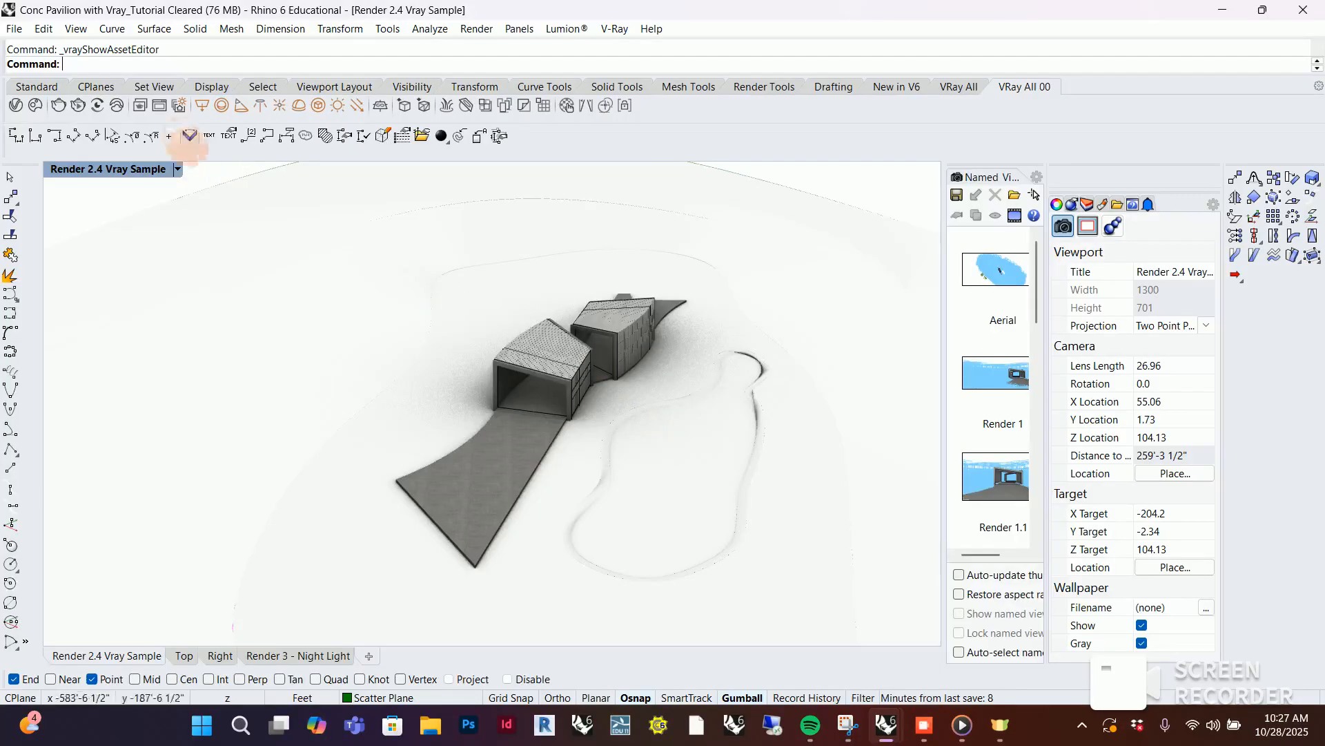
# Switch the Render 2.4 Vray Sample viewport to Shaded display and bring the pavilion, pond and surrounding terrain into view
pyautogui.click(178, 169)
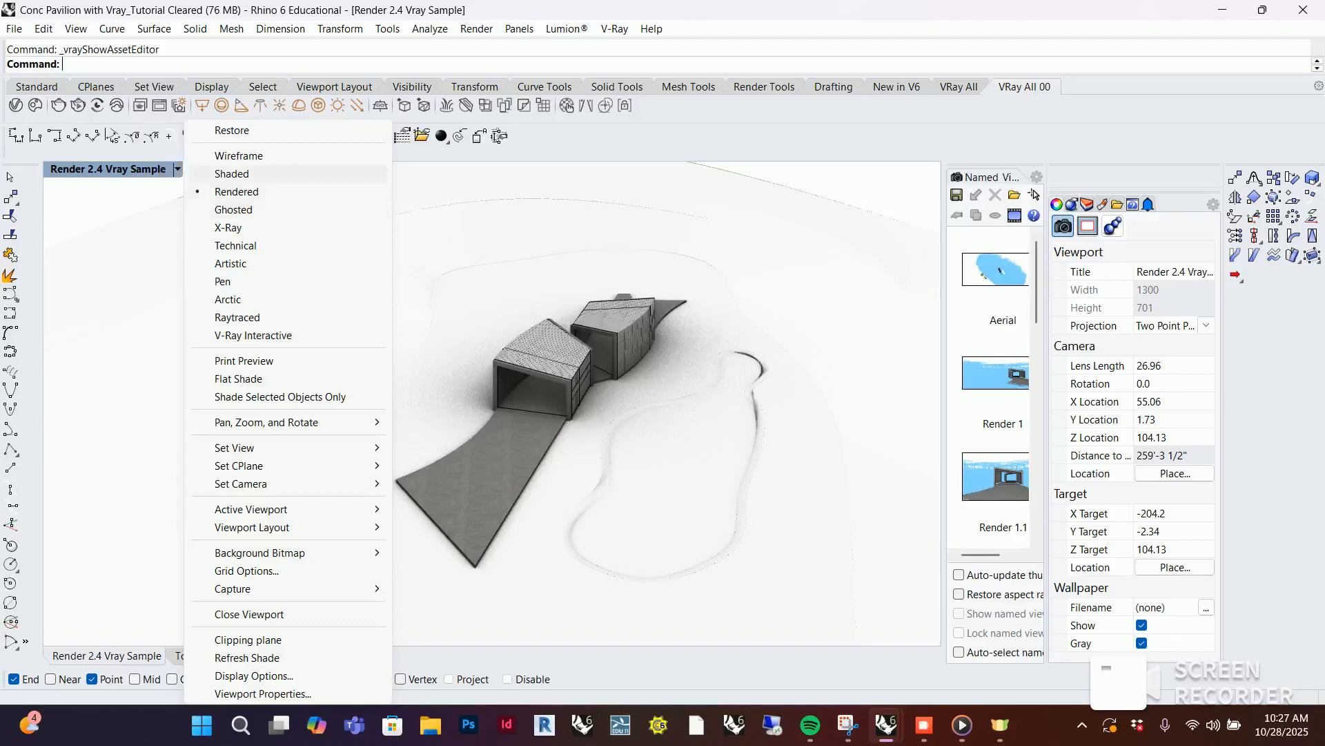
pyautogui.click(269, 173)
pyautogui.moveTo(864, 446)
pyautogui.mouseDown(button='right')
pyautogui.moveTo(796, 412)
pyautogui.moveTo(814, 429)
pyautogui.mouseUp(button='right')
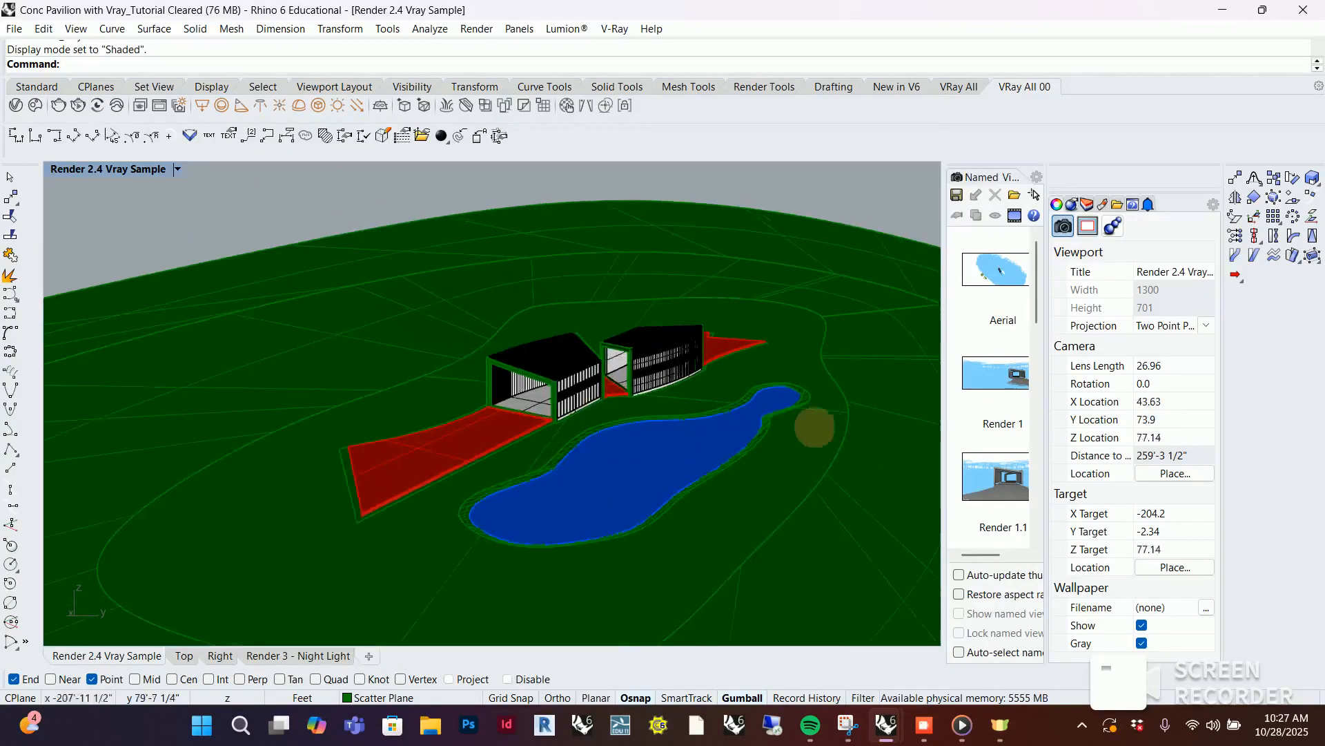
pyautogui.scroll(-6, 384, 432)
pyautogui.scroll(-2, 647, 319)
pyautogui.scroll(4, 599, 415)
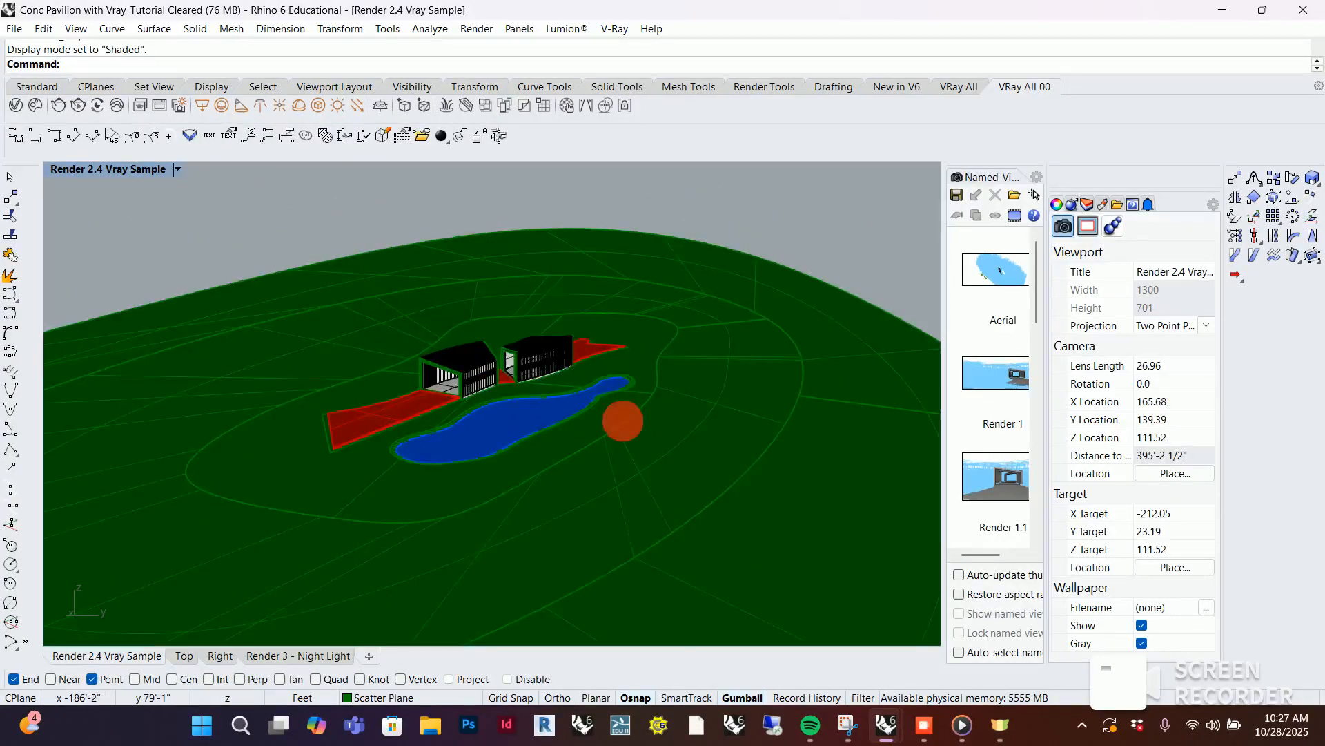
pyautogui.moveTo(622, 421); pyautogui.dragTo(713, 411, button='right')
# Select the terrain surface ringing the pavilion site and examine its extent and slope from above and from the side
pyautogui.click(789, 323)
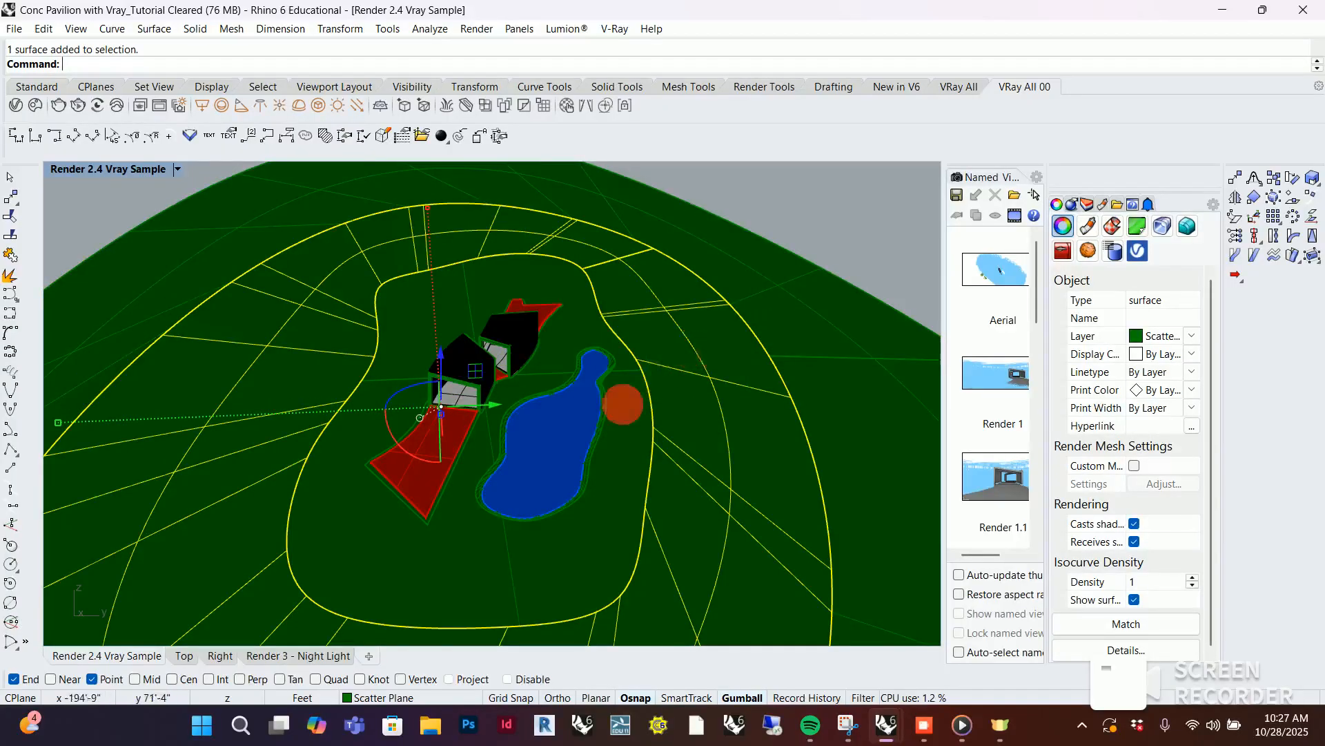
pyautogui.click(623, 404)
pyautogui.scroll(-5, 511, 379)
pyautogui.click(442, 211)
pyautogui.click(445, 277)
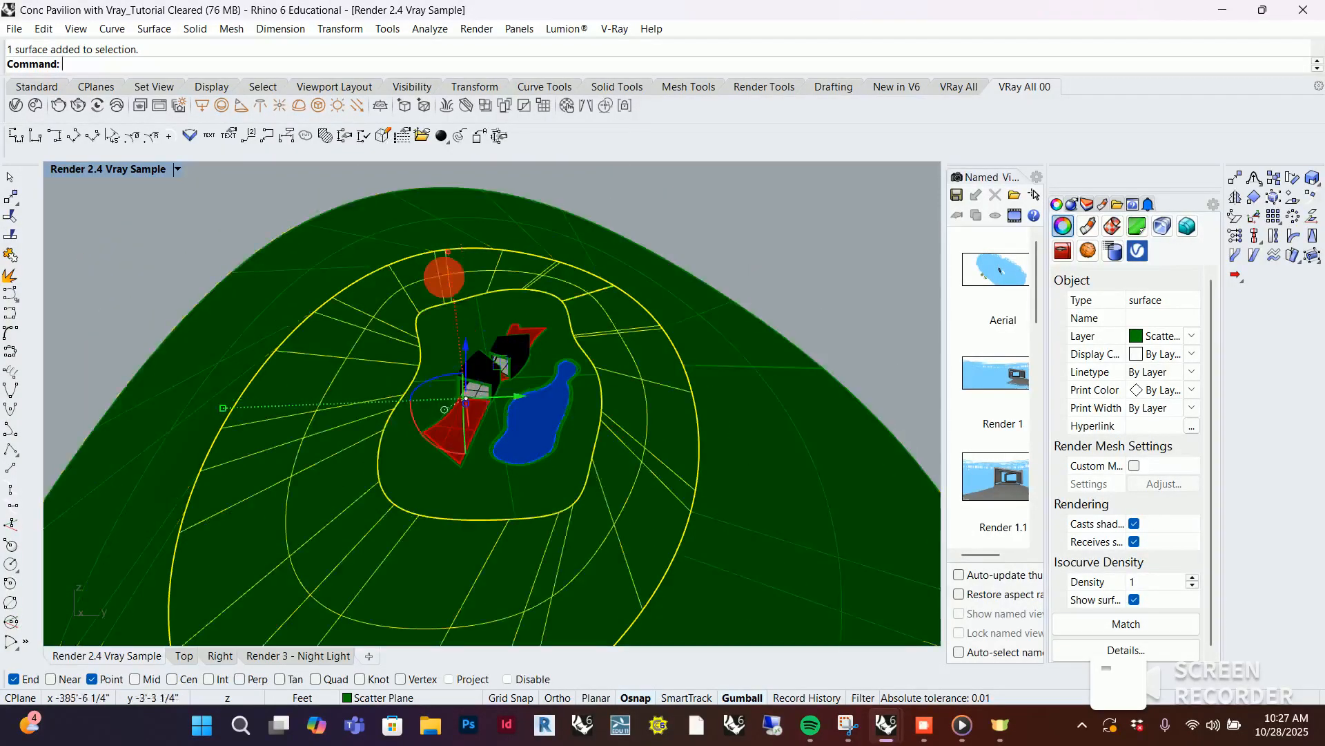
pyautogui.click(459, 323)
pyautogui.moveTo(690, 361); pyautogui.dragTo(547, 324, button='right')
pyautogui.click(831, 301)
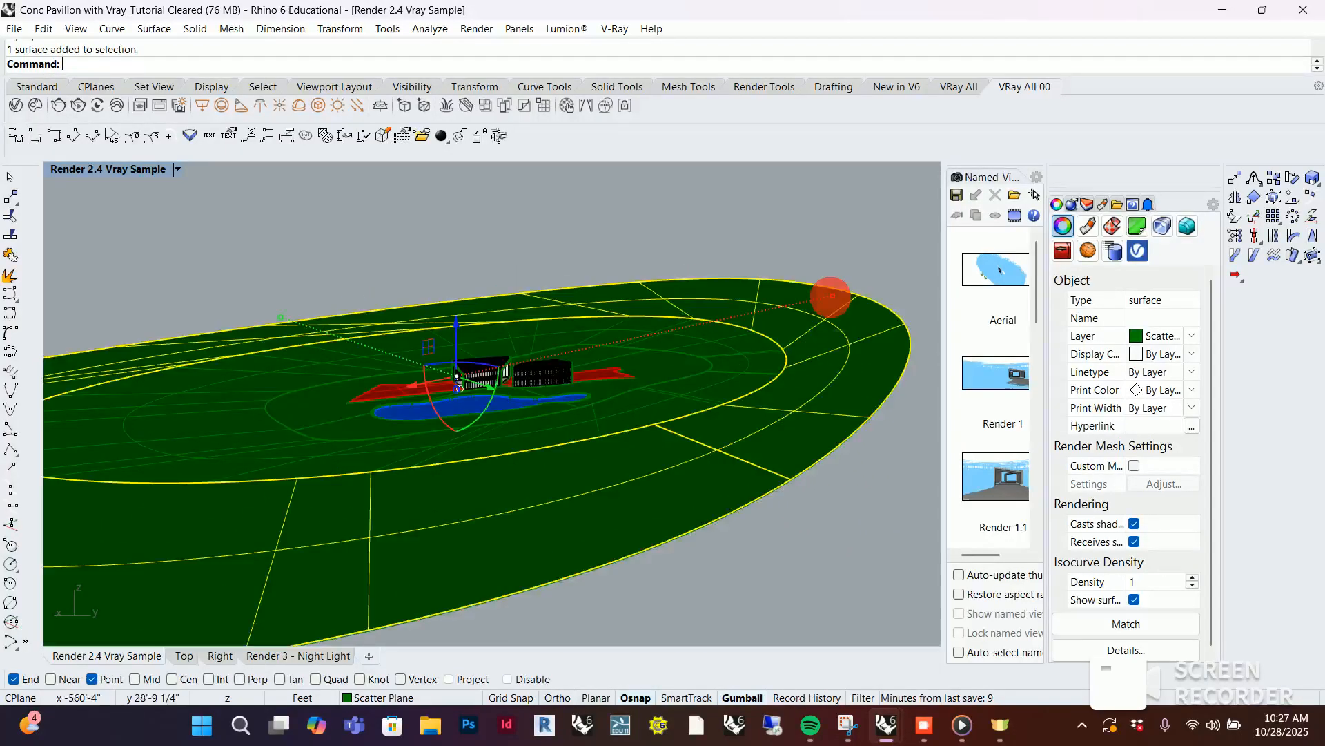
pyautogui.moveTo(830, 301); pyautogui.dragTo(782, 341, button='right')
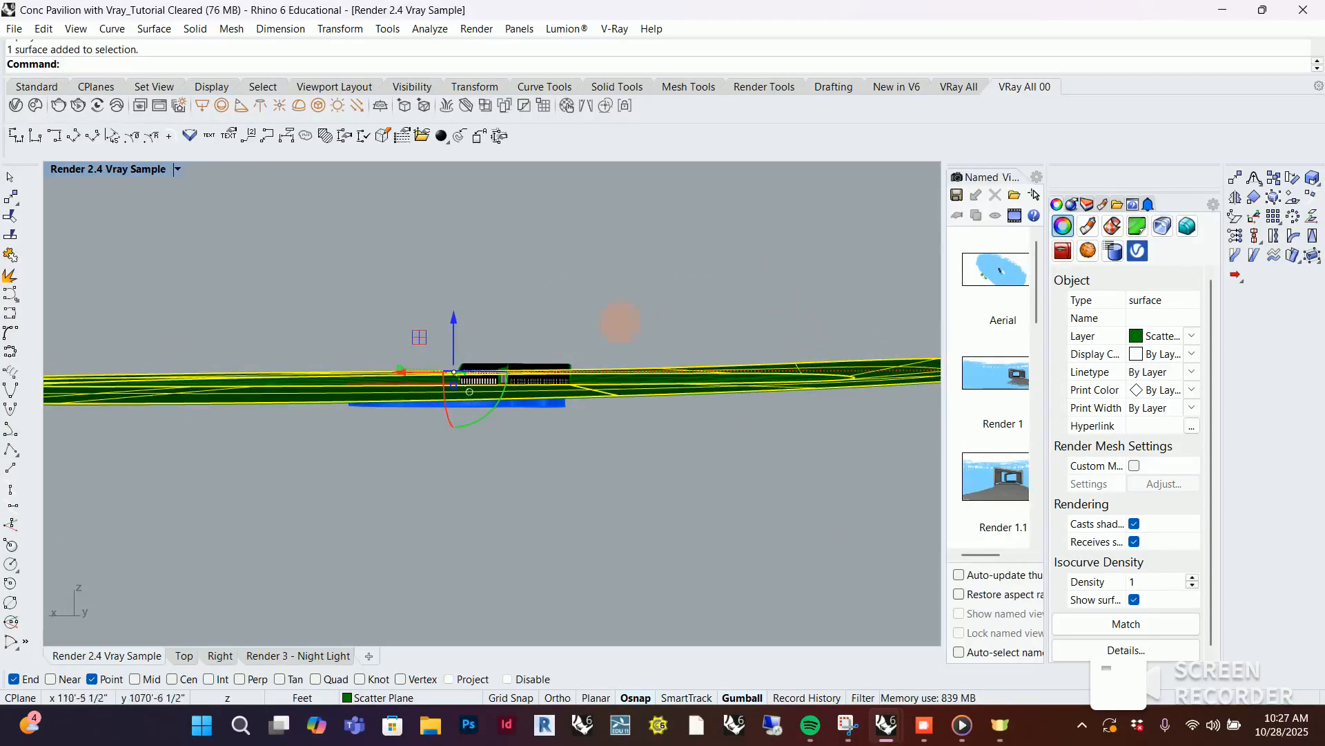
pyautogui.moveTo(620, 322); pyautogui.dragTo(695, 365, button='right')
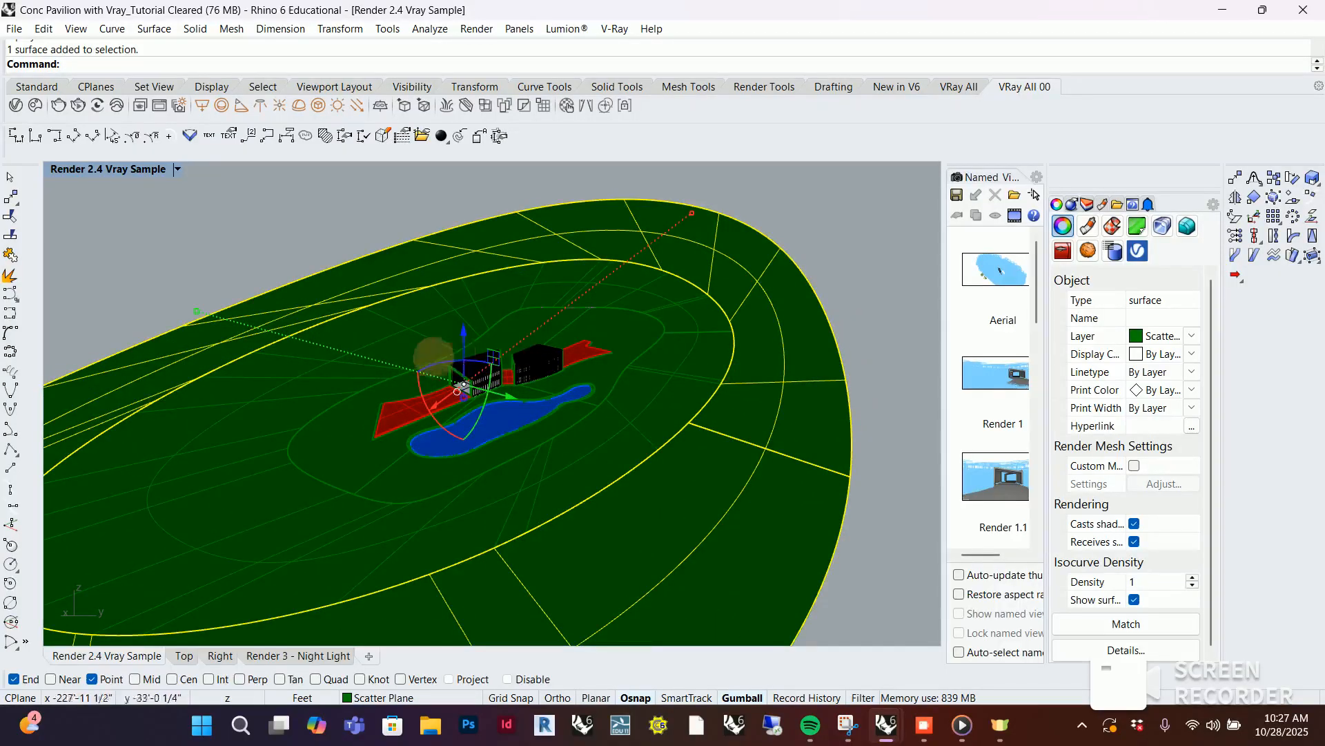
pyautogui.scroll(3, 433, 356)
# Select the inner ground polysurface and the water extrusion in turn, and examine the pond's depth from several angles
pyautogui.click(733, 311)
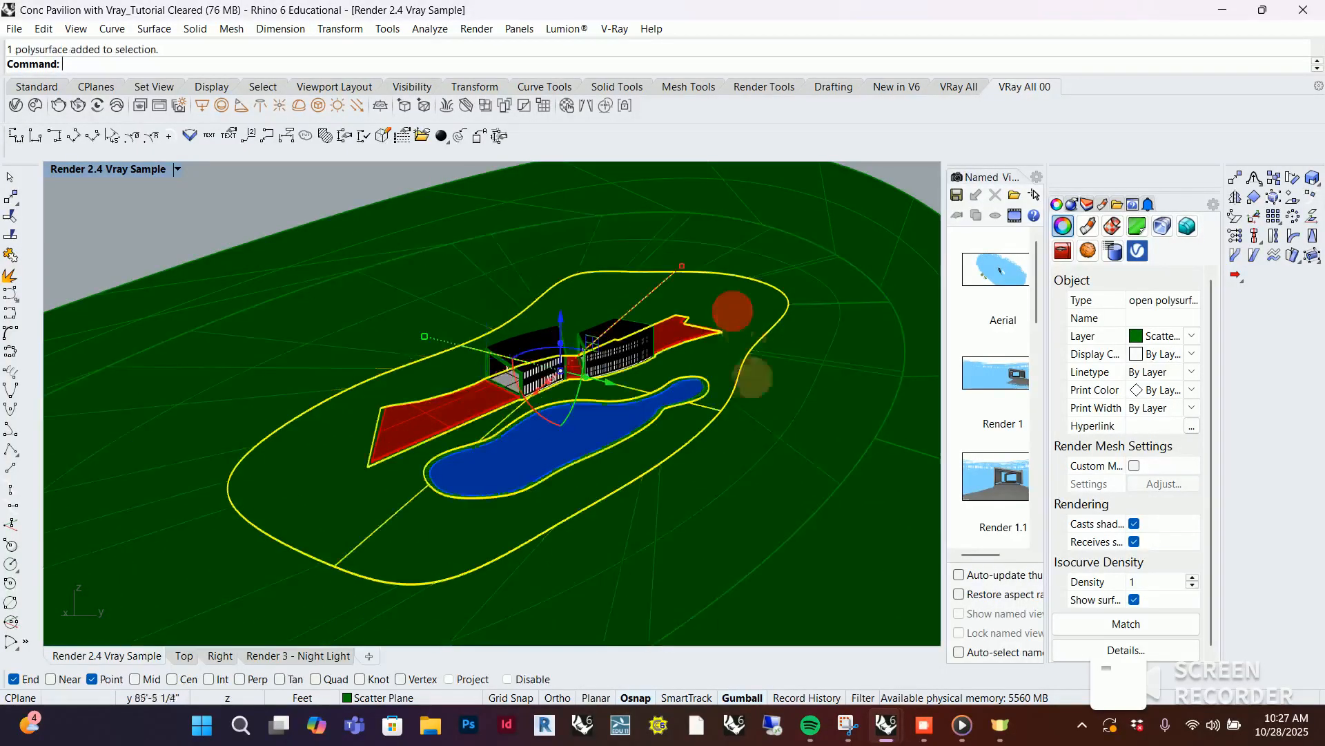
pyautogui.click(491, 465)
pyautogui.scroll(5, 547, 452)
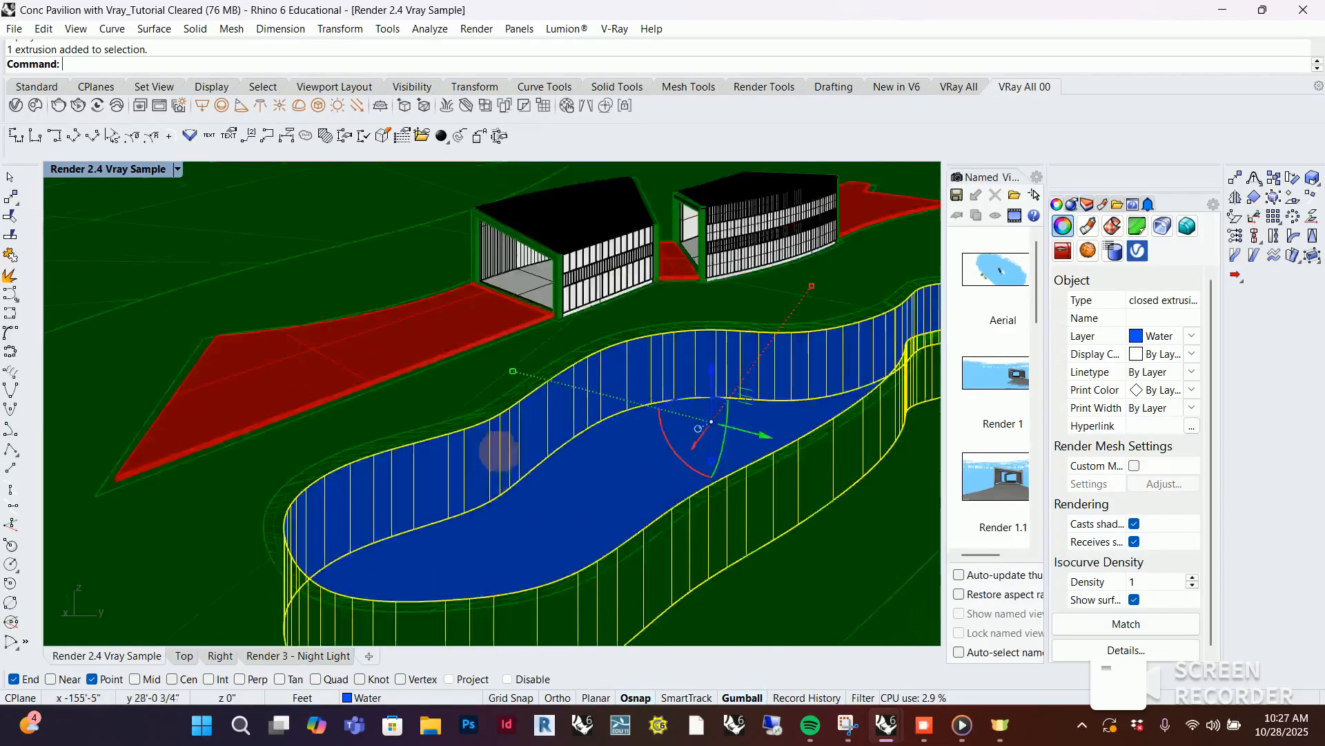
pyautogui.scroll(-5, 528, 462)
pyautogui.moveTo(559, 485); pyautogui.dragTo(552, 438, button='right')
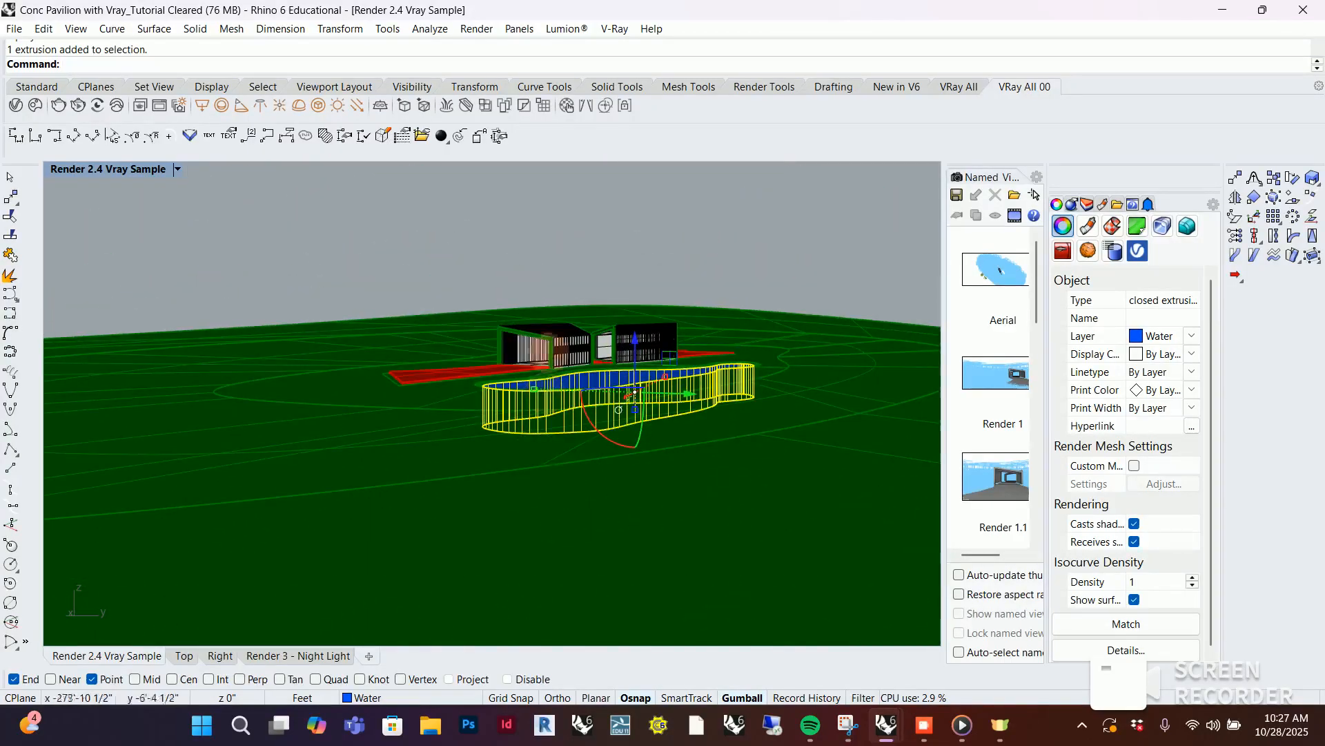
pyautogui.moveTo(586, 302); pyautogui.dragTo(597, 354, button='right')
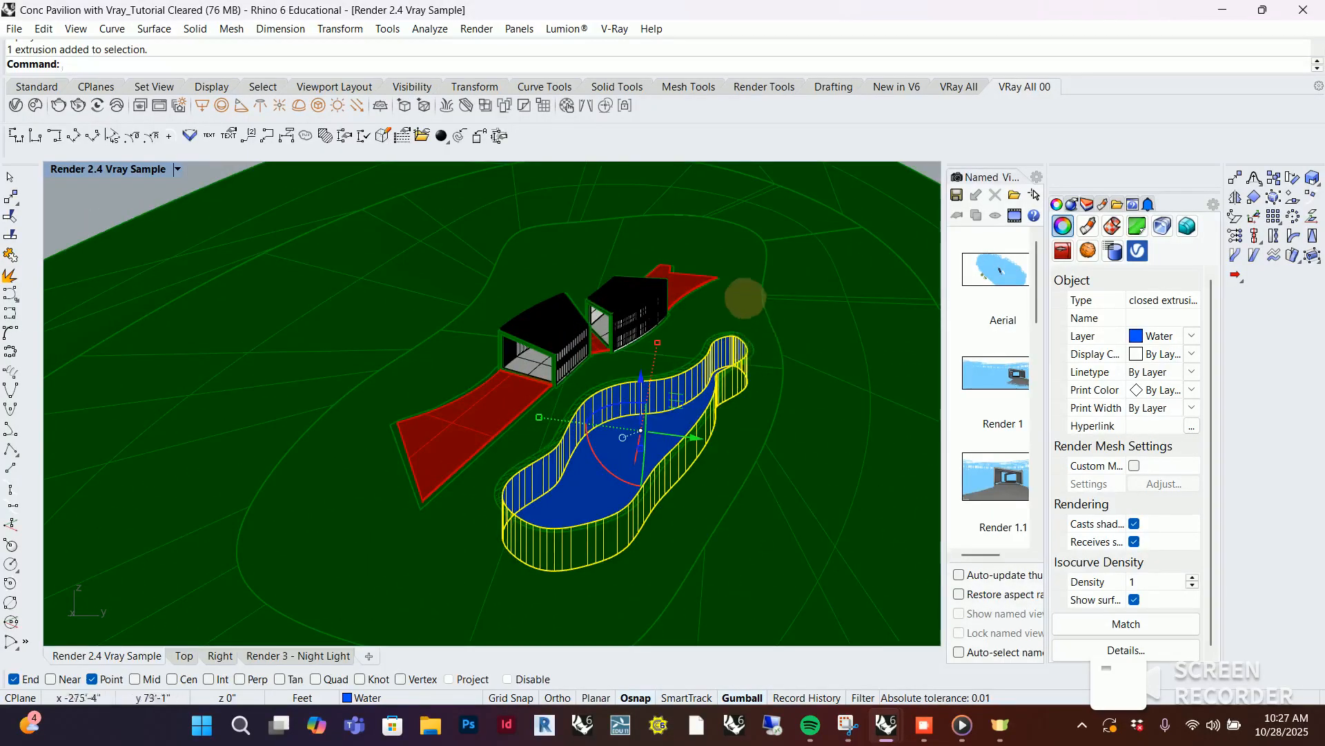
pyautogui.scroll(-3, 624, 382)
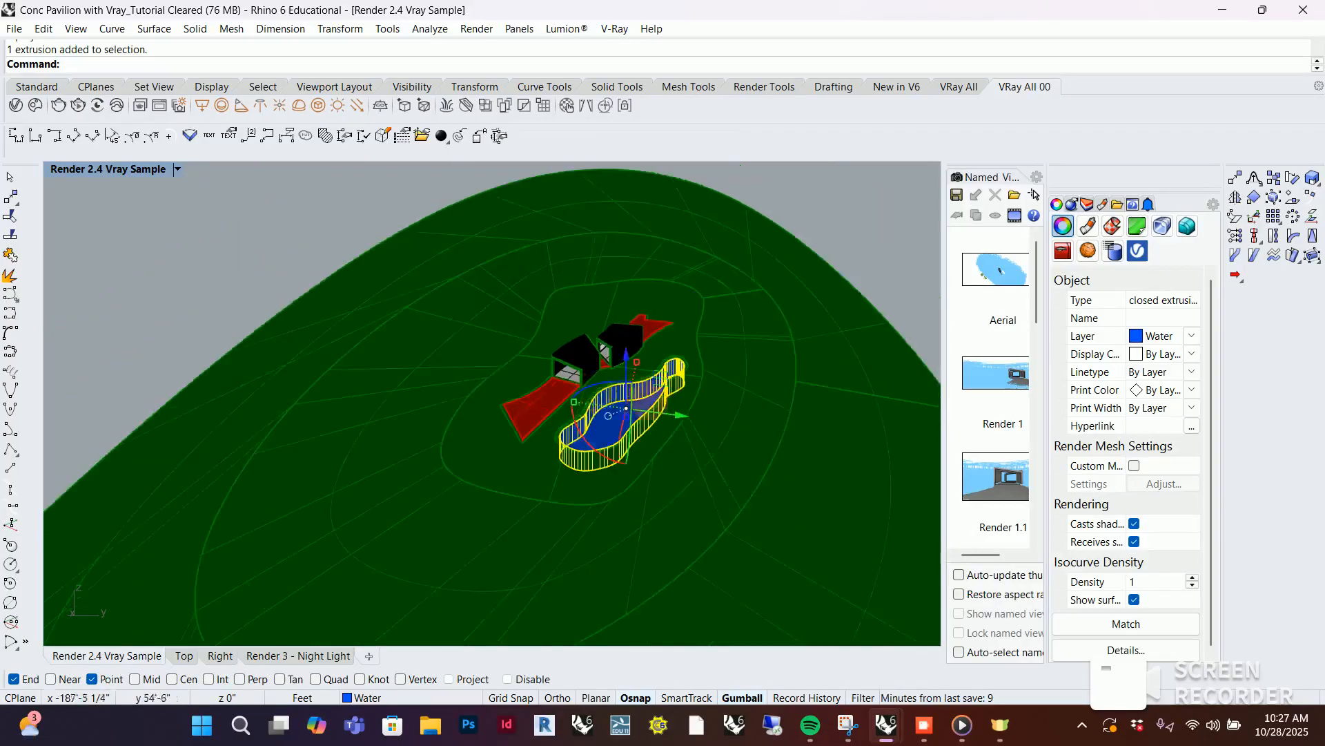
# Compare the outer terrain ring with the inner ground polysurface around the pavilion, and clear the selection
pyautogui.click(763, 378)
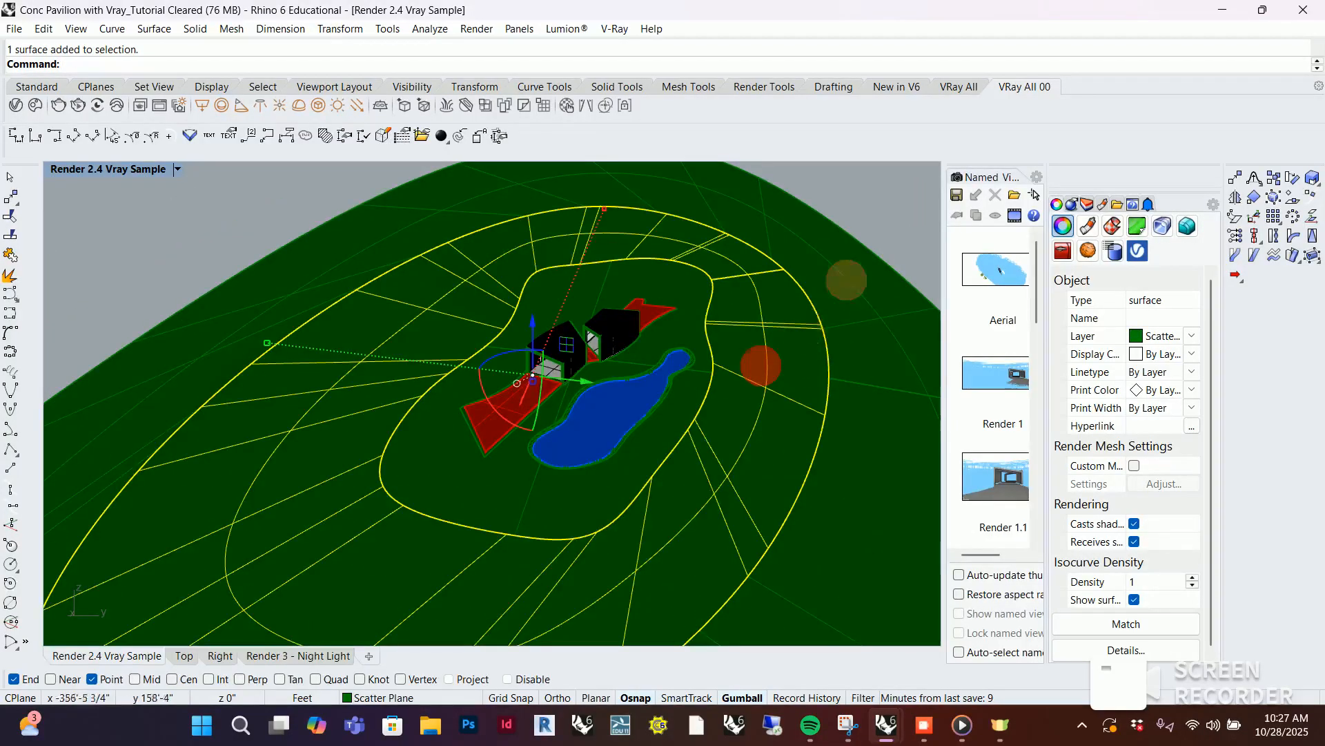
pyautogui.click(692, 305)
pyautogui.moveTo(762, 356); pyautogui.dragTo(751, 328, button='right')
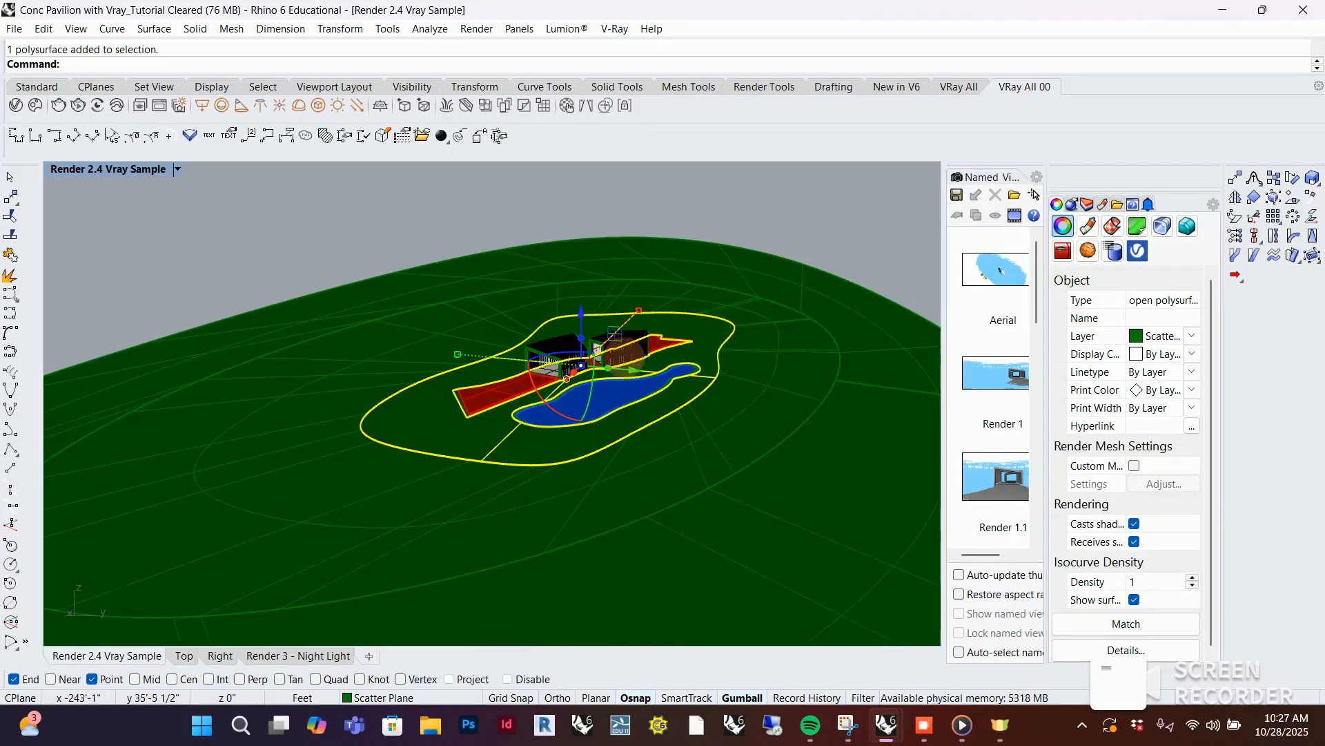
pyautogui.scroll(3, 625, 356)
pyautogui.scroll(2, 599, 348)
pyautogui.scroll(-3, 727, 318)
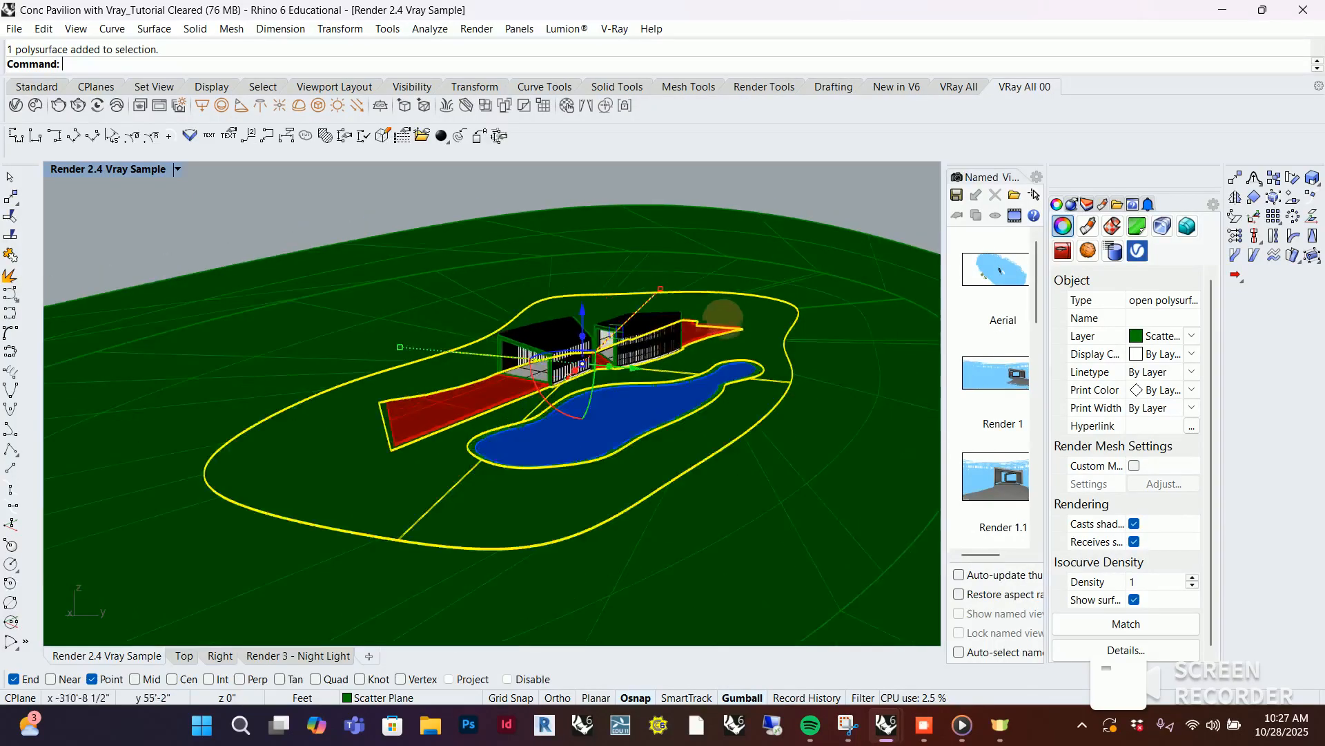
pyautogui.moveTo(663, 350); pyautogui.dragTo(663, 345, button='right')
pyautogui.click(785, 250)
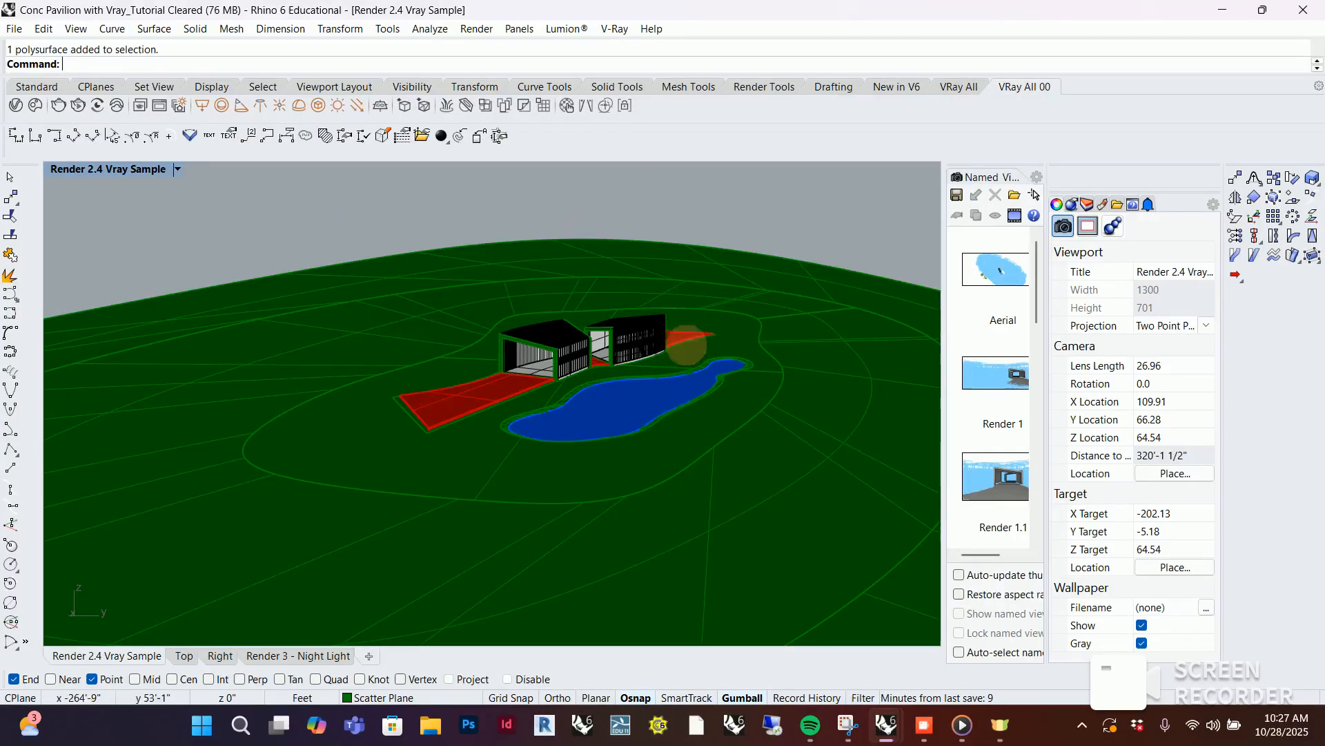
# Enable the VRay All toolbar from the VRayForRhino file in the Rhino toolbar options
pyautogui.click(960, 87)
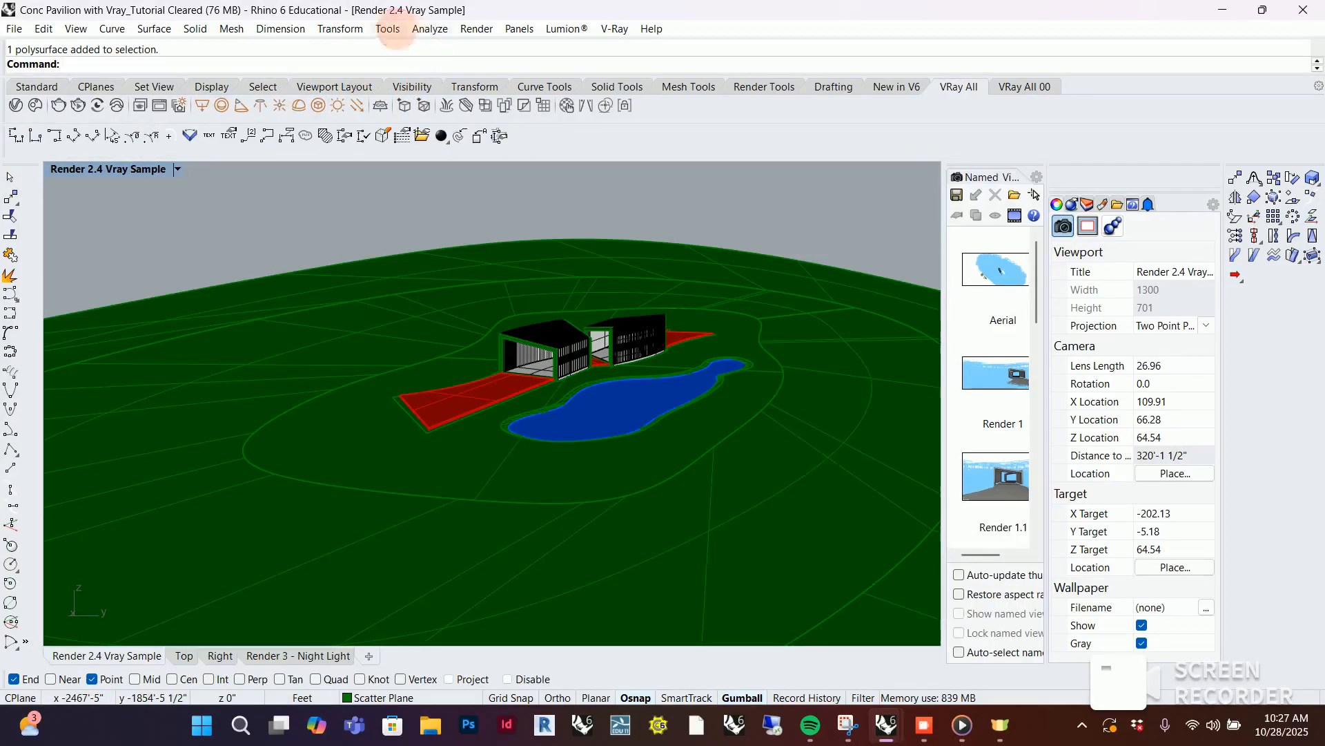
pyautogui.click(388, 28)
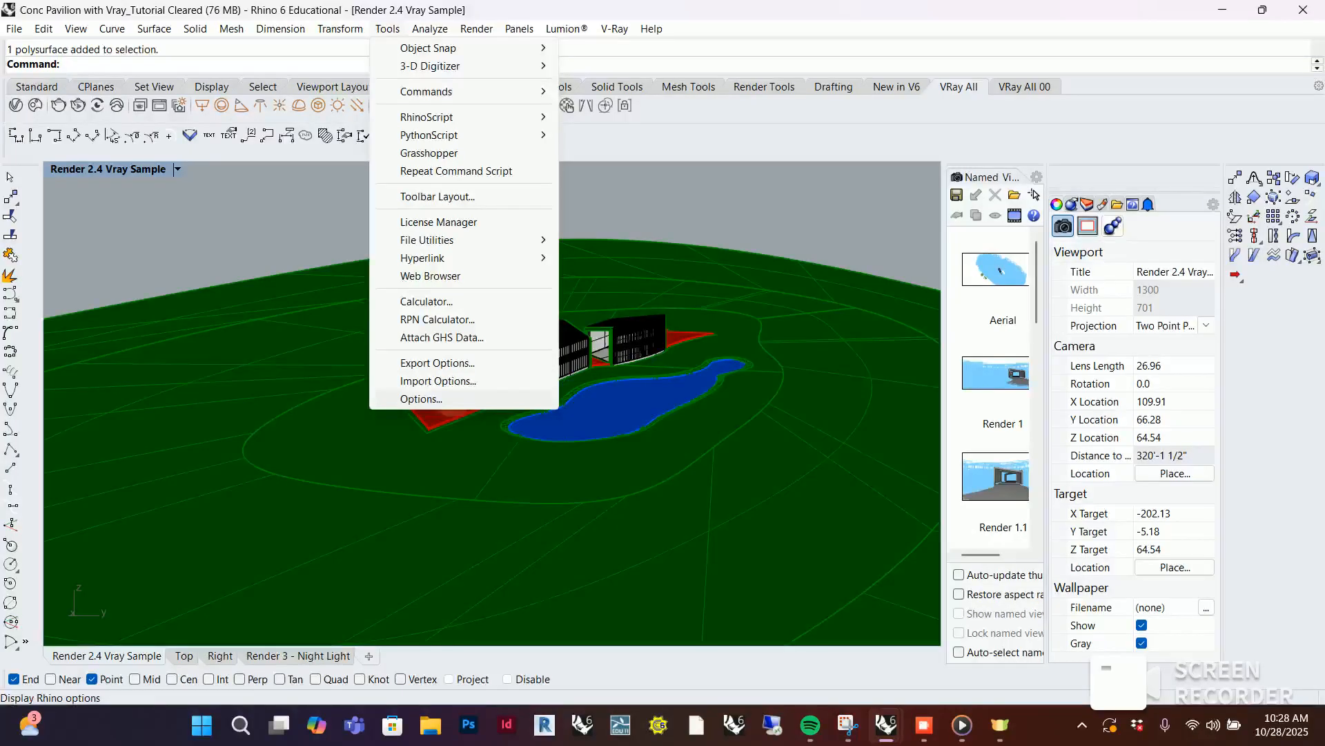
pyautogui.click(448, 397)
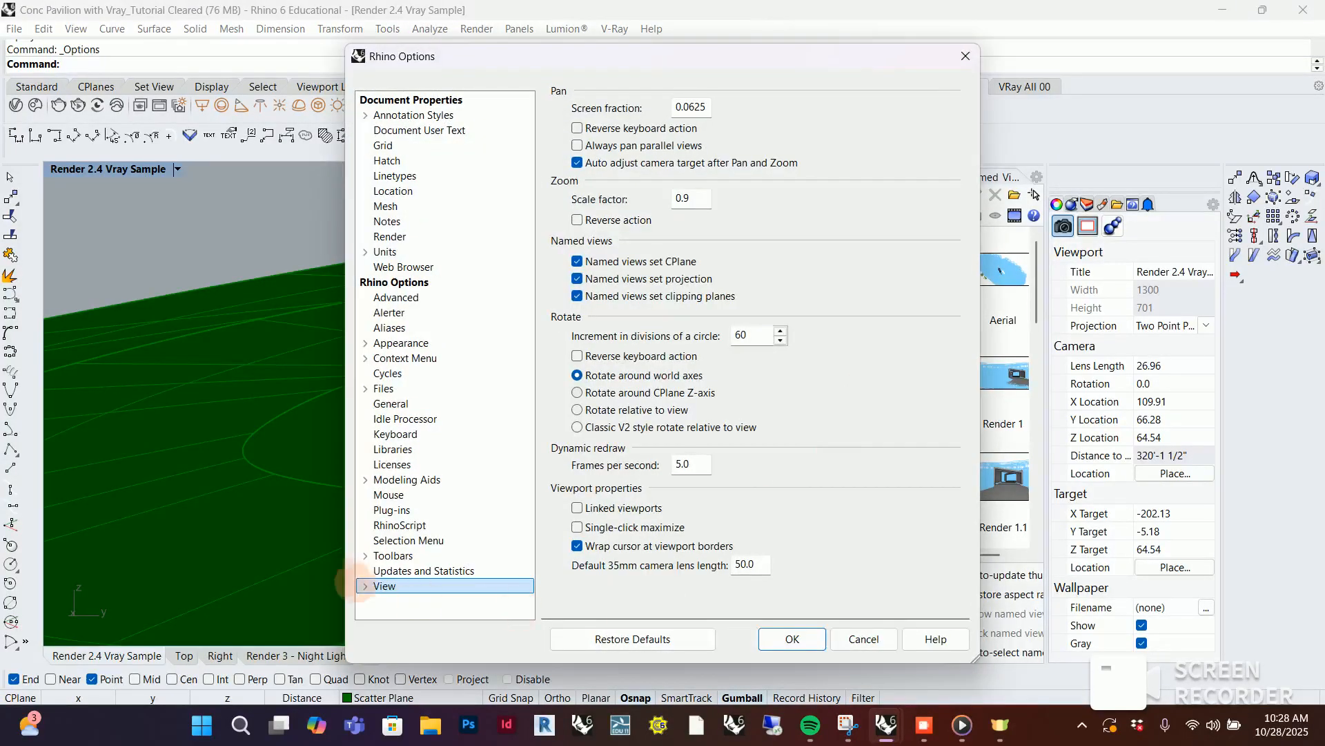
pyautogui.click(393, 555)
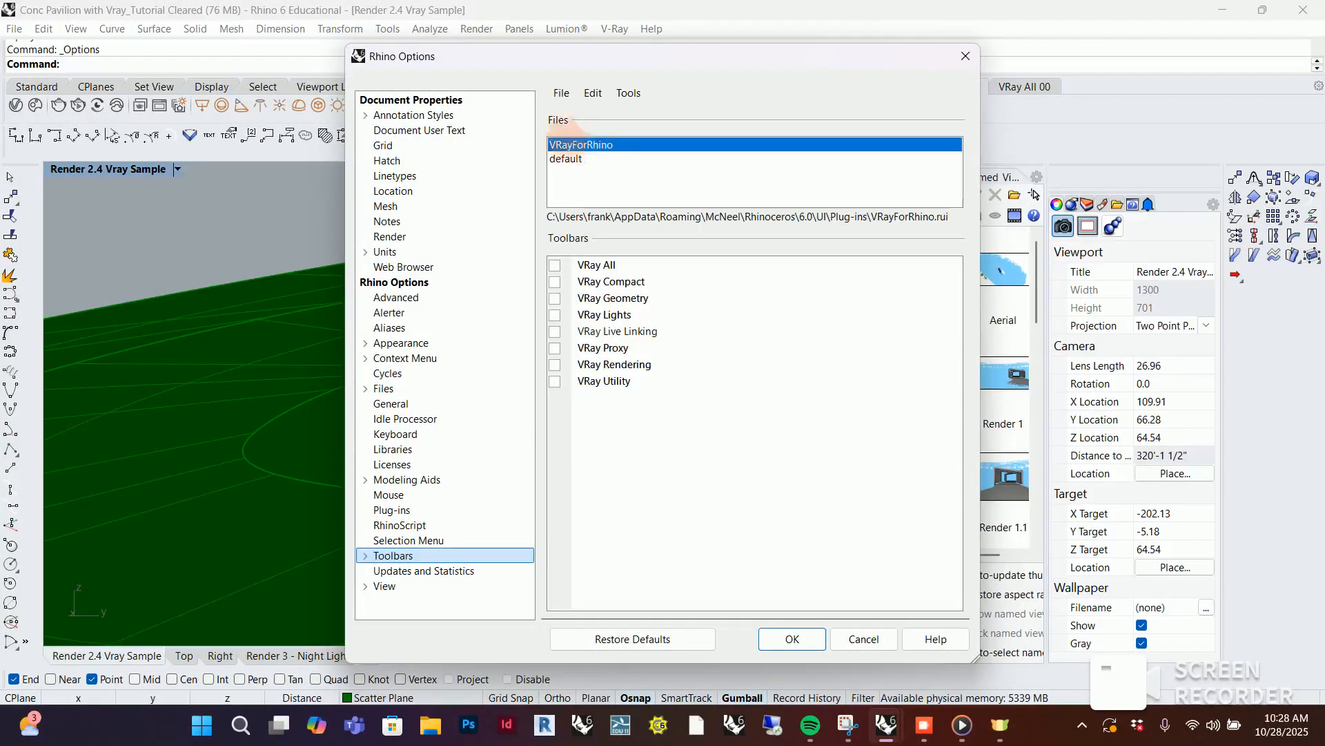
pyautogui.click(555, 265)
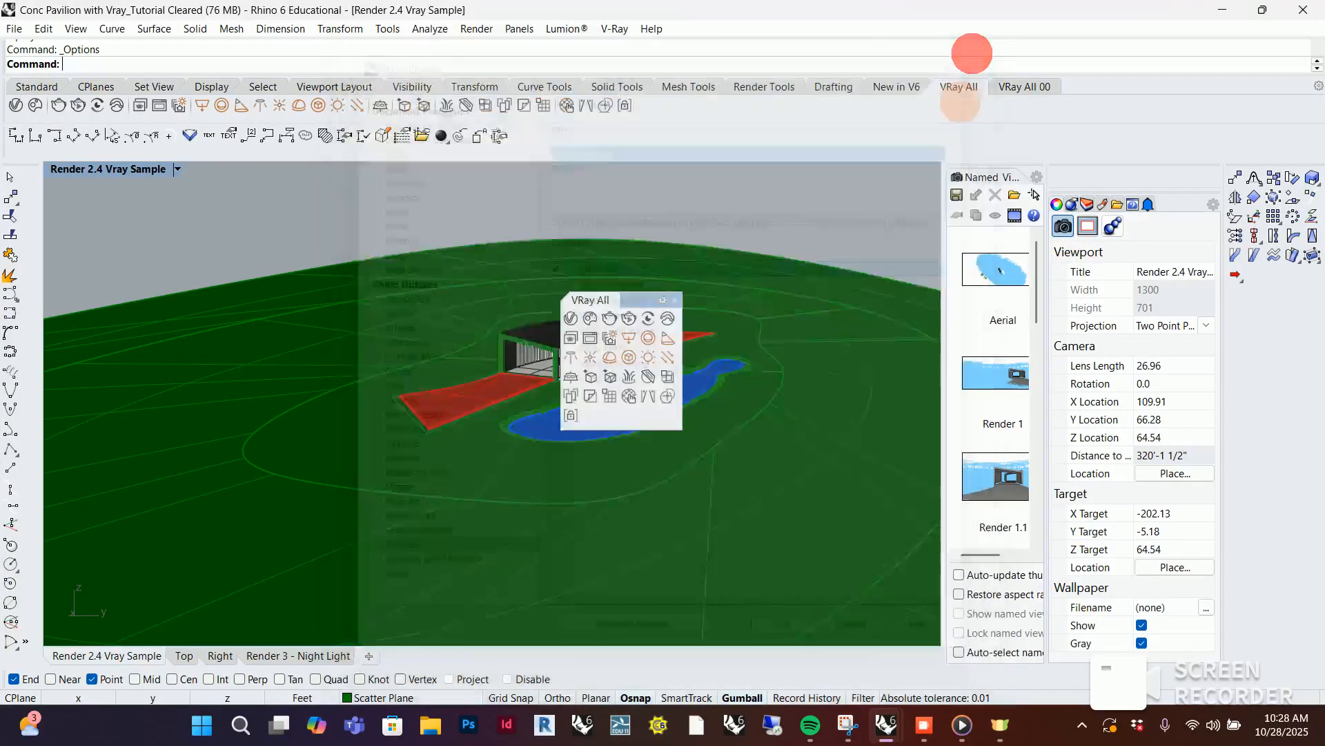
pyautogui.click(967, 55)
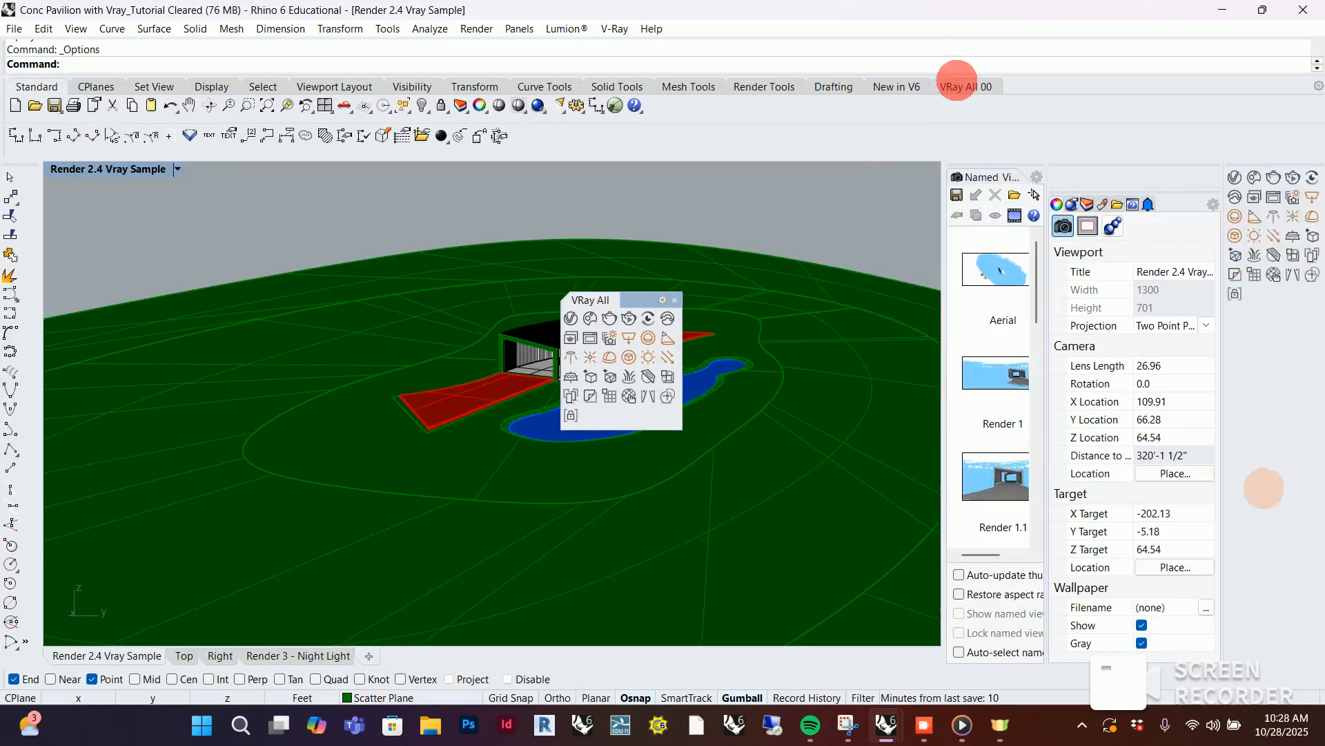
# Make the docked VRay All toolbar set active and close the floating VRay All toolbar over the model
pyautogui.moveTo(962, 89)
pyautogui.mouseDown()
pyautogui.moveTo(992, 74)
pyautogui.moveTo(946, 111)
pyautogui.moveTo(15, 254)
pyautogui.moveTo(891, 141)
pyautogui.moveTo(1025, 86)
pyautogui.moveTo(952, 88)
pyautogui.moveTo(962, 88)
pyautogui.mouseUp()
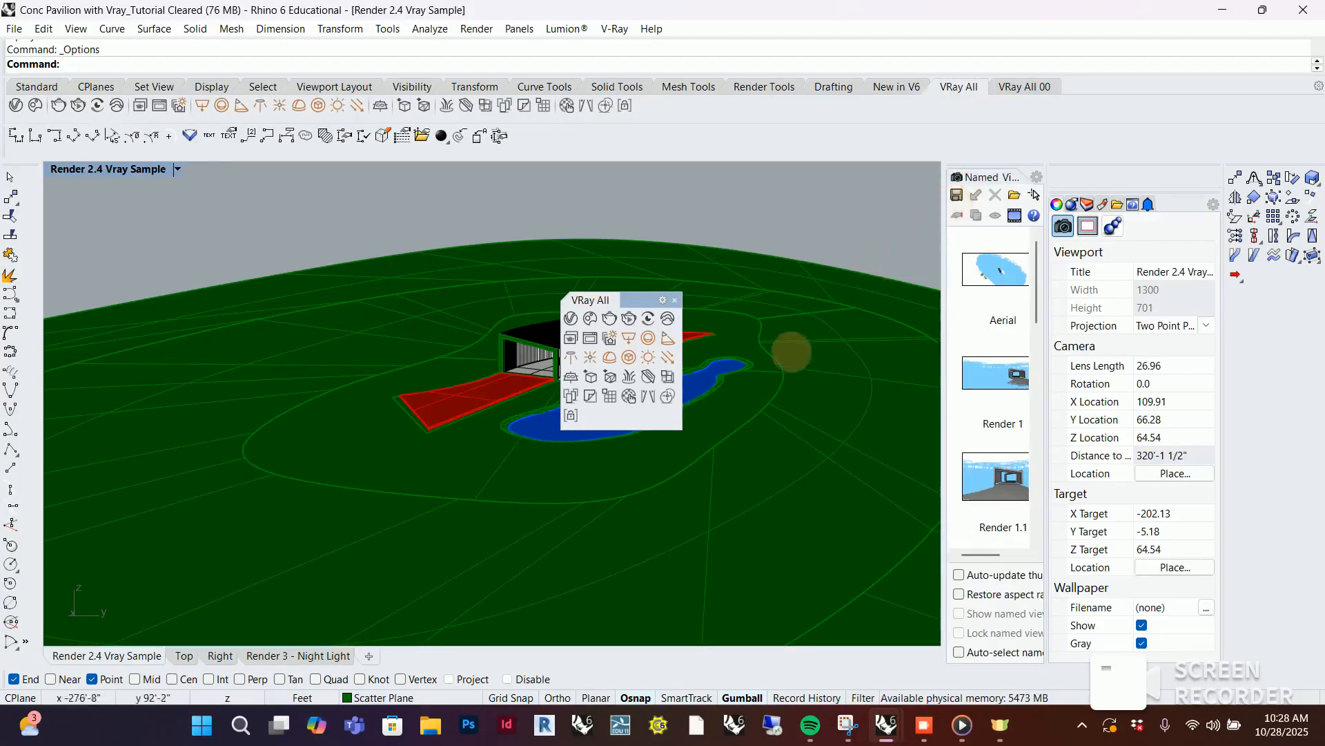
pyautogui.click(675, 300)
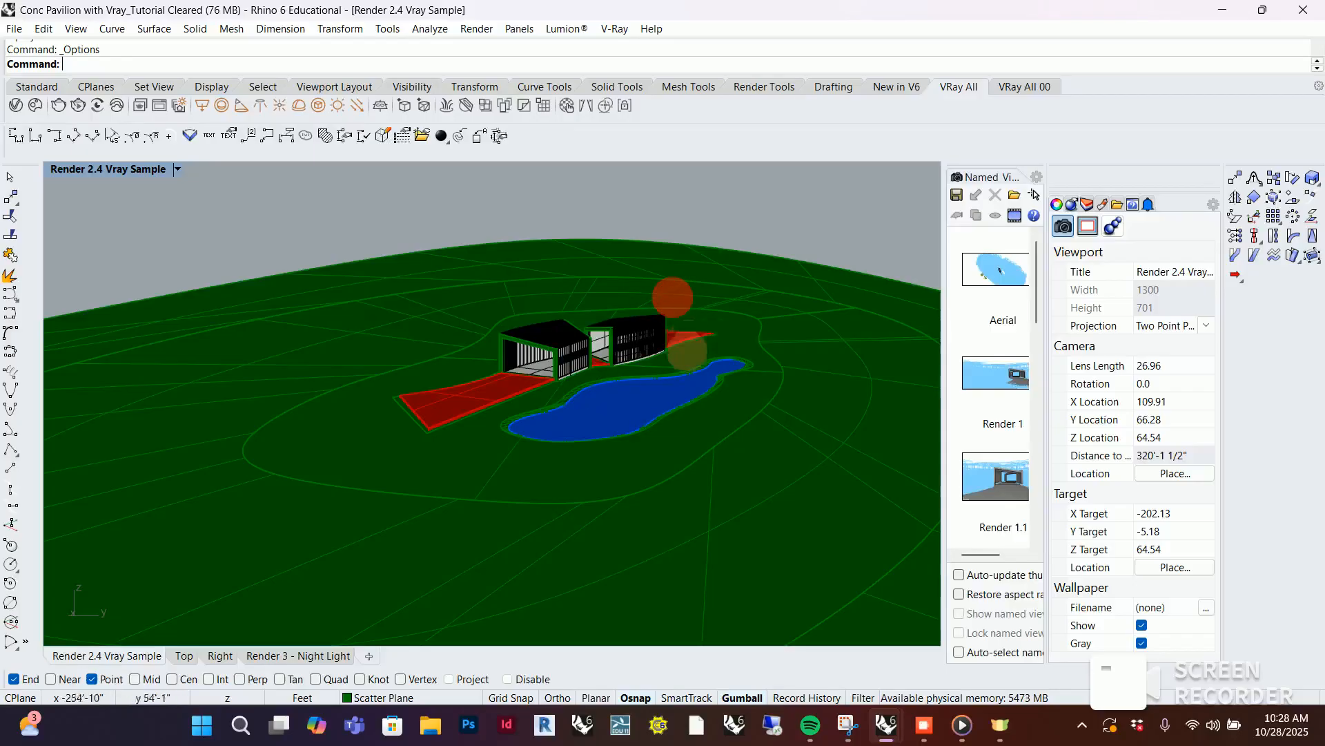
pyautogui.scroll(5, 608, 327)
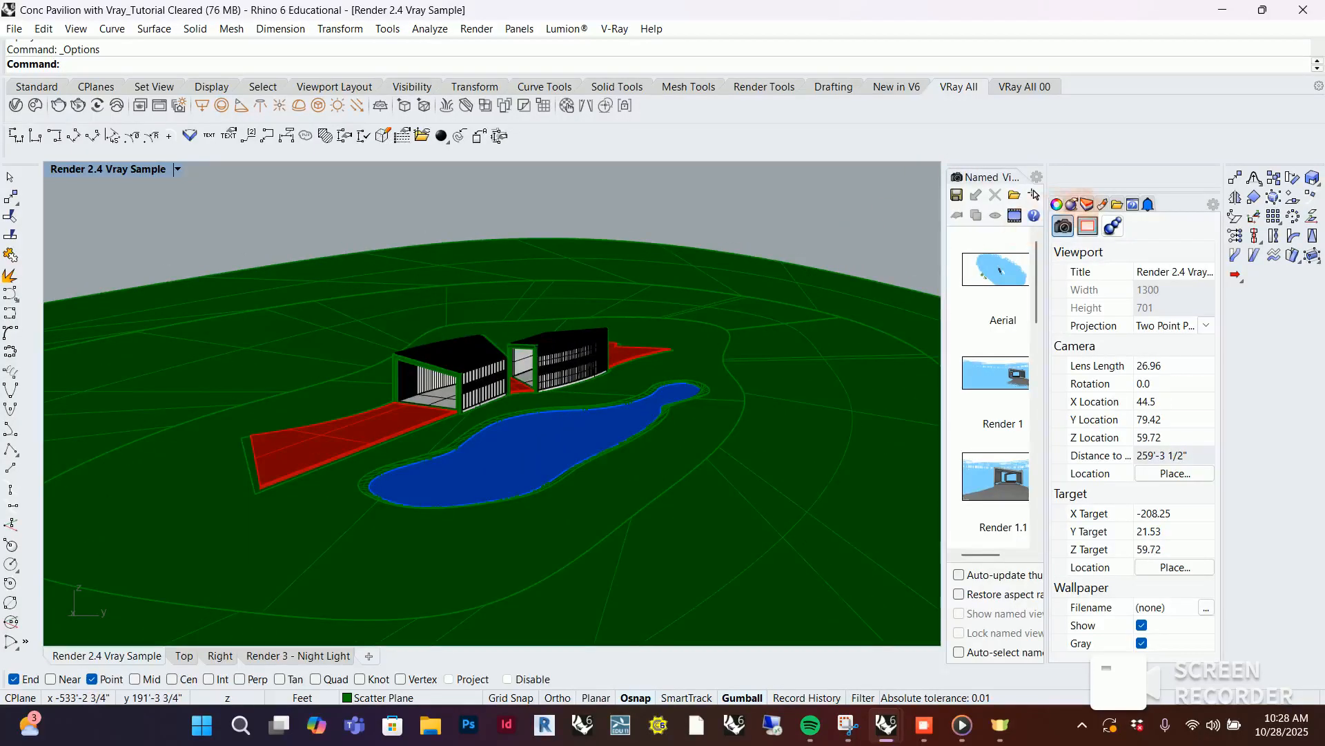
pyautogui.scroll(2, 322, 378)
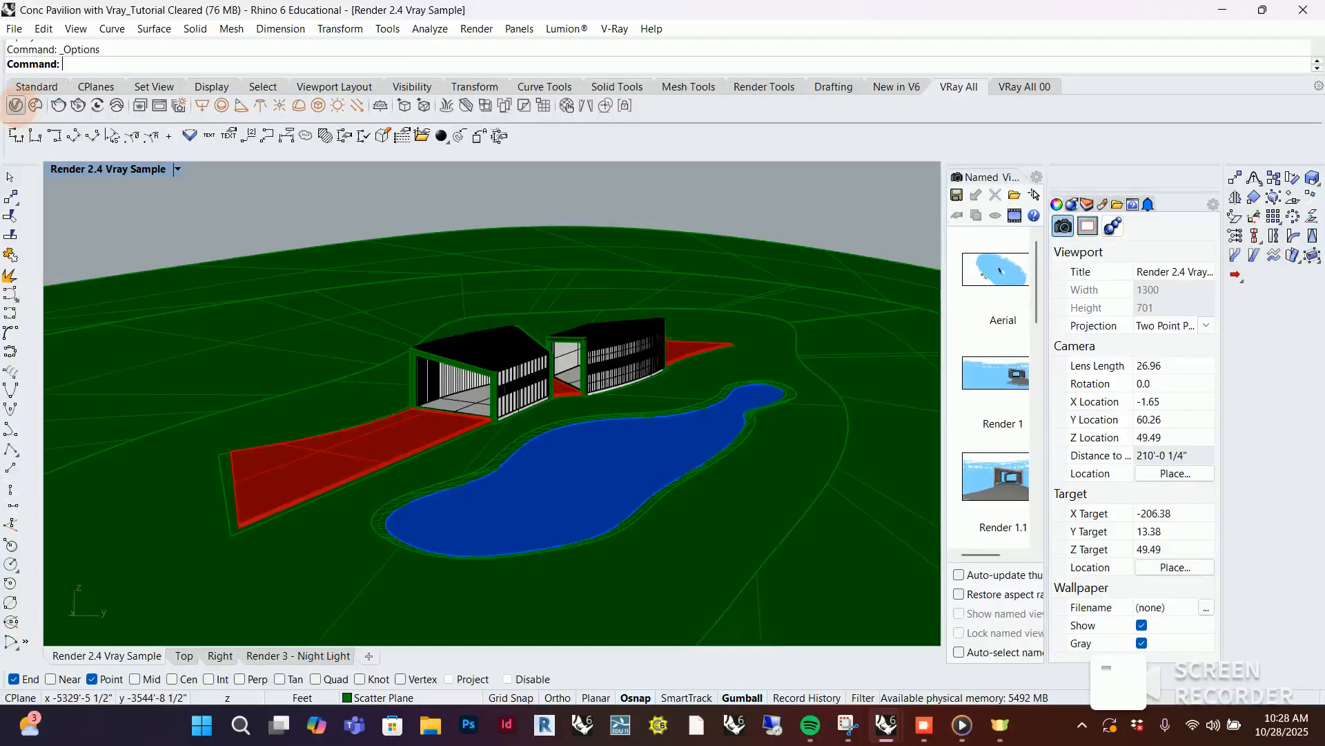
# Open the V-Ray Asset Editor and review the scene's lights, its textures and the available render modes
pyautogui.click(16, 106)
pyautogui.moveTo(595, 70); pyautogui.dragTo(666, 103)
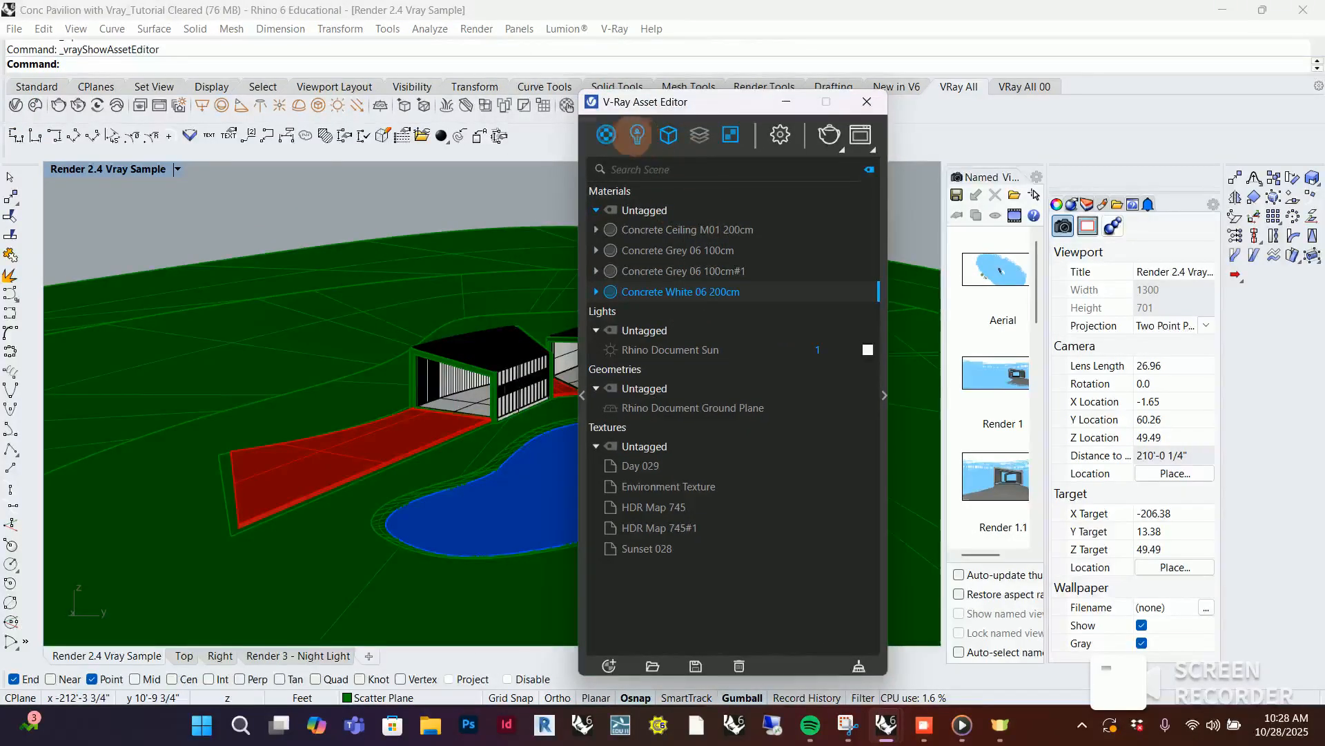
pyautogui.click(637, 134)
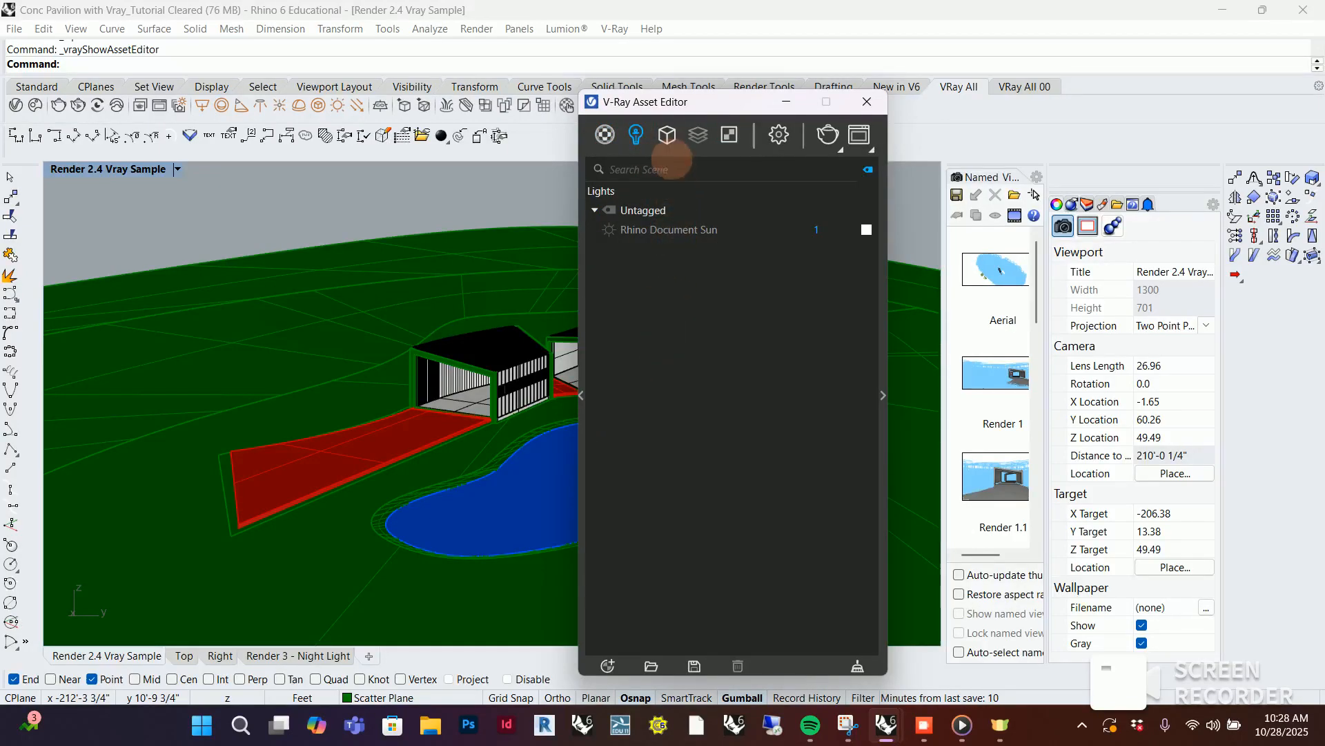
pyautogui.click(729, 134)
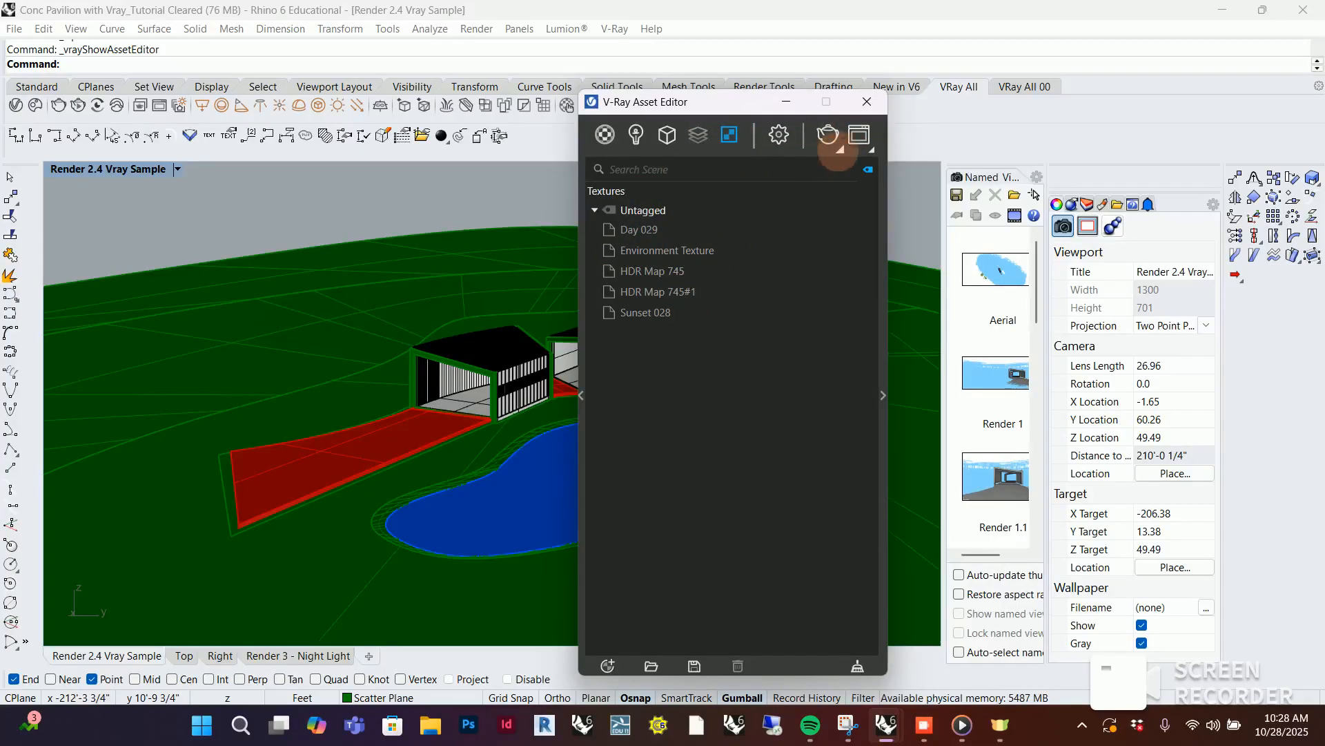
pyautogui.click(838, 150)
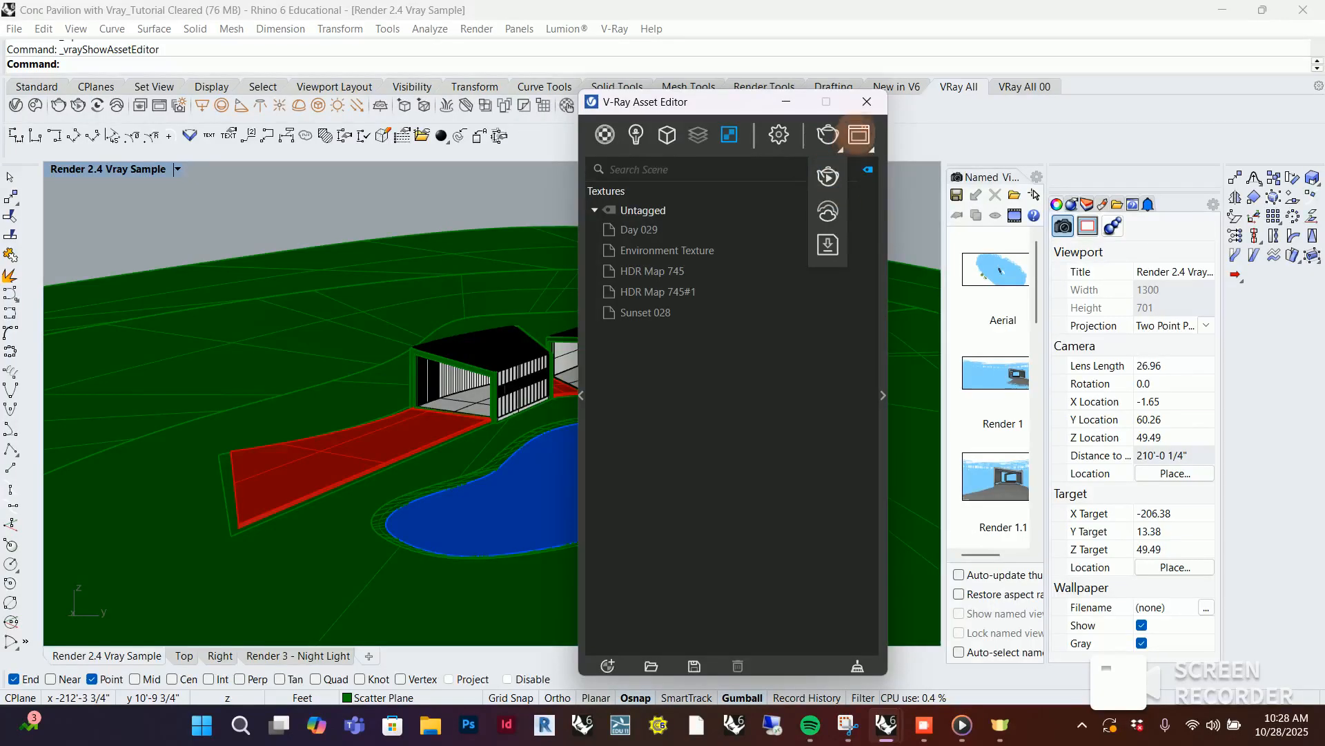
# View the V-Ray Frame Buffer window, and minimize both it and the Asset Editor
pyautogui.click(863, 134)
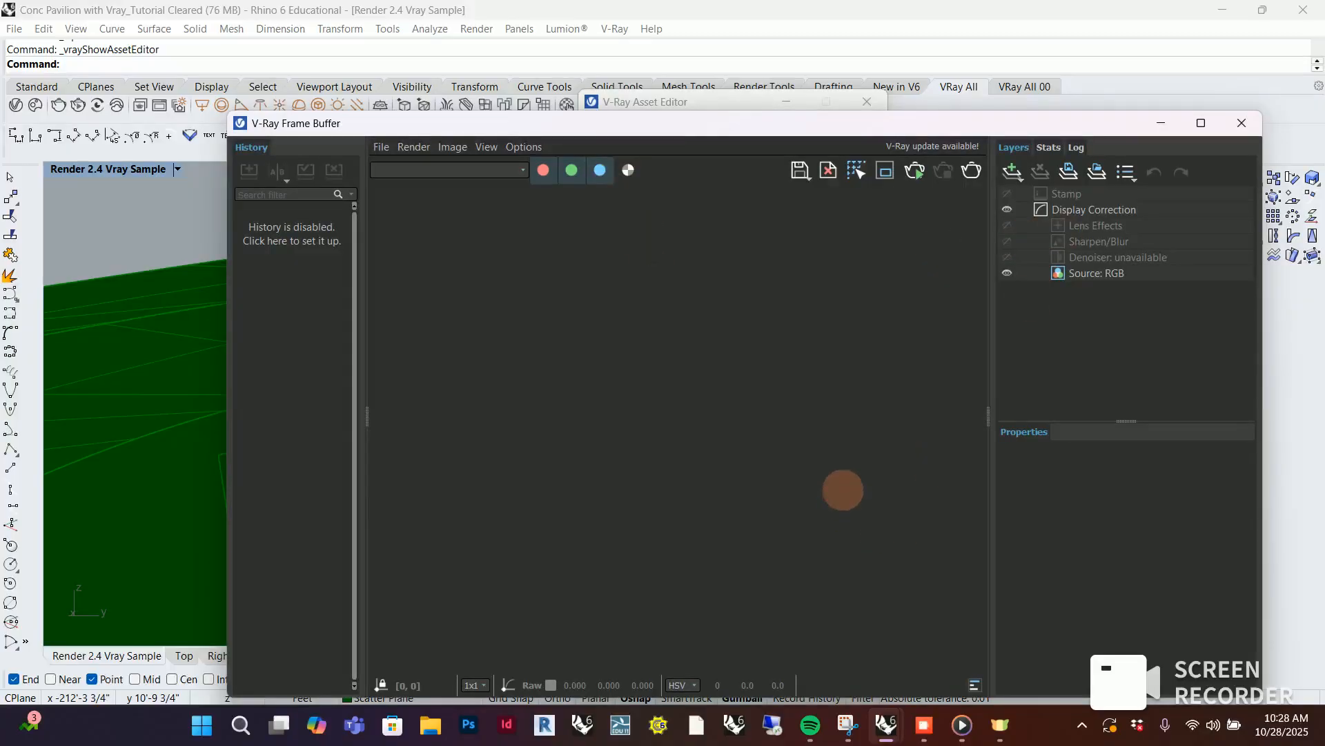
pyautogui.click(1163, 122)
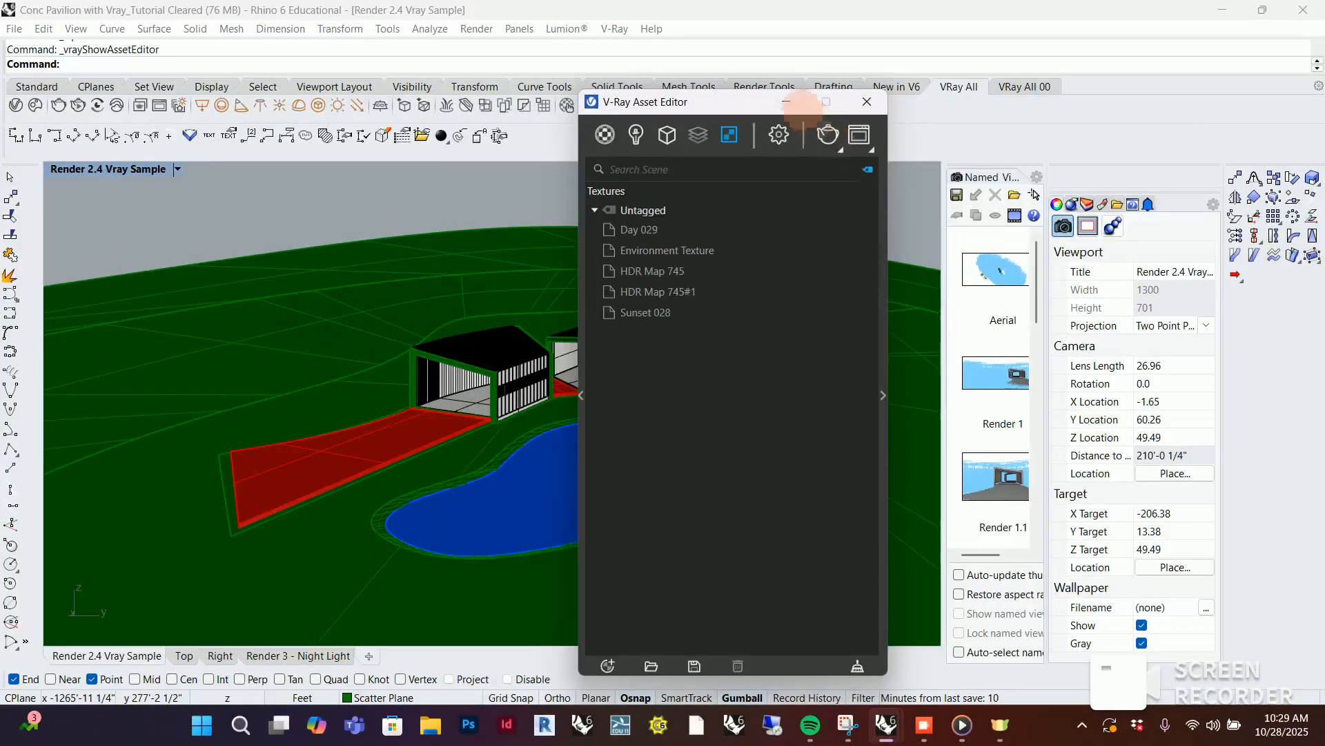
pyautogui.click(789, 102)
# Switch to Snipping Tool and examine the captured reference render of the pavilion with flowers, trees and pond
pyautogui.moveTo(689, 409); pyautogui.dragTo(723, 415, button='right')
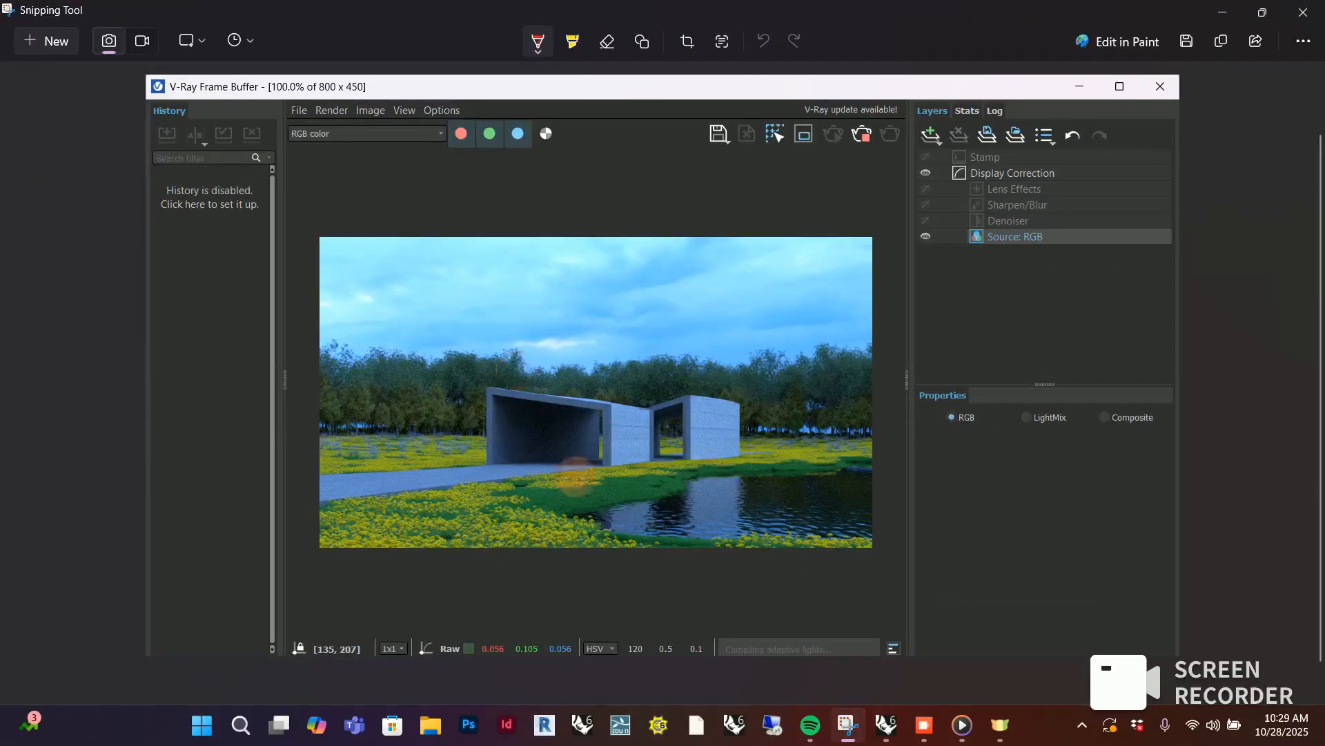
pyautogui.scroll(1, 555, 500)
pyautogui.scroll(-1, 554, 500)
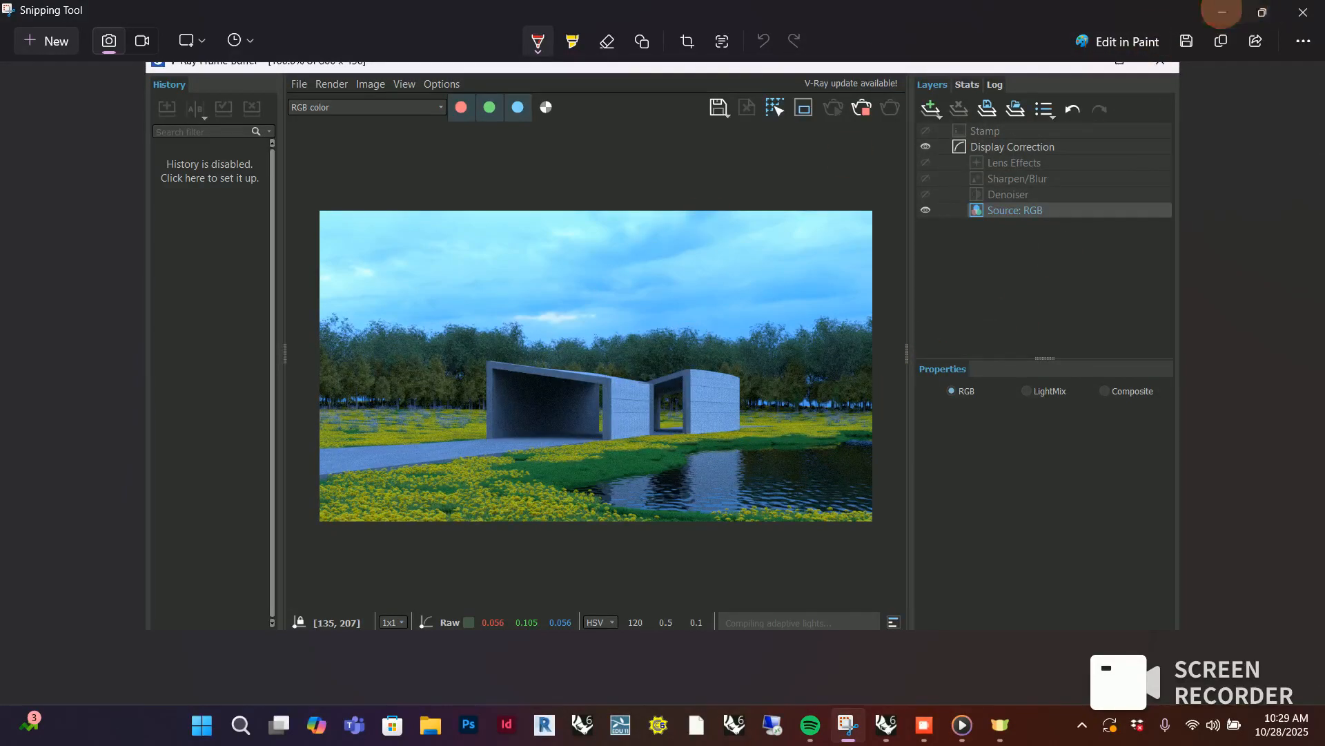
# Return to Rhino from Snipping Tool and set the Render 2.4 Vray Sample viewport to the Rendered display mode
pyautogui.click(1222, 12)
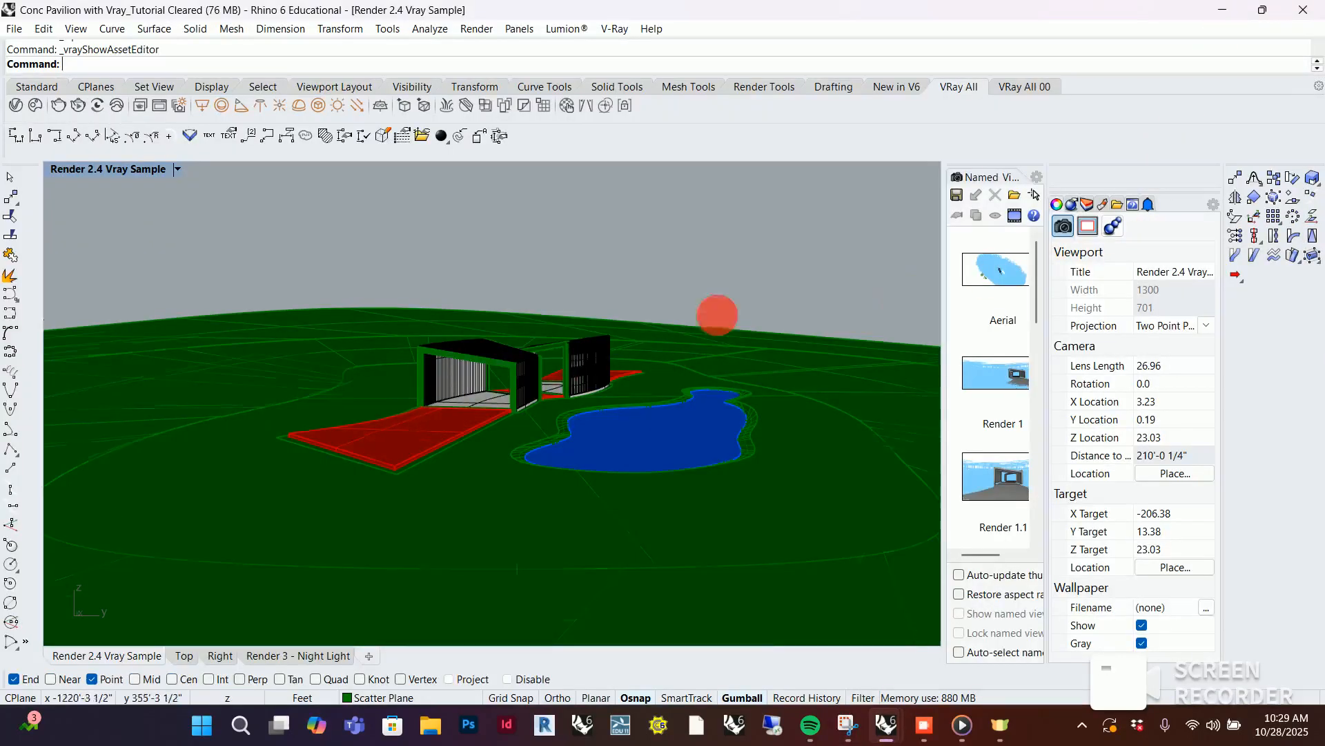
pyautogui.moveTo(686, 263); pyautogui.dragTo(678, 292, button='right')
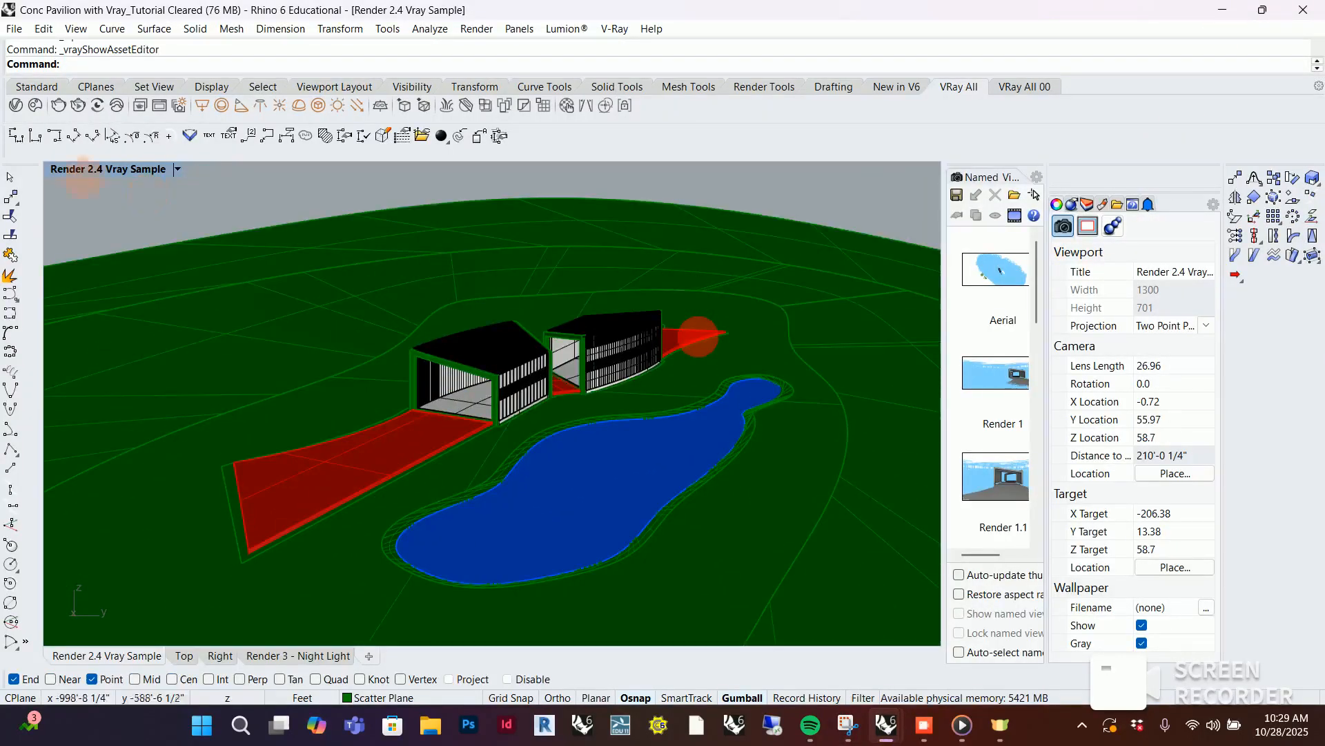
pyautogui.click(177, 170)
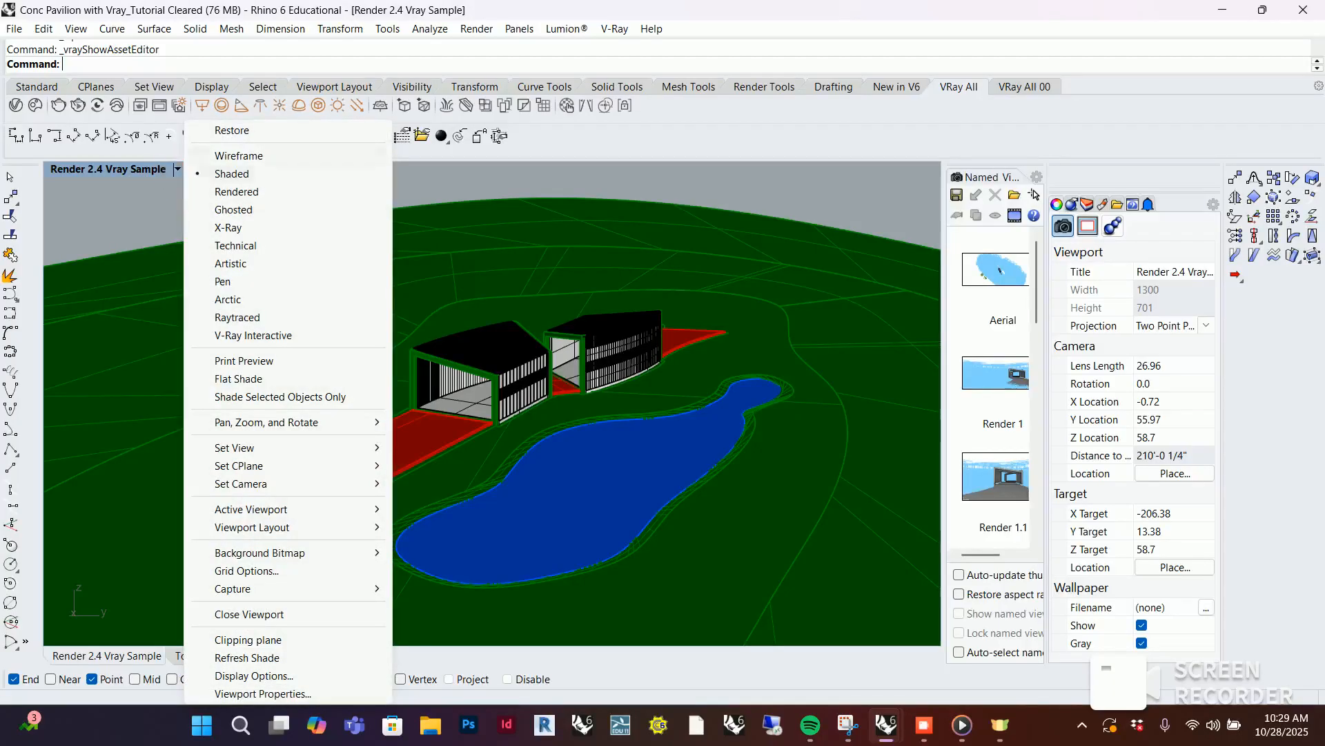
pyautogui.click(236, 191)
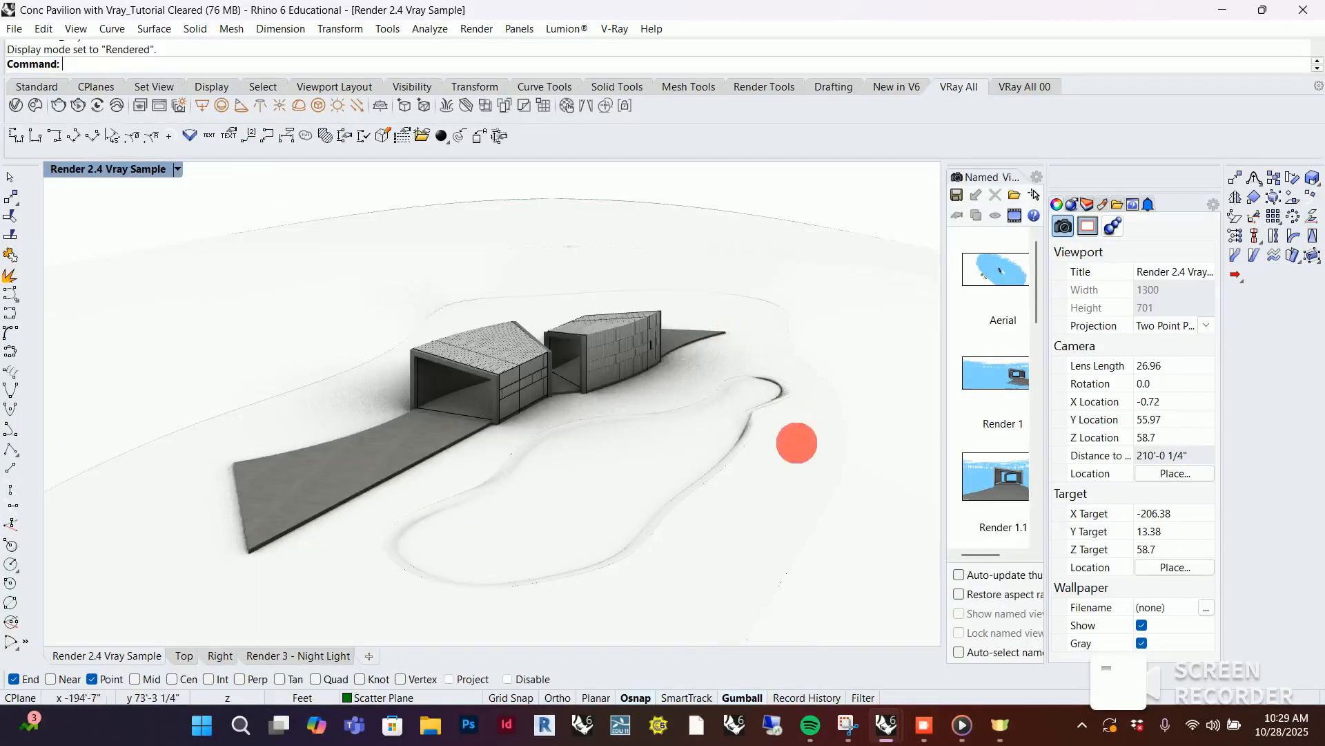
# Examine the pavilion's concrete materials, interior and untextured site from close up and from above in the rendered view
pyautogui.moveTo(821, 421); pyautogui.dragTo(843, 426, button='right')
pyautogui.scroll(16, 482, 379)
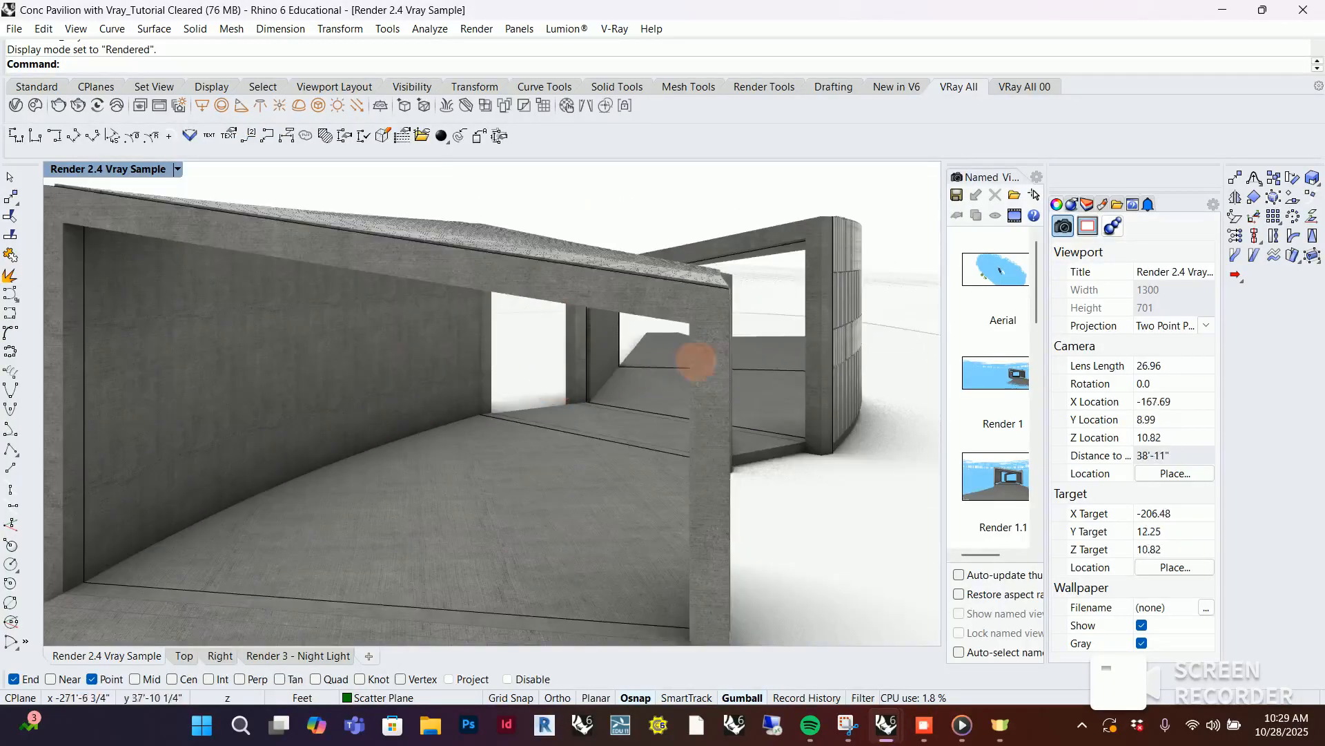
pyautogui.moveTo(698, 359); pyautogui.dragTo(692, 375, button='right')
pyautogui.scroll(-11, 612, 290)
pyautogui.moveTo(724, 254); pyautogui.dragTo(722, 365, button='right')
pyautogui.scroll(-9, 520, 268)
pyautogui.scroll(4, 587, 287)
pyautogui.scroll(-4, 584, 366)
pyautogui.scroll(4, 677, 236)
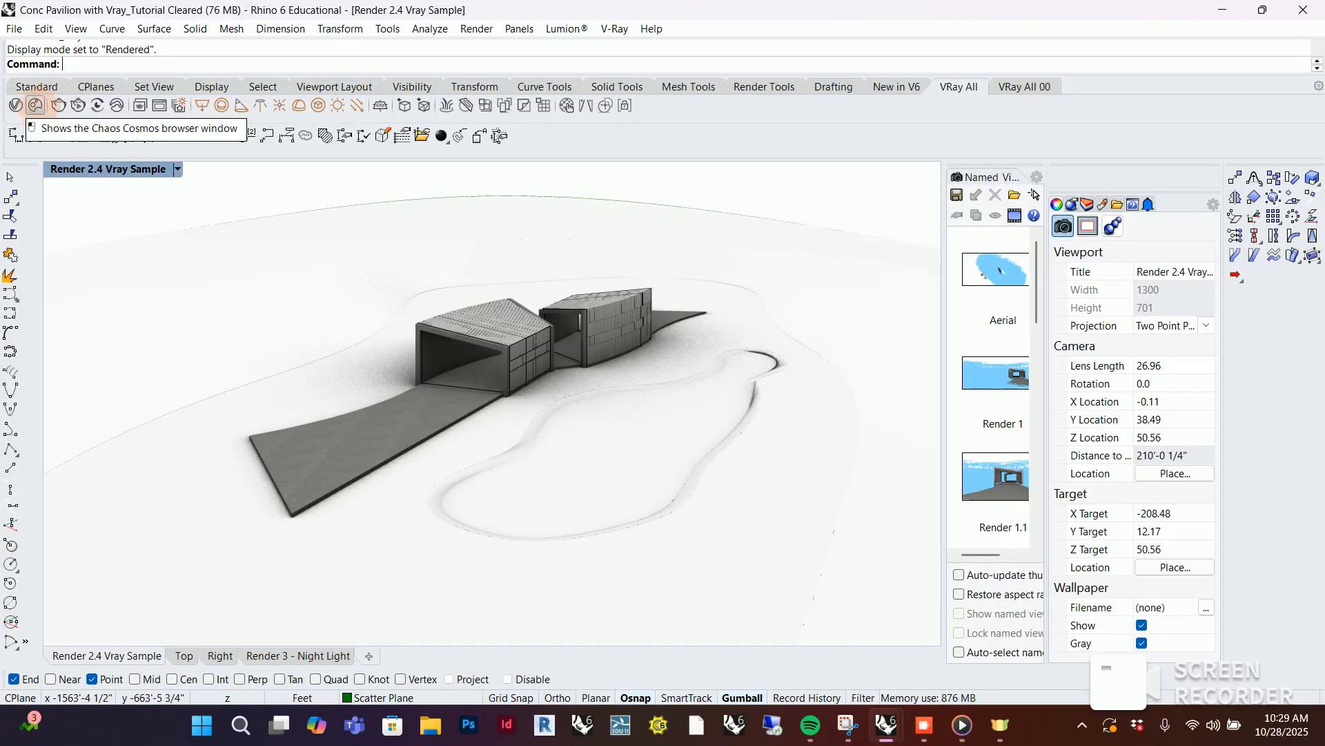
# Open the Chaos Cosmos browser, search its materials for grass and import the Grass C 200cm material into the scene
pyautogui.click(34, 105)
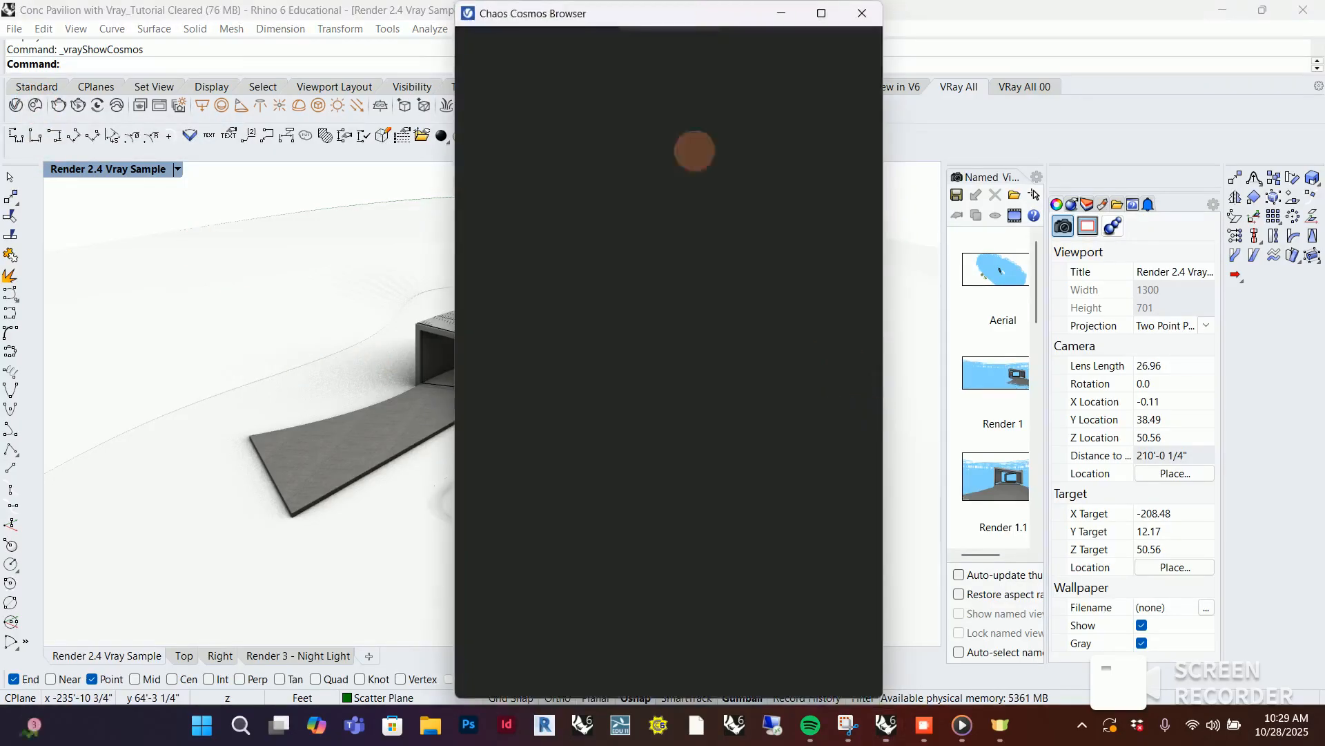
pyautogui.moveTo(659, 8); pyautogui.dragTo(1030, 37)
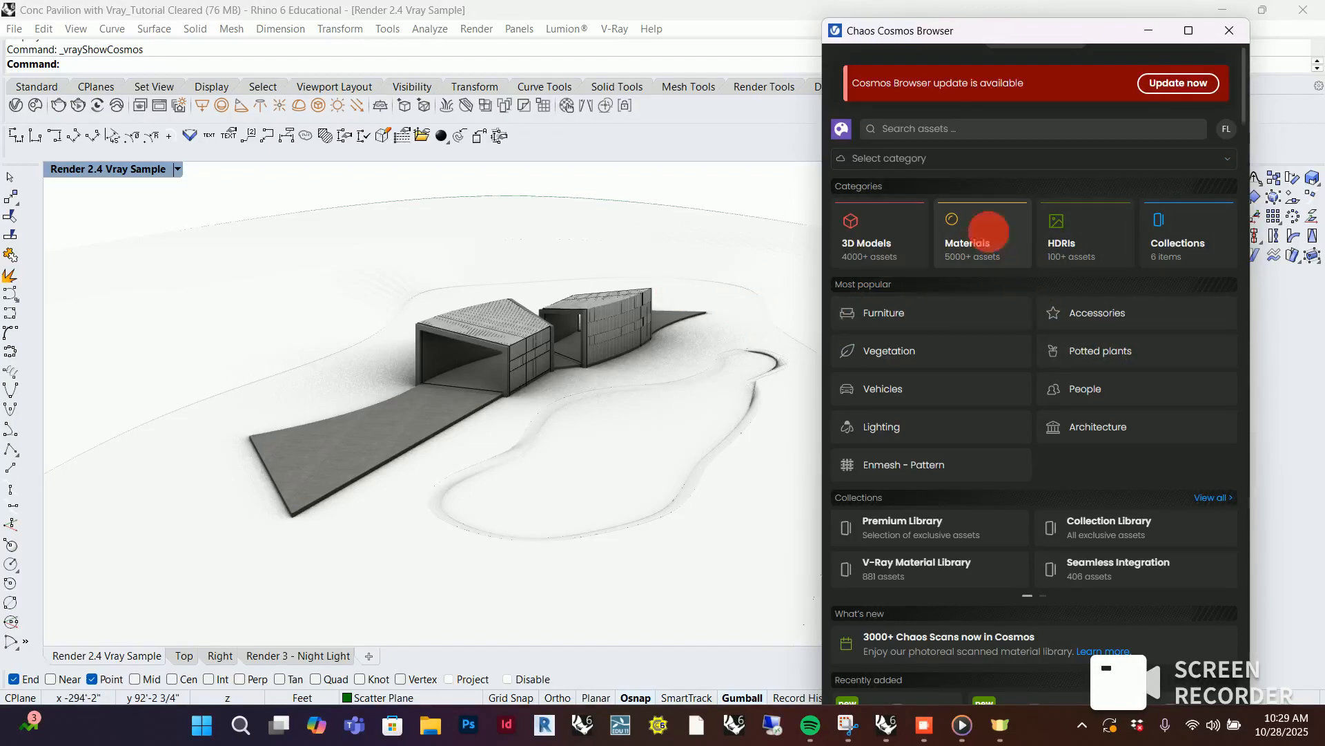
pyautogui.click(987, 234)
pyautogui.click(919, 128)
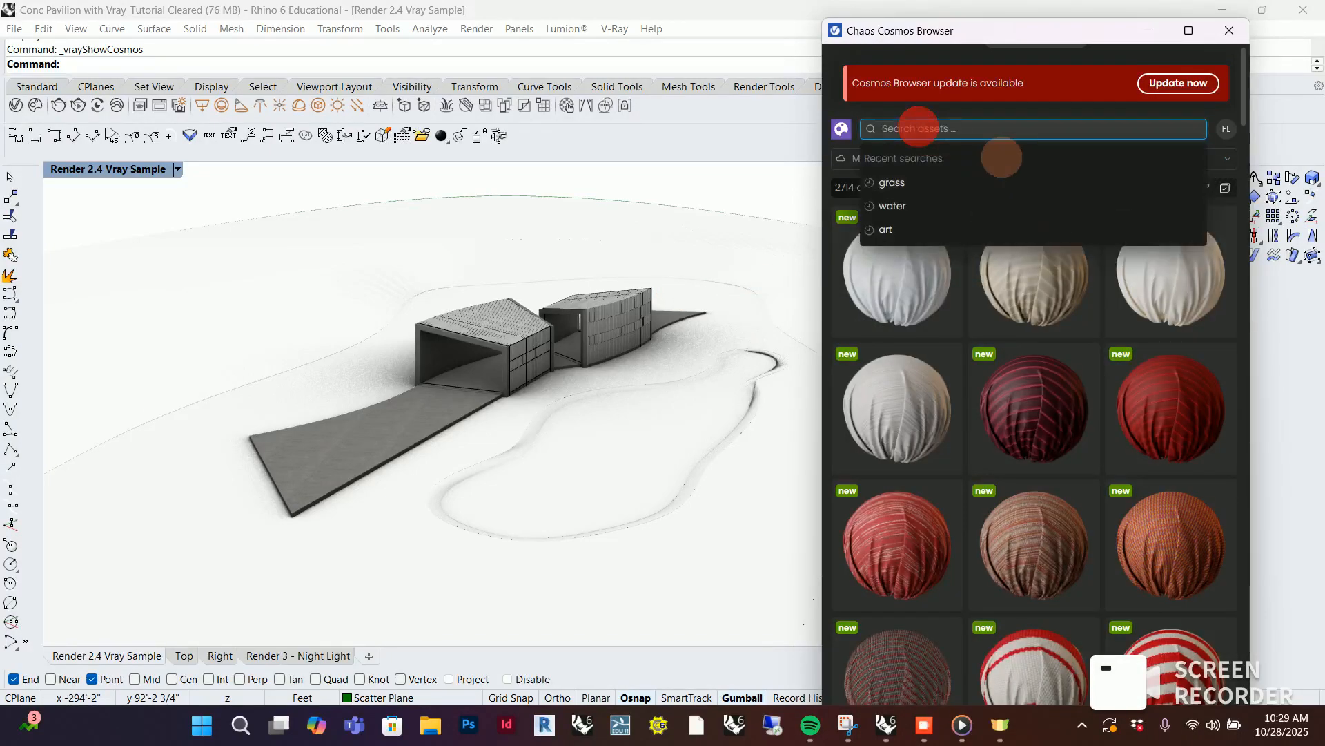
pyautogui.write('grass')
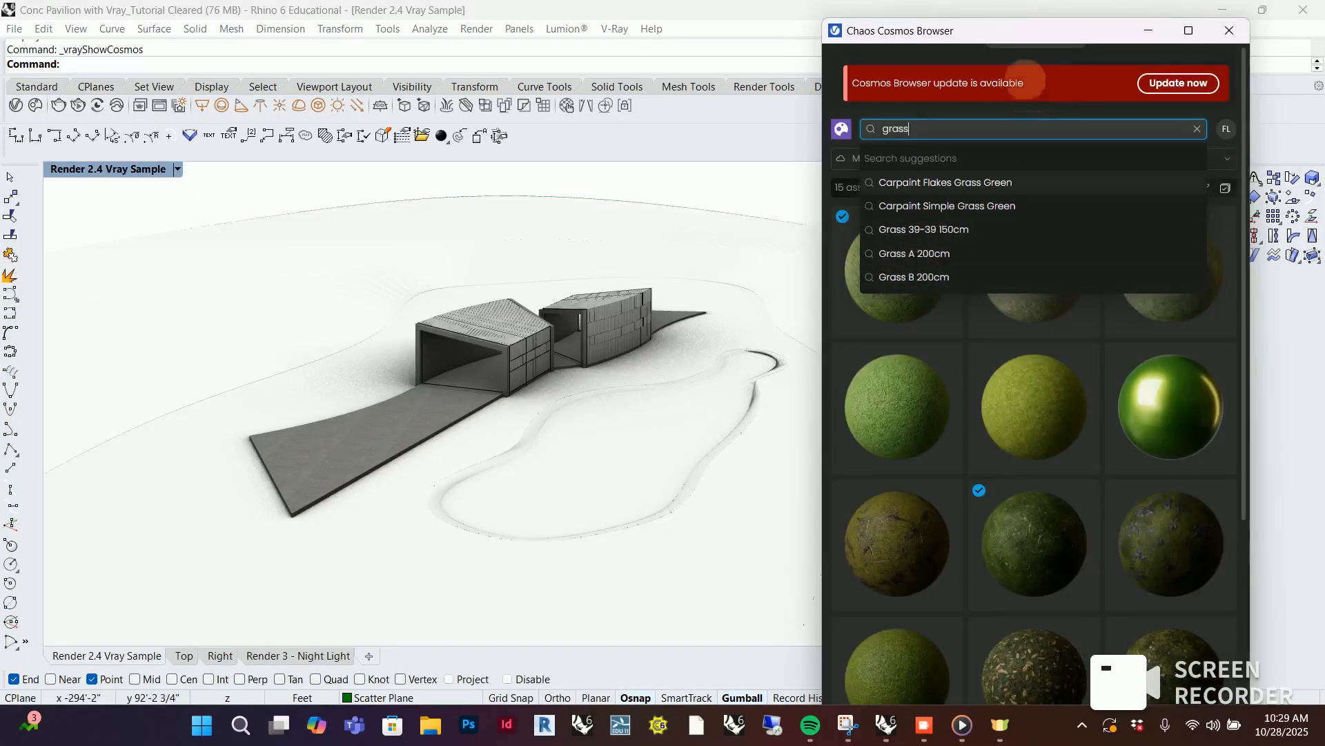
pyautogui.click(1039, 53)
pyautogui.moveTo(1042, 271)
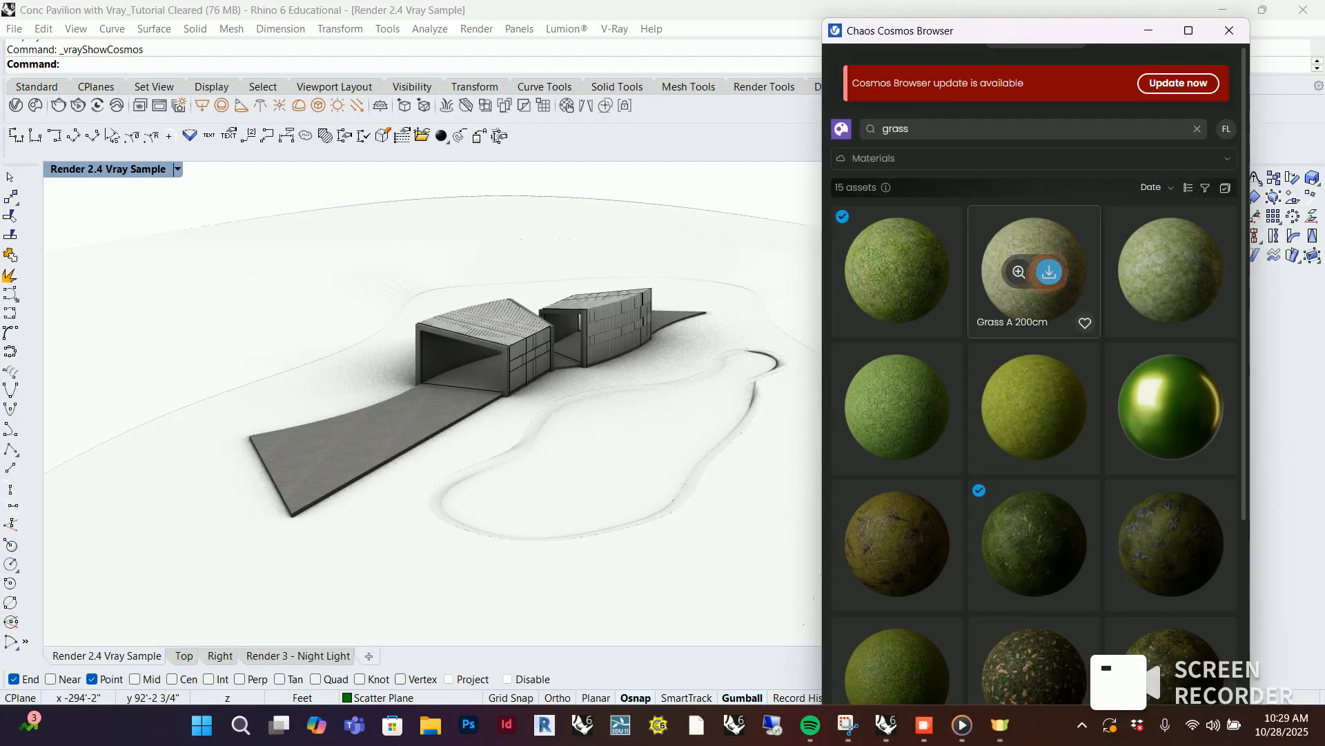
pyautogui.moveTo(896, 278)
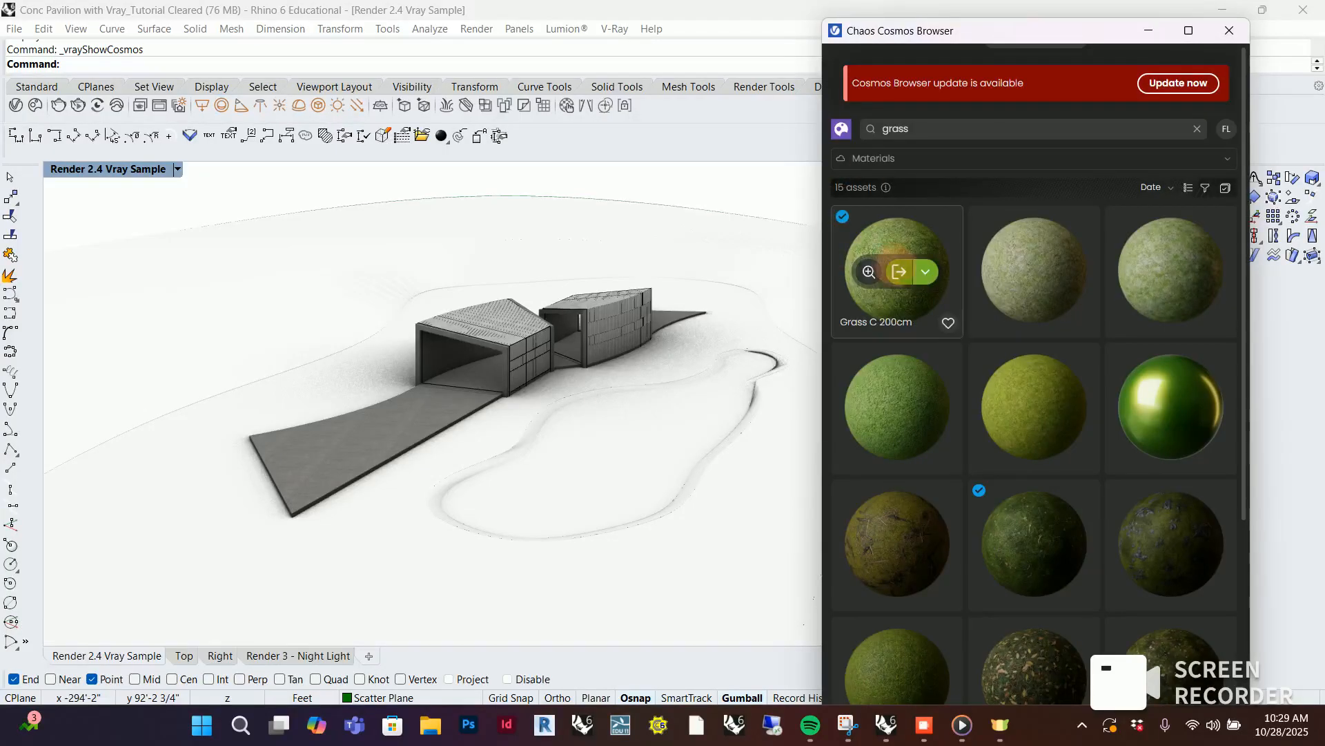
pyautogui.click(899, 272)
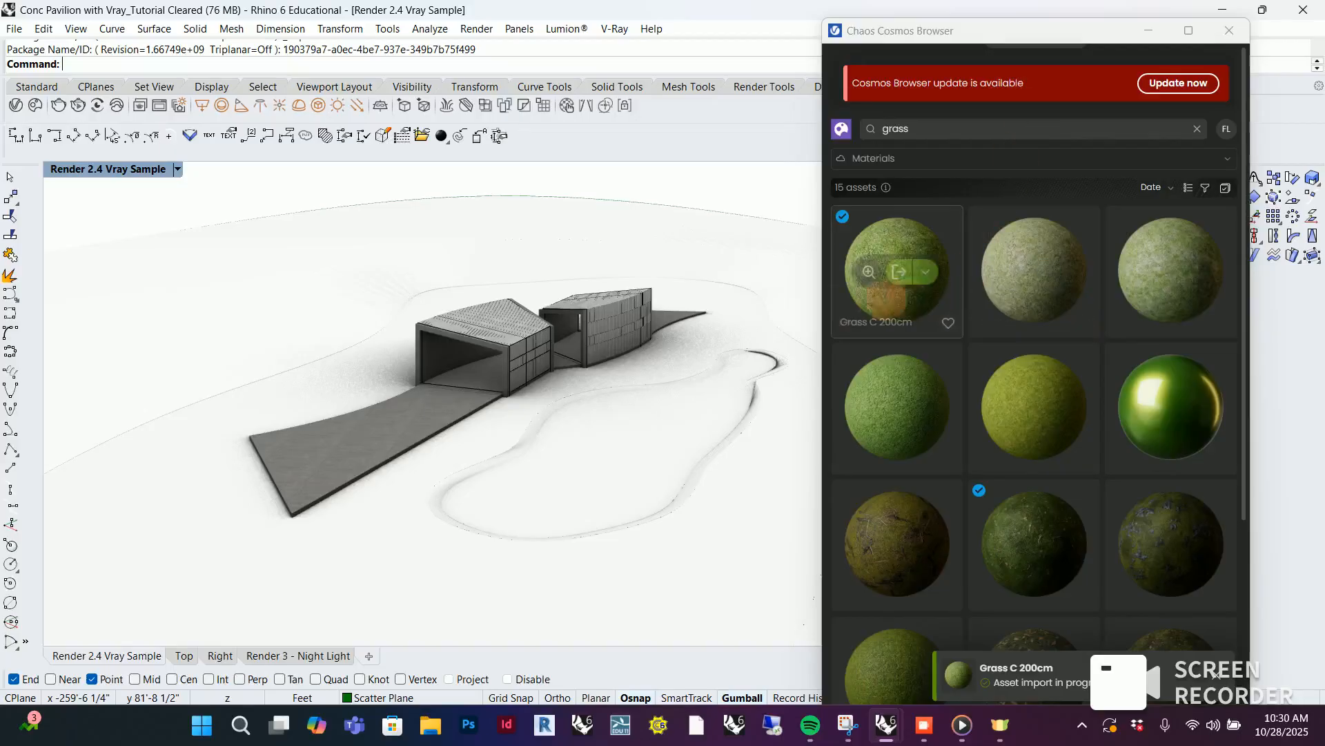
# Search the Cosmos materials for water, import the Water material and minimize the browser
pyautogui.doubleClick(910, 127)
pyautogui.write('wat')
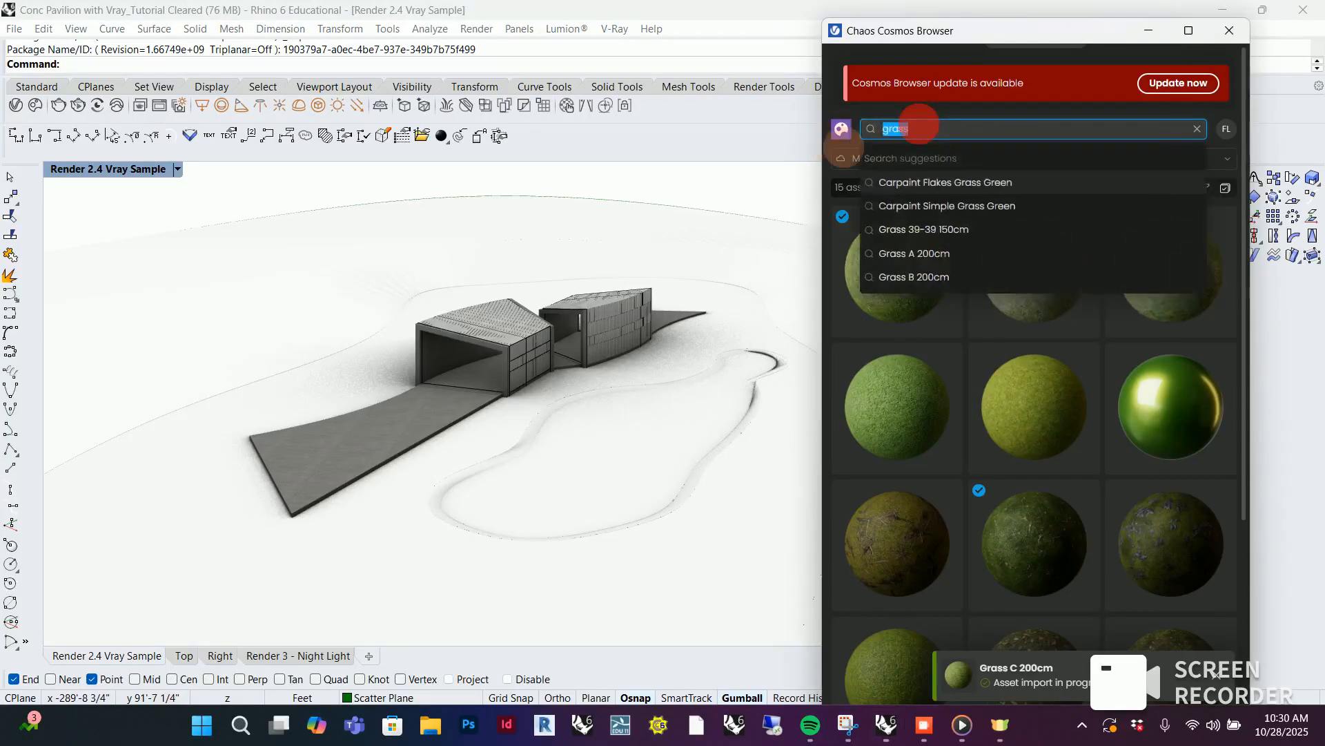
pyautogui.write('er')
pyautogui.press('Return')
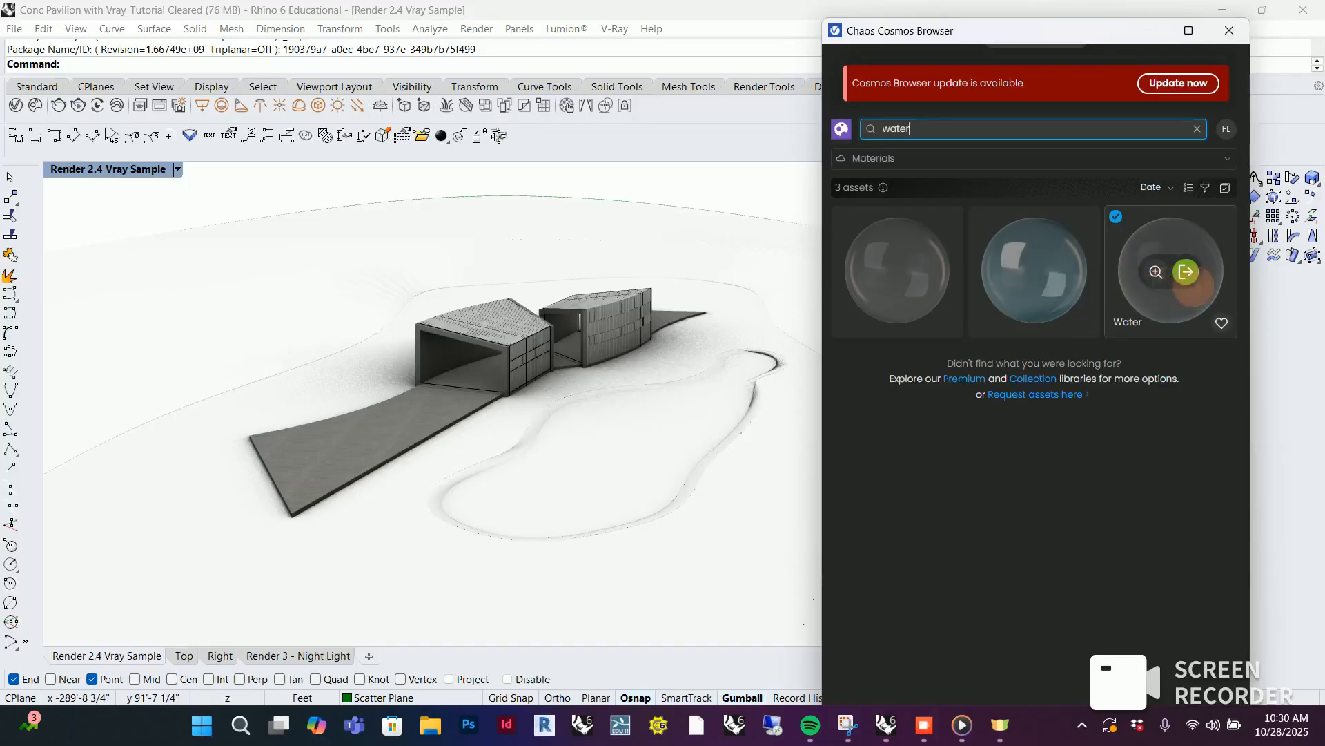
pyautogui.click(1186, 271)
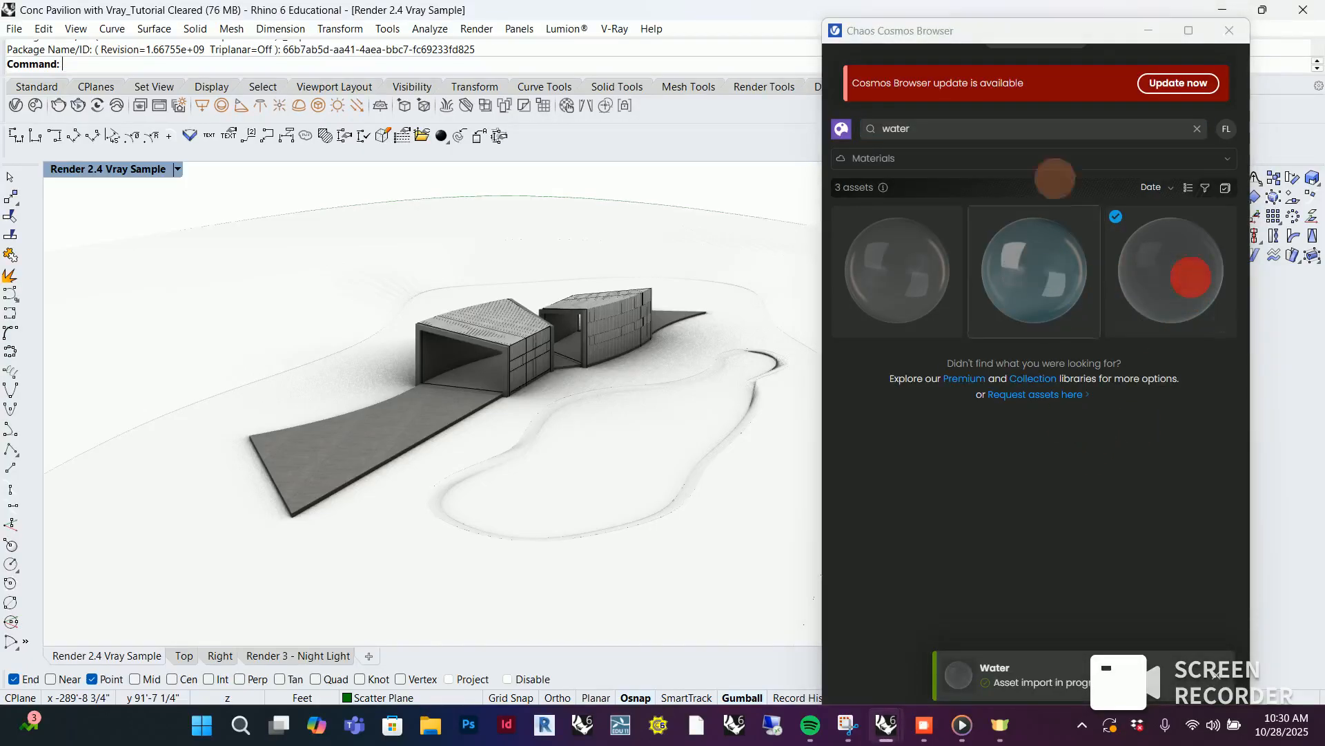
pyautogui.click(1151, 30)
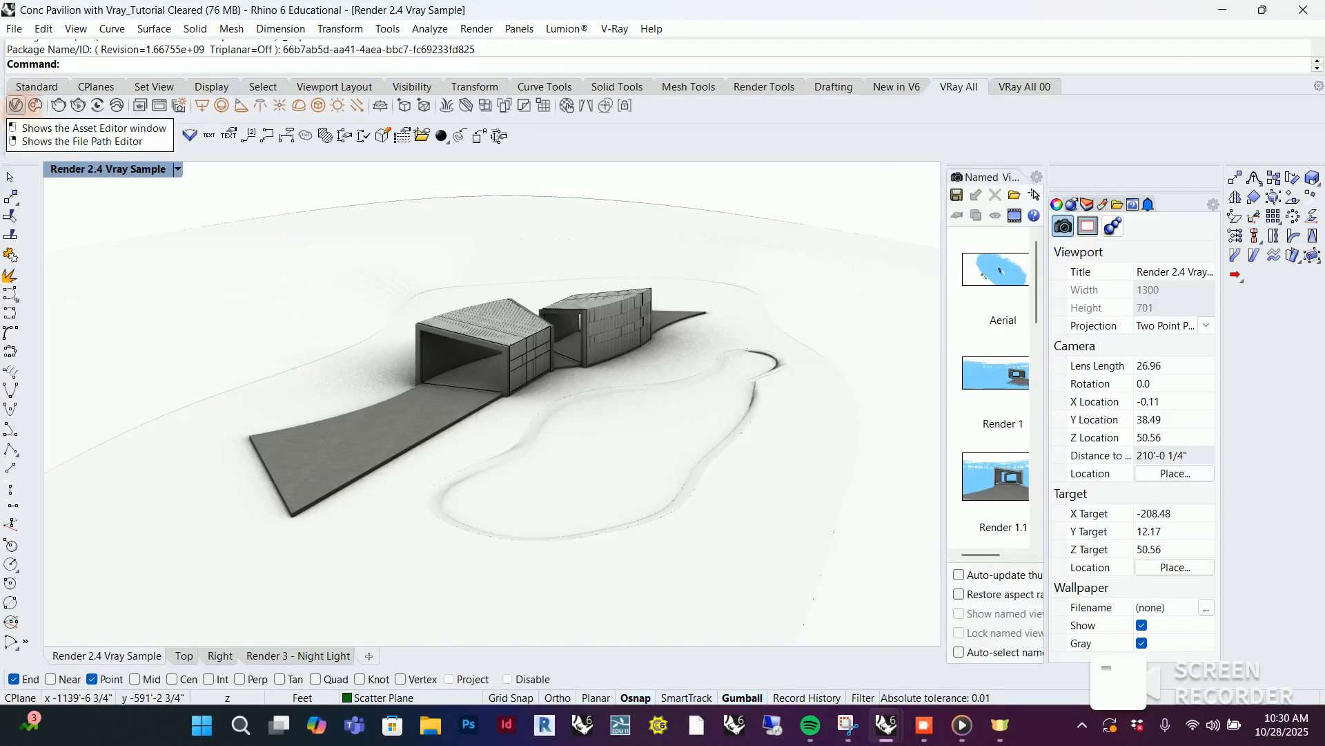
# Open the V-Ray Asset Editor, show only the materials and apply Grass C 200cm to the Scatter Plane layer
pyautogui.click(15, 105)
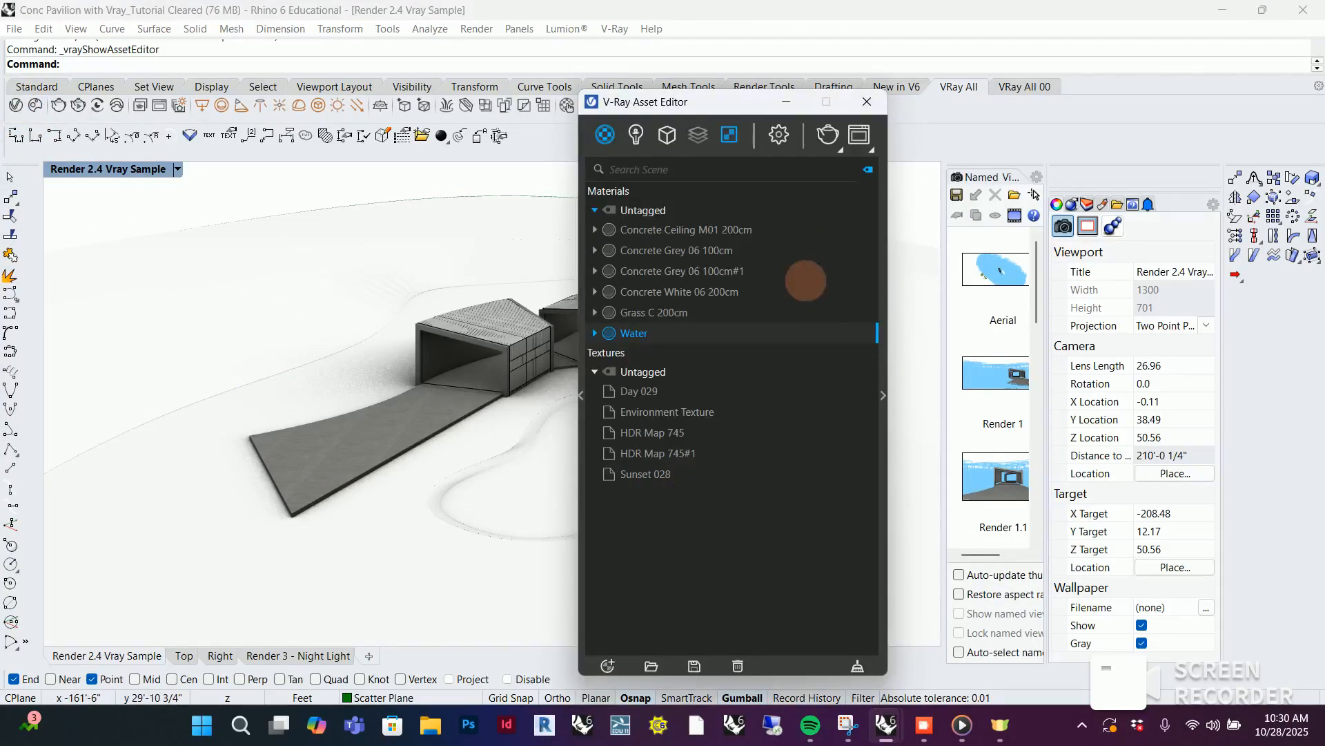
pyautogui.click(604, 135)
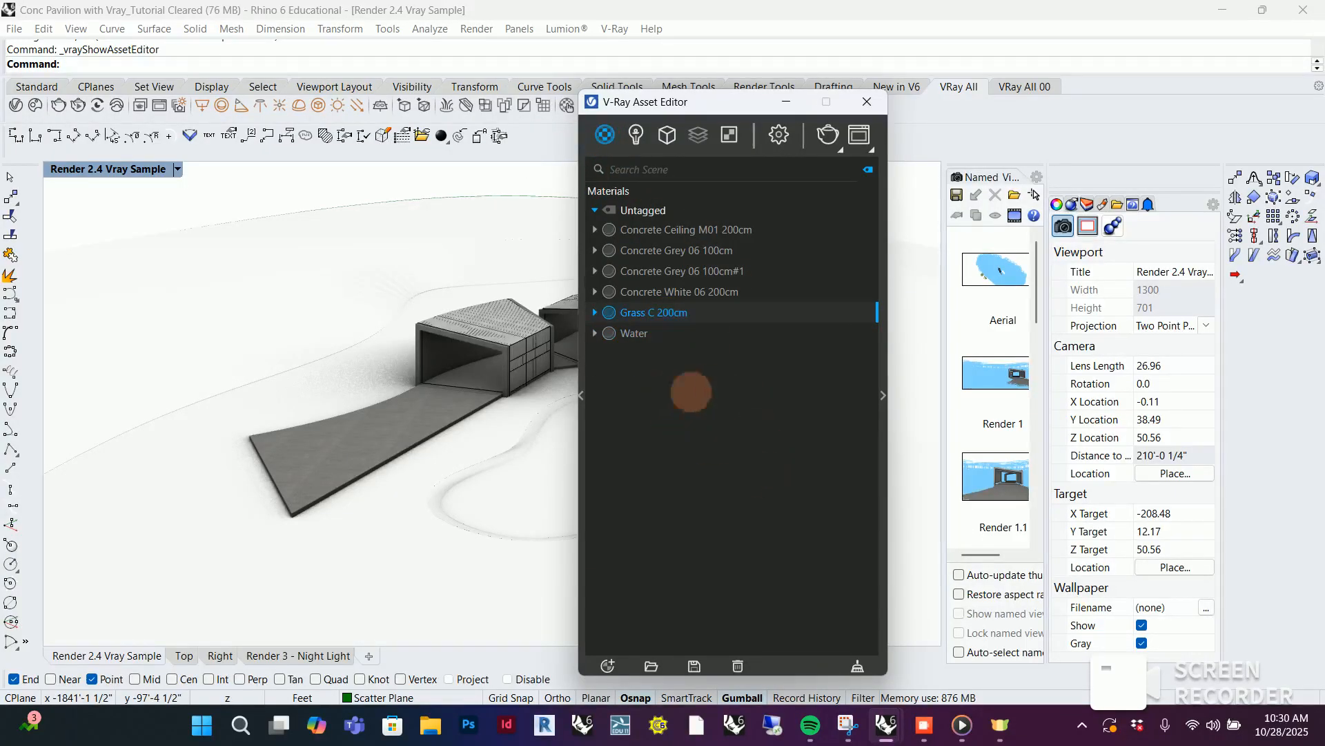
pyautogui.rightClick(669, 314)
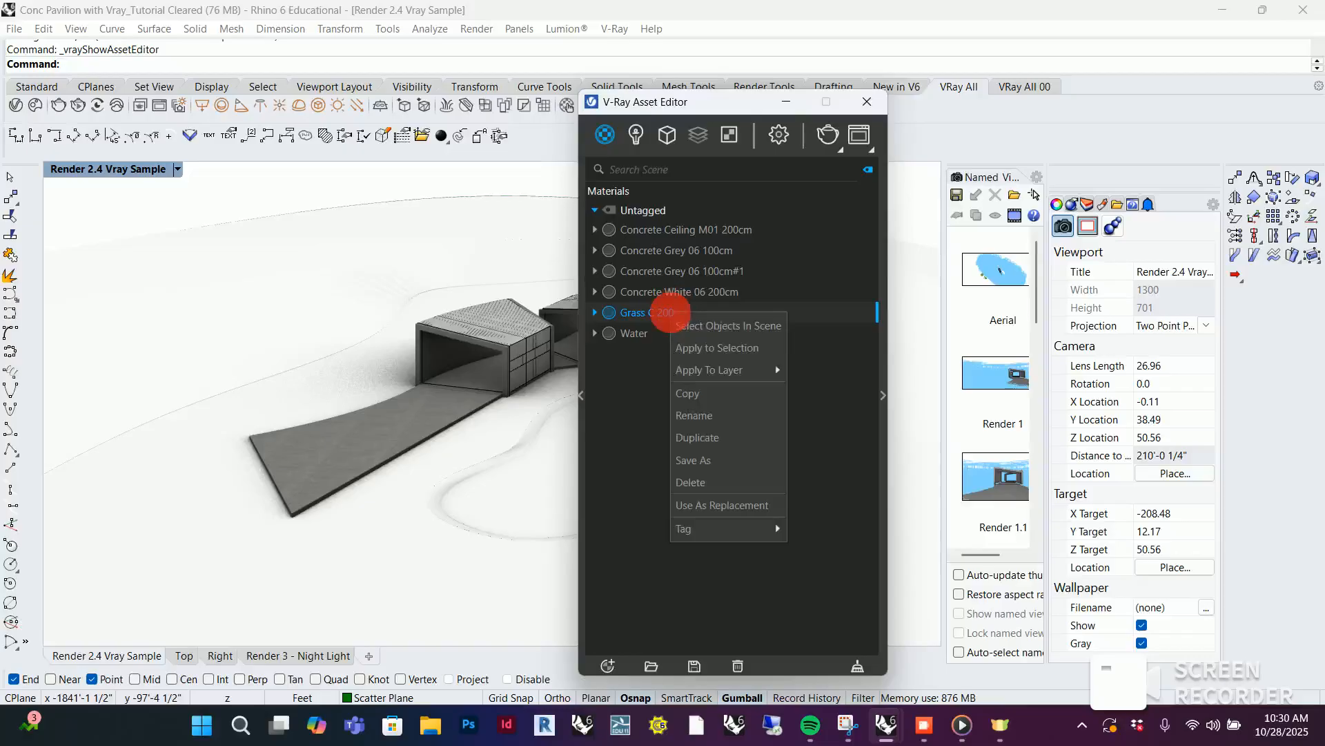
pyautogui.moveTo(736, 361)
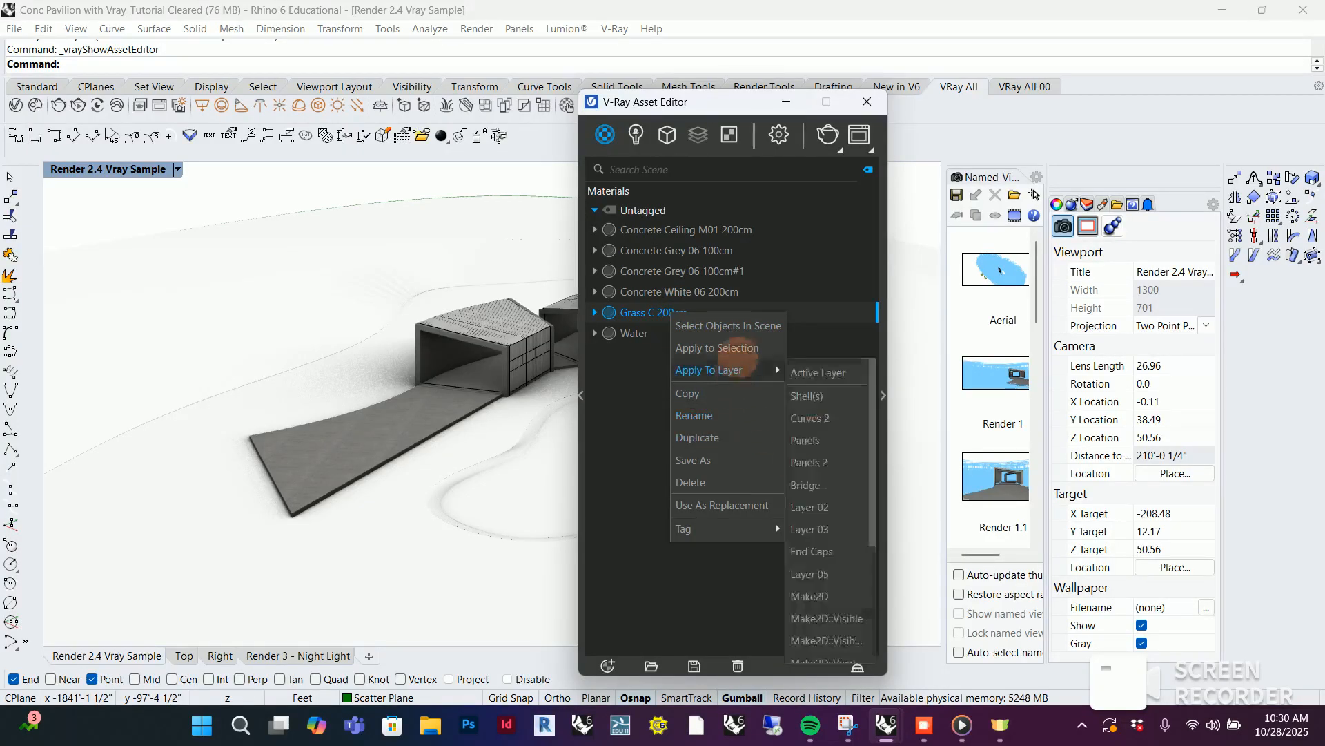
pyautogui.scroll(-3, 821, 538)
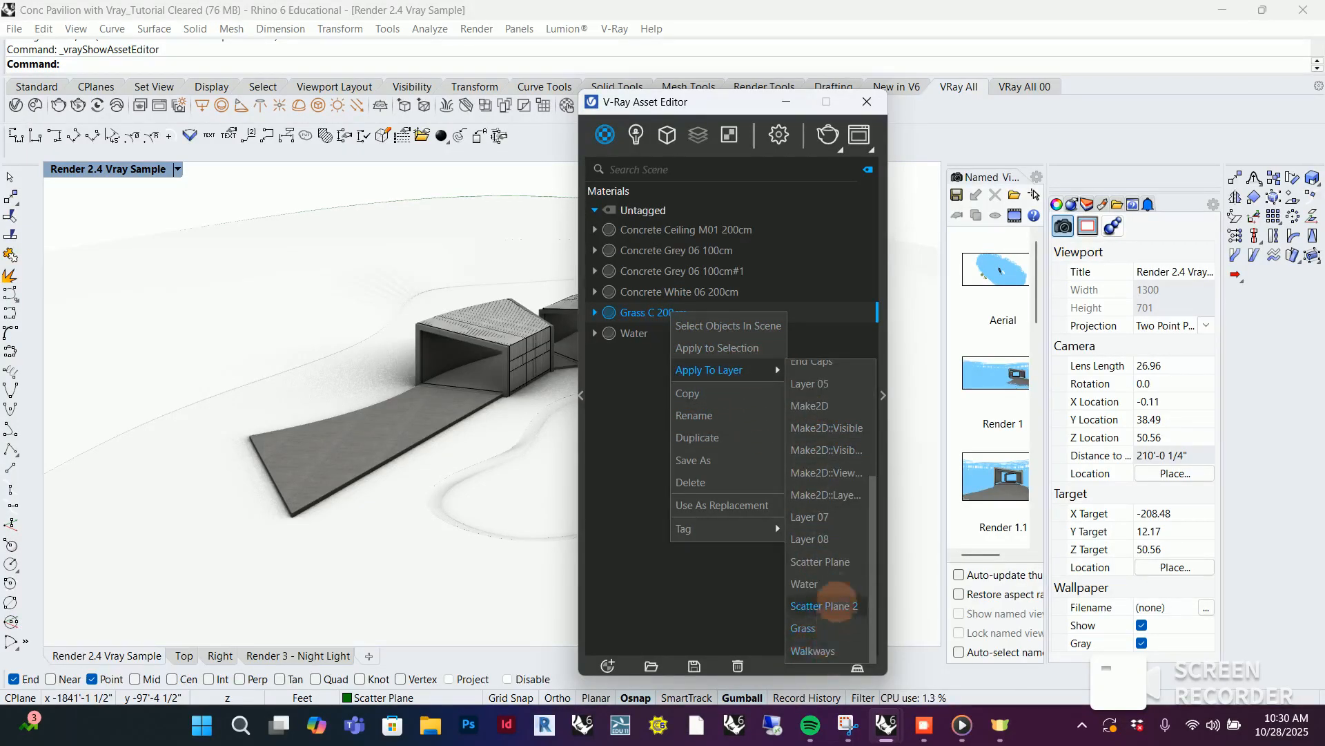
pyautogui.click(831, 556)
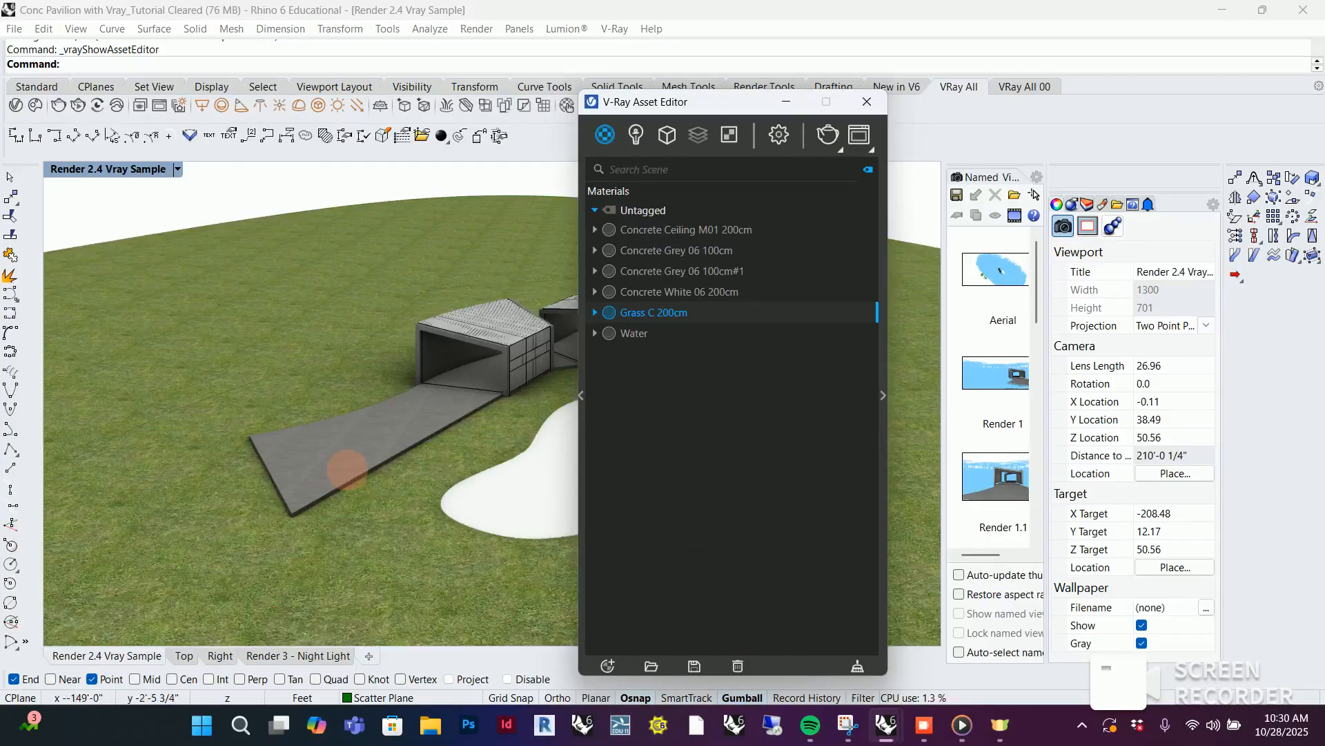
pyautogui.scroll(4, 348, 525)
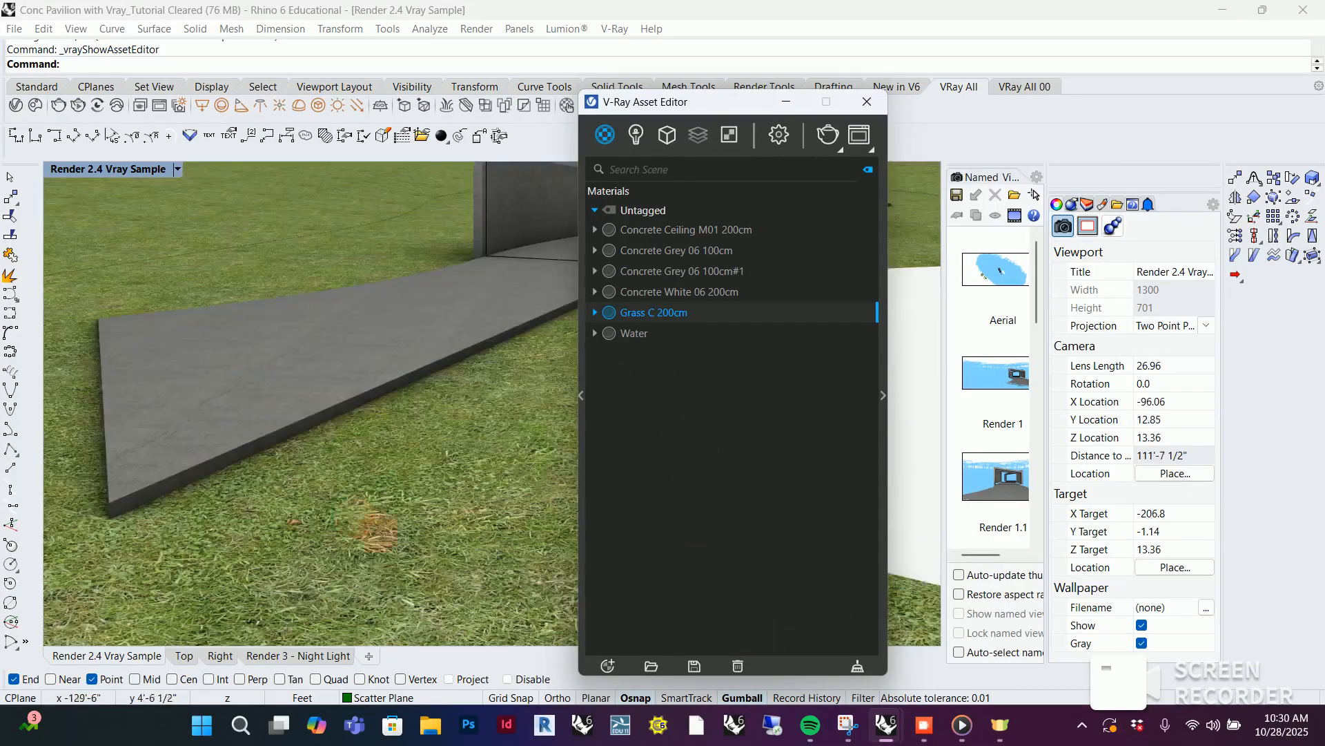
pyautogui.scroll(-2, 348, 525)
# Apply the Water material to the Water layer and minimize the Asset Editor
pyautogui.rightClick(642, 334)
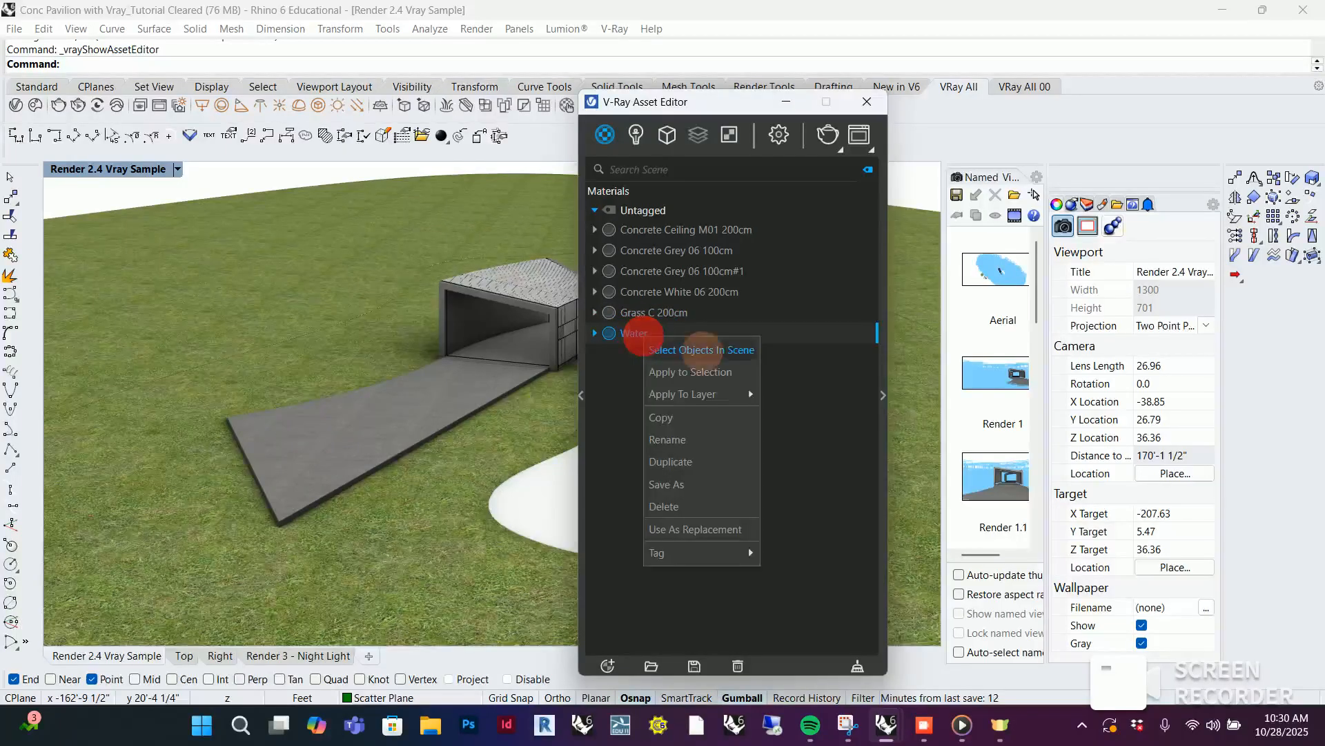
pyautogui.click(711, 392)
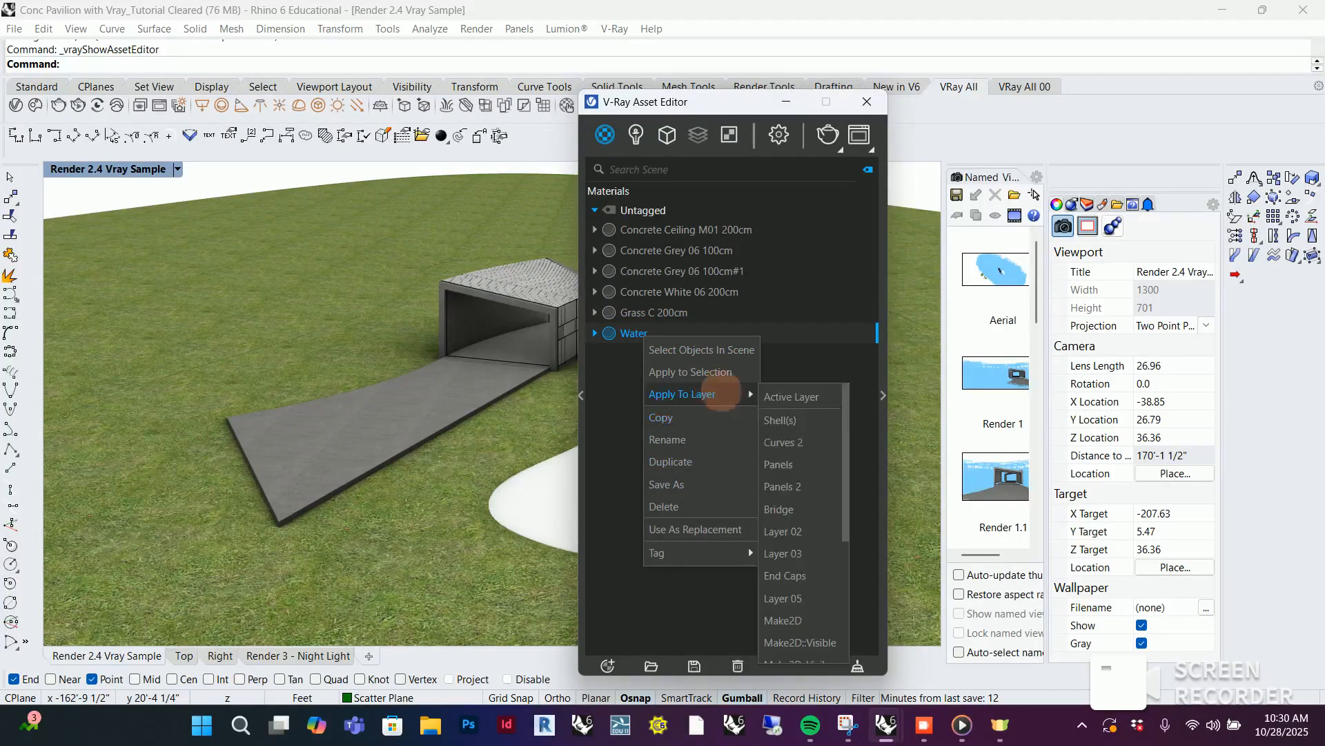
pyautogui.click(793, 580)
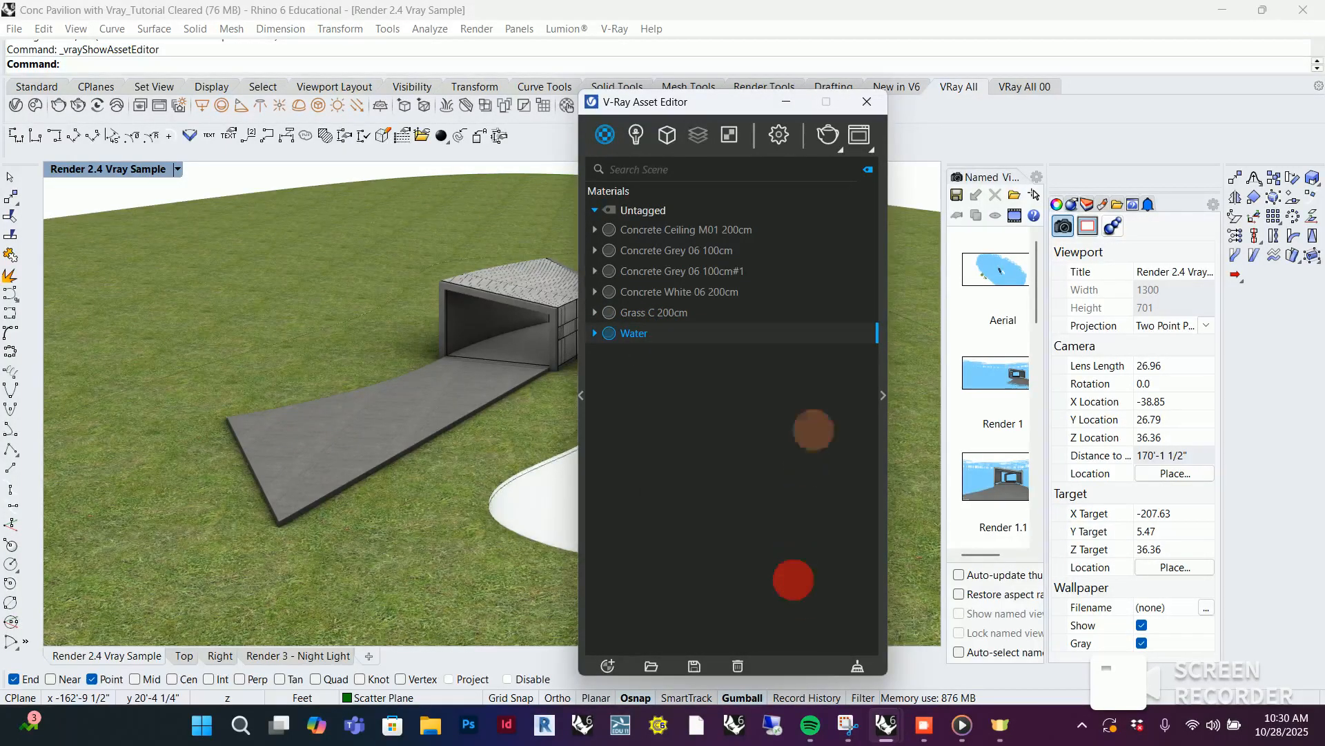
pyautogui.click(787, 103)
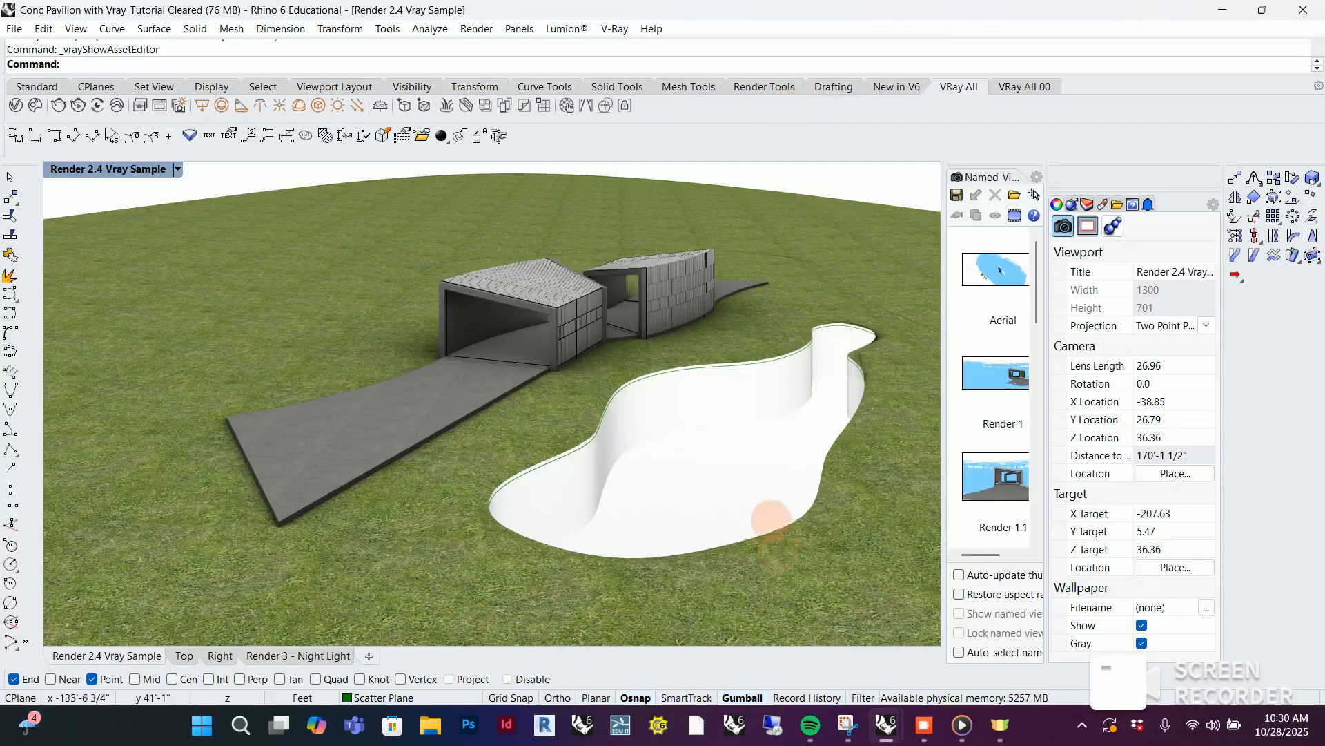
# Examine the pond and the grass ground, selecting the inner ground polysurface and the outer ground surface in turn to compare their extents
pyautogui.moveTo(758, 485); pyautogui.dragTo(739, 484, button='right')
pyautogui.scroll(5, 666, 486)
pyautogui.scroll(-5, 764, 419)
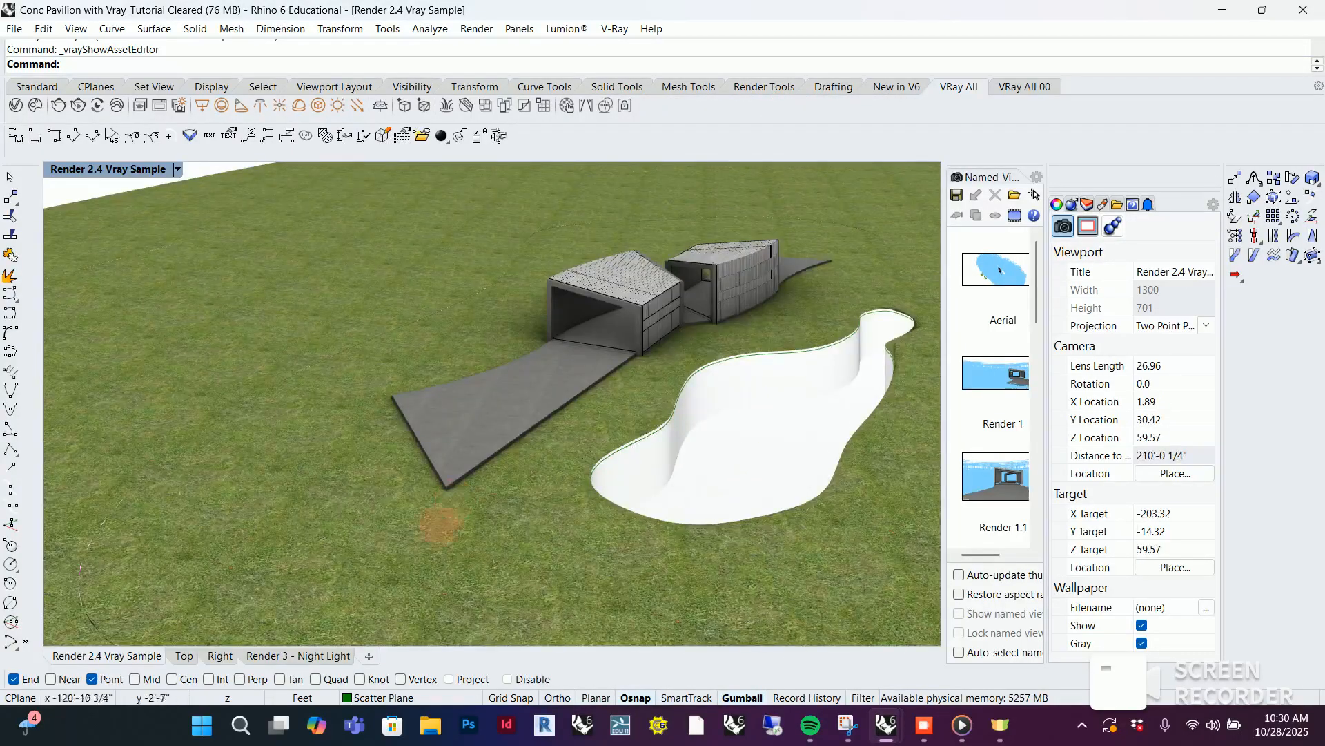
pyautogui.scroll(5, 362, 539)
pyautogui.scroll(-5, 350, 504)
pyautogui.click(408, 506)
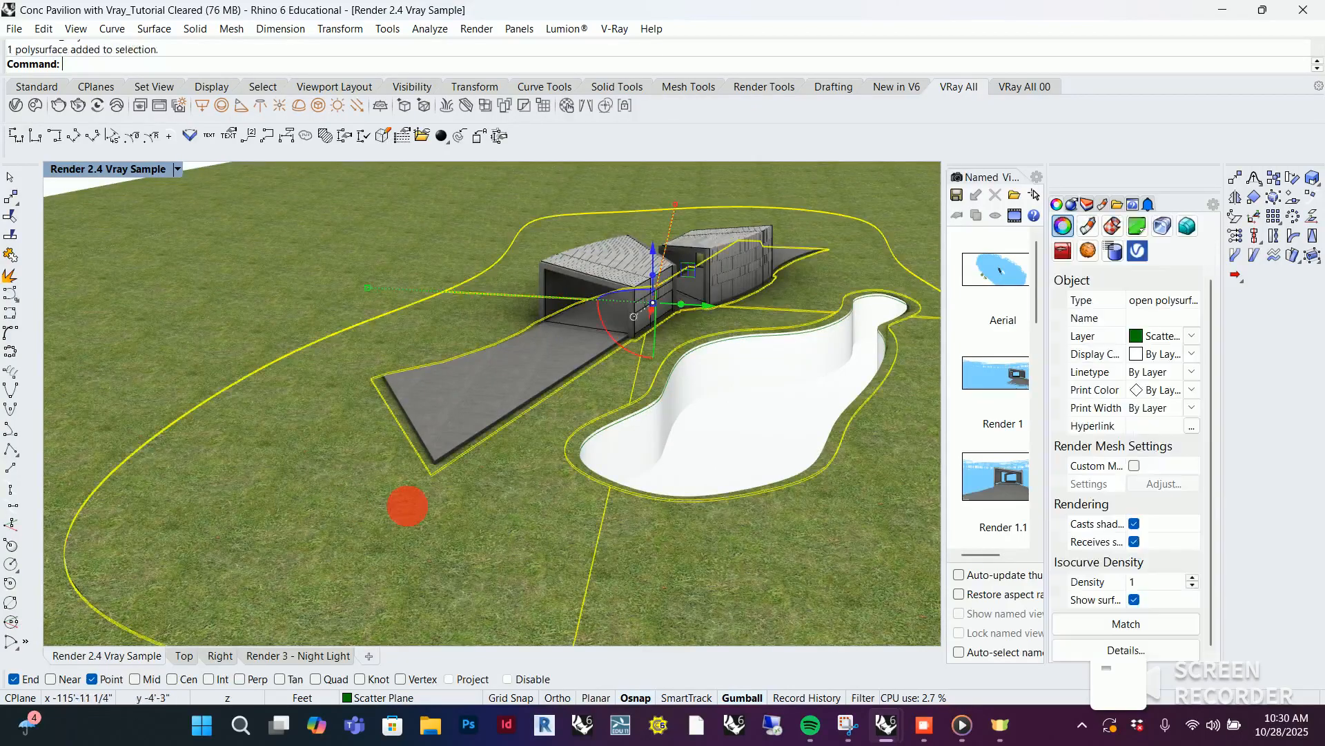
pyautogui.scroll(-5, 407, 506)
pyautogui.click(716, 429)
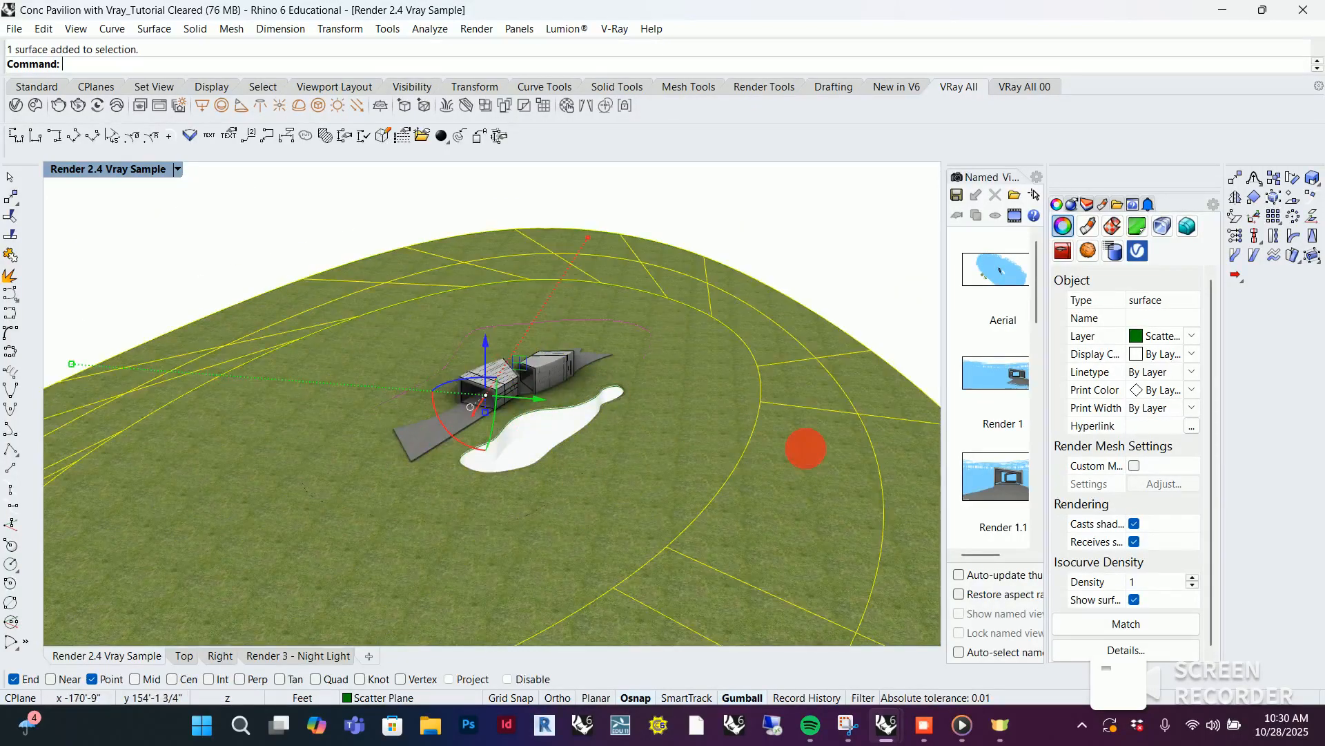
pyautogui.scroll(6, 675, 379)
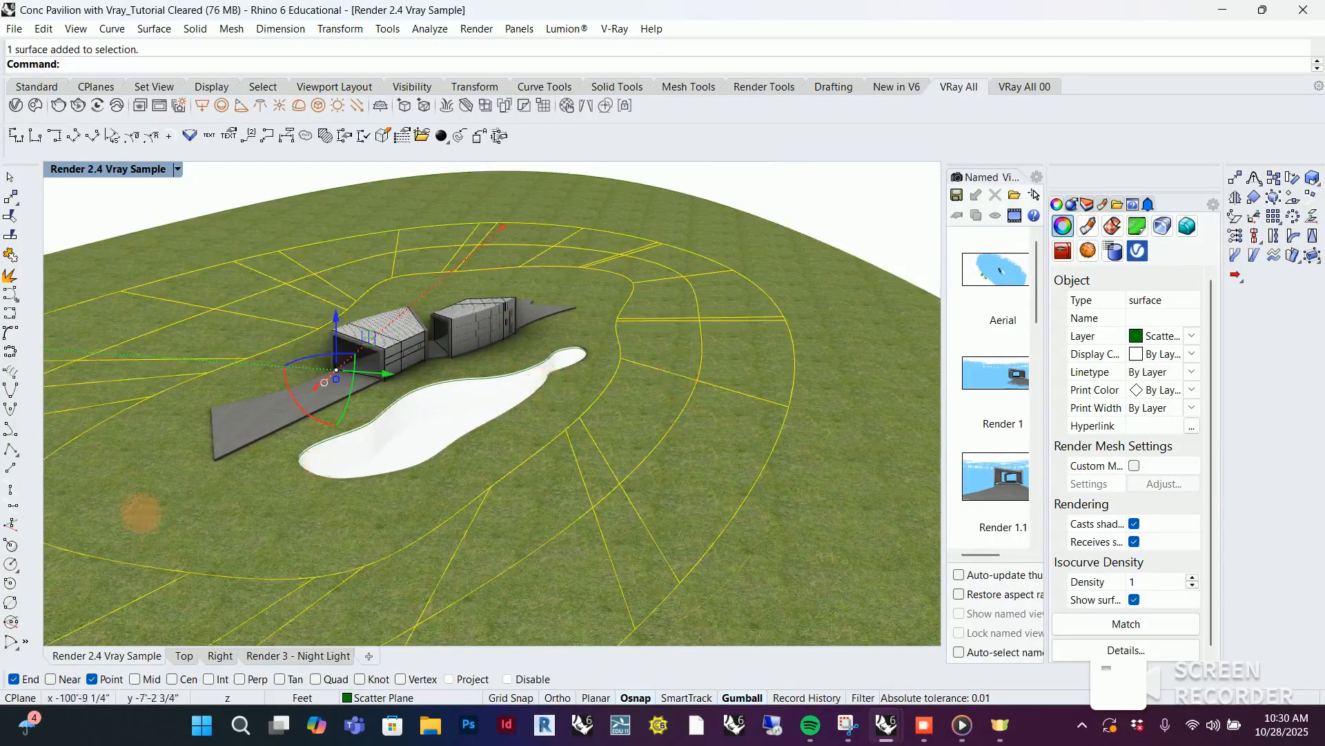
pyautogui.click(254, 486)
pyautogui.scroll(5, 254, 487)
pyautogui.scroll(-3, 419, 497)
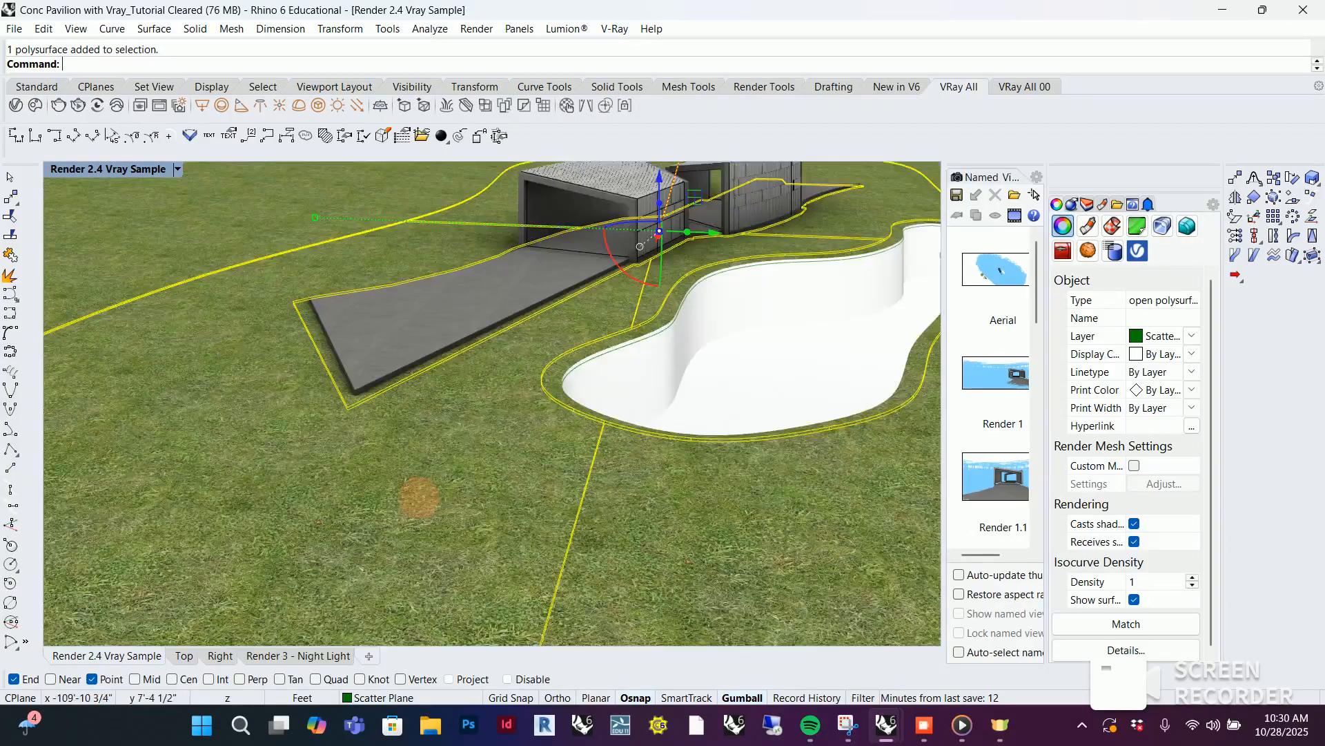
pyautogui.scroll(-4, 494, 439)
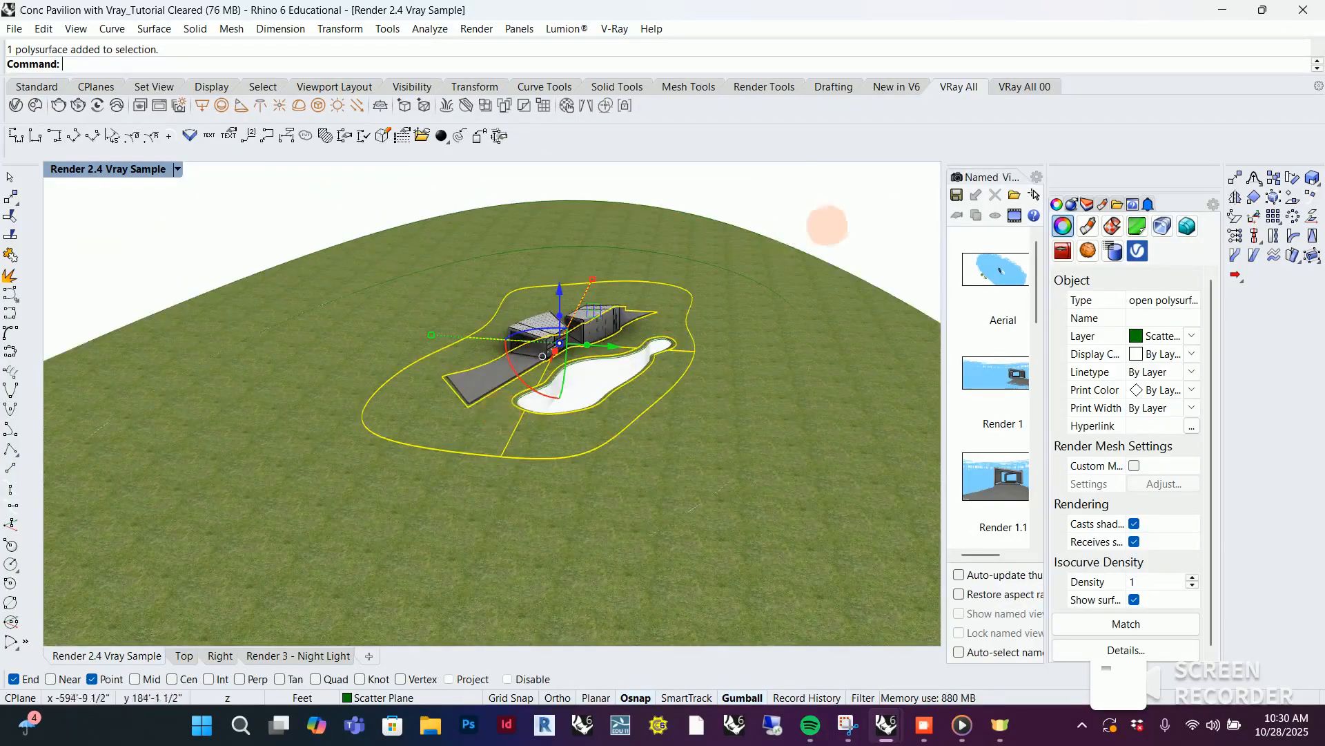
pyautogui.click(825, 221)
pyautogui.click(622, 384)
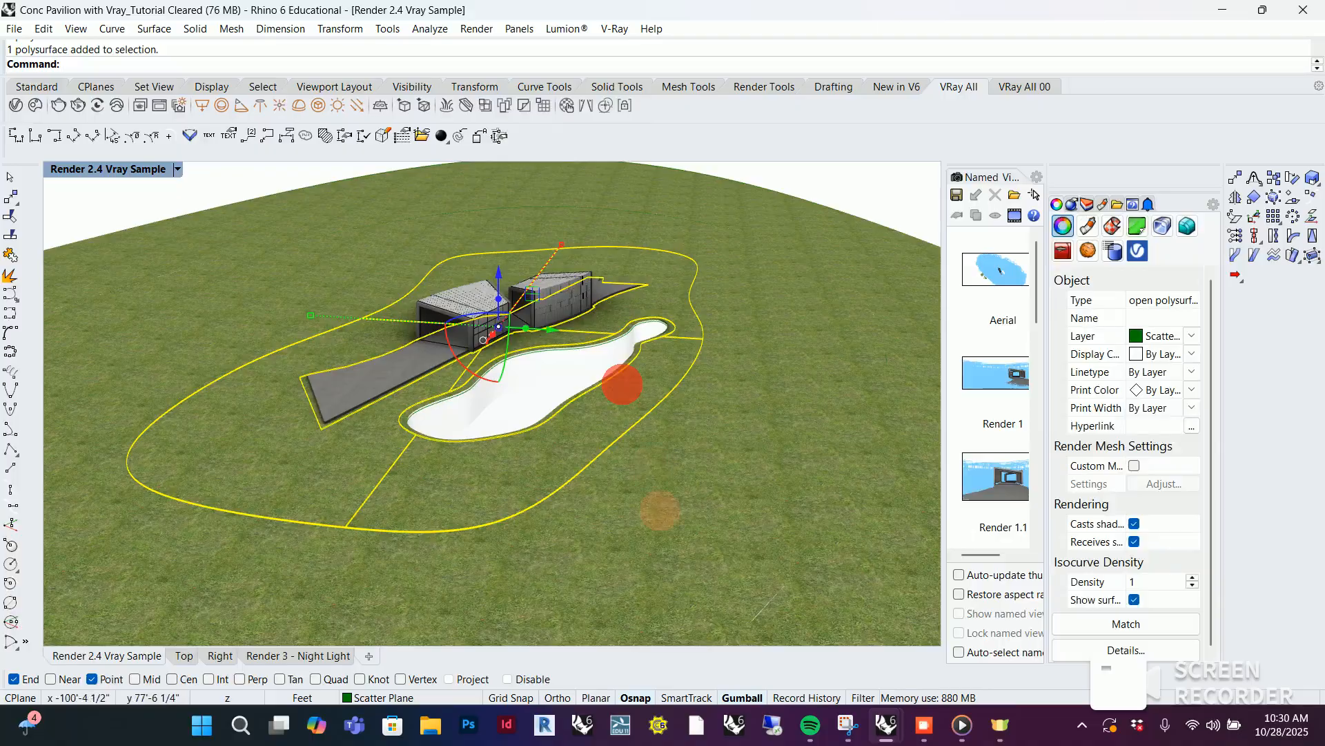
# Add the outer ground surface to the selection and open the texture mapping properties of both grass surfaces
pyautogui.scroll(3, 574, 430)
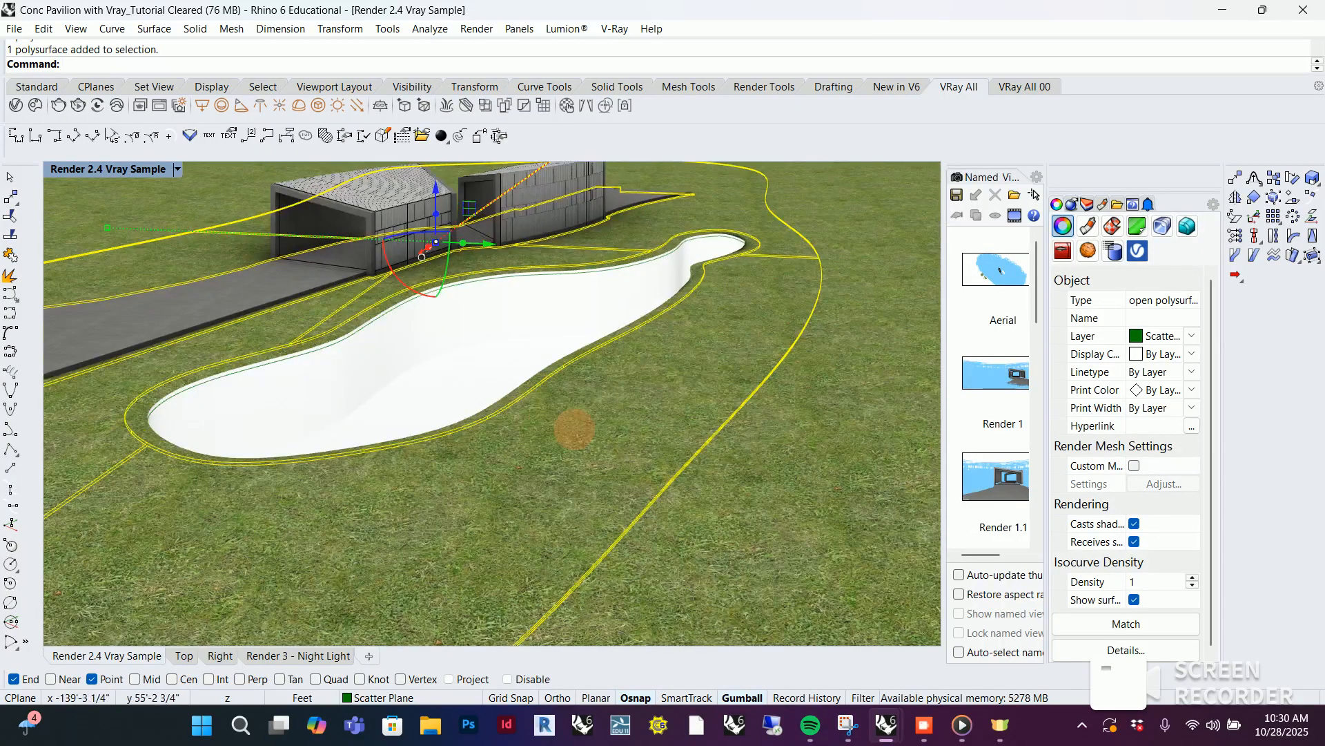
pyautogui.scroll(-5, 606, 403)
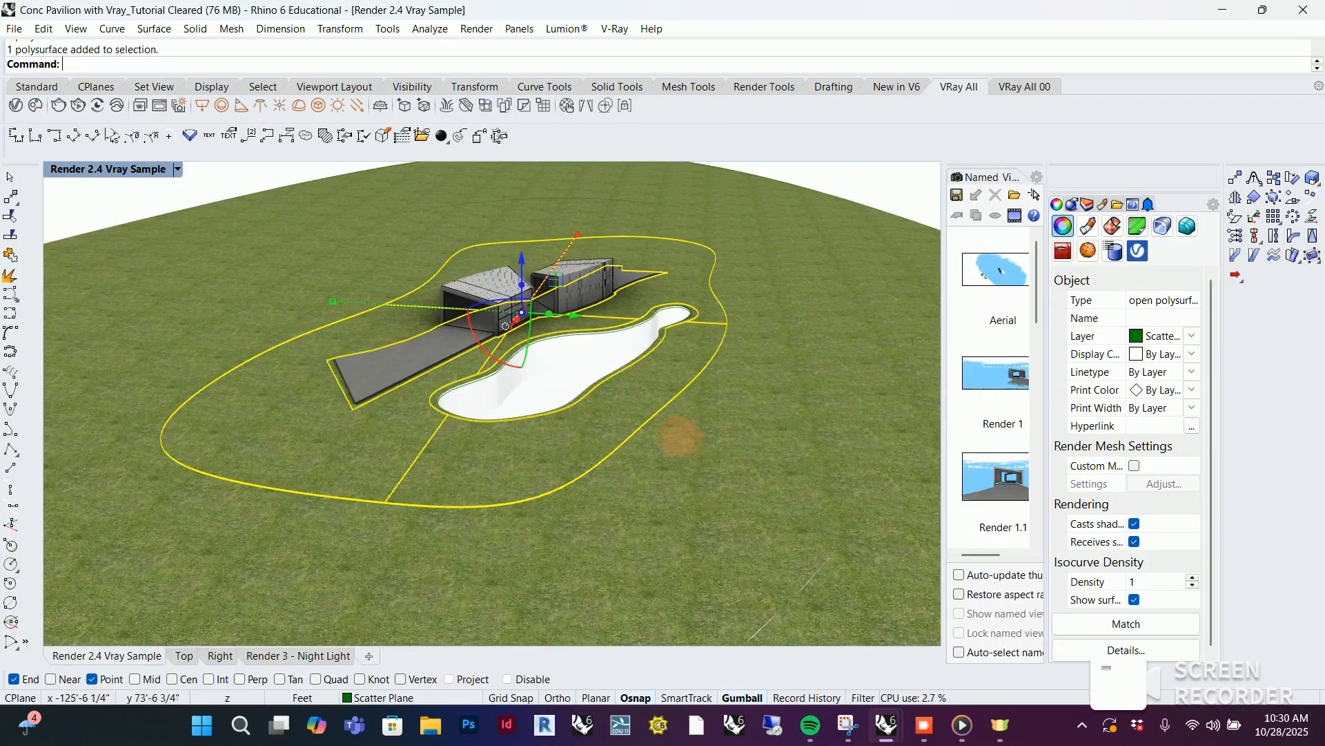
pyautogui.keyDown('shift'); pyautogui.click(715, 435); pyautogui.keyUp('shift')
pyautogui.scroll(-3, 651, 592)
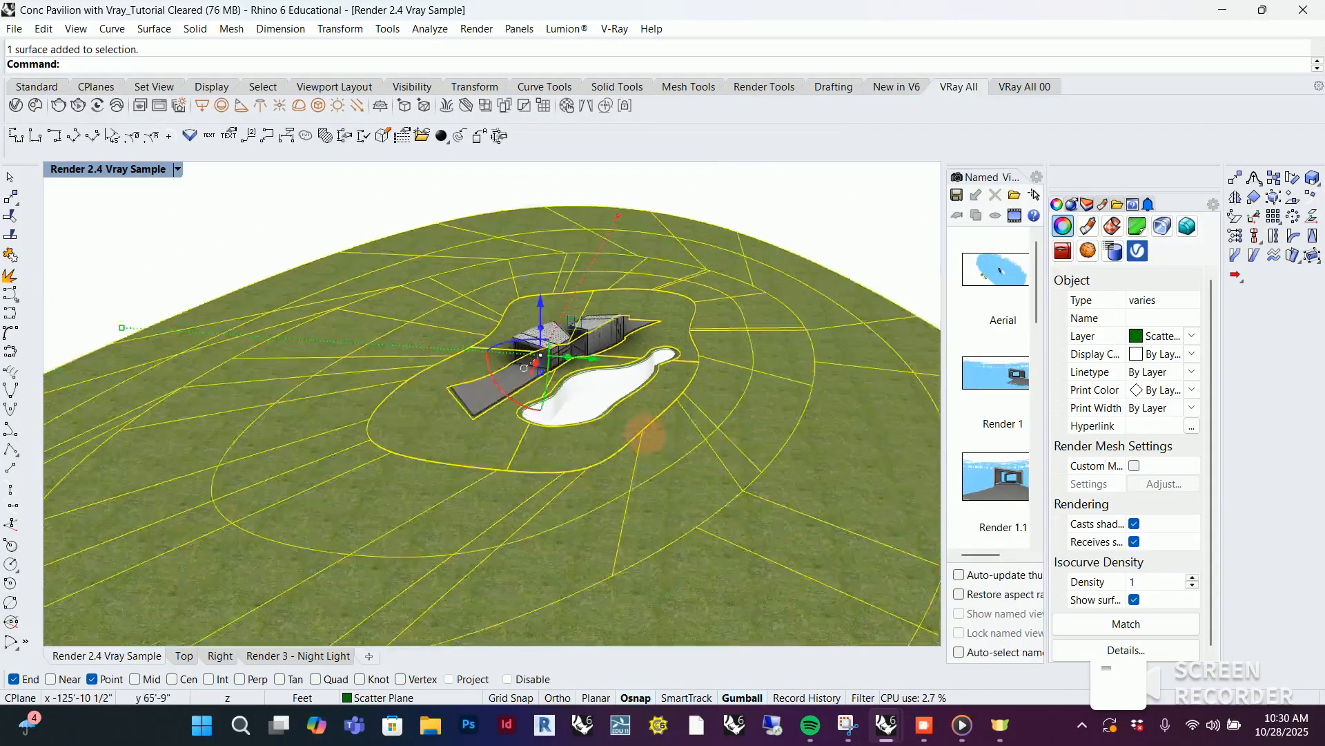
pyautogui.scroll(8, 294, 416)
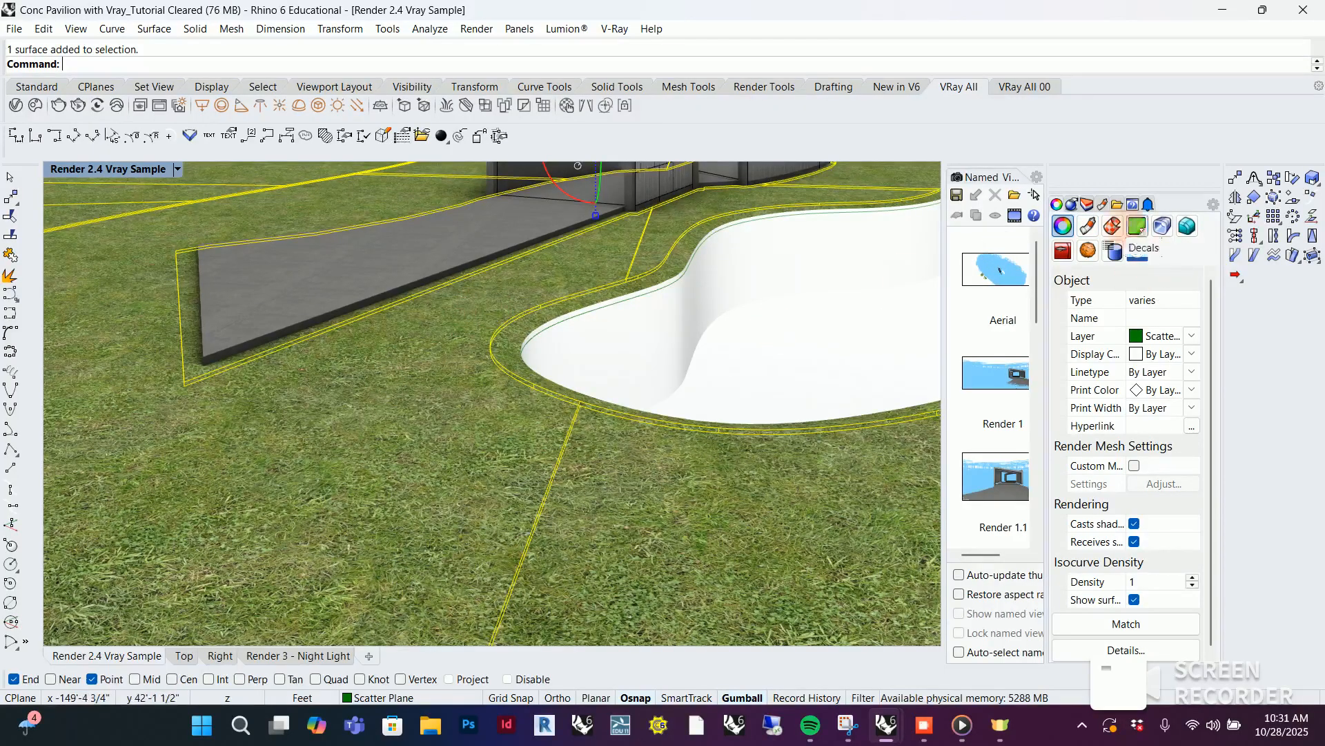
pyautogui.click(1112, 225)
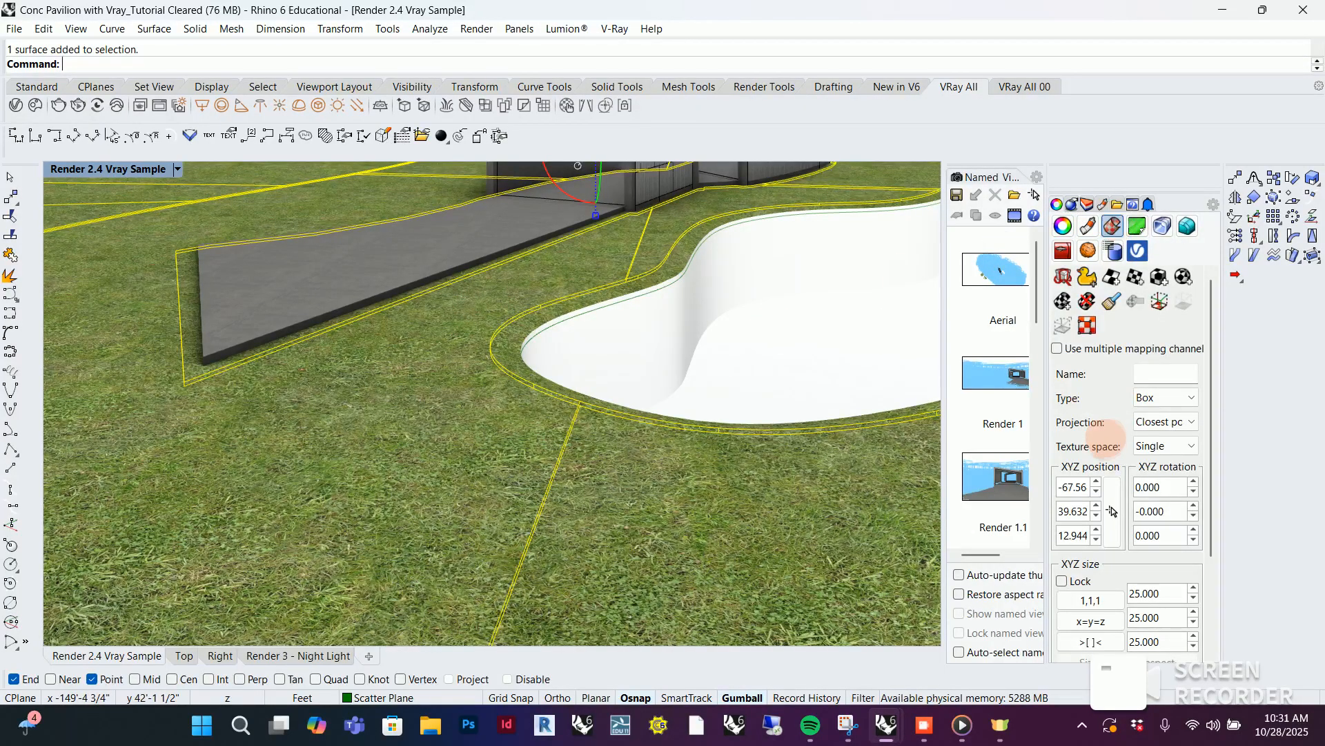
pyautogui.scroll(-5, 539, 367)
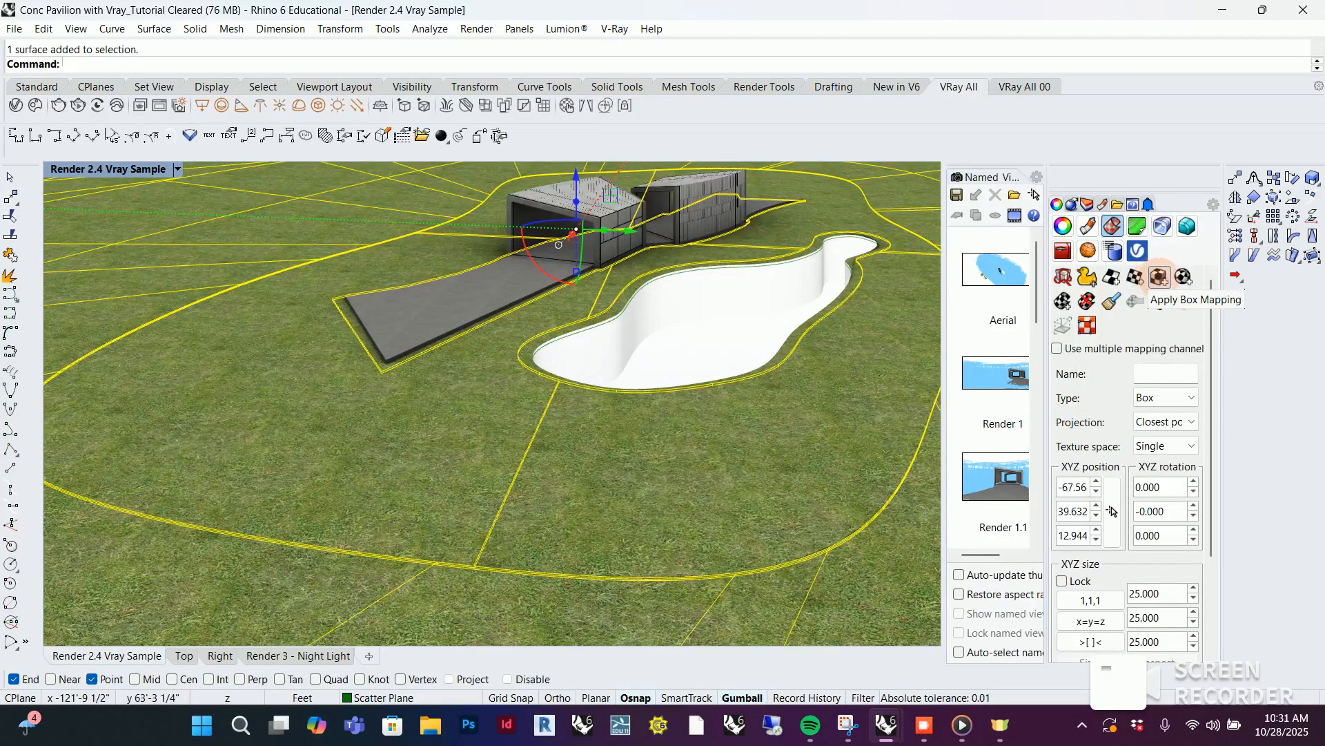
# Start a box mapping on the selected grass surfaces with its first base corner at the near corner of the ramp cutout
pyautogui.click(1159, 277)
pyautogui.click(1160, 278)
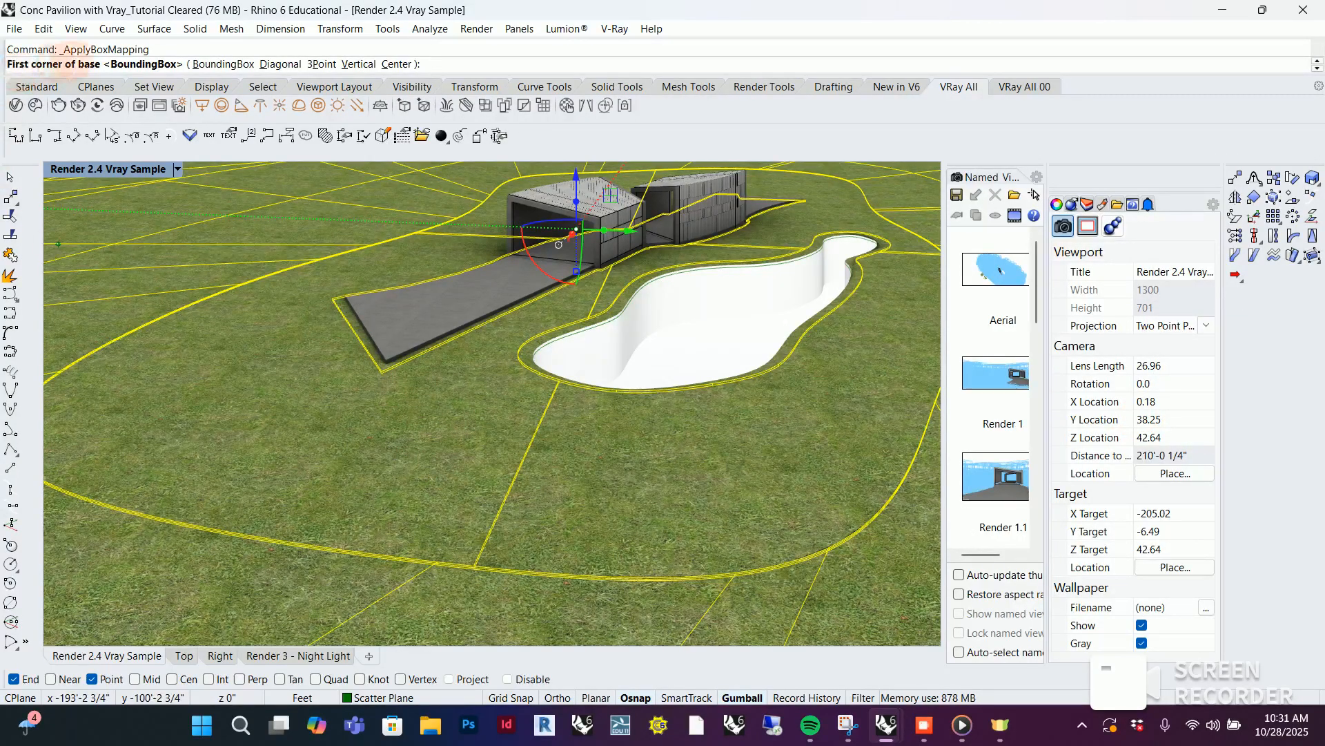
pyautogui.scroll(6, 373, 353)
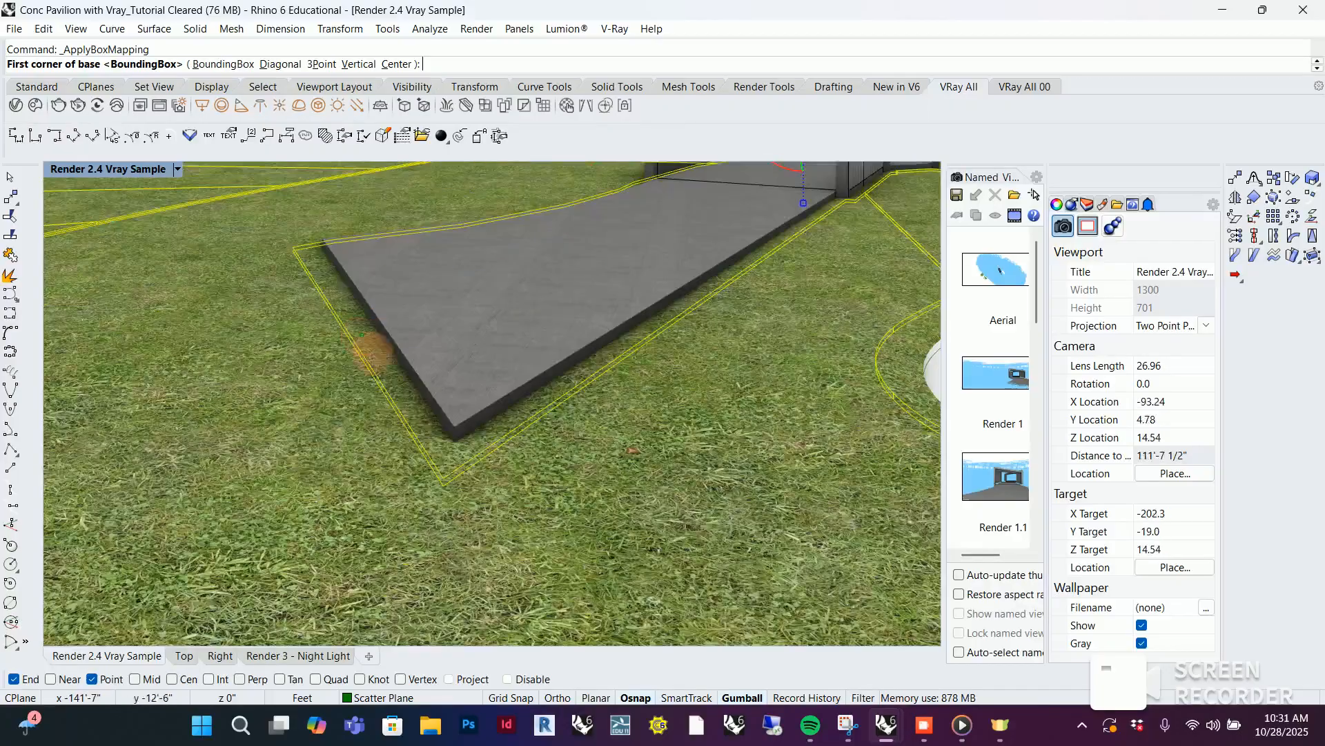
pyautogui.click(443, 481)
pyautogui.scroll(-8, 336, 450)
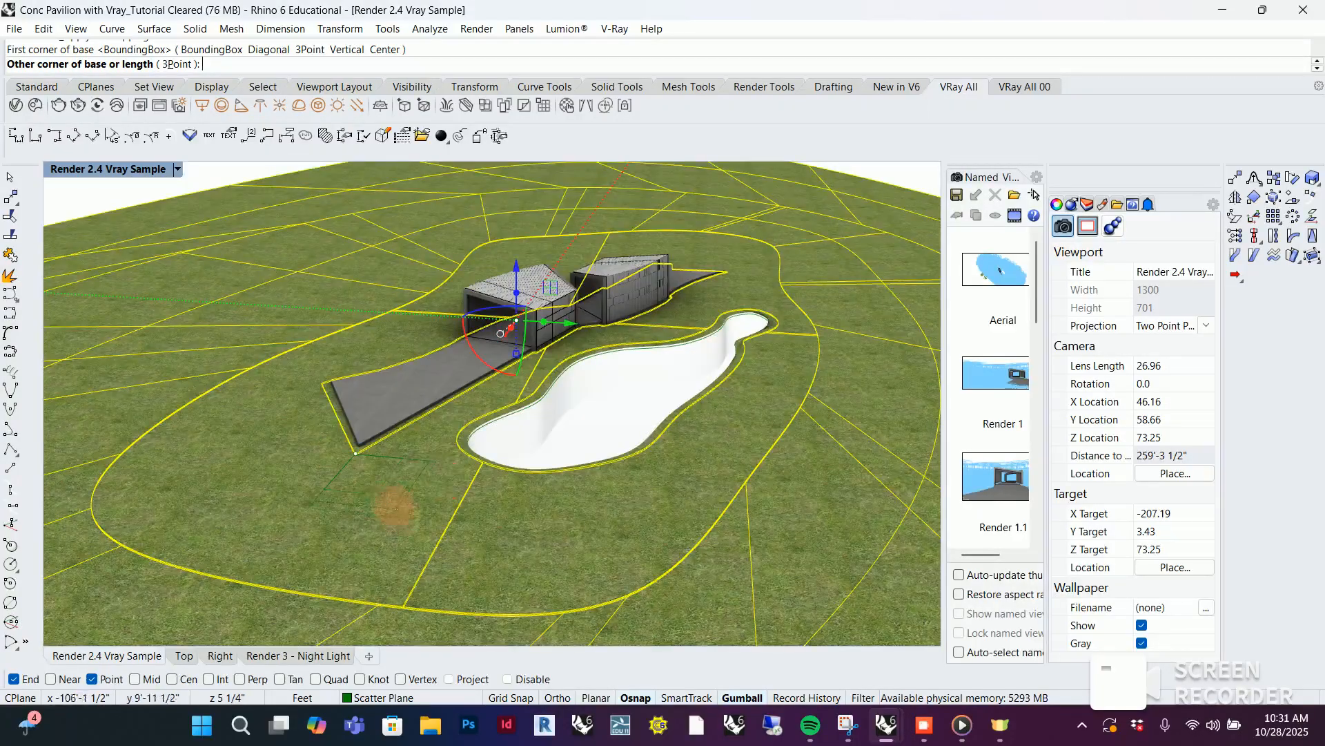
# Define the mapping box as 50' long, 50' wide and 50' high, and accept it as capped
pyautogui.scroll(4, 394, 505)
pyautogui.scroll(1, 411, 511)
pyautogui.scroll(-6, 386, 504)
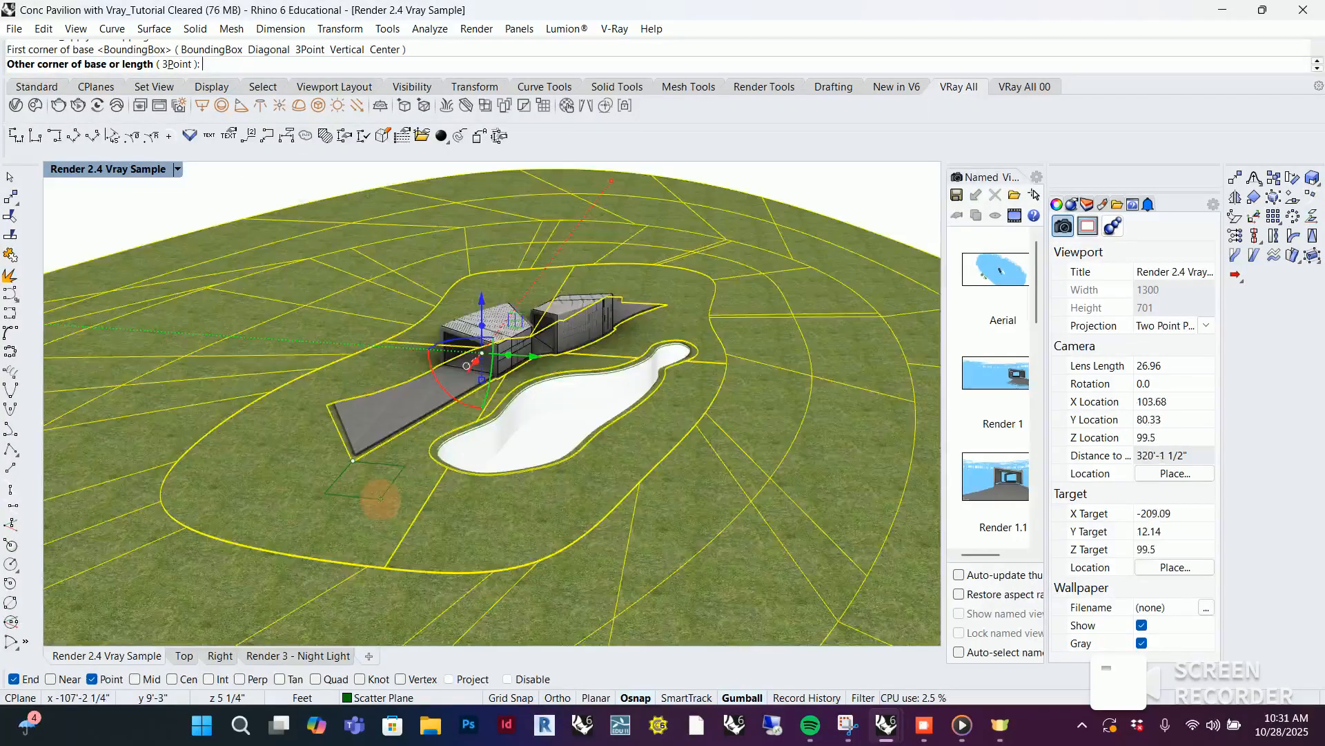
pyautogui.scroll(5, 387, 531)
pyautogui.scroll(-2, 380, 517)
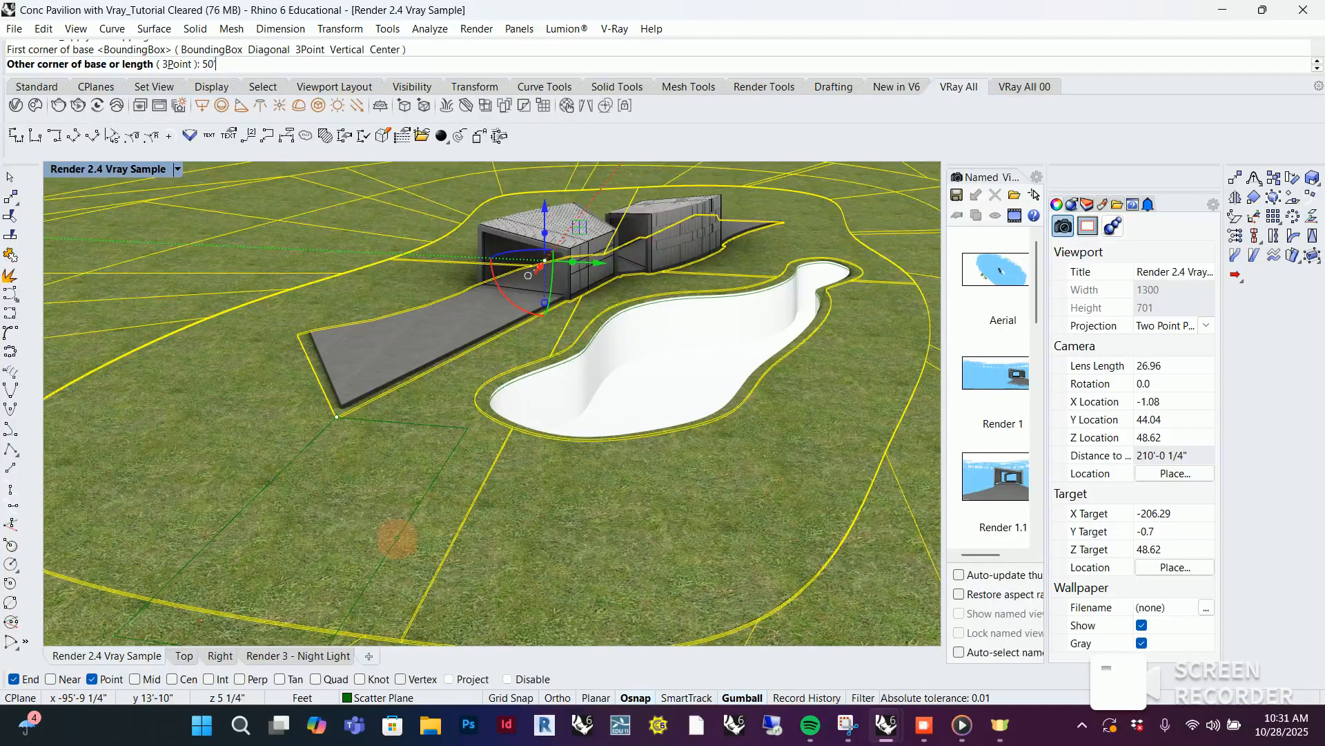
pyautogui.press('Return')
pyautogui.write("50'")
pyautogui.press('Return')
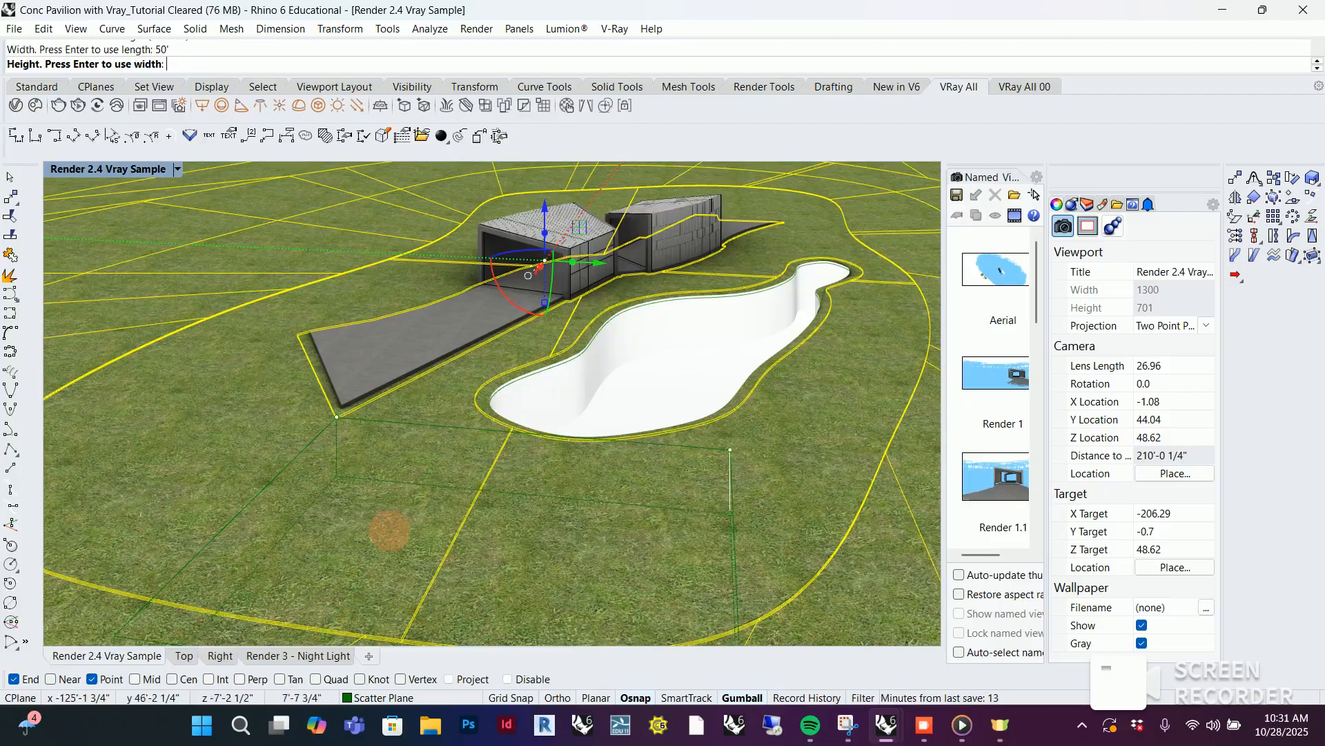
pyautogui.write('50')
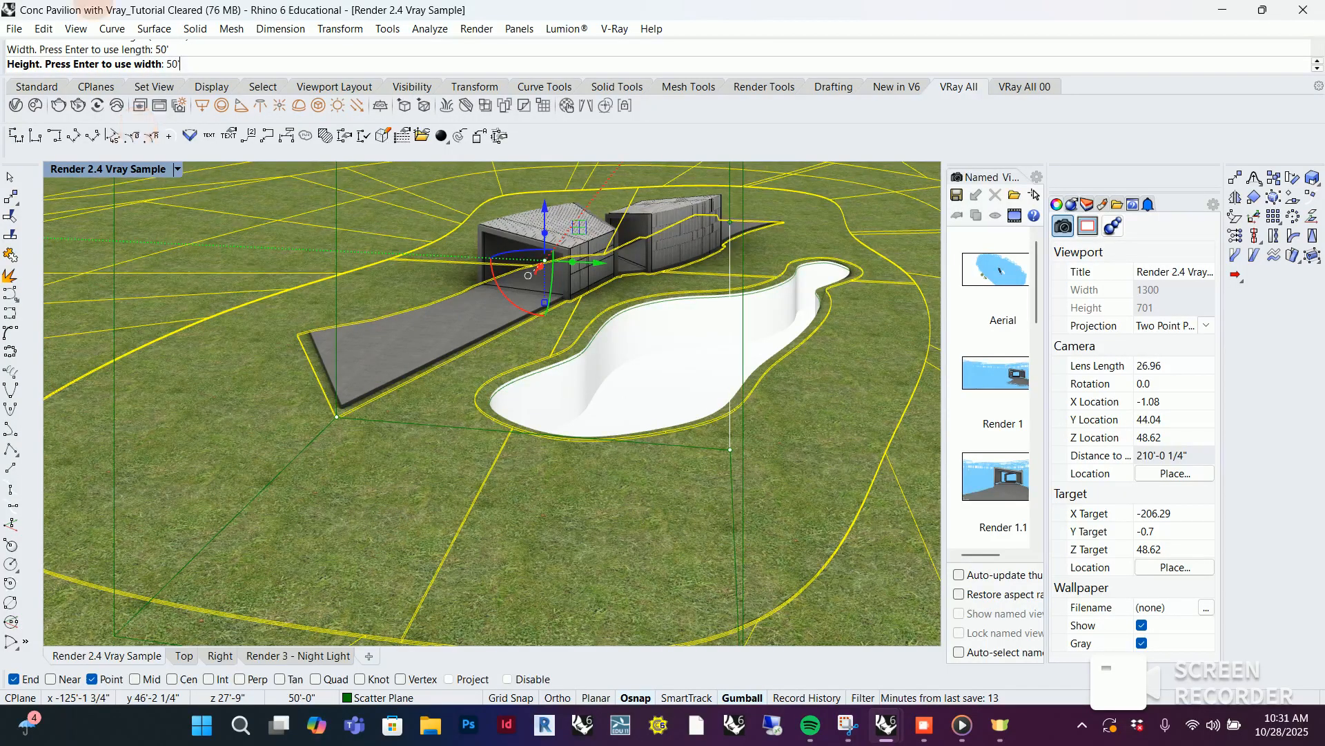
pyautogui.press('Return')
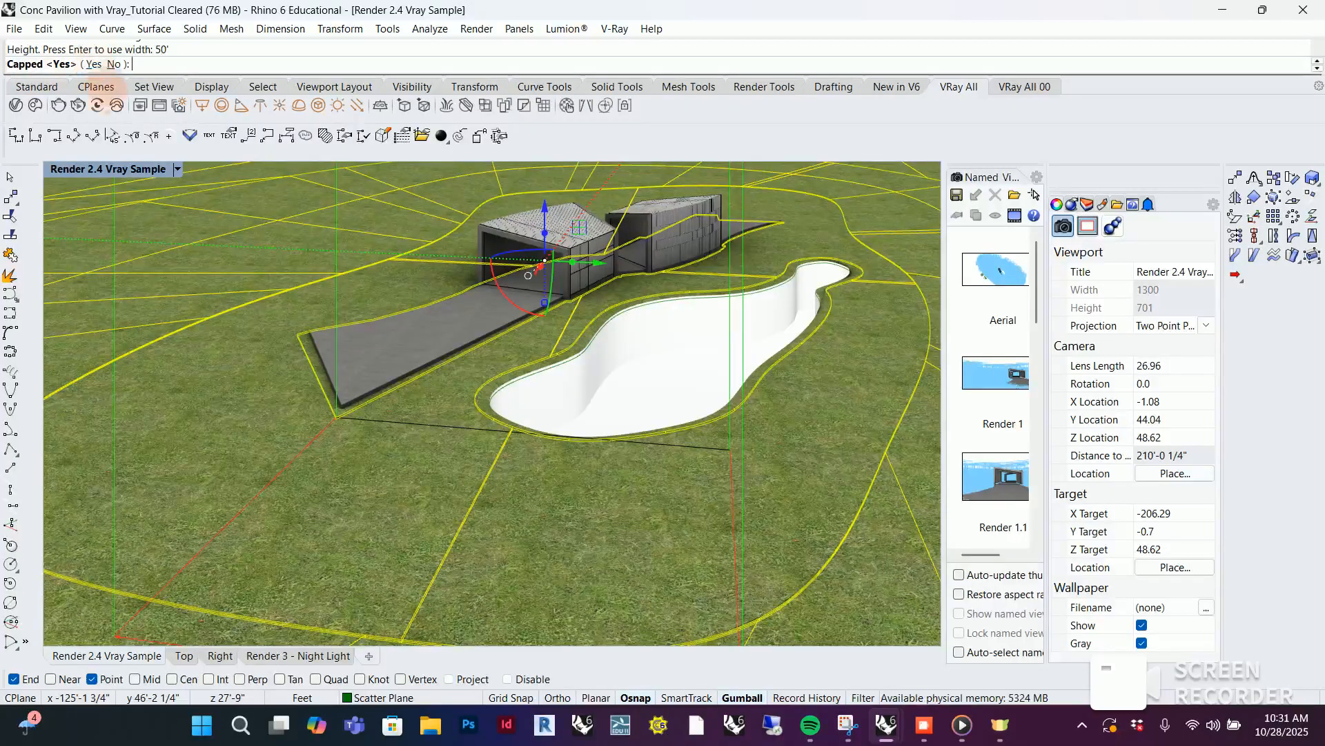
pyautogui.press('Return')
# Examine the scale of the mapped grass texture around the pond, the ramp and the pavilion
pyautogui.scroll(5, 435, 503)
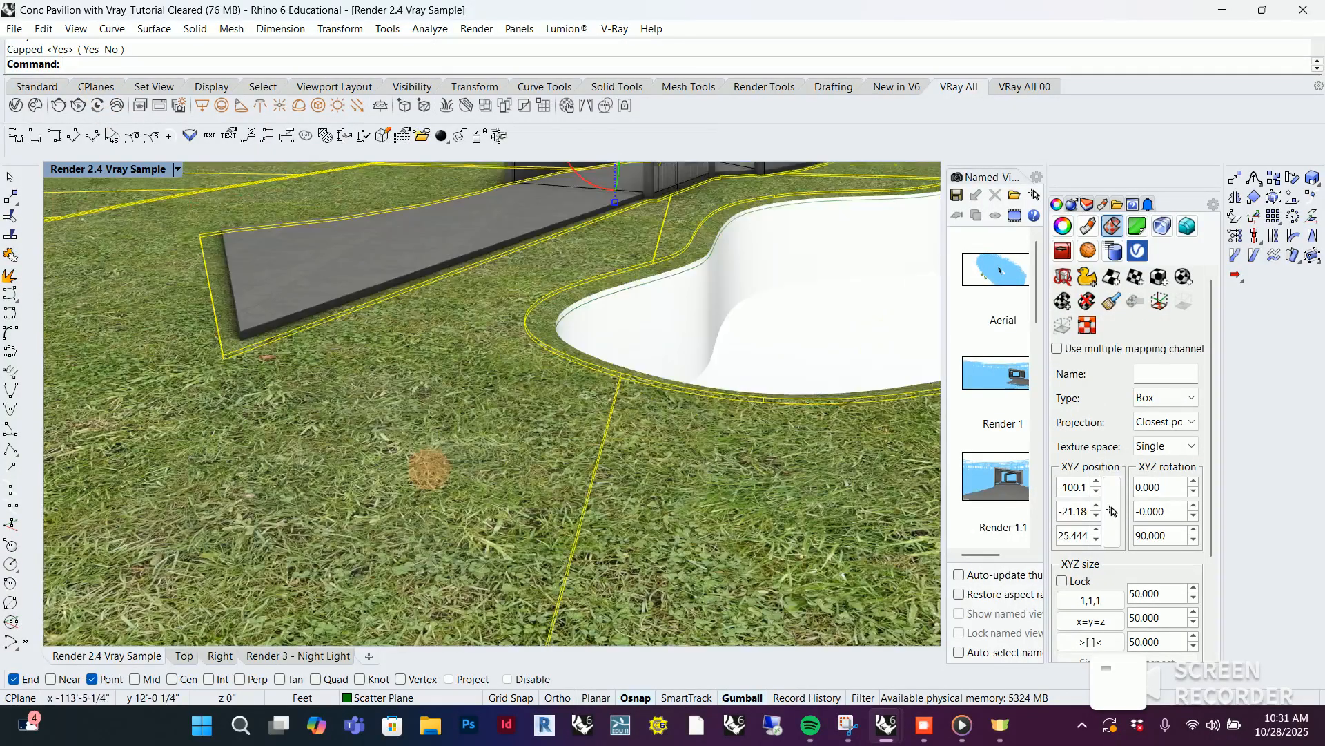
pyautogui.scroll(-5, 428, 470)
pyautogui.scroll(-1, 429, 452)
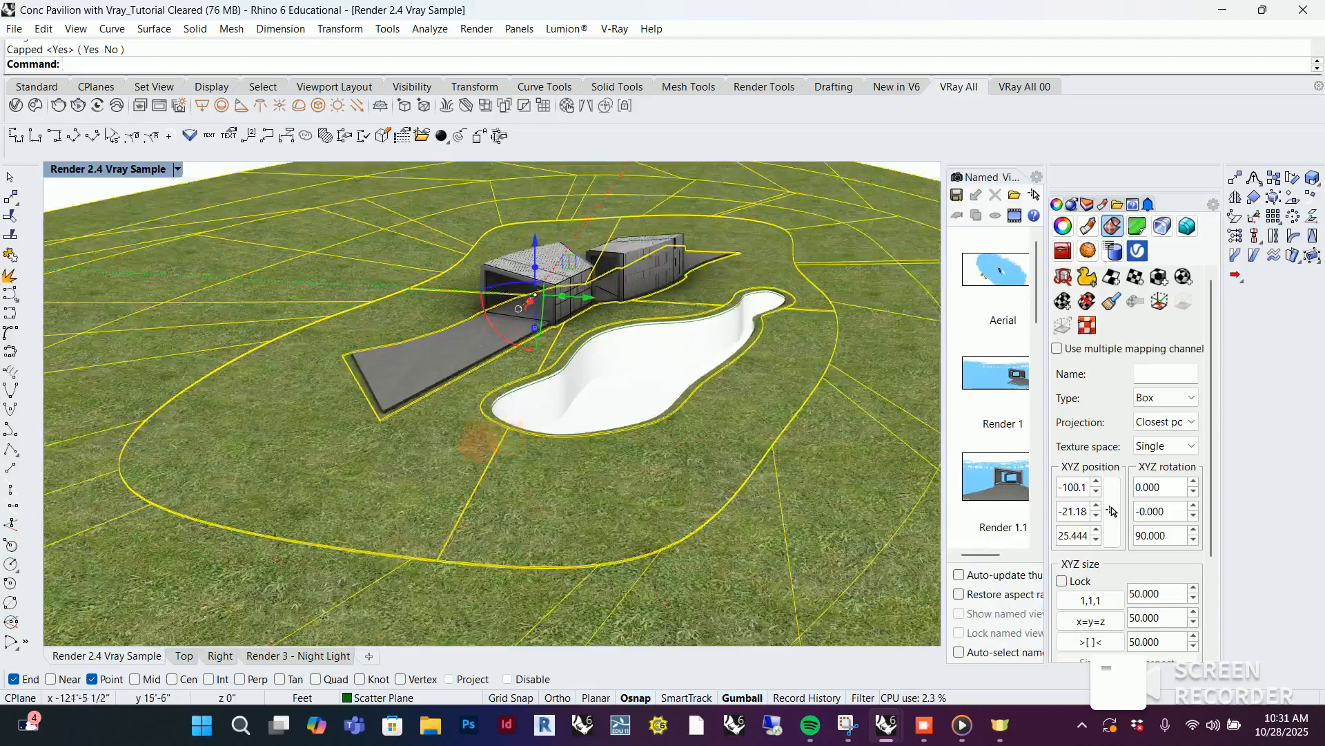
pyautogui.scroll(2, 441, 428)
pyautogui.scroll(-3, 459, 390)
pyautogui.scroll(4, 459, 283)
pyautogui.scroll(2, 459, 279)
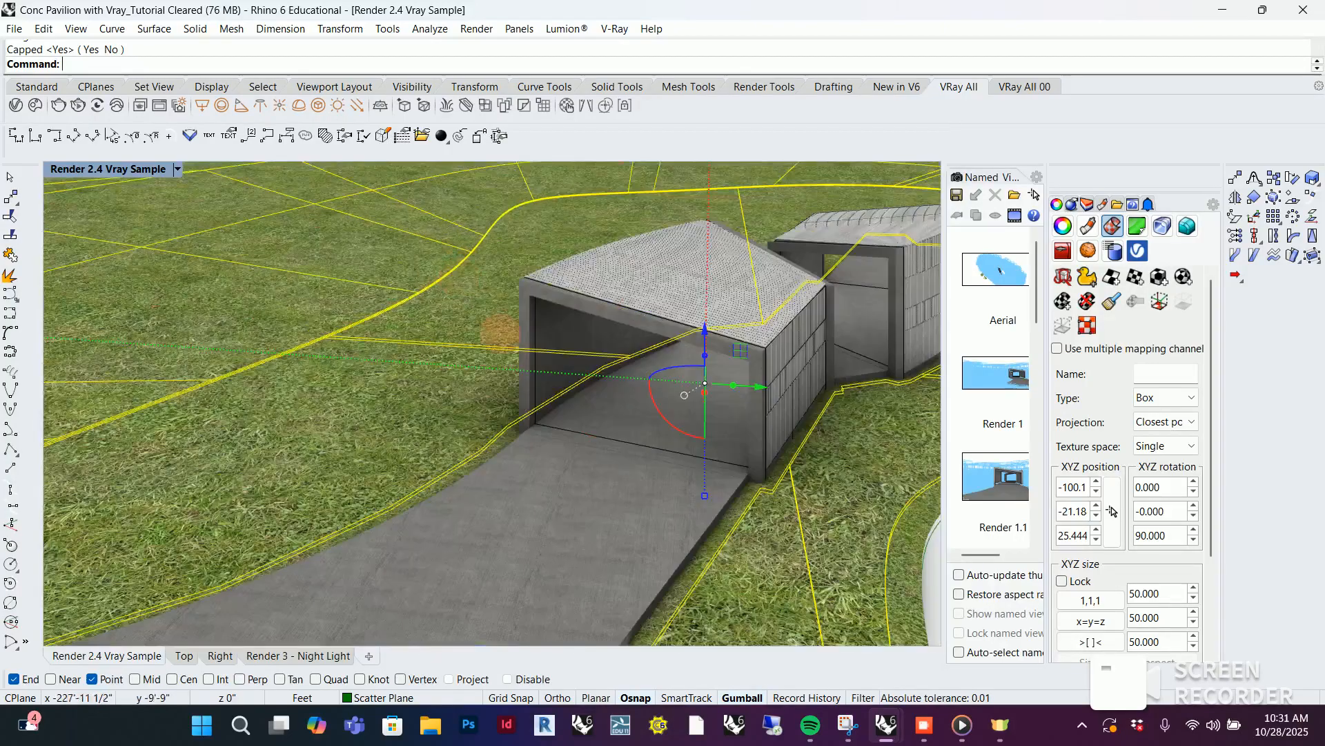
pyautogui.scroll(3, 608, 263)
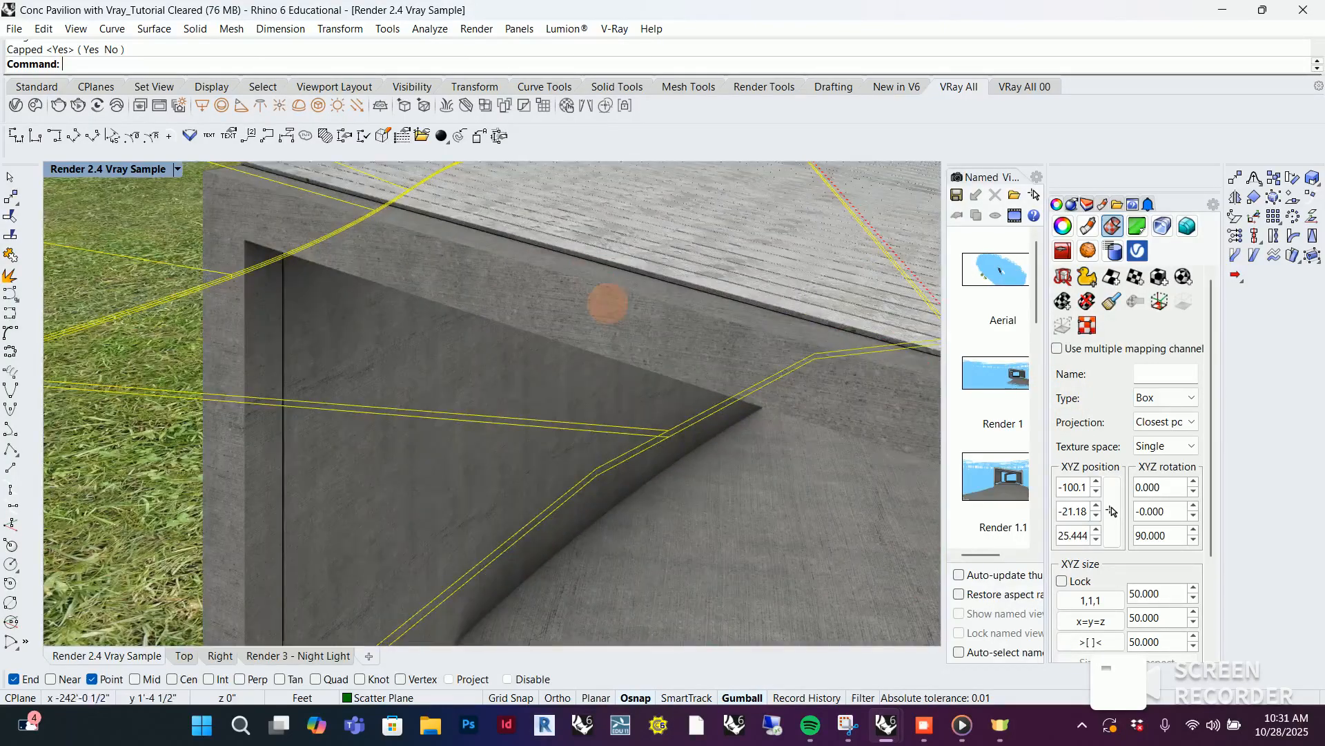
pyautogui.scroll(-3, 483, 273)
pyautogui.moveTo(728, 397); pyautogui.dragTo(532, 397, button='right')
pyautogui.scroll(5, 507, 445)
pyautogui.scroll(-5, 507, 446)
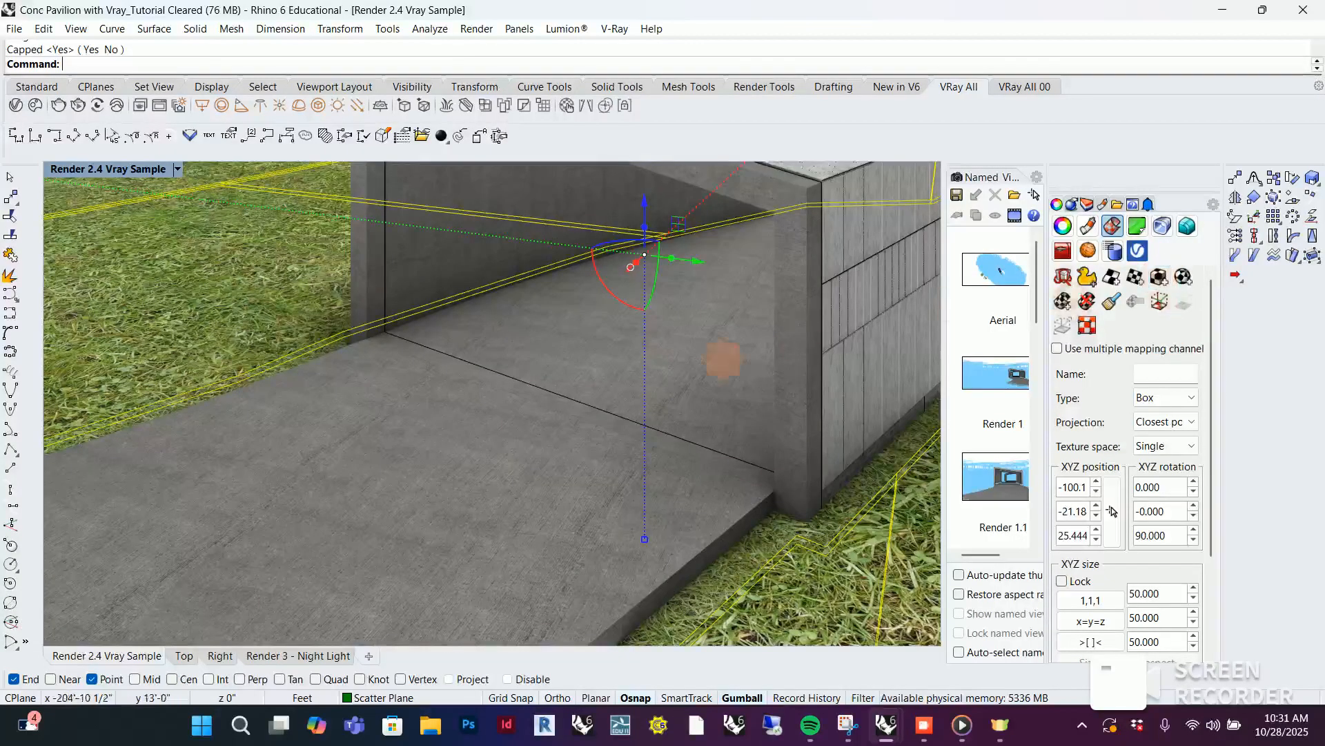
# Lock the XYZ size of the grass box mapping and set it to 25
pyautogui.scroll(-3, 526, 372)
pyautogui.scroll(-2, 1154, 587)
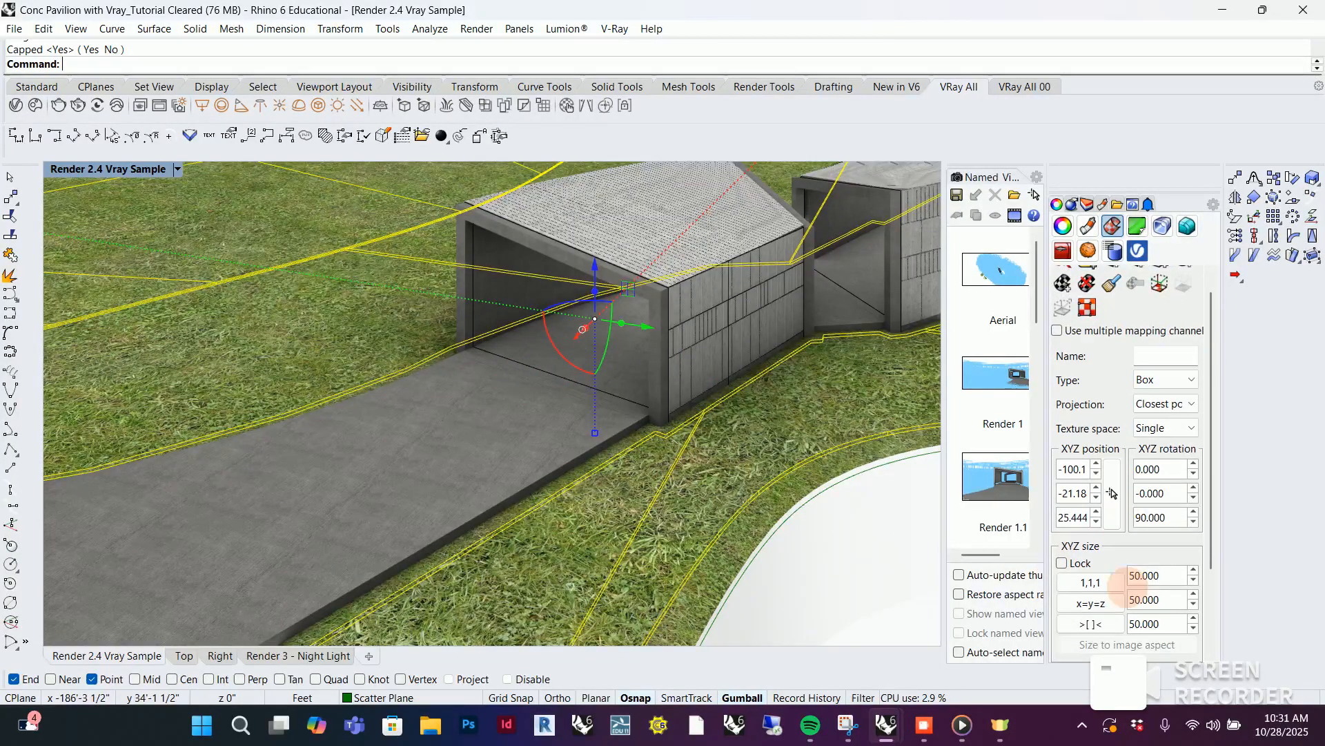
pyautogui.scroll(-2, 875, 374)
pyautogui.scroll(-2, 600, 355)
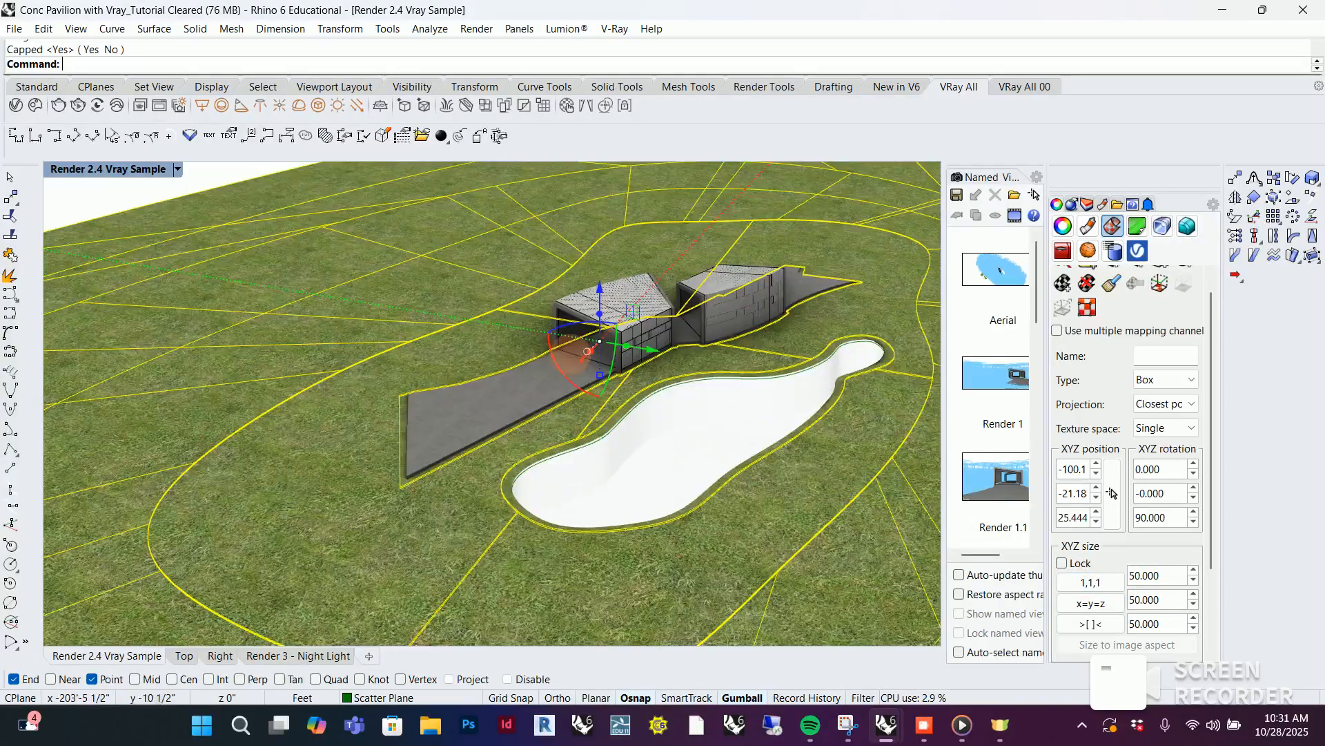
pyautogui.scroll(-2, 760, 433)
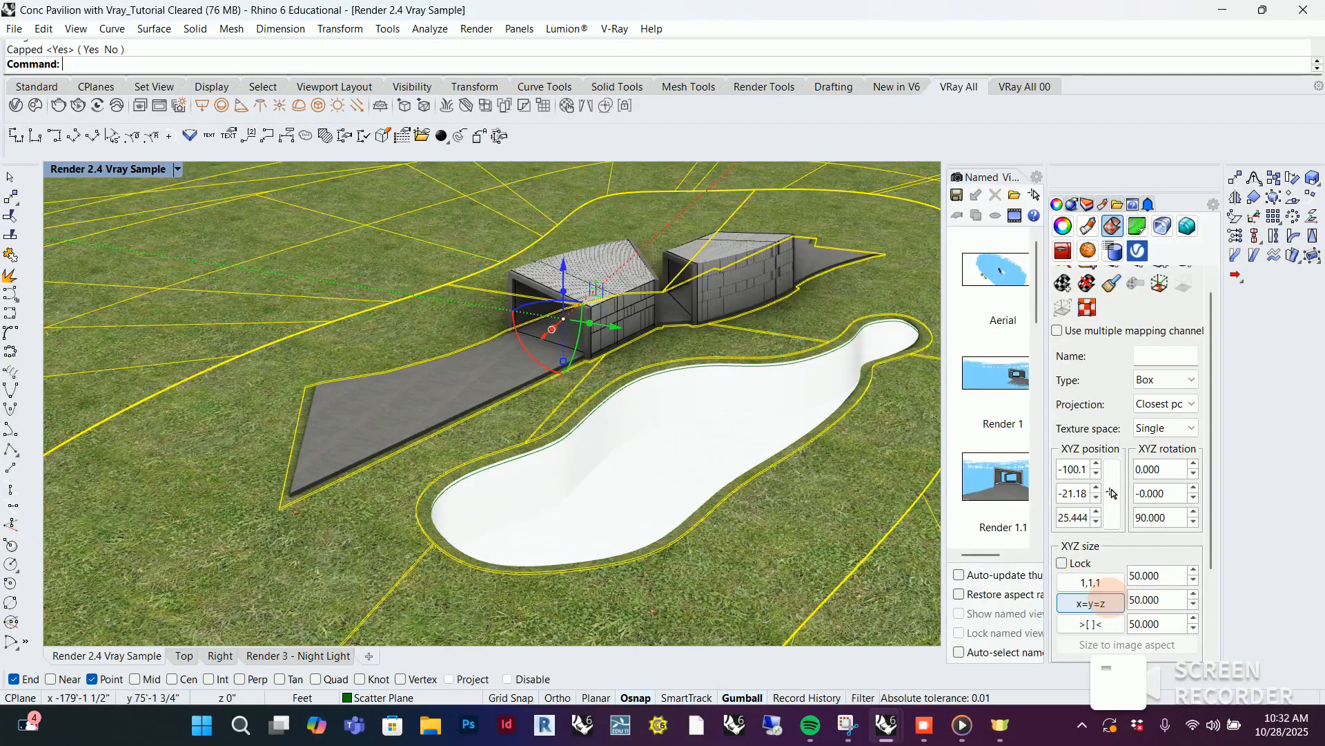
pyautogui.click(1061, 563)
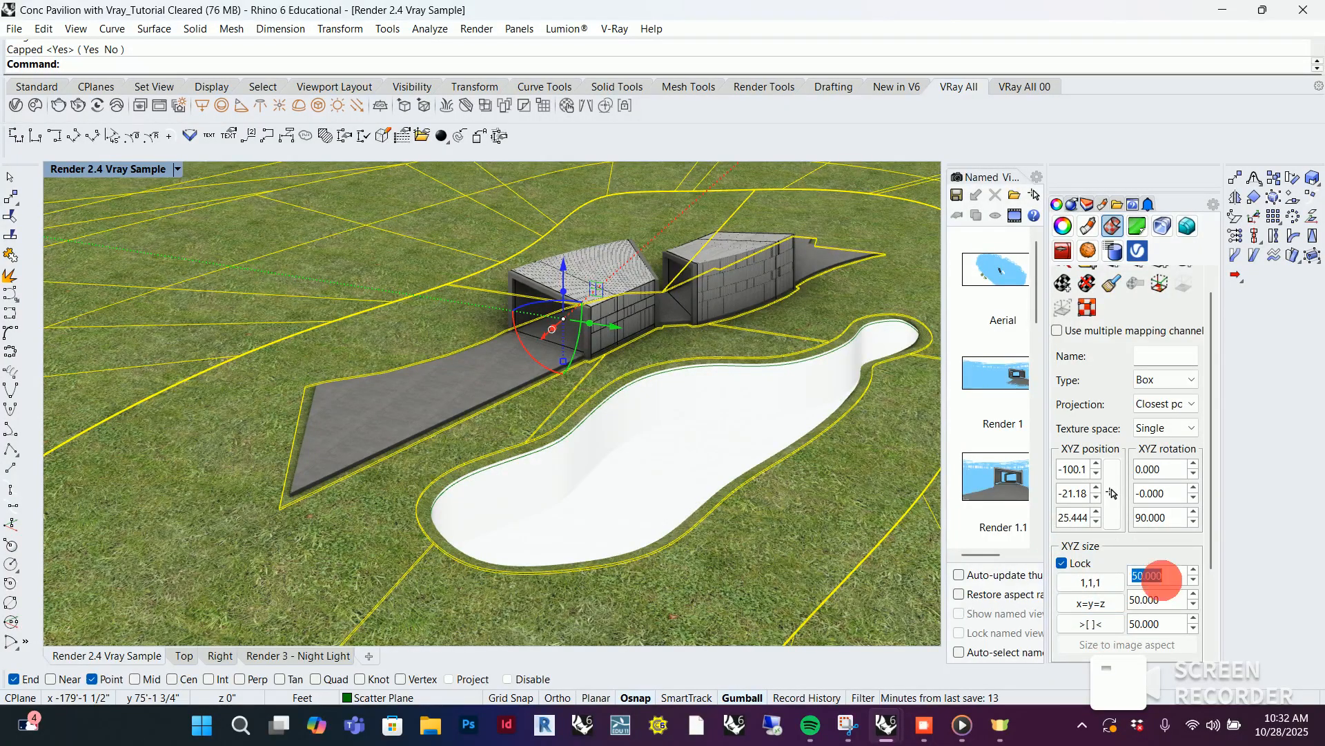
pyautogui.moveTo(1160, 579); pyautogui.dragTo(1184, 575)
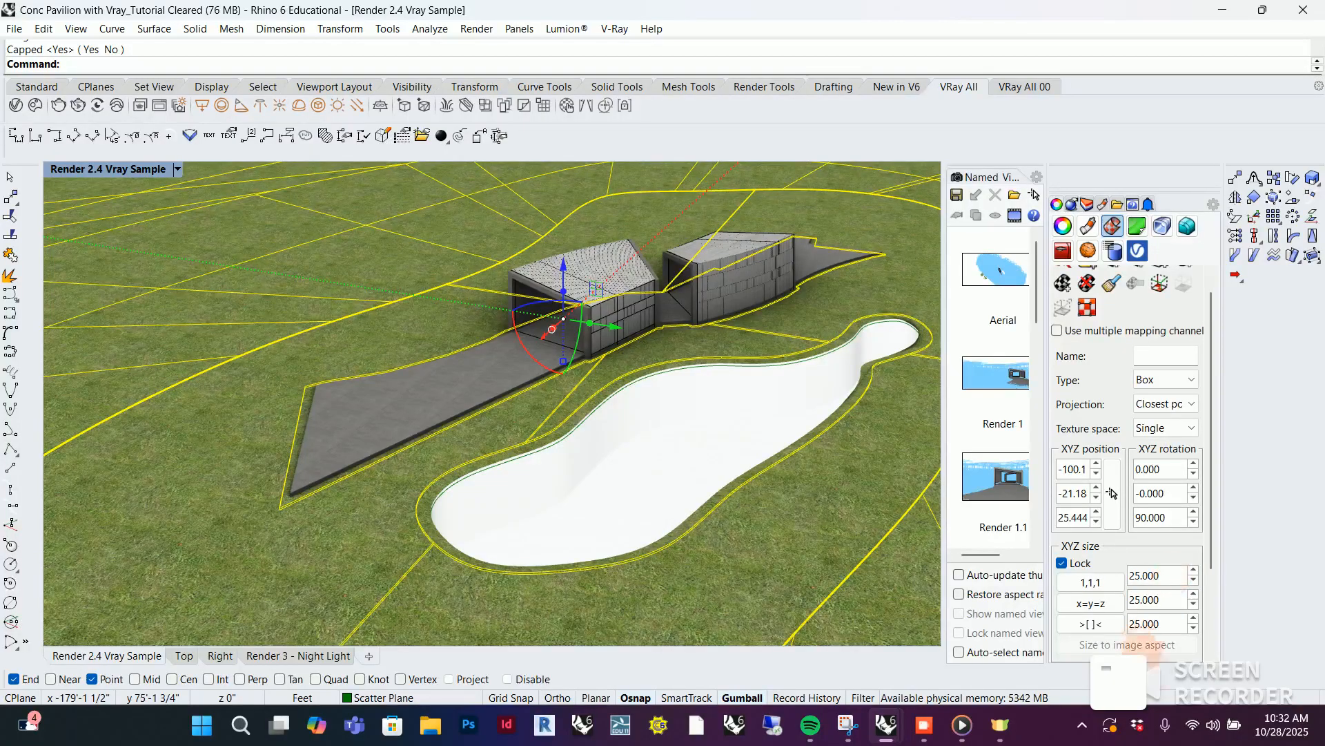
# Check the grass texture beside the pond and reduce the locked XYZ mapping size to 20
pyautogui.scroll(-3, 459, 513)
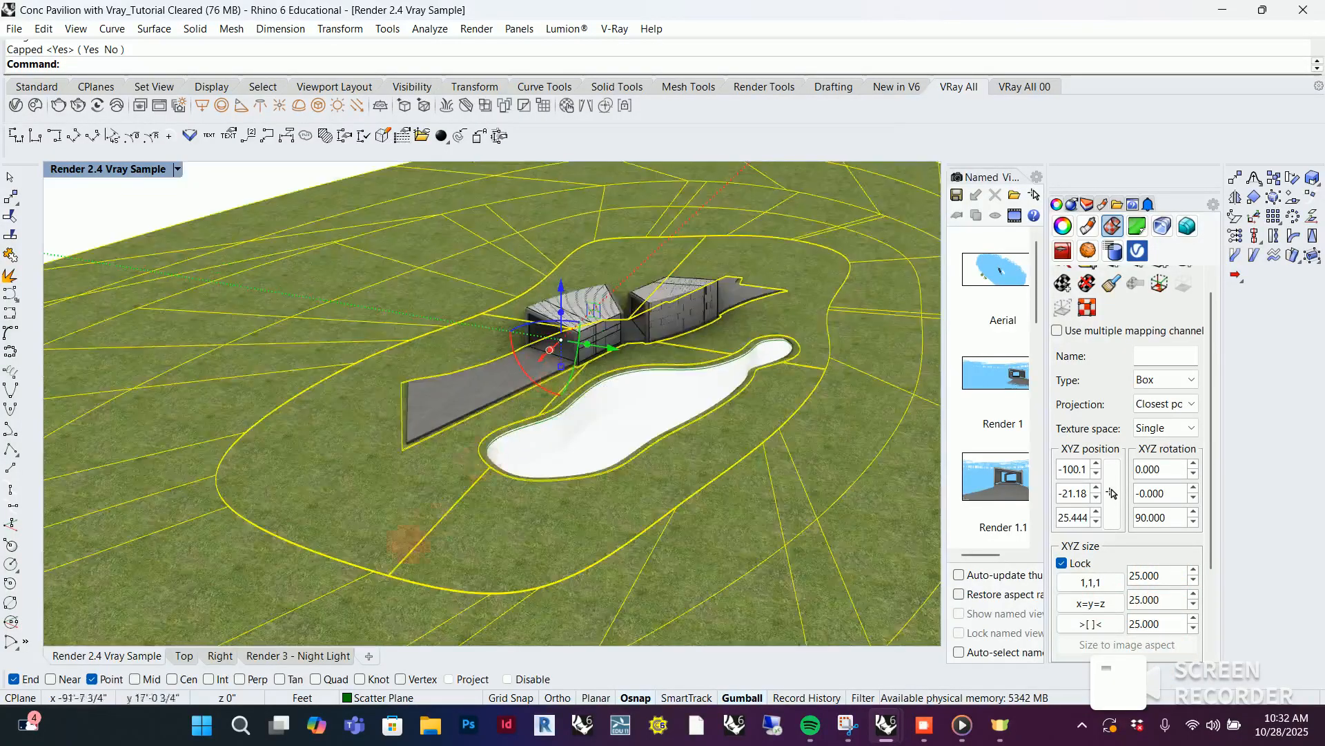
pyautogui.scroll(5, 423, 512)
pyautogui.scroll(-3, 421, 502)
pyautogui.scroll(2, 538, 359)
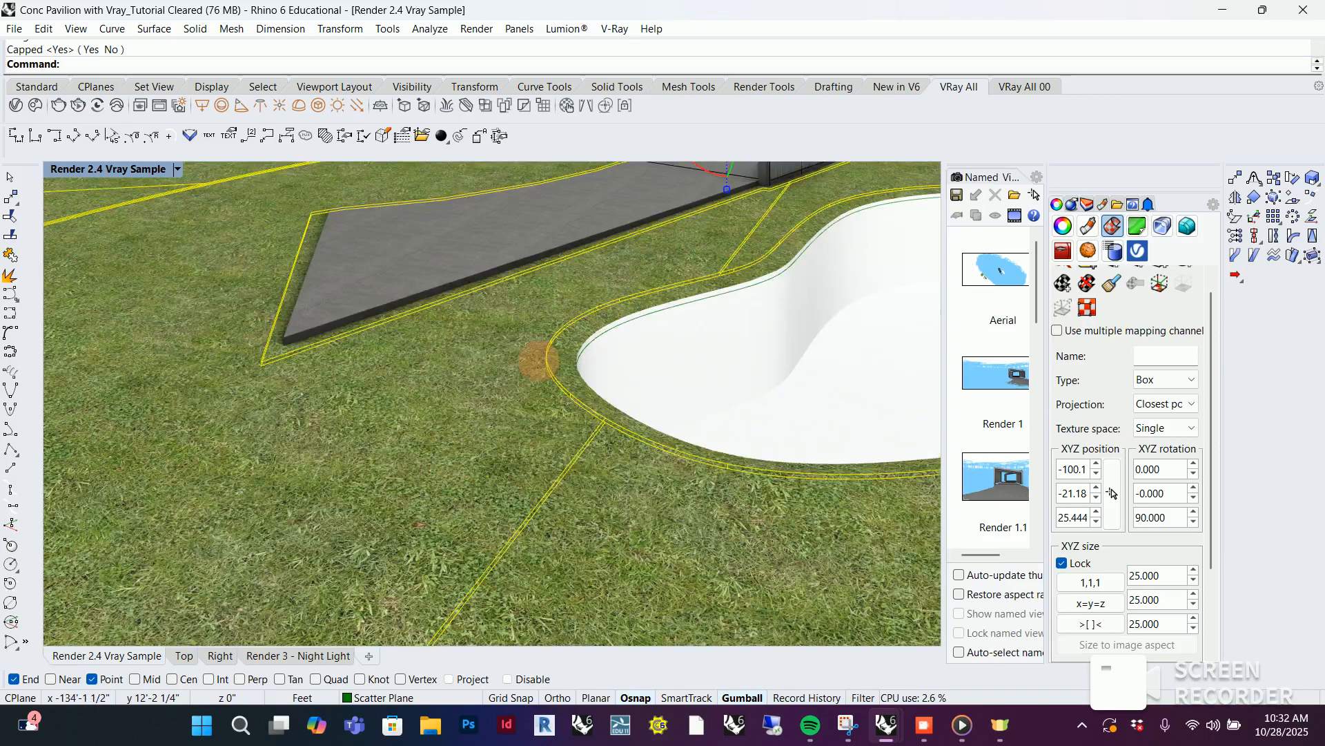
pyautogui.scroll(2, 537, 359)
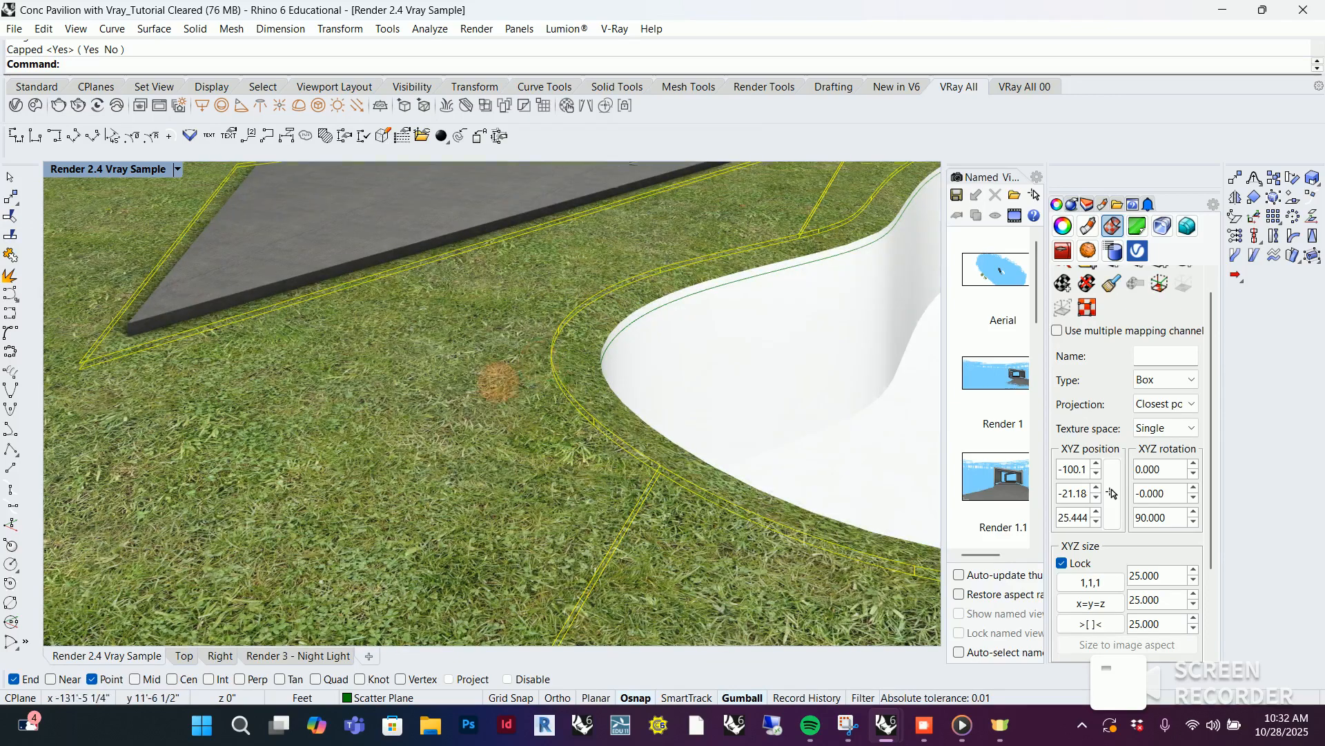
pyautogui.scroll(-3, 498, 382)
pyautogui.doubleClick(1156, 572)
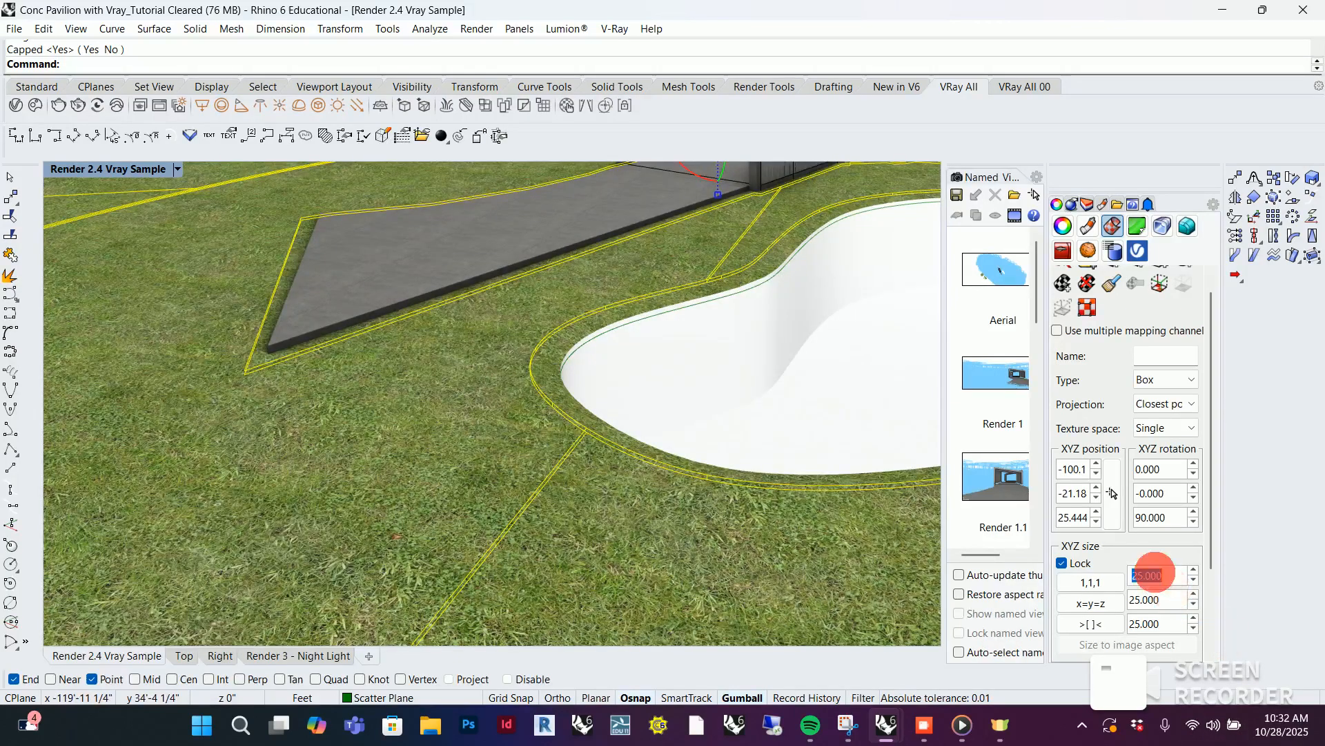
pyautogui.write('20')
pyautogui.press('Return')
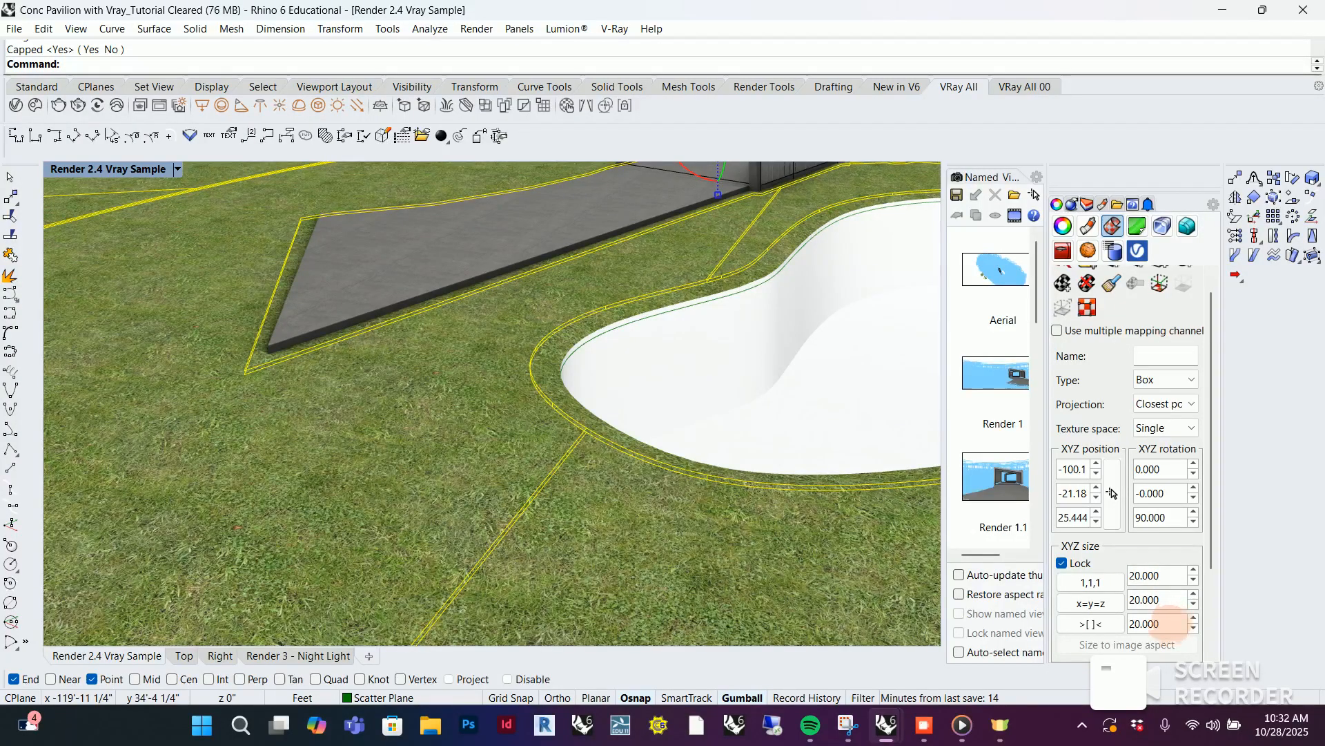
# Deselect the ground surfaces and restore the named view Render 2.4 Vray Sample
pyautogui.scroll(-5, 359, 415)
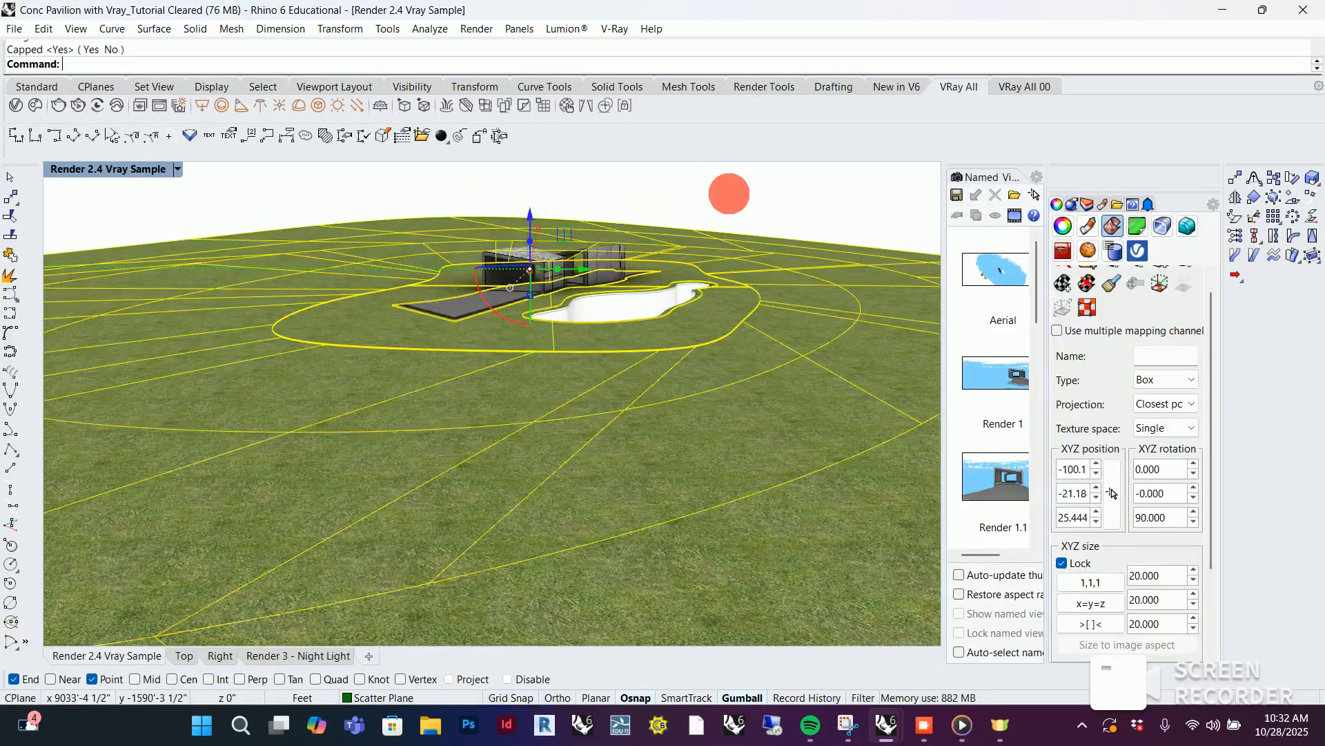
pyautogui.click(725, 200)
pyautogui.scroll(5, 606, 230)
pyautogui.moveTo(535, 325); pyautogui.dragTo(198, 242, button='right')
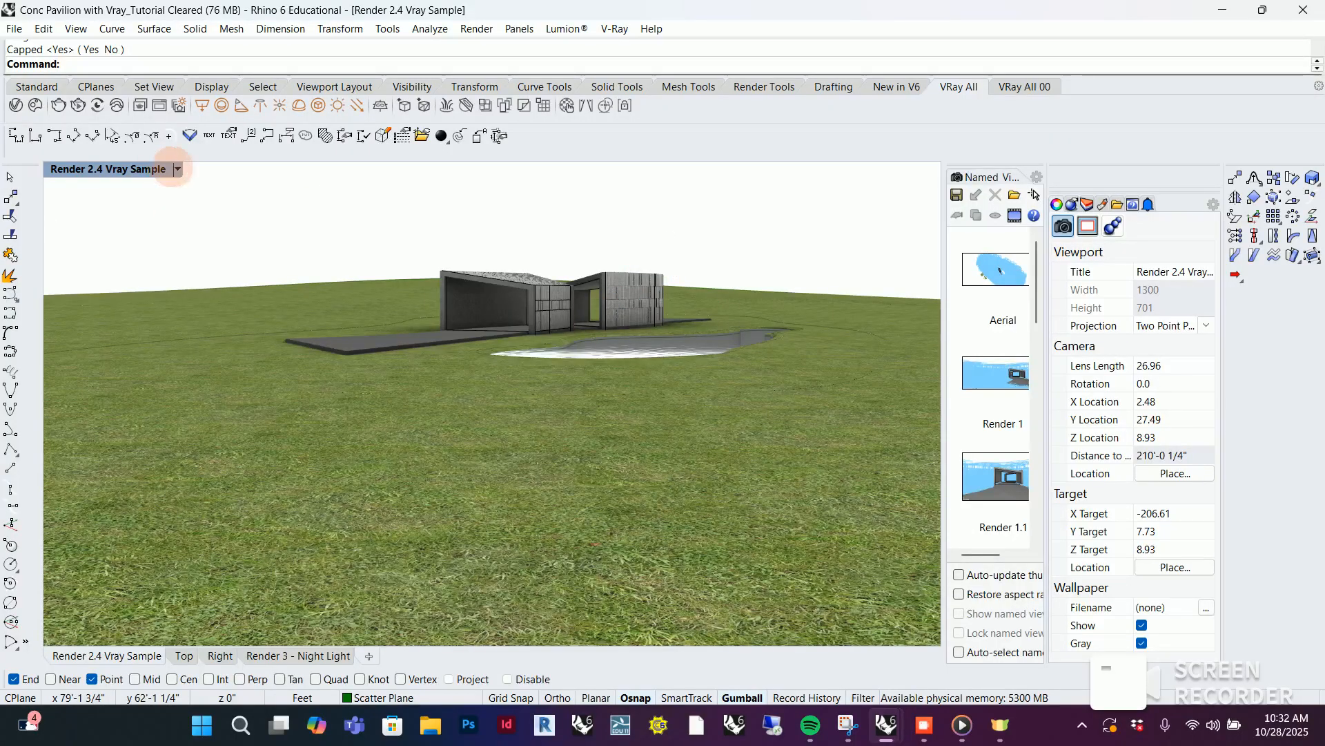
pyautogui.click(177, 169)
pyautogui.moveTo(276, 448)
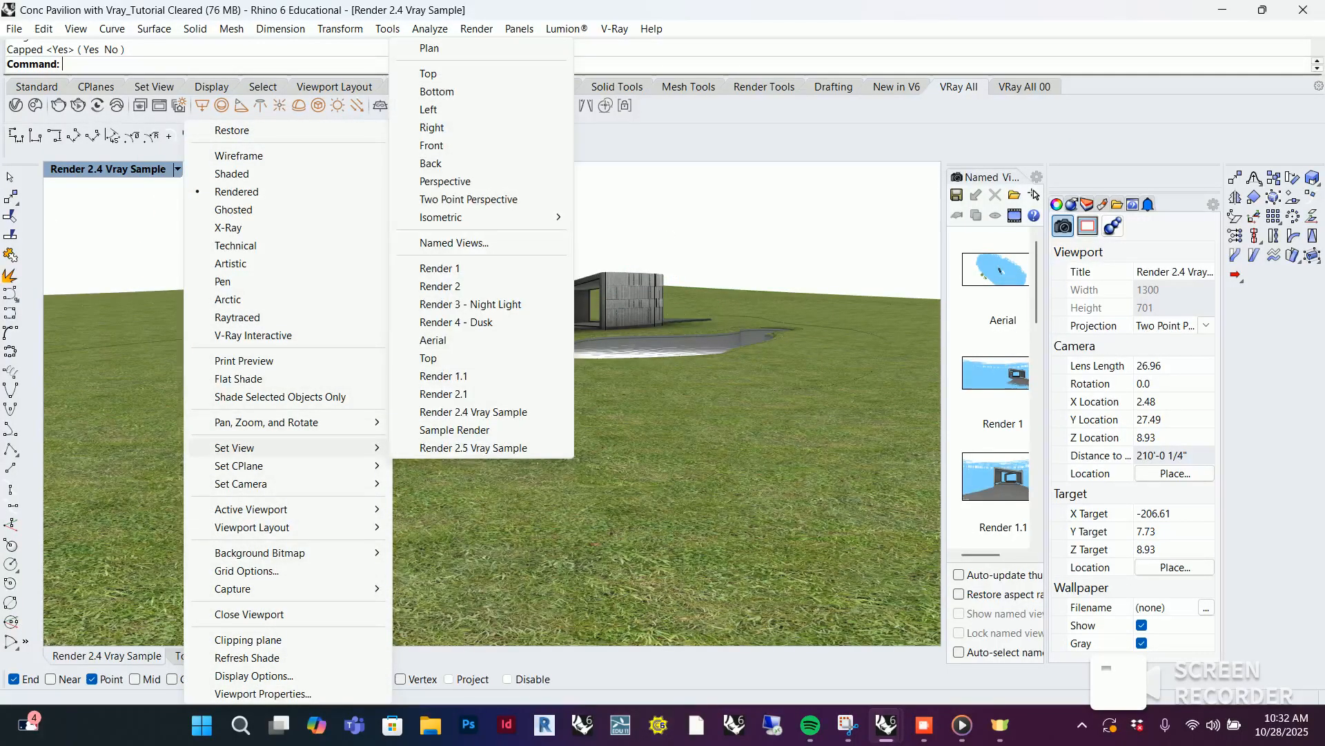
pyautogui.click(507, 410)
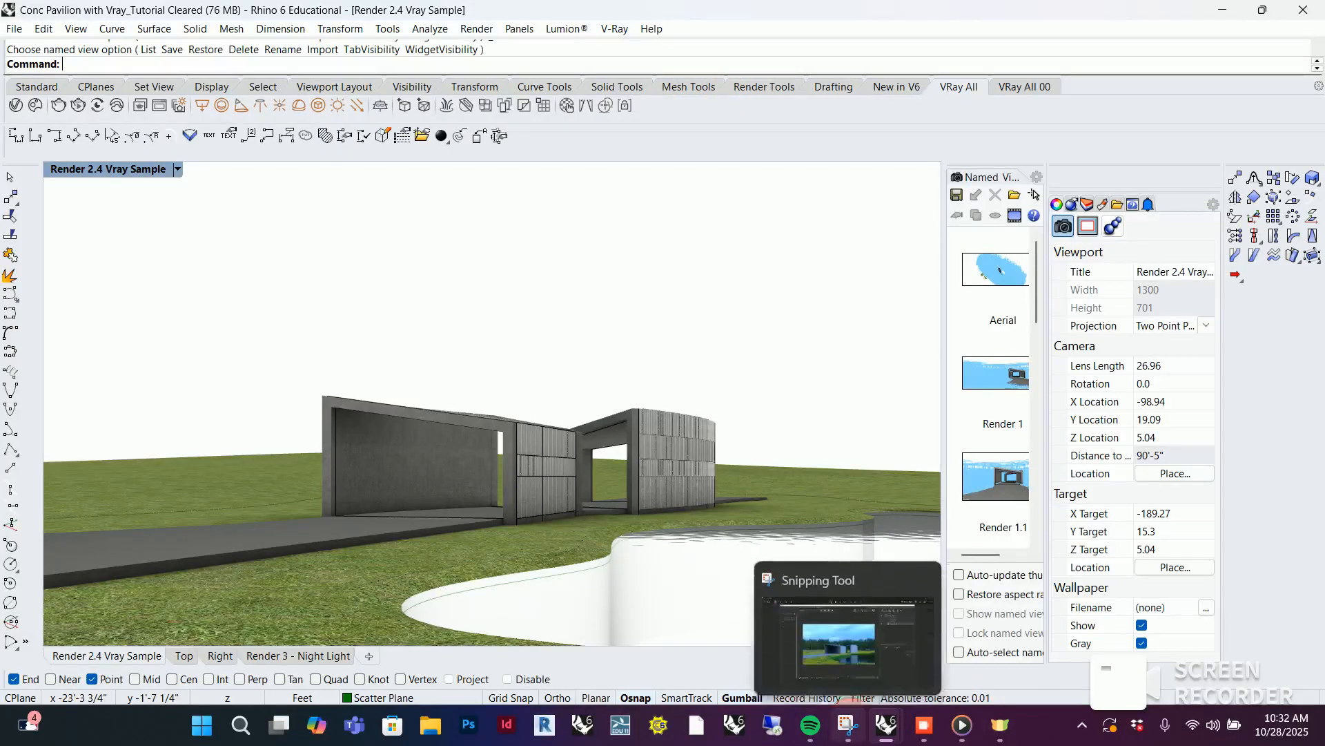
# Switch to Snipping Tool to review the reference V-Ray render, and minimize it again
pyautogui.click(848, 722)
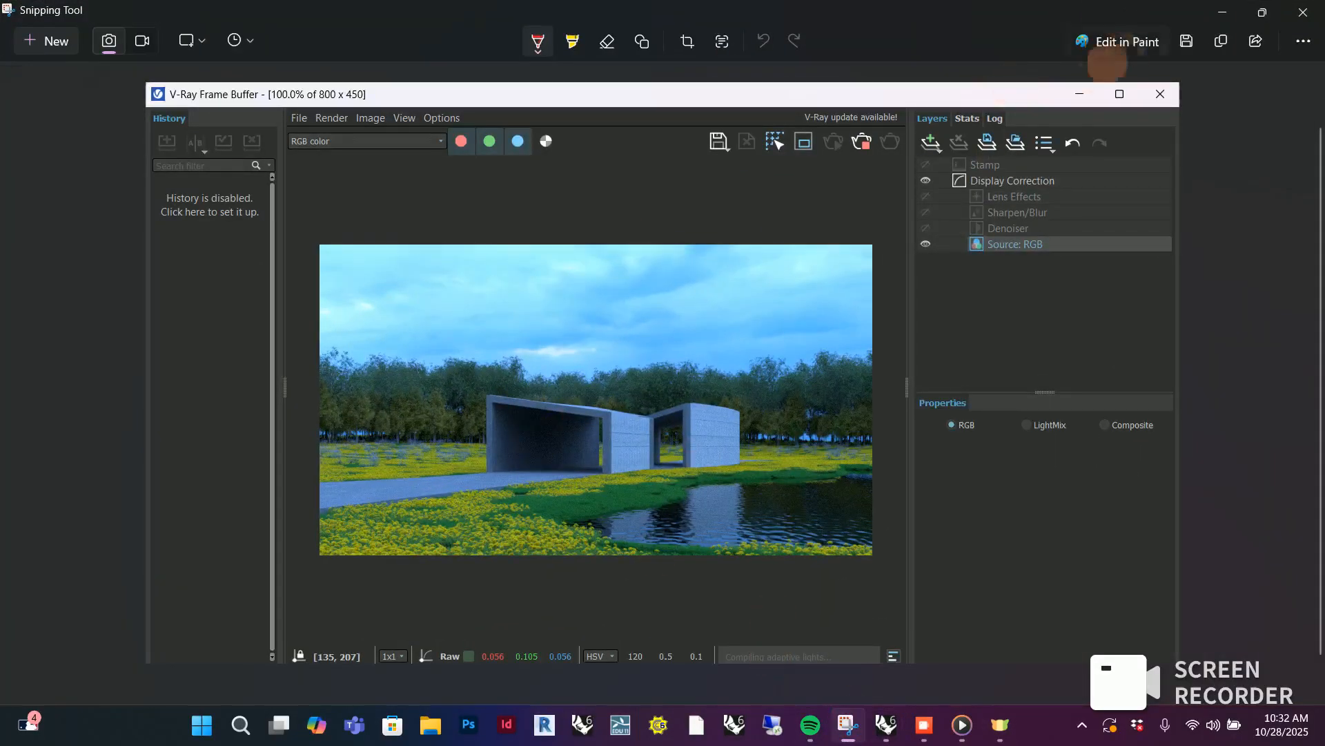
pyautogui.click(1222, 12)
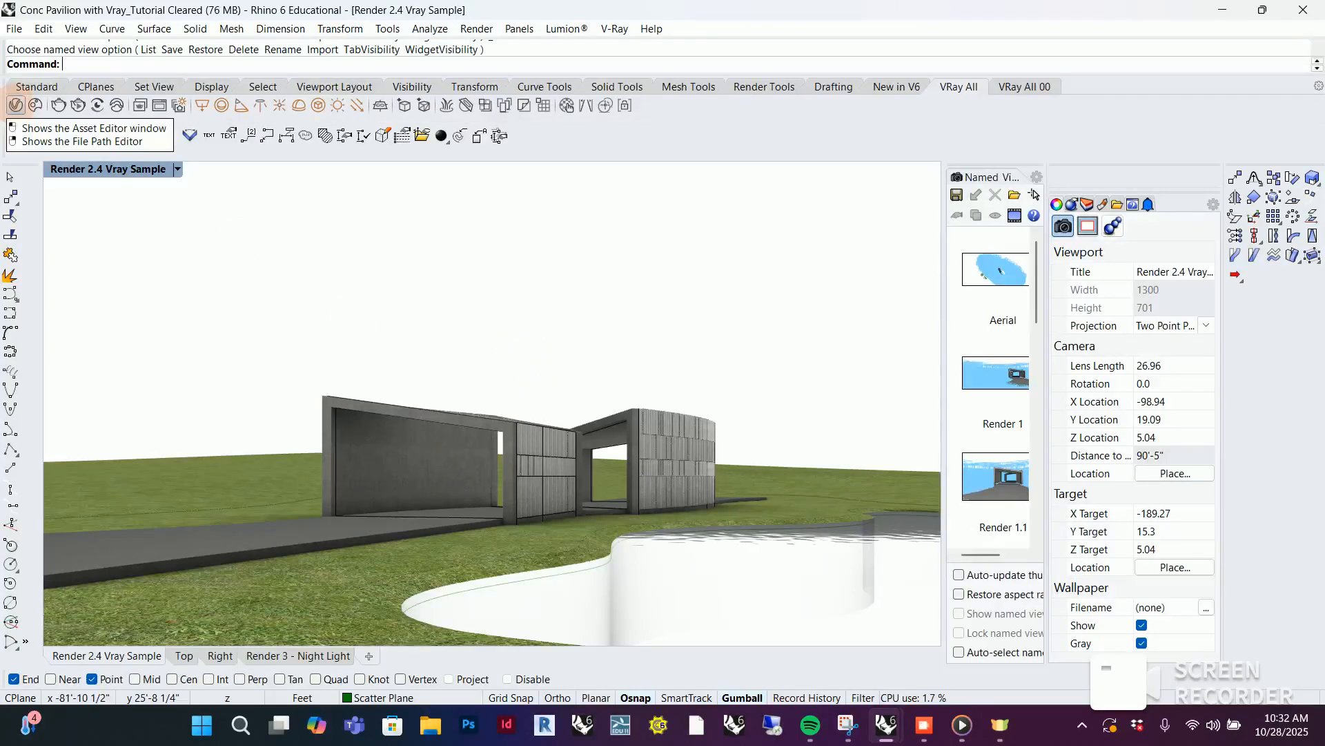
# Start an interactive V-Ray render of the Render 2.4 Vray Sample view
pyautogui.click(15, 104)
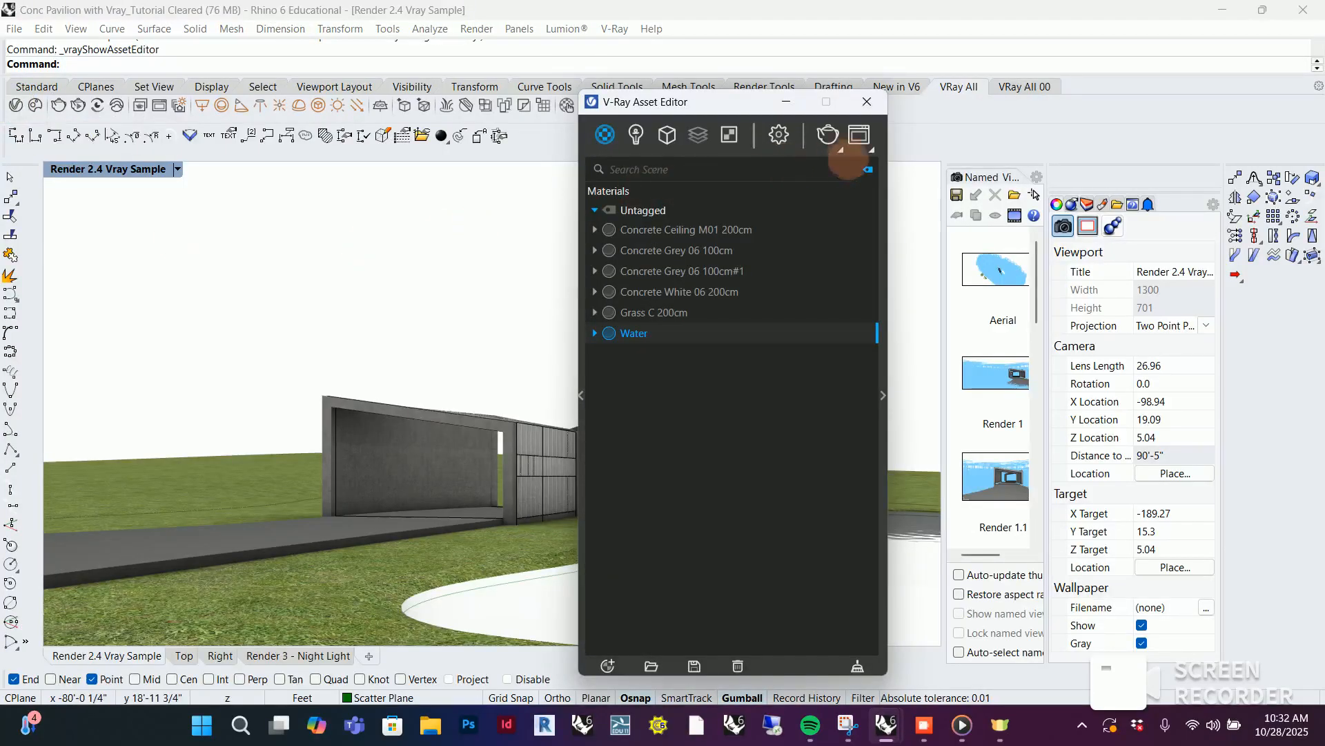
pyautogui.click(839, 144)
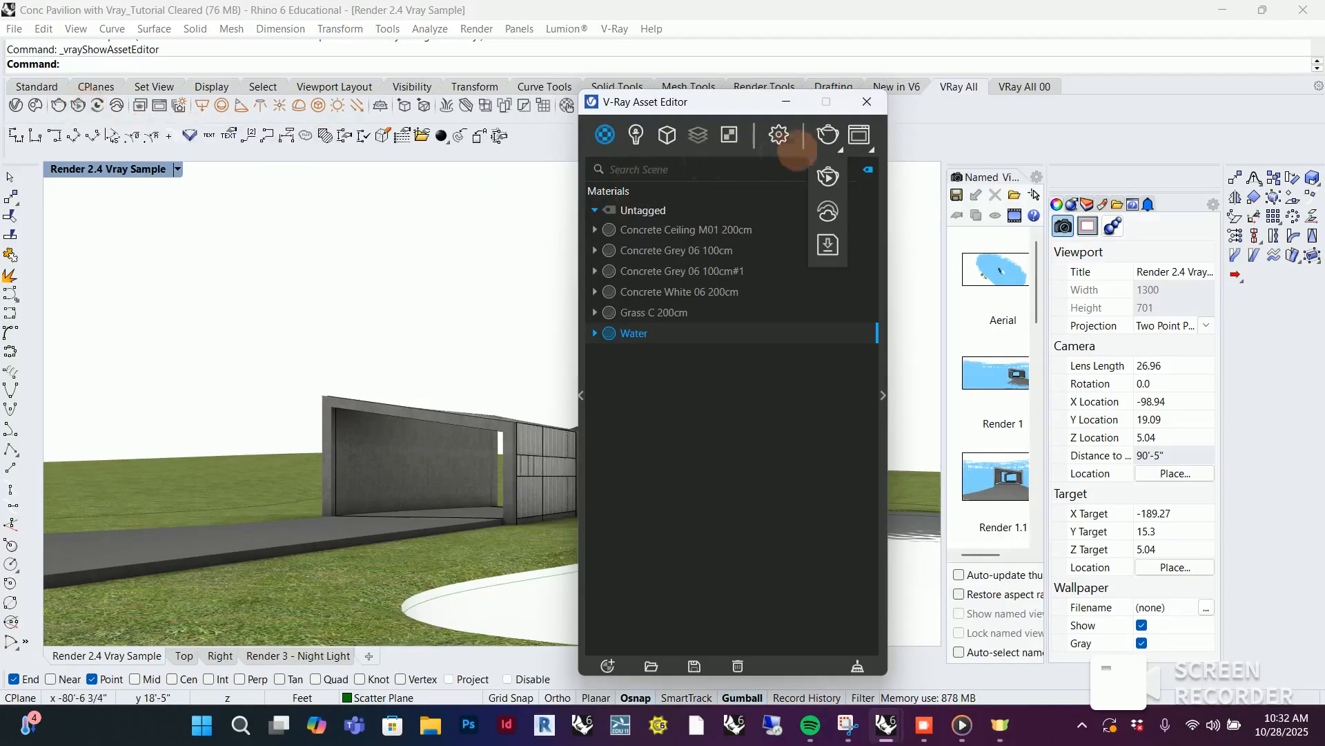
pyautogui.click(785, 101)
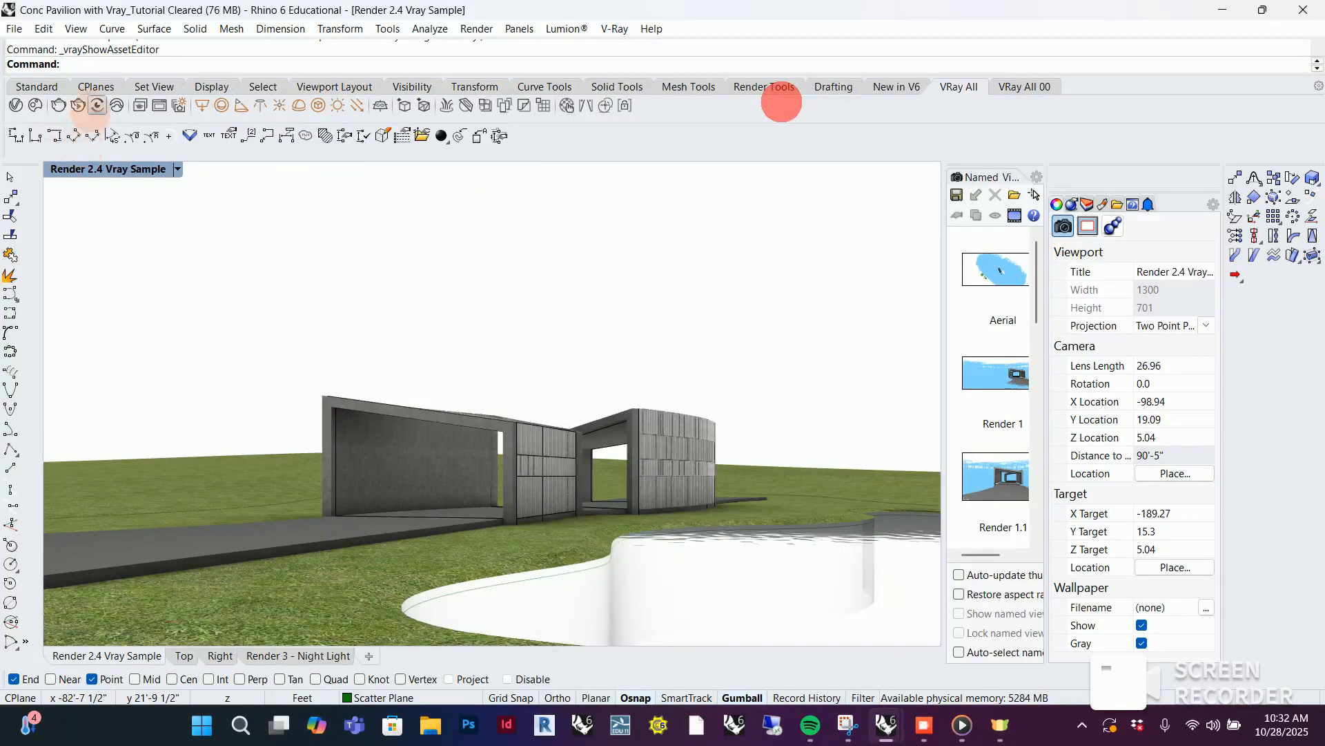
pyautogui.click(78, 105)
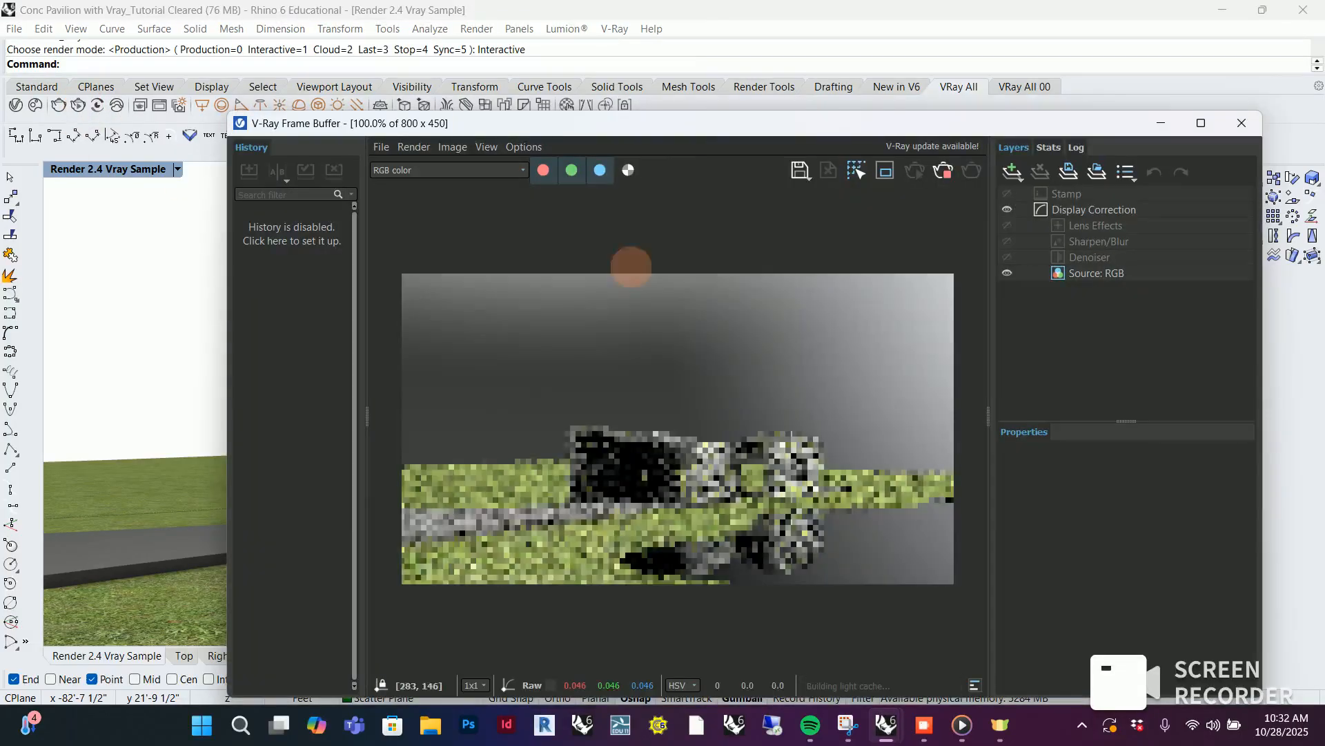
pyautogui.moveTo(704, 127); pyautogui.dragTo(718, 104)
# Examine the grass, concrete walls and water reflections in the interactive render, both close up and in full
pyautogui.scroll(2, 687, 474)
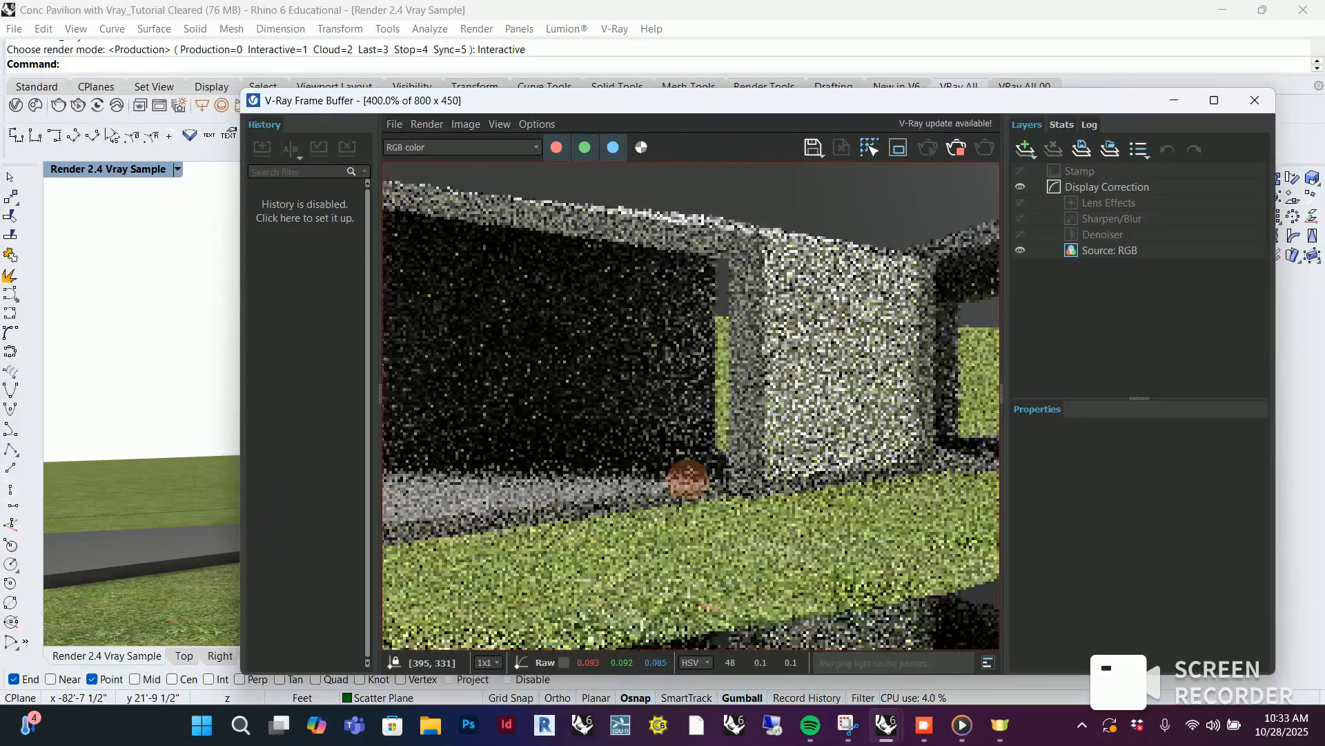
pyautogui.scroll(-2, 694, 466)
pyautogui.scroll(2, 709, 453)
pyautogui.scroll(-2, 709, 442)
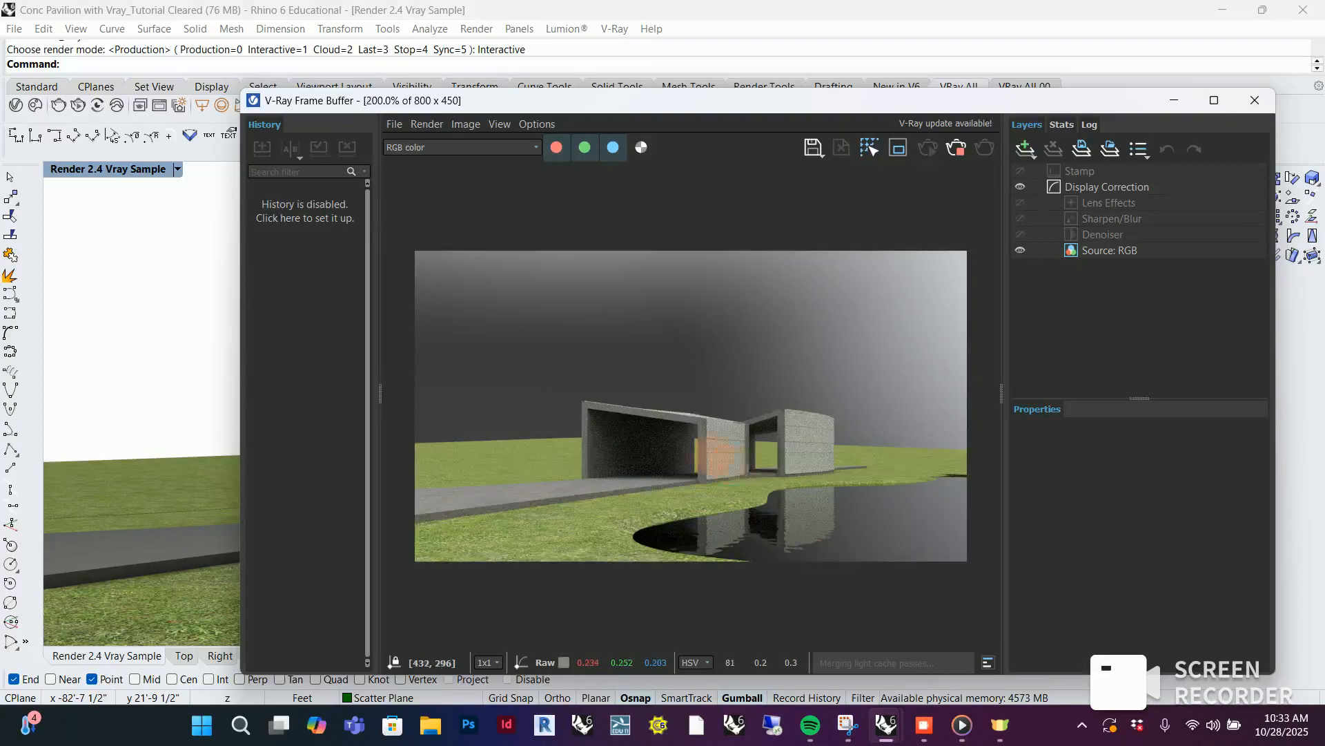
pyautogui.scroll(3, 794, 524)
pyautogui.scroll(-3, 813, 541)
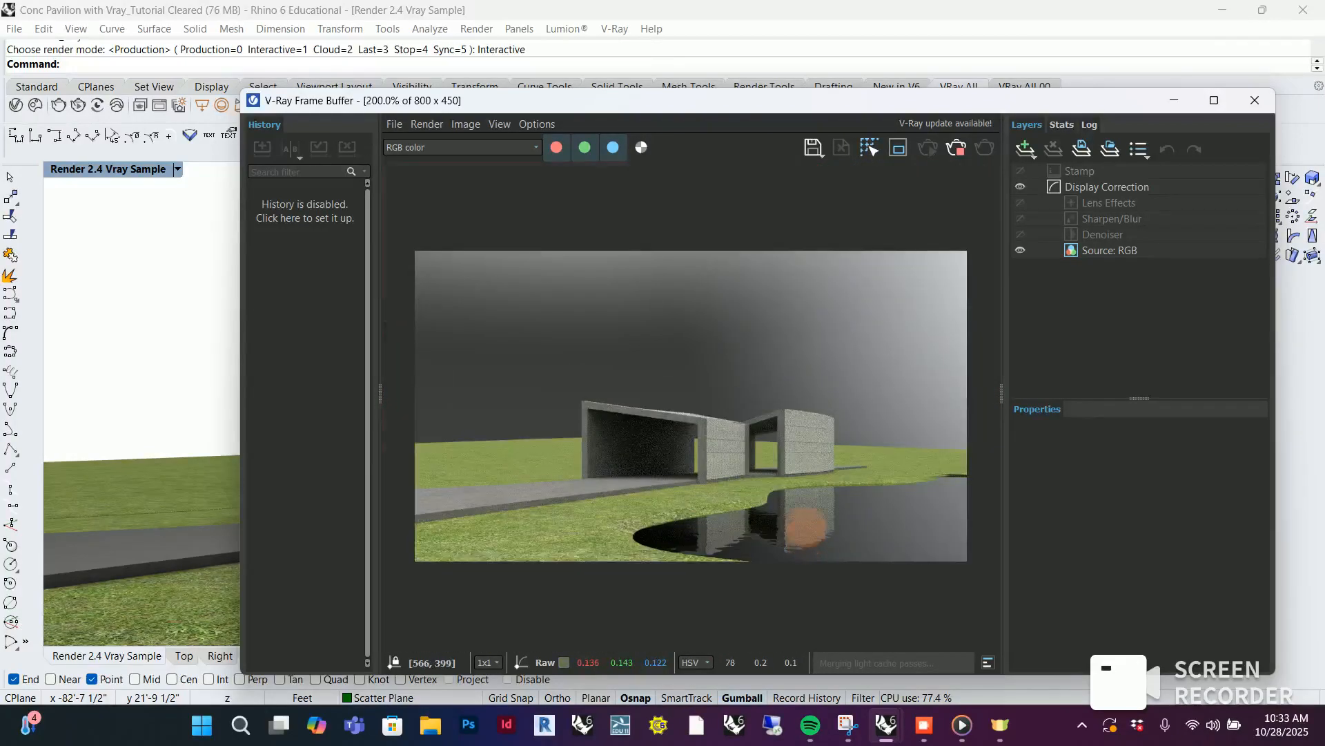
pyautogui.scroll(2, 806, 529)
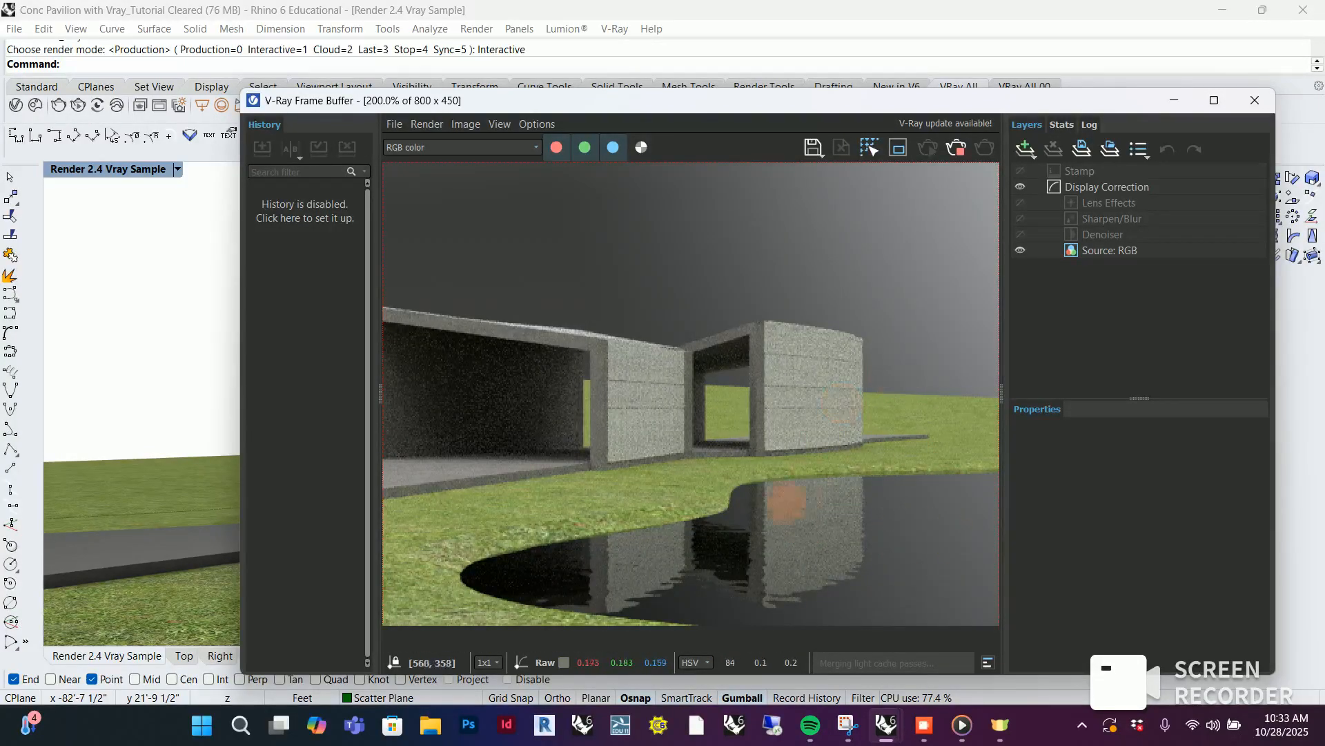
# Open the Water material's settings in the Asset Editor and arrange them beside the render
pyautogui.moveTo(796, 100); pyautogui.dragTo(970, 98)
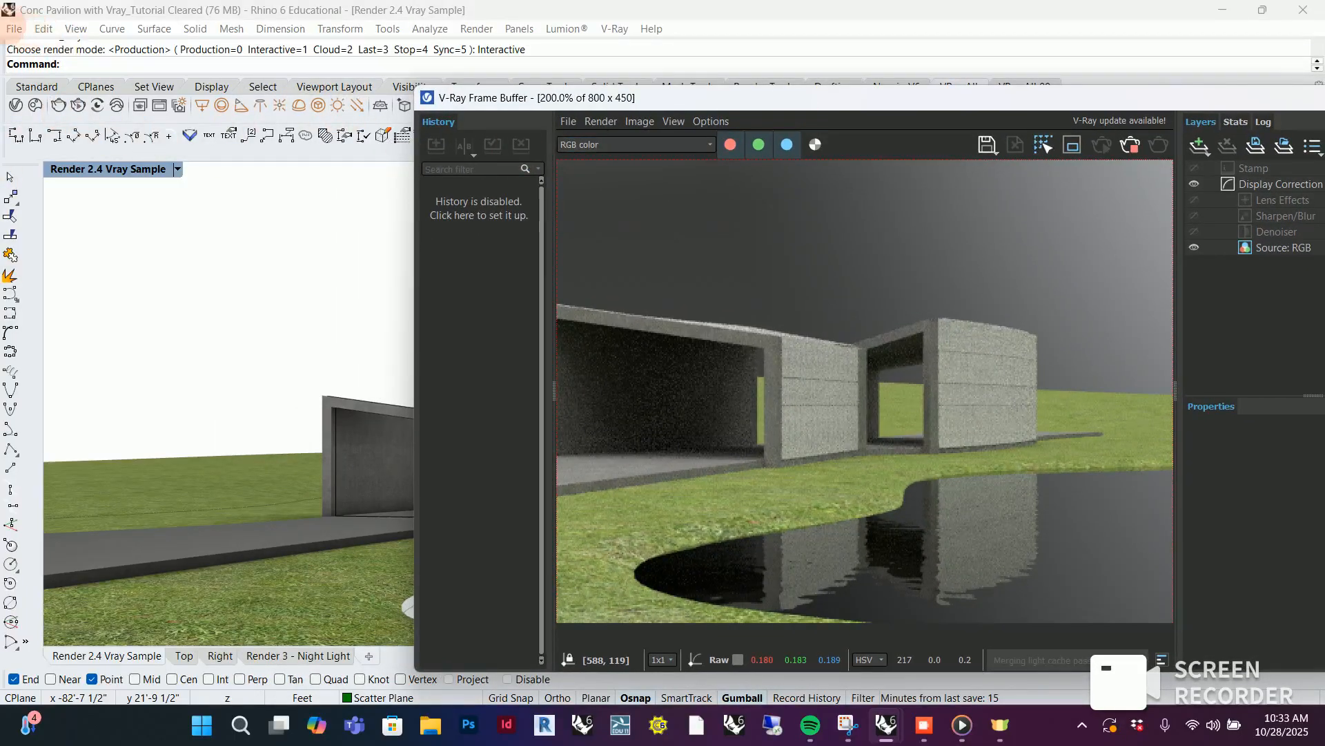
pyautogui.click(16, 105)
pyautogui.moveTo(721, 97); pyautogui.dragTo(221, 96)
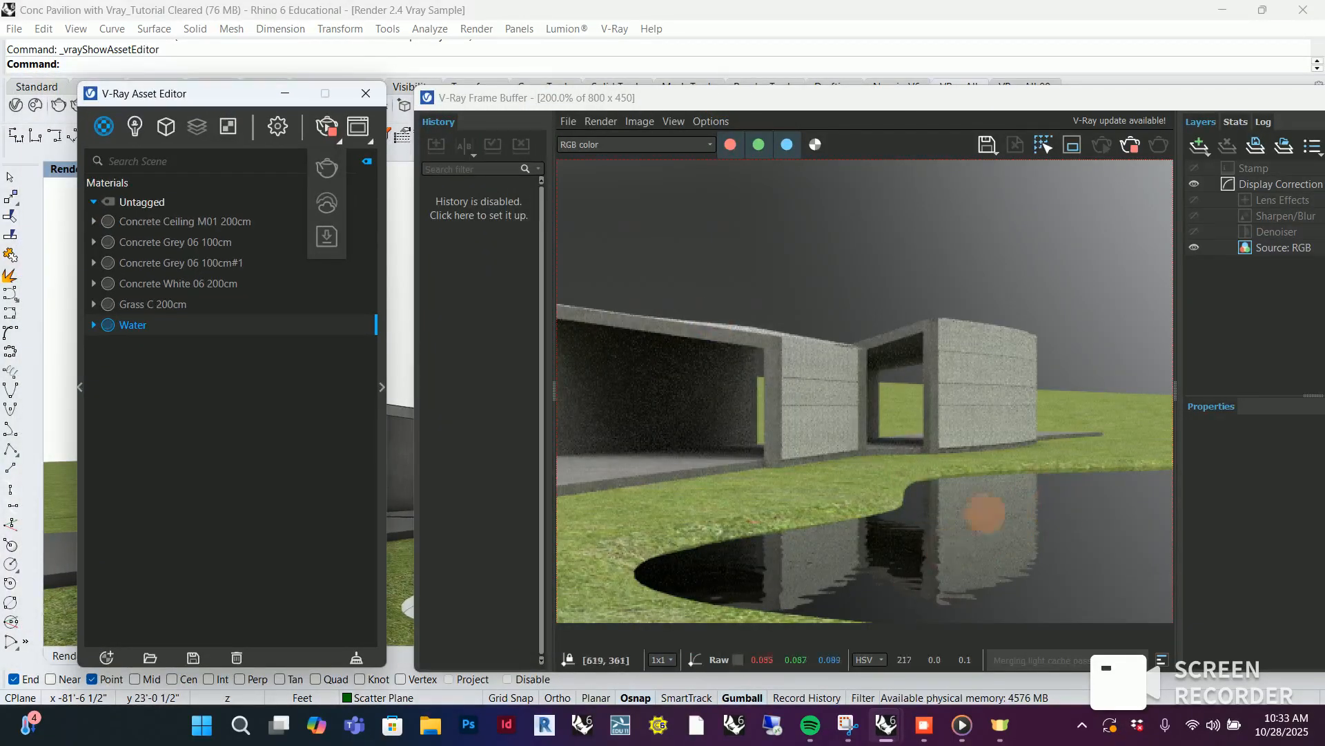
pyautogui.rightClick(126, 325)
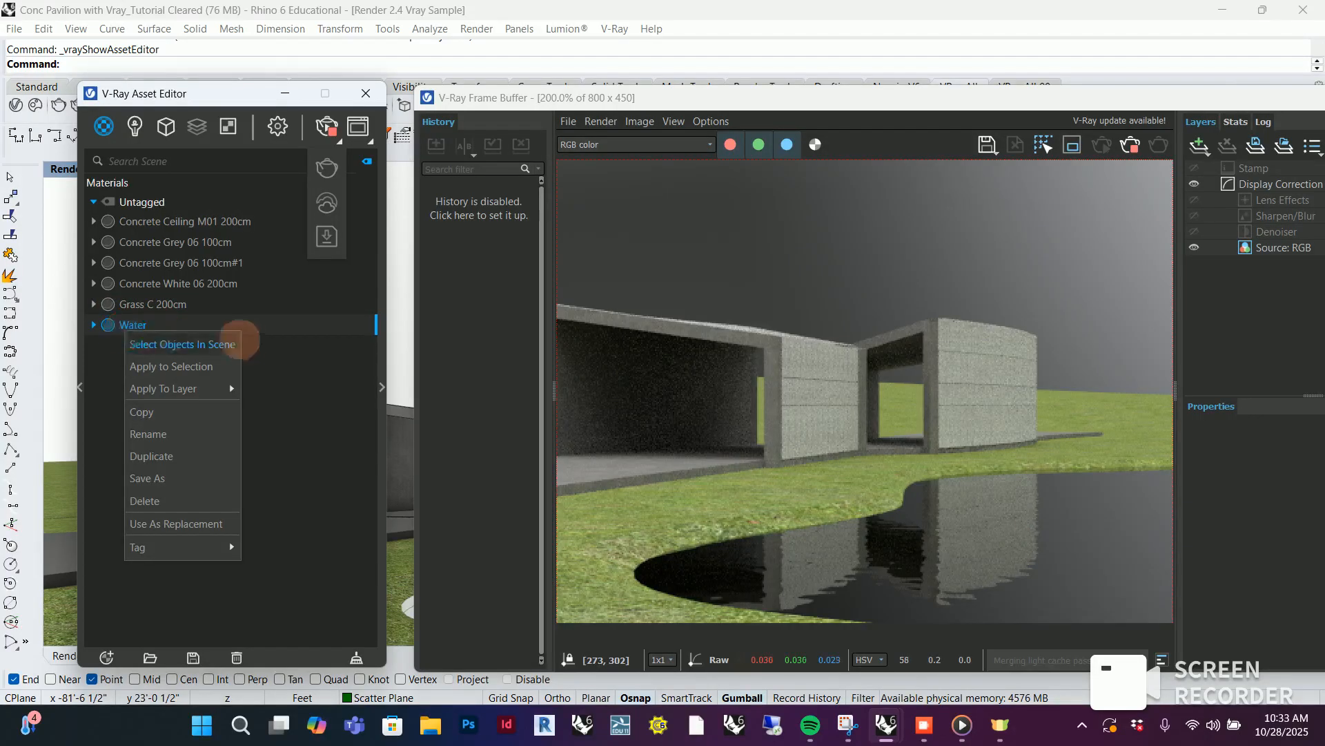
pyautogui.click(141, 319)
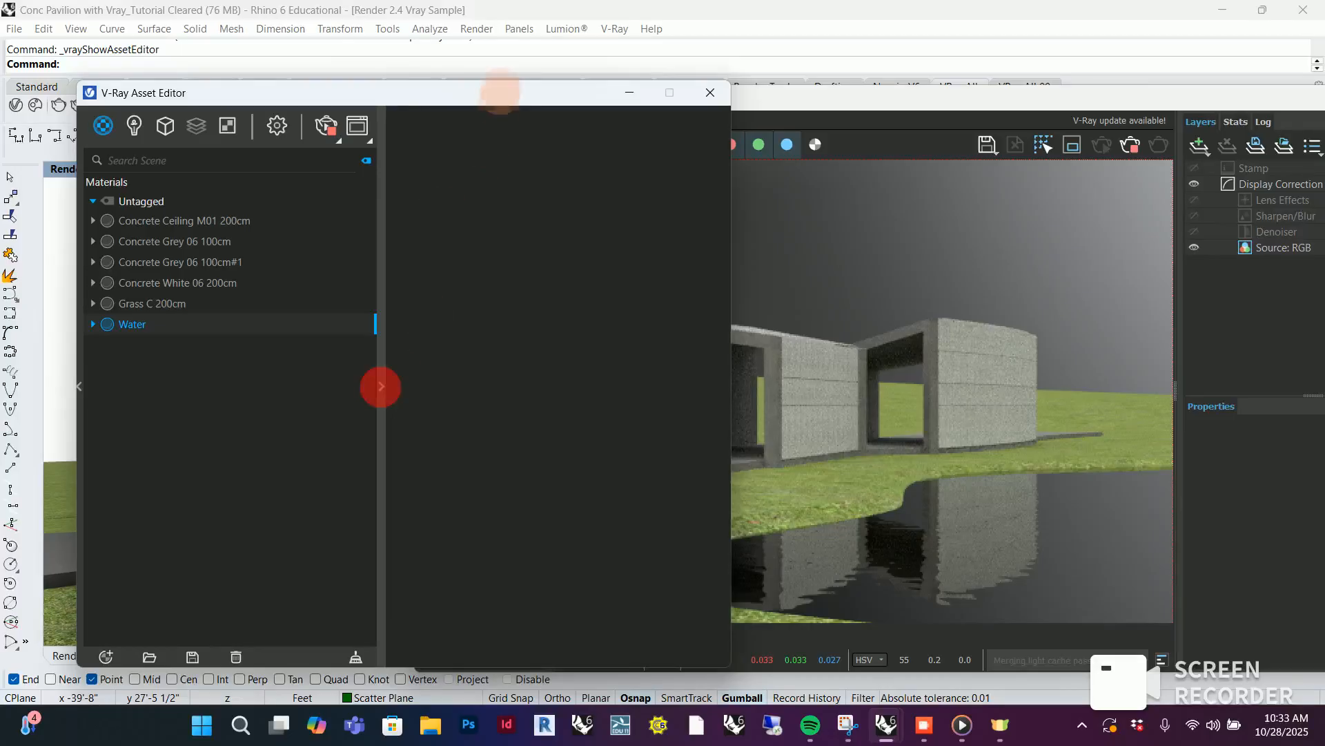
pyautogui.moveTo(504, 95); pyautogui.dragTo(410, 101)
pyautogui.moveTo(722, 104); pyautogui.dragTo(913, 94)
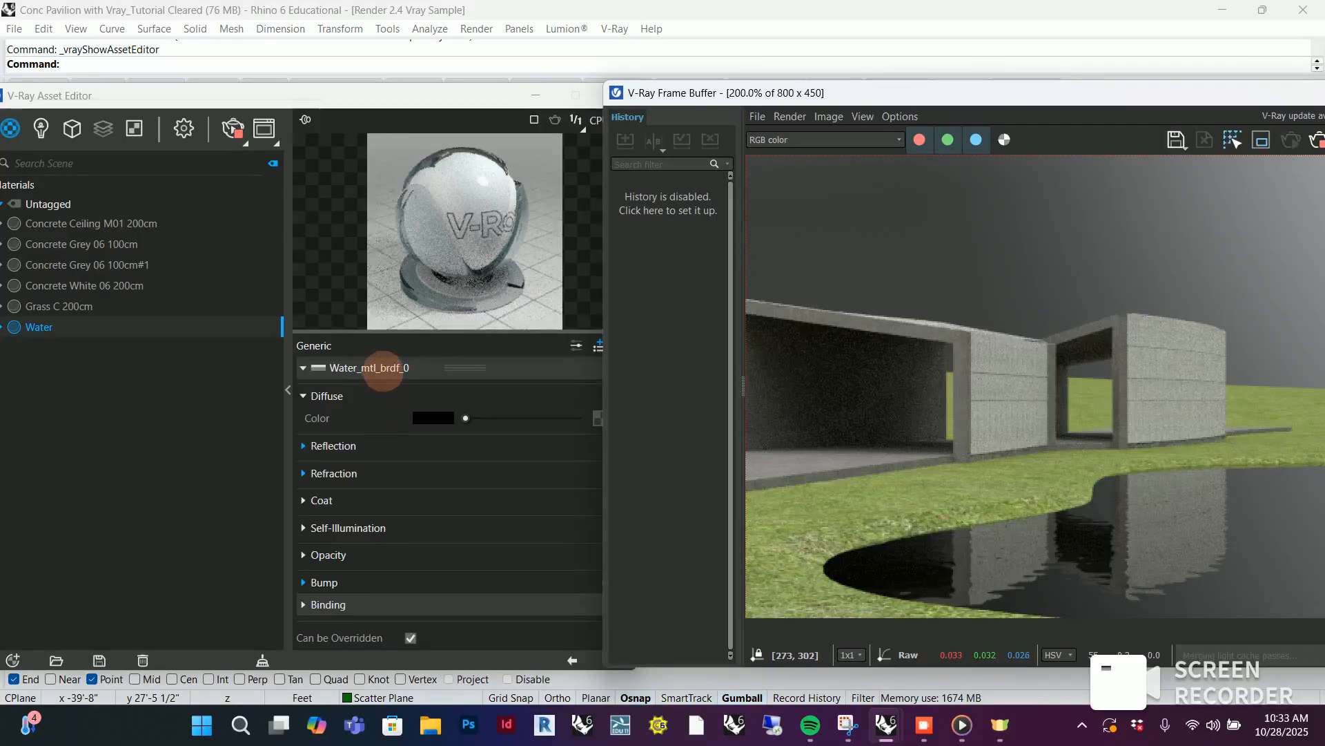
# Set the Water material's diffuse color to a dark blue with R 0.034, G 0 and B 0.316
pyautogui.click(307, 449)
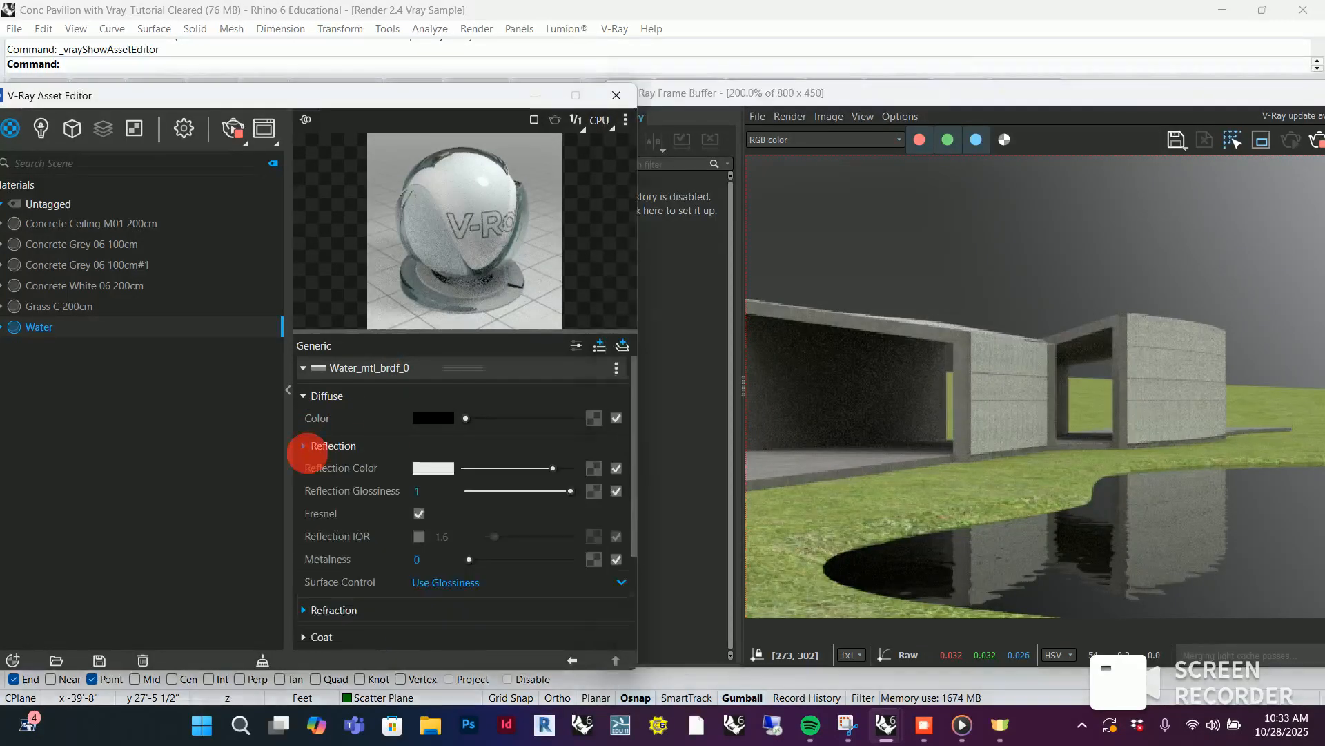
pyautogui.scroll(-3, 428, 464)
pyautogui.scroll(3, 442, 463)
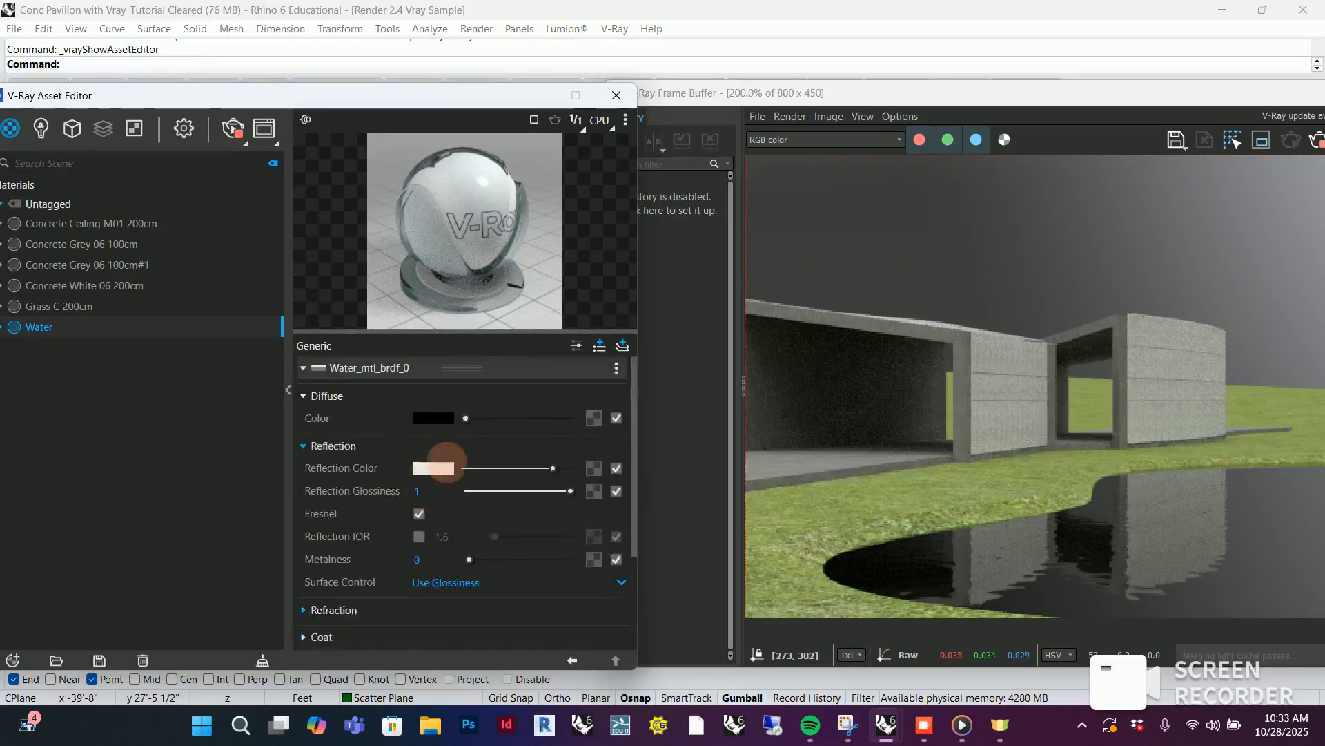
pyautogui.click(436, 418)
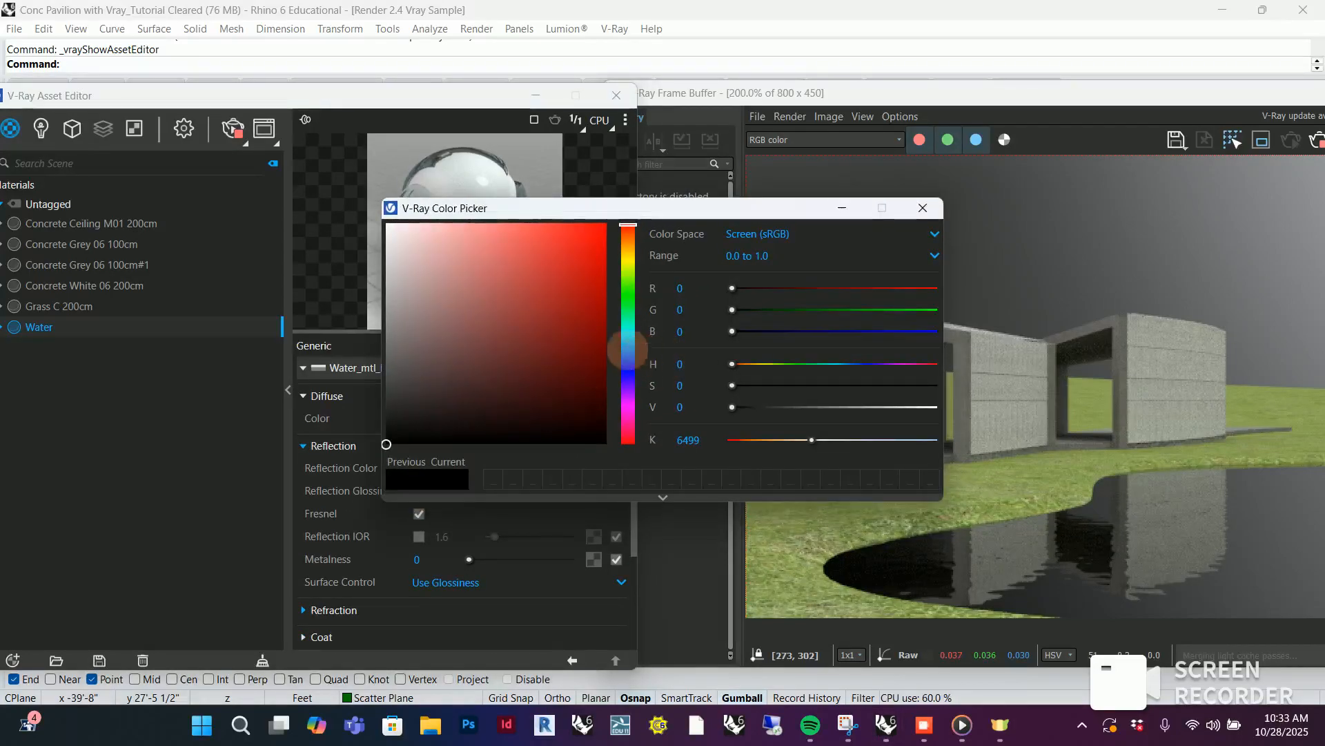
pyautogui.moveTo(628, 350)
pyautogui.mouseDown()
pyautogui.moveTo(582, 367)
pyautogui.moveTo(628, 375)
pyautogui.mouseUp()
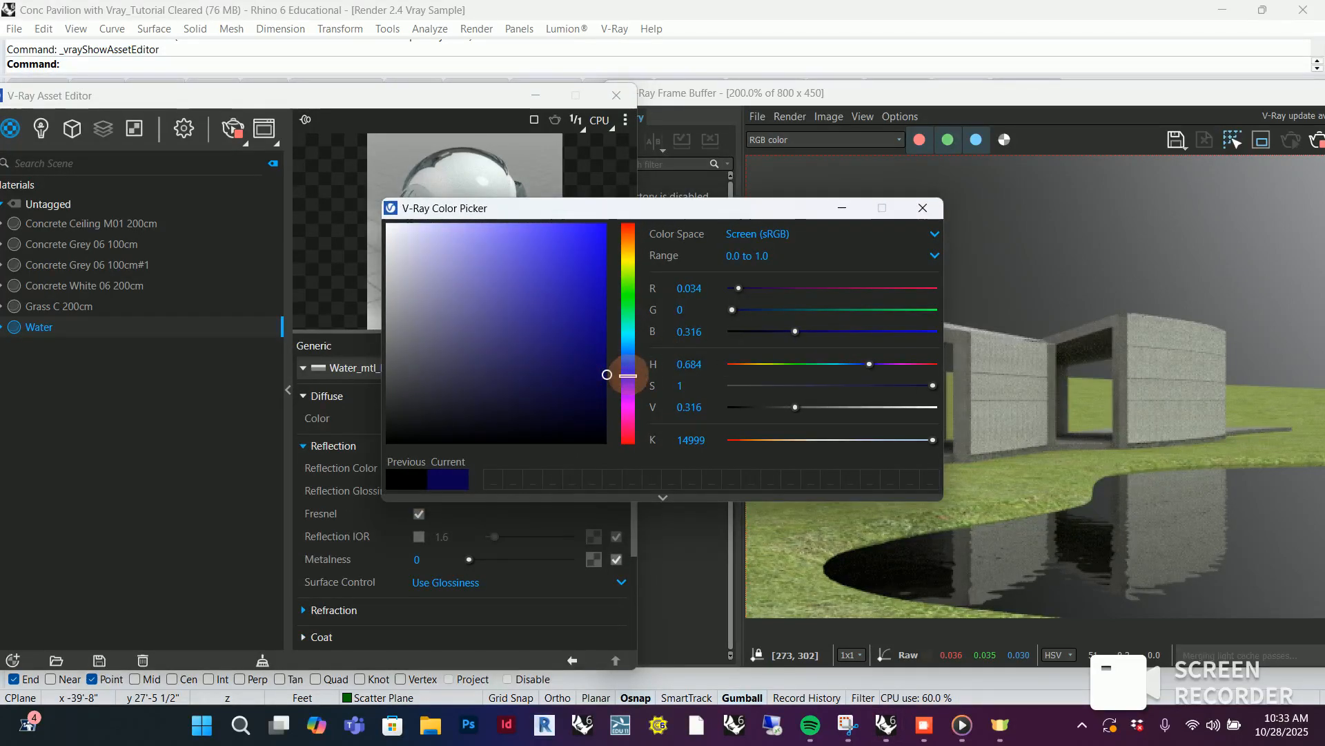
pyautogui.click(923, 208)
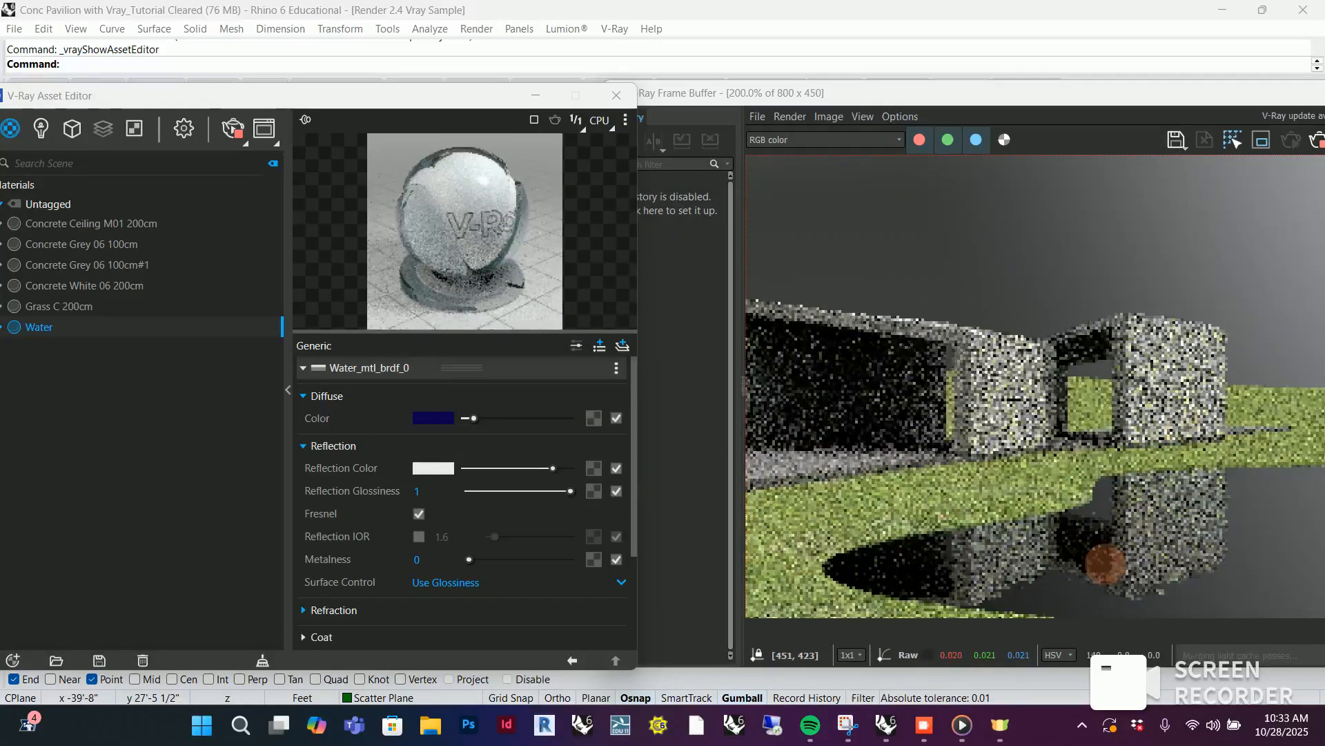
# Compare the pond render with the Water material's bump switched off, and switch the bump back on
pyautogui.scroll(-3, 552, 515)
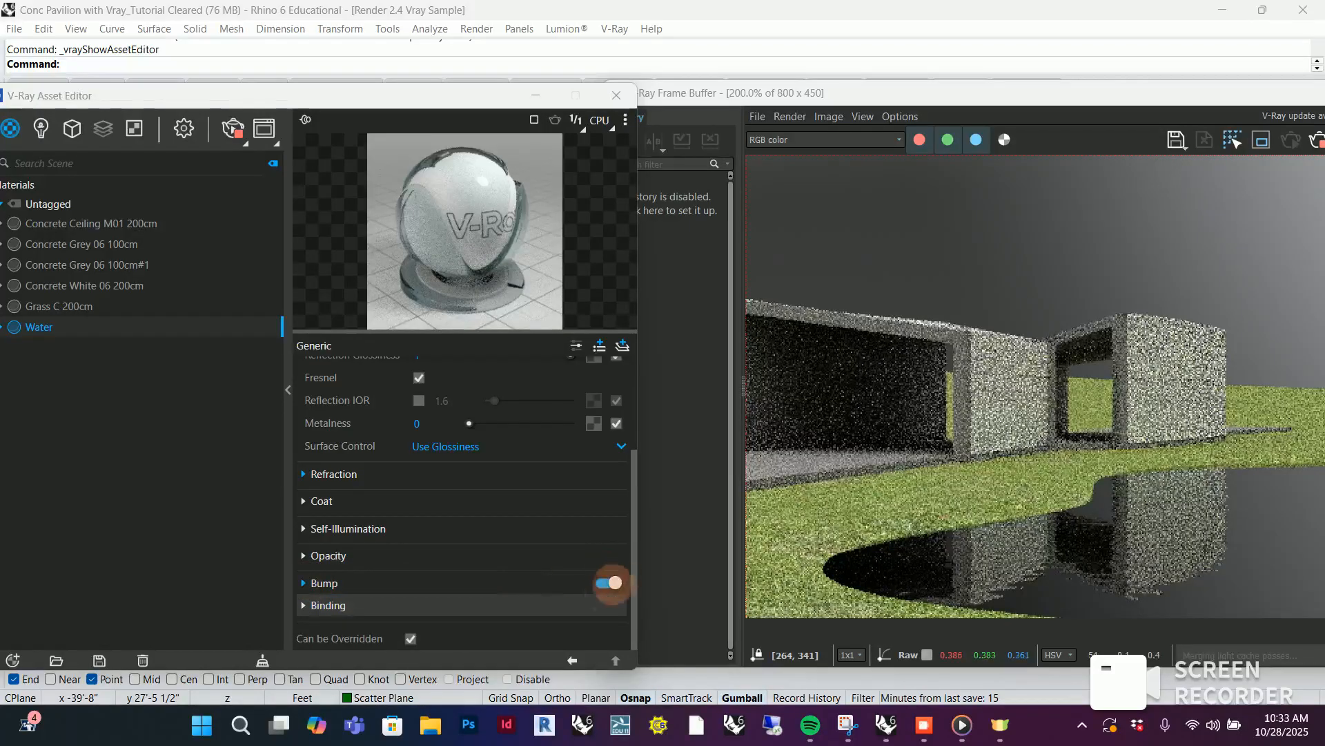
pyautogui.click(611, 583)
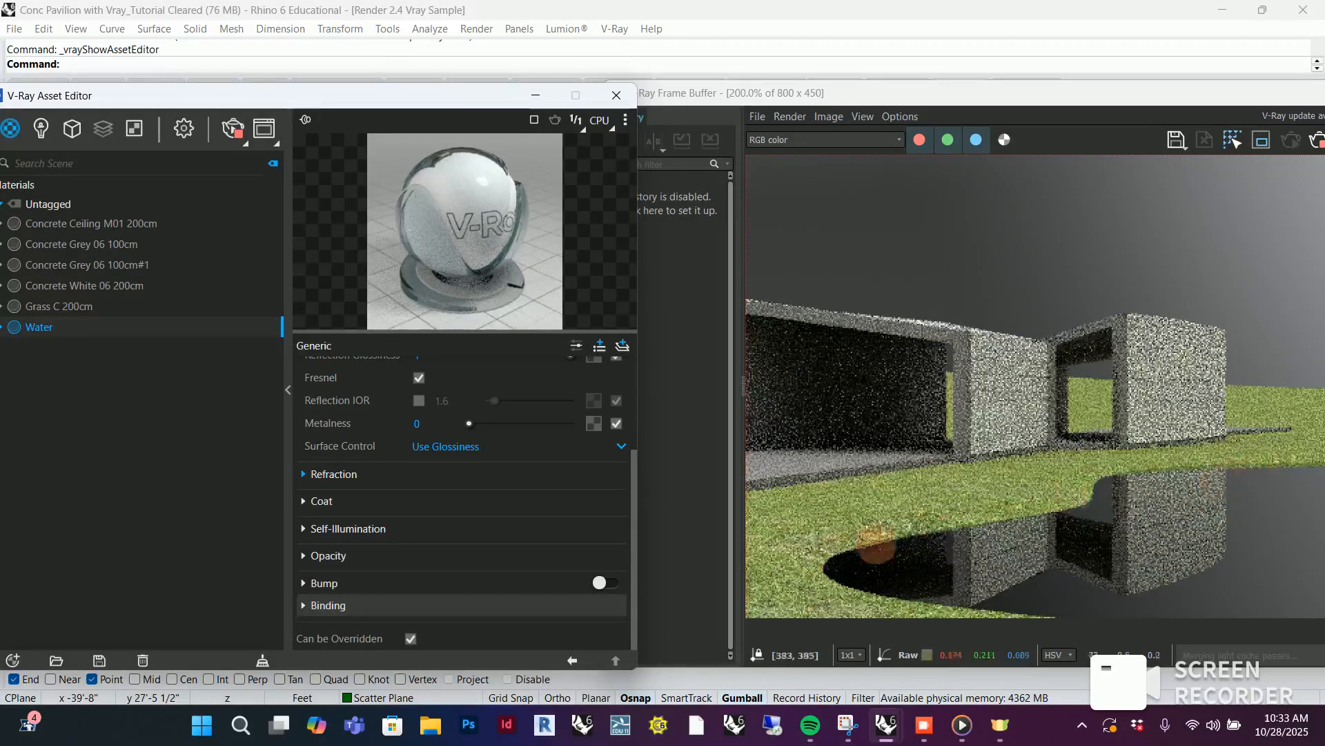
pyautogui.click(607, 582)
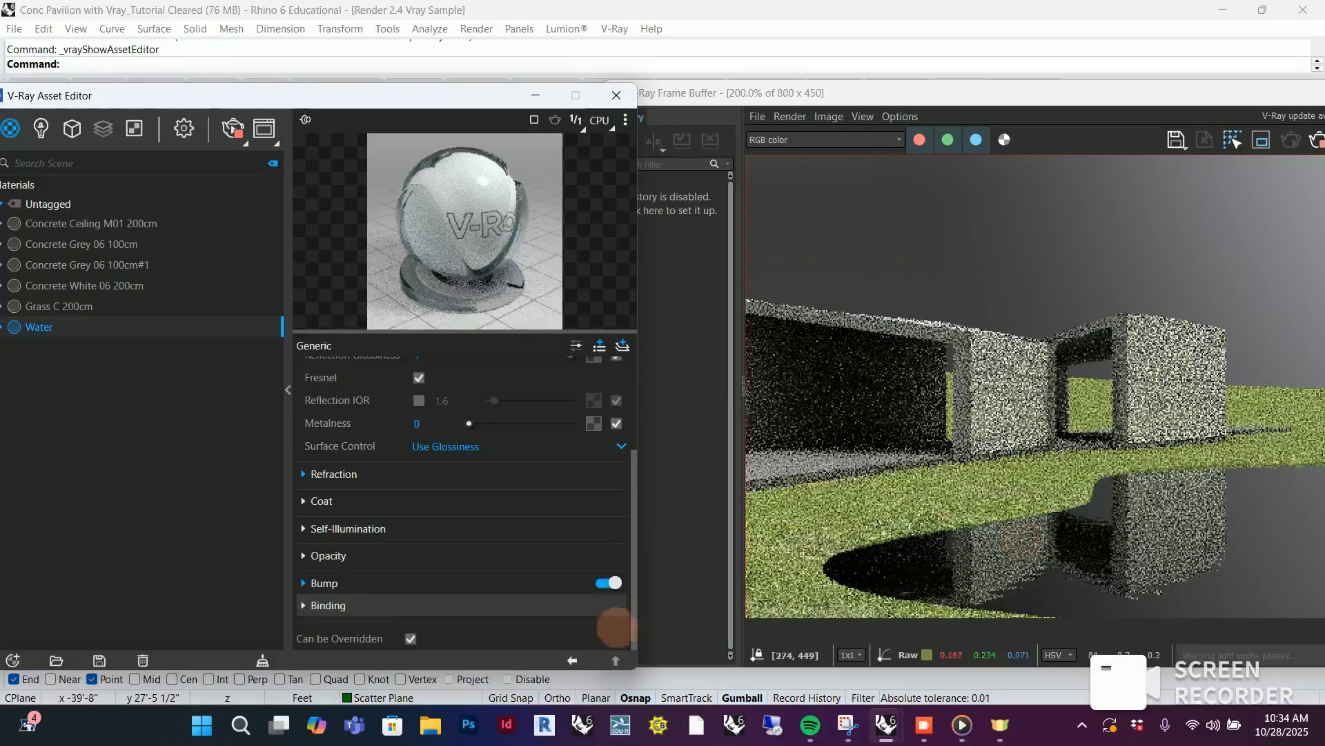
# Try a Water bump amount of 0.15, and reduce it to 0.06 for gentler ripples
pyautogui.click(312, 583)
pyautogui.scroll(-1, 404, 582)
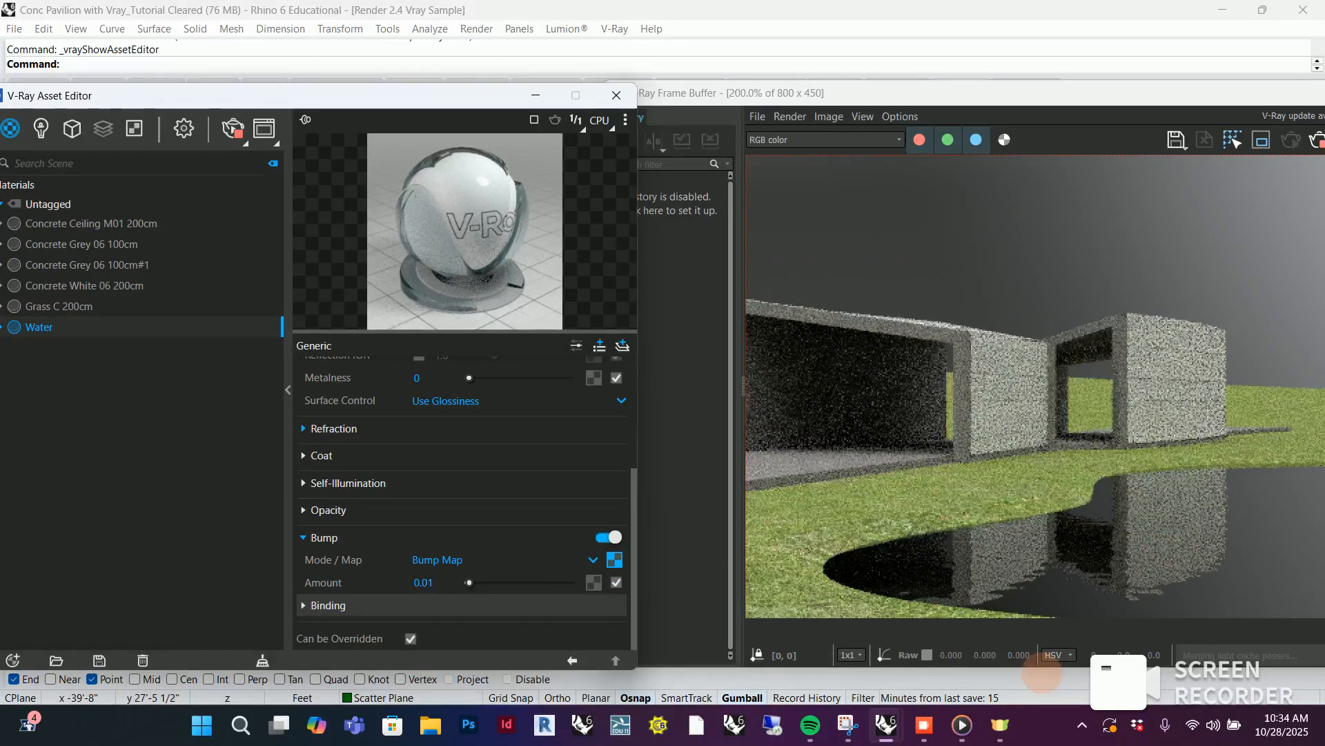
pyautogui.moveTo(471, 582); pyautogui.dragTo(473, 582)
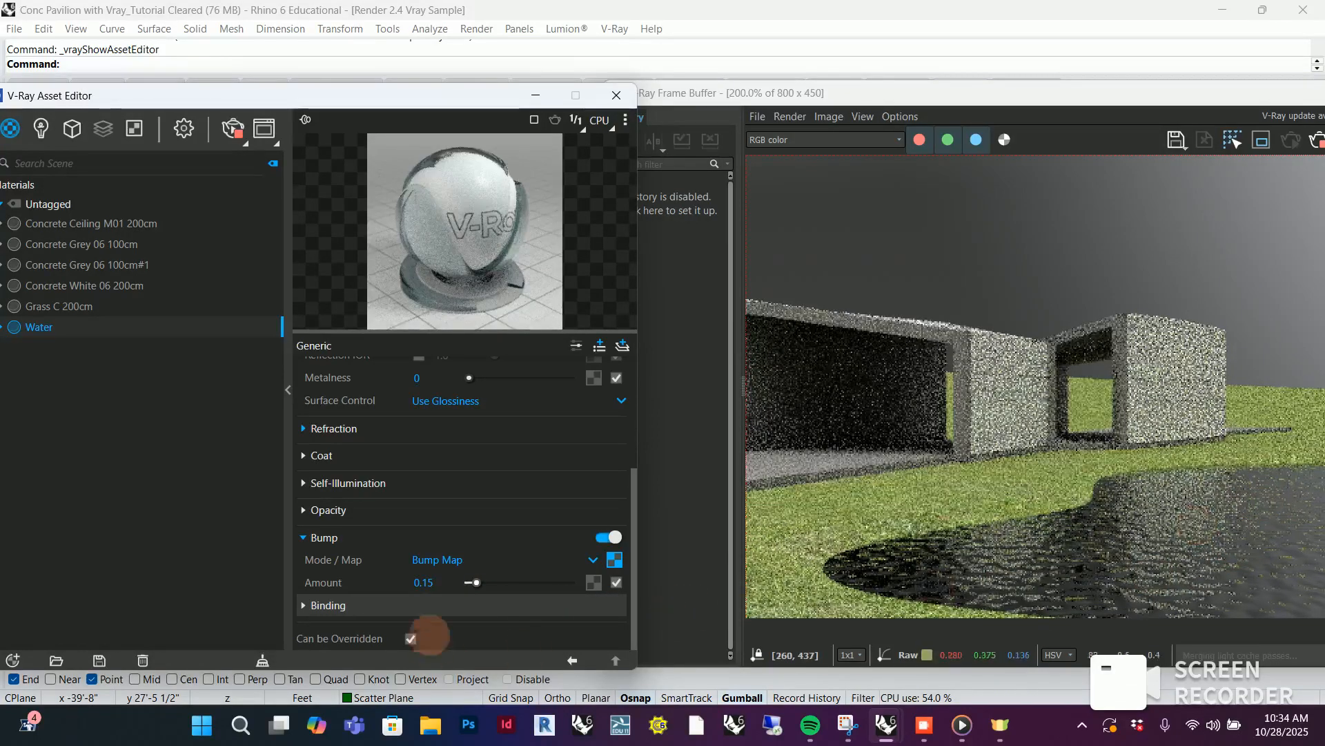
pyautogui.moveTo(475, 582); pyautogui.dragTo(470, 581)
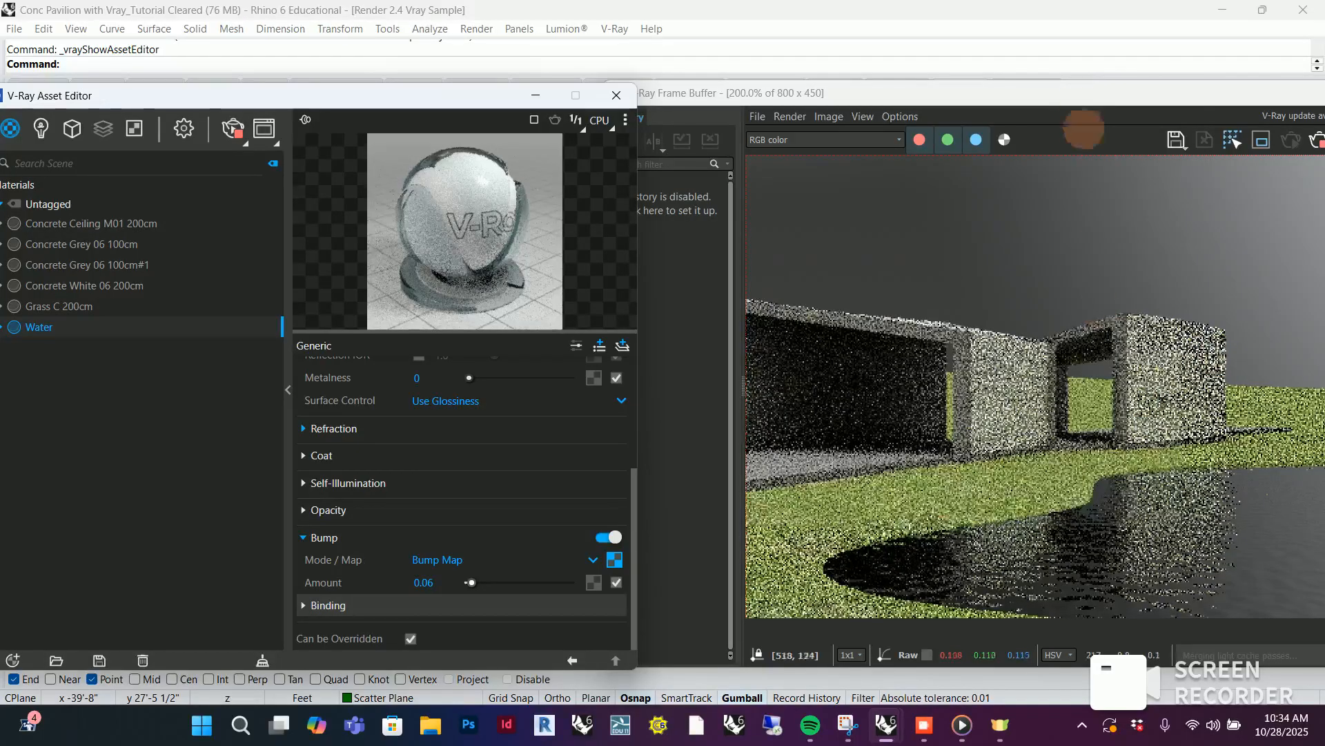
pyautogui.moveTo(1077, 95); pyautogui.dragTo(908, 106)
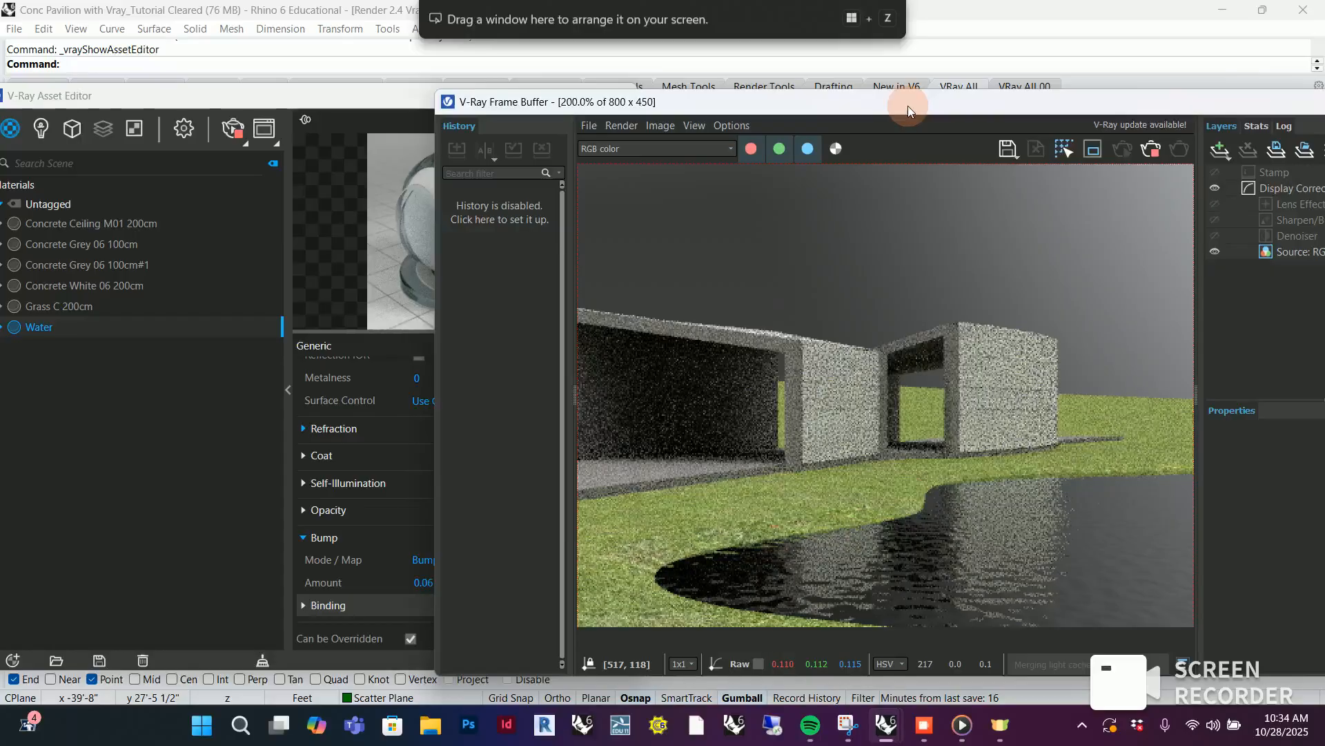
# Set the Grass C 200cm material's normal map bump amount to 1.64
pyautogui.moveTo(908, 106); pyautogui.dragTo(1095, 97)
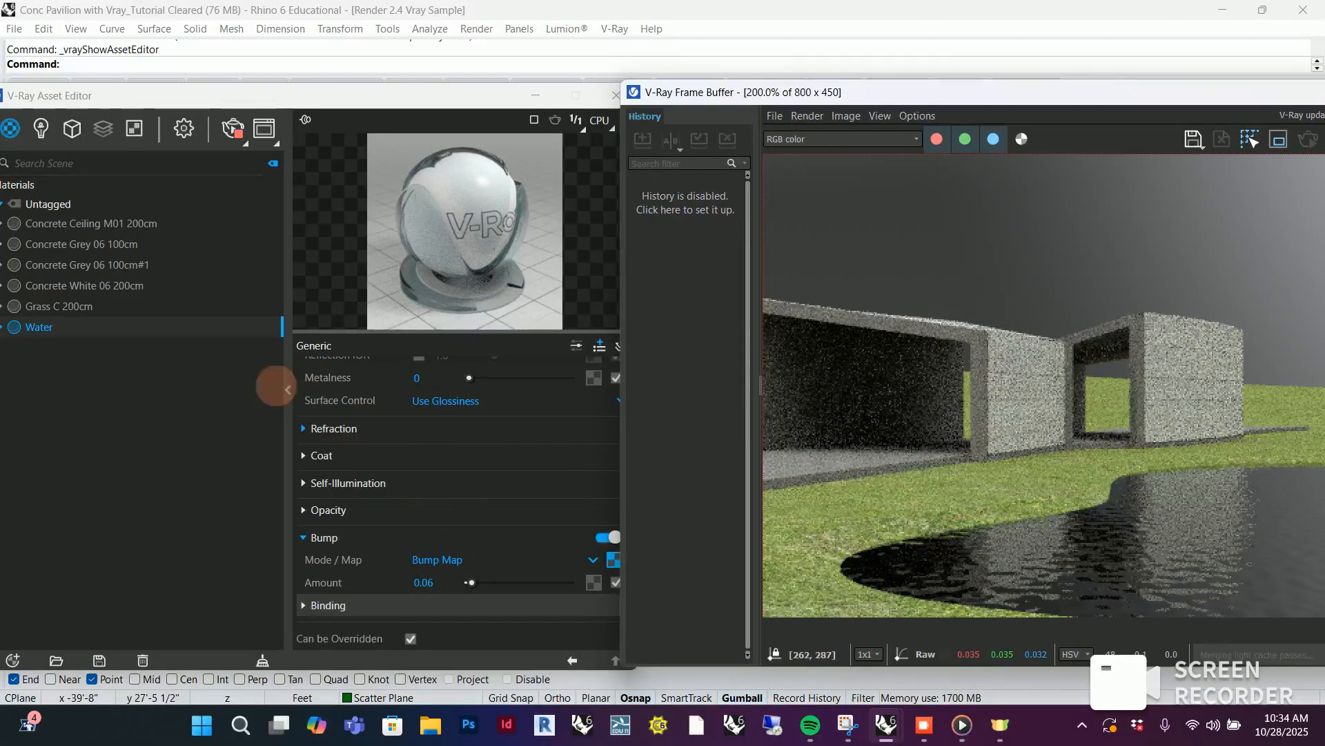
pyautogui.click(62, 306)
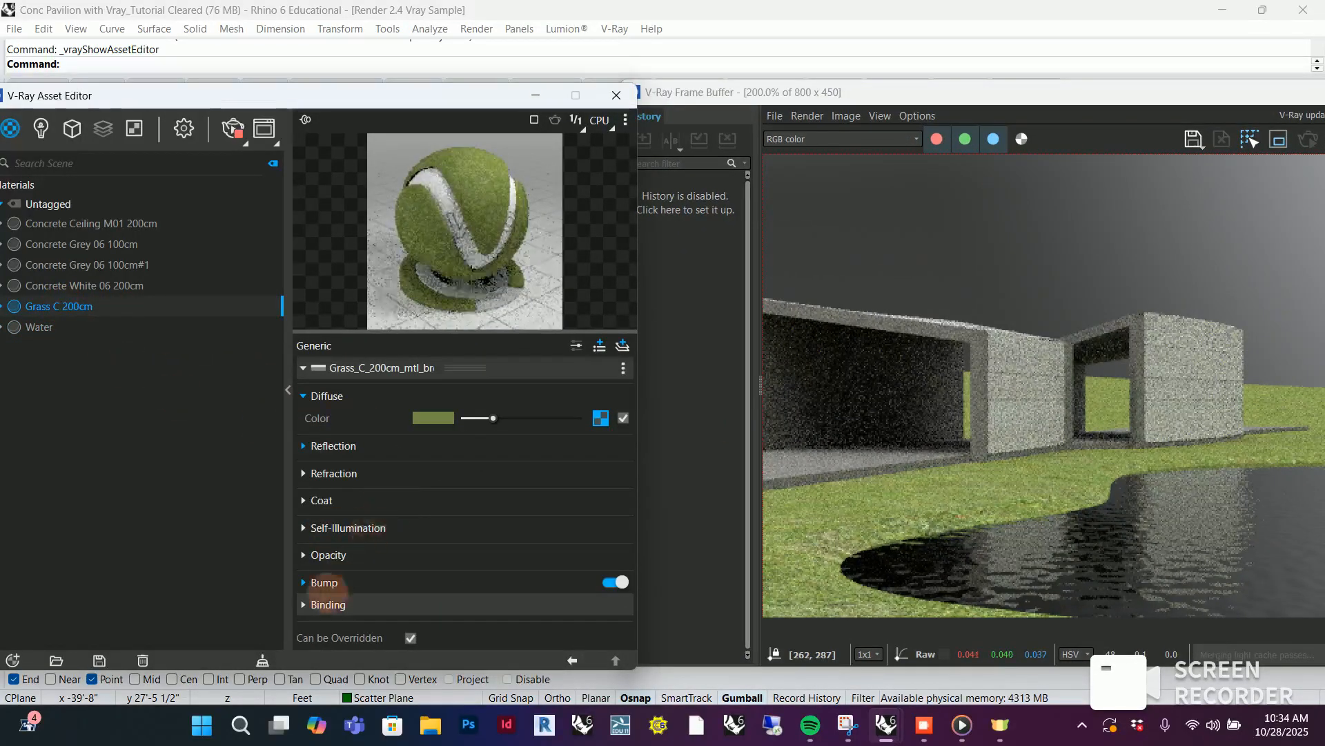
pyautogui.click(323, 584)
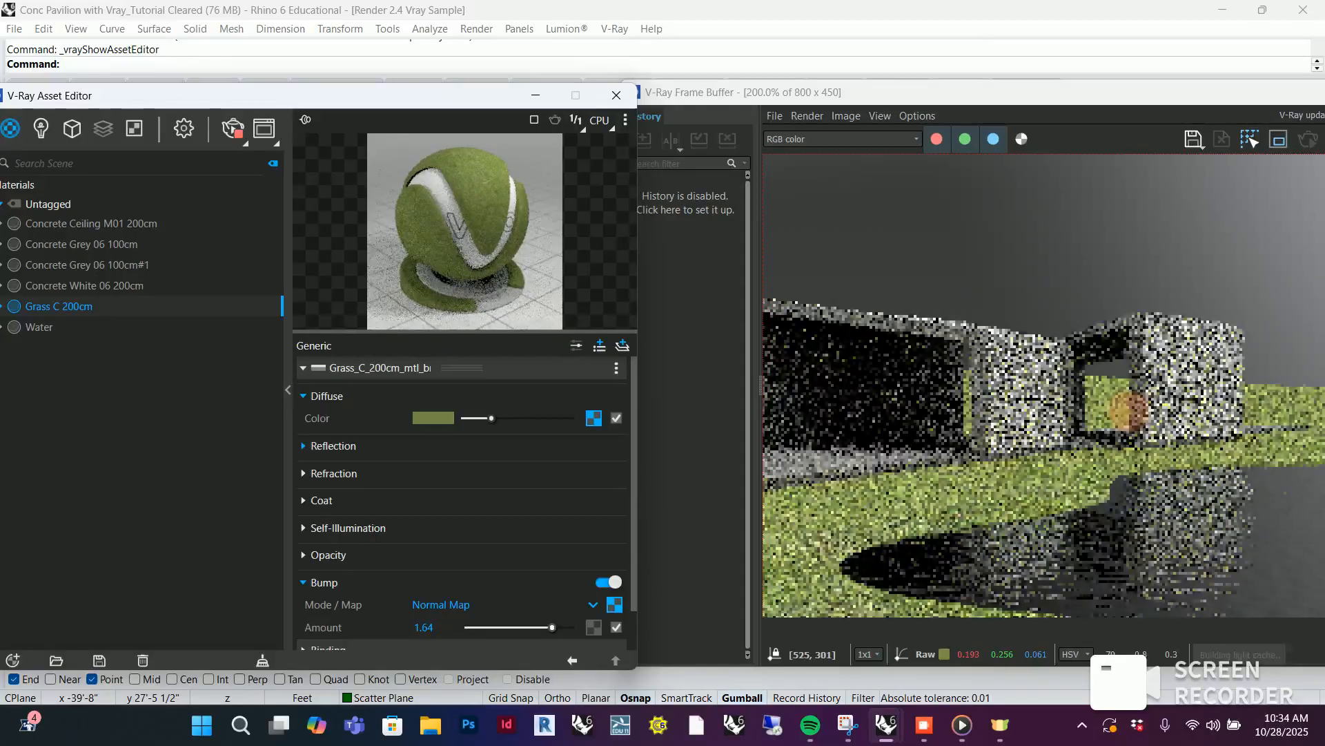
# Check the updated grass and water in the full render, and minimize the frame buffer
pyautogui.moveTo(1015, 84); pyautogui.dragTo(838, 88)
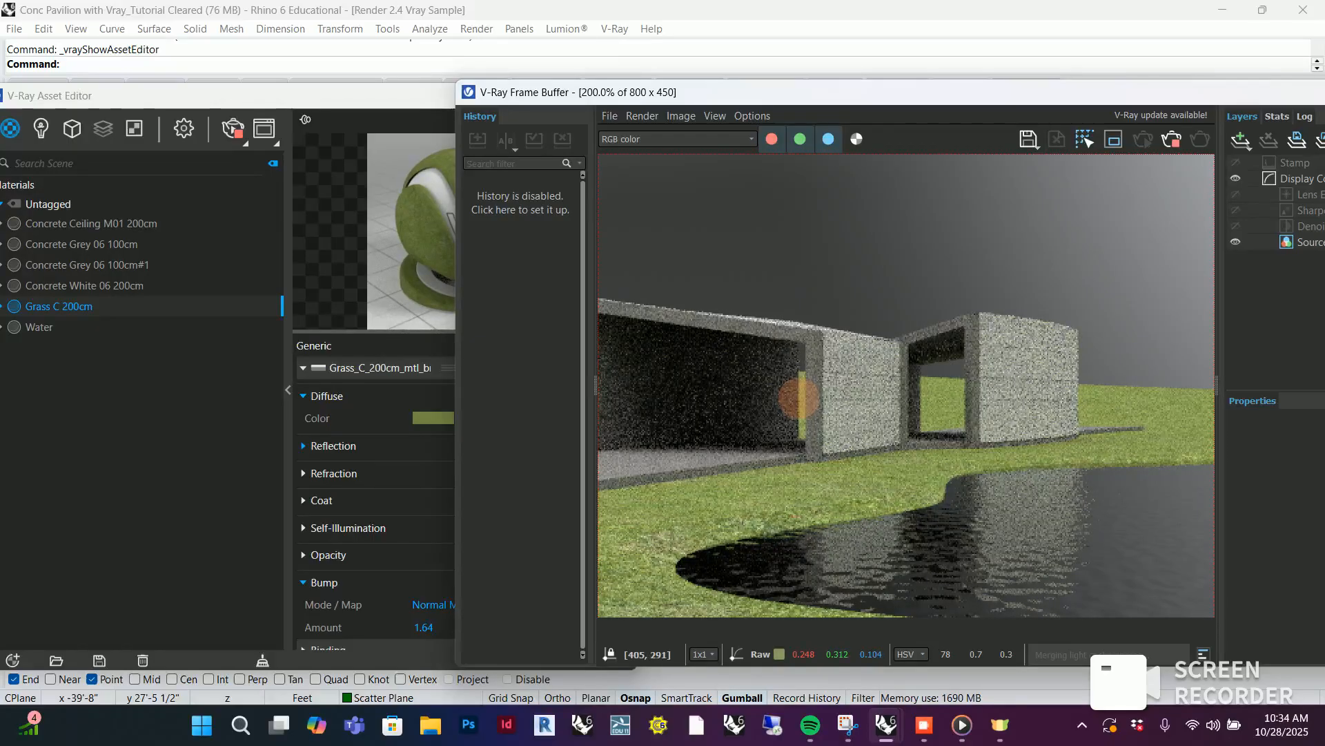
pyautogui.moveTo(1056, 91); pyautogui.dragTo(955, 88)
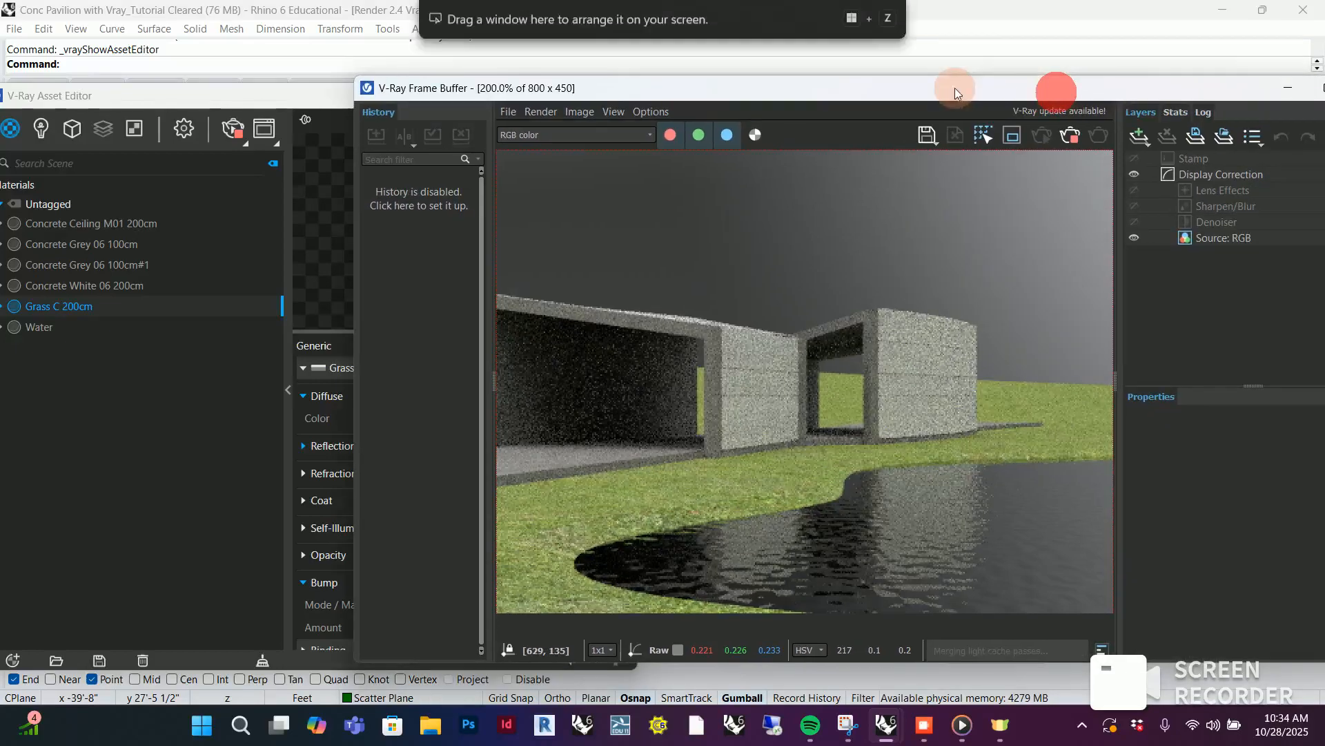
pyautogui.moveTo(1116, 91); pyautogui.dragTo(1024, 102)
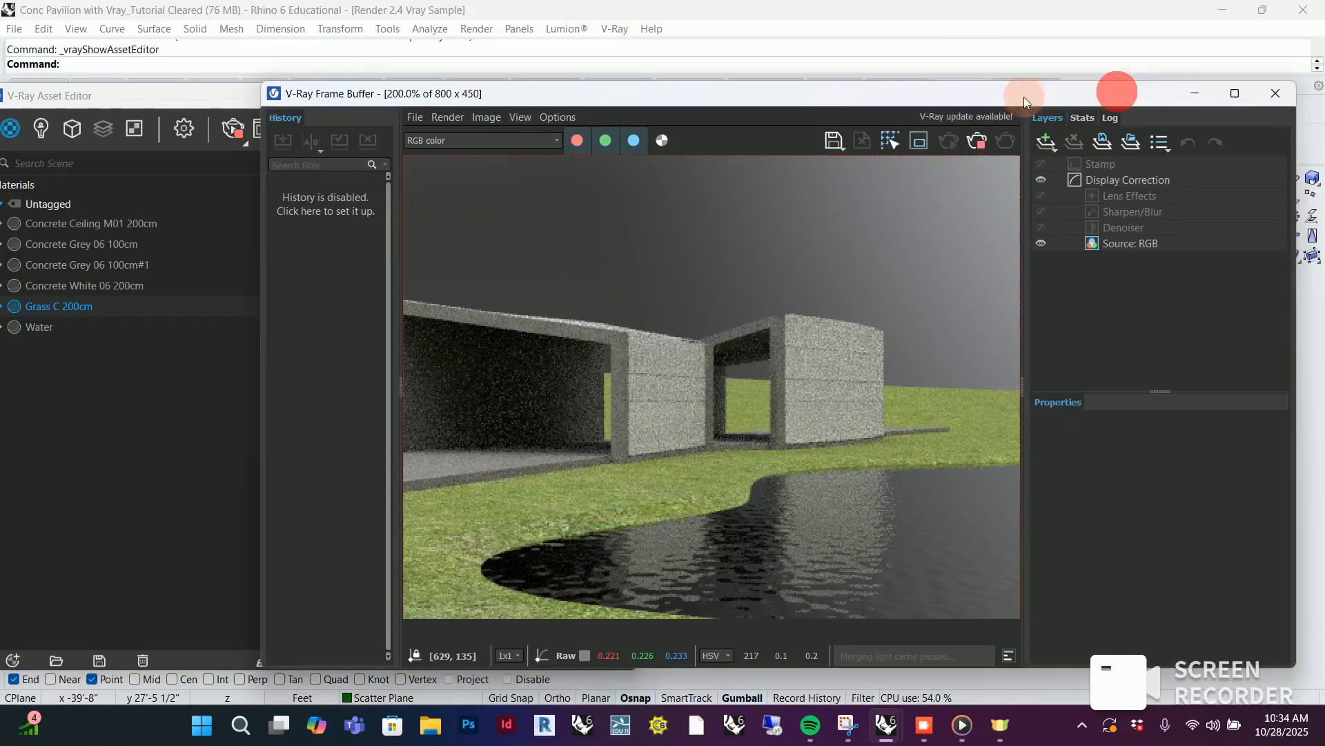
pyautogui.scroll(-2, 856, 334)
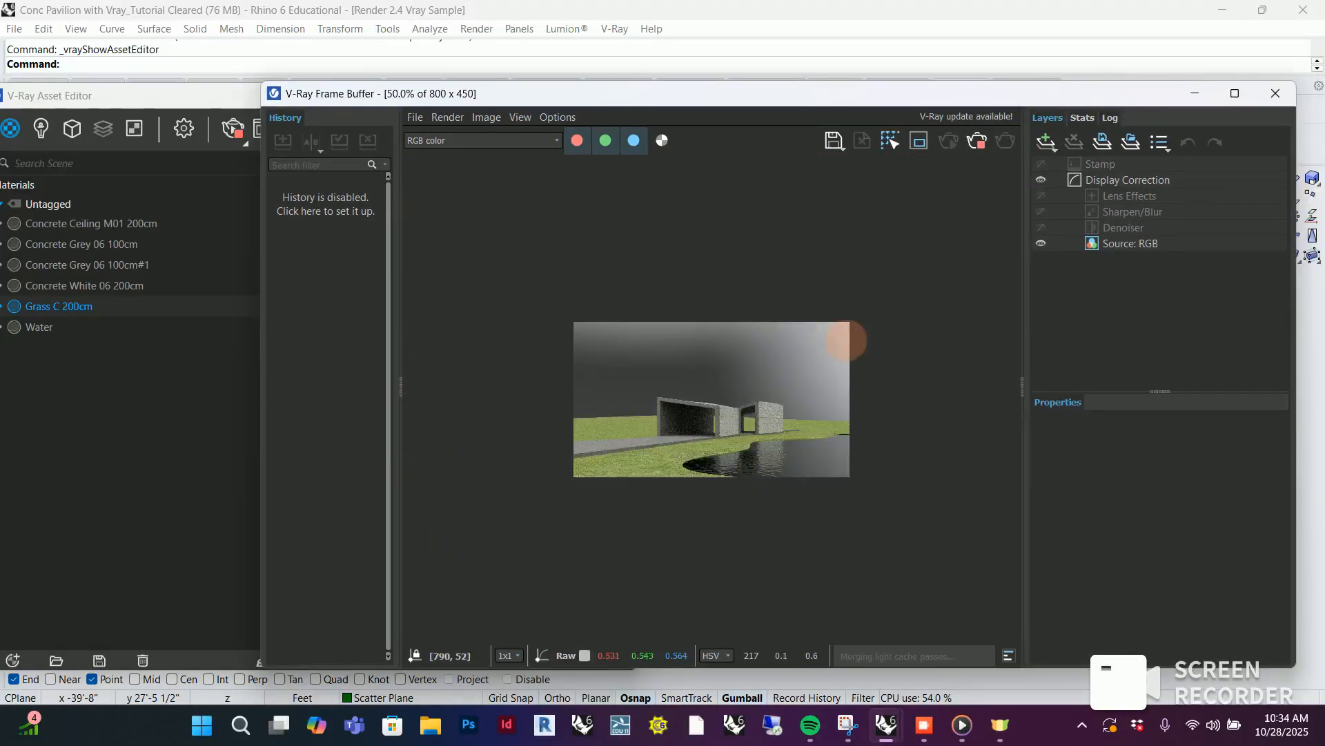
pyautogui.scroll(1, 674, 435)
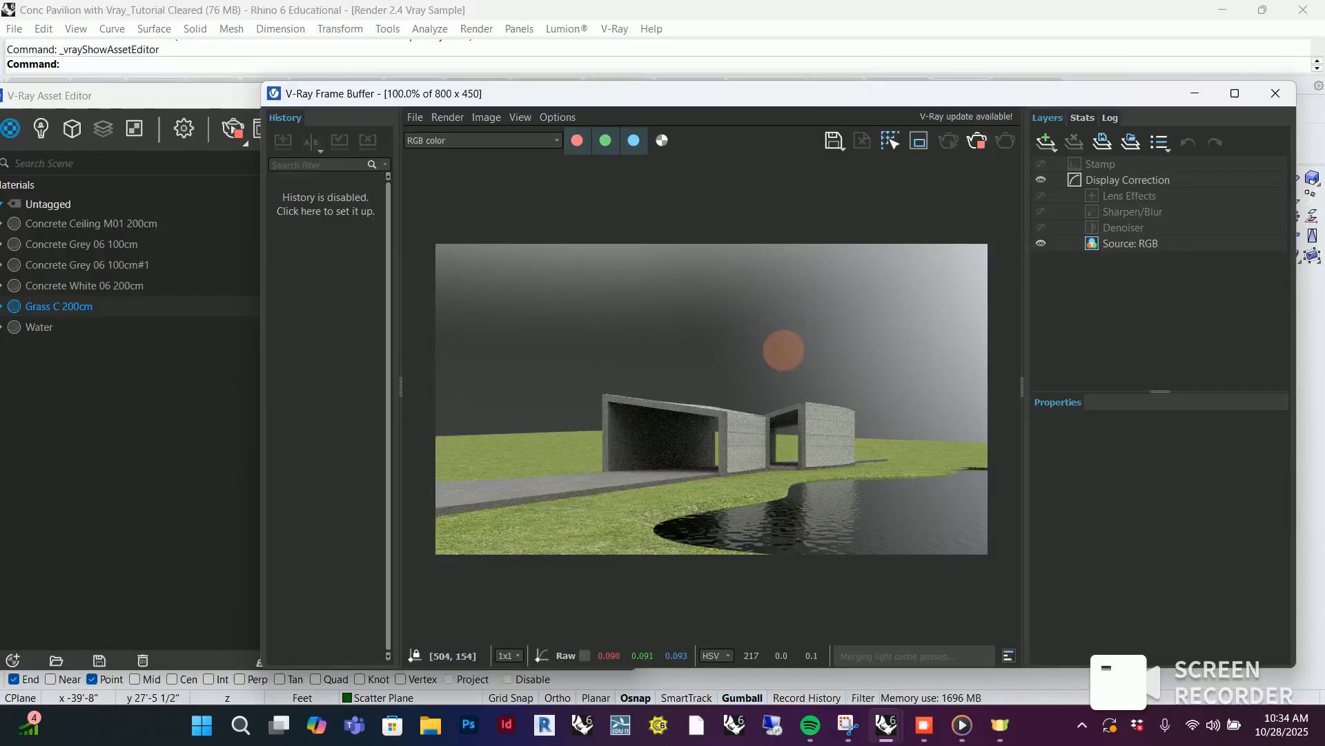
pyautogui.moveTo(1032, 98); pyautogui.dragTo(994, 94)
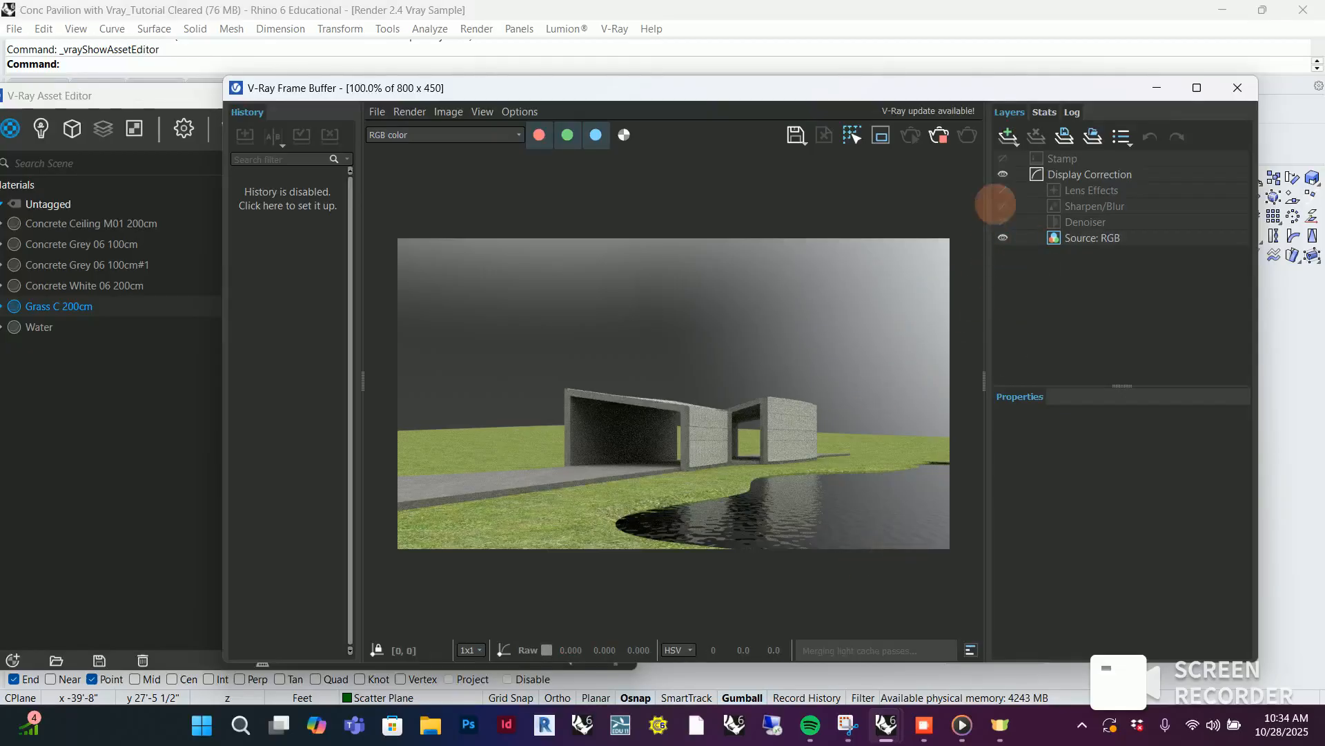
pyautogui.click(1157, 88)
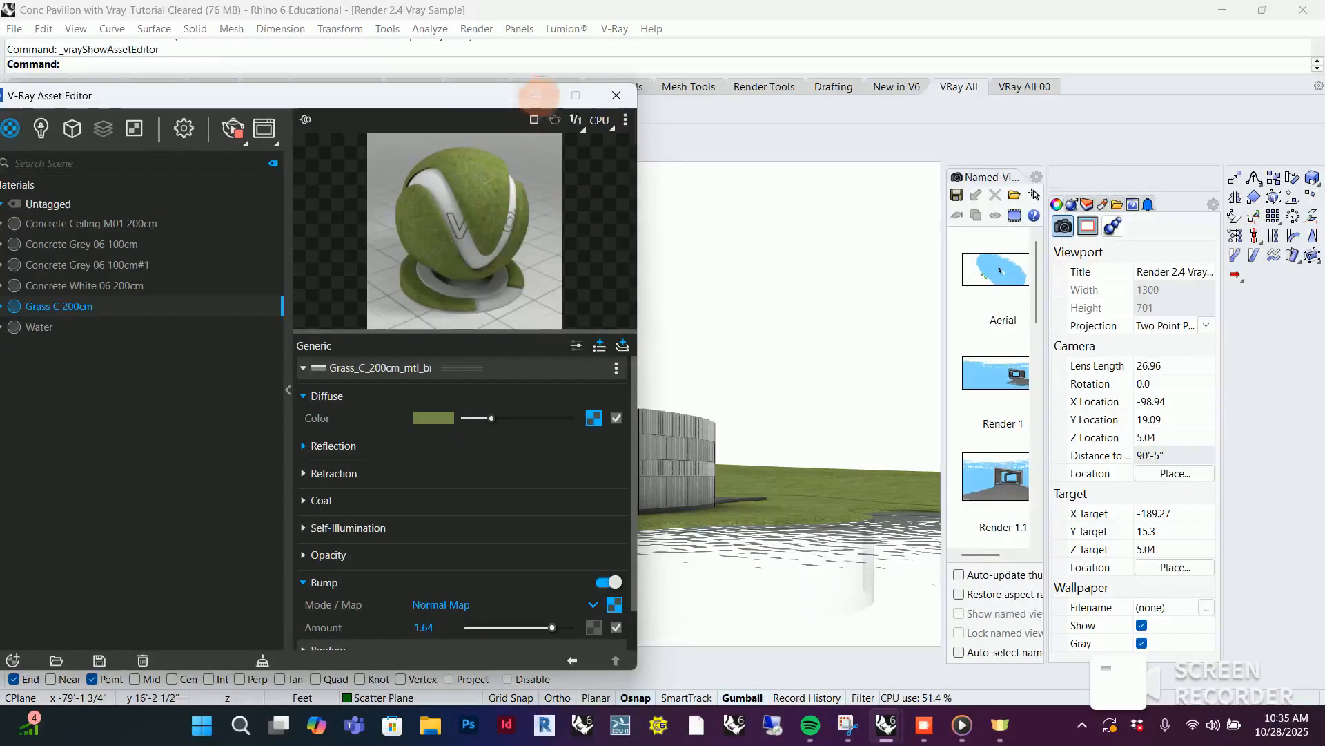
# Browse the evening HDRIs in the Chaos Cosmos library to find the Sunset 028 sky, and put the browser away
pyautogui.click(535, 95)
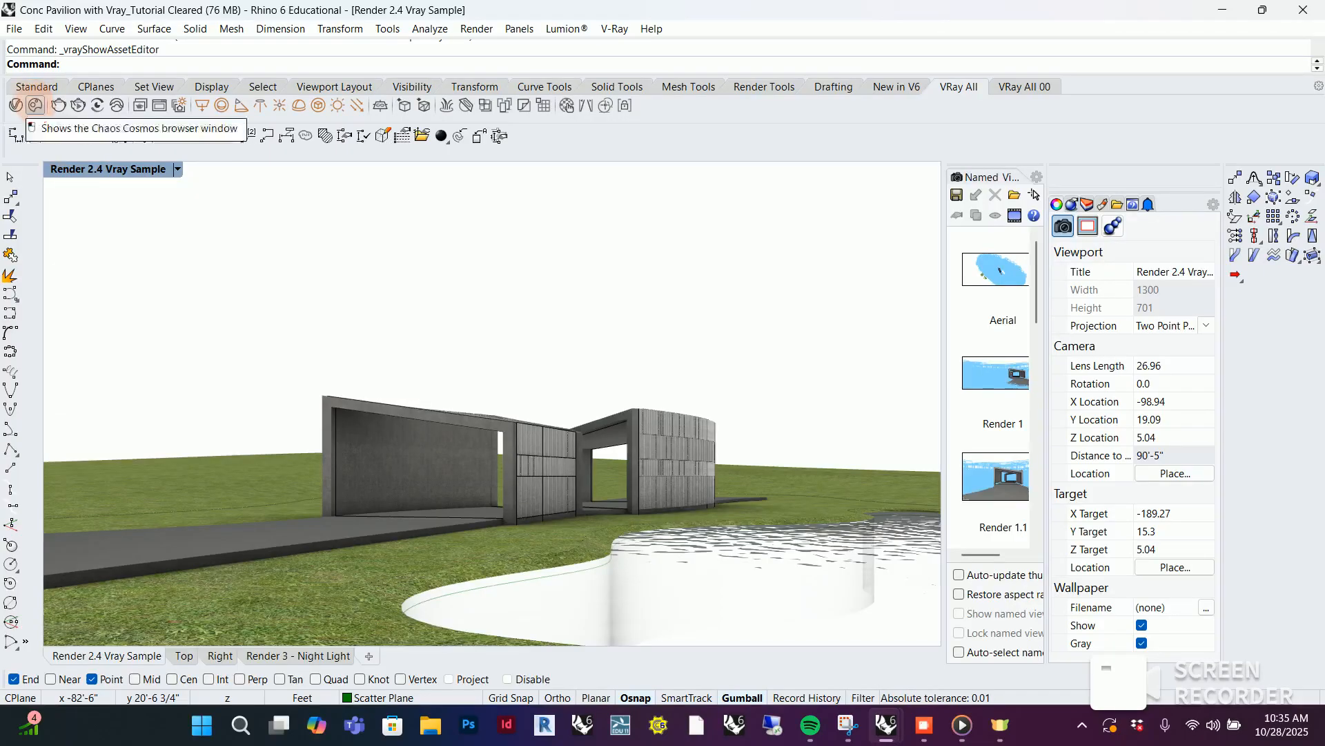
pyautogui.click(34, 104)
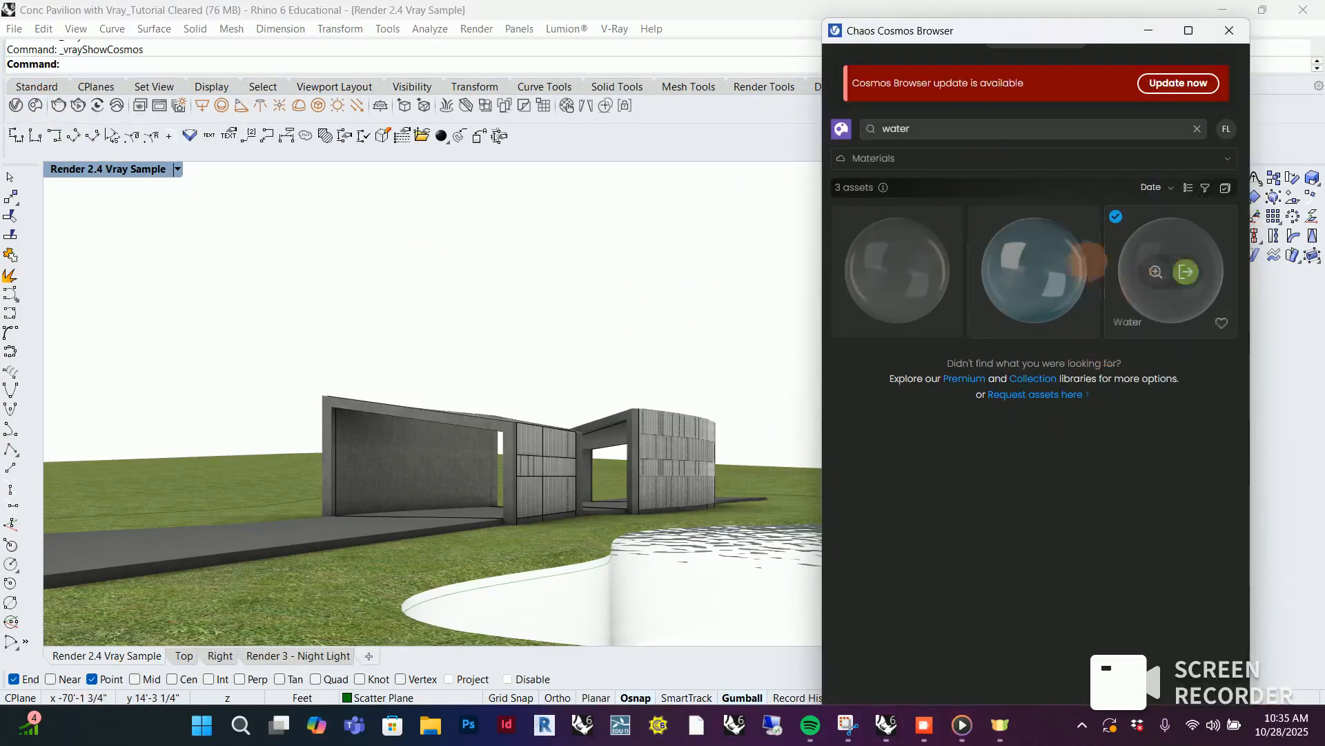
pyautogui.click(920, 129)
pyautogui.click(846, 159)
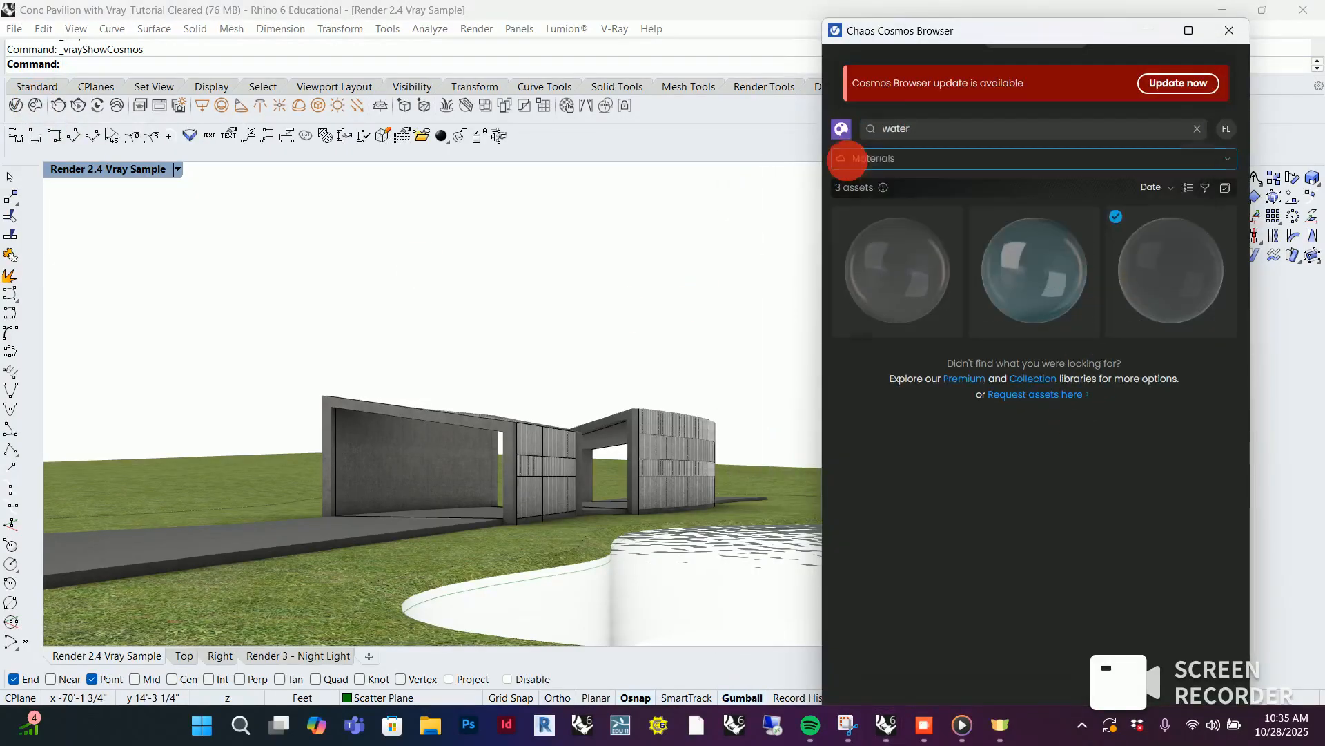
pyautogui.scroll(-1, 891, 466)
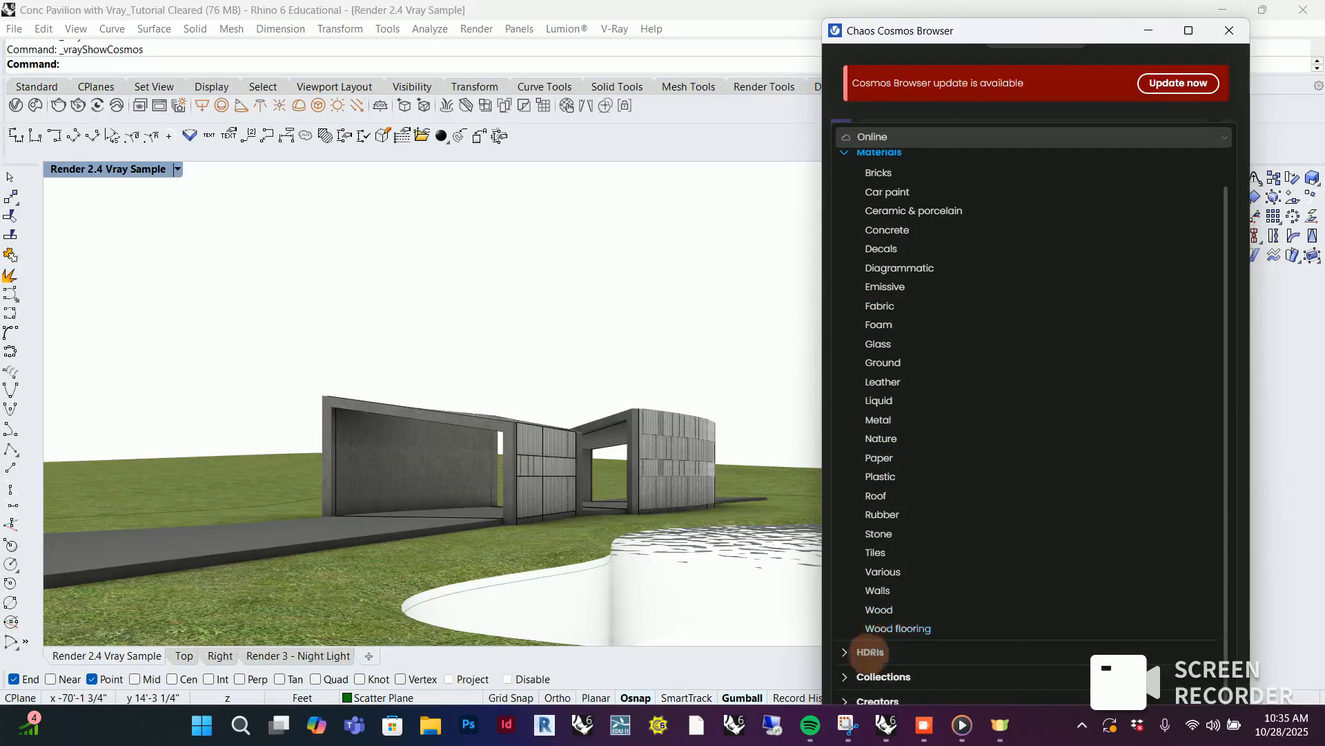
pyautogui.click(870, 653)
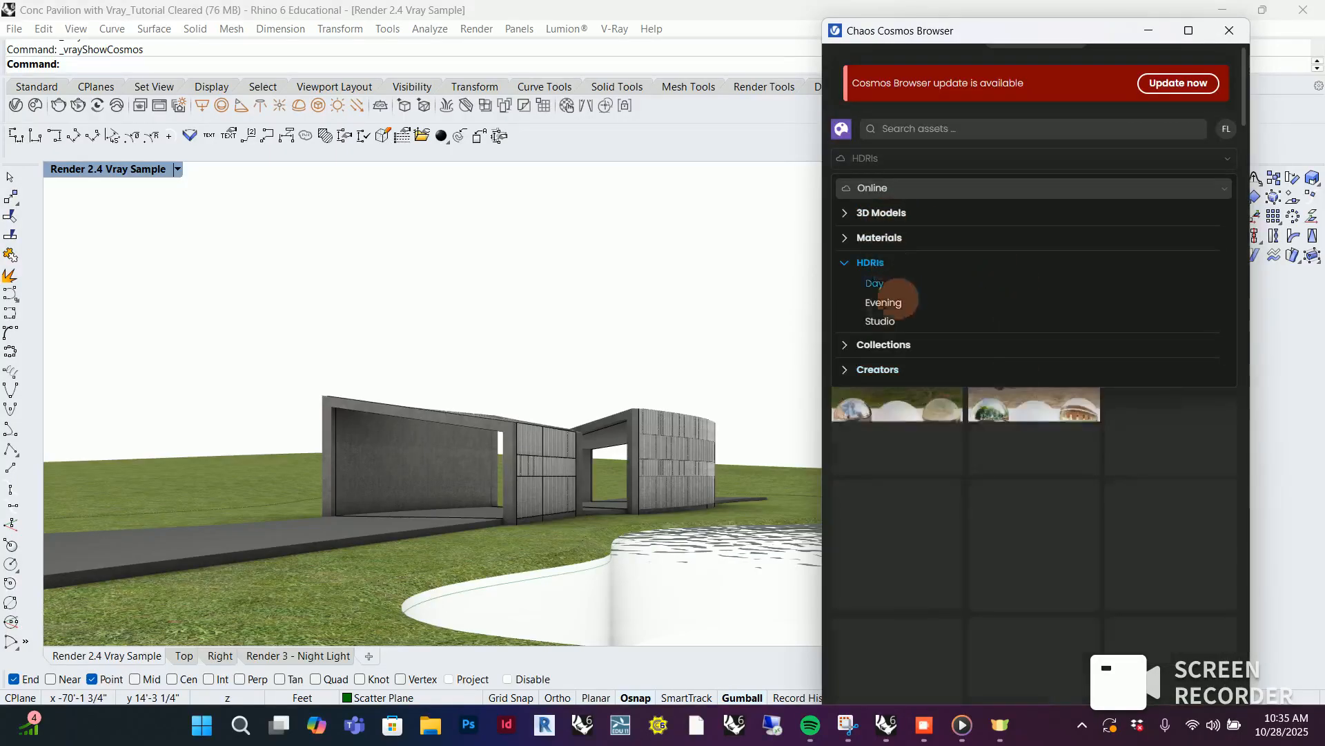
pyautogui.click(884, 302)
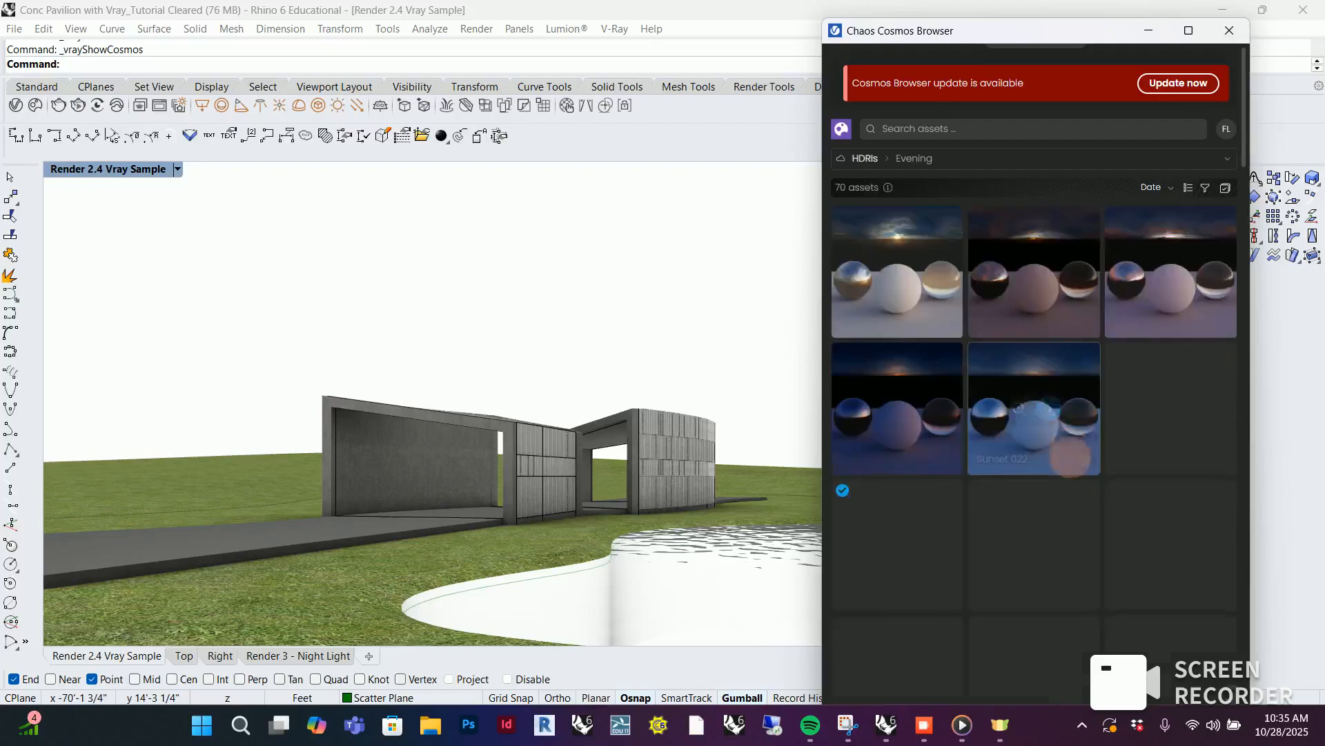
pyautogui.scroll(-3, 1063, 328)
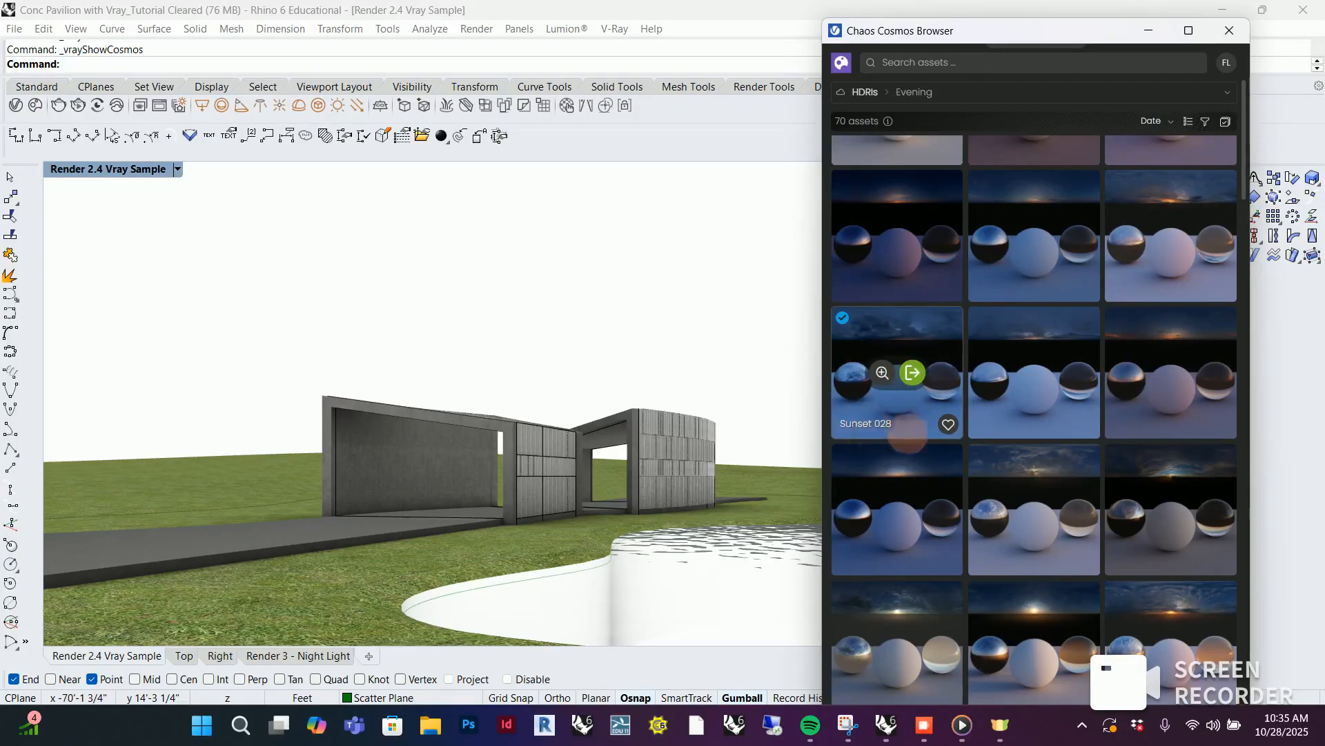
pyautogui.click(1165, 57)
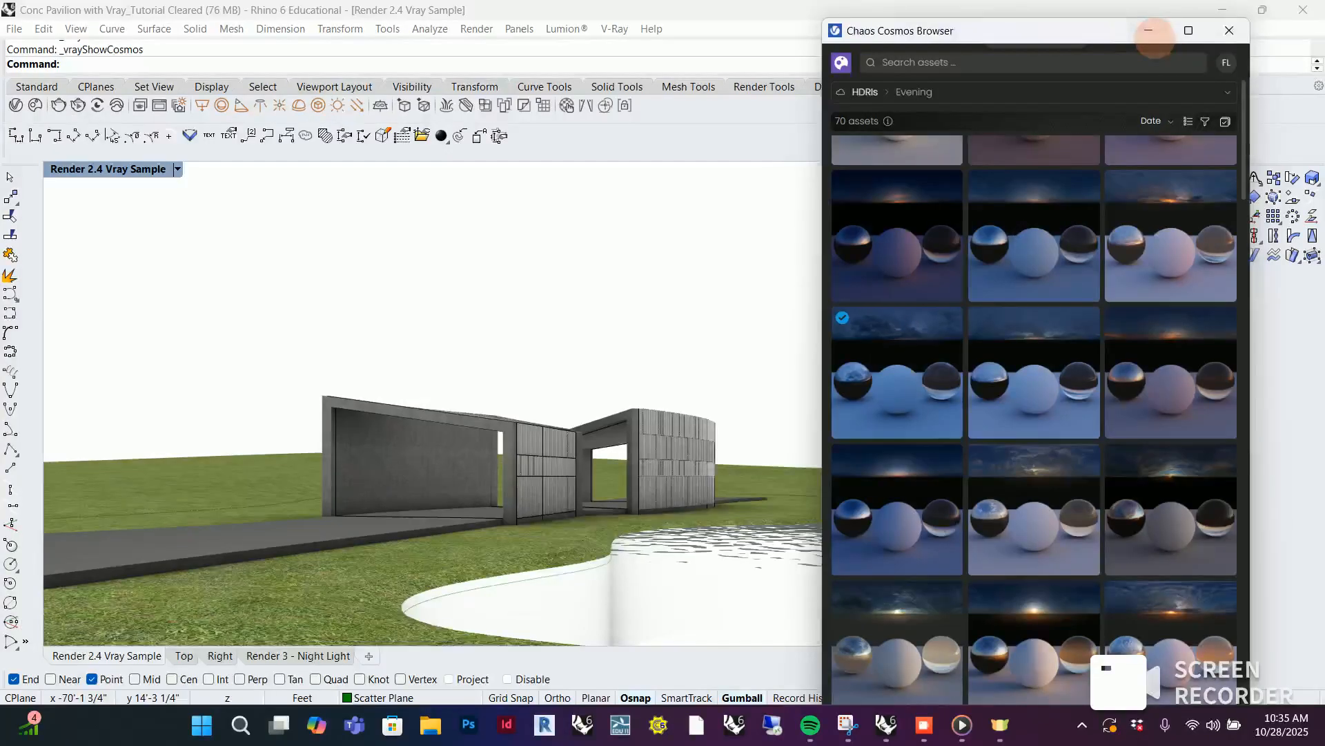
pyautogui.click(1150, 32)
pyautogui.click(35, 104)
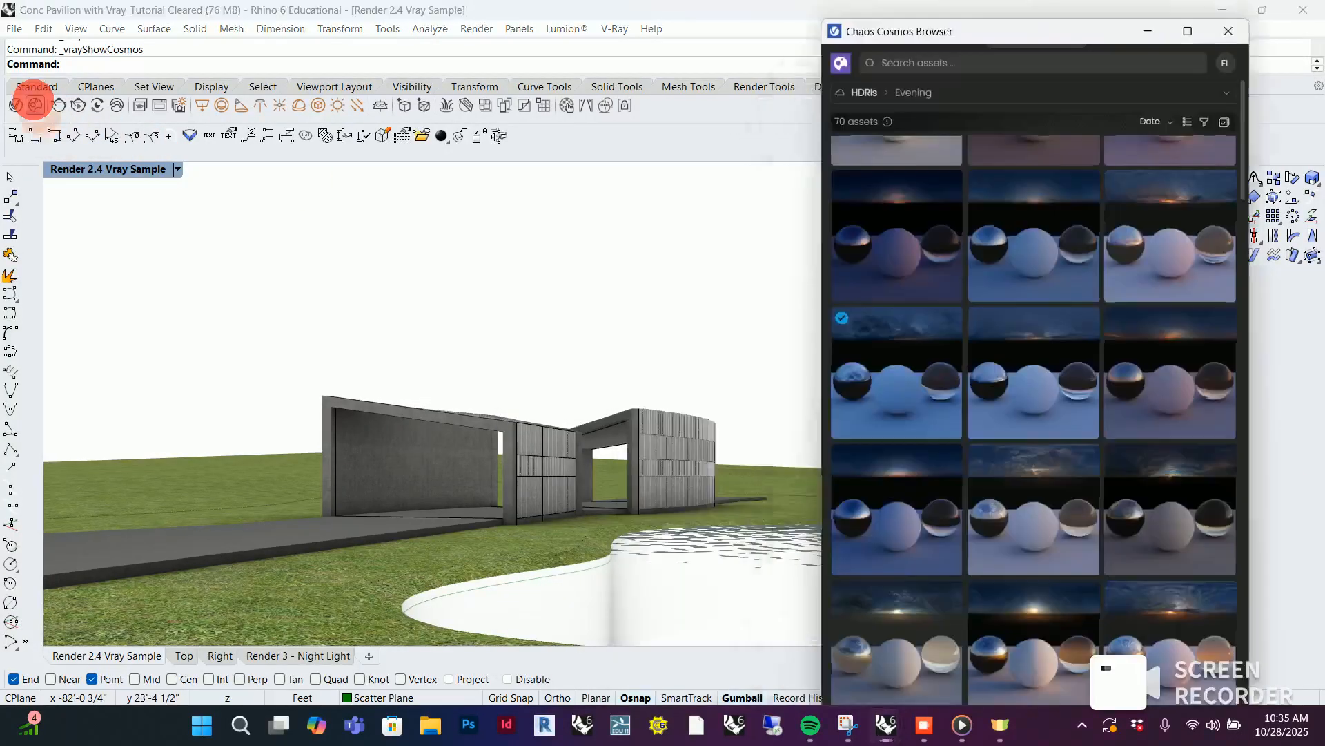
pyautogui.click(1167, 32)
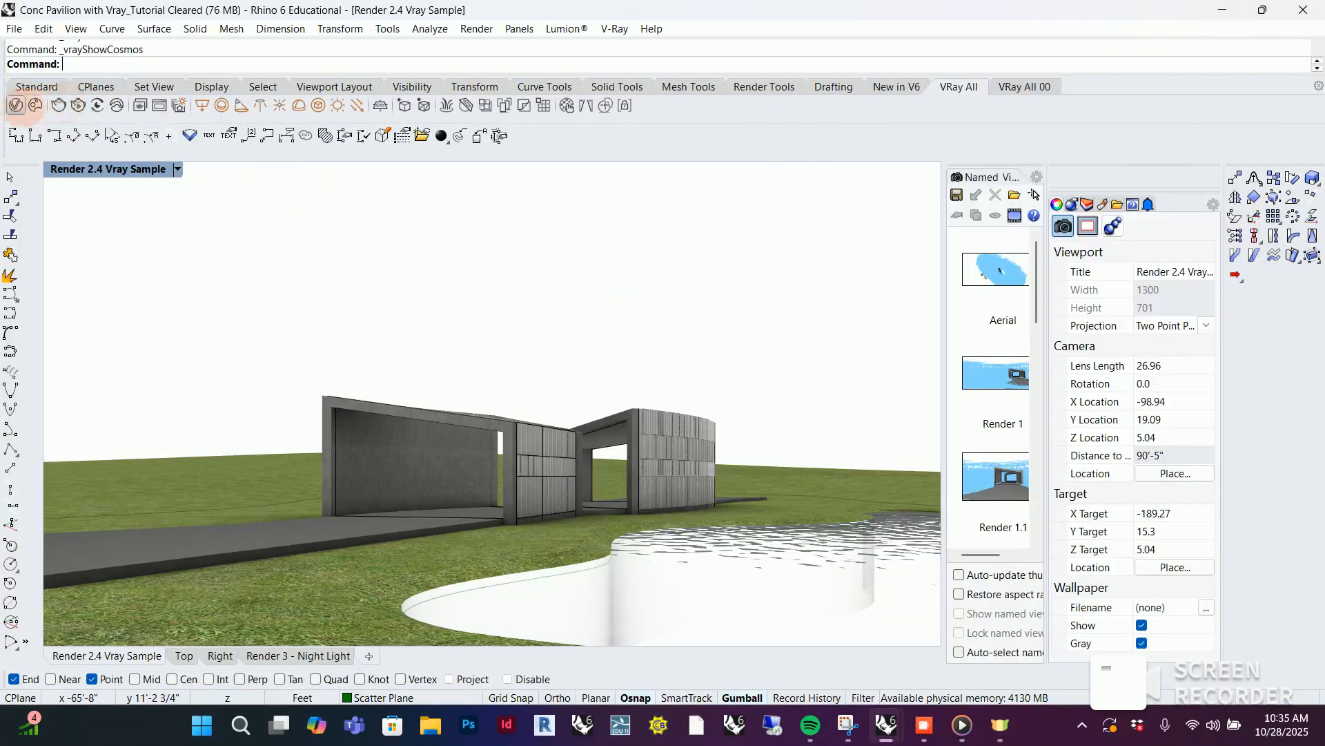
# Check the settings of the Sunset 028 bitmap among the scene's V-Ray textures
pyautogui.click(15, 105)
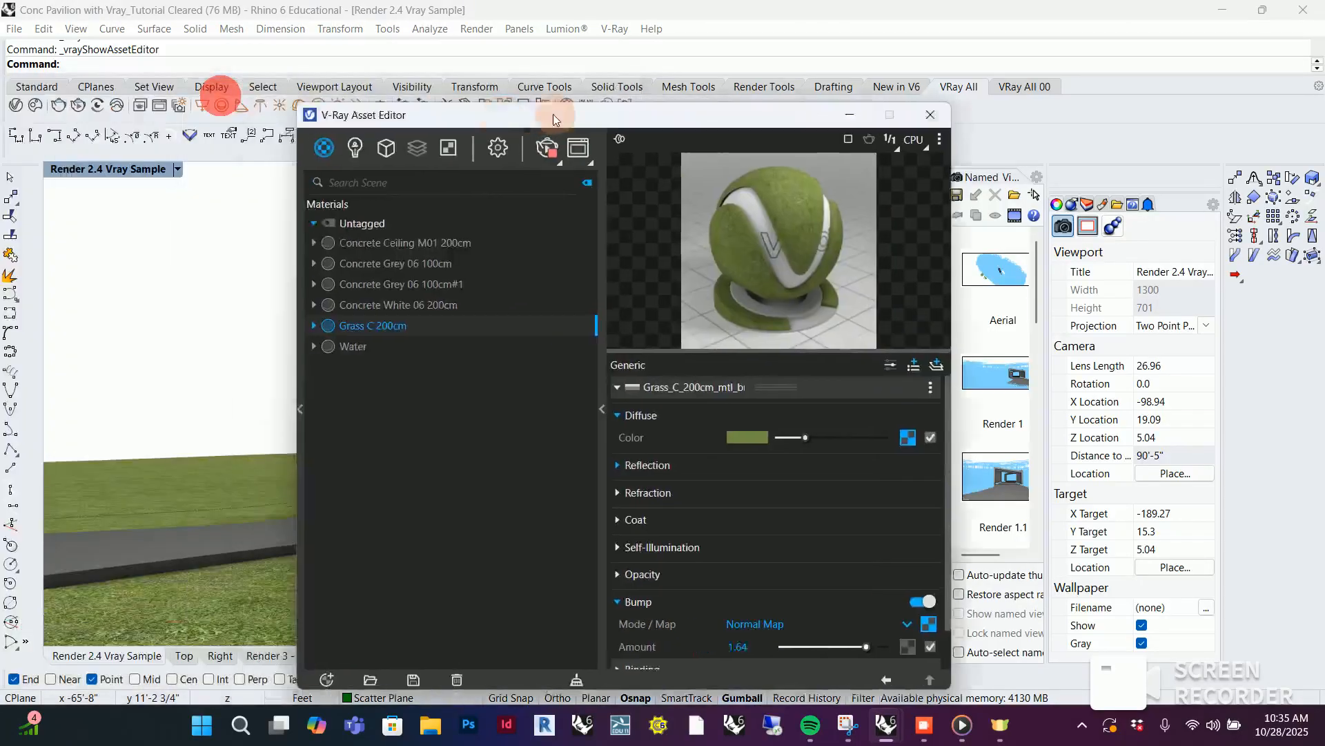
pyautogui.click(482, 145)
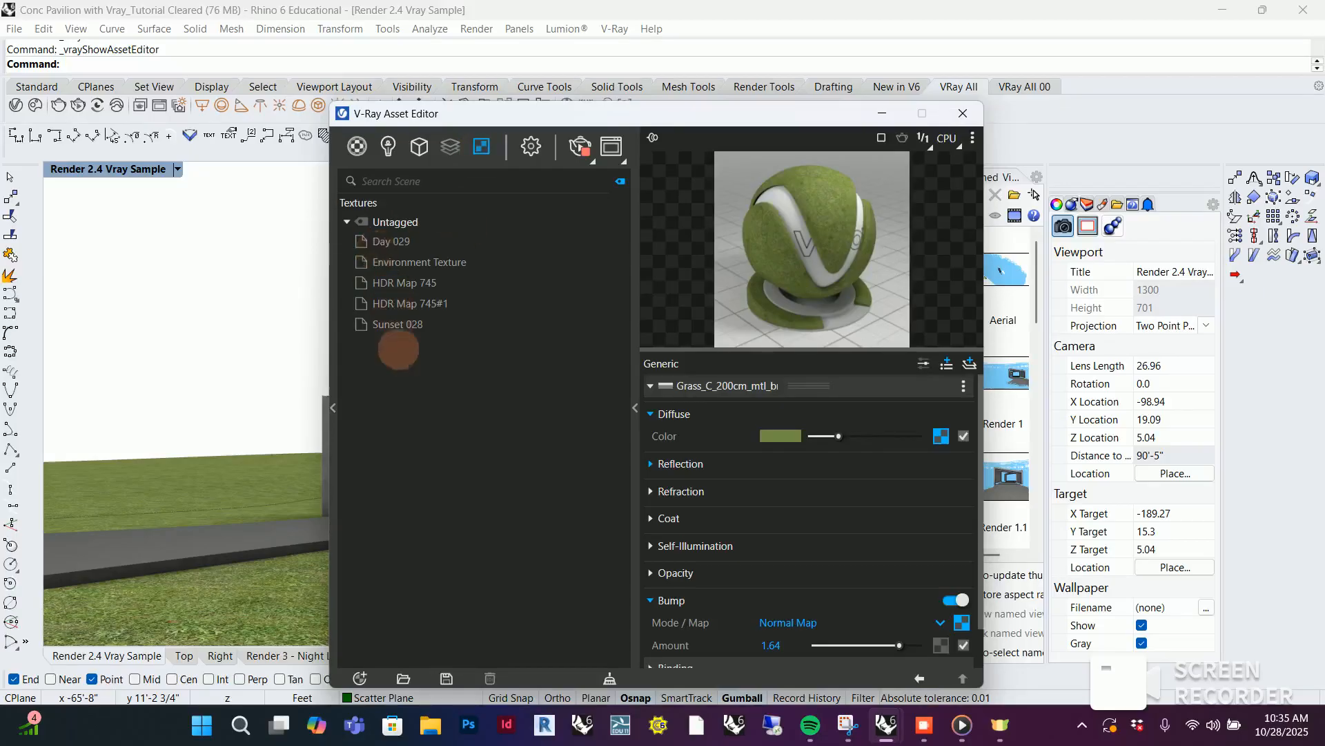
pyautogui.click(398, 324)
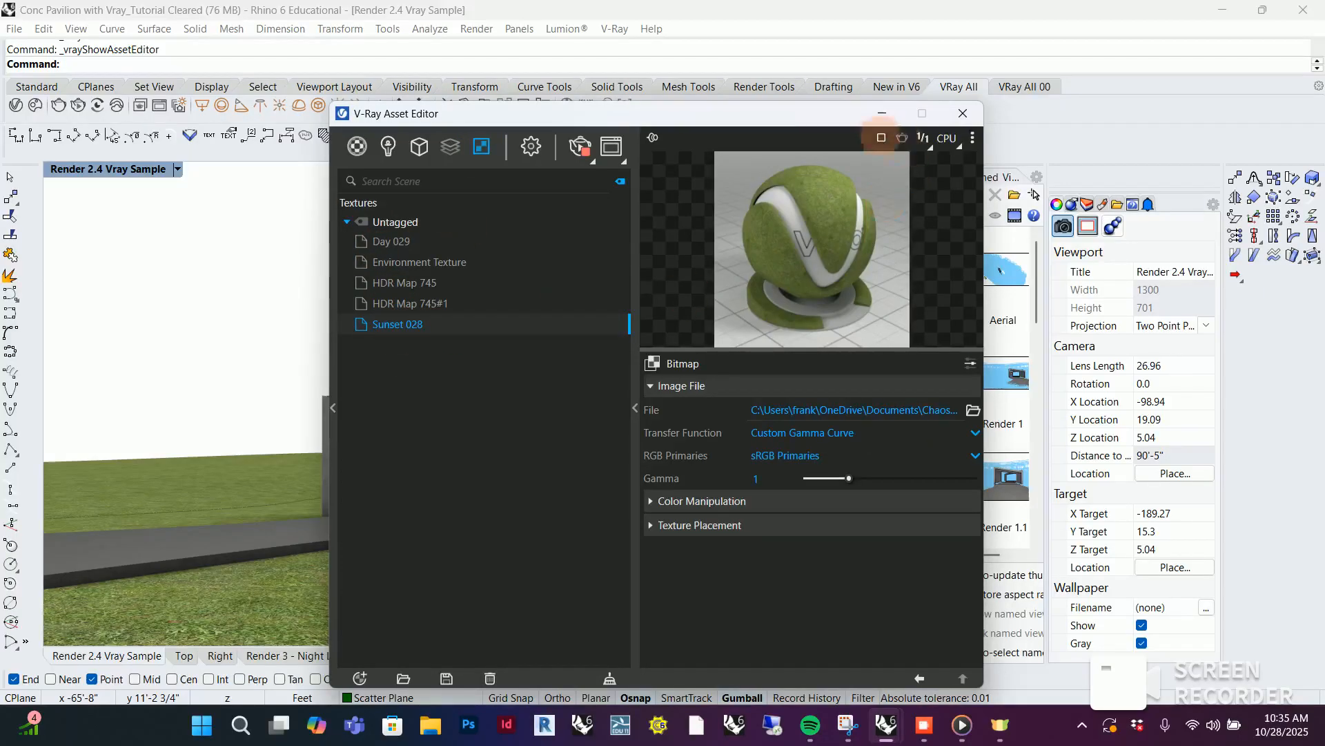
pyautogui.click(883, 112)
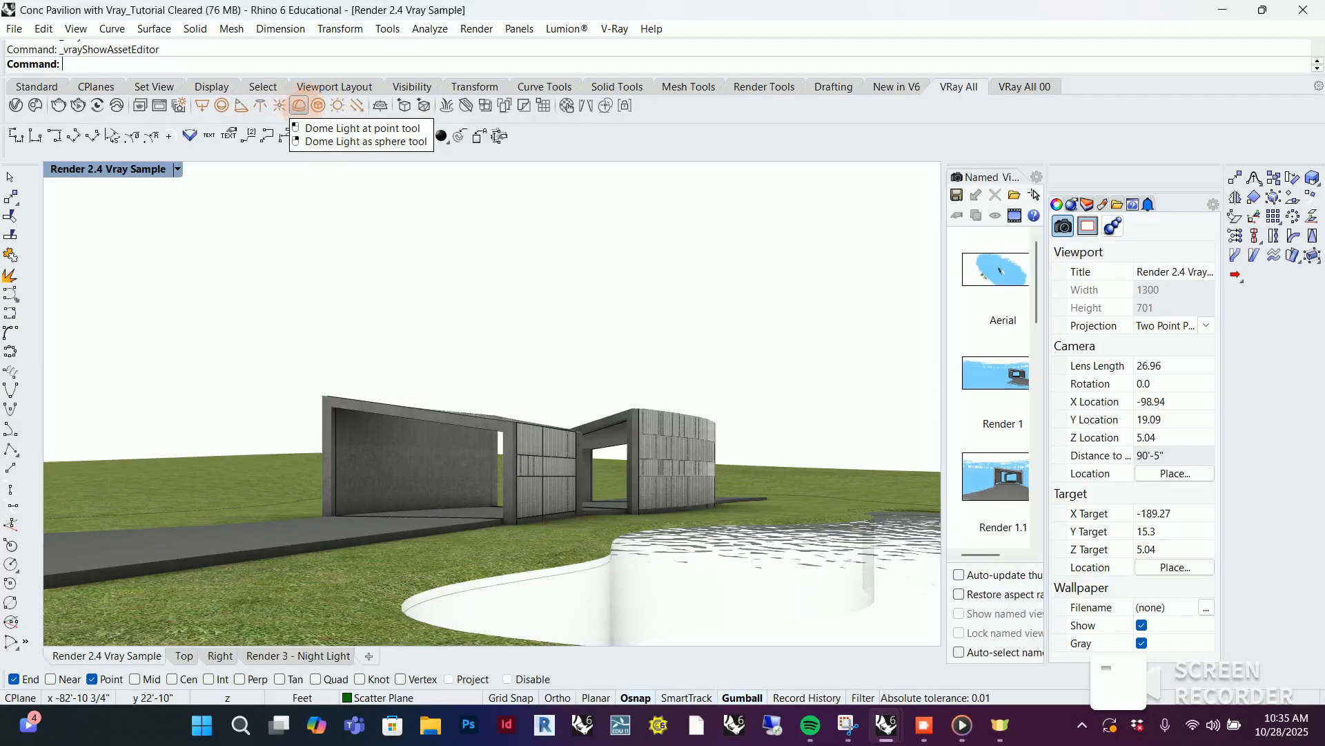
# Place a V-Ray dome light at a point on the path beside the pavilion, without loading a texture file
pyautogui.click(299, 105)
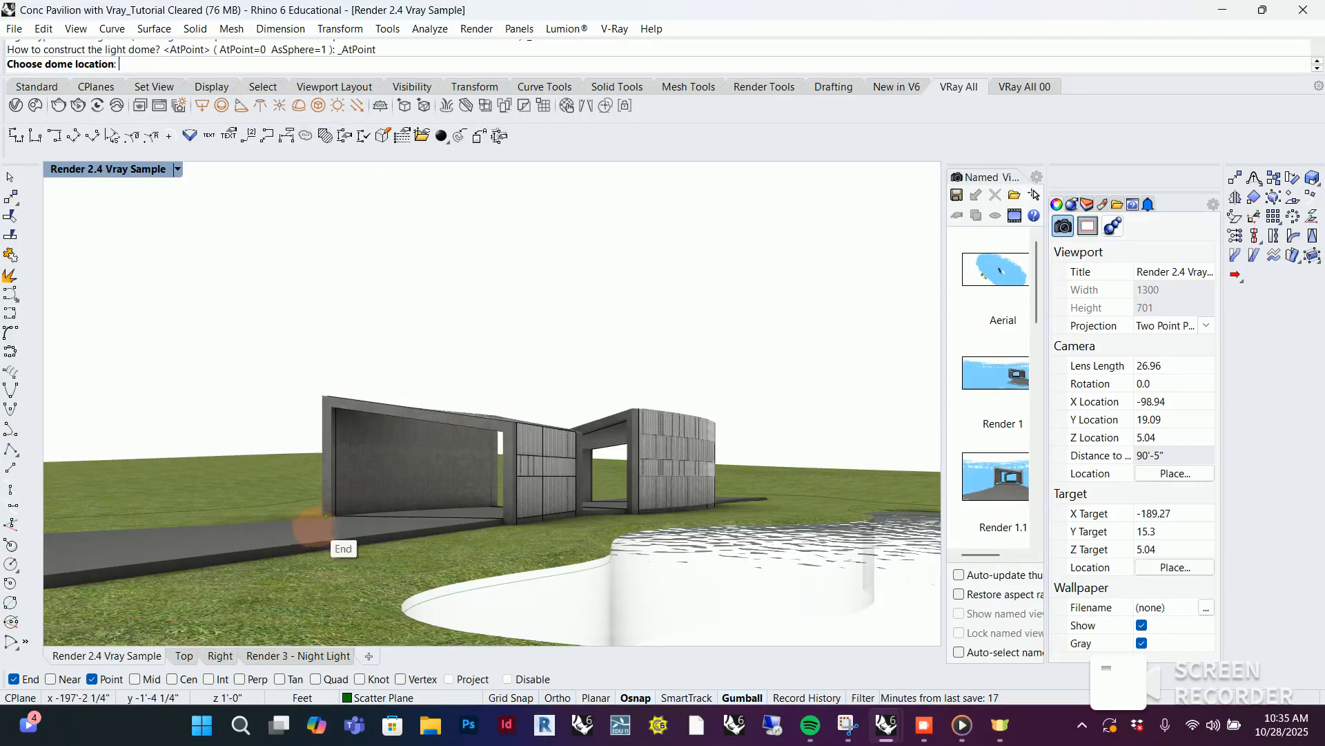
pyautogui.click(296, 531)
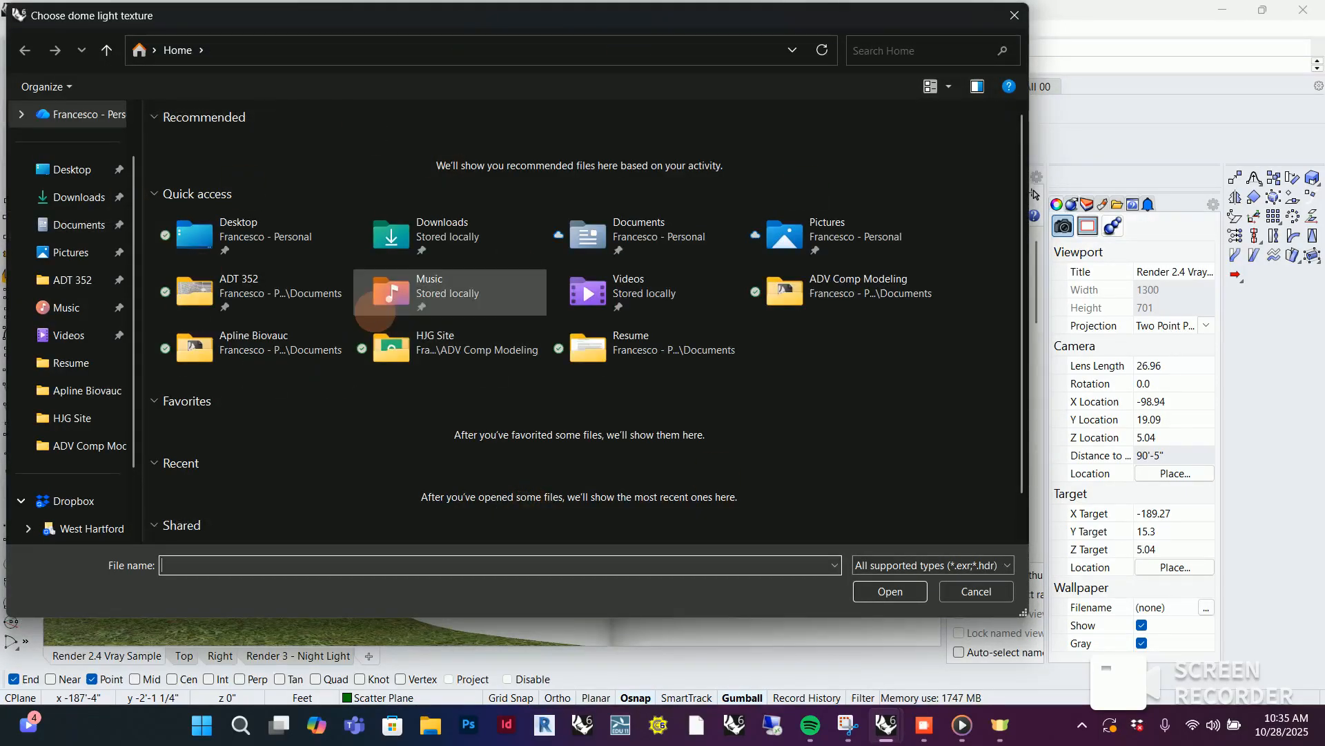
pyautogui.click(988, 589)
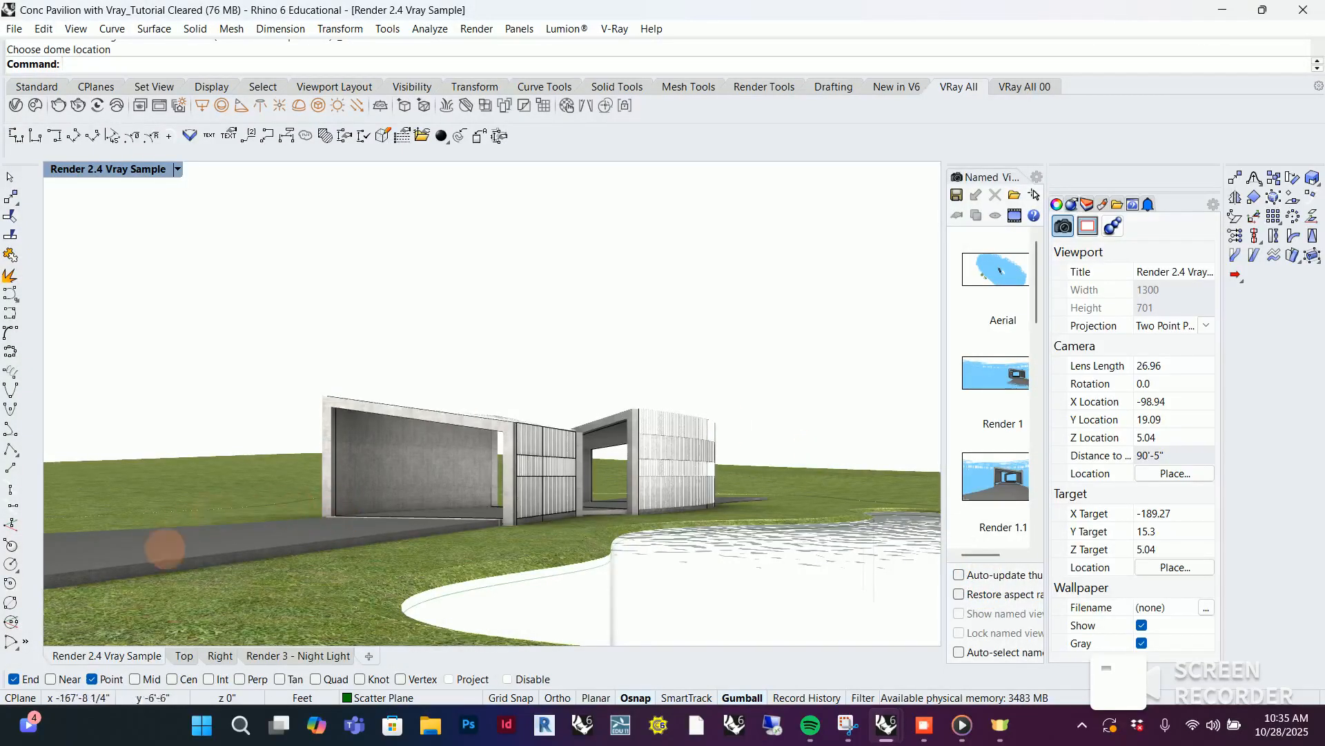
# Assign the Sunset 028 texture as an instance to the dome light's Color/Texture HDR slot
pyautogui.click(35, 135)
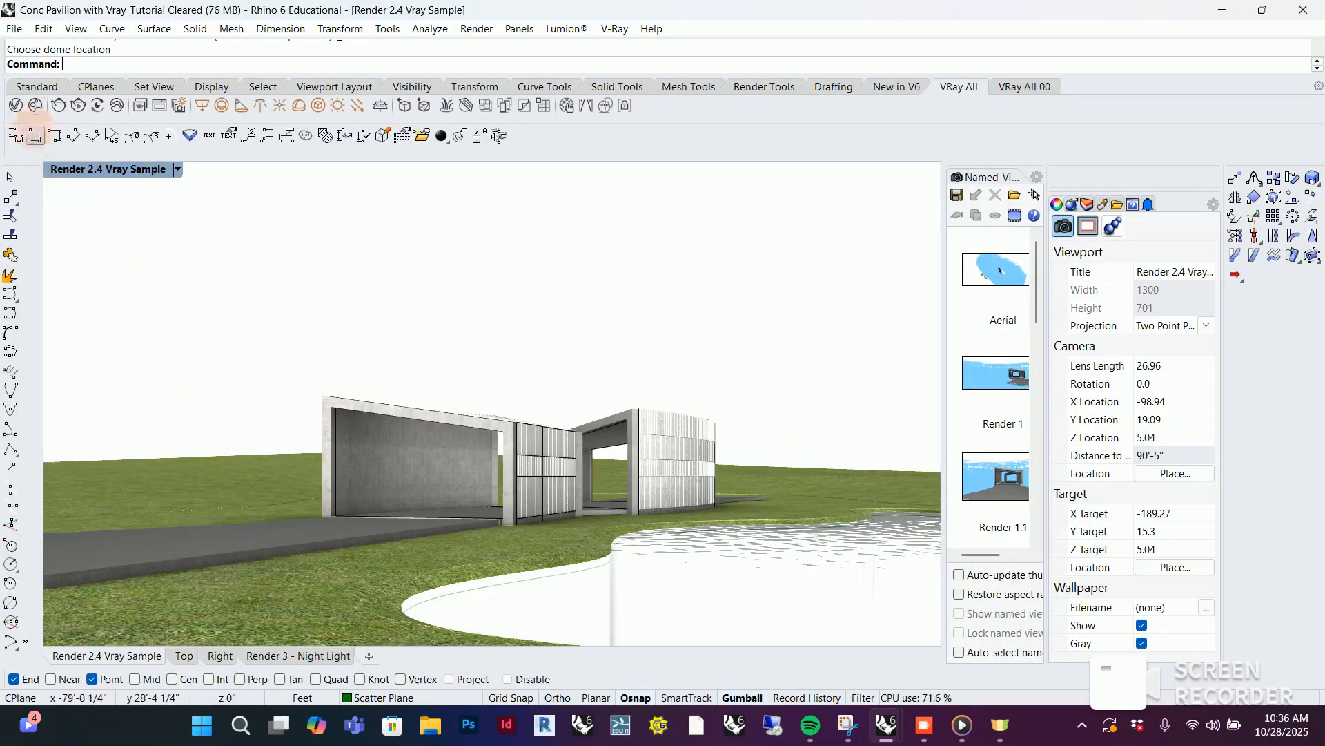
pyautogui.click(15, 104)
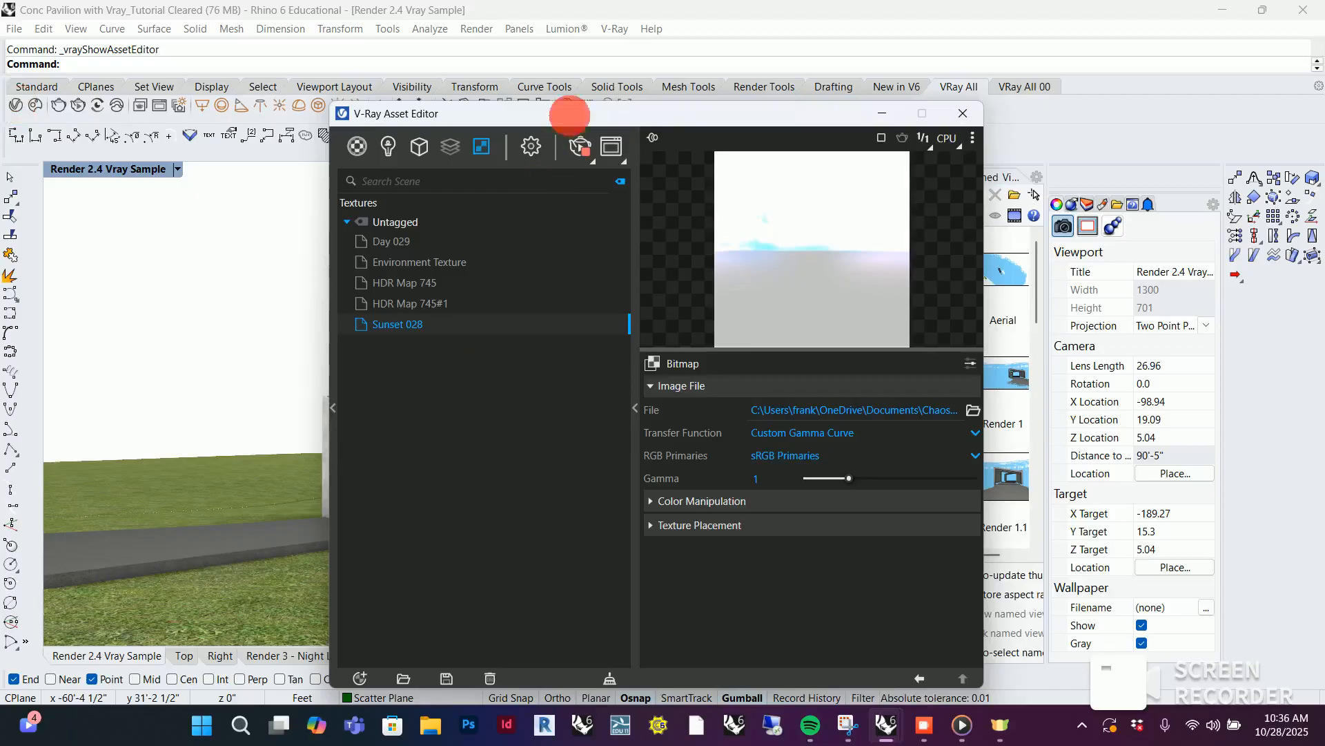
pyautogui.click(372, 107)
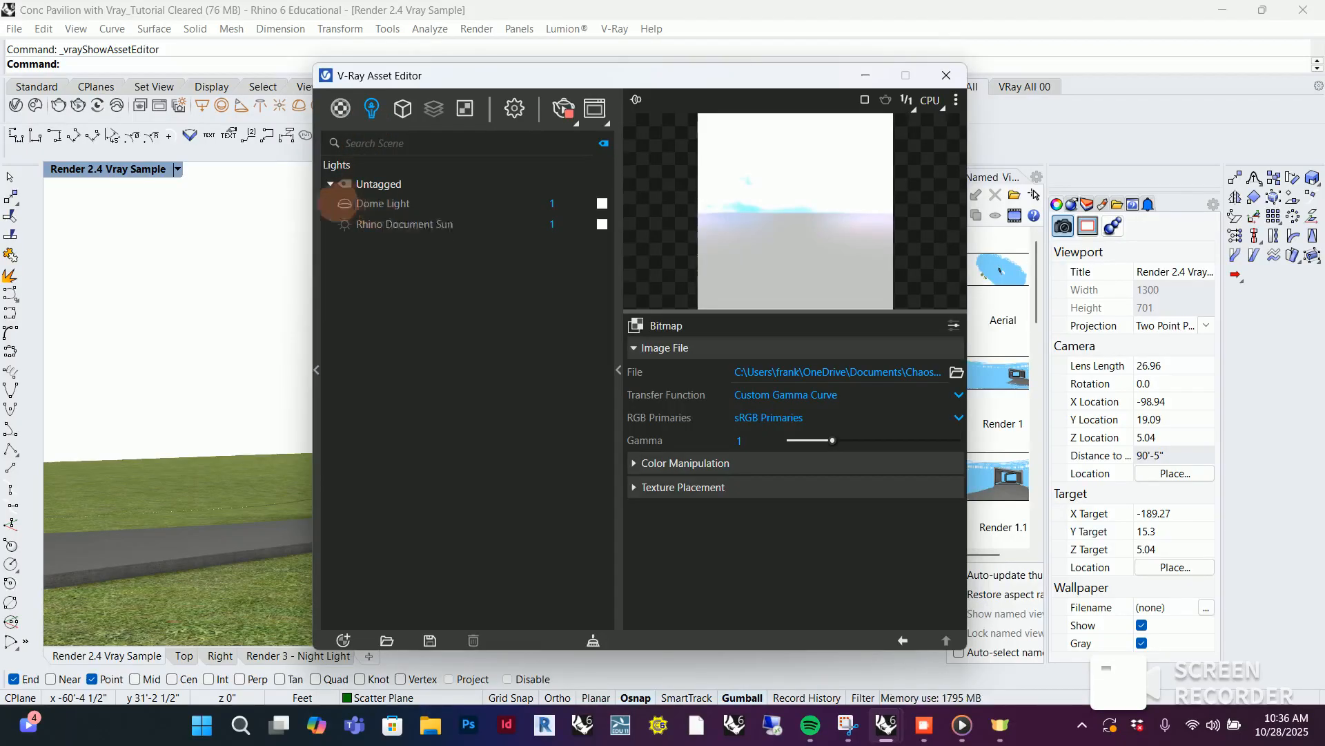
pyautogui.click(366, 204)
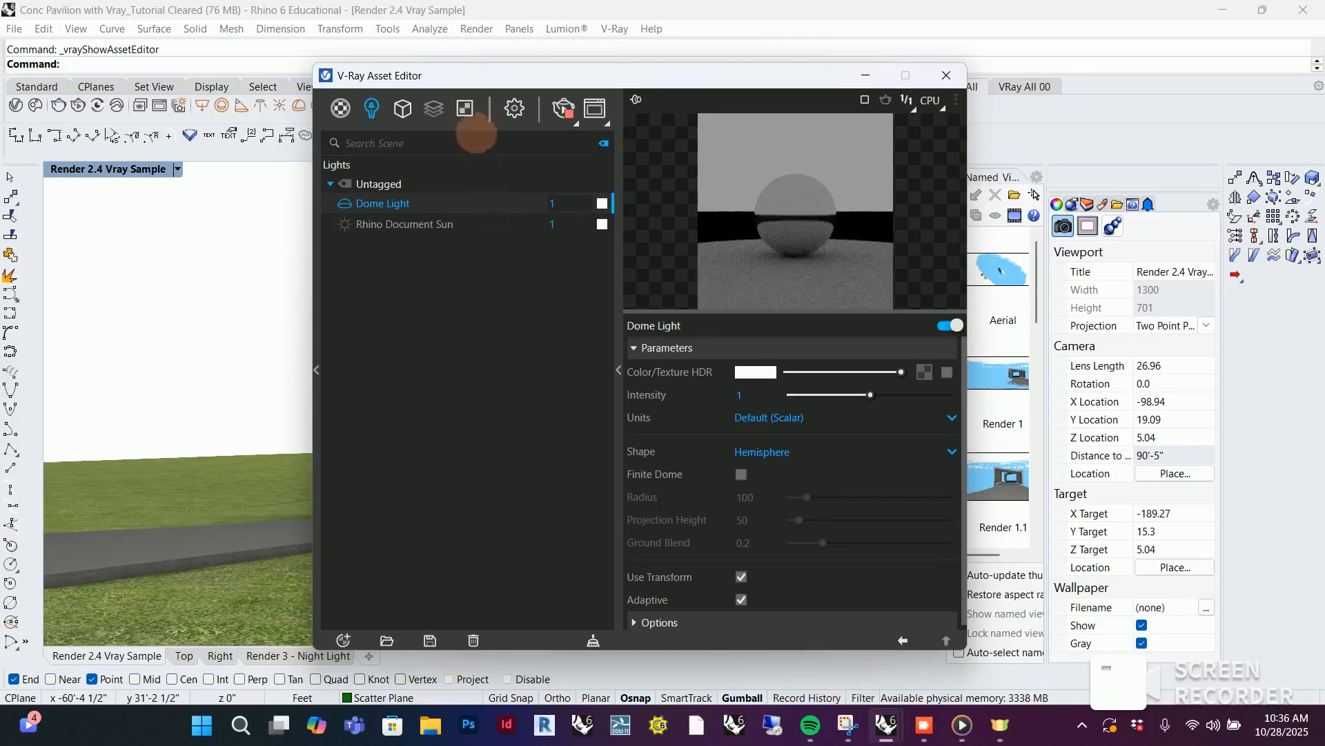
pyautogui.click(465, 108)
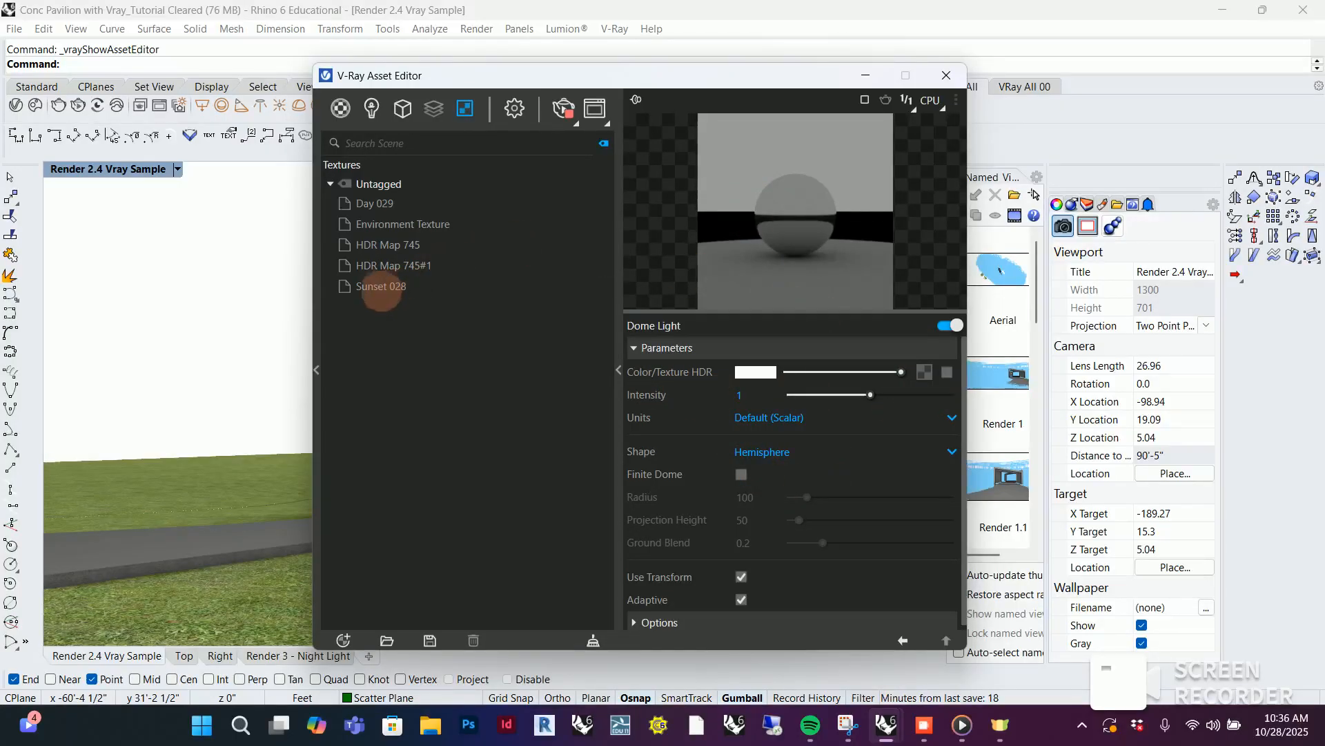
pyautogui.moveTo(380, 290); pyautogui.dragTo(939, 378)
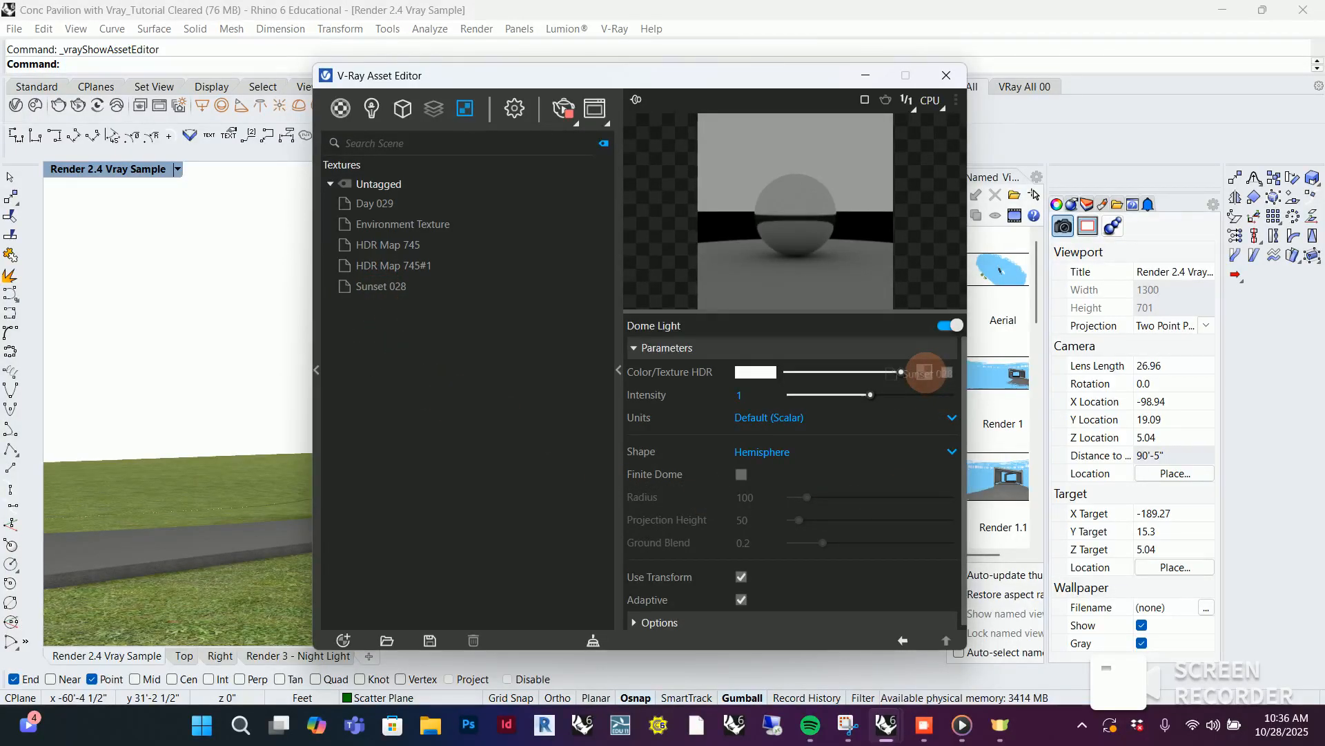
pyautogui.moveTo(925, 373); pyautogui.dragTo(925, 374)
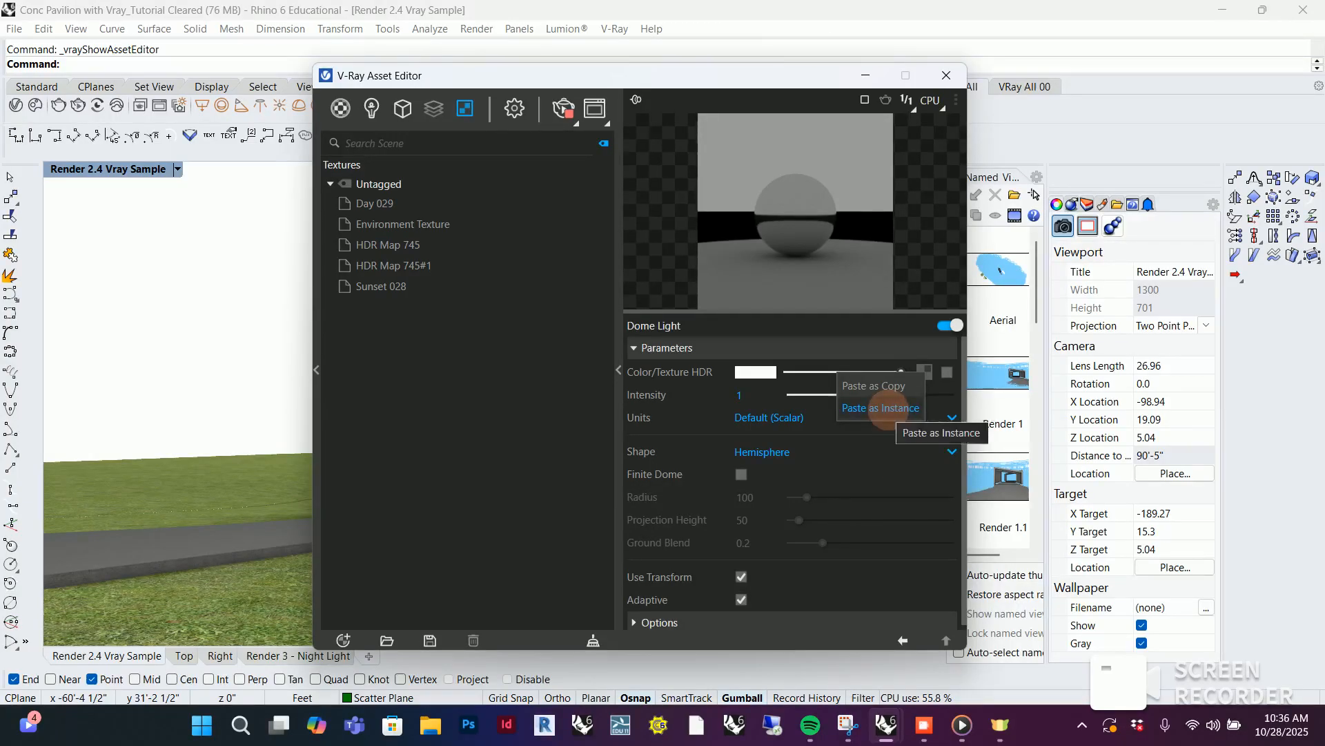
pyautogui.click(887, 408)
pyautogui.click(946, 371)
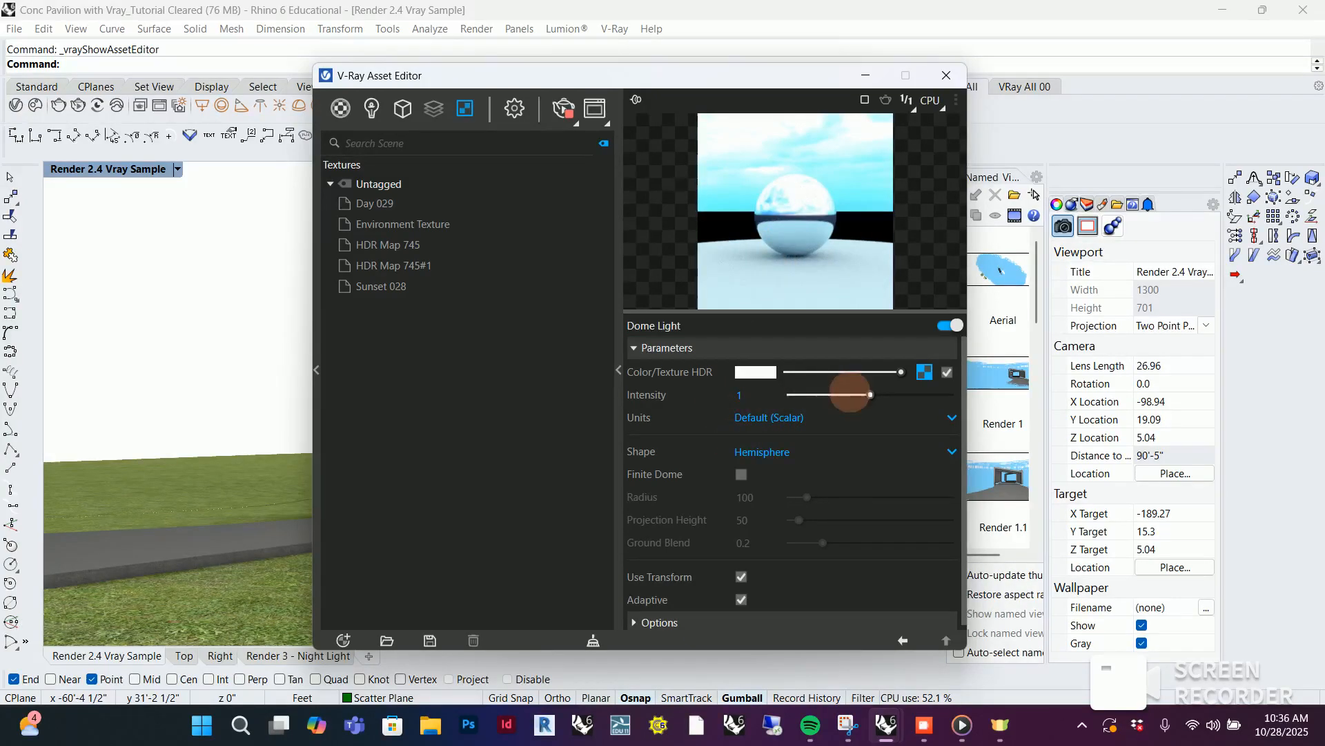
# Set the dome light's intensity to 0.3 and check the sky lighting in the render
pyautogui.click(749, 395)
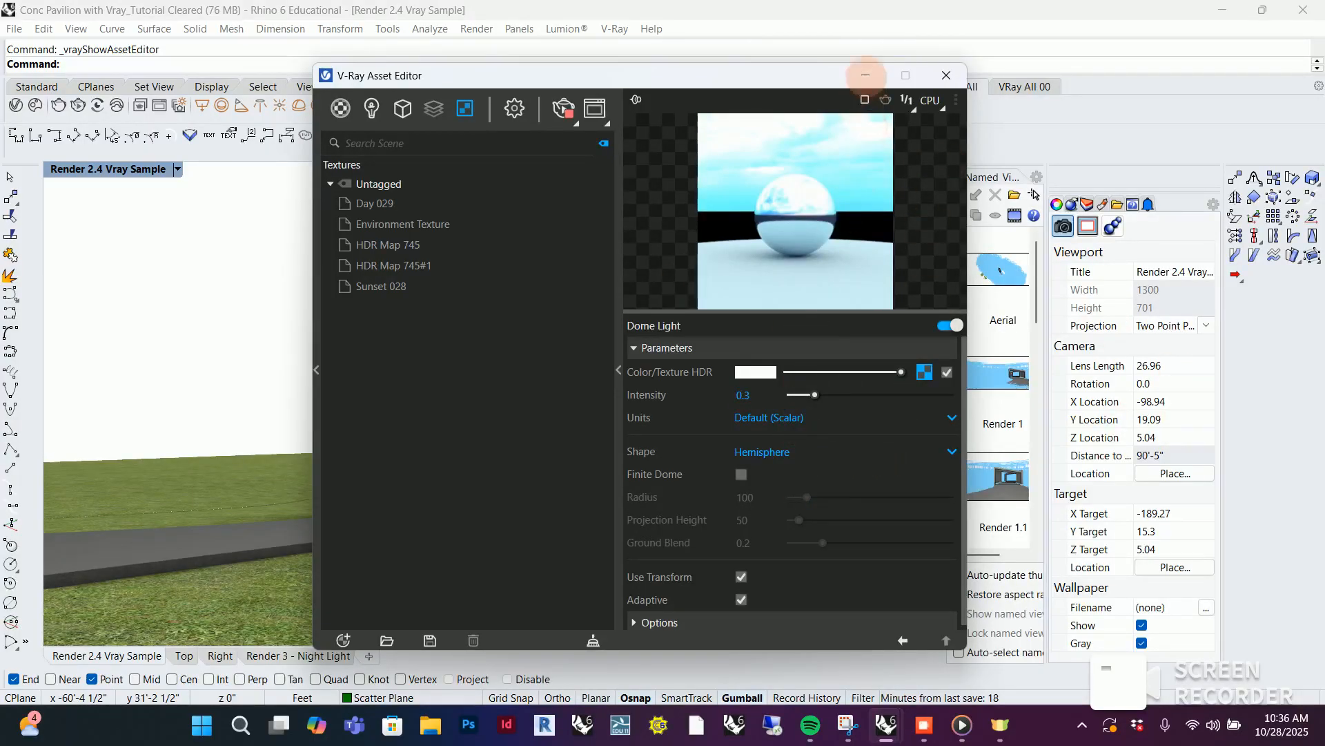
pyautogui.click(866, 75)
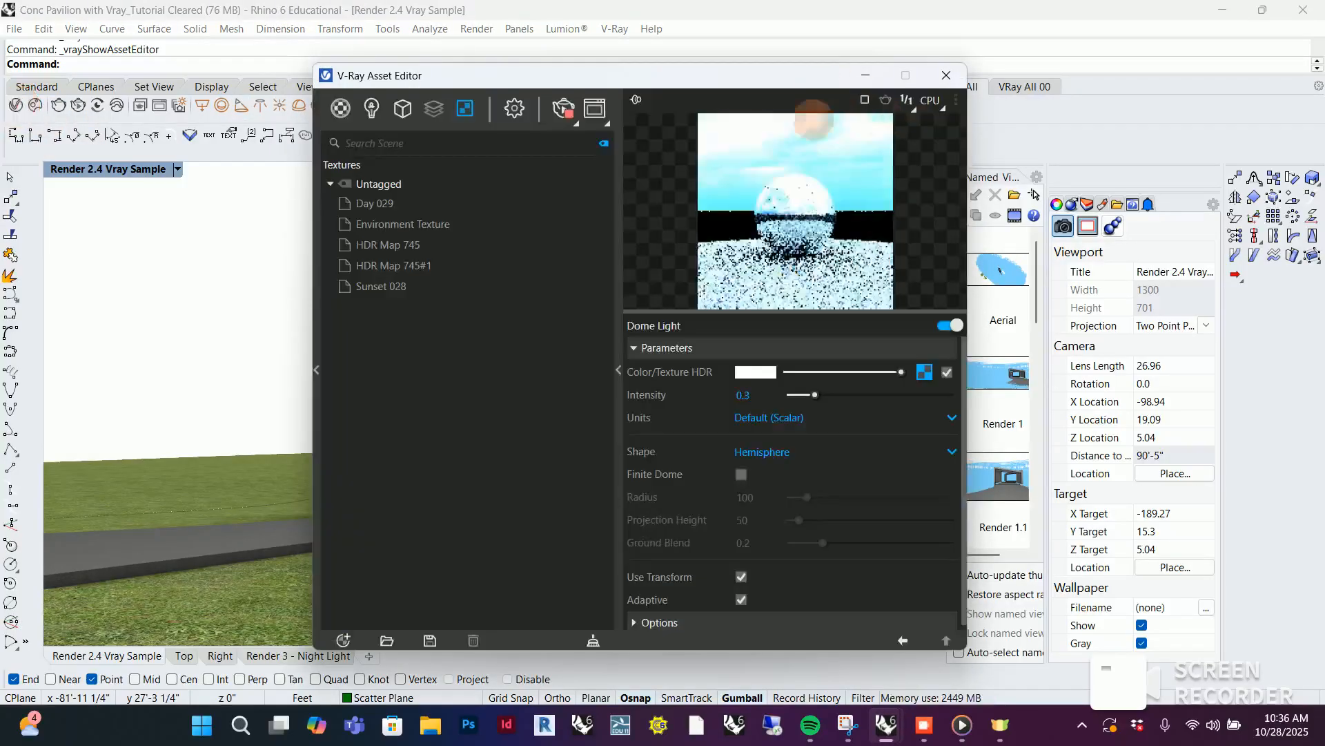
pyautogui.click(594, 107)
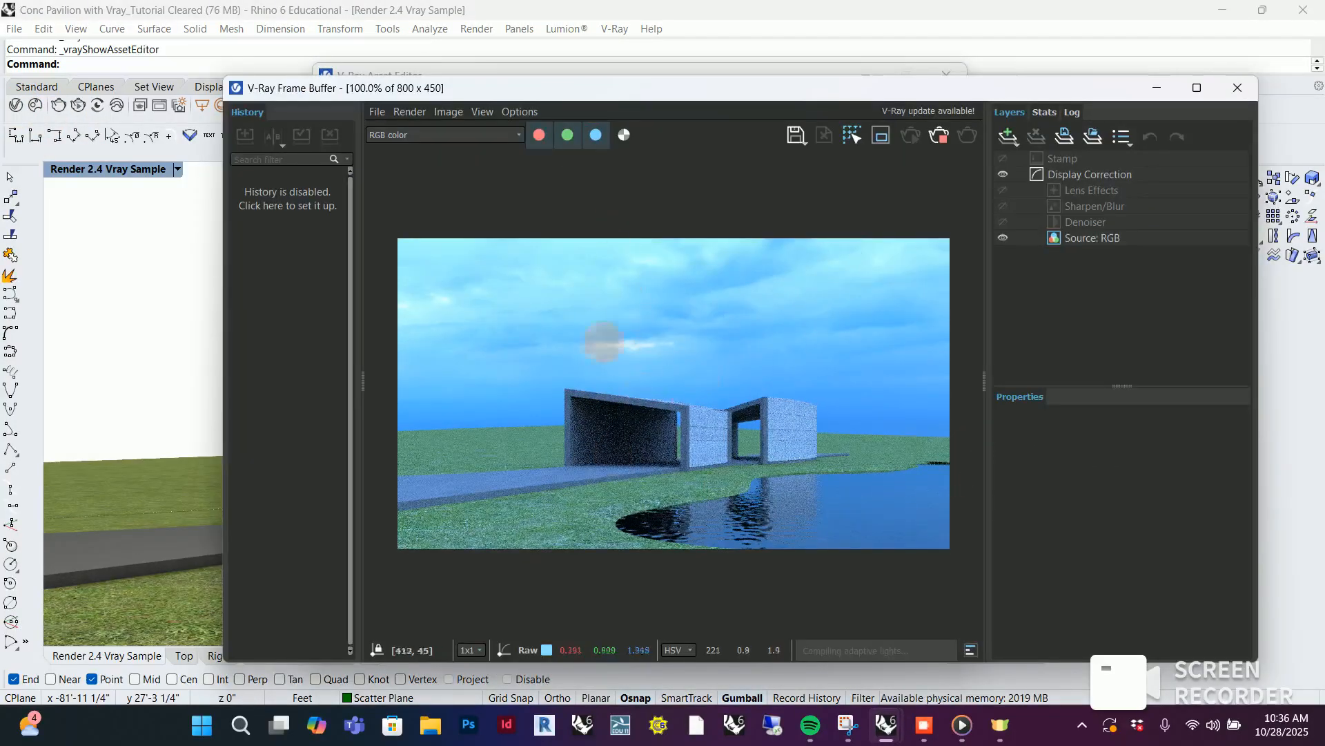
pyautogui.click(690, 584)
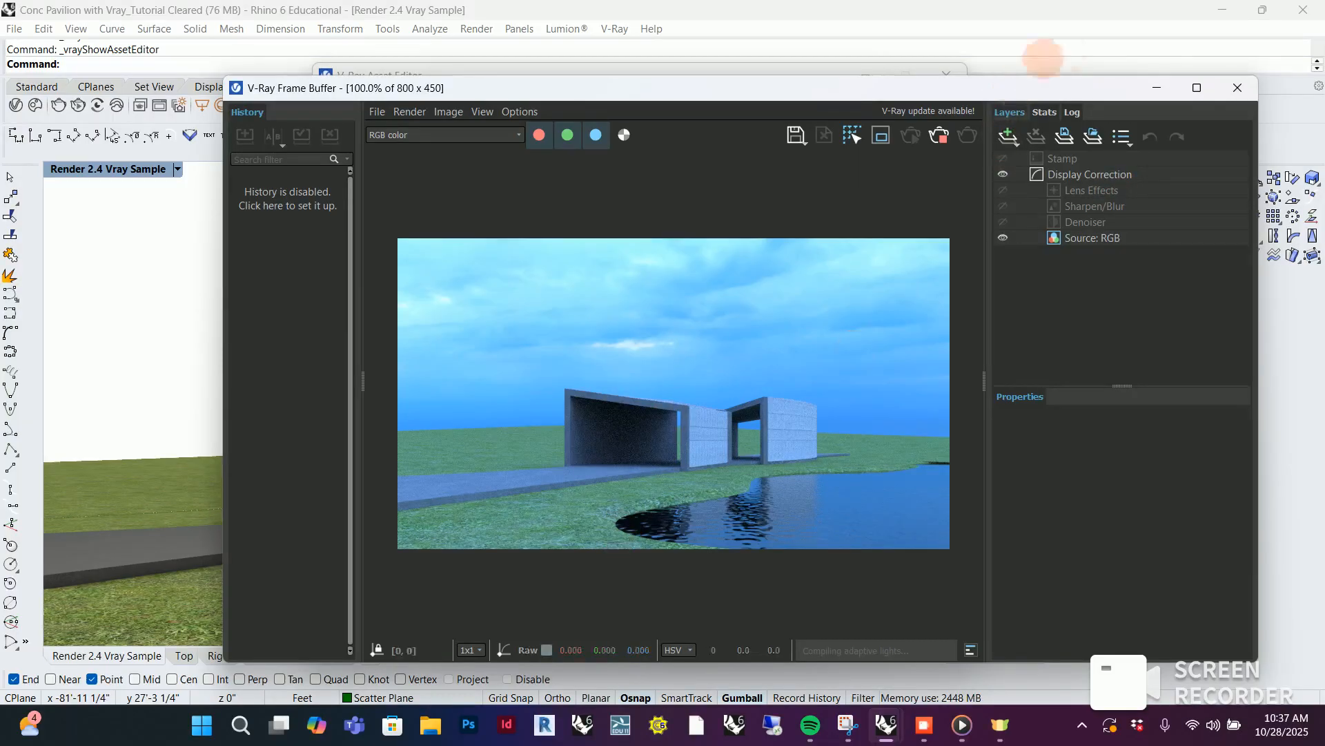
pyautogui.click(1158, 87)
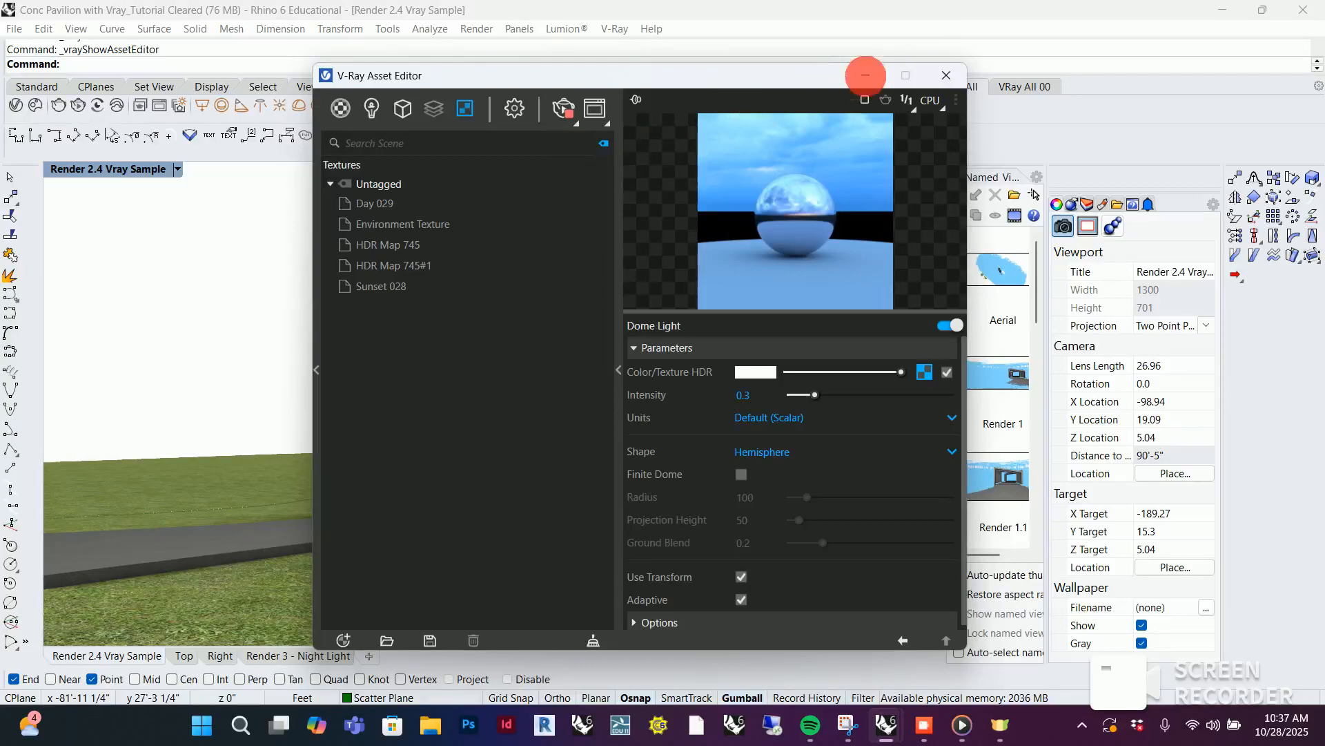
pyautogui.click(865, 75)
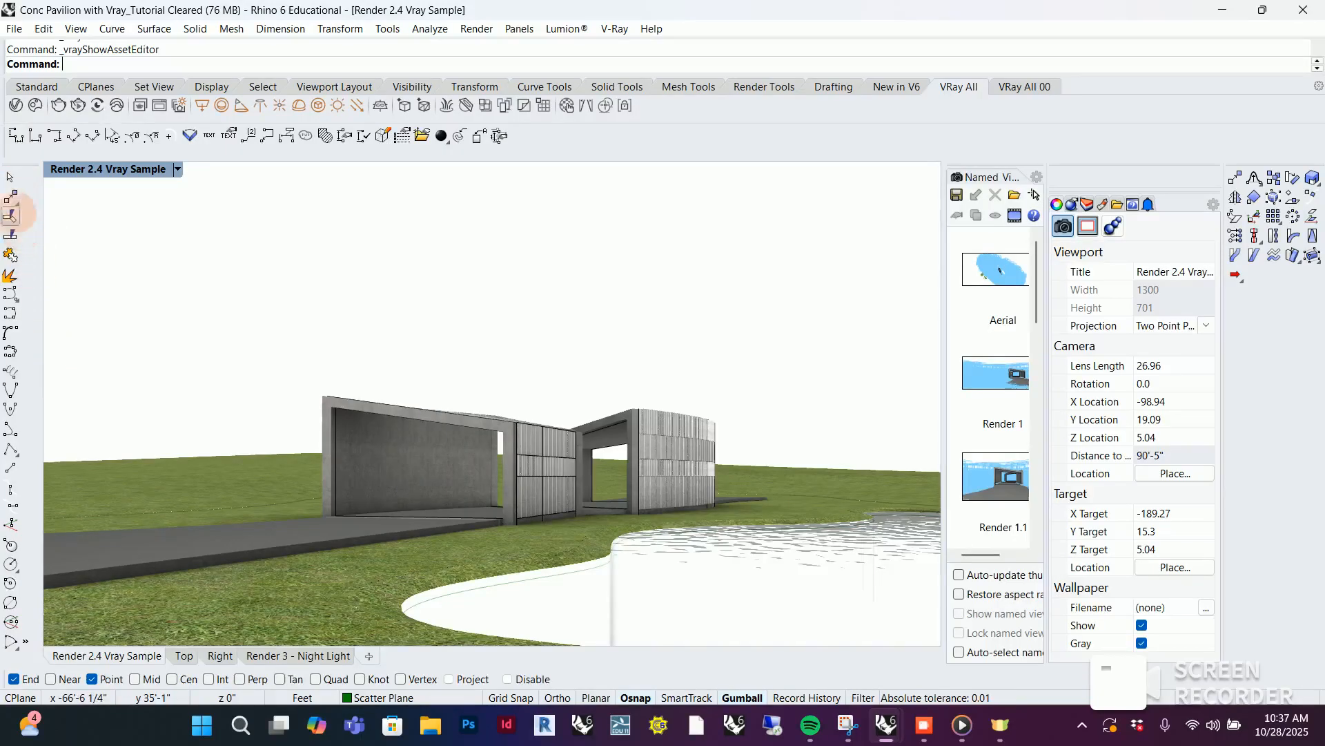
# Examine the dome-lit render from a higher viewpoint overlooking the pavilion and the whole pond
pyautogui.click(10, 178)
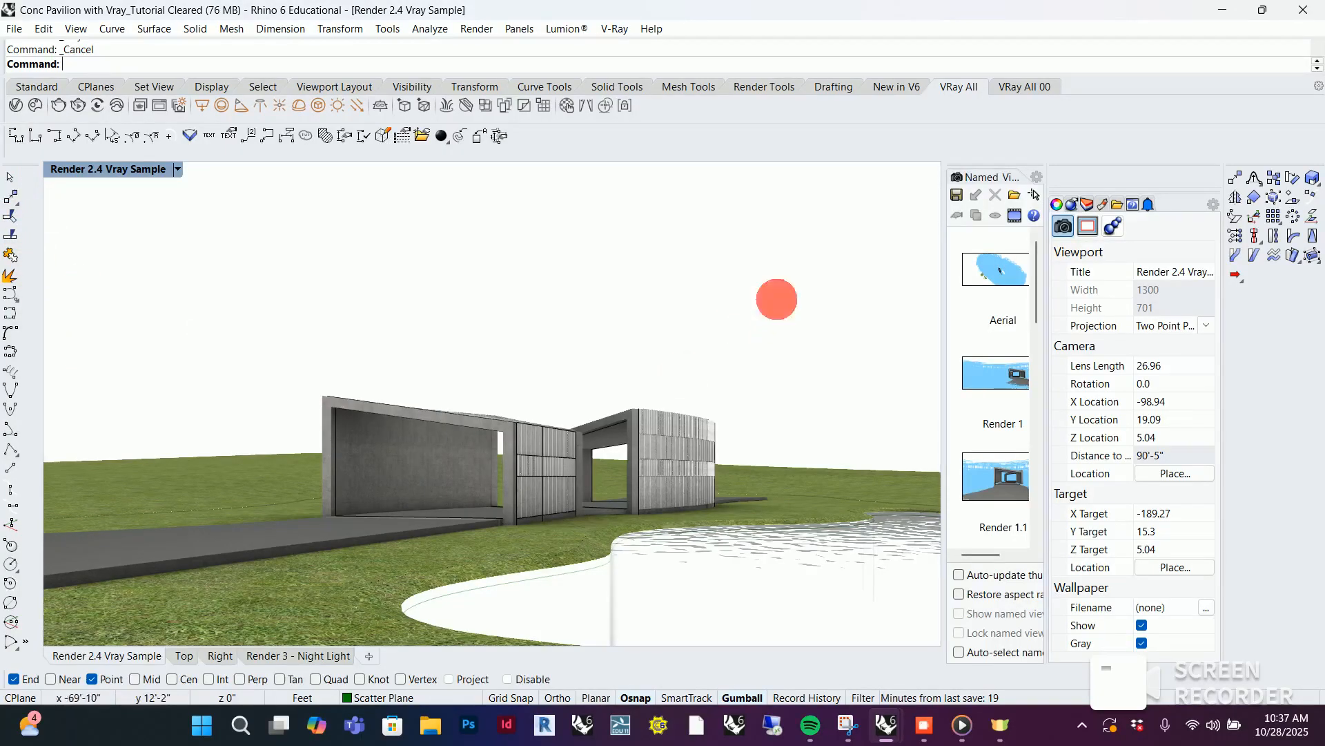
pyautogui.moveTo(777, 299); pyautogui.dragTo(280, 323, button='right')
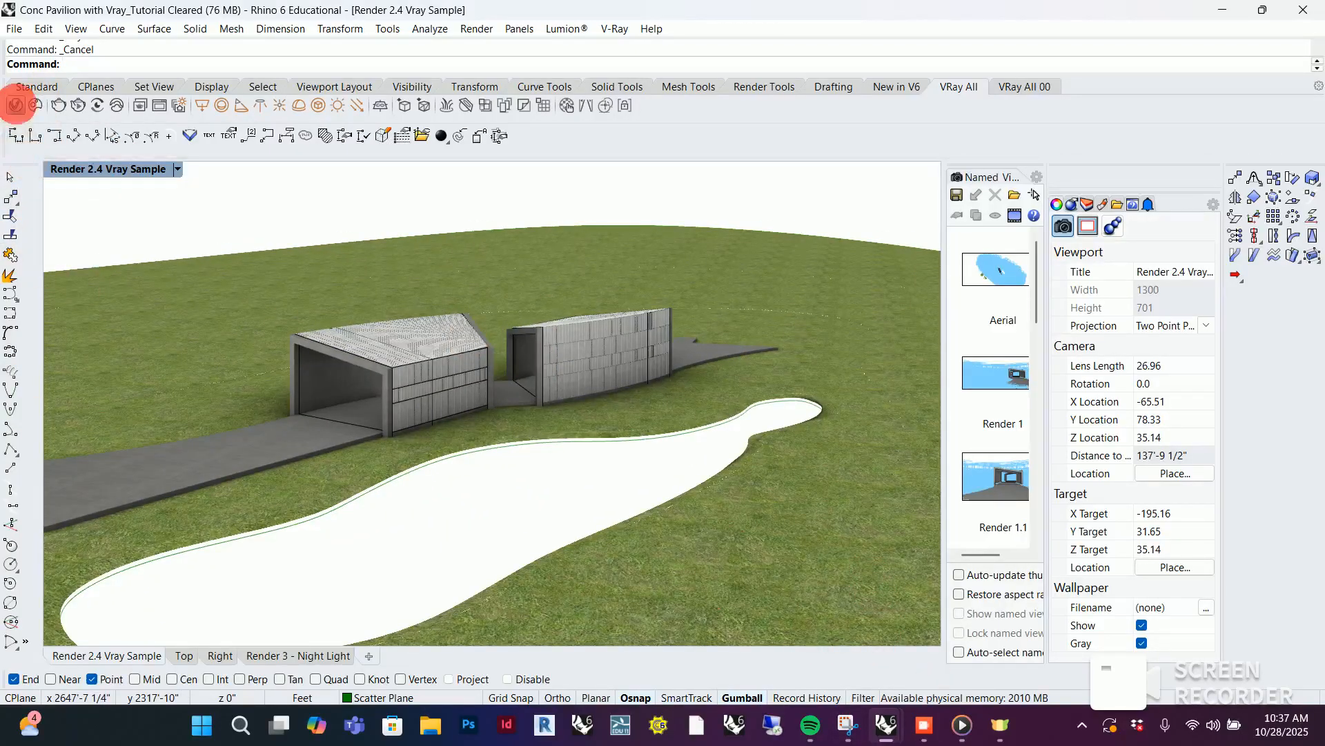
pyautogui.click(15, 105)
pyautogui.click(592, 103)
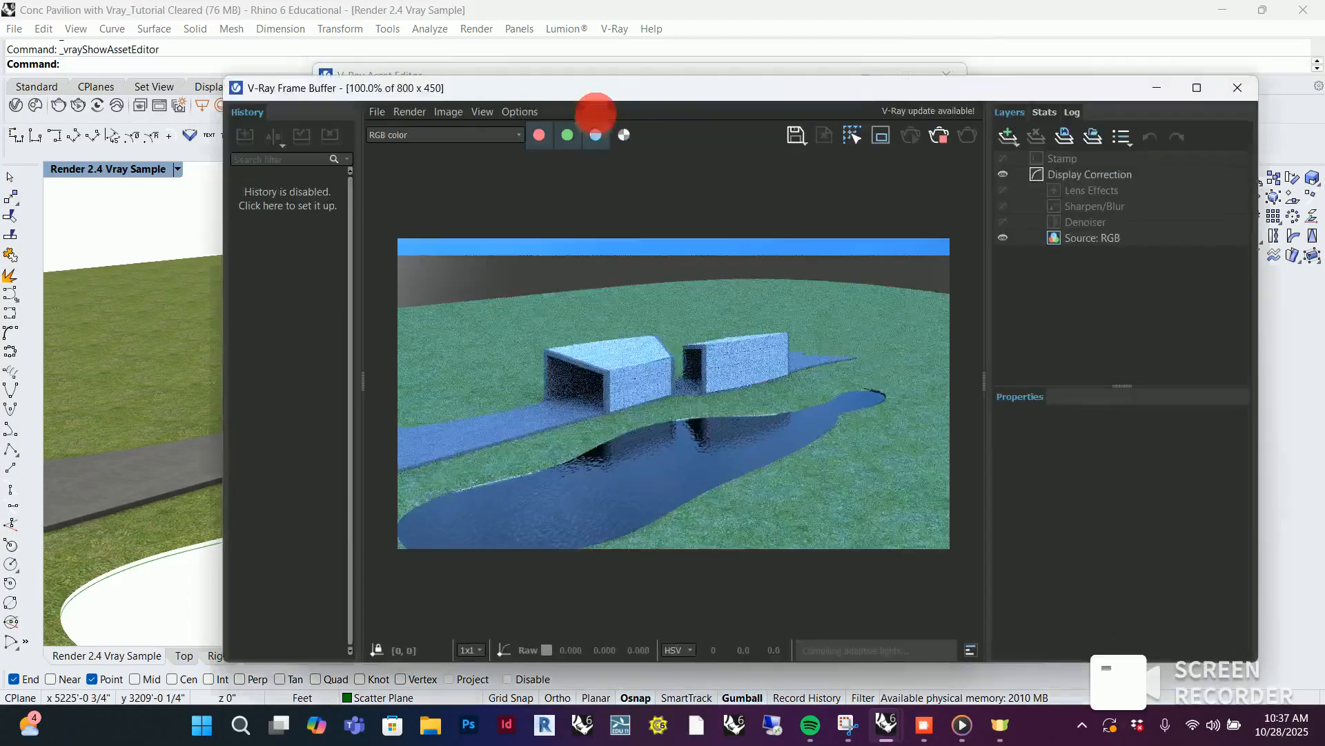
pyautogui.moveTo(875, 89); pyautogui.dragTo(949, 68)
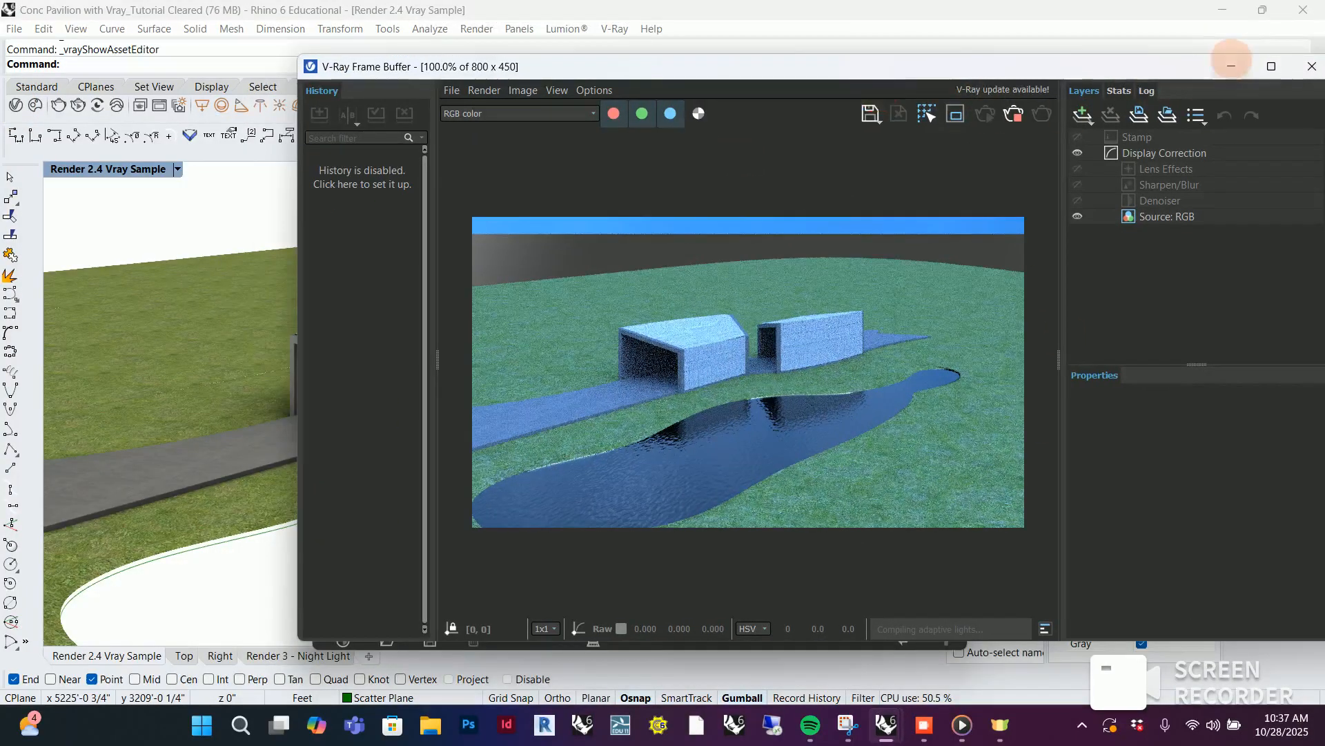
# Inspect the inner and outer ground surfaces around the pavilion and compare them with the reference flower-field render
pyautogui.click(1231, 65)
pyautogui.click(869, 74)
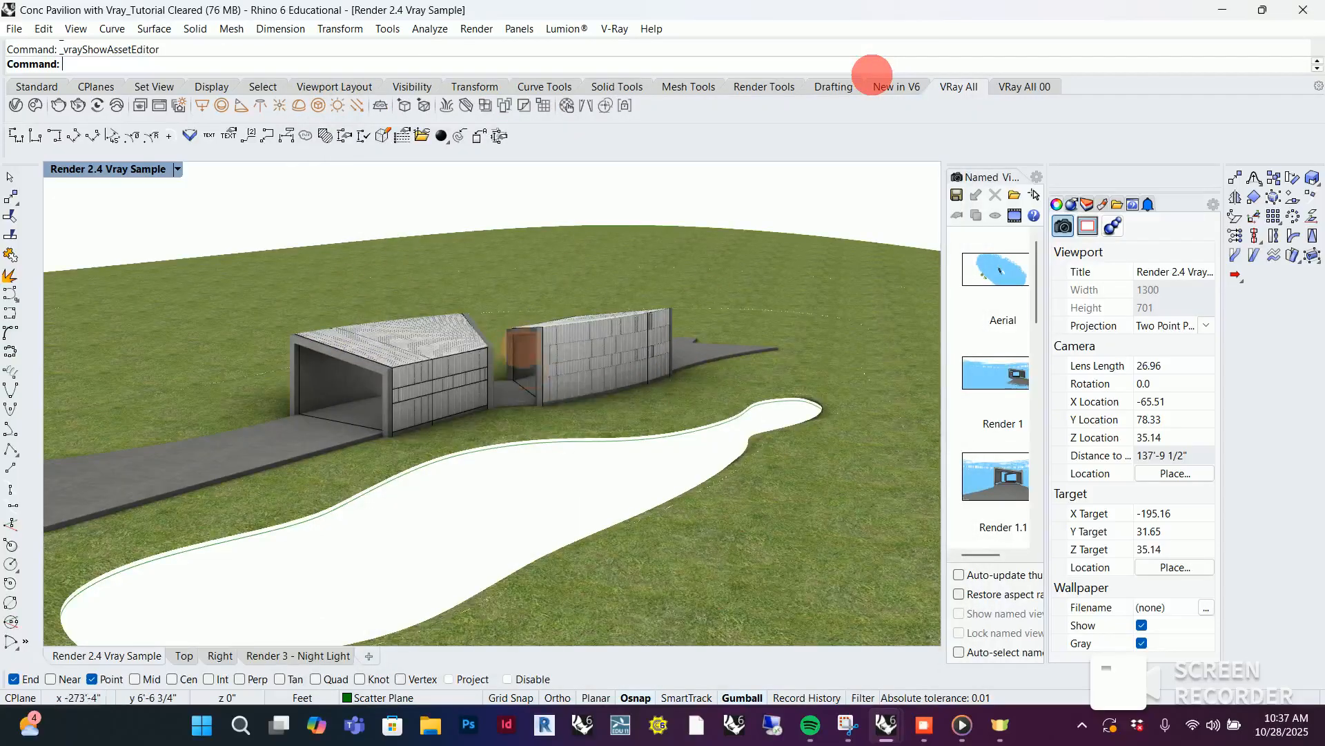
pyautogui.moveTo(525, 346); pyautogui.dragTo(652, 400, button='right')
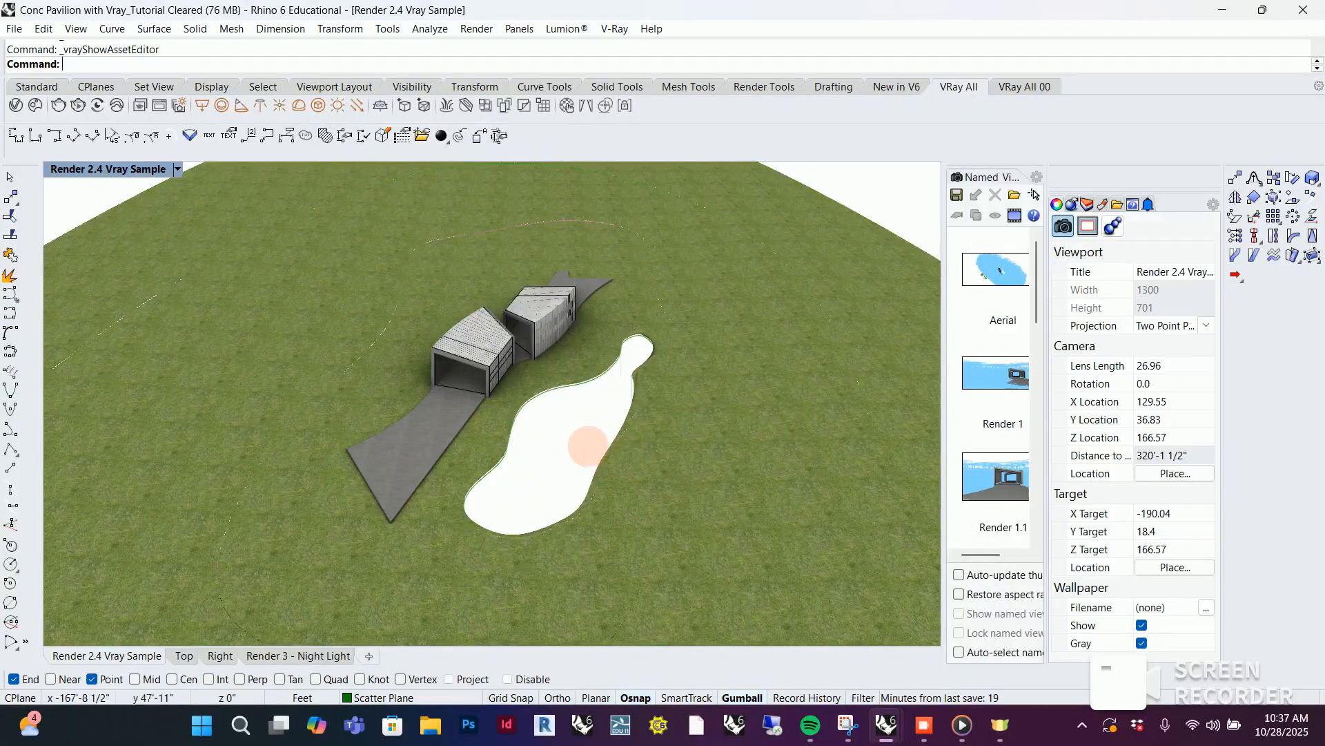
pyautogui.click(688, 390)
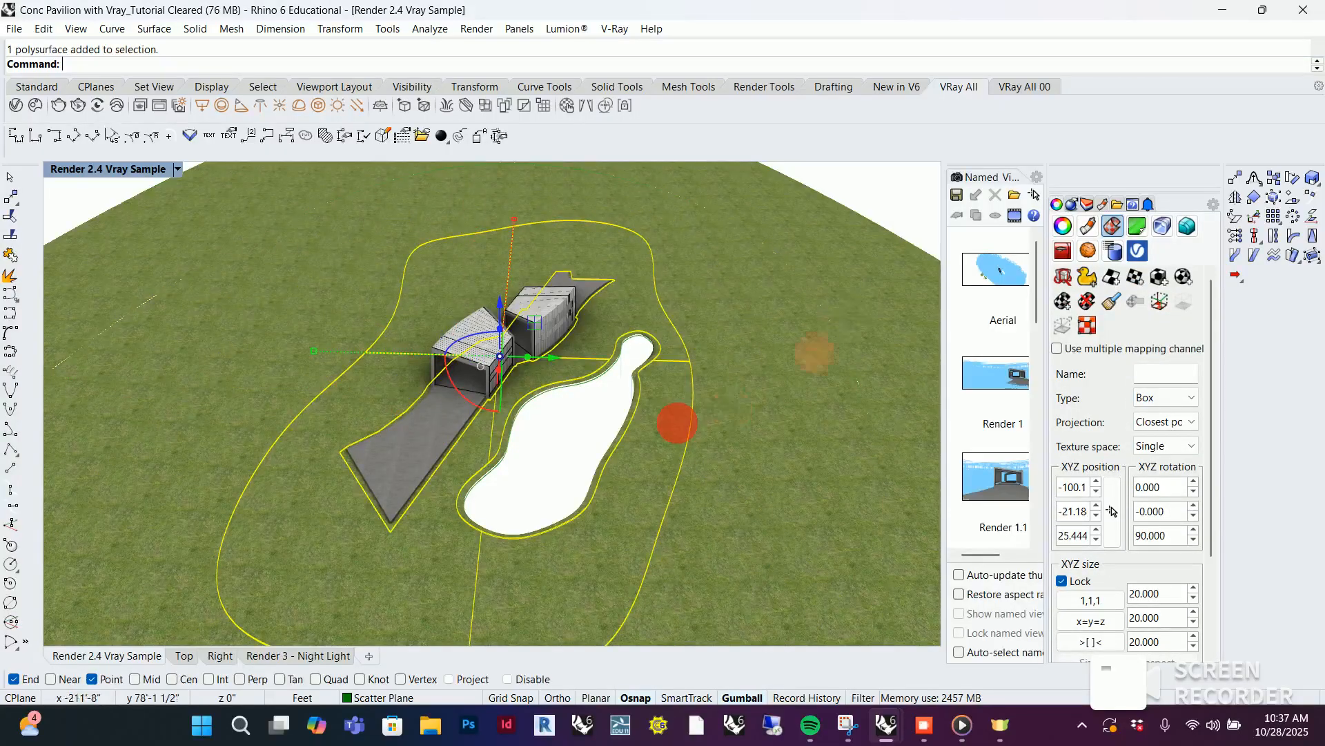
pyautogui.click(846, 318)
pyautogui.click(847, 723)
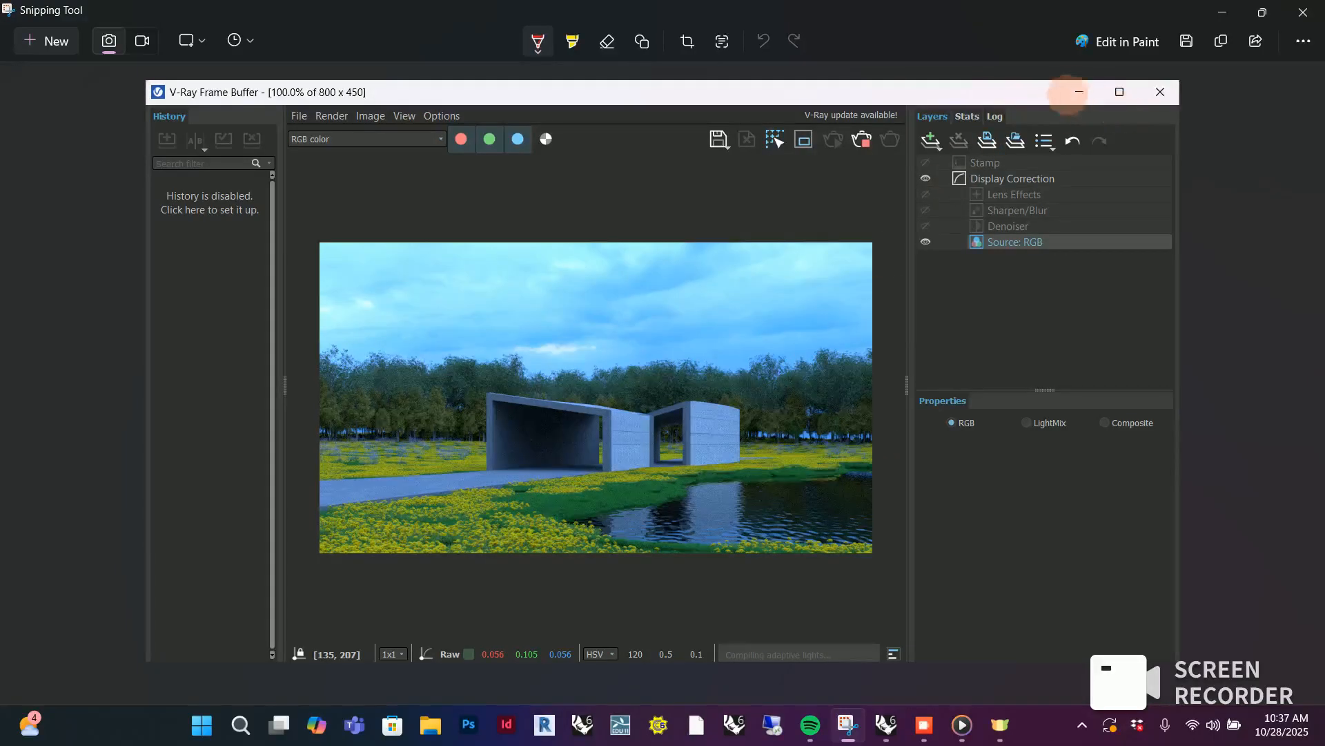
pyautogui.click(1218, 13)
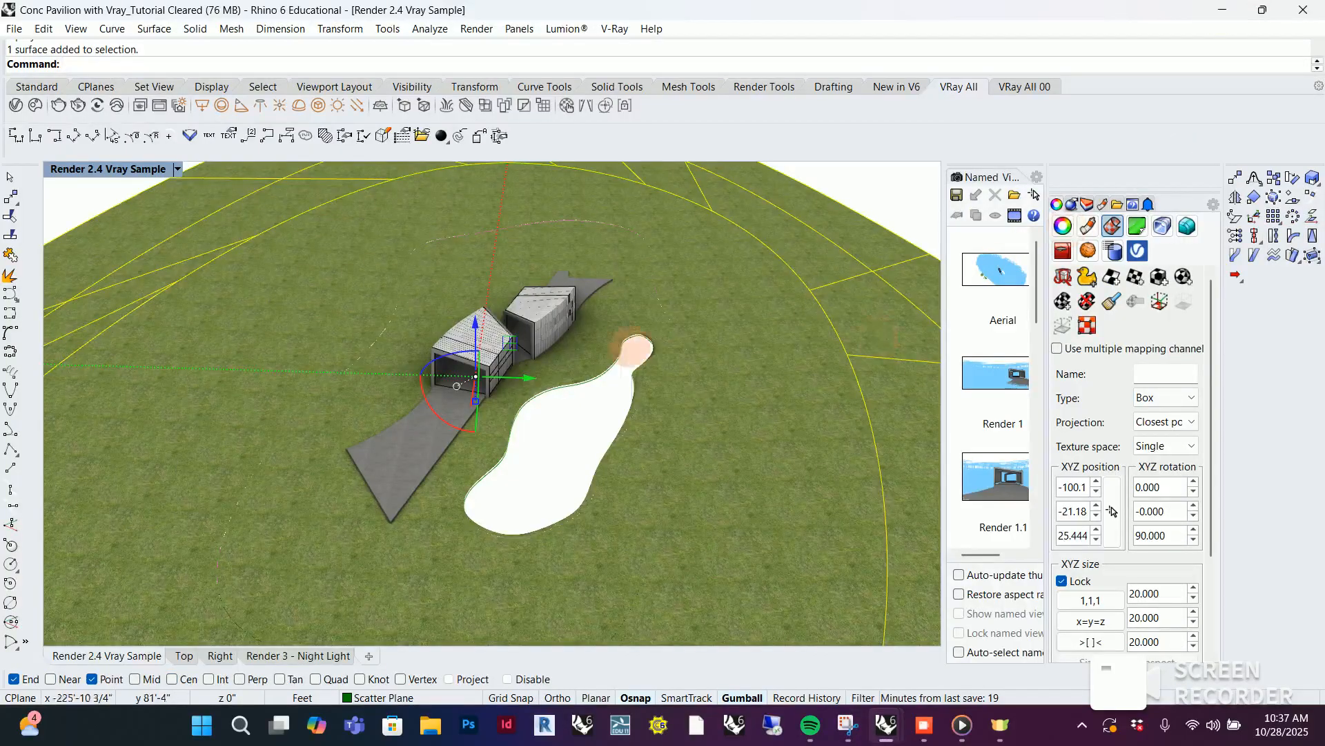
# Make a V-Ray Scatter host from the ring-shaped ground surface that surrounds the inner lawn, pavilion and pond
pyautogui.scroll(-5, 657, 370)
pyautogui.click(611, 323)
pyautogui.click(671, 323)
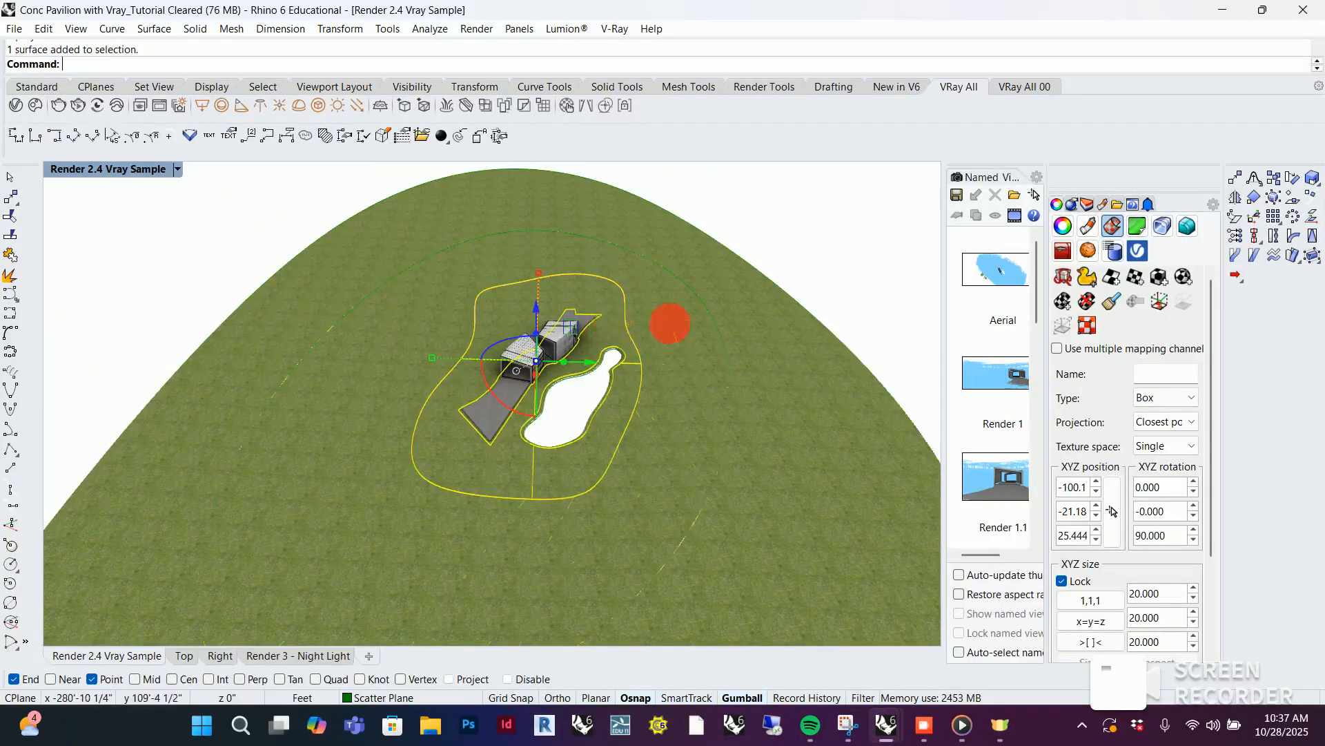
pyautogui.click(744, 300)
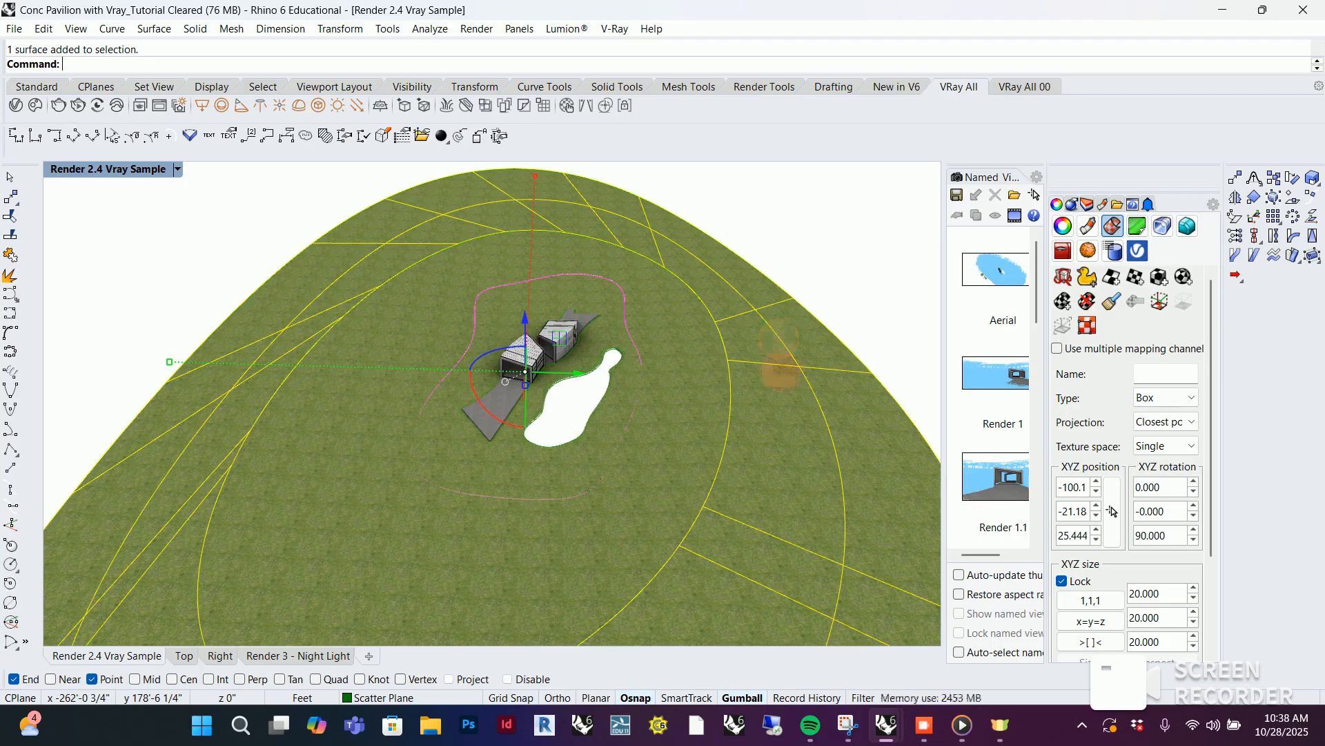
pyautogui.scroll(3, 611, 424)
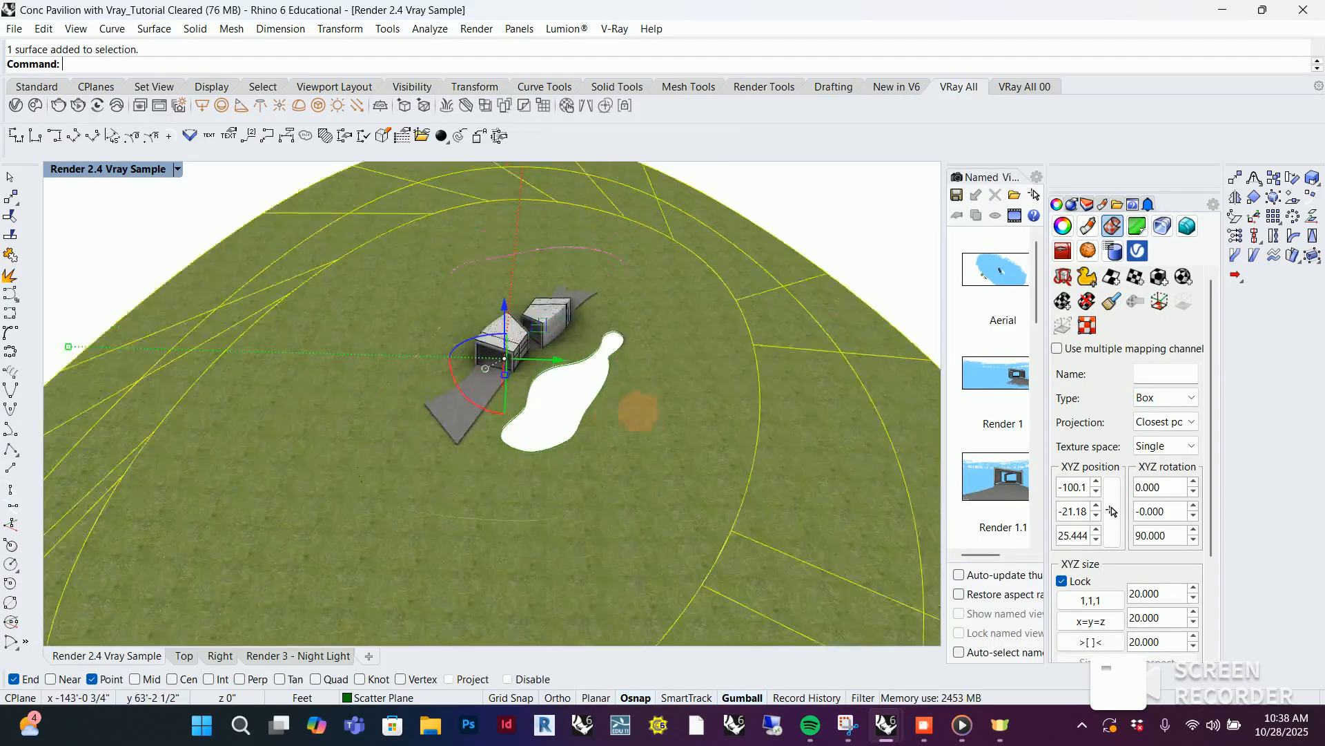
pyautogui.click(698, 320)
pyautogui.click(623, 399)
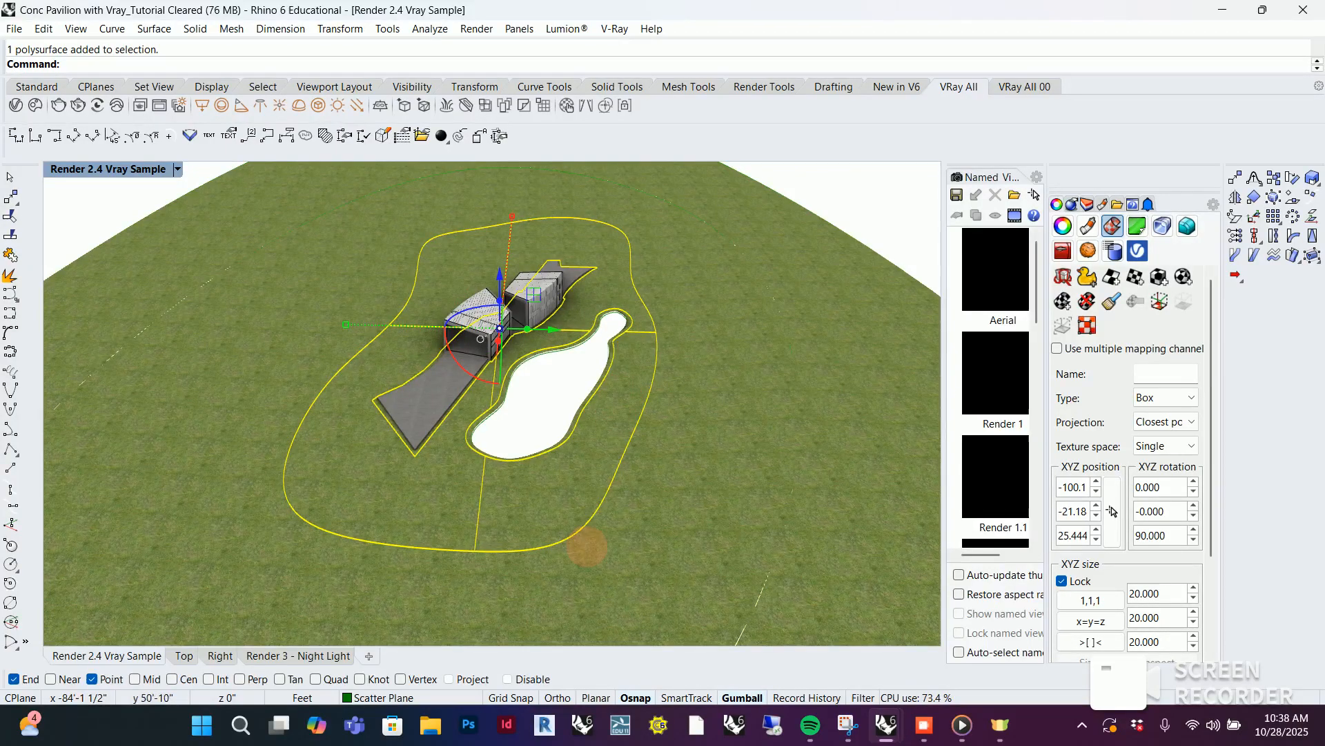
pyautogui.click(689, 462)
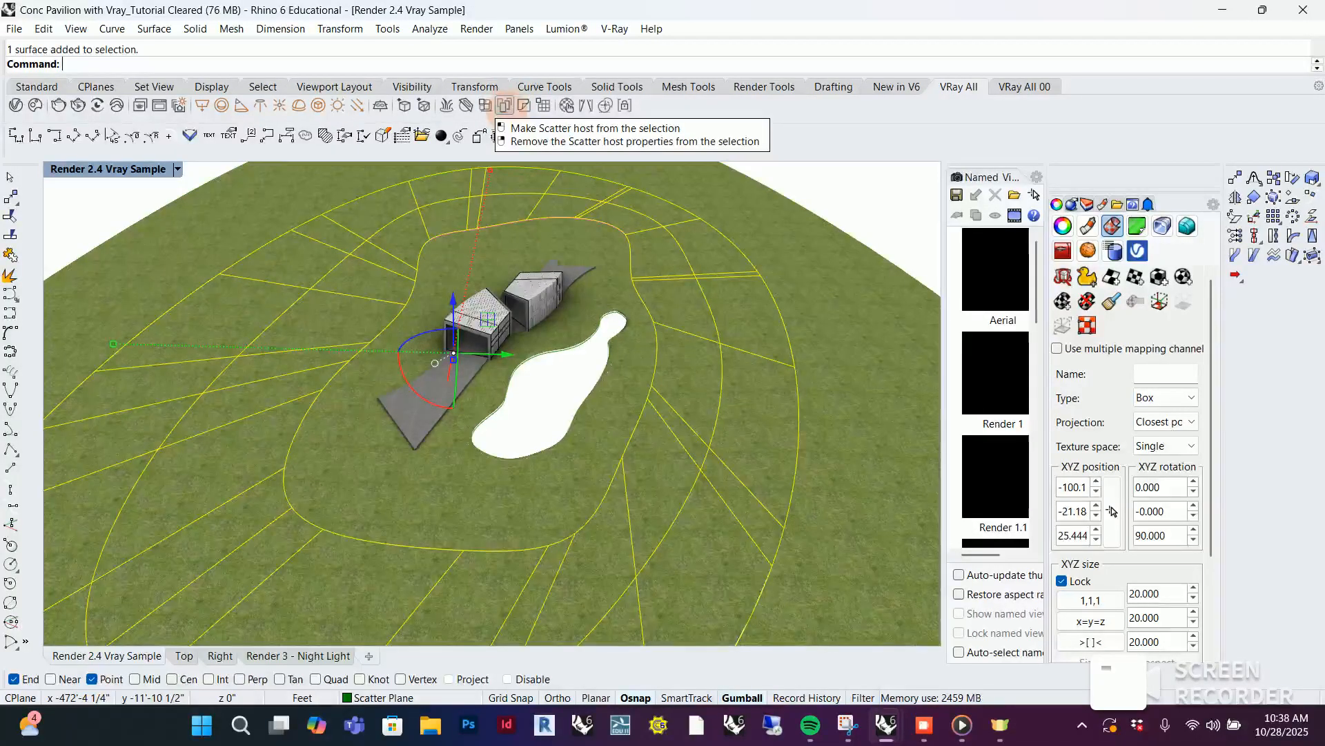
pyautogui.click(505, 105)
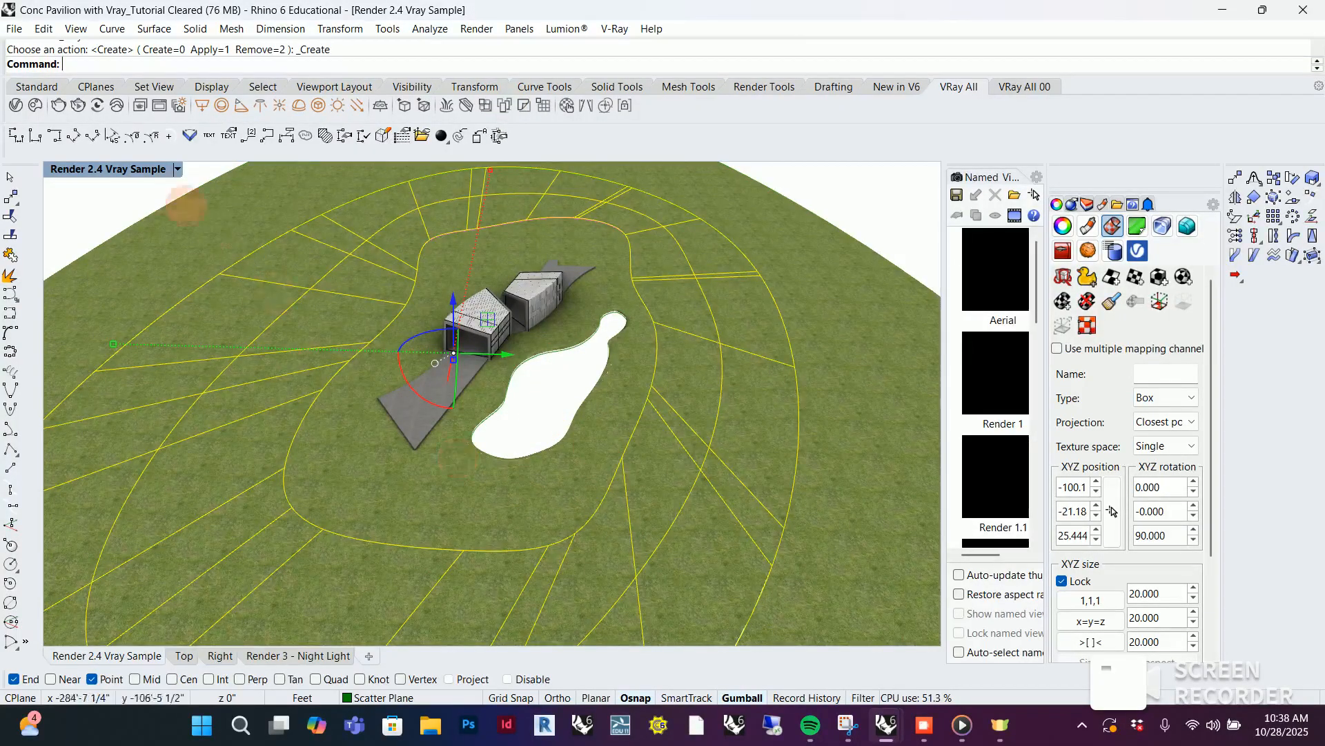
# Review the new Scatter geometry's guest and parameter settings in the V-Ray Asset Editor, then put the editor away
pyautogui.click(16, 105)
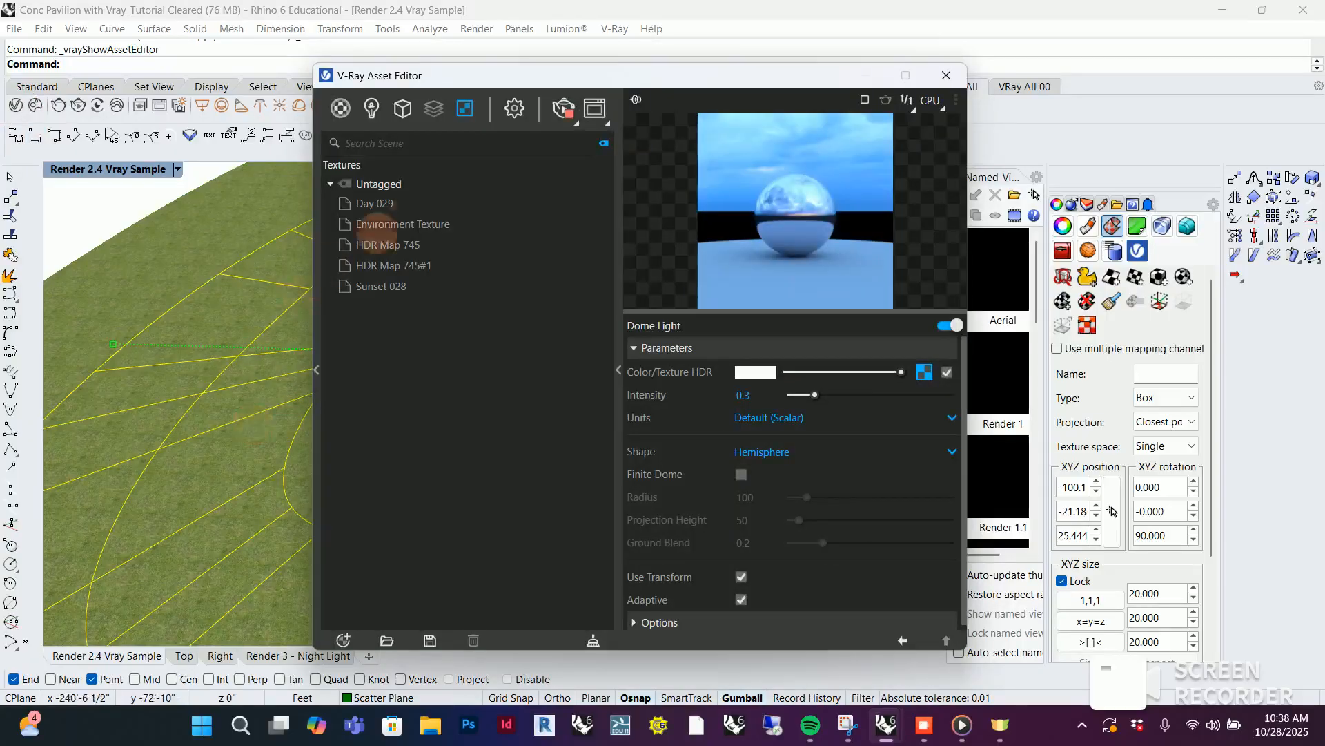
pyautogui.click(403, 109)
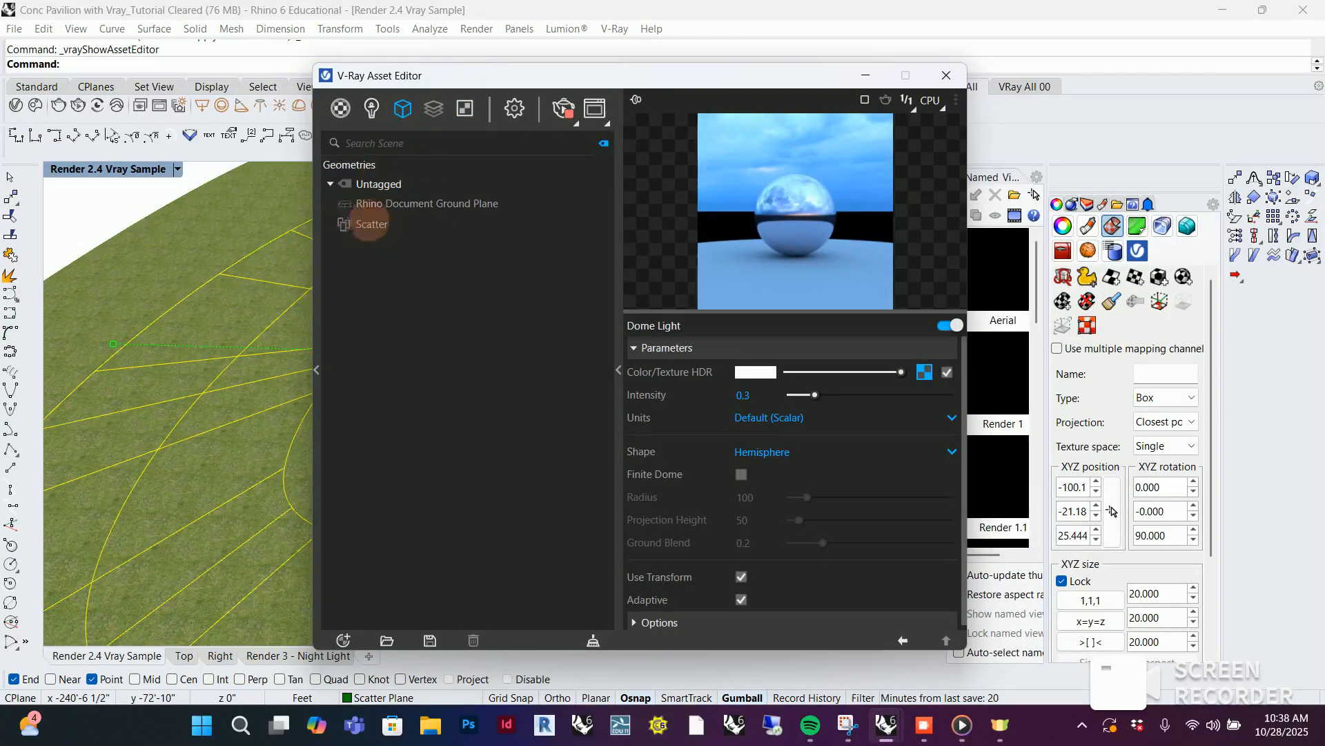
pyautogui.click(373, 224)
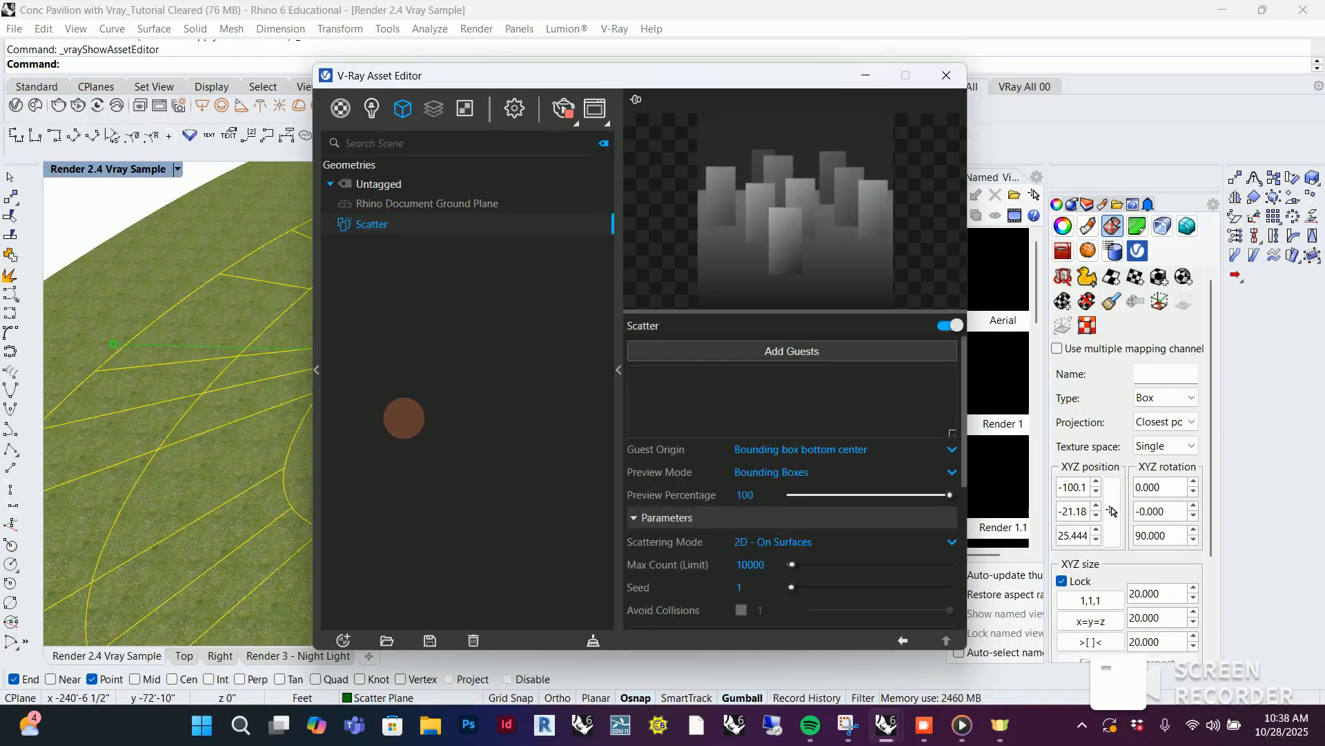
pyautogui.moveTo(605, 74); pyautogui.dragTo(1019, 109)
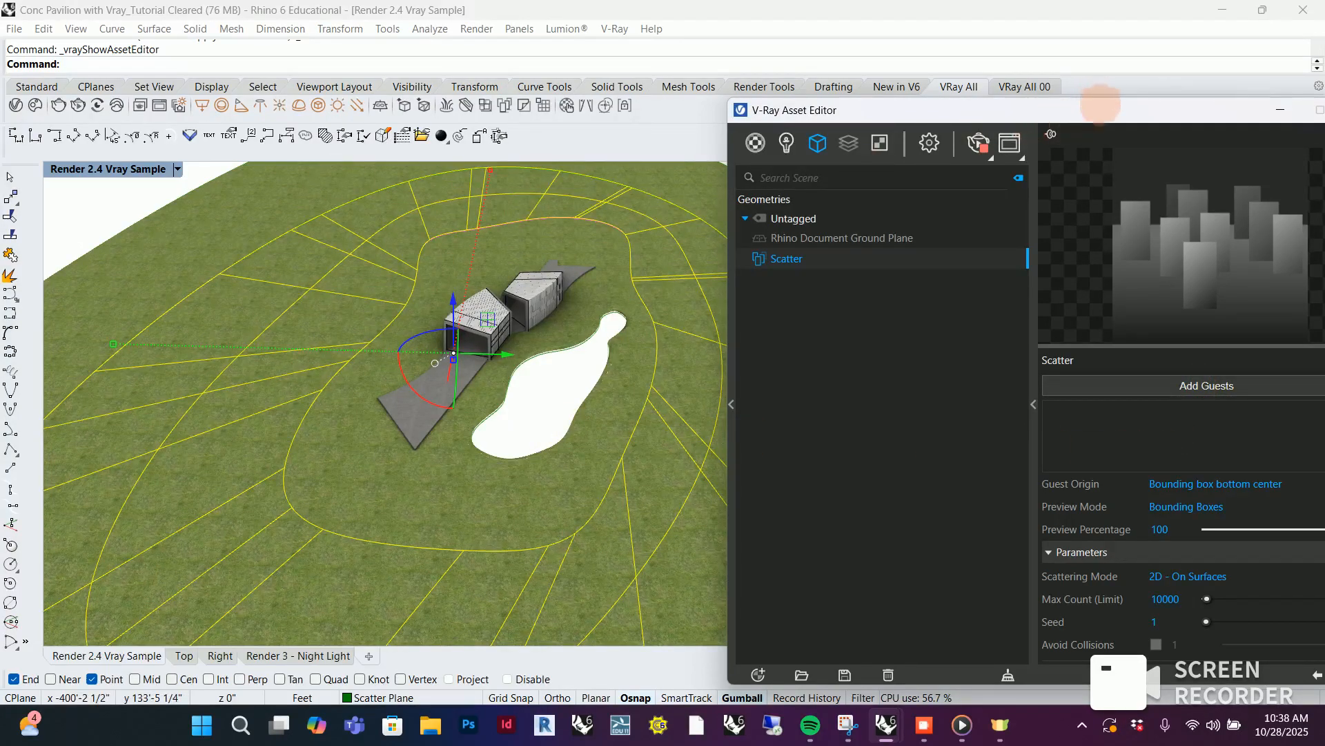
pyautogui.moveTo(1099, 106); pyautogui.dragTo(848, 127)
pyautogui.click(1036, 127)
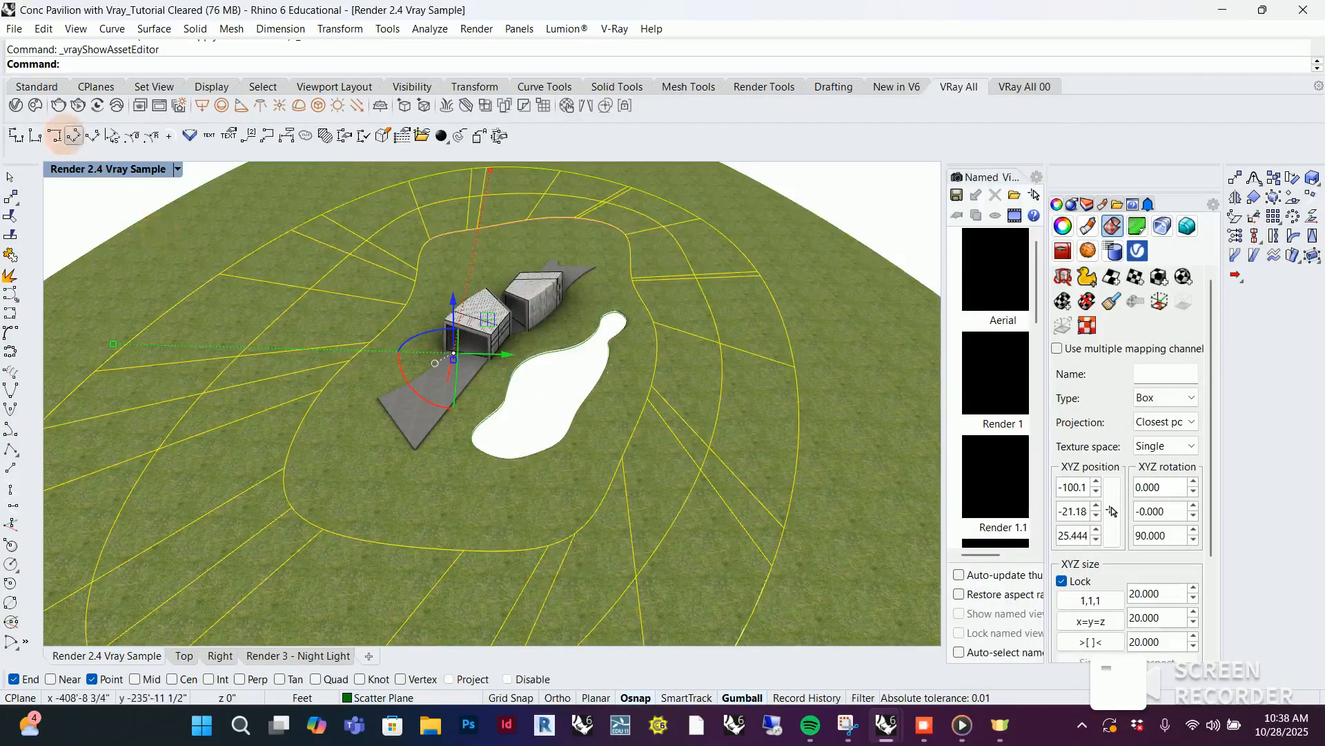
# Open the Grass & groundcover category of the Vegetation 3D models in the Chaos Cosmos Browser
pyautogui.click(35, 105)
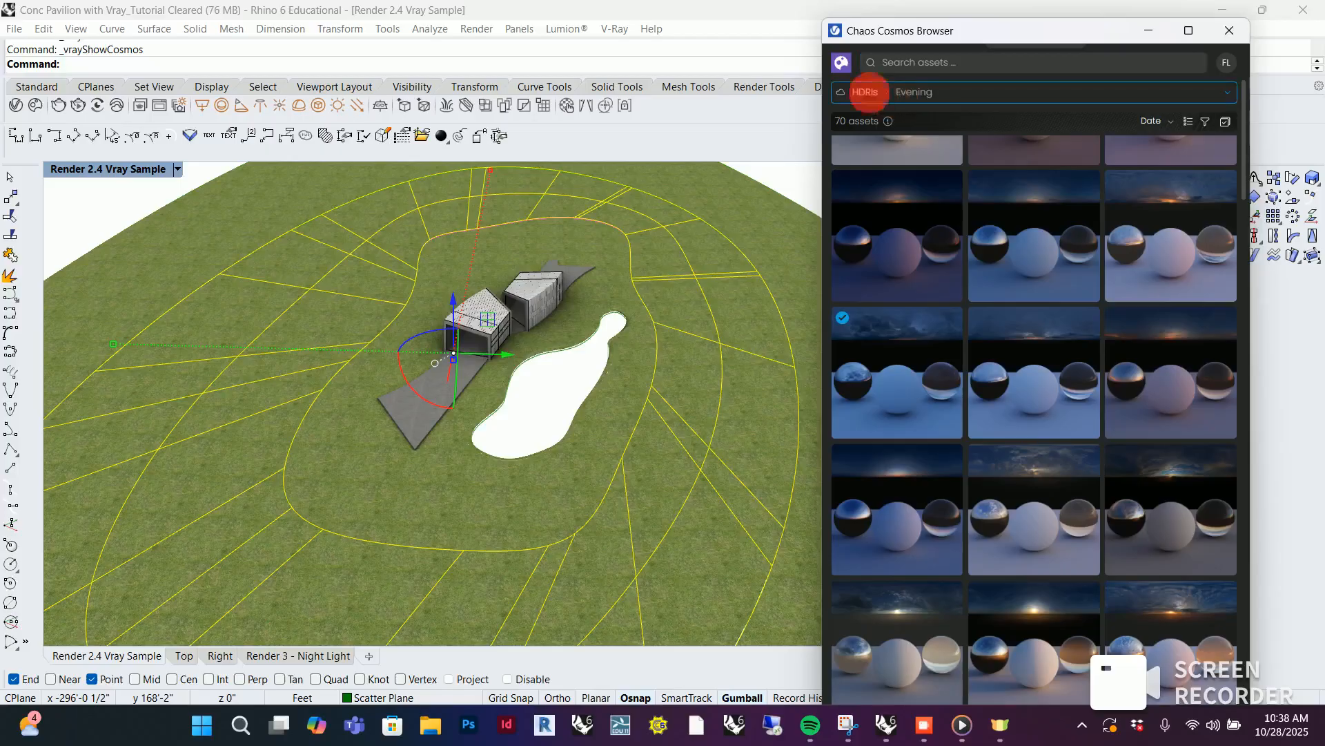
pyautogui.click(876, 92)
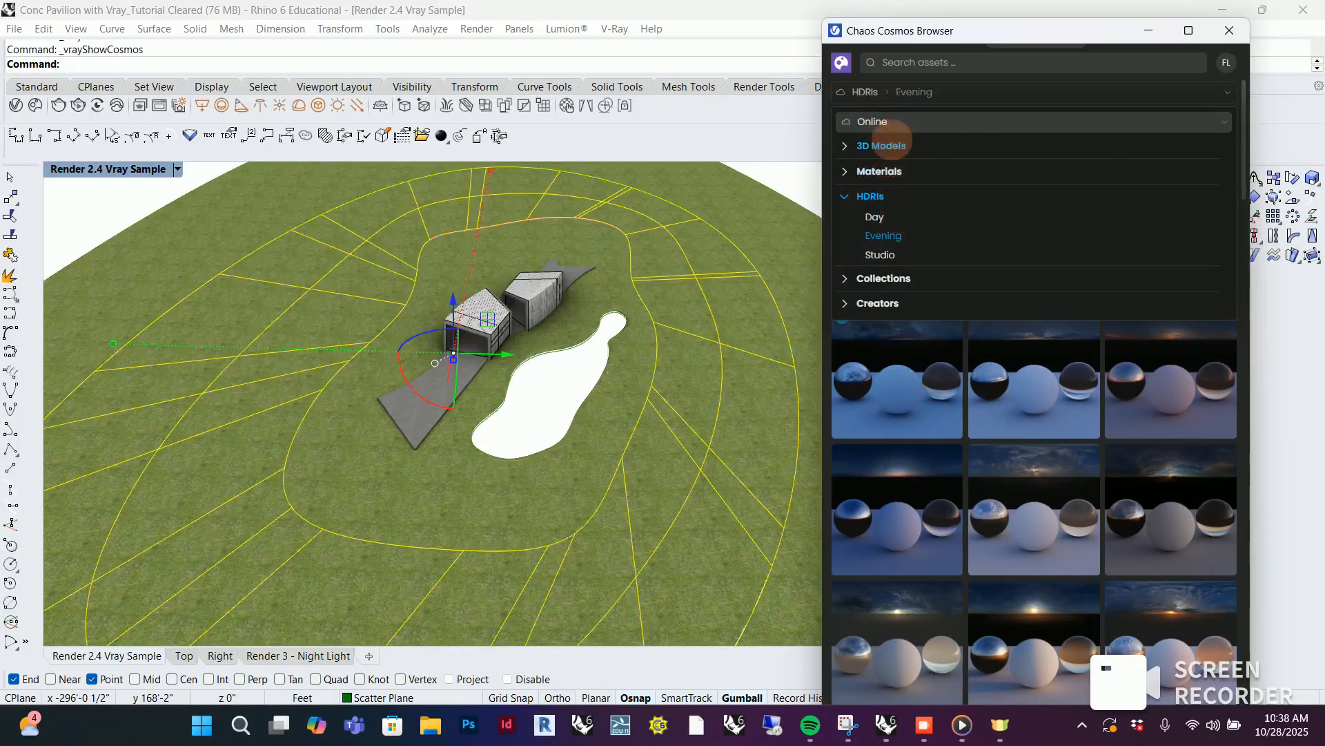
pyautogui.click(884, 146)
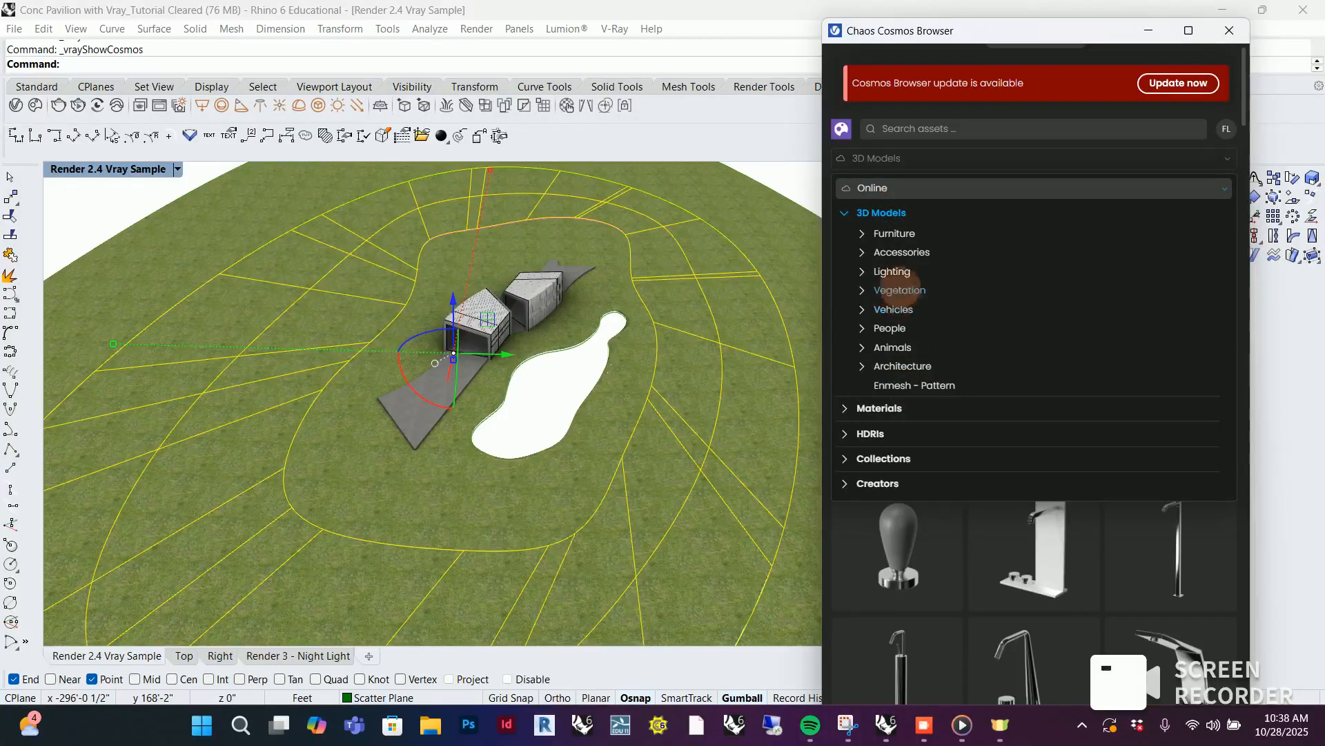
pyautogui.click(900, 290)
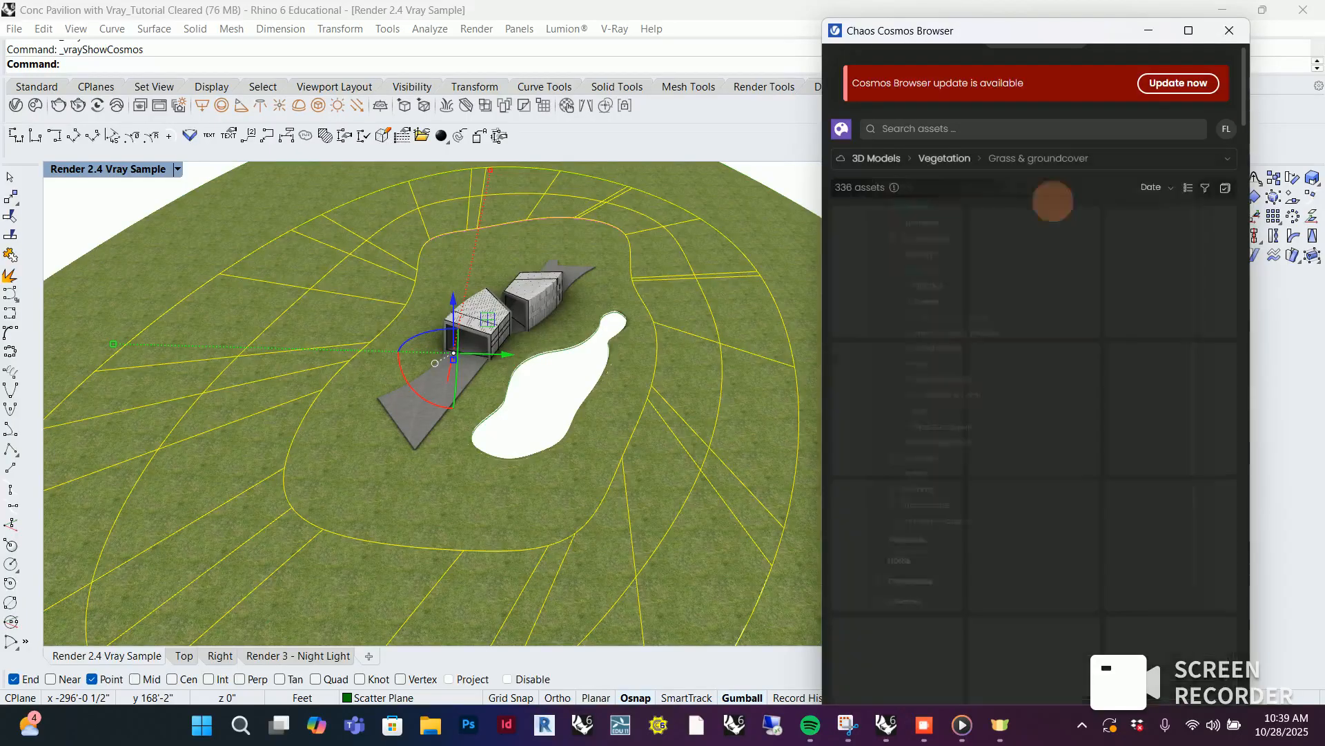
pyautogui.moveTo(1096, 31); pyautogui.dragTo(985, 26)
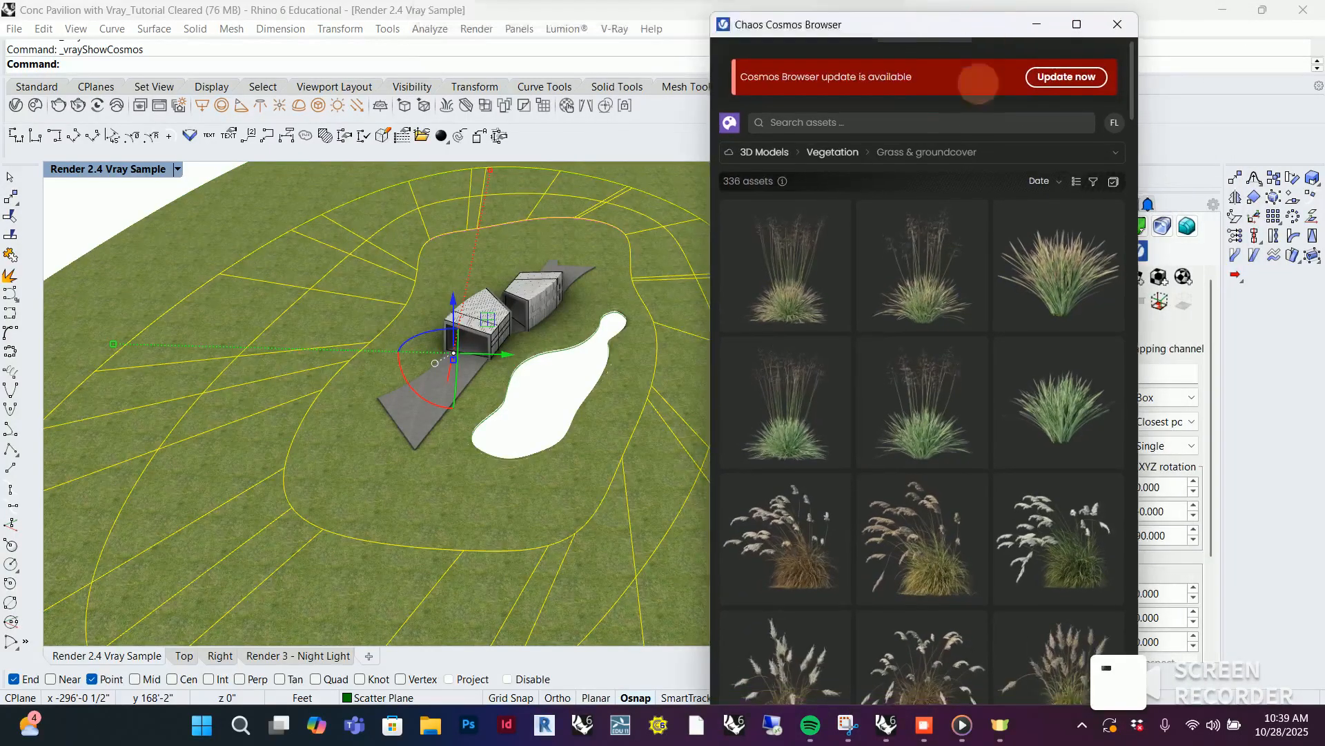
# Find the white-flowered Sow Thistles Grass patch, import it and place one copy on the empty area outside the terrain
pyautogui.scroll(-2, 927, 466)
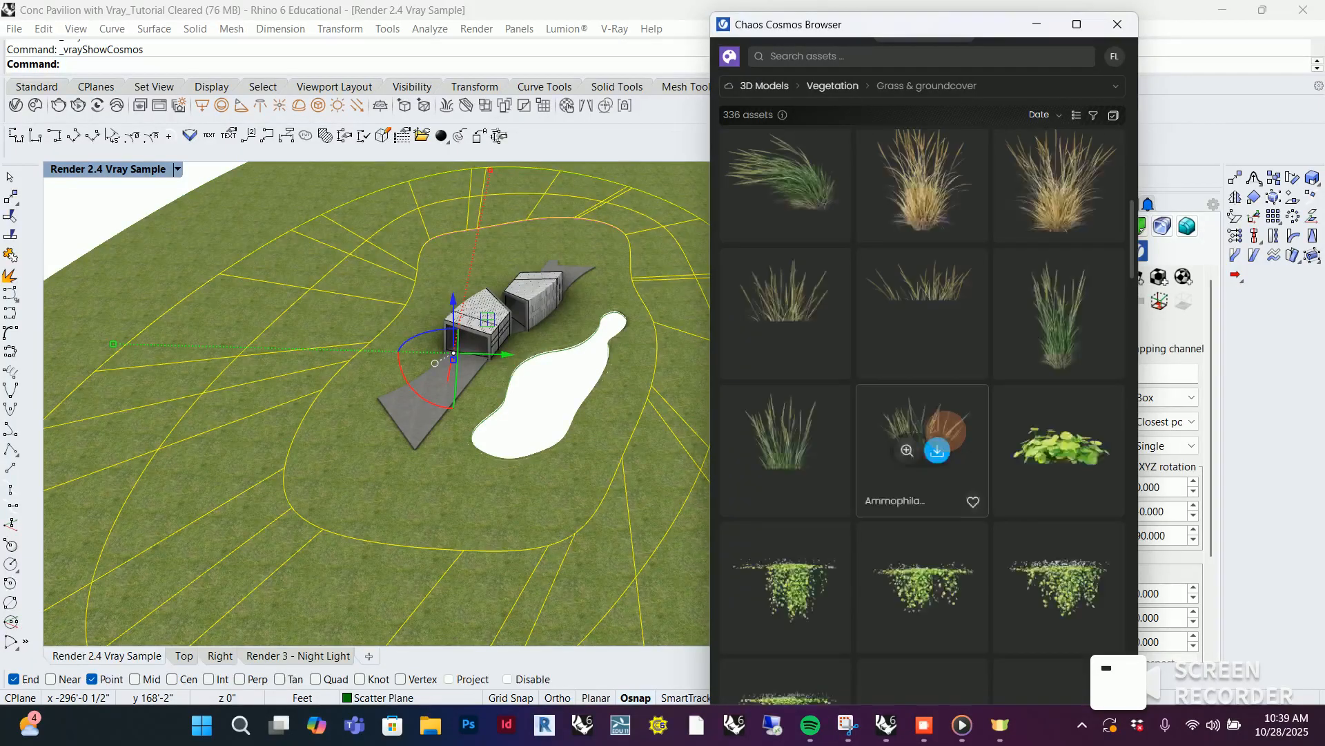
pyautogui.scroll(-5, 945, 432)
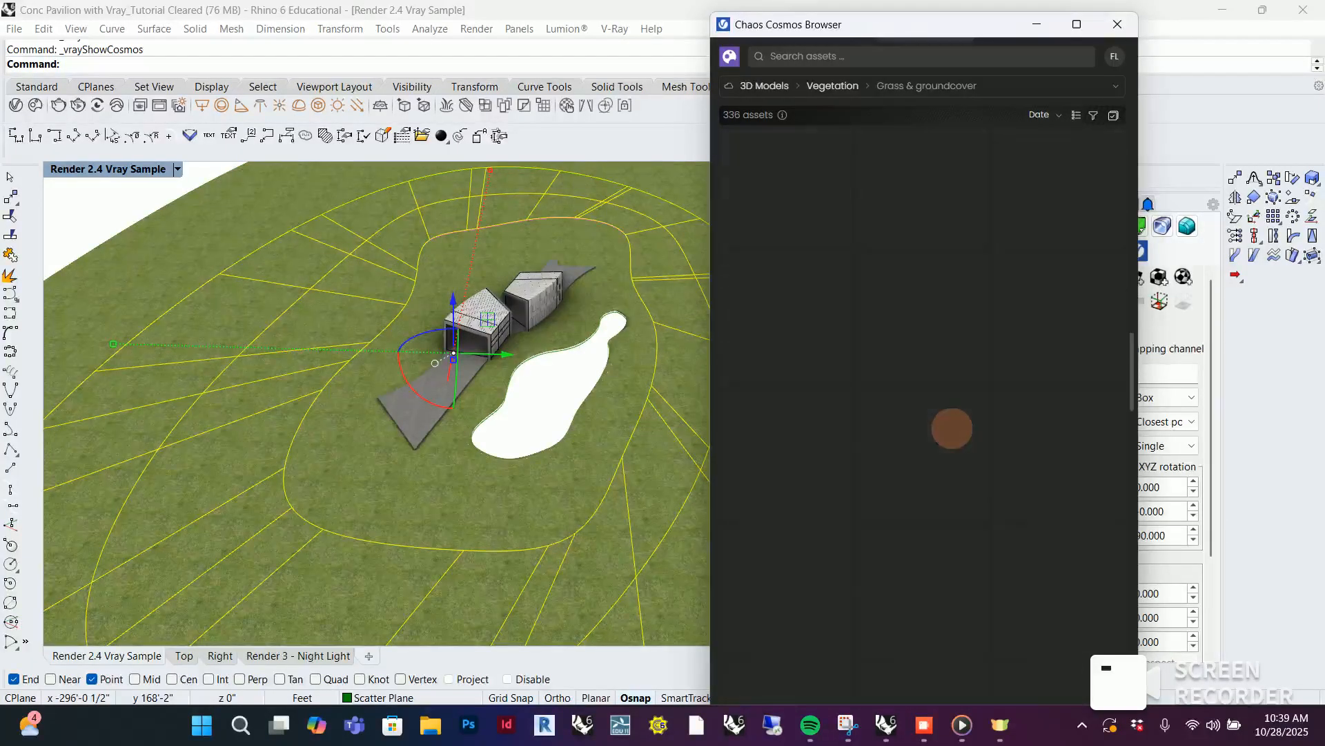
pyautogui.scroll(-5, 946, 430)
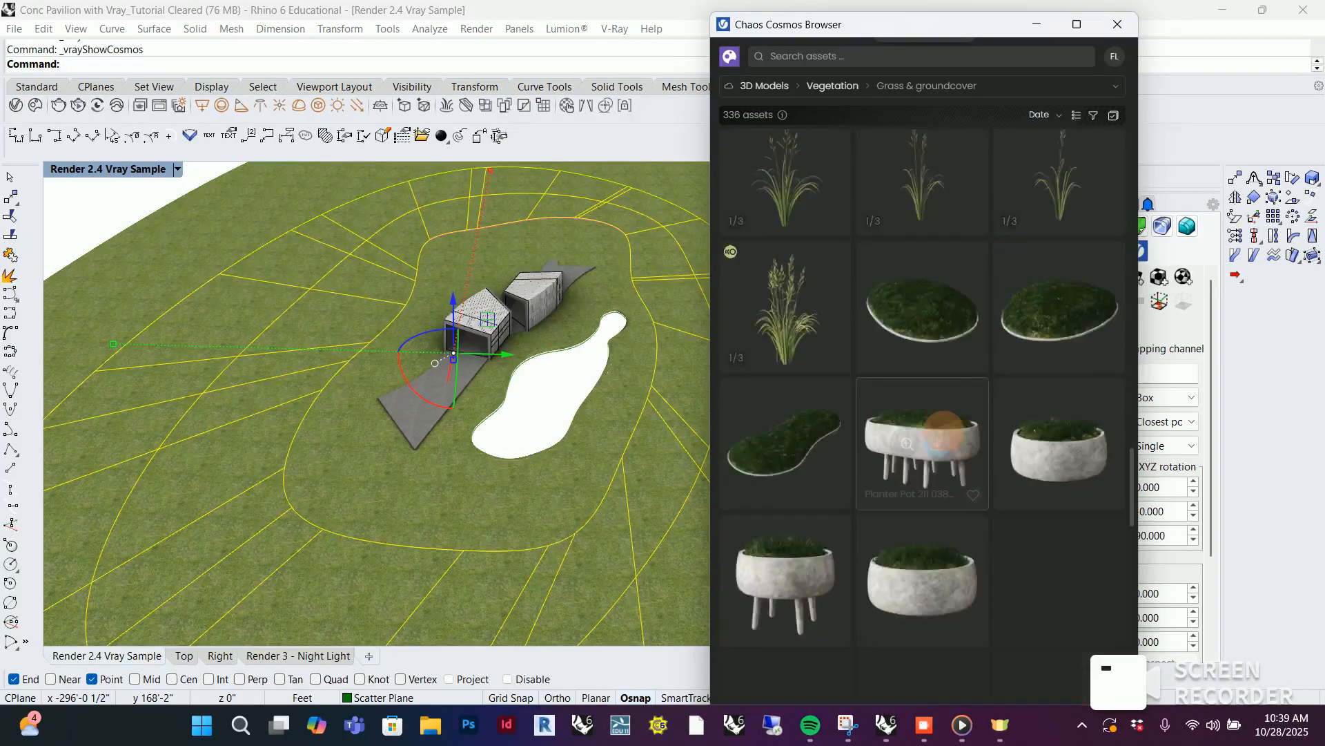
pyautogui.scroll(-3, 943, 431)
pyautogui.scroll(-5, 943, 431)
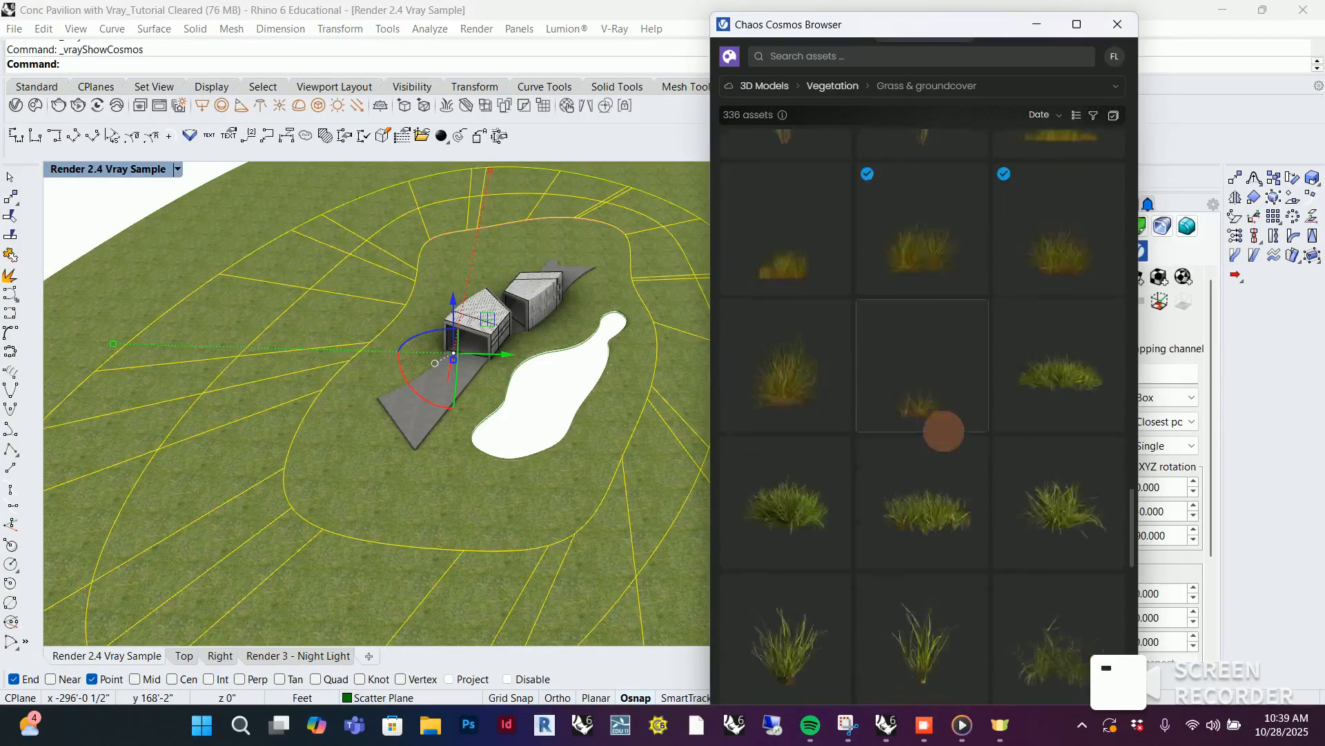
pyautogui.scroll(-5, 943, 431)
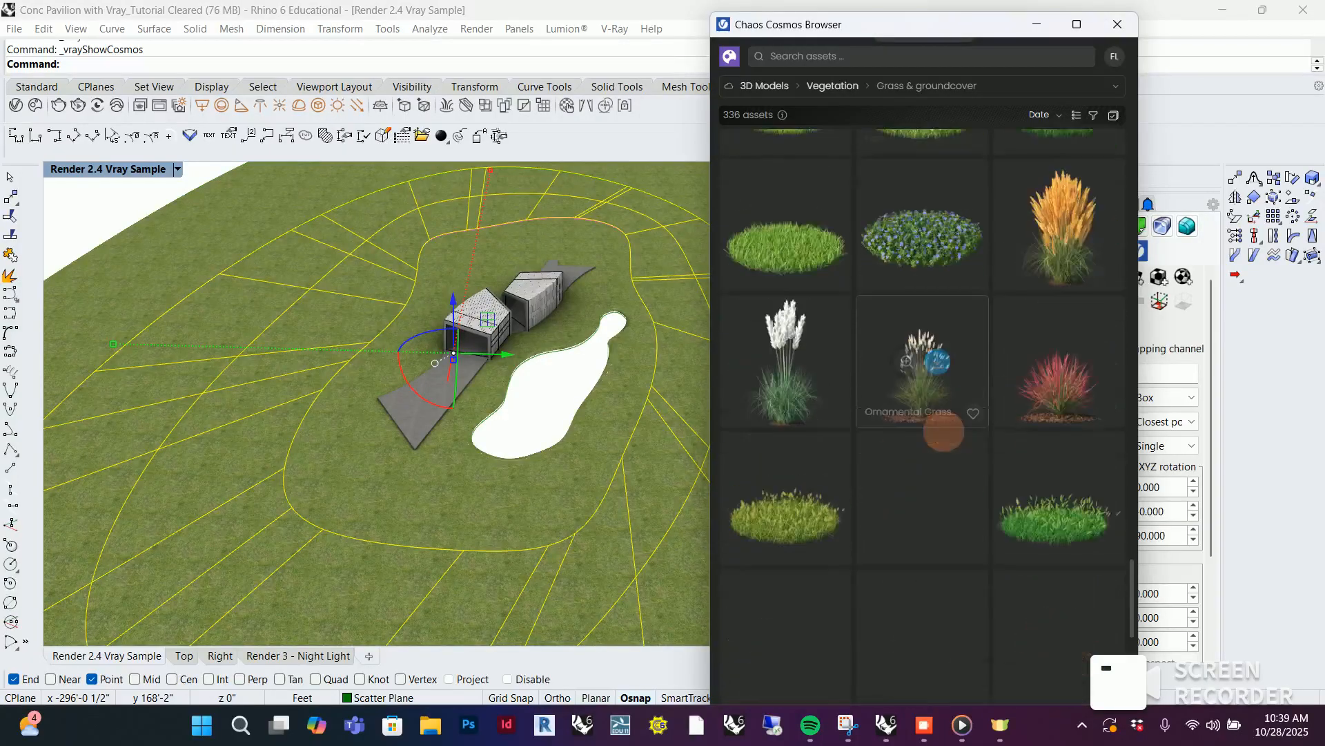
pyautogui.scroll(4, 944, 431)
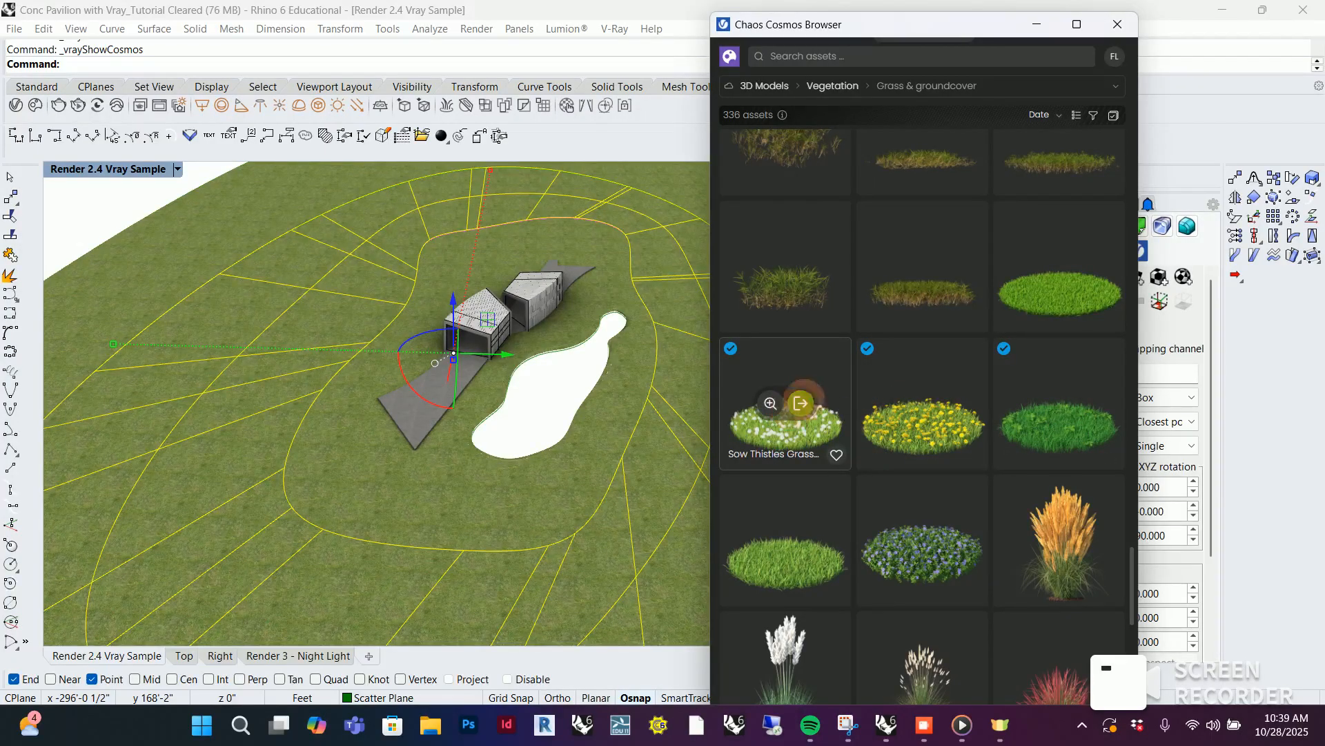
pyautogui.click(801, 403)
pyautogui.scroll(-4, 738, 394)
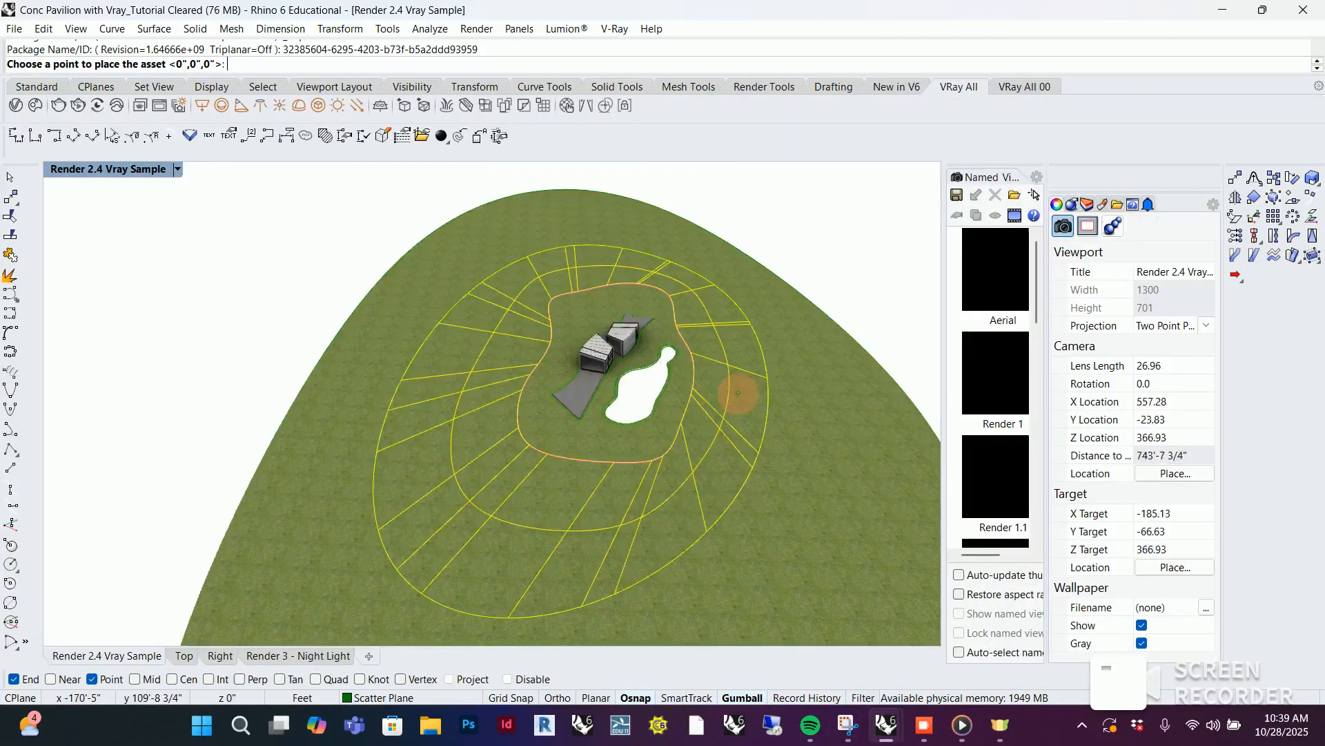
pyautogui.click(237, 385)
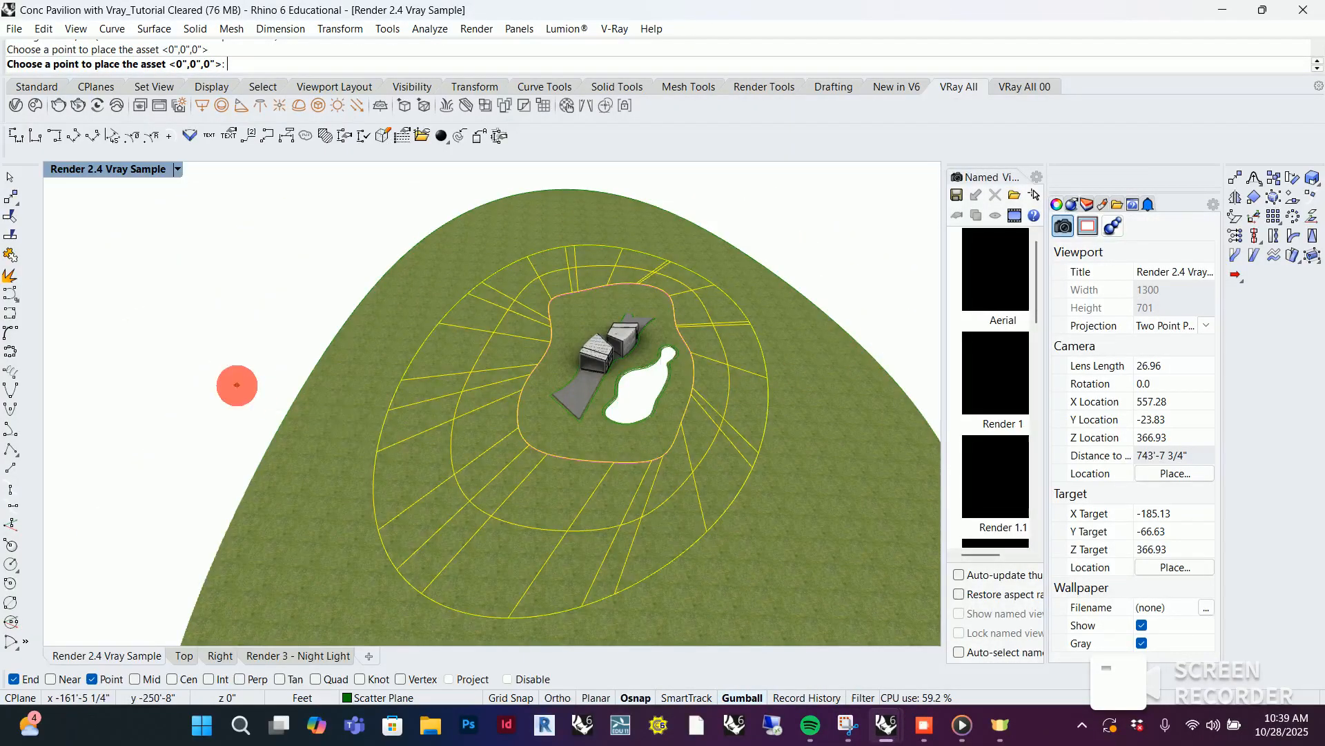
pyautogui.scroll(3, 252, 423)
pyautogui.scroll(5, 192, 342)
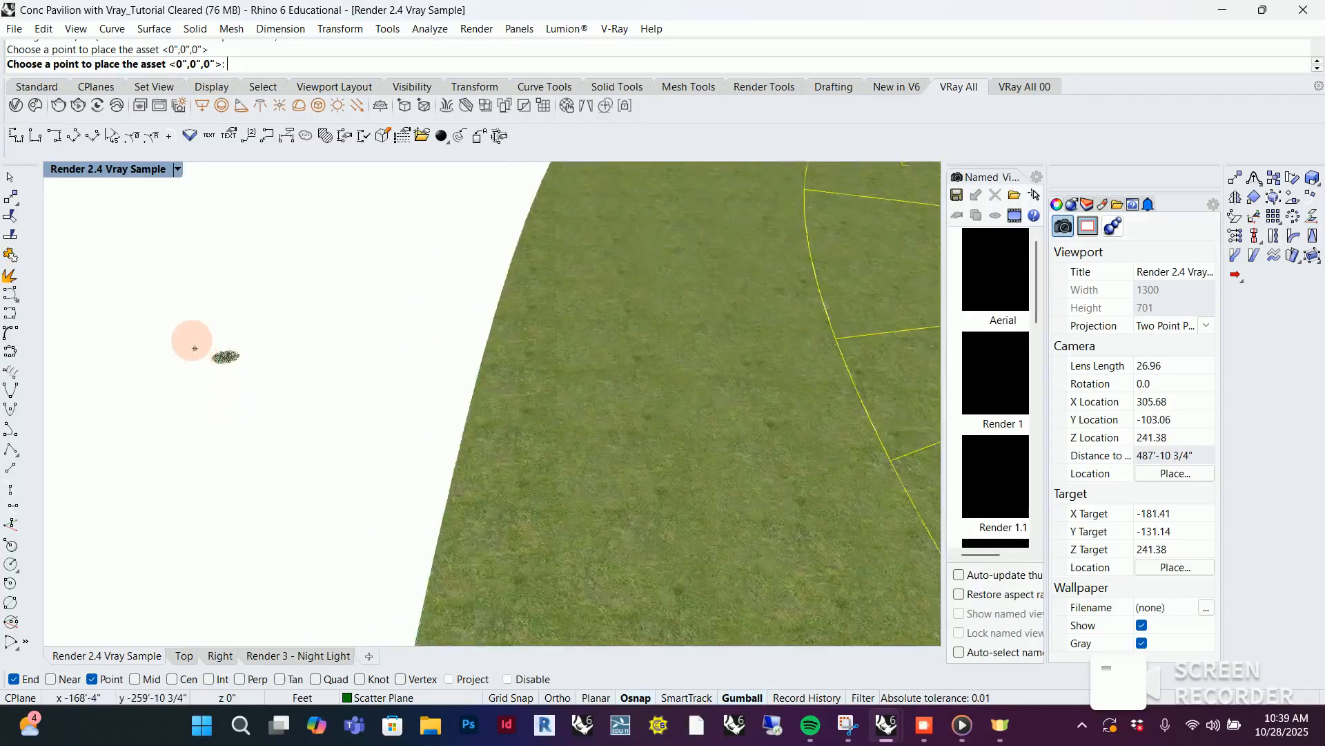
pyautogui.press('Escape')
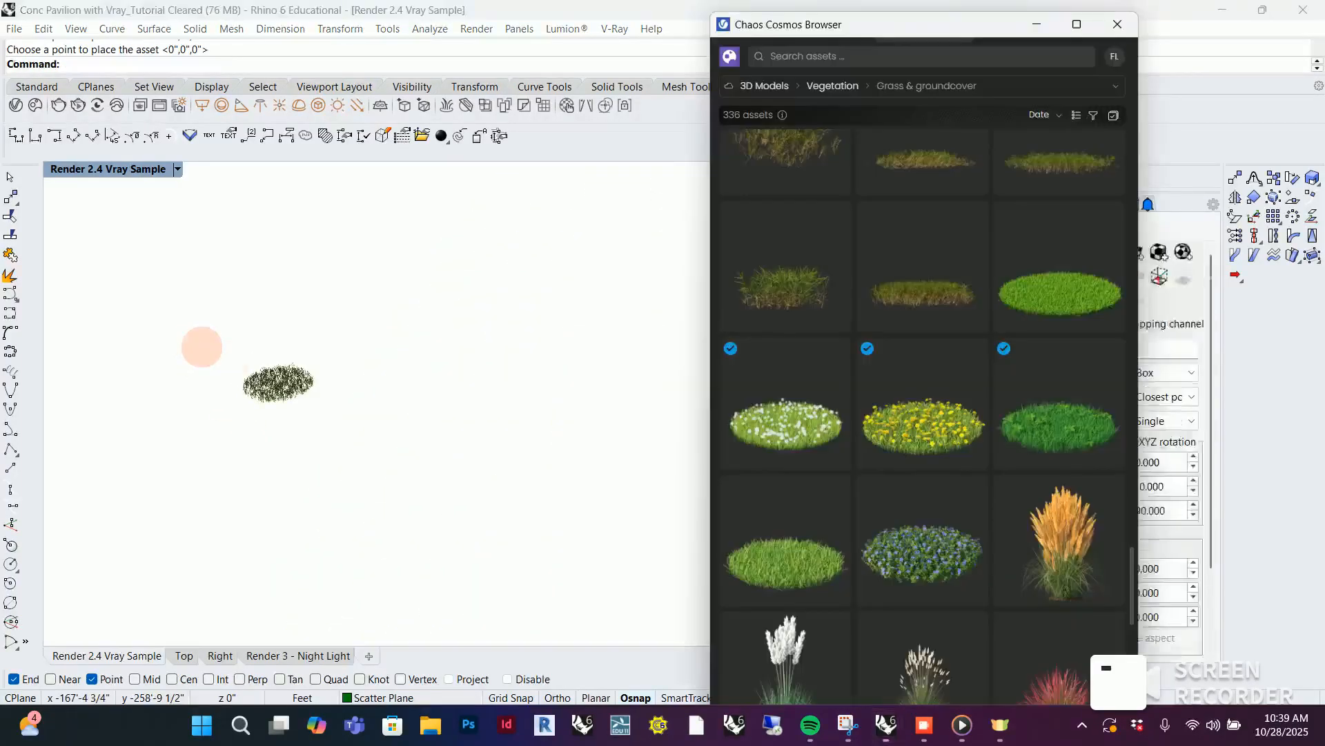
# Import the yellow-flowered Sow Thistles Grass 91-04 and place one copy beside the white-flowered patch
pyautogui.moveTo(953, 429)
pyautogui.click(937, 402)
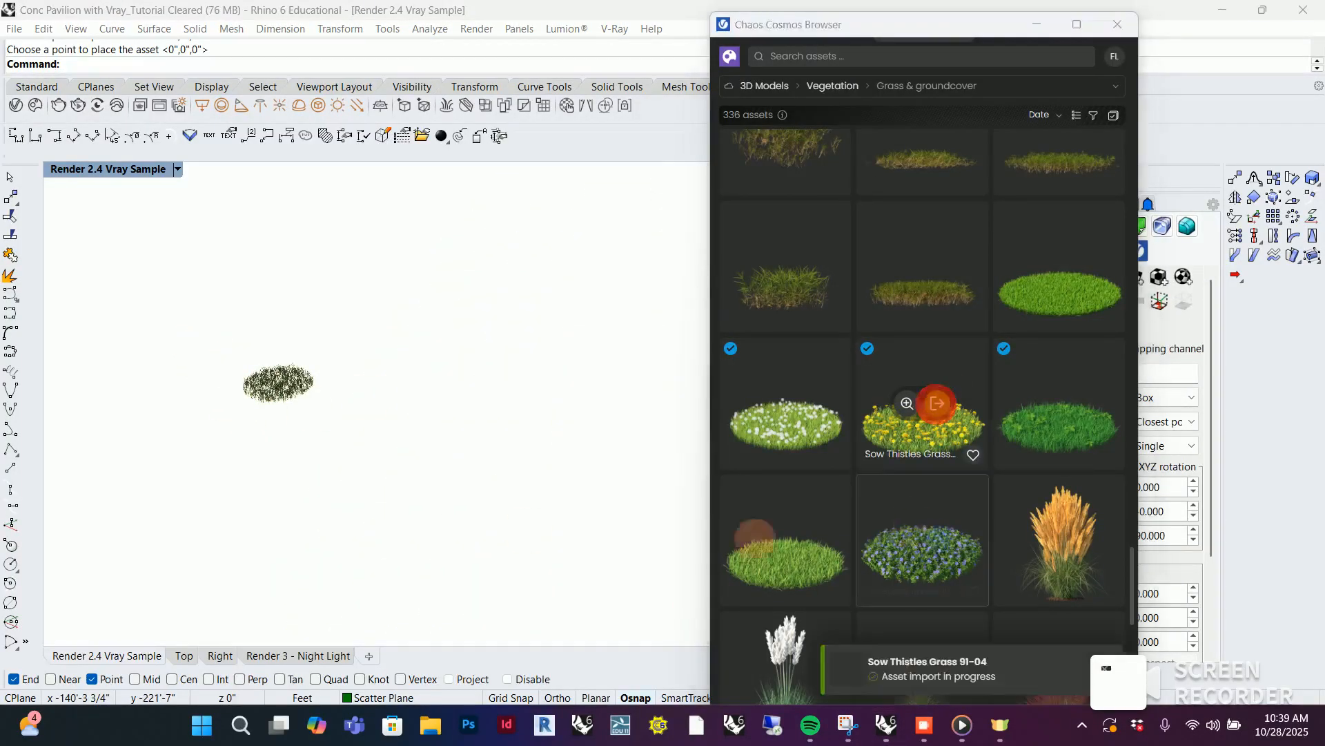
pyautogui.click(339, 338)
pyautogui.press('Escape')
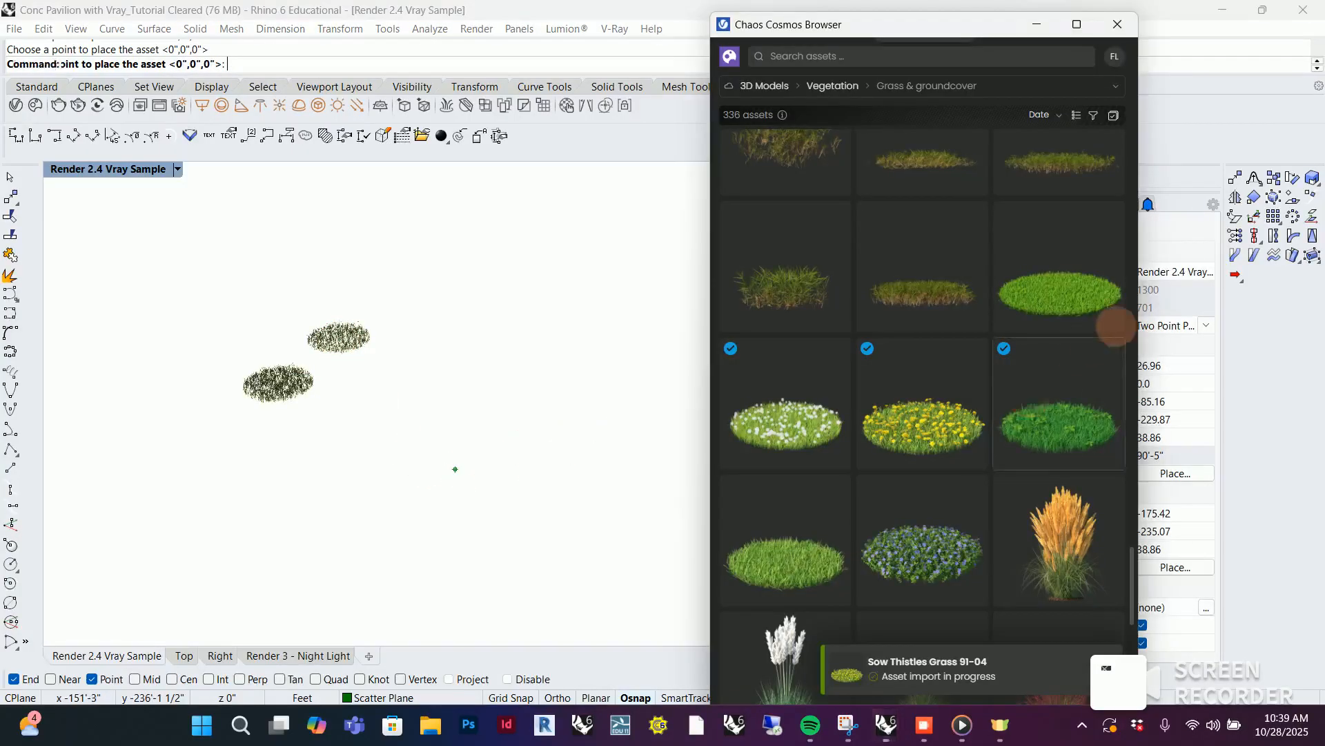
# Fetch Short Grass 91-08 from Cosmos, then import Grass Plants 91-19 and place one copy beside the two flower patches
pyautogui.click(1074, 266)
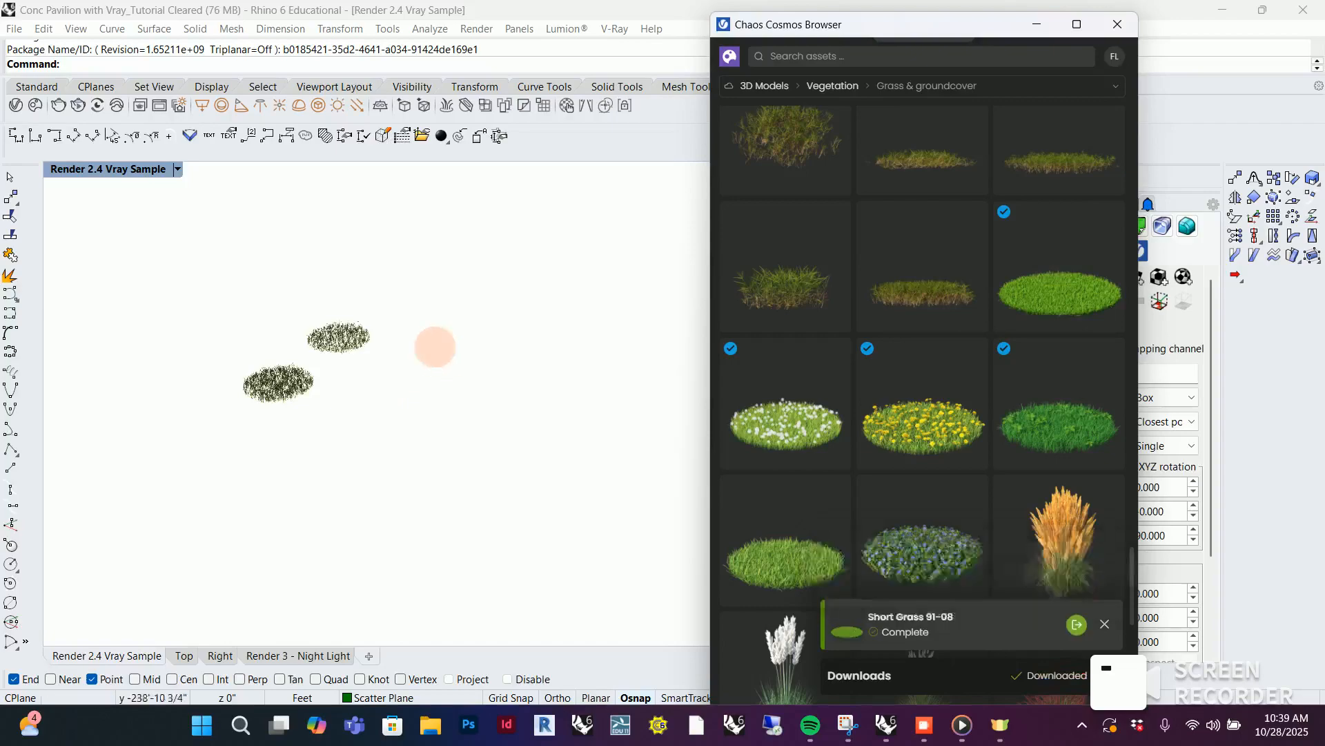
pyautogui.click(1074, 403)
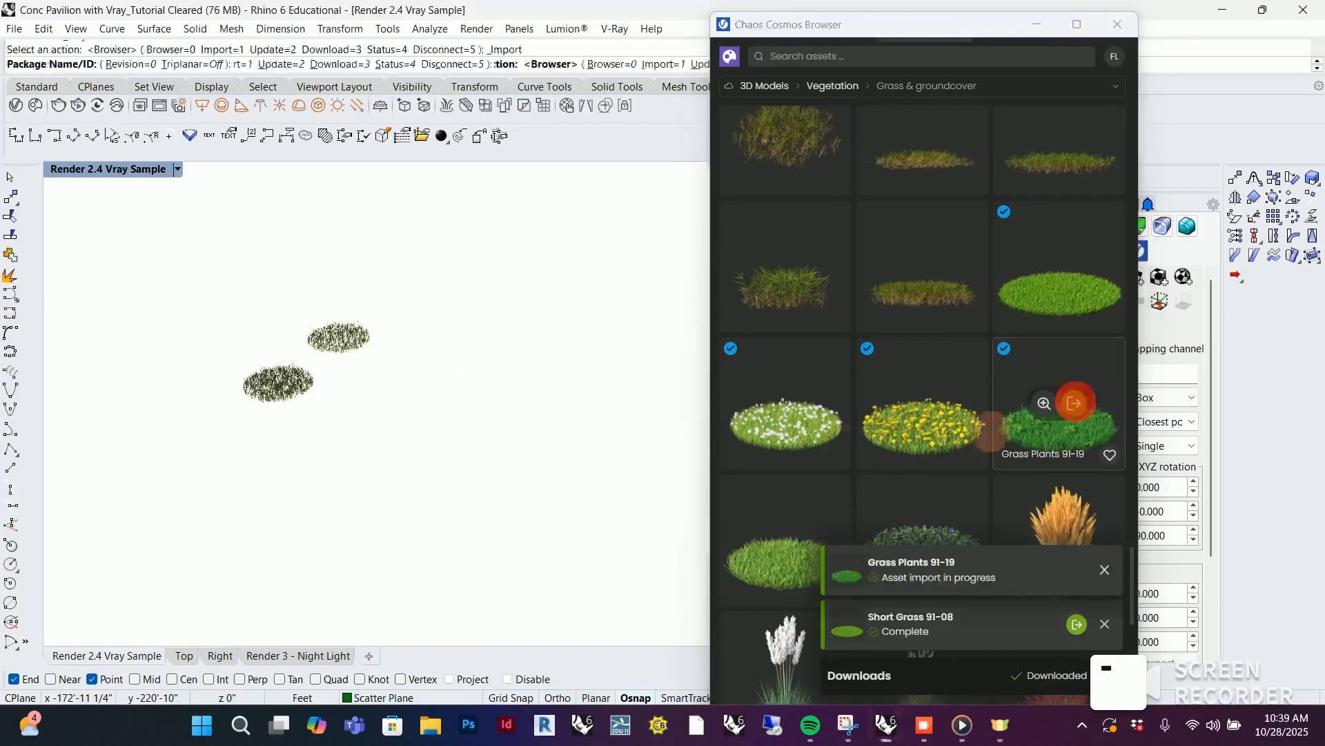
pyautogui.click(412, 335)
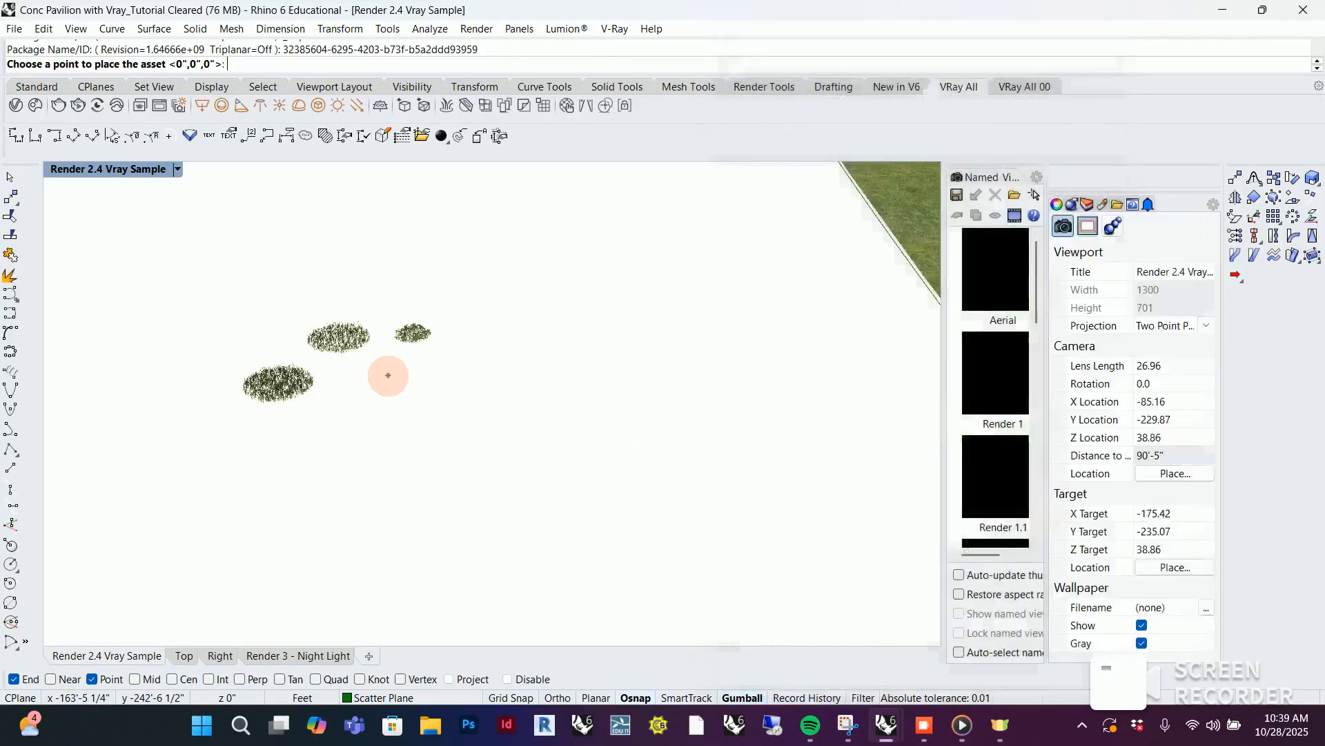
# Place a new copy of Sow Thistles Grass 91-06 near the other patches, delete the foremost older patch and put the Cosmos Browser away
pyautogui.click(388, 375)
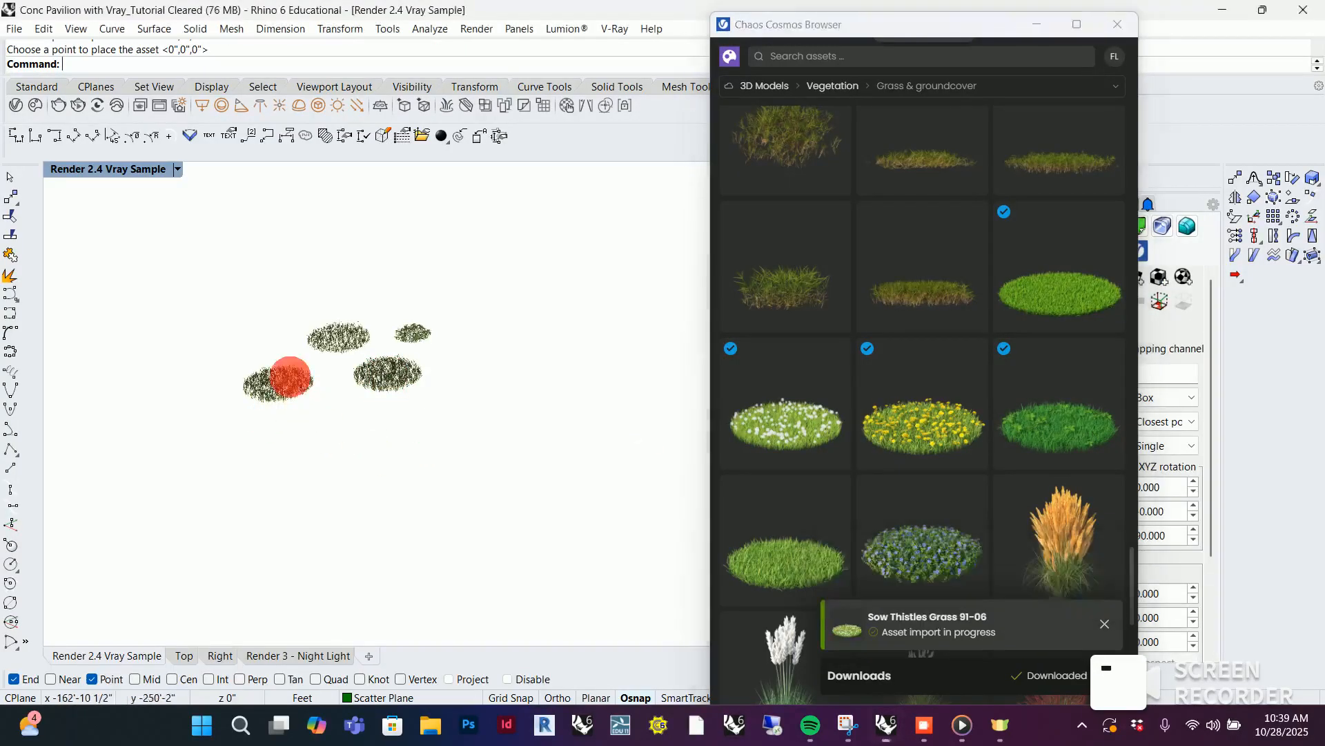
pyautogui.click(290, 377)
pyautogui.press('Delete')
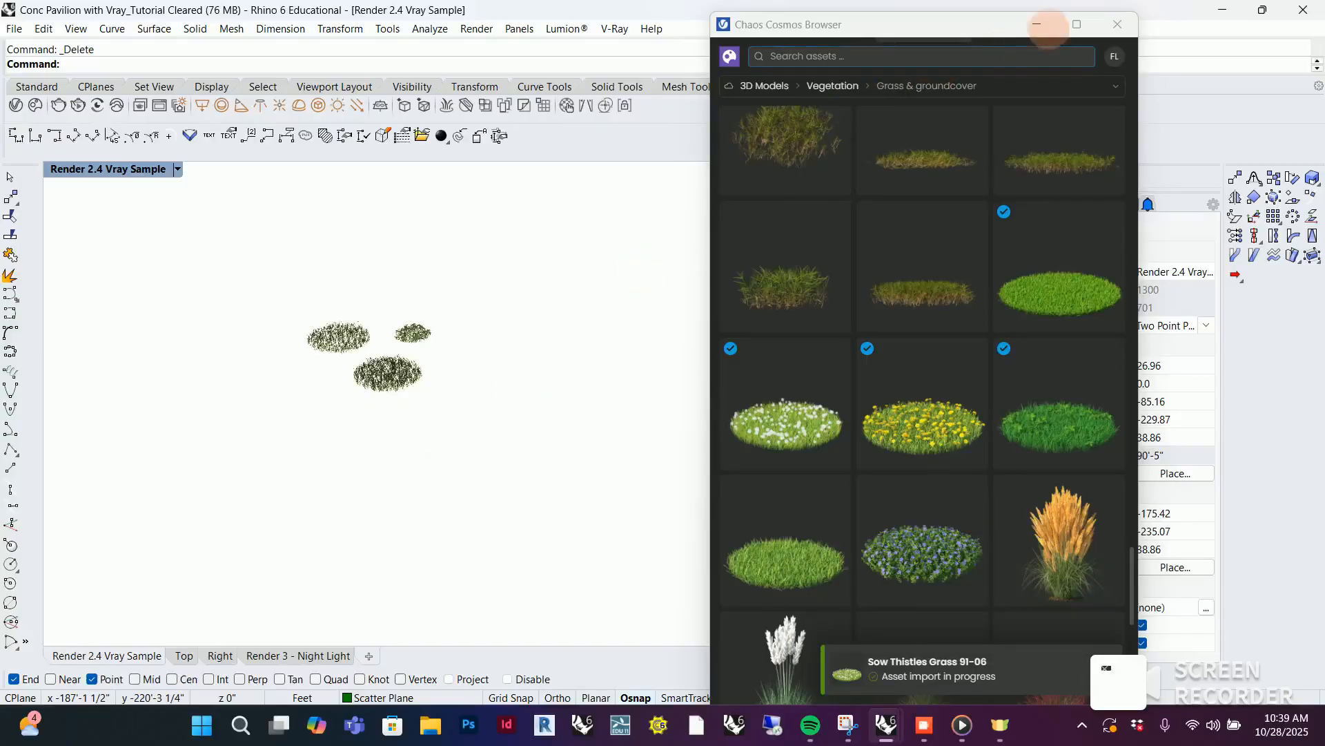
pyautogui.click(1033, 25)
# Open the Scatter geometry's settings in the V-Ray Asset Editor
pyautogui.scroll(-16, 343, 444)
pyautogui.scroll(12, 306, 432)
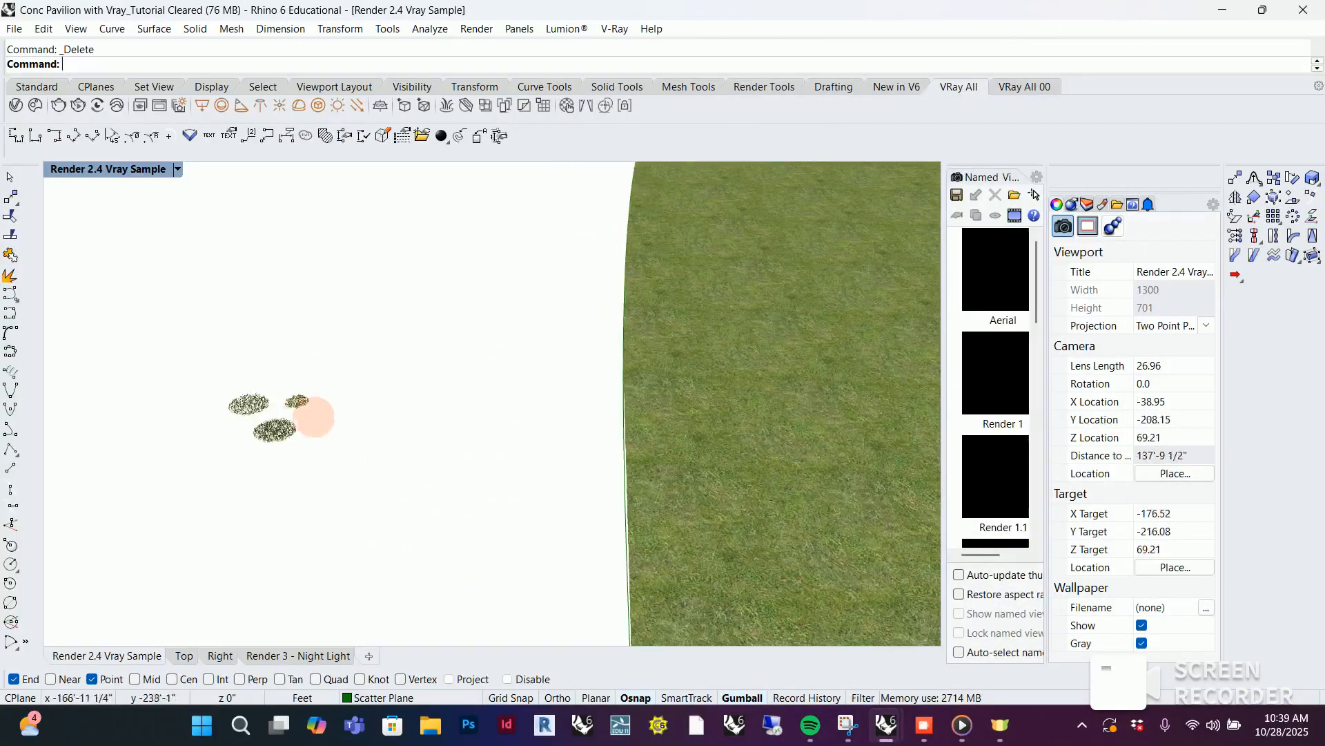
pyautogui.scroll(-8, 238, 414)
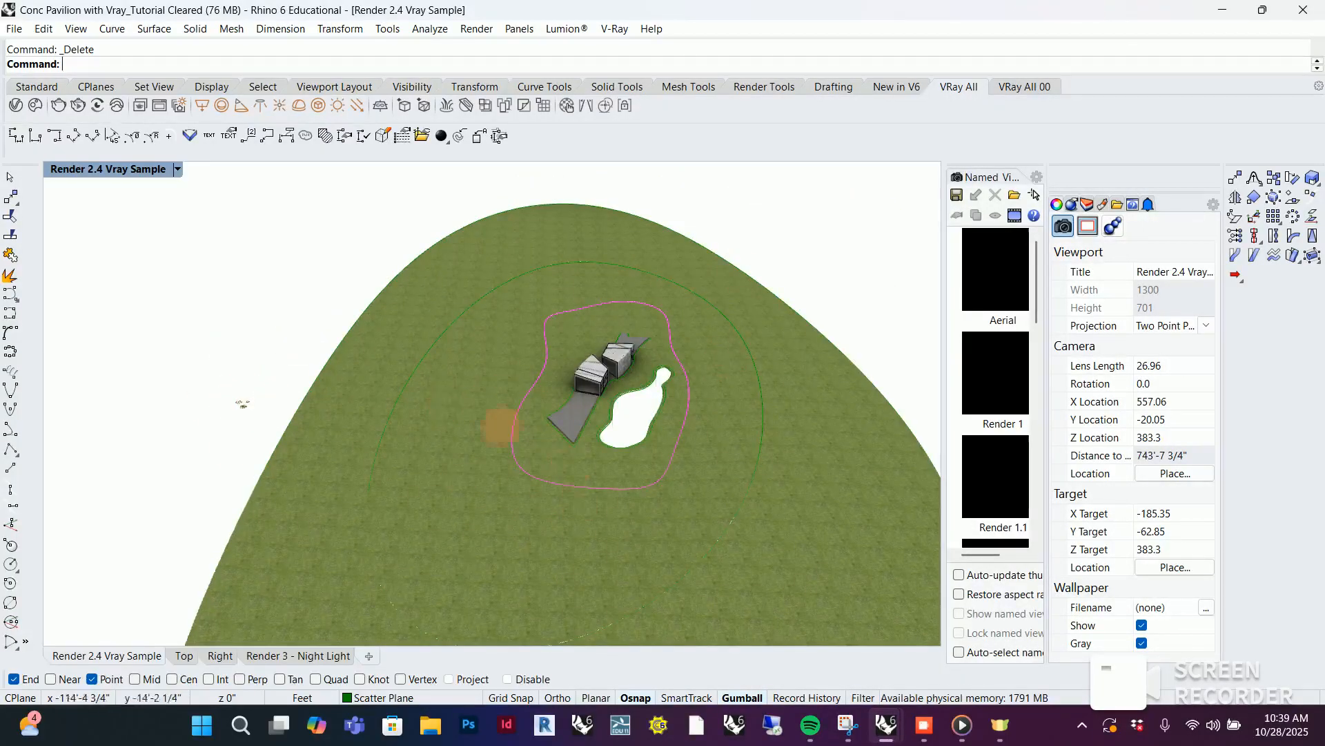
pyautogui.scroll(4, 376, 417)
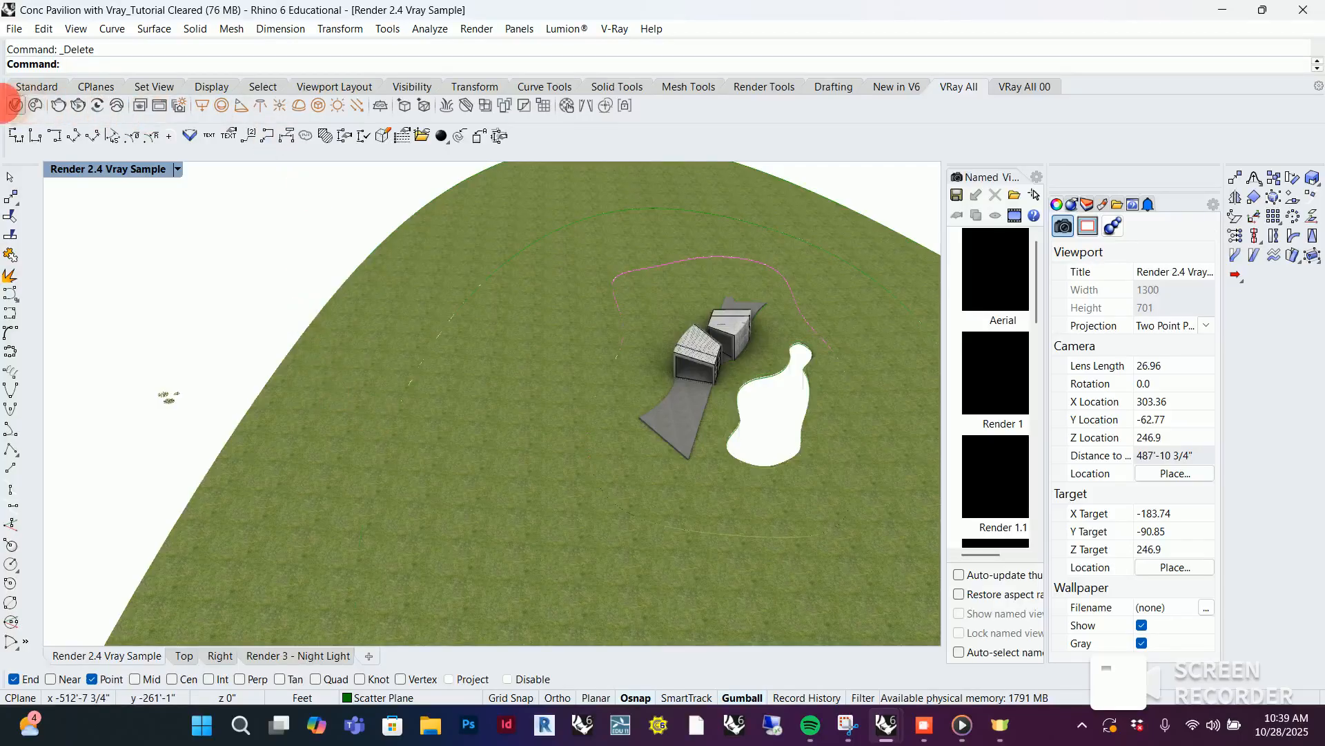
pyautogui.click(15, 105)
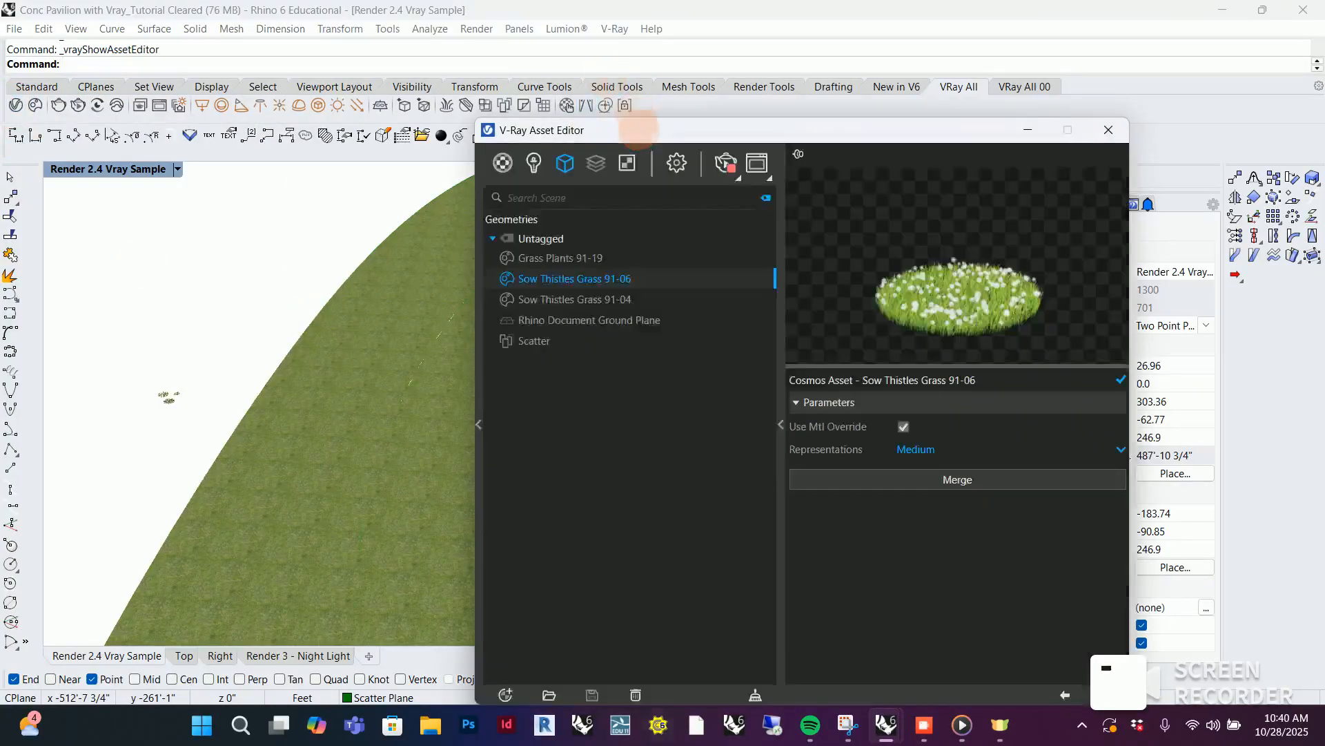
pyautogui.moveTo(639, 130); pyautogui.dragTo(608, 78)
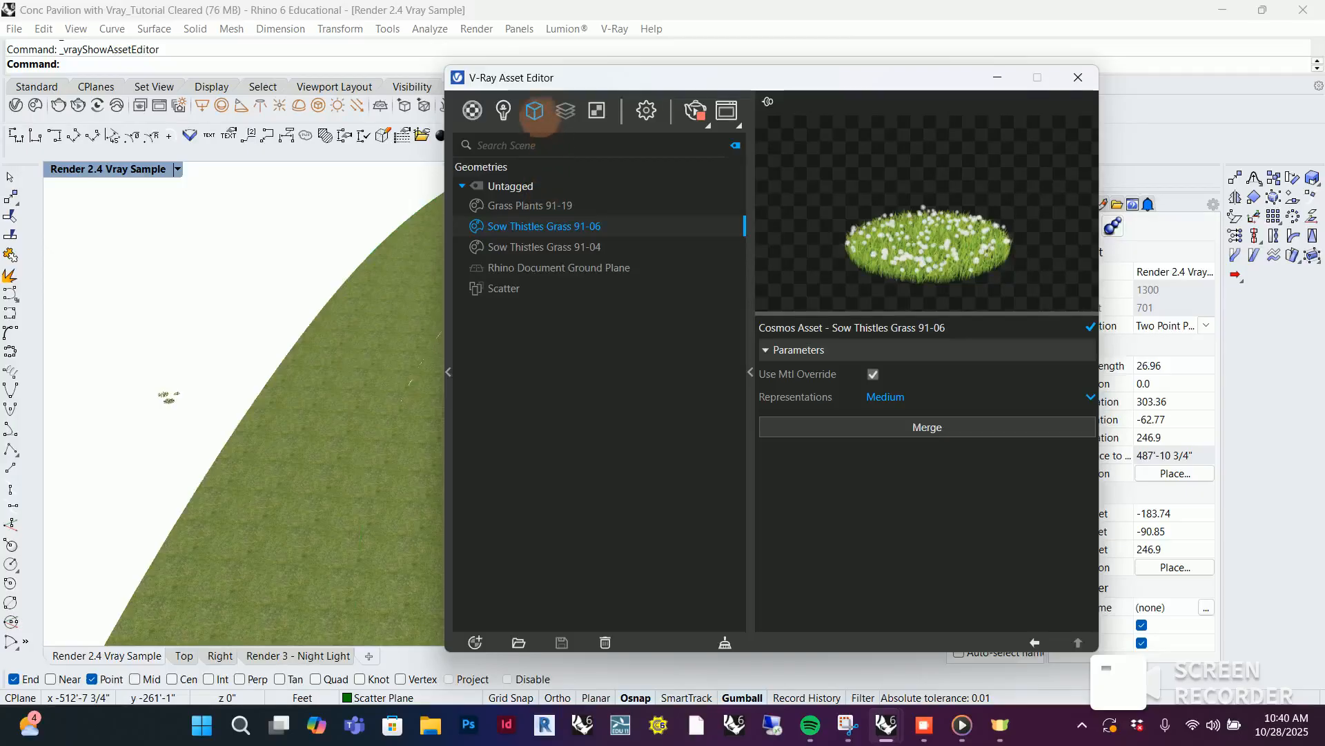
pyautogui.click(508, 288)
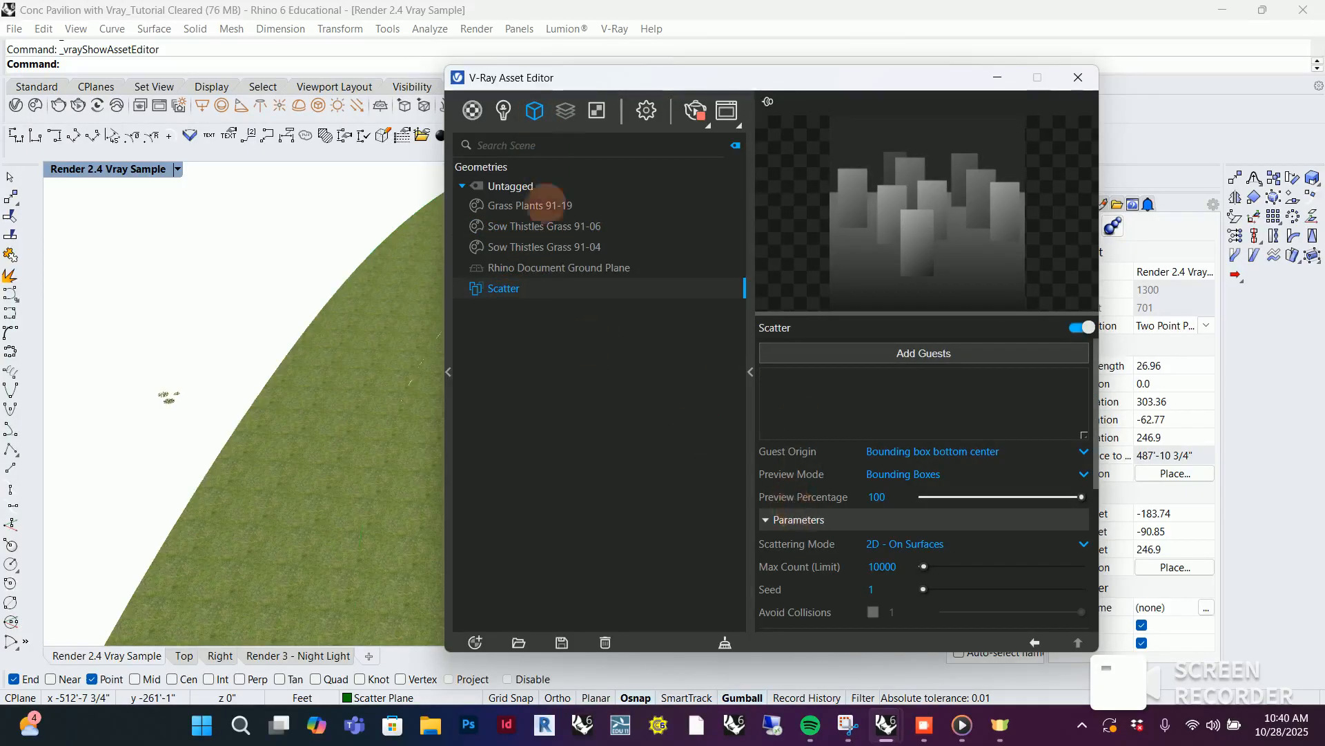
# Add the three grass patches placed outside the terrain as guests of the Scatter geometry
pyautogui.moveTo(658, 77); pyautogui.dragTo(583, 99)
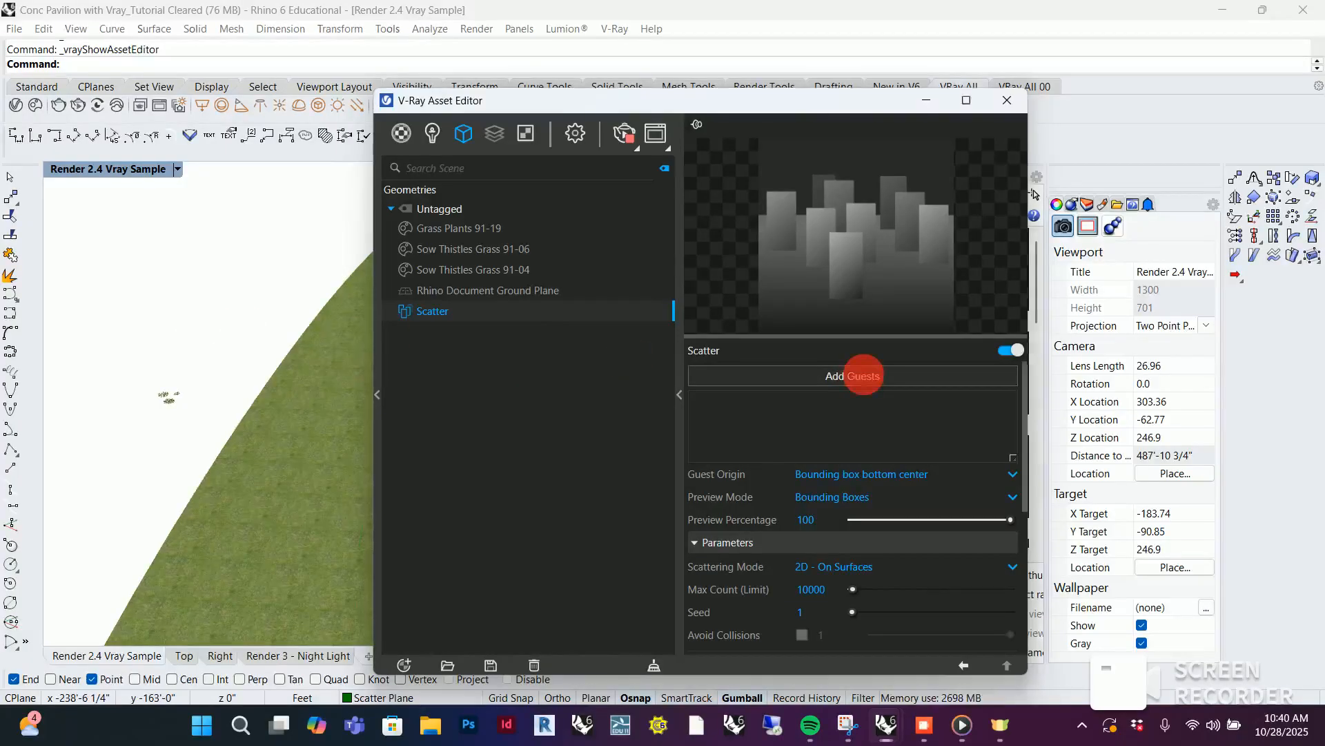
pyautogui.click(863, 374)
pyautogui.moveTo(130, 369); pyautogui.dragTo(223, 445)
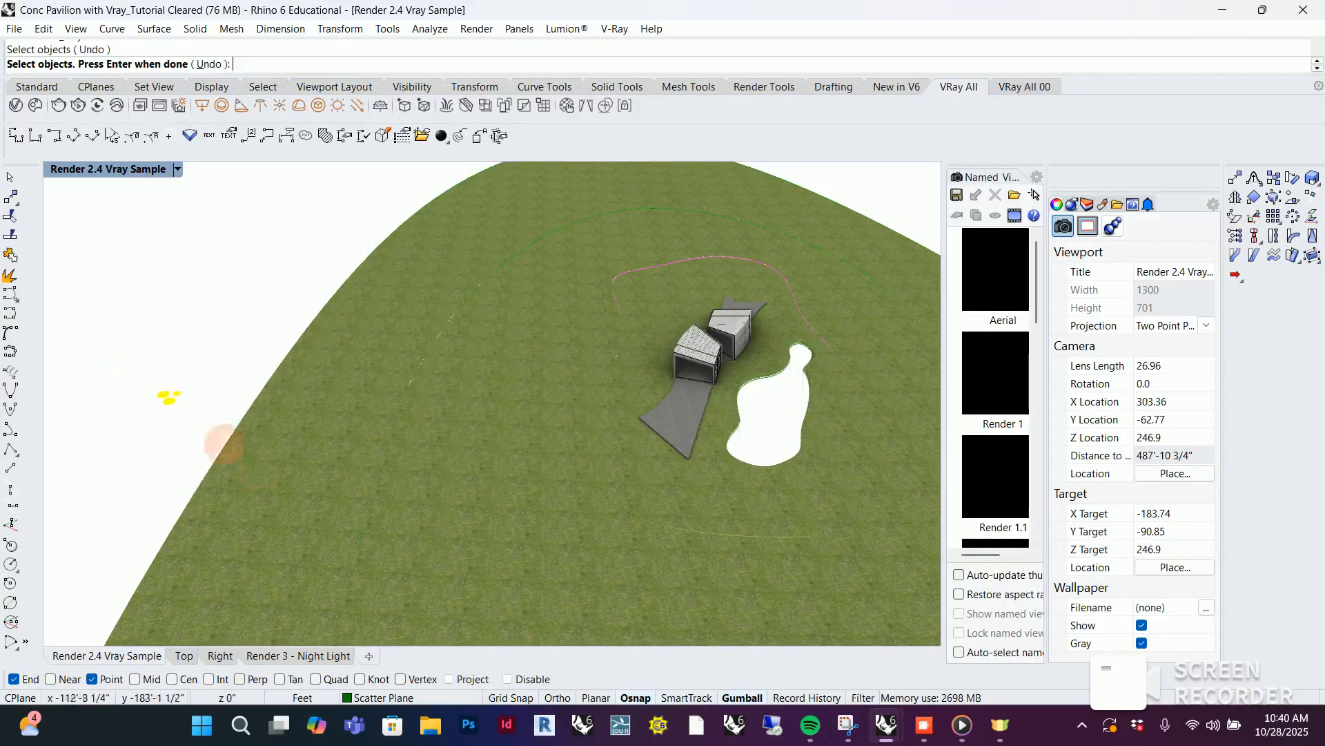
pyautogui.scroll(10, 154, 384)
pyautogui.press('Return')
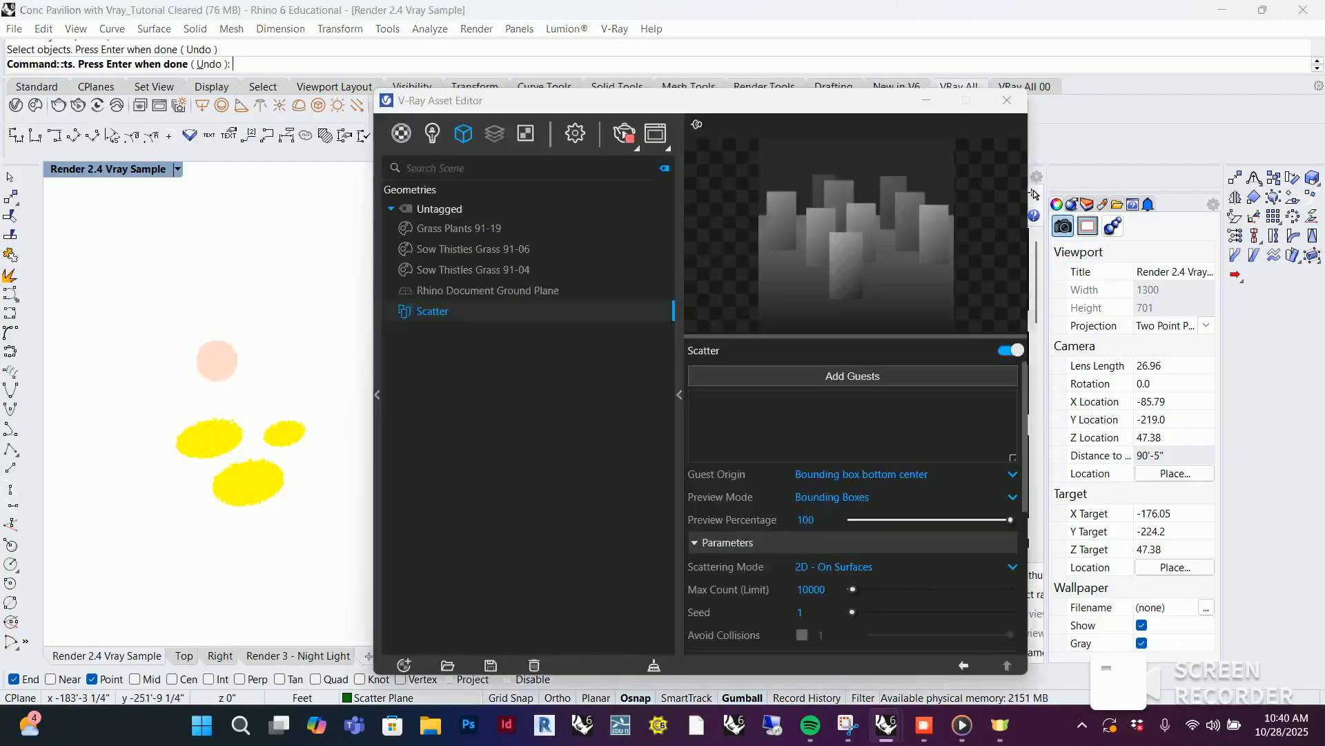
# Check the scattered bounding boxes around the pavilion, then restore the saved eye-level view of the pavilion and pond
pyautogui.scroll(-18, 143, 370)
pyautogui.scroll(6, 152, 368)
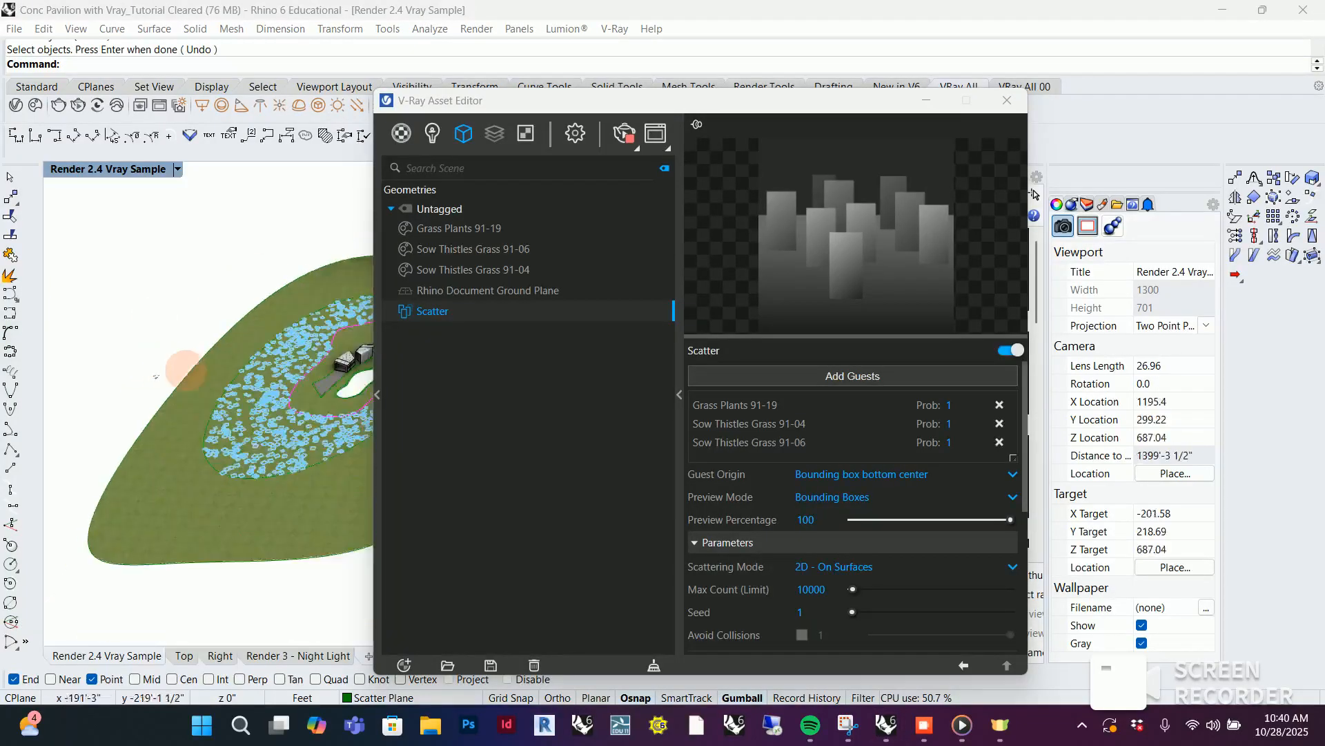
pyautogui.moveTo(649, 100); pyautogui.dragTo(963, 113)
pyautogui.scroll(3, 219, 324)
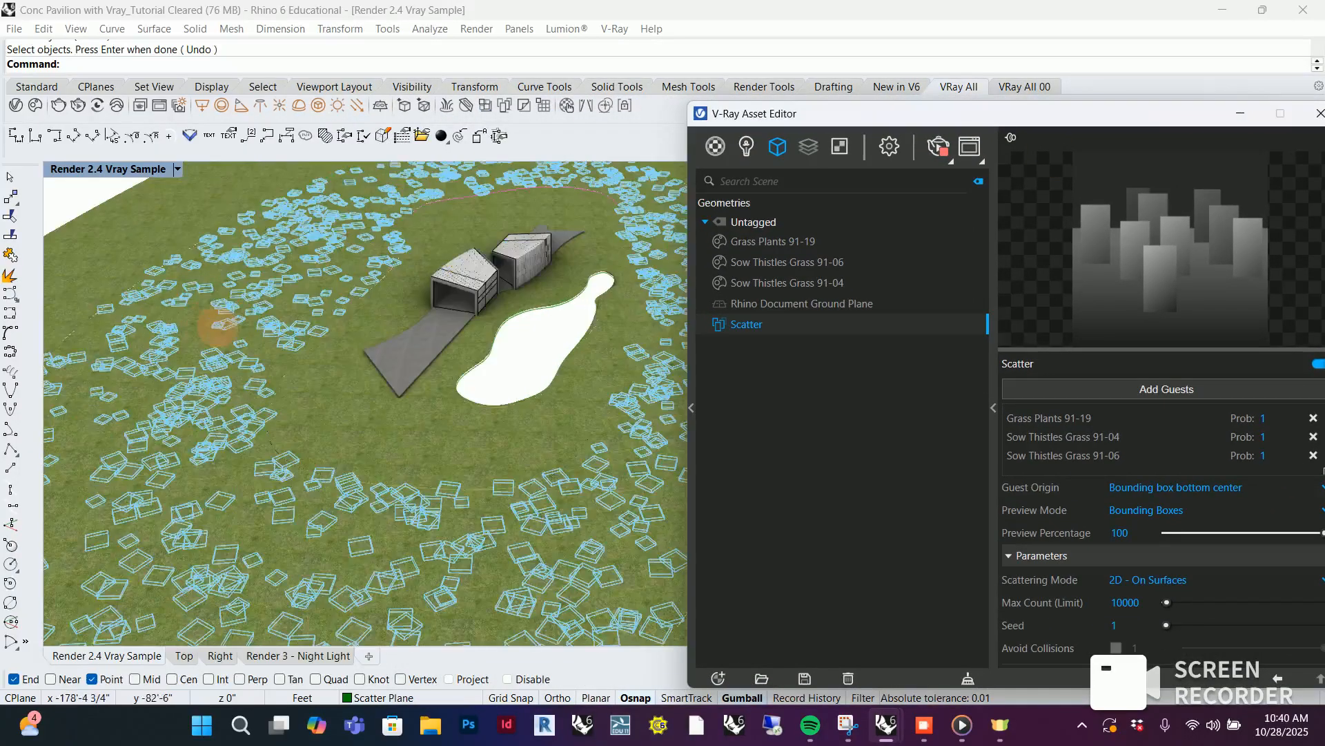
pyautogui.scroll(-3, 508, 470)
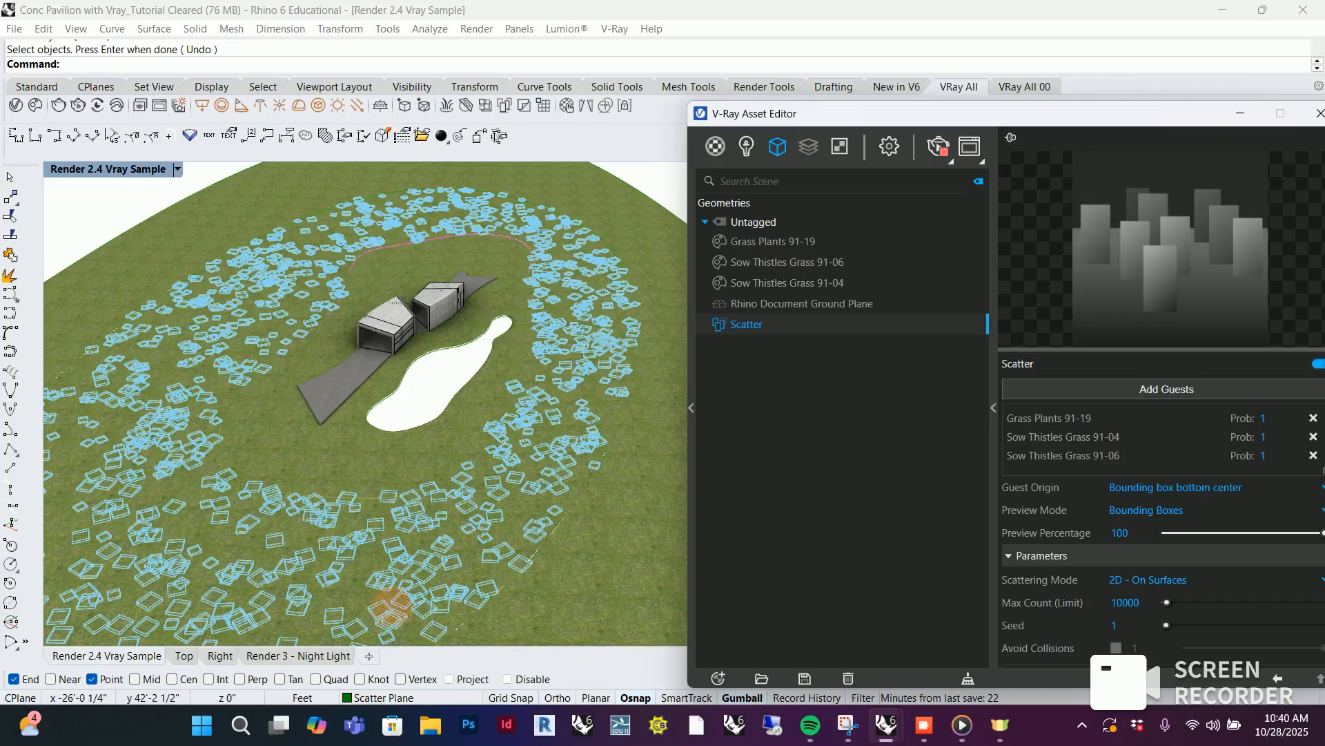
pyautogui.click(176, 169)
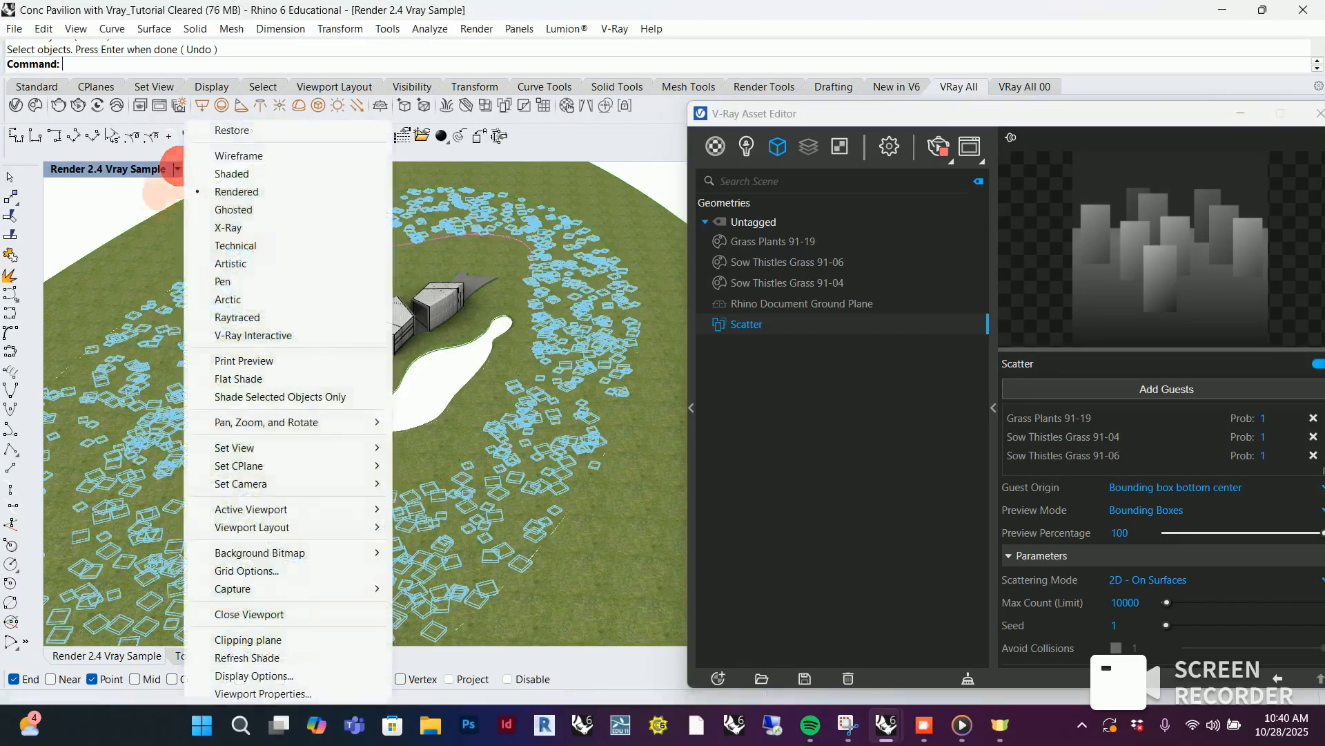
pyautogui.moveTo(310, 448)
pyautogui.click(508, 410)
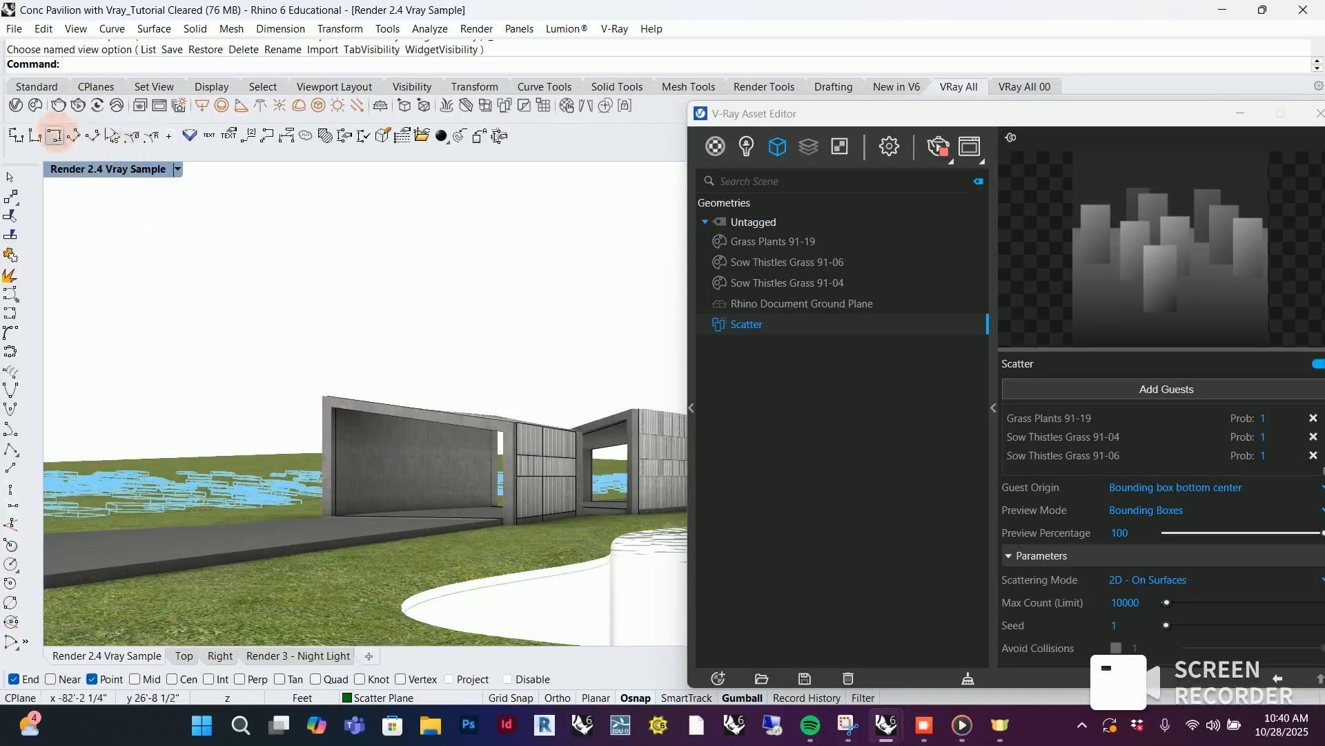
# Examine the scattered grass and flowers beside the pavilion in the V-Ray Frame Buffer, then put the buffer away
pyautogui.click(968, 144)
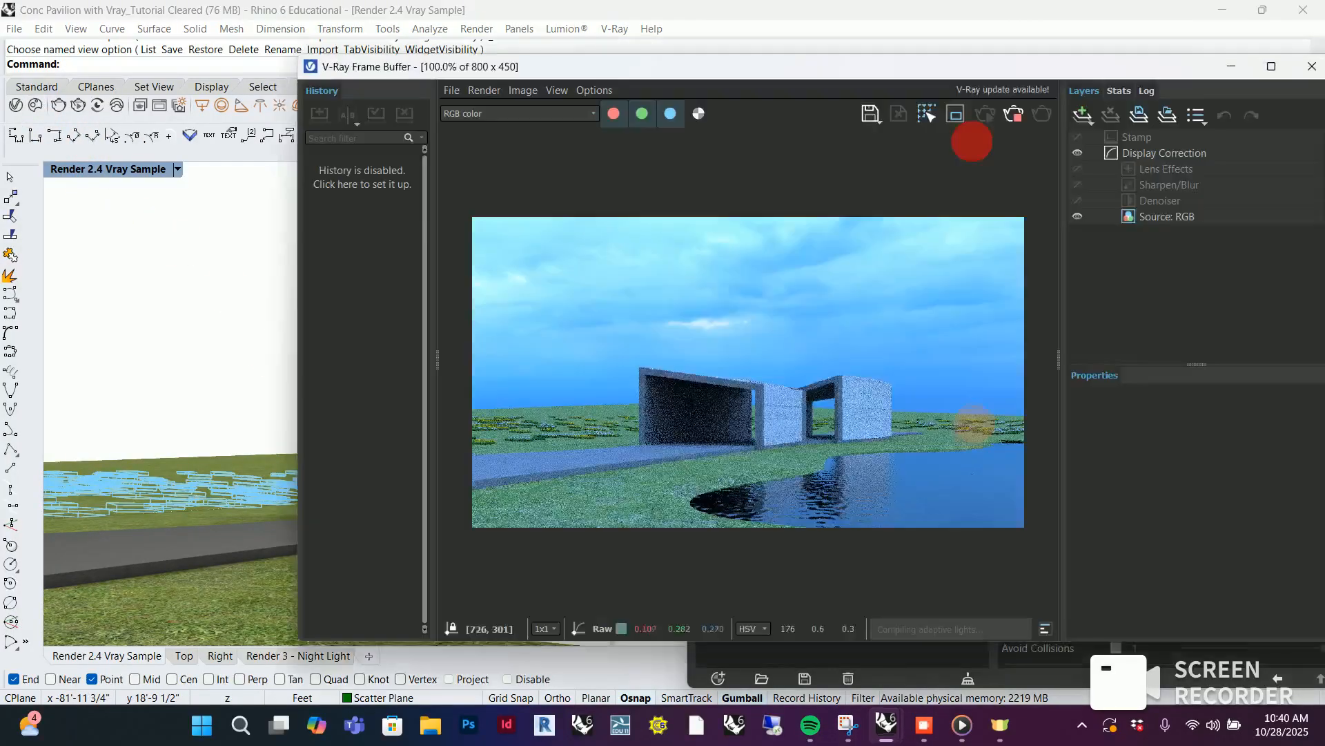
pyautogui.scroll(3, 601, 425)
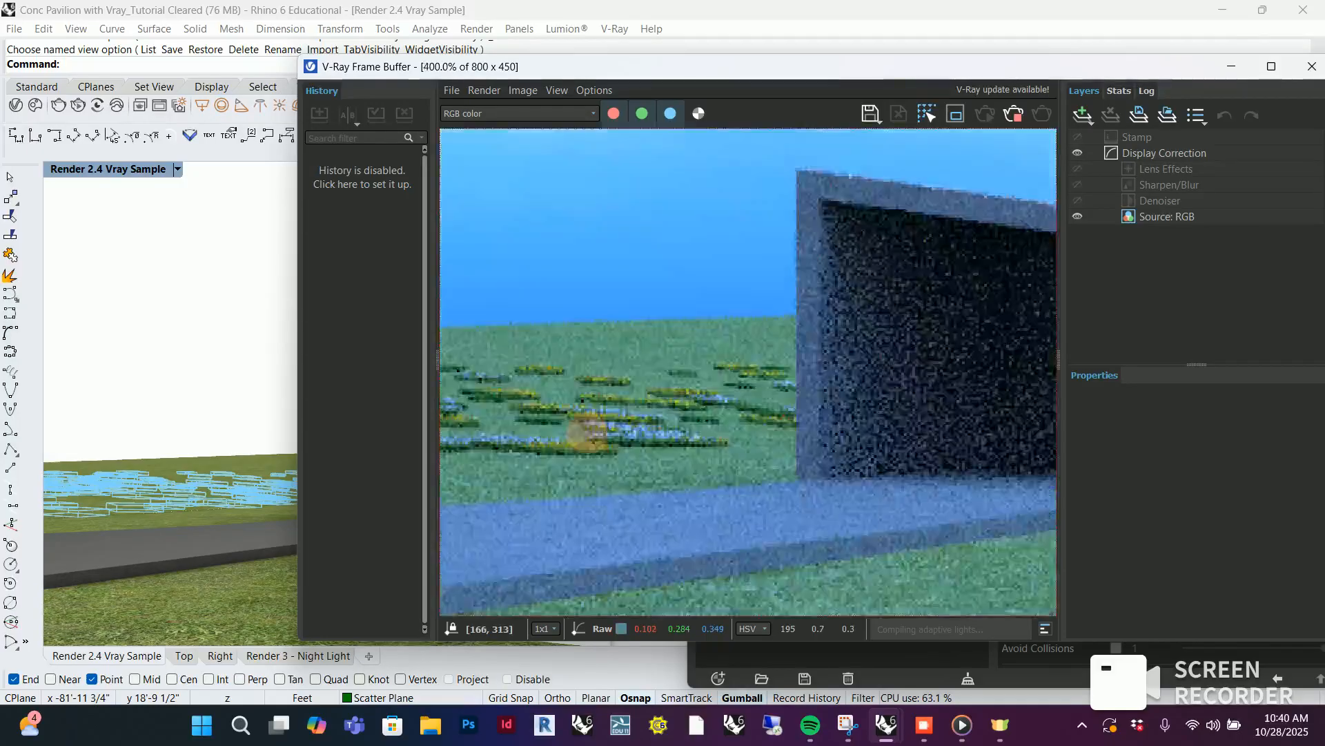
pyautogui.scroll(-3, 587, 432)
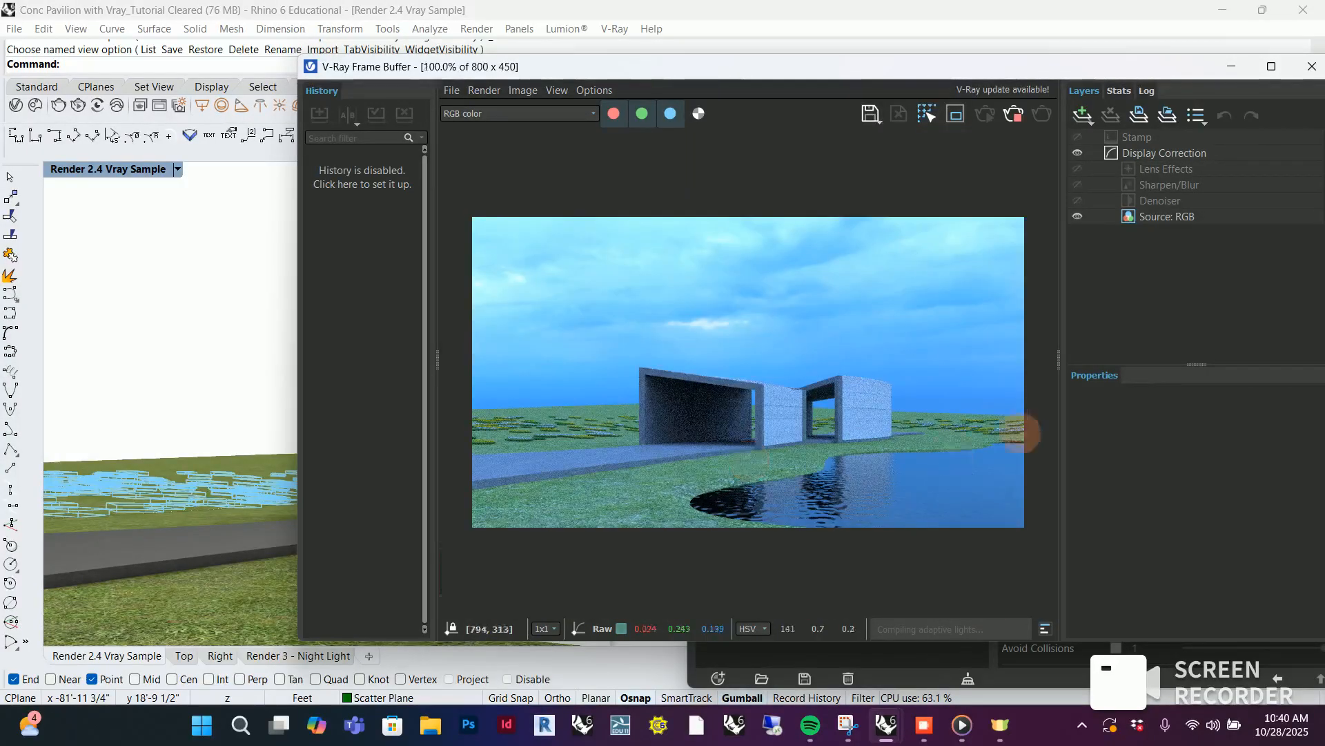
pyautogui.scroll(1, 1020, 433)
pyautogui.scroll(-1, 946, 467)
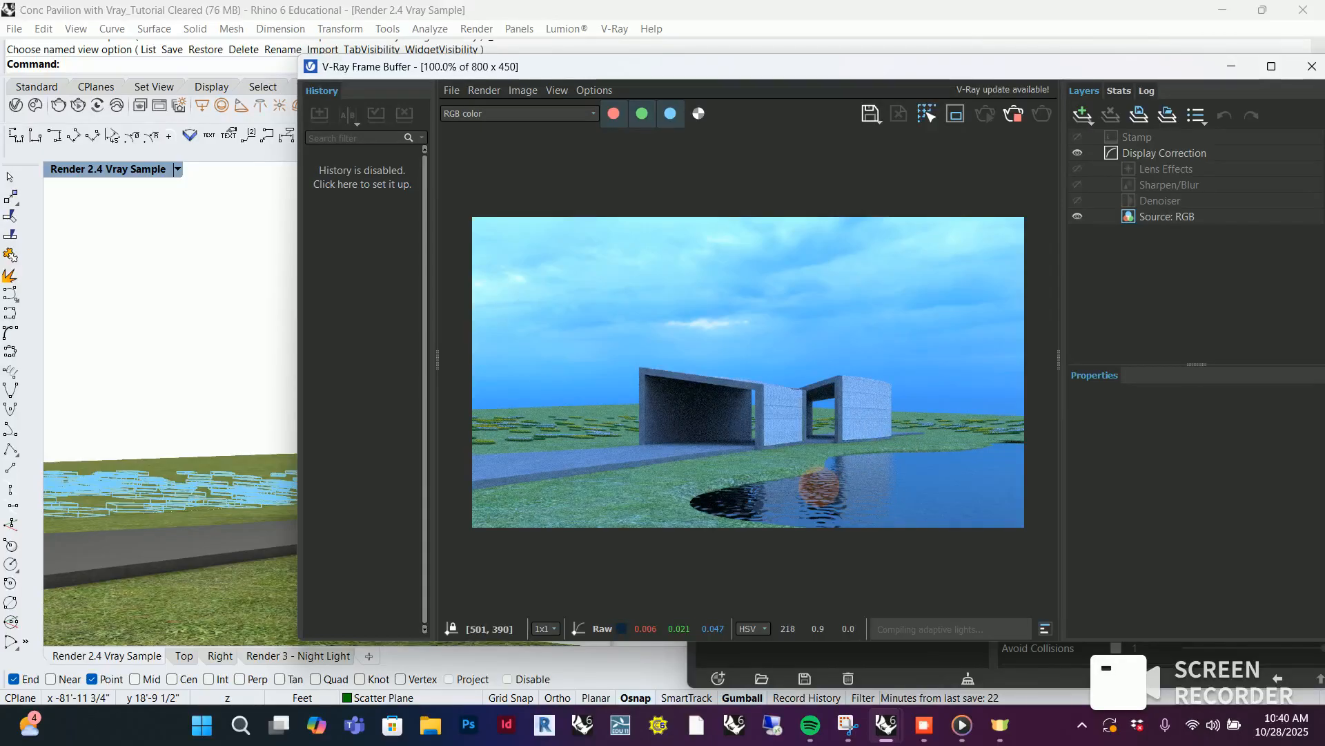
pyautogui.click(1232, 66)
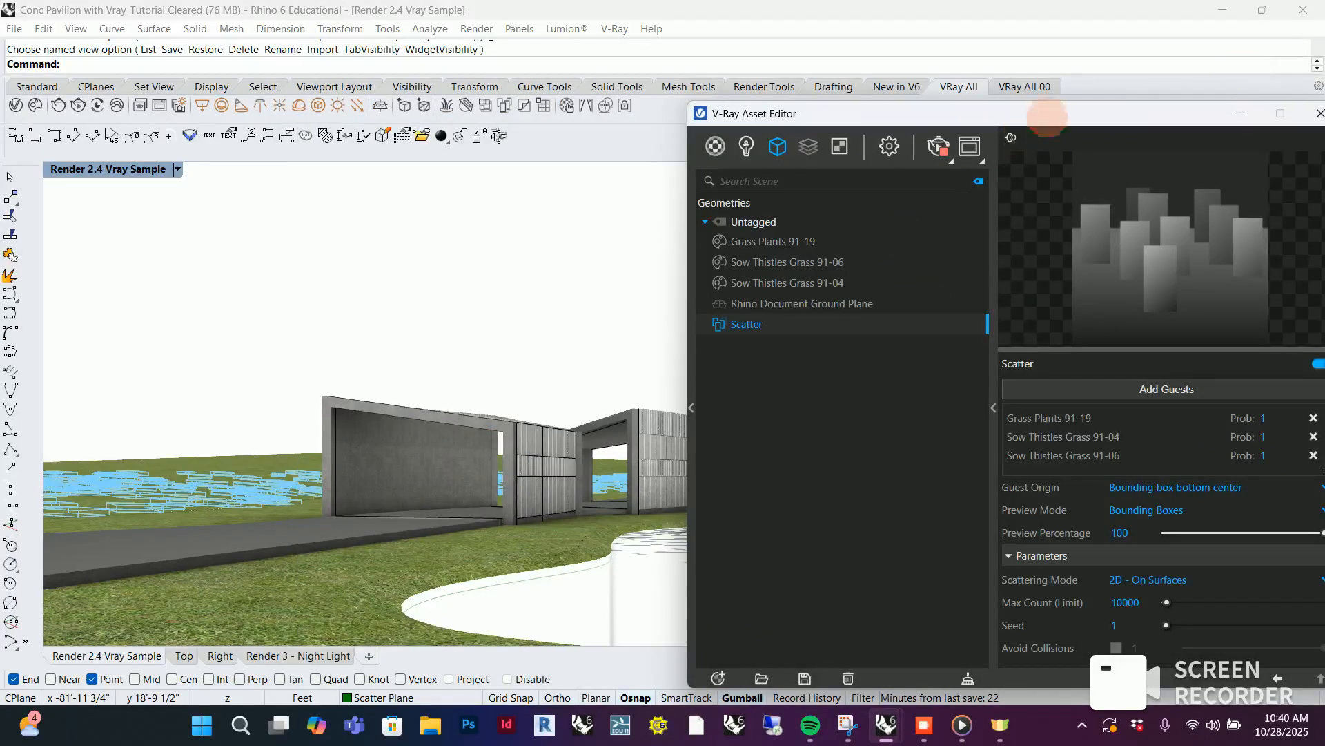
# Raise the Scatter's Max Count limit to 2000000 and set its surface scattering Instances Count to 30000
pyautogui.moveTo(1047, 117); pyautogui.dragTo(851, 77)
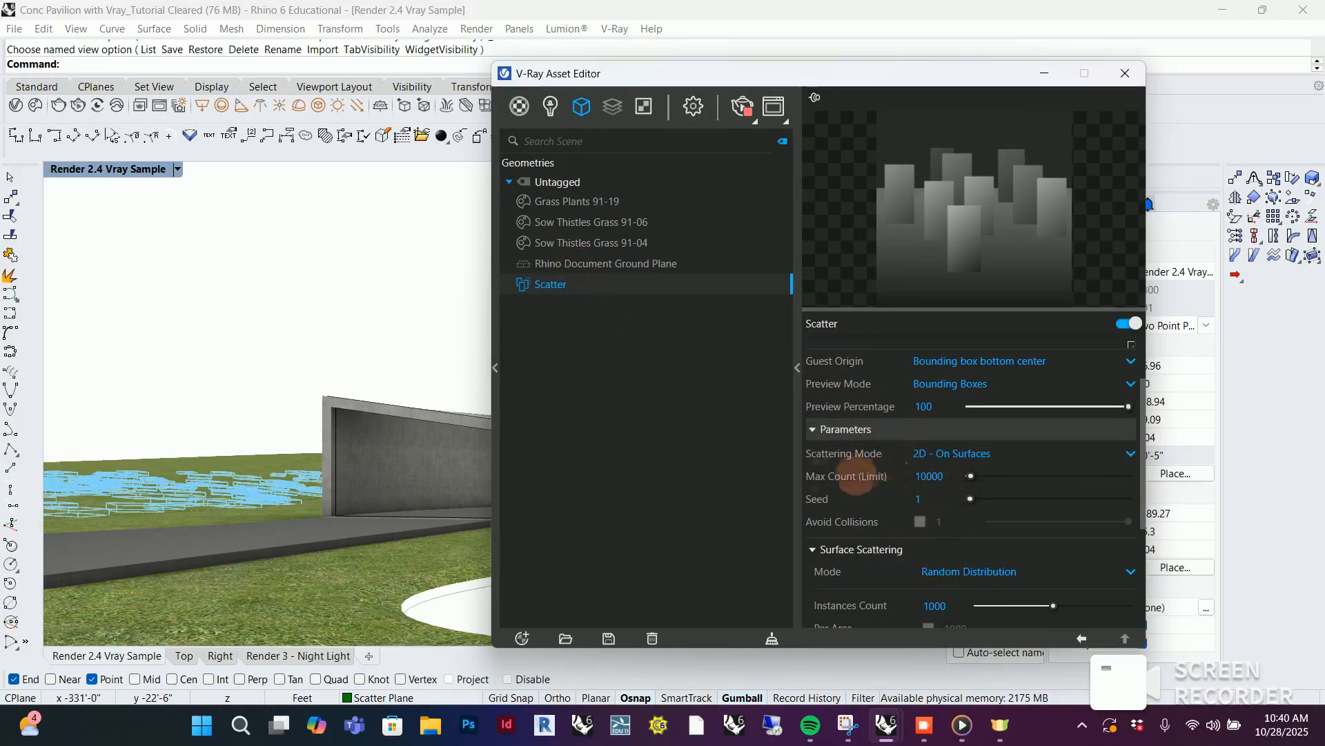
pyautogui.scroll(2, 956, 465)
pyautogui.scroll(-4, 946, 464)
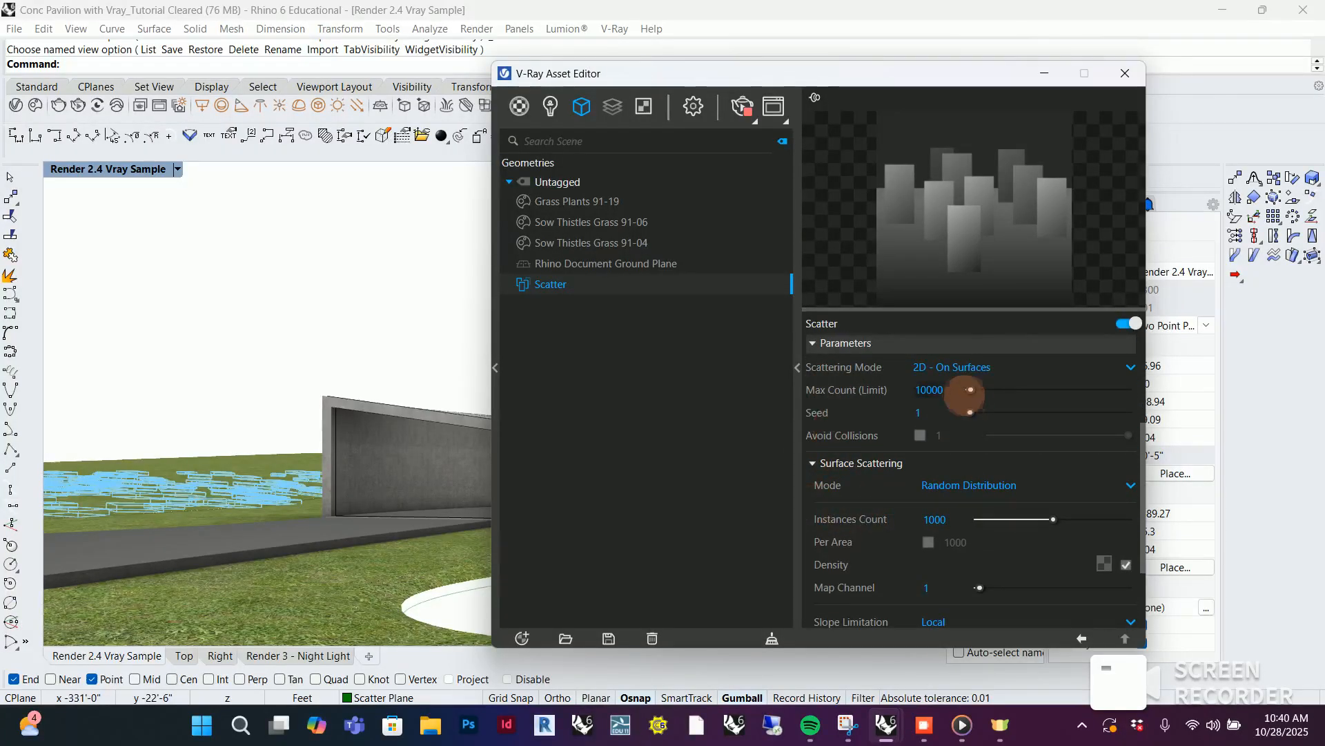
pyautogui.moveTo(970, 389); pyautogui.dragTo(1228, 400)
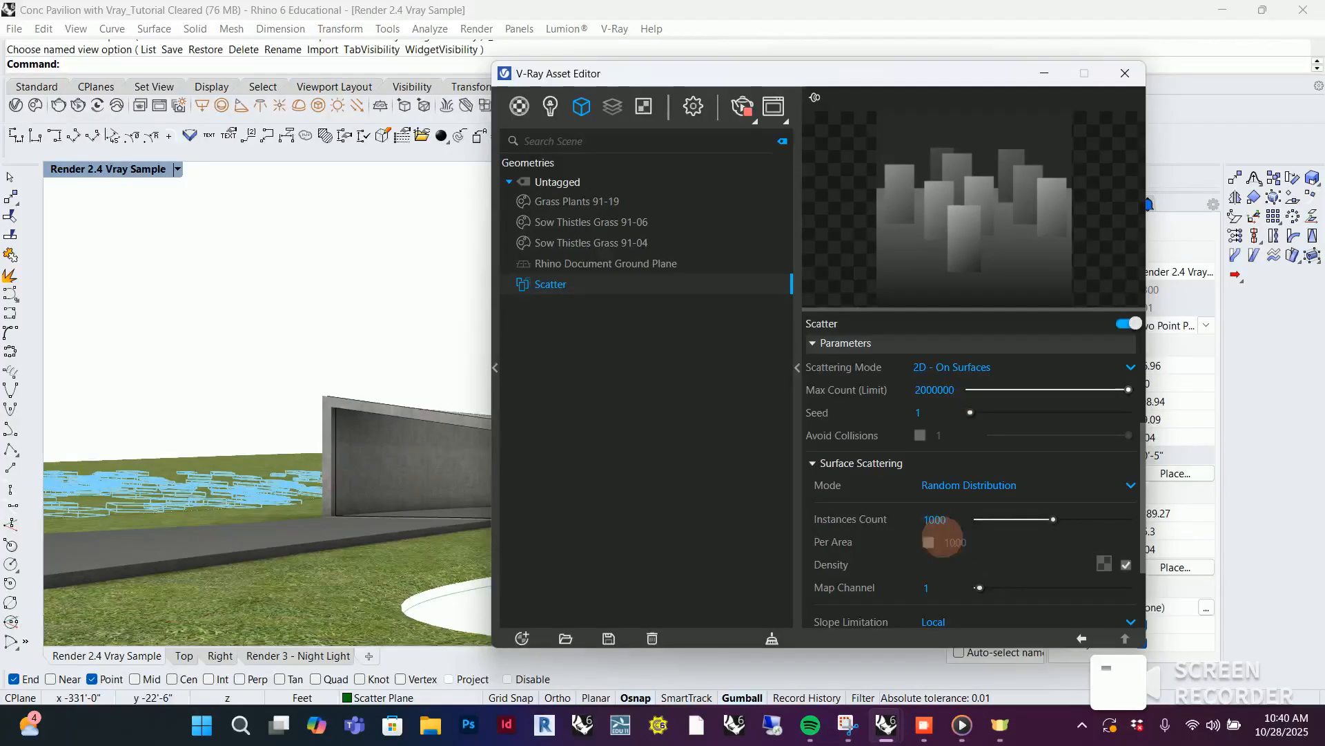
pyautogui.scroll(-2, 925, 525)
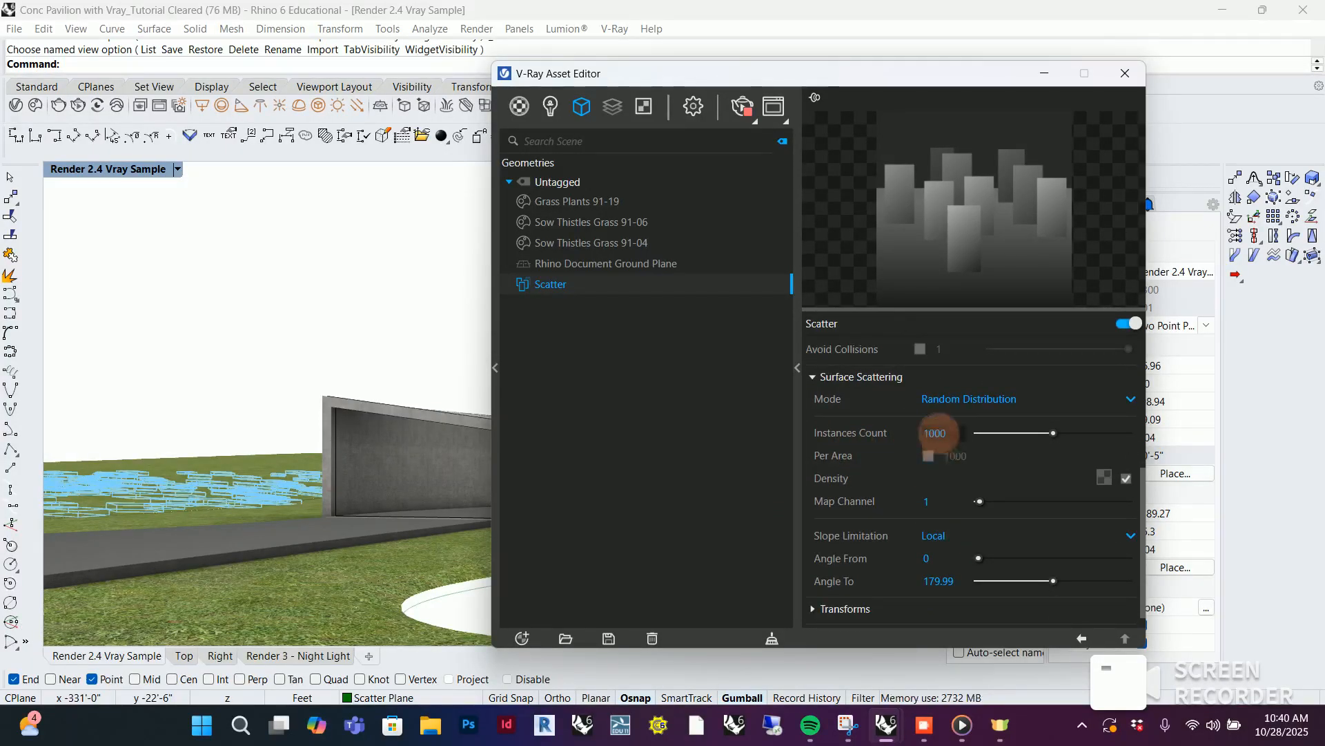
pyautogui.doubleClick(937, 433)
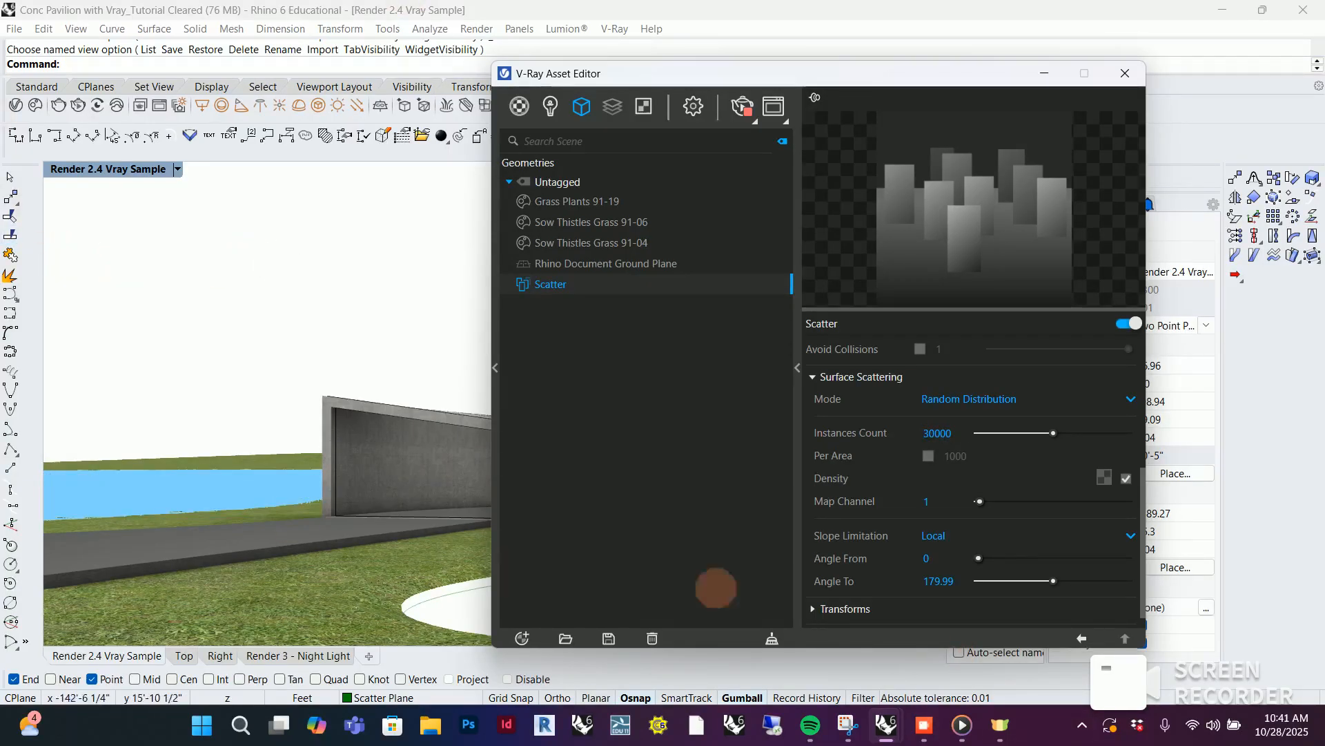
pyautogui.scroll(5, 1070, 467)
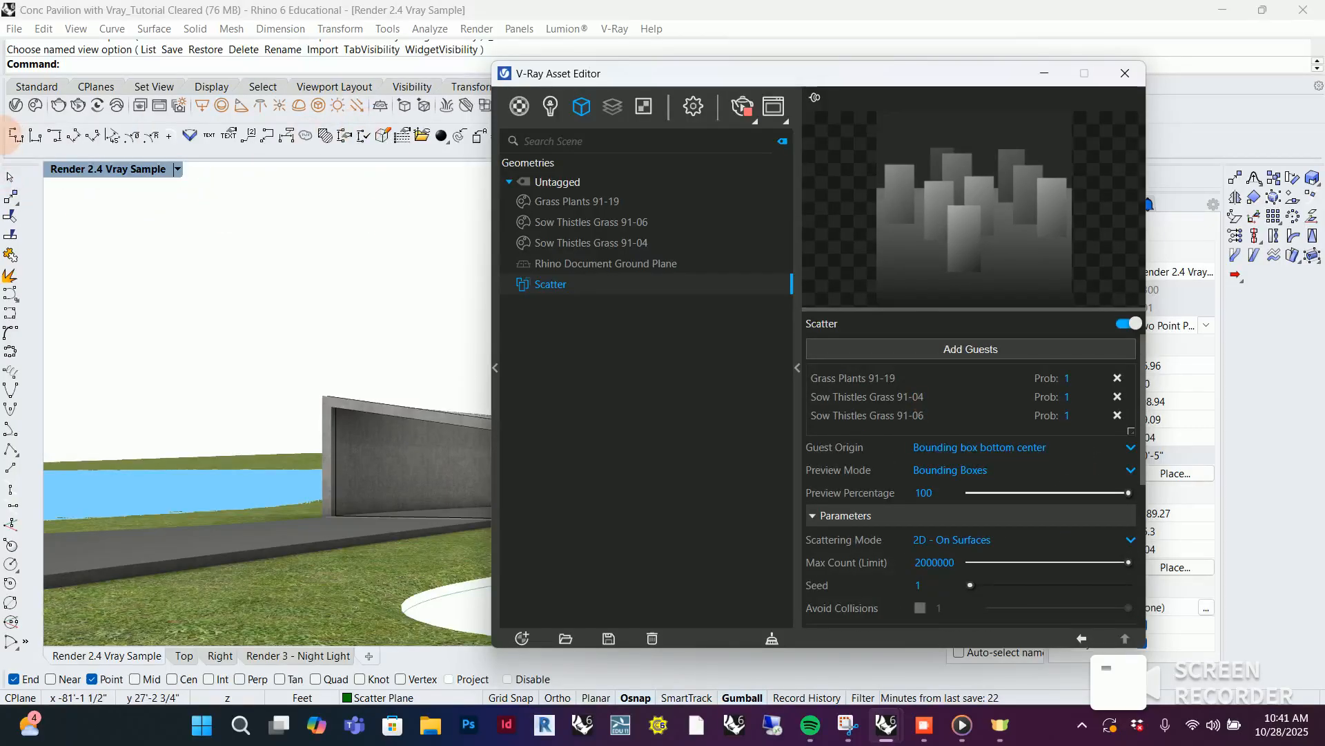
# Inspect the denser flower field behind the pavilion up close in the V-Ray Frame Buffer
pyautogui.click(773, 106)
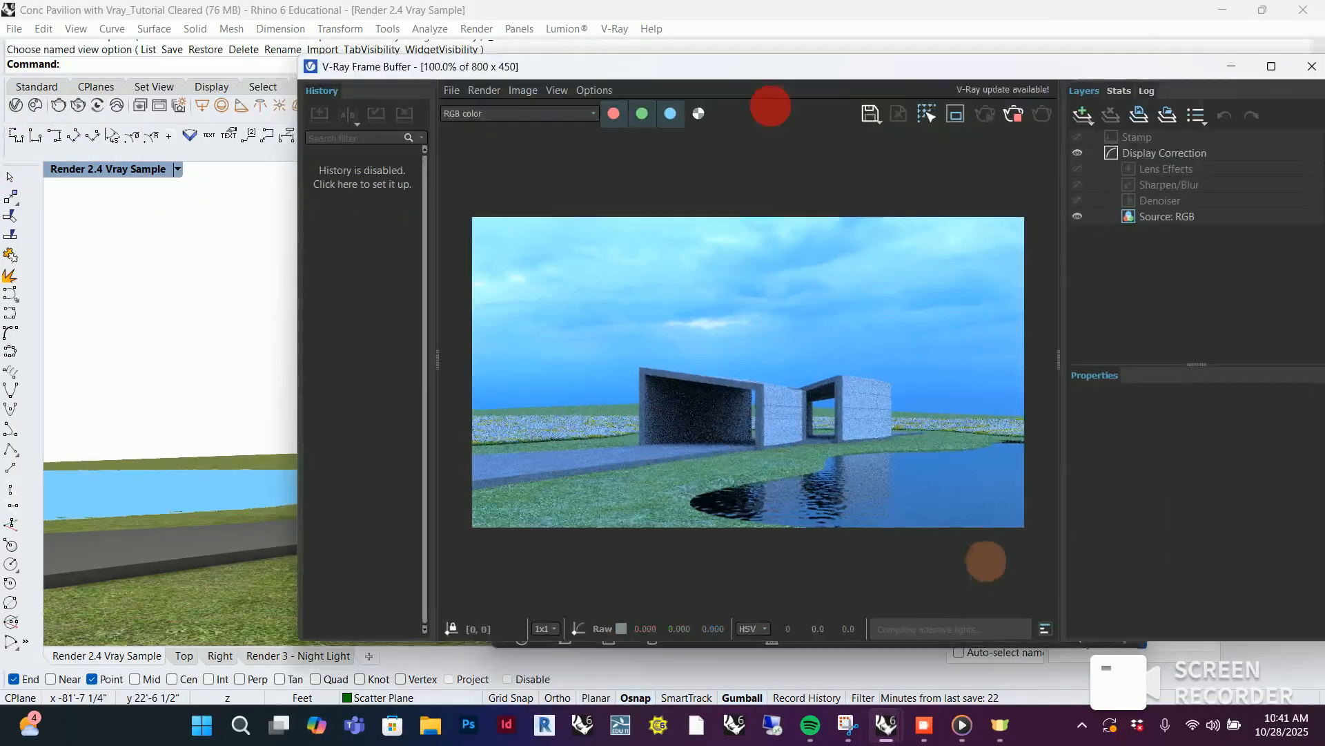
pyautogui.scroll(3, 601, 485)
pyautogui.scroll(-3, 590, 462)
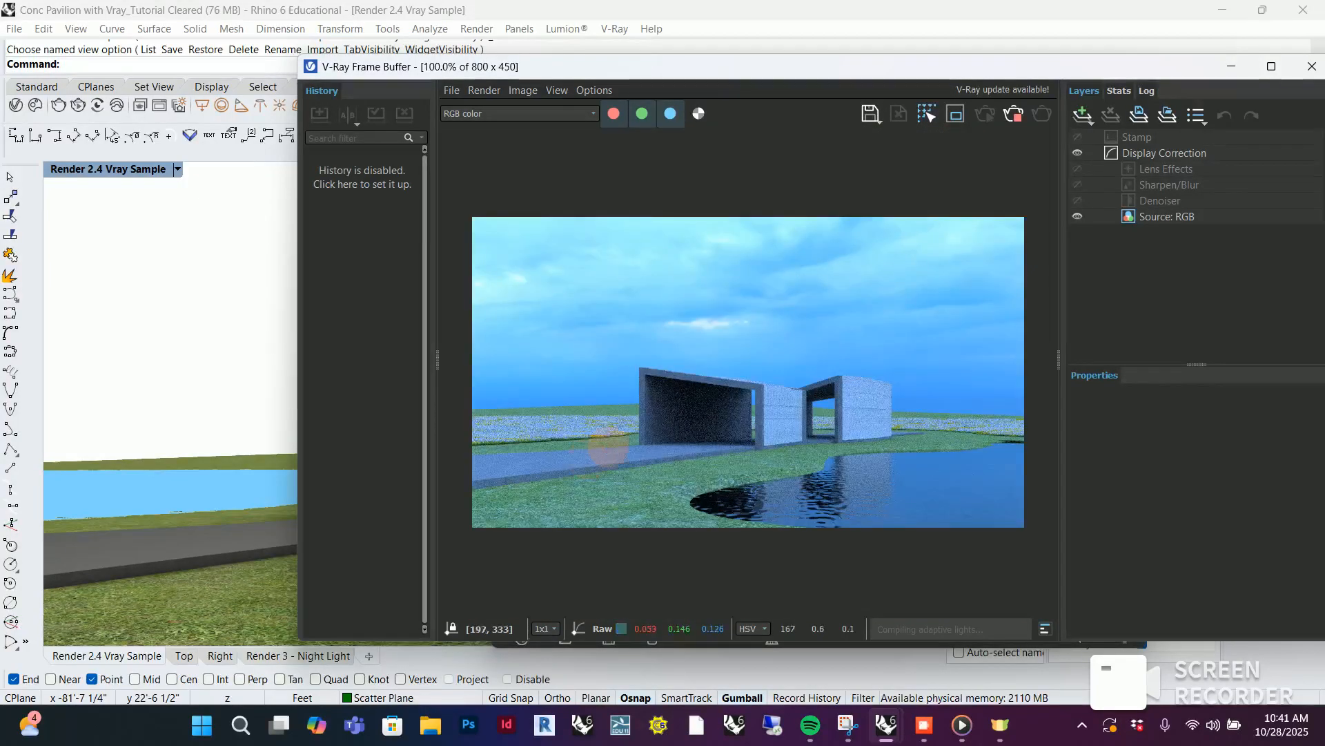
pyautogui.scroll(2, 597, 452)
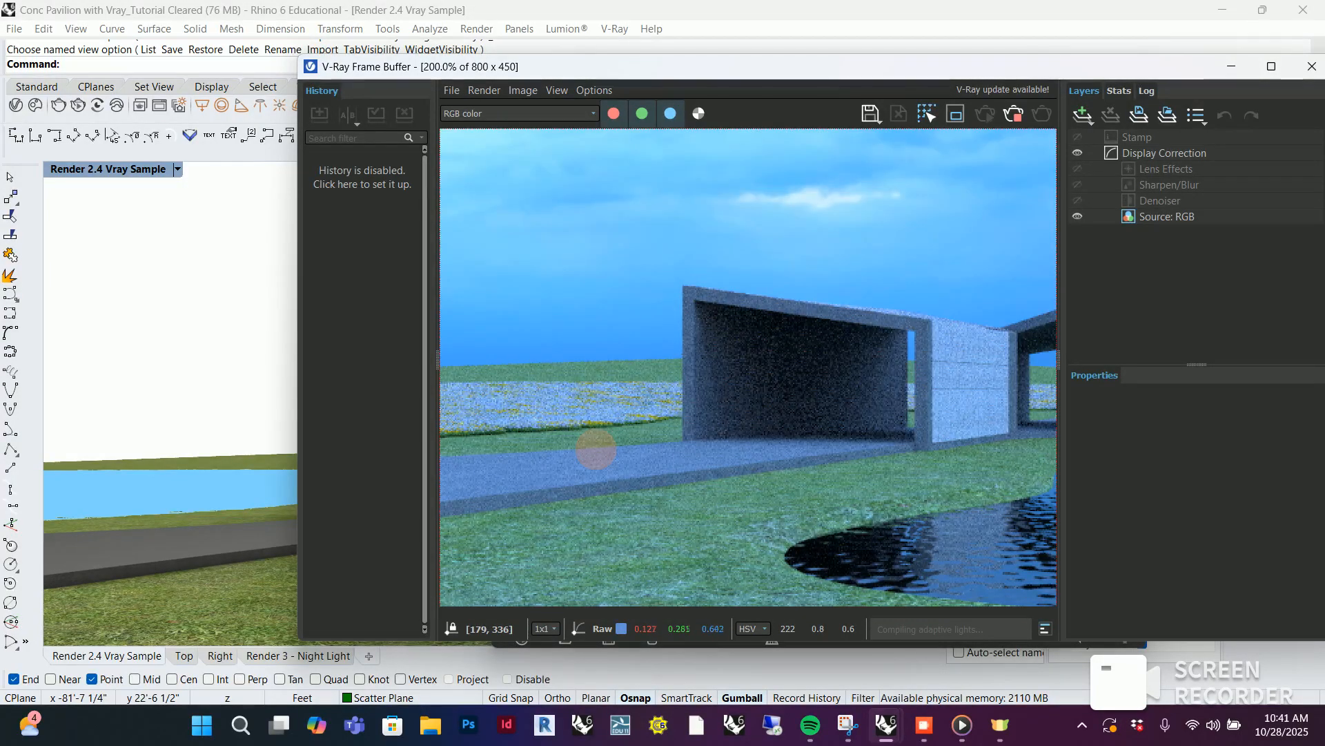
pyautogui.scroll(-2, 596, 450)
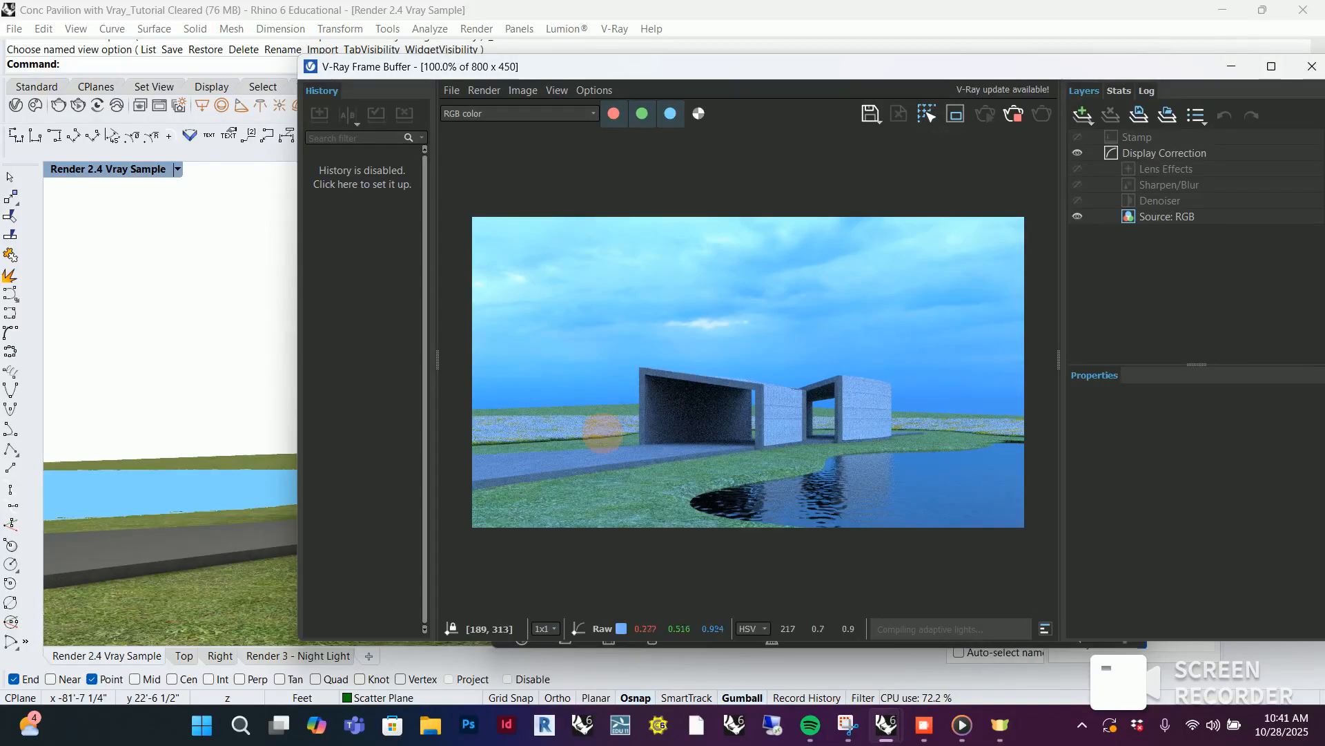
pyautogui.scroll(2, 556, 444)
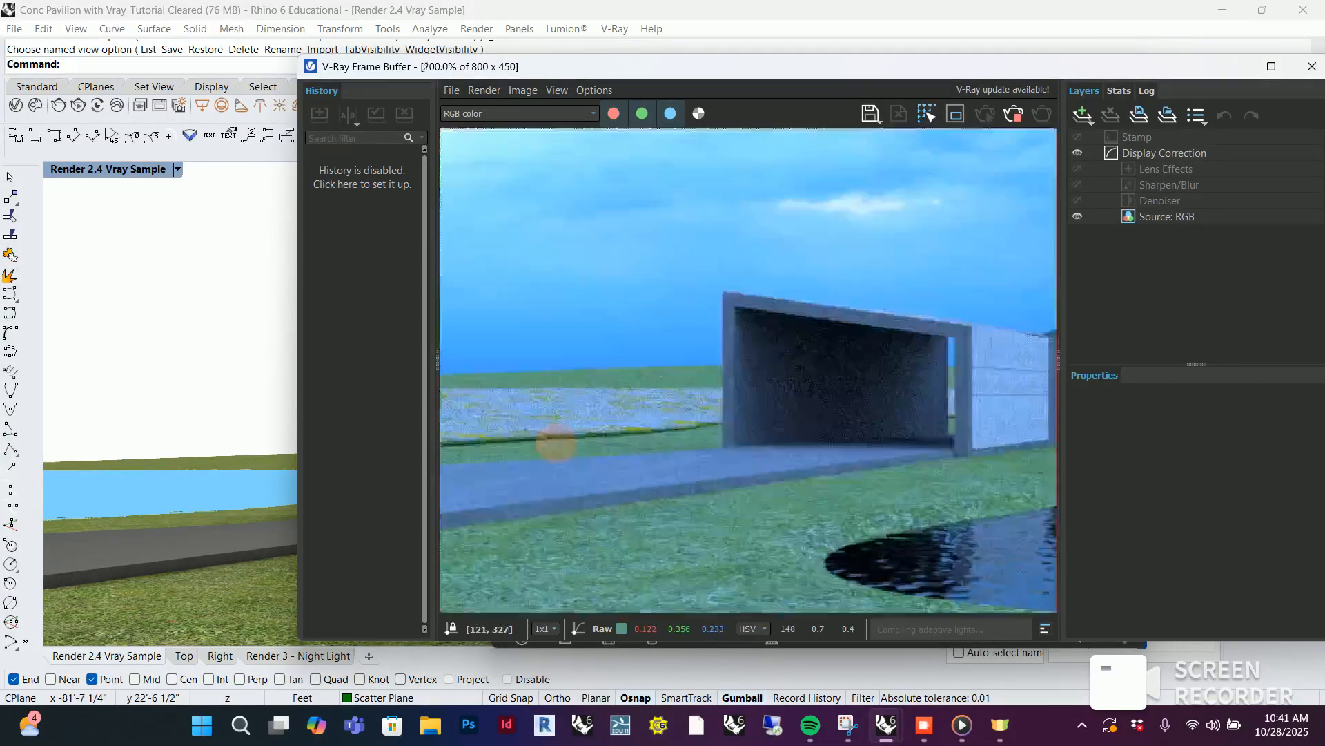
# Check the dense flower field in the render, put the frame buffer away, and set the Sow Thistles Grass 91-04 guest's probability to 2
pyautogui.scroll(-2, 556, 444)
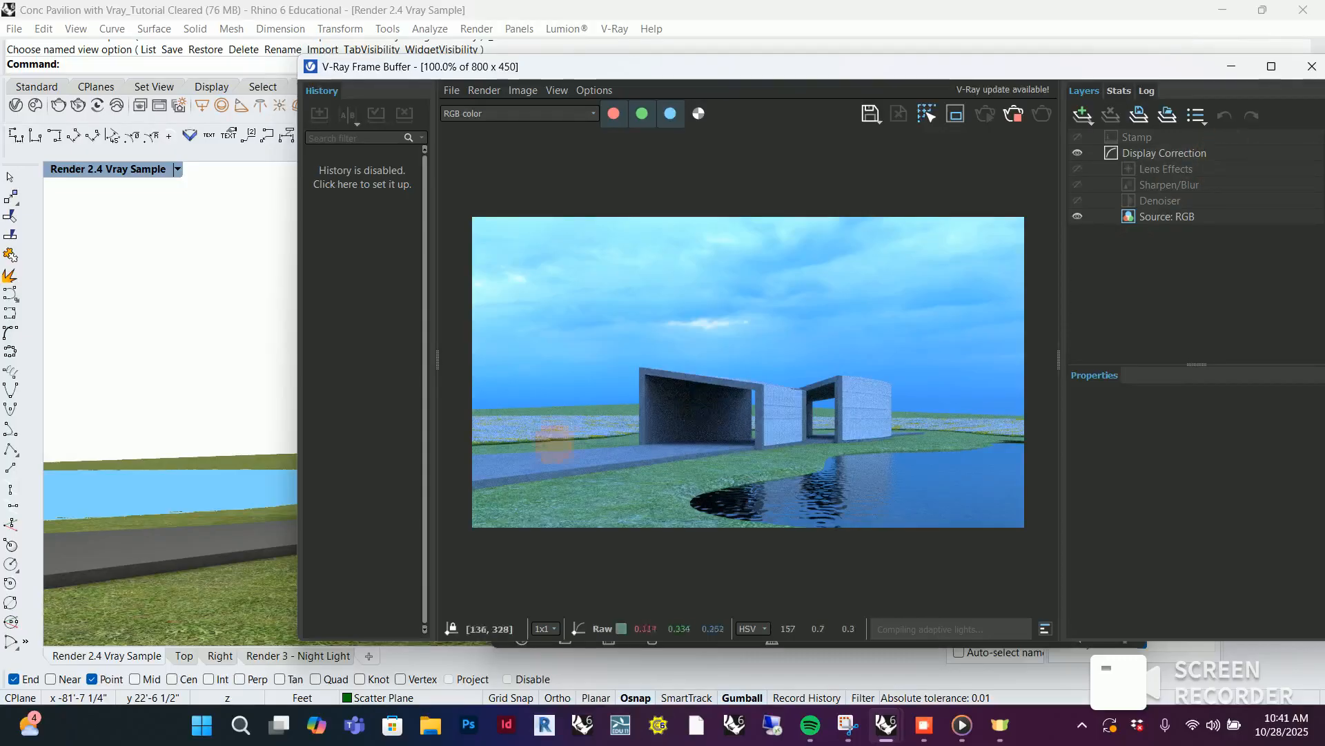
pyautogui.scroll(4, 552, 445)
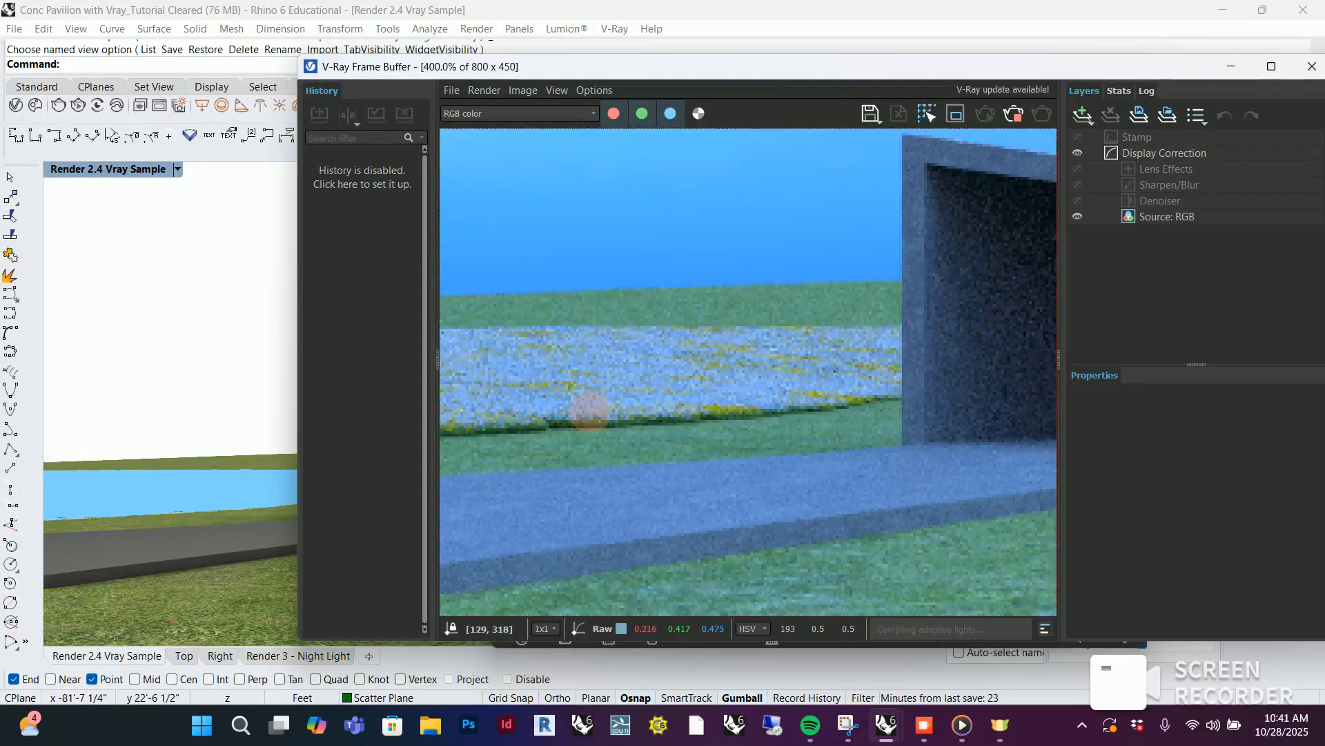
pyautogui.scroll(-4, 590, 412)
pyautogui.click(1227, 67)
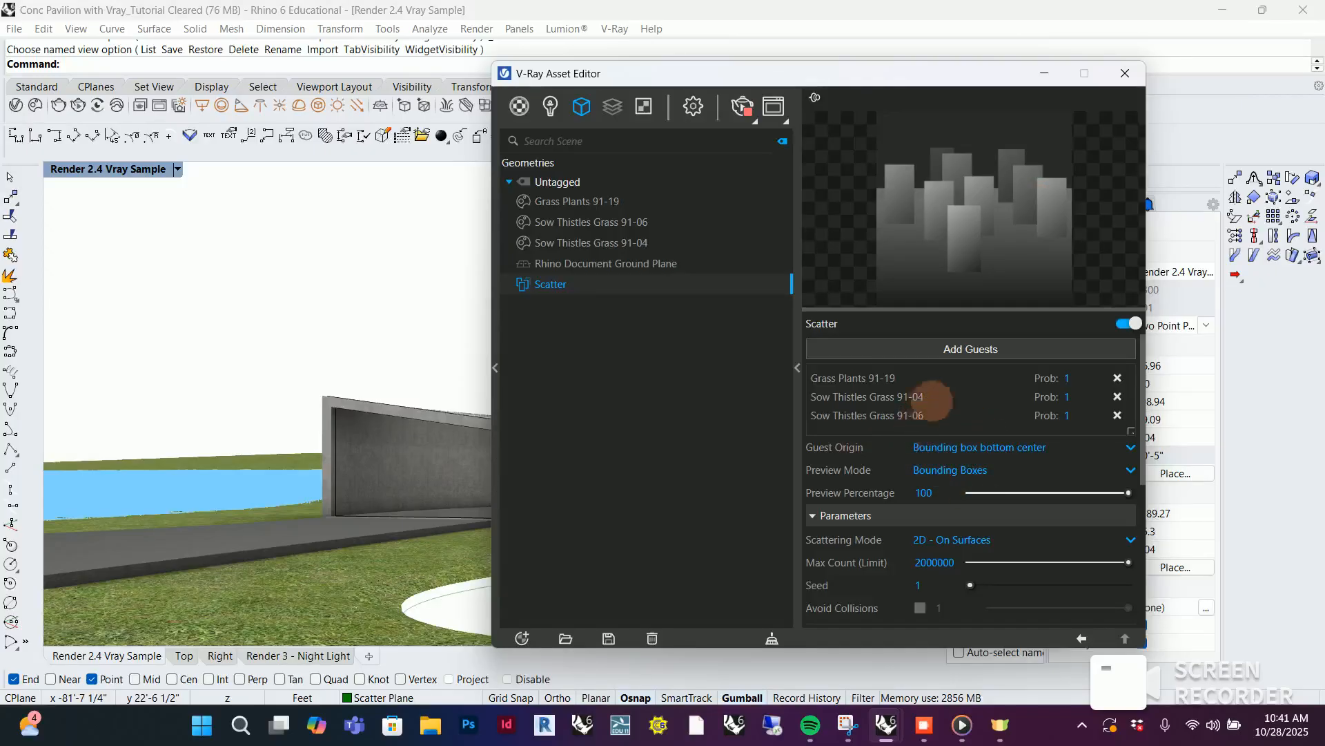
pyautogui.click(1068, 396)
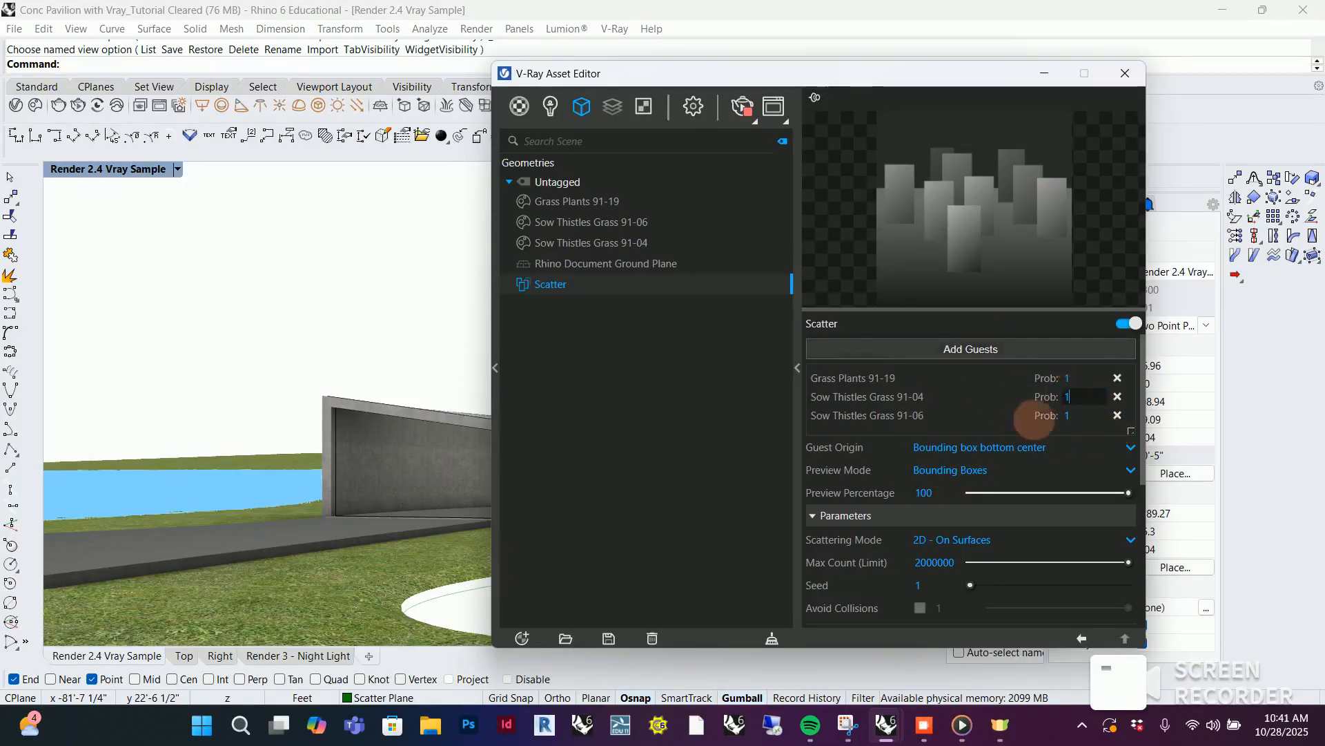
pyautogui.press('BackSpace')
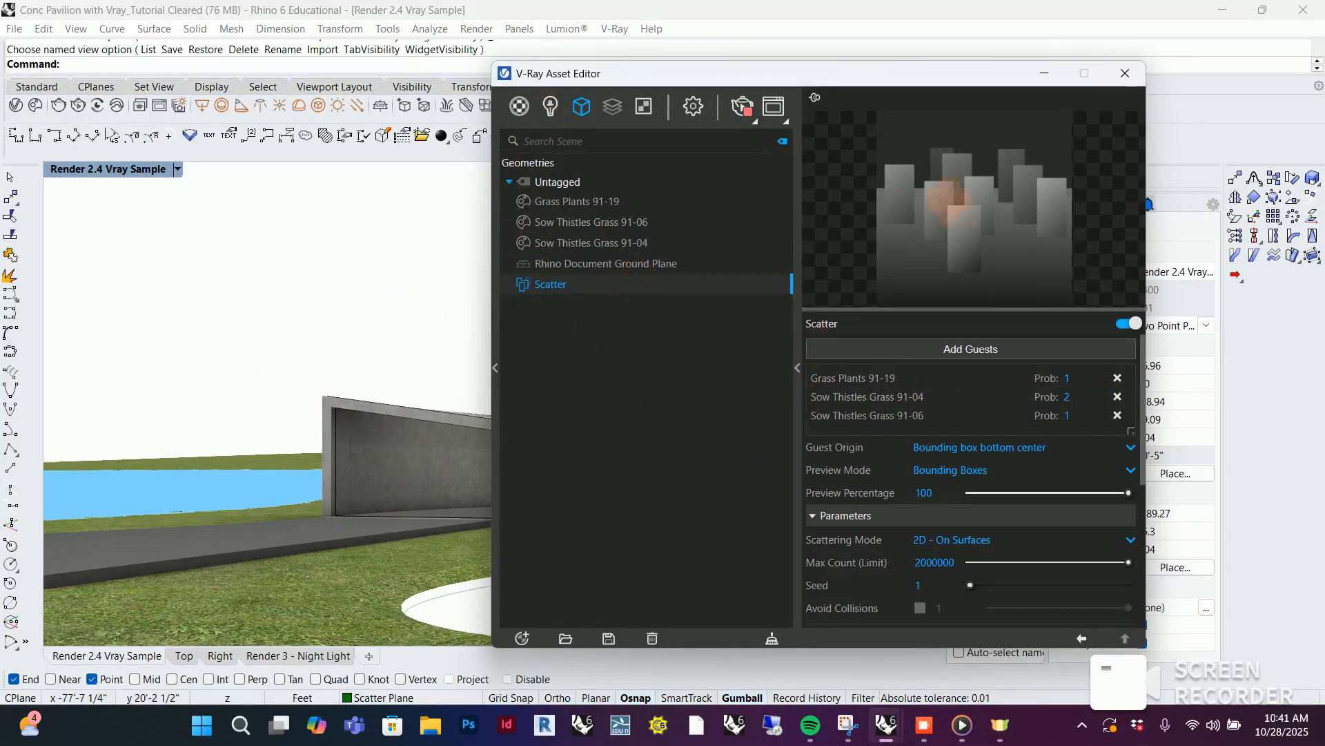
# Inspect the flower mix beside the pavilion up close in the V-Ray Frame Buffer, then put the buffer away
pyautogui.click(773, 105)
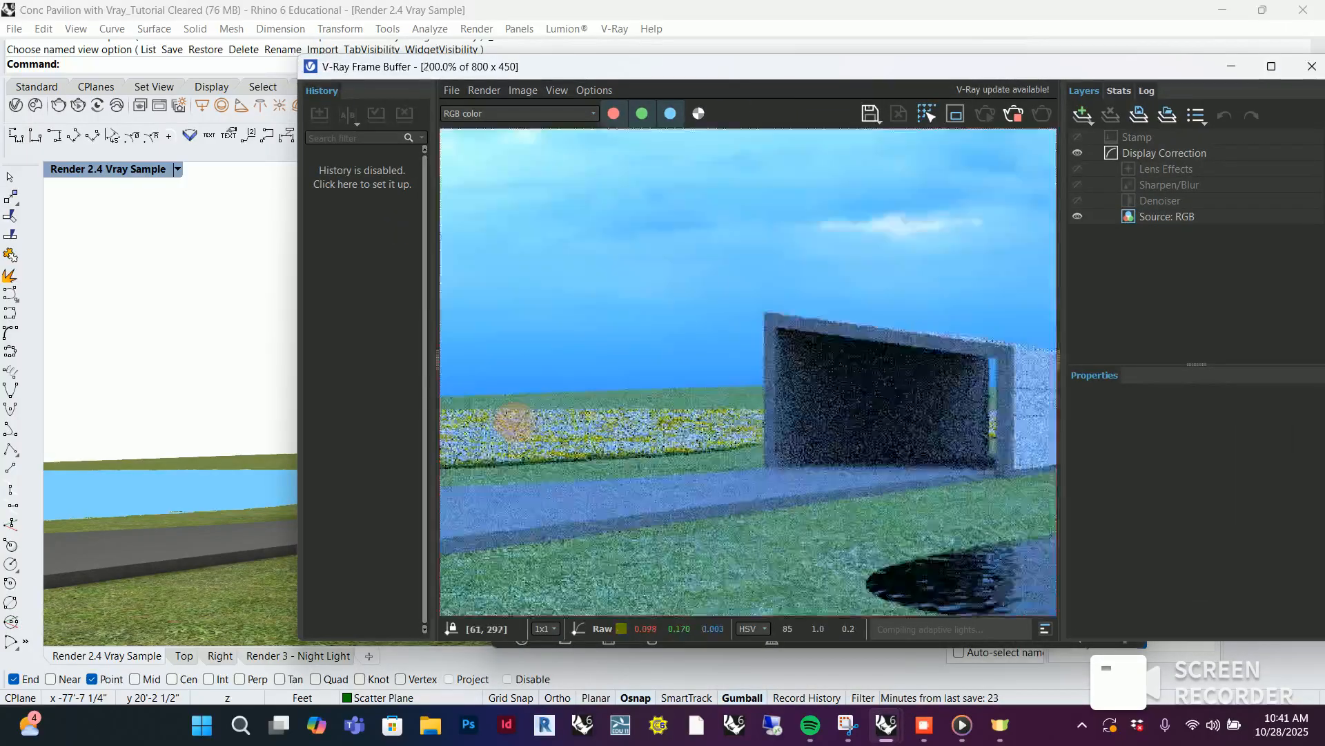
pyautogui.scroll(1, 515, 423)
pyautogui.scroll(-2, 692, 480)
pyautogui.scroll(2, 708, 447)
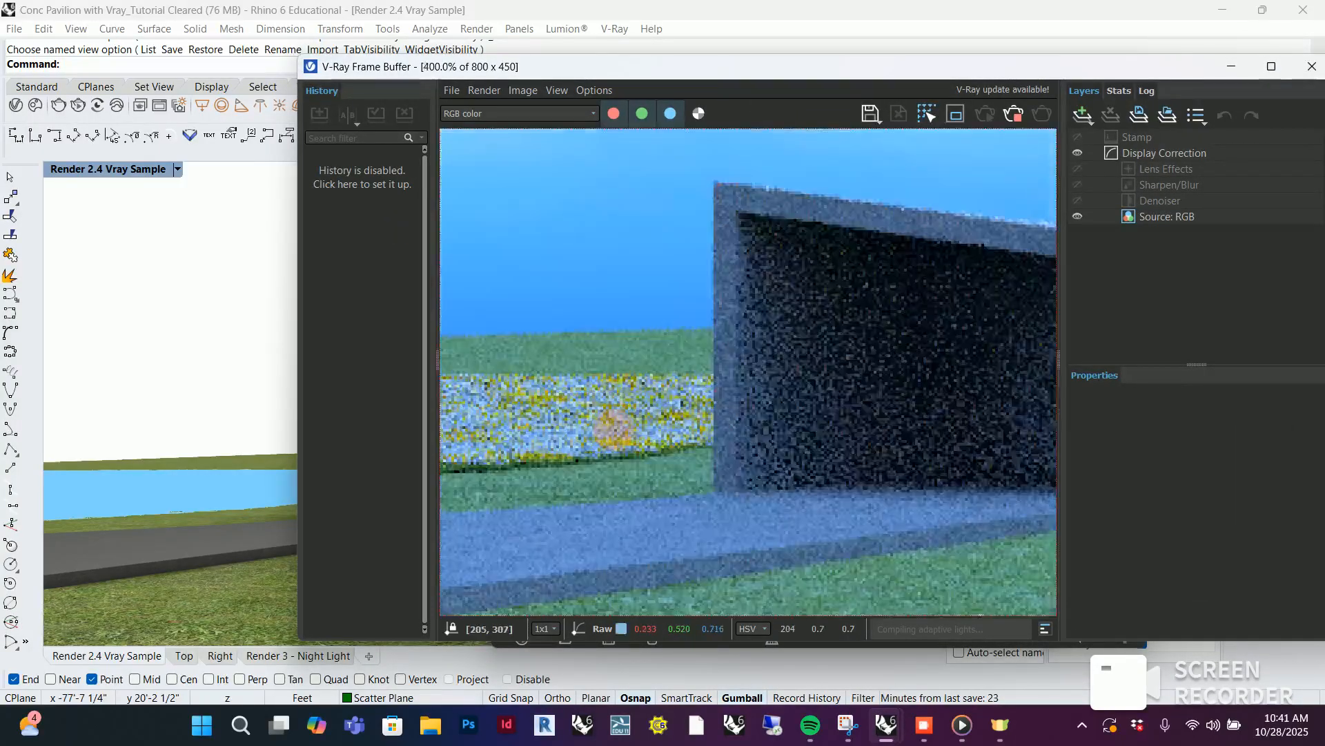
pyautogui.scroll(-1, 808, 449)
pyautogui.scroll(-1, 804, 459)
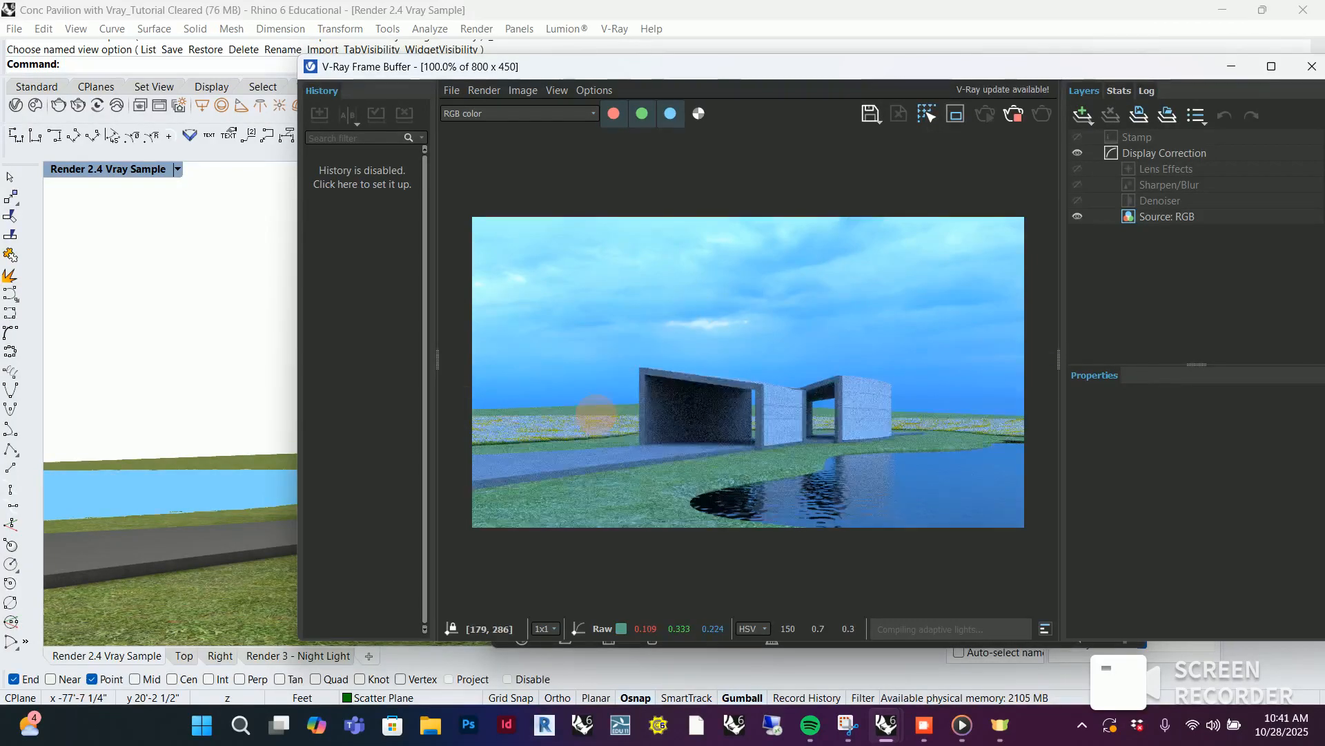
pyautogui.scroll(1, 596, 414)
pyautogui.click(1231, 66)
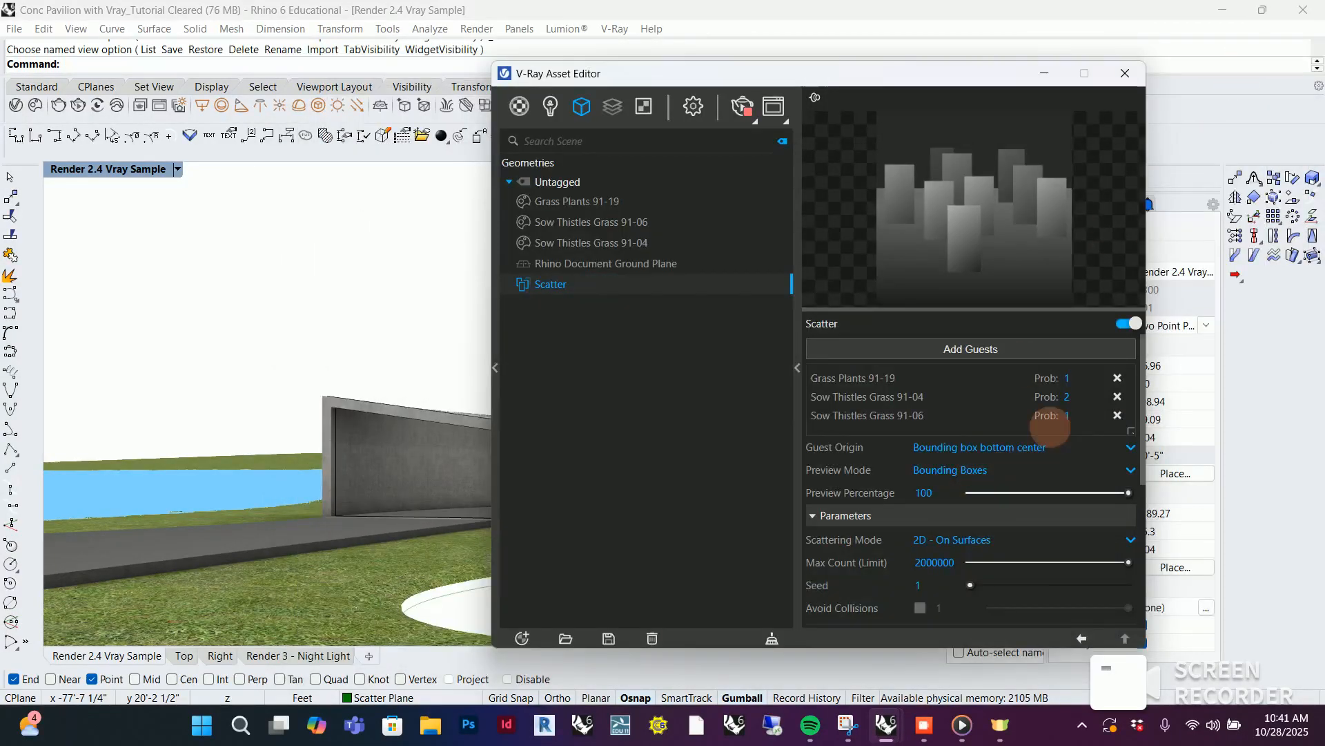
# Set the Scatter guest probabilities to 0.5 for Sow Thistles Grass 91-06 and 3 for Grass Plants 91-19, and check the render
pyautogui.click(1076, 414)
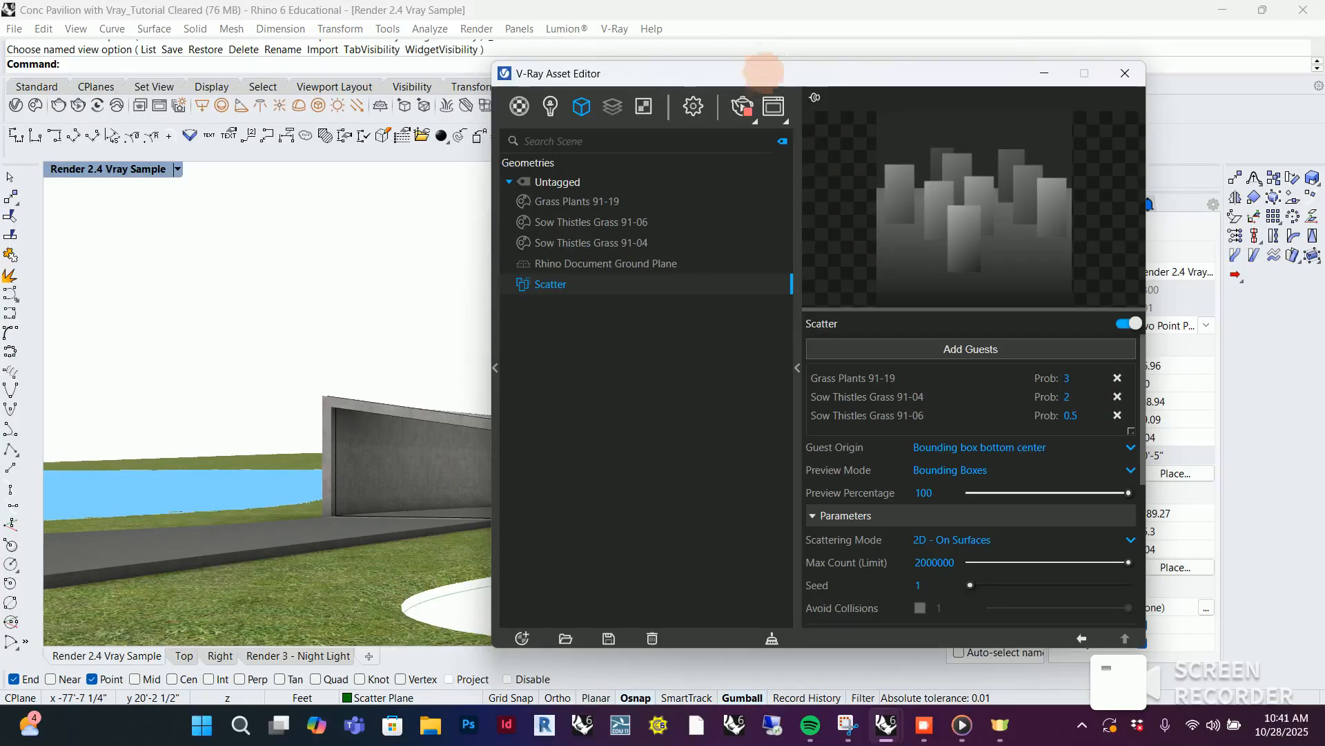
pyautogui.click(773, 106)
pyautogui.click(773, 106)
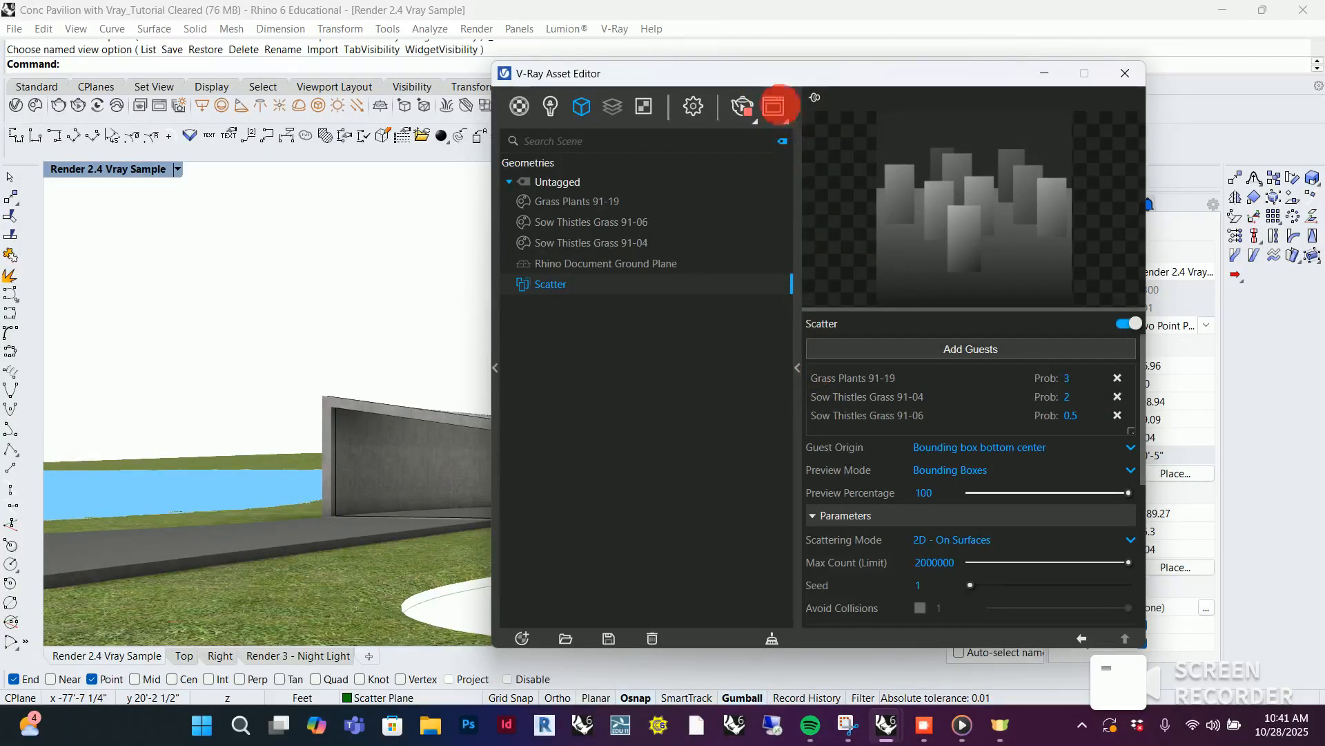
pyautogui.scroll(-2, 659, 421)
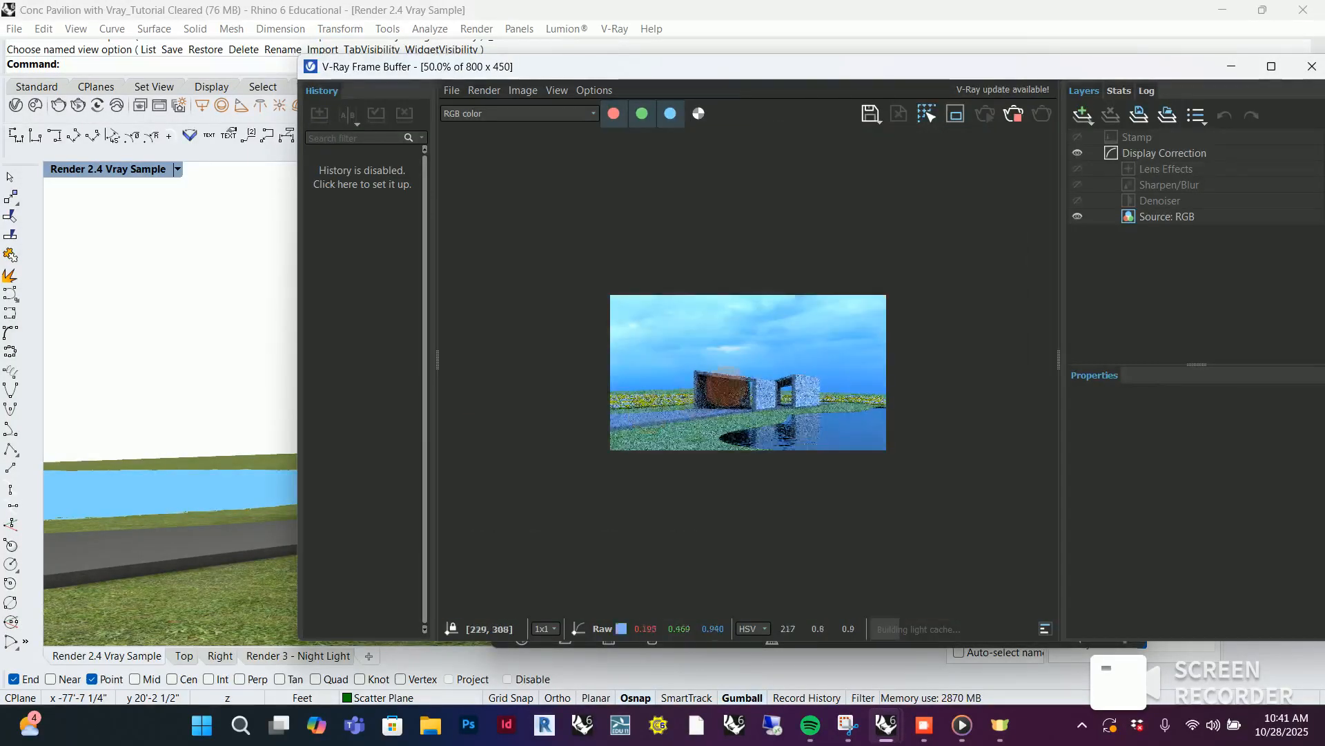
pyautogui.scroll(1, 727, 393)
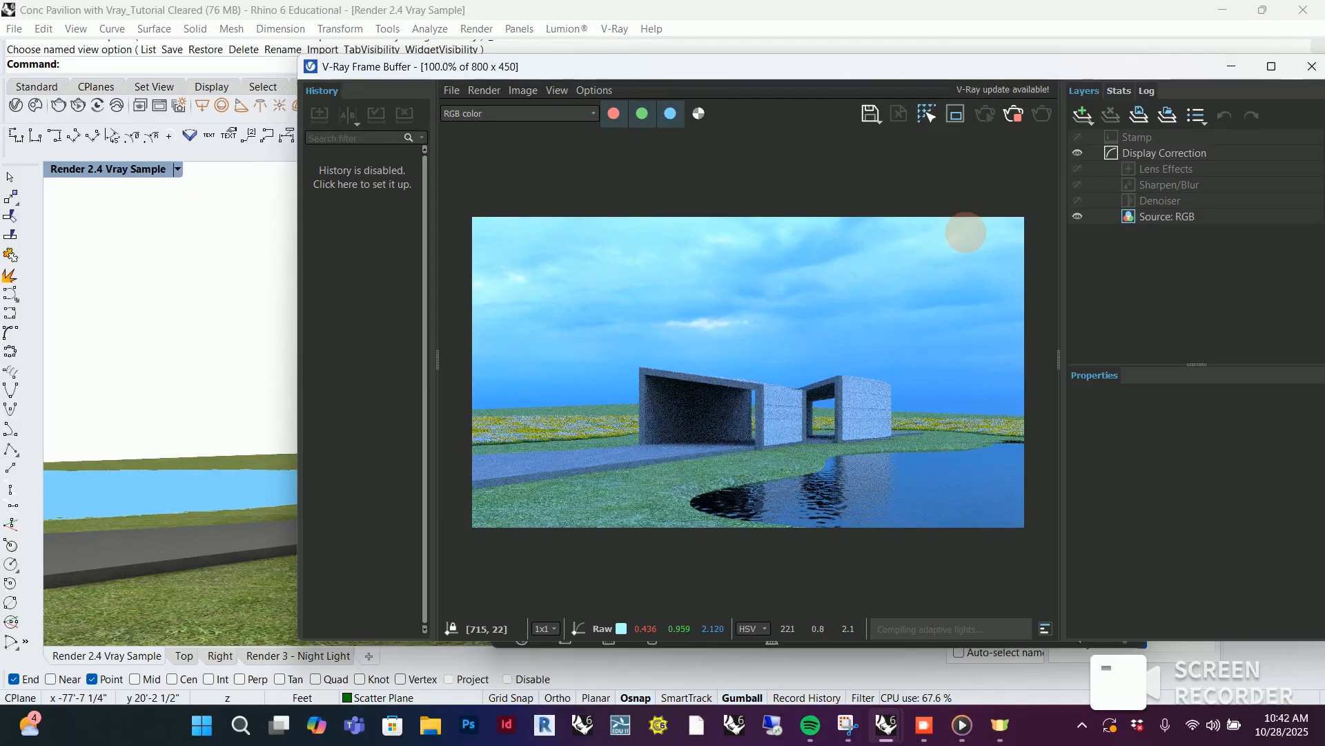
pyautogui.scroll(2, 599, 452)
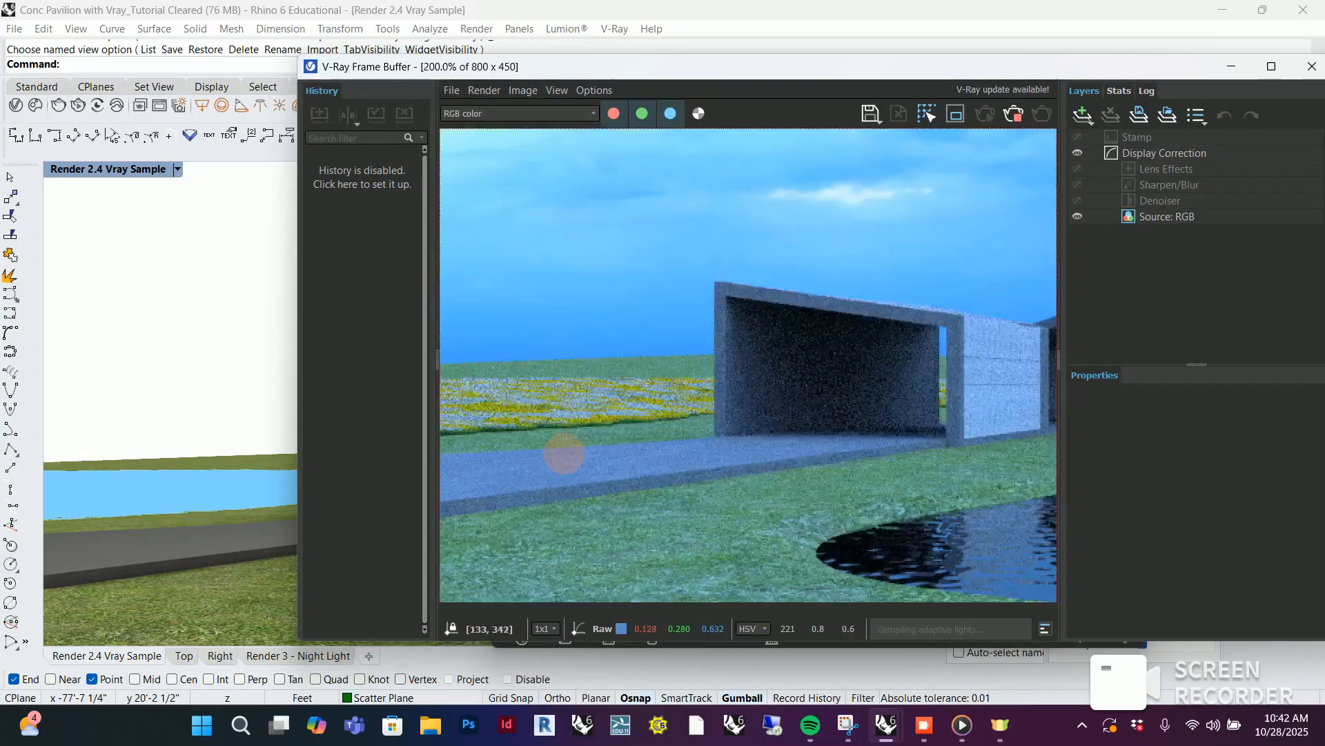
pyautogui.scroll(-1, 605, 450)
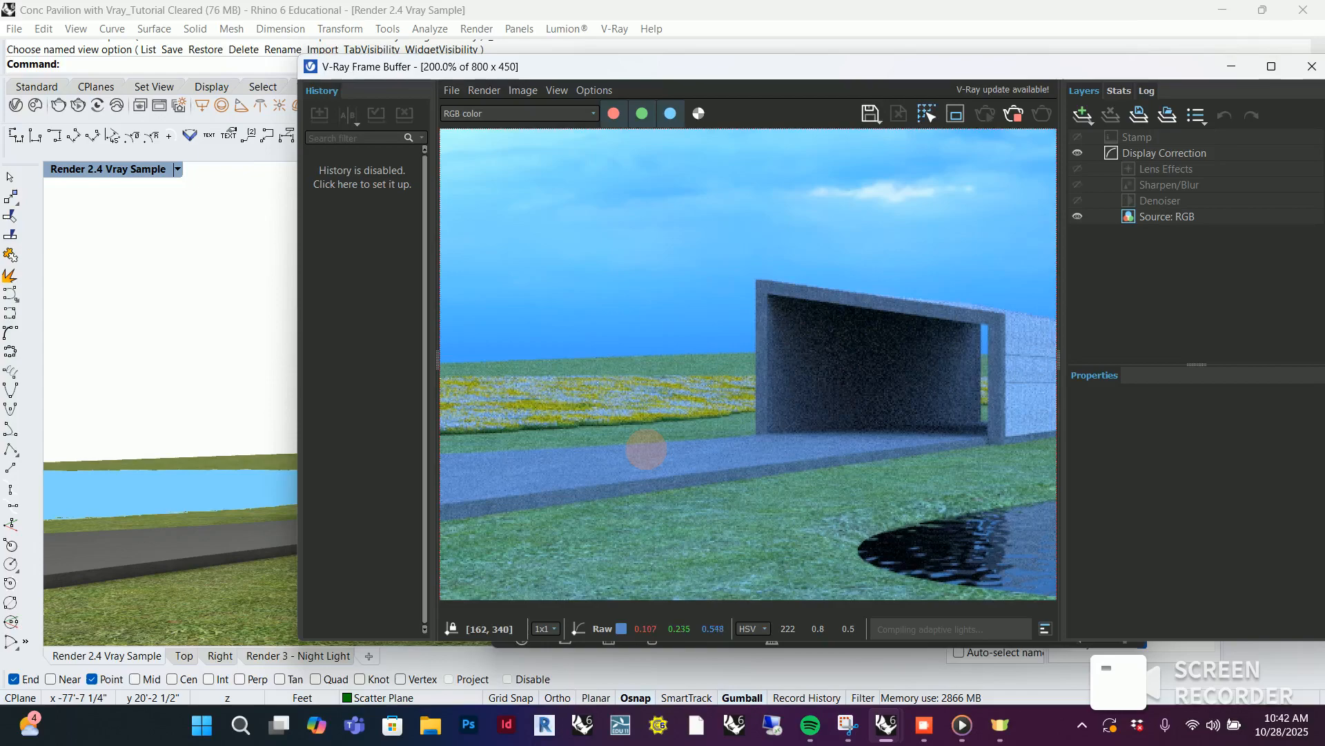
pyautogui.click(1229, 65)
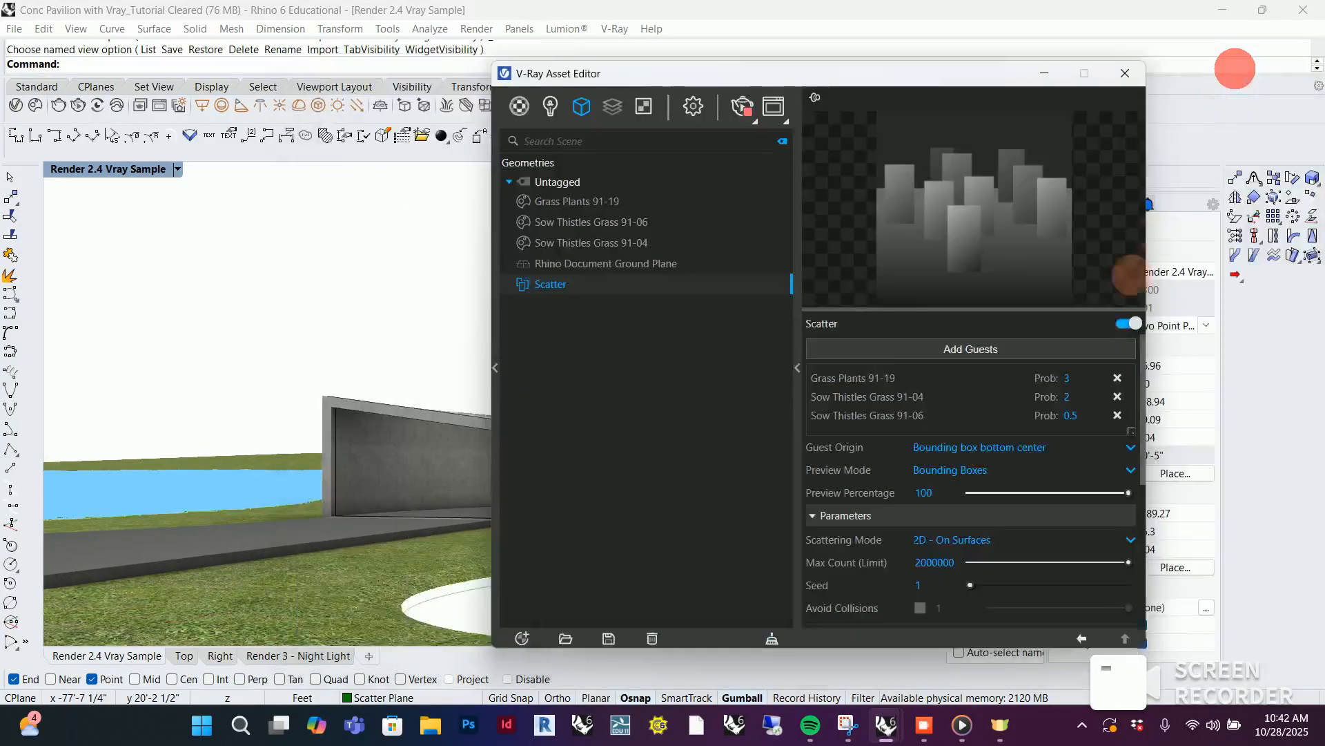
# Set the Sow Thistles Grass 91-04 guest's probability to 1 and the surface scattering Instances Count to 20000
pyautogui.click(1087, 415)
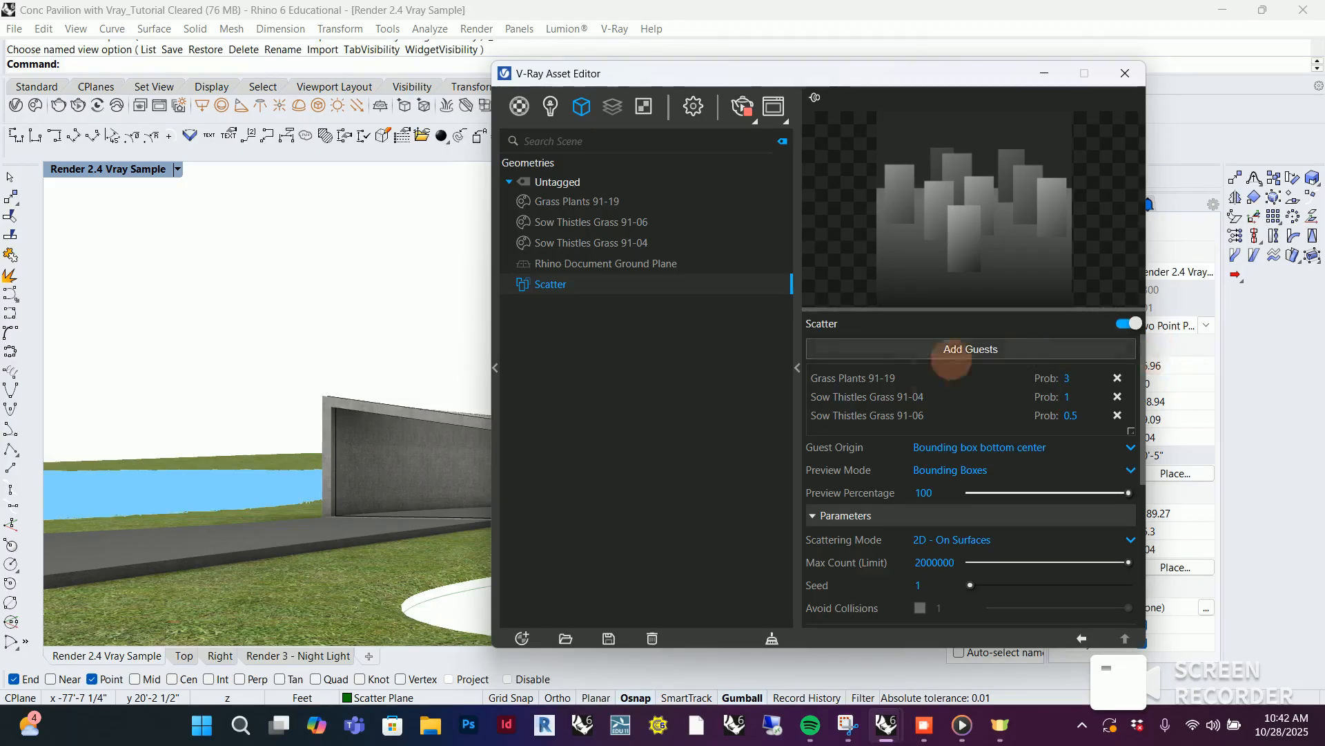
pyautogui.scroll(-1, 958, 562)
pyautogui.scroll(-1, 959, 563)
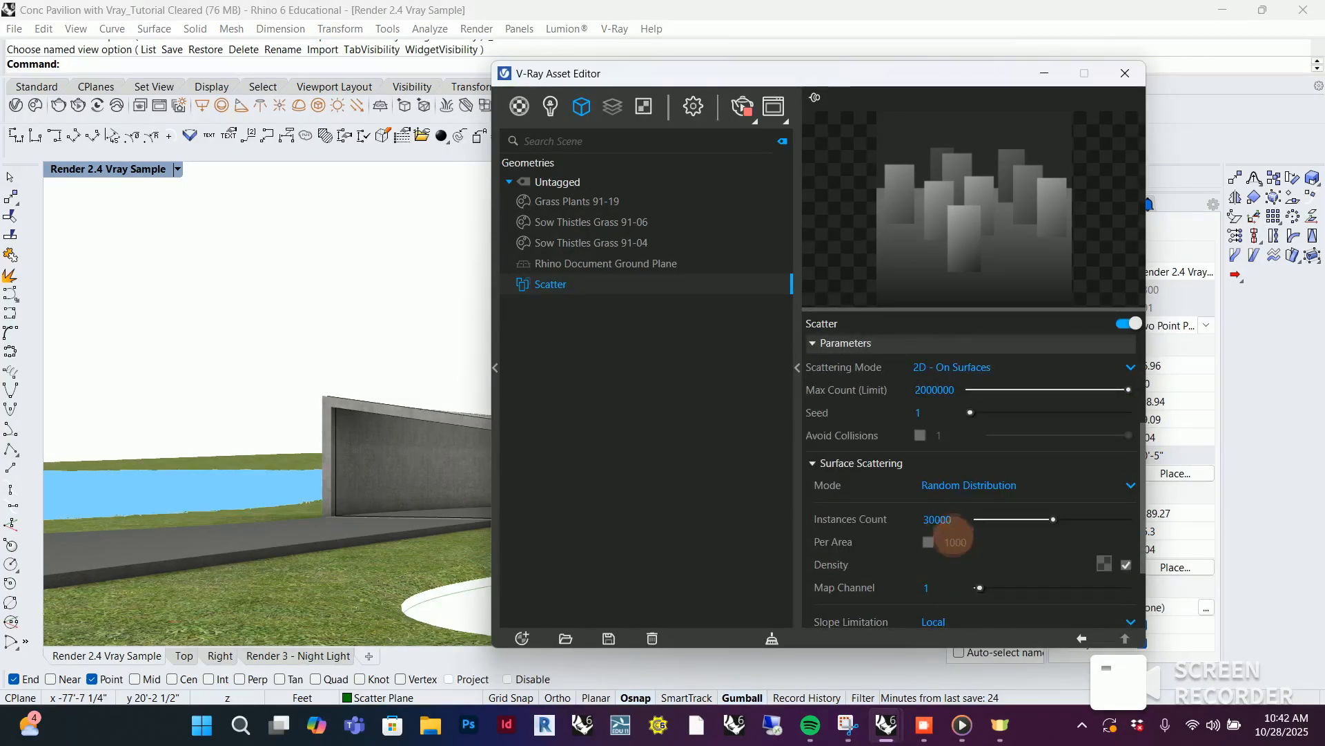
pyautogui.doubleClick(953, 517)
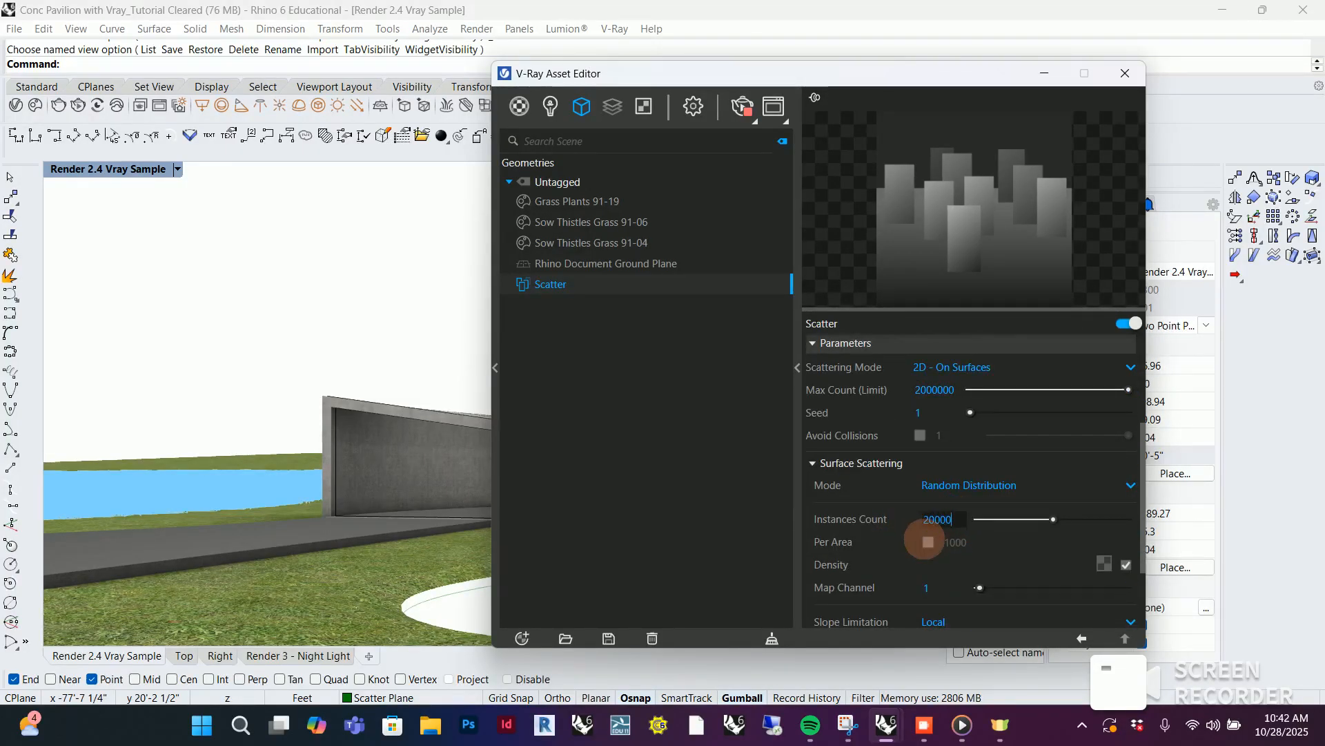
# Examine the thinned flower field on both sides of the pavilion in the V-Ray Frame Buffer
pyautogui.click(776, 97)
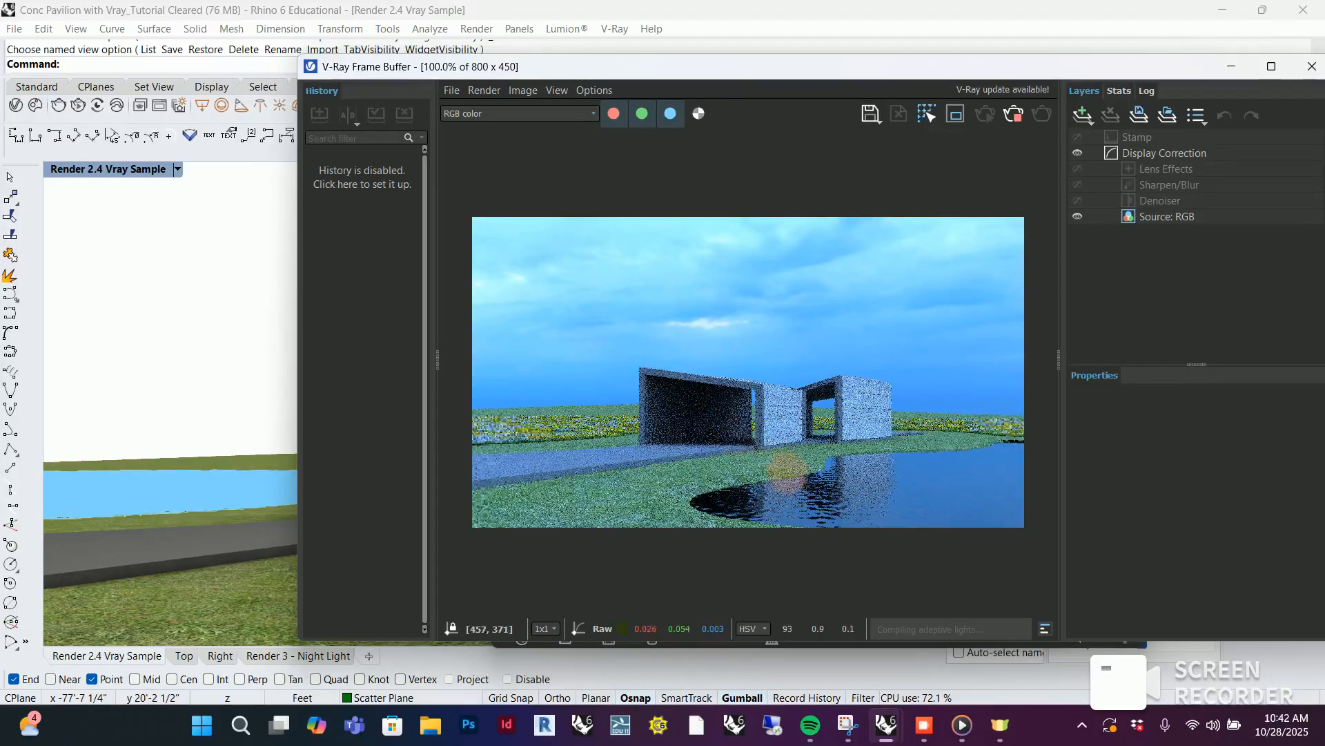
pyautogui.scroll(2, 622, 433)
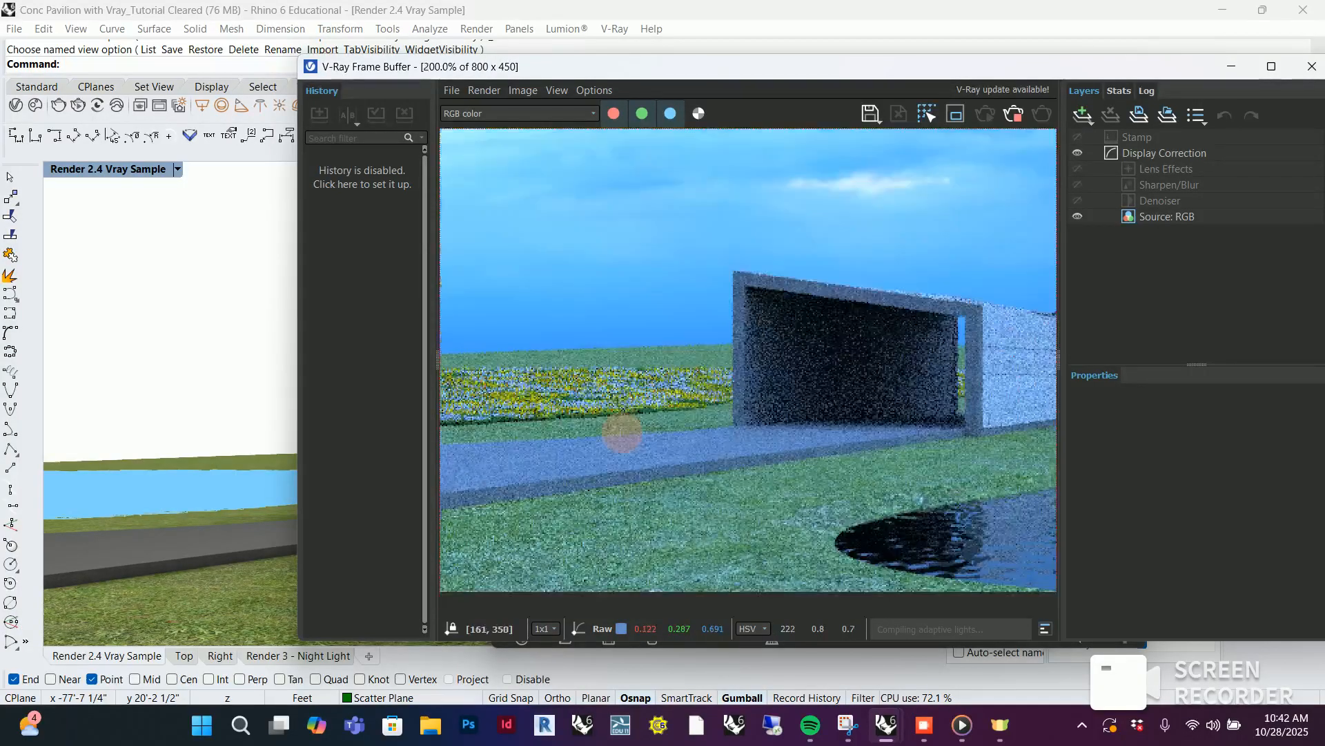
pyautogui.scroll(-2, 600, 420)
pyautogui.scroll(3, 976, 432)
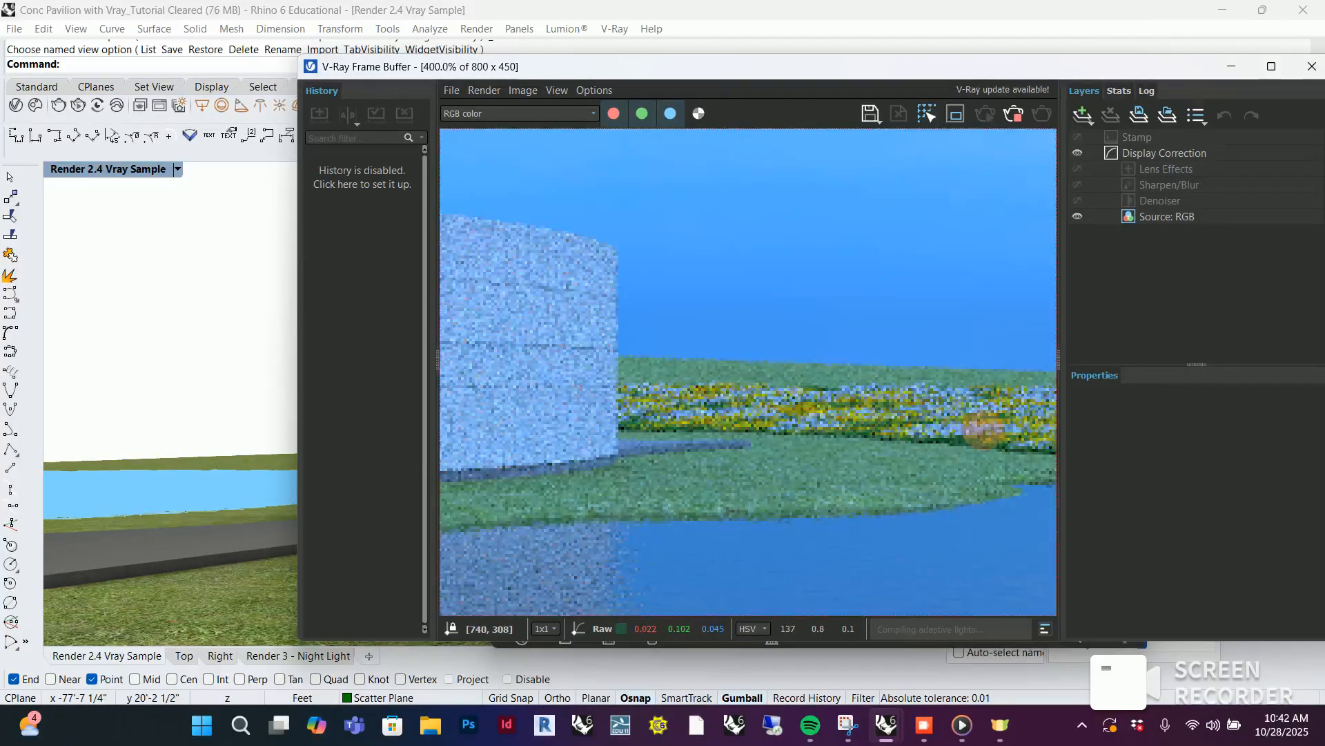
pyautogui.scroll(-3, 976, 431)
pyautogui.scroll(4, 528, 449)
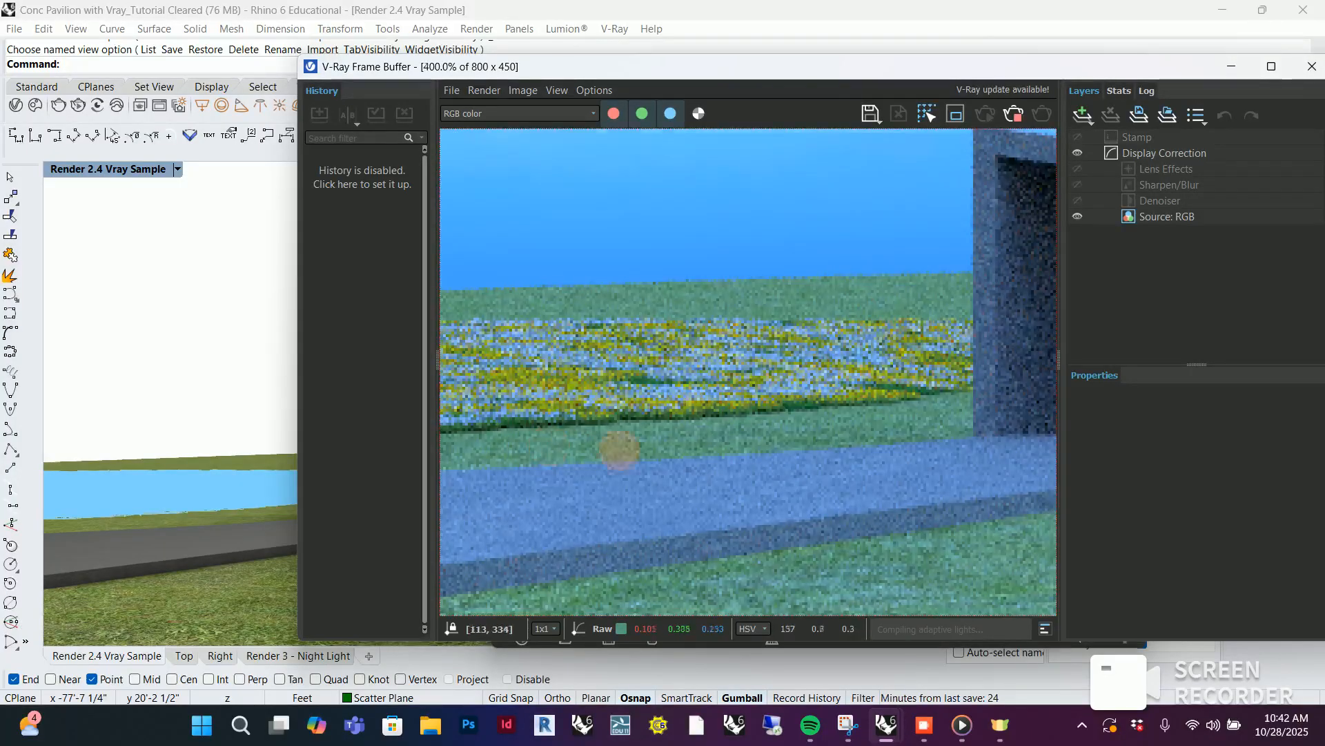
pyautogui.scroll(-2, 619, 450)
pyautogui.scroll(-2, 516, 463)
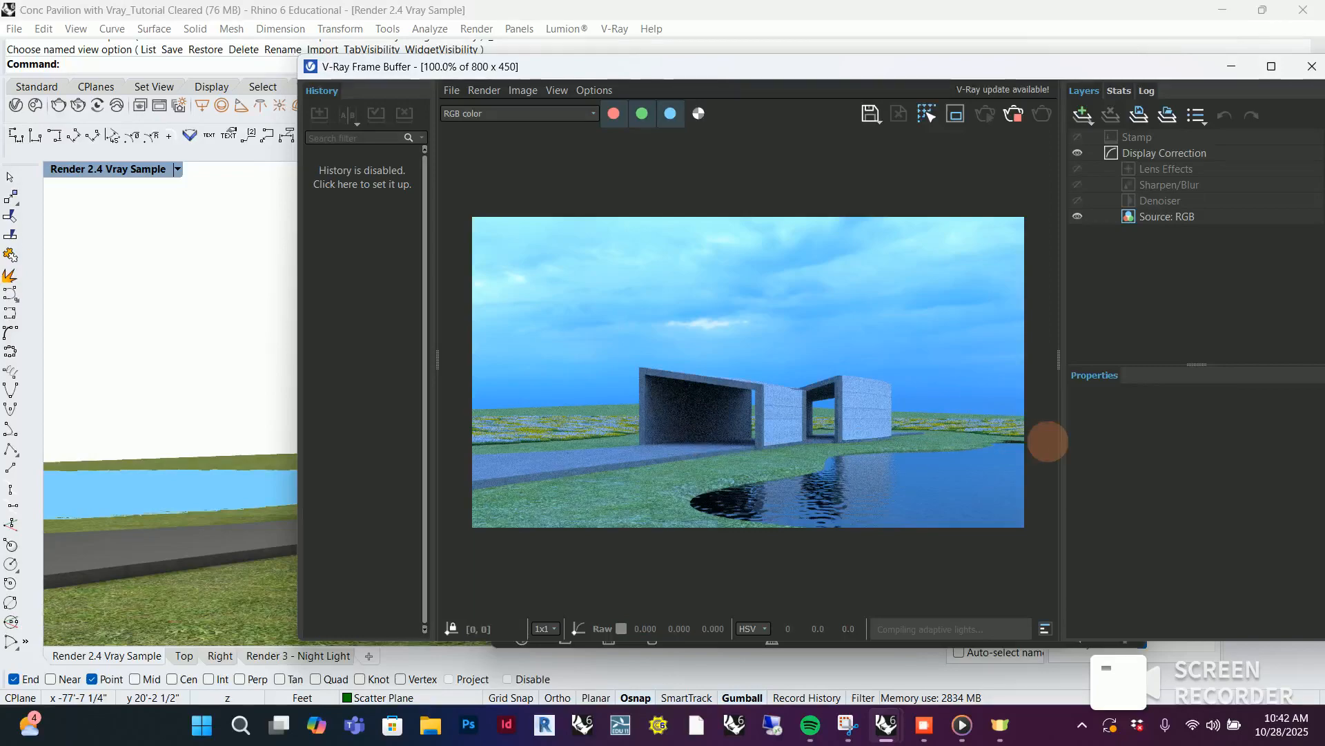
# Arrange the V-Ray Asset Editor and the V-Ray Frame Buffer next to each other so settings and render can be compared
pyautogui.moveTo(942, 69); pyautogui.dragTo(1182, 210)
pyautogui.moveTo(838, 73); pyautogui.dragTo(344, 123)
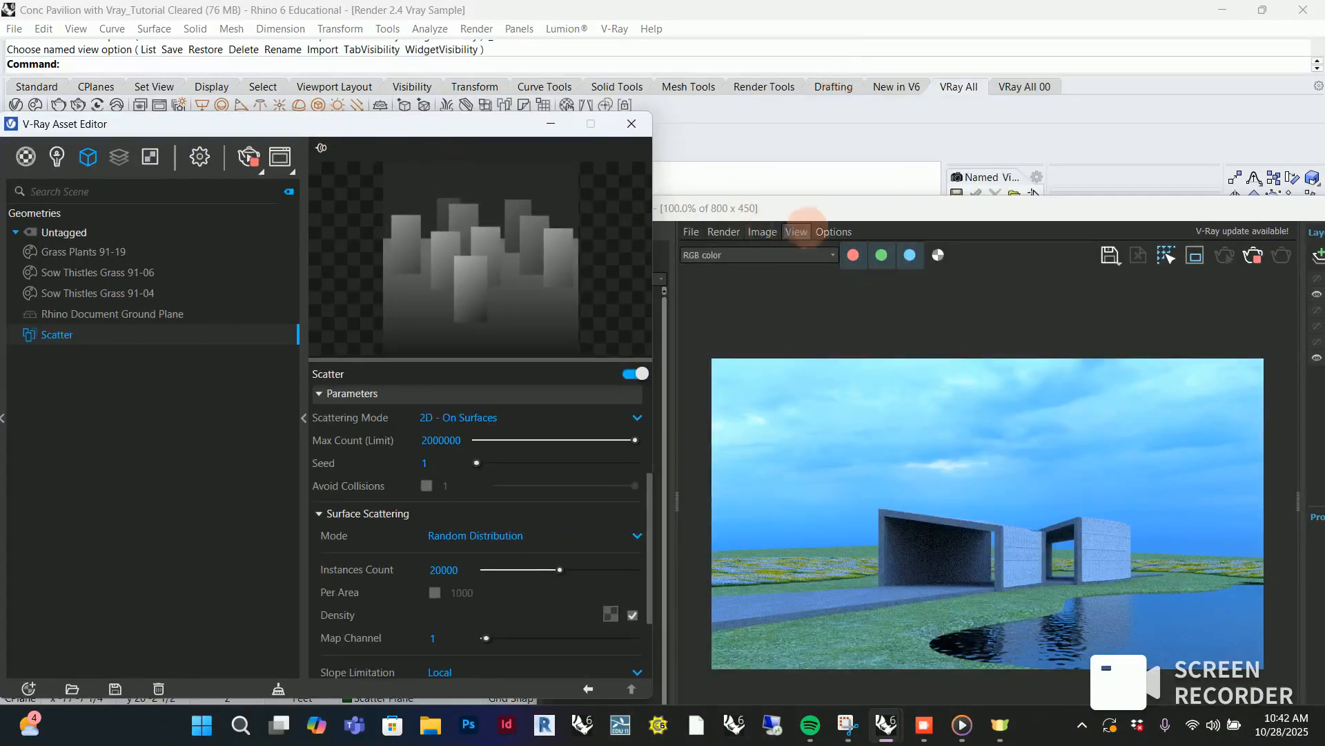
pyautogui.moveTo(809, 208); pyautogui.dragTo(813, 114)
# Vary the Scatter's Seed through 2 and 3 and set it to 5
pyautogui.scroll(-3, 418, 502)
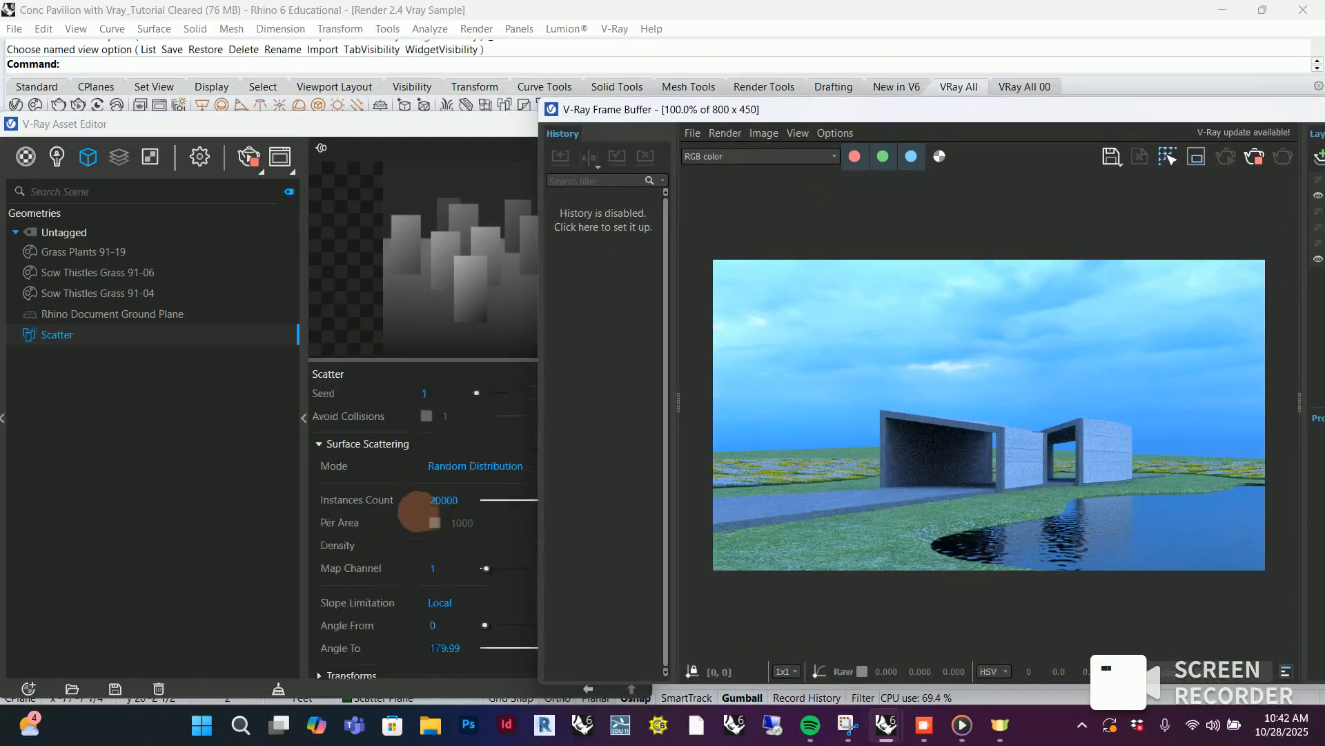
pyautogui.scroll(2, 418, 502)
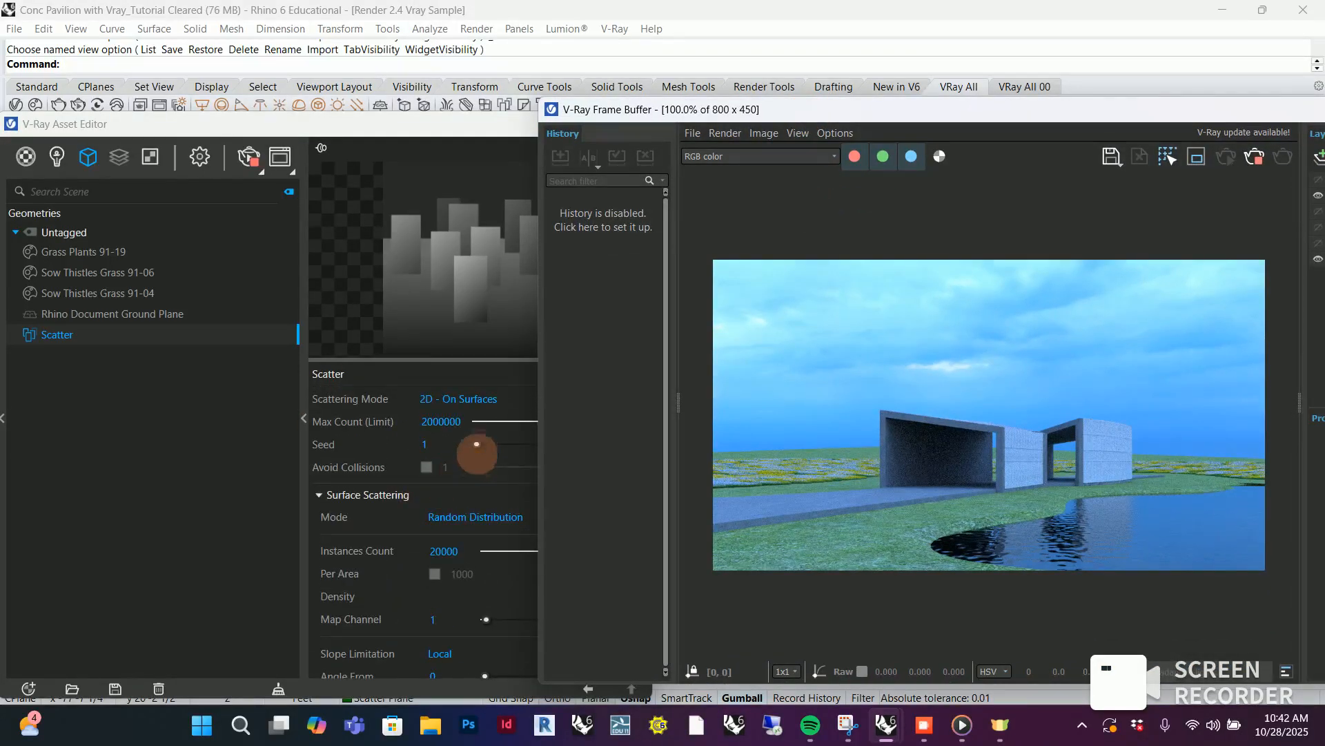
pyautogui.moveTo(476, 444); pyautogui.dragTo(485, 444)
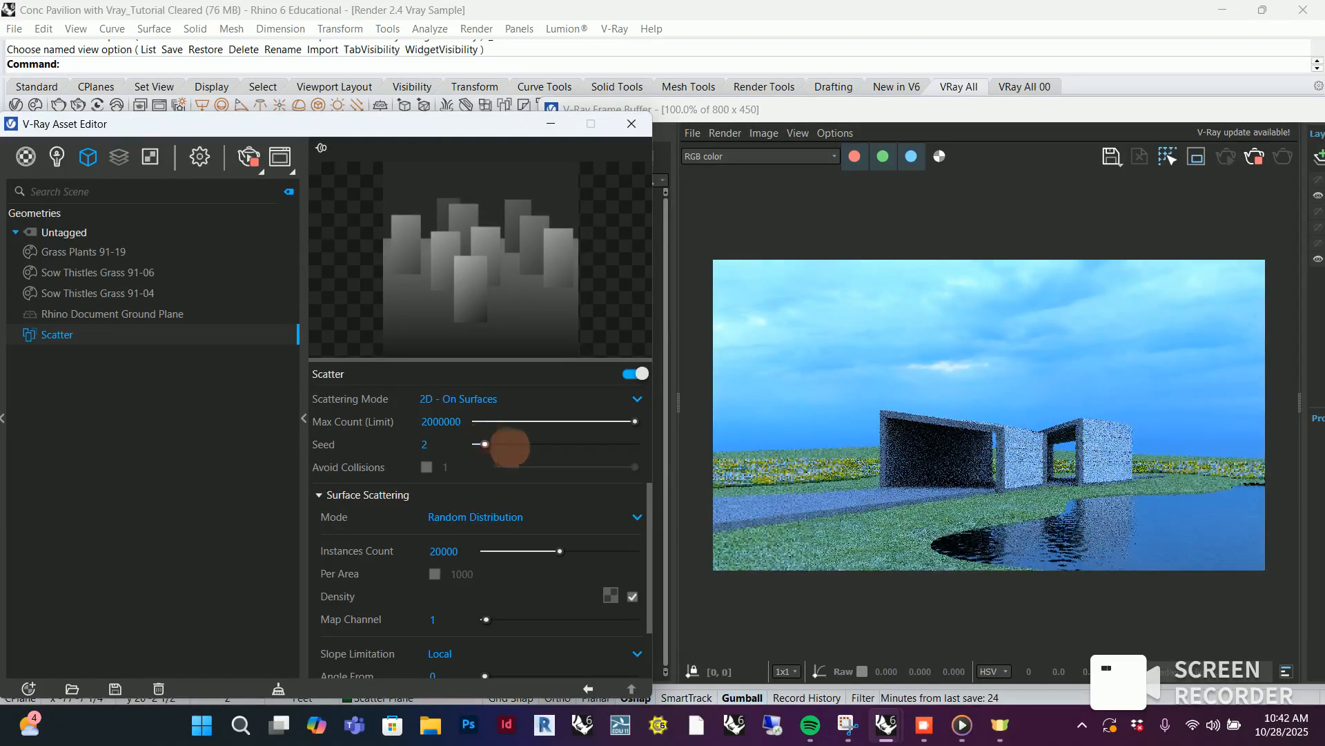
pyautogui.moveTo(486, 444); pyautogui.dragTo(492, 444)
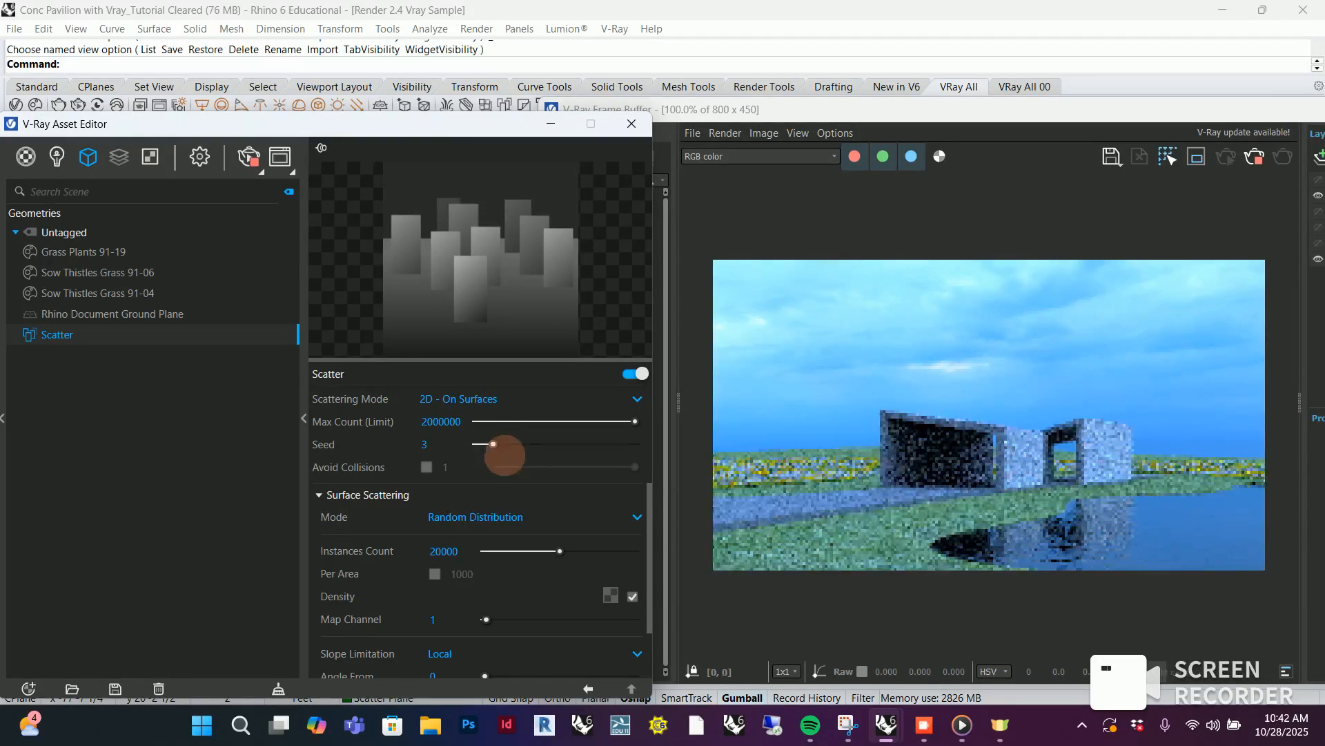
pyautogui.moveTo(493, 444); pyautogui.dragTo(510, 444)
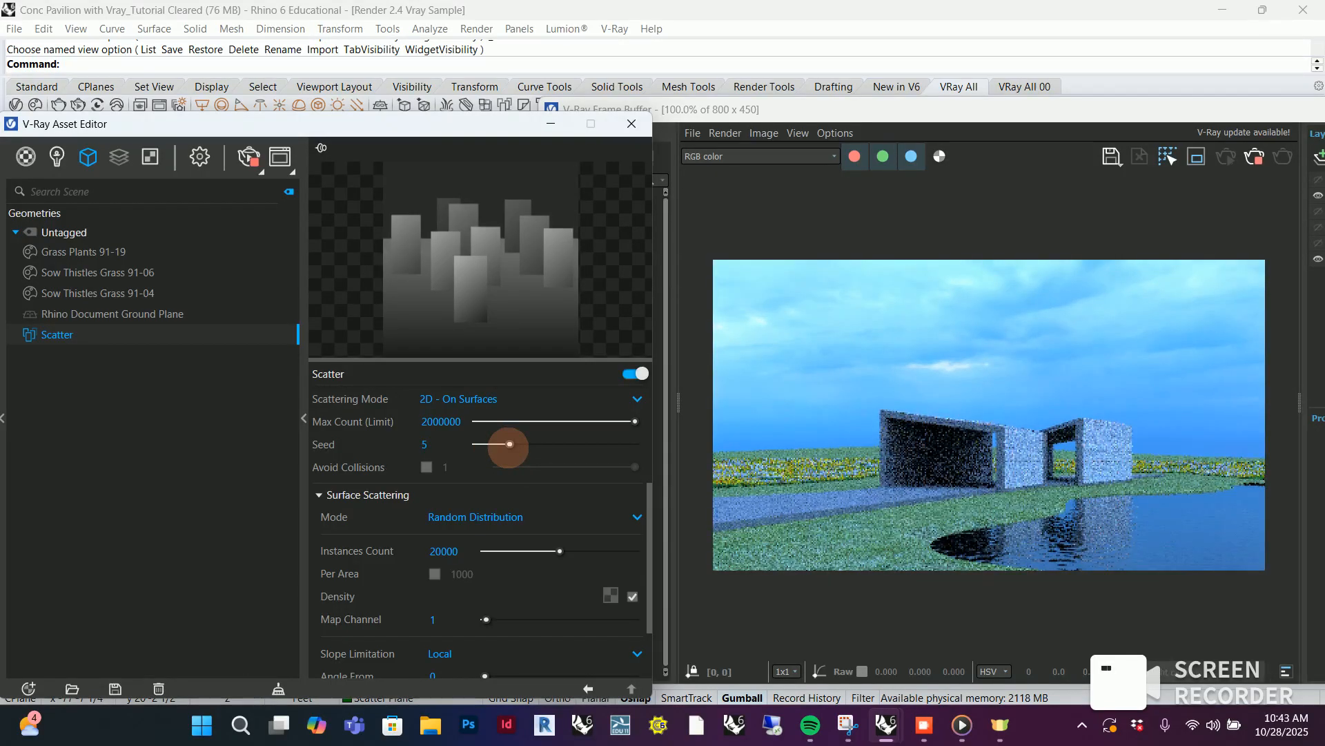
# Remove both Sow Thistles Grass guests, 91-04 and 91-06, from the Scatter, keeping only Grass Plants 91-19
pyautogui.scroll(3, 524, 470)
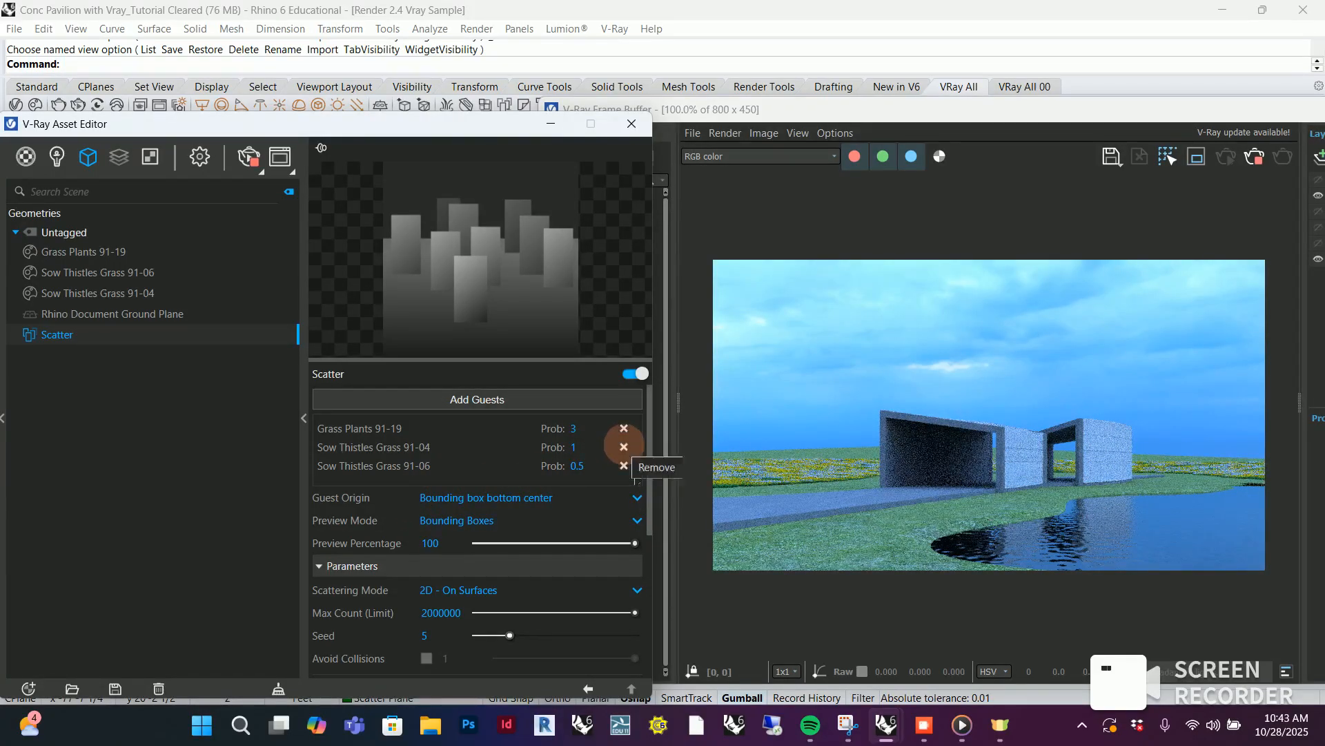
pyautogui.click(624, 446)
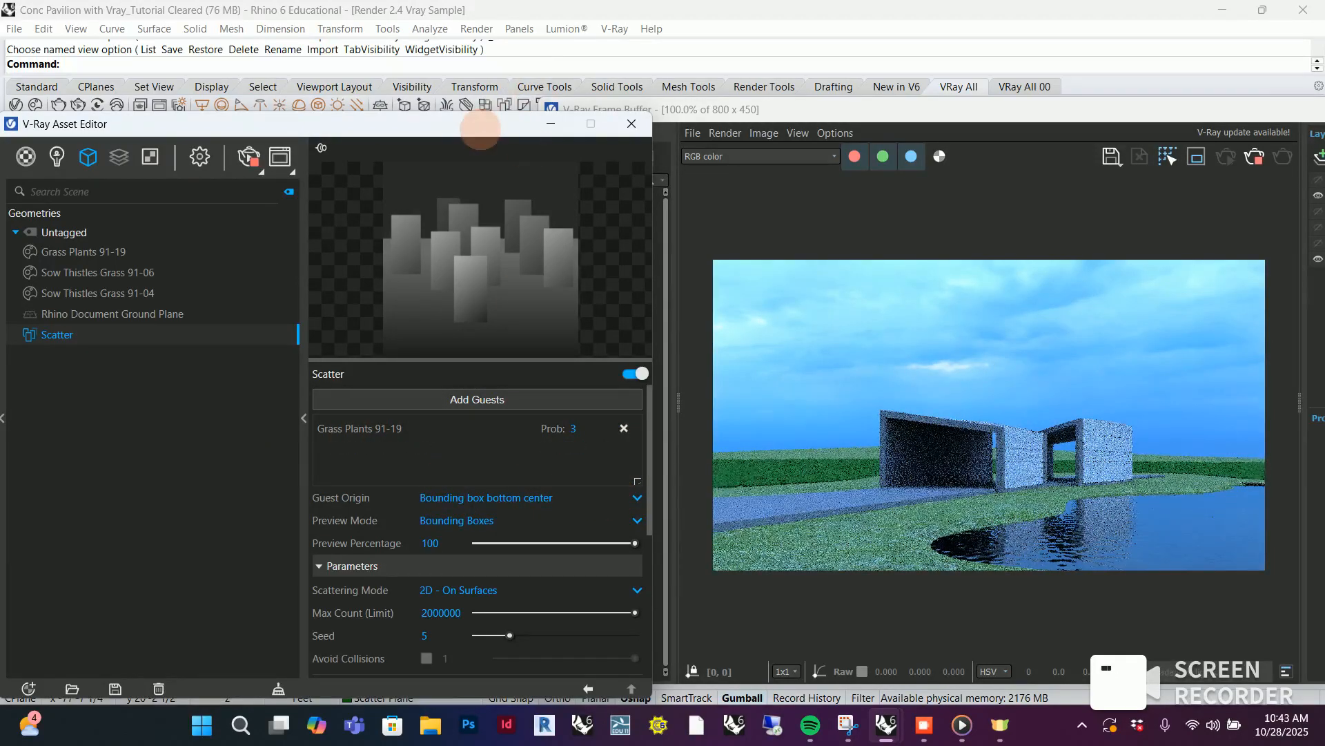
# Add the two Sow Thistles Grass plants, 91-04 and 91-06, back to the Scatter as guests by picking their models in the viewport
pyautogui.moveTo(480, 131); pyautogui.dragTo(1110, 209)
pyautogui.moveTo(404, 436); pyautogui.dragTo(256, 441, button='right')
pyautogui.scroll(-5, 429, 357)
pyautogui.scroll(15, 211, 405)
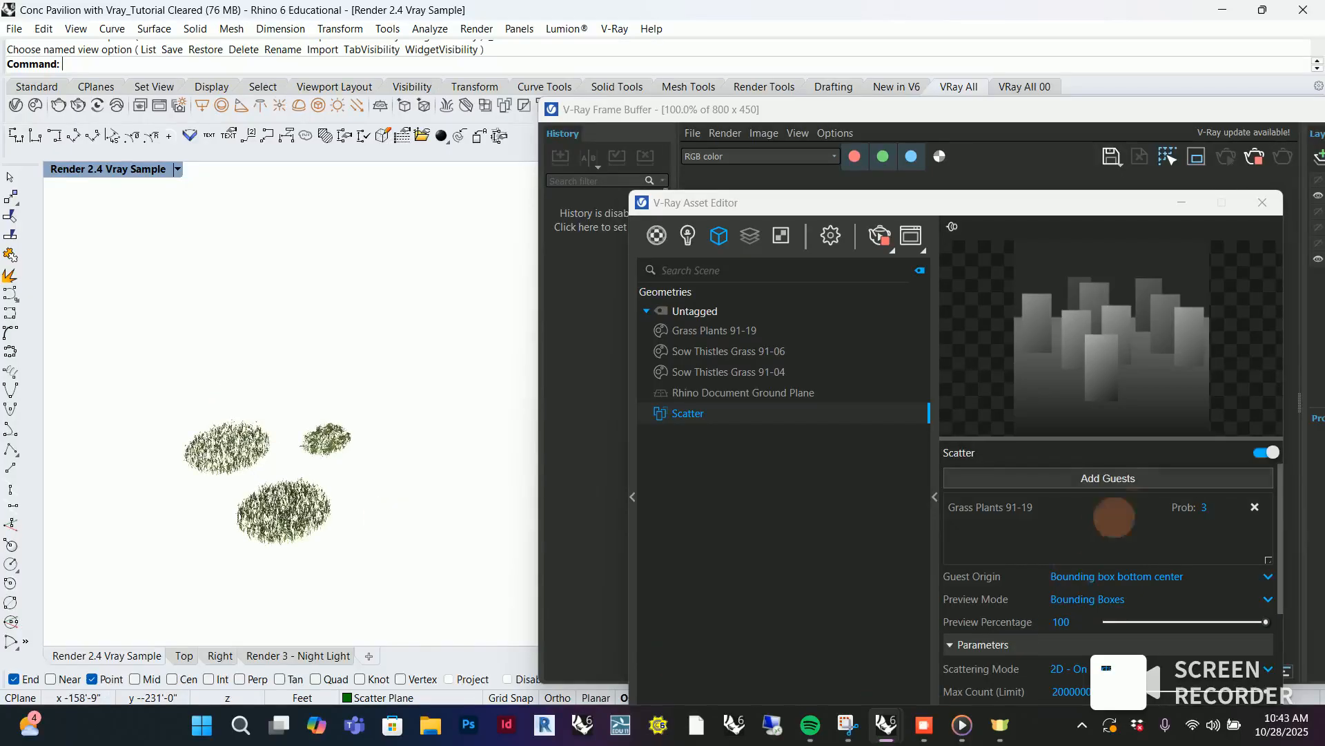
pyautogui.click(1118, 477)
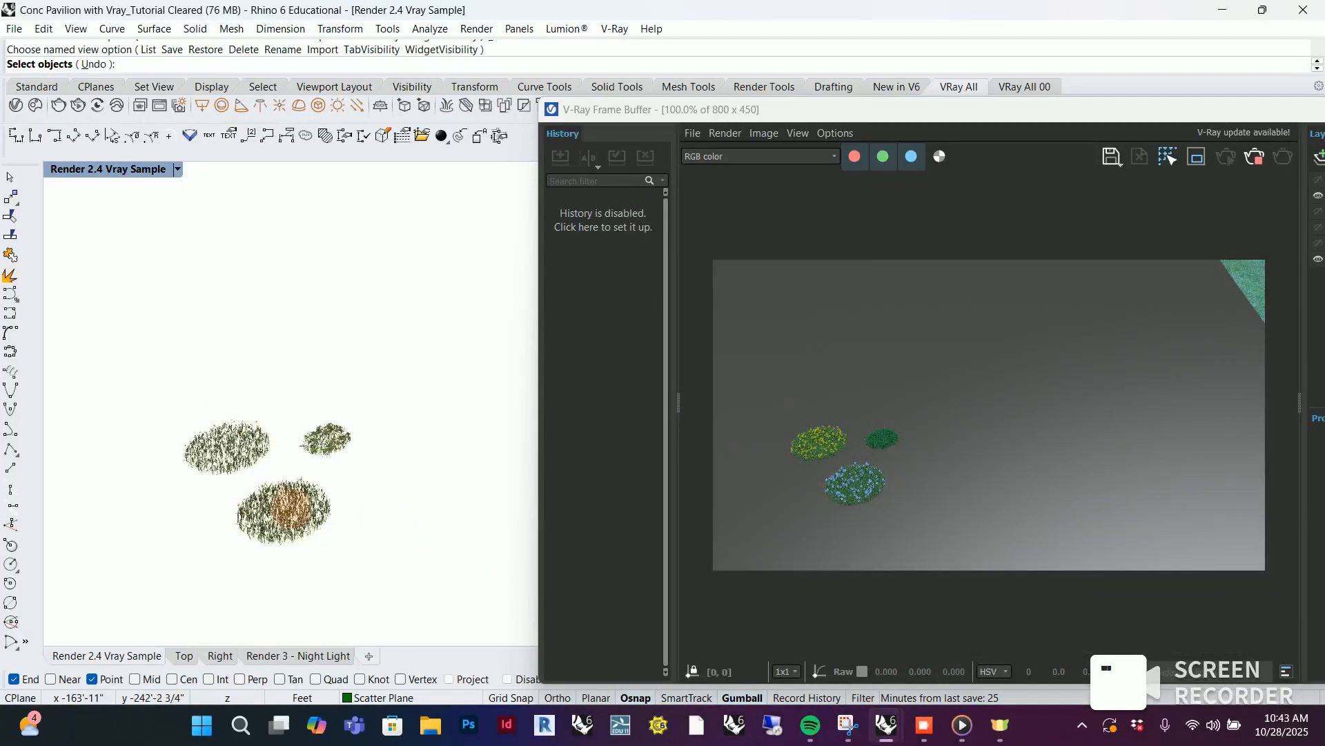
pyautogui.click(284, 510)
pyautogui.click(232, 444)
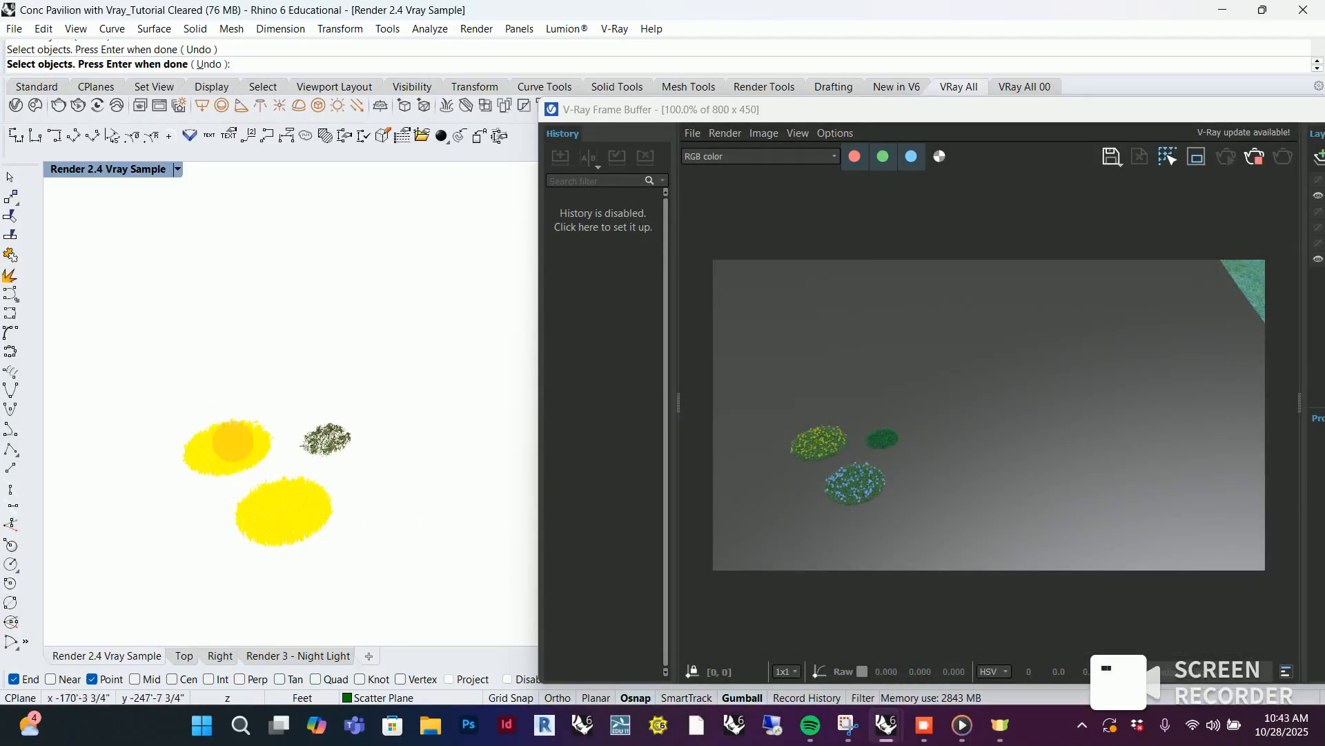
pyautogui.press('Return')
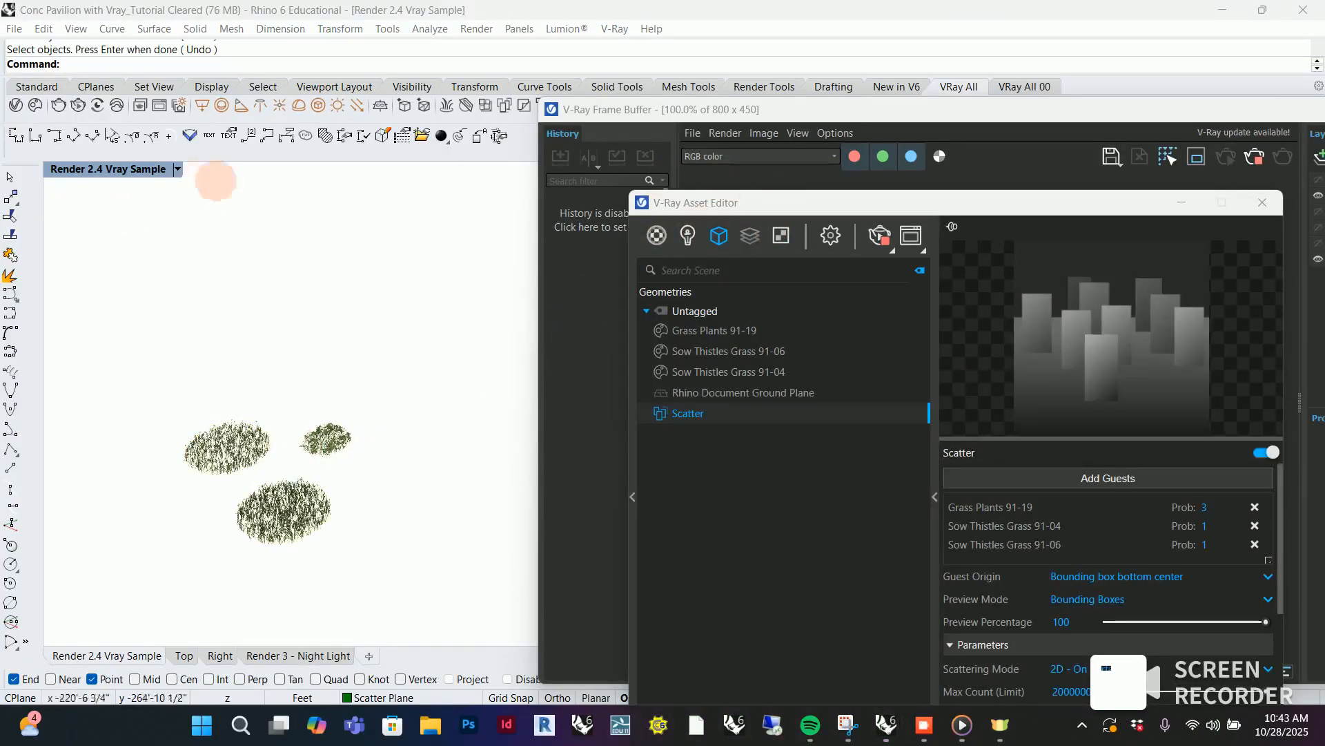
# Restore the Render 2.4 Vray Sample named view and place the V-Ray Asset Editor clear of the rendered image
pyautogui.click(178, 169)
pyautogui.moveTo(341, 448)
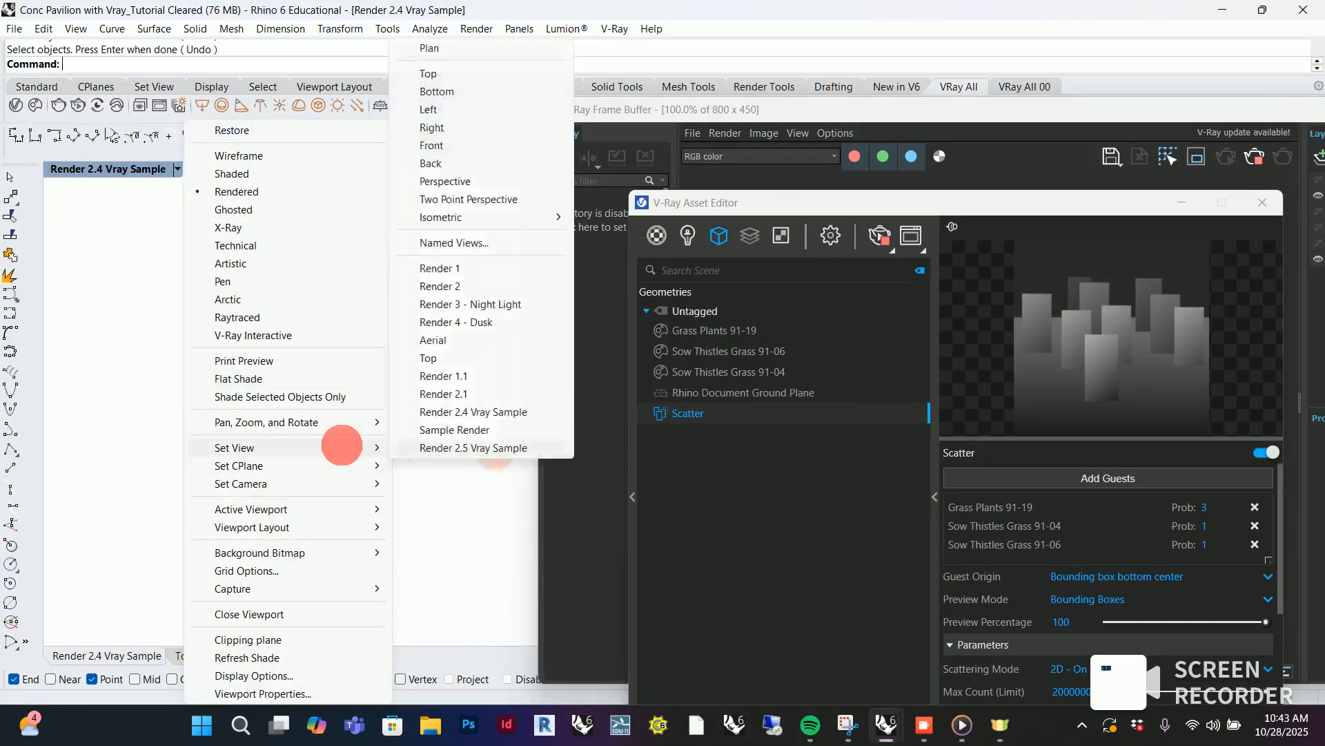
pyautogui.click(533, 412)
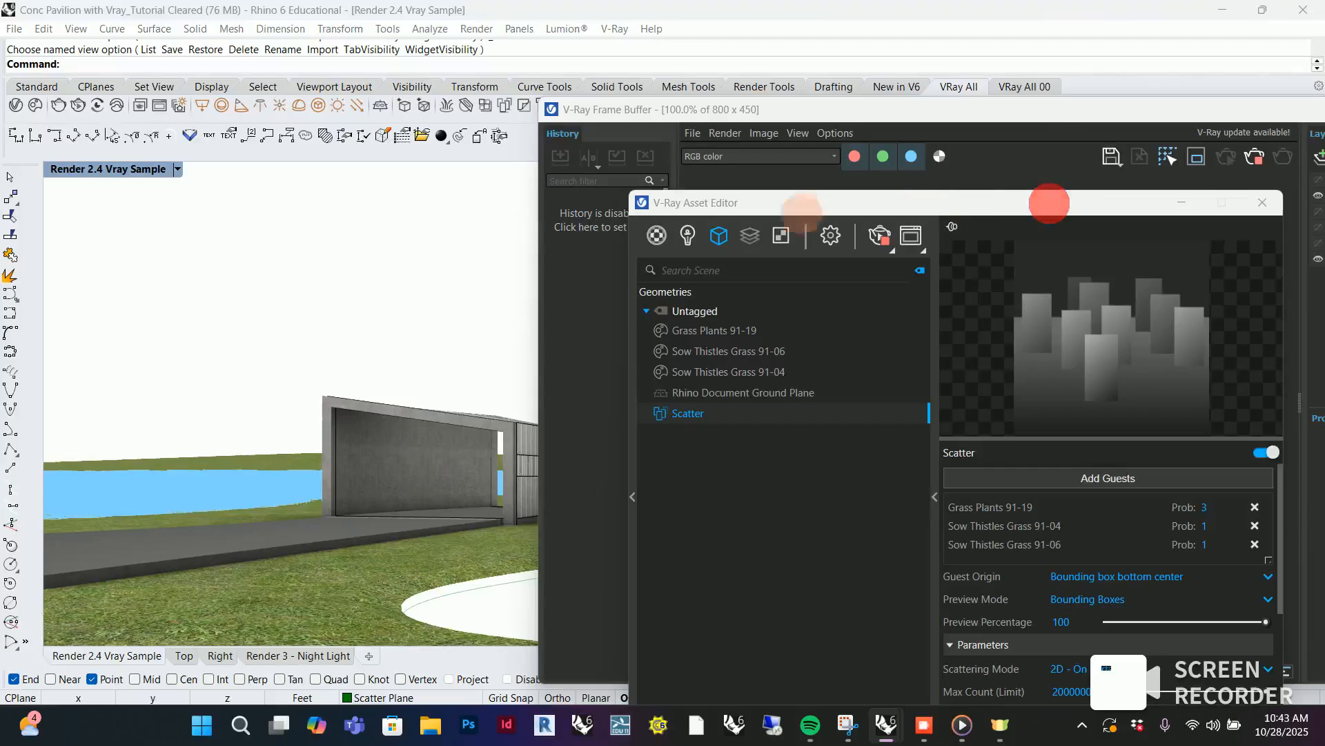
pyautogui.moveTo(819, 211); pyautogui.dragTo(156, 122)
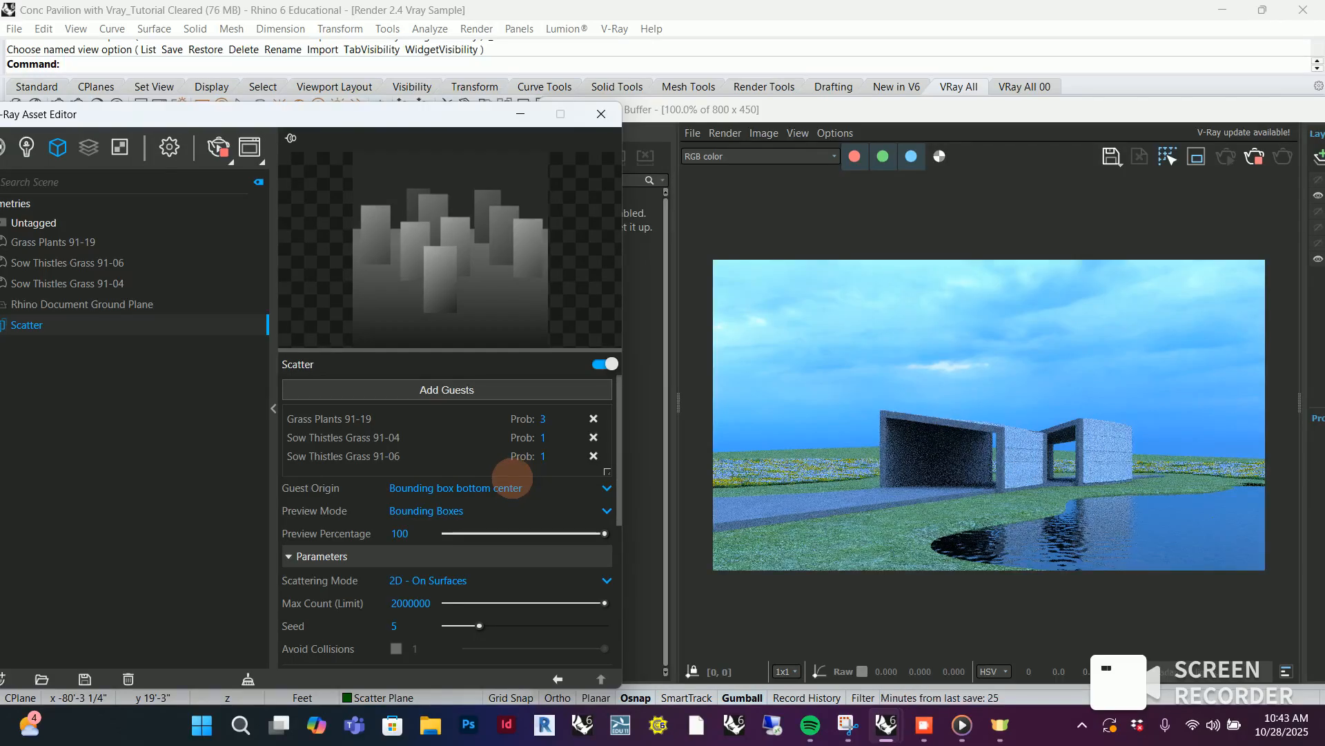
# Try a probability of 0.5 for the Sow Thistles Grass 91-06 guest and set it back to 1
pyautogui.click(546, 435)
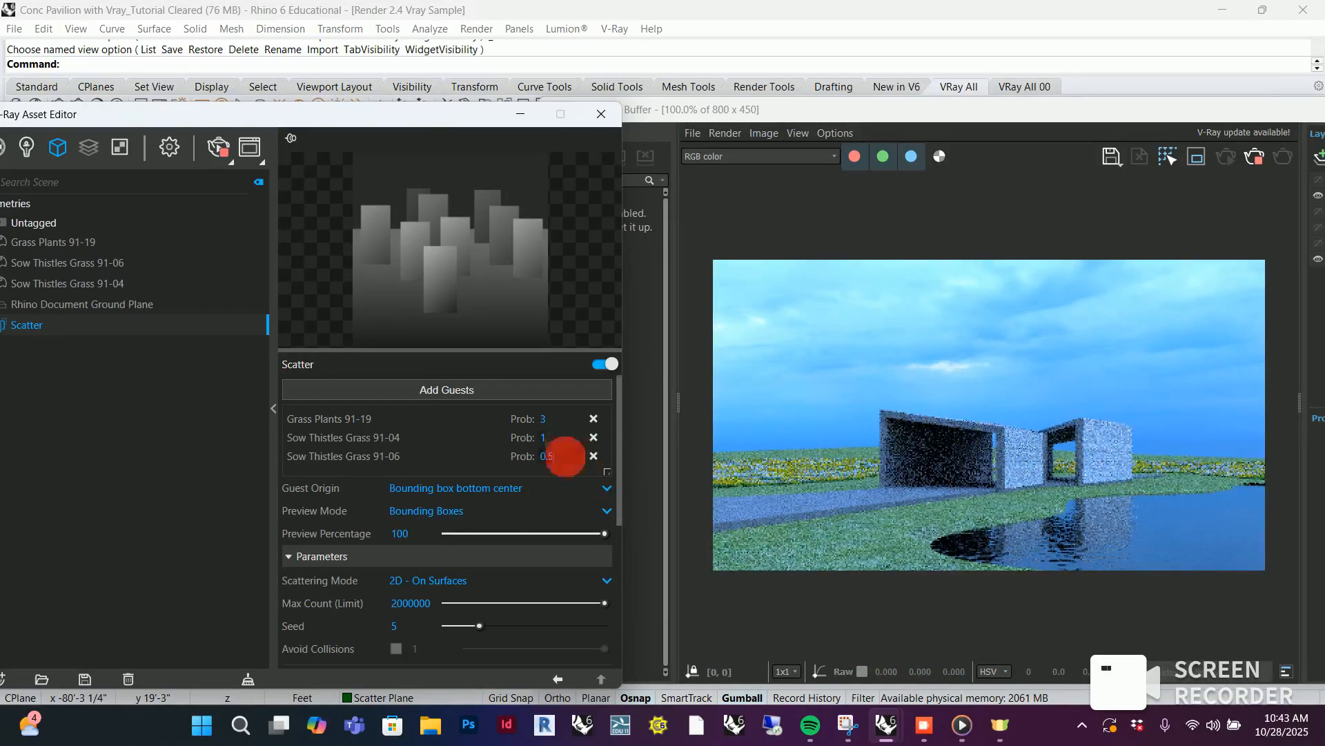
pyautogui.moveTo(565, 457); pyautogui.dragTo(513, 452)
pyautogui.write('1')
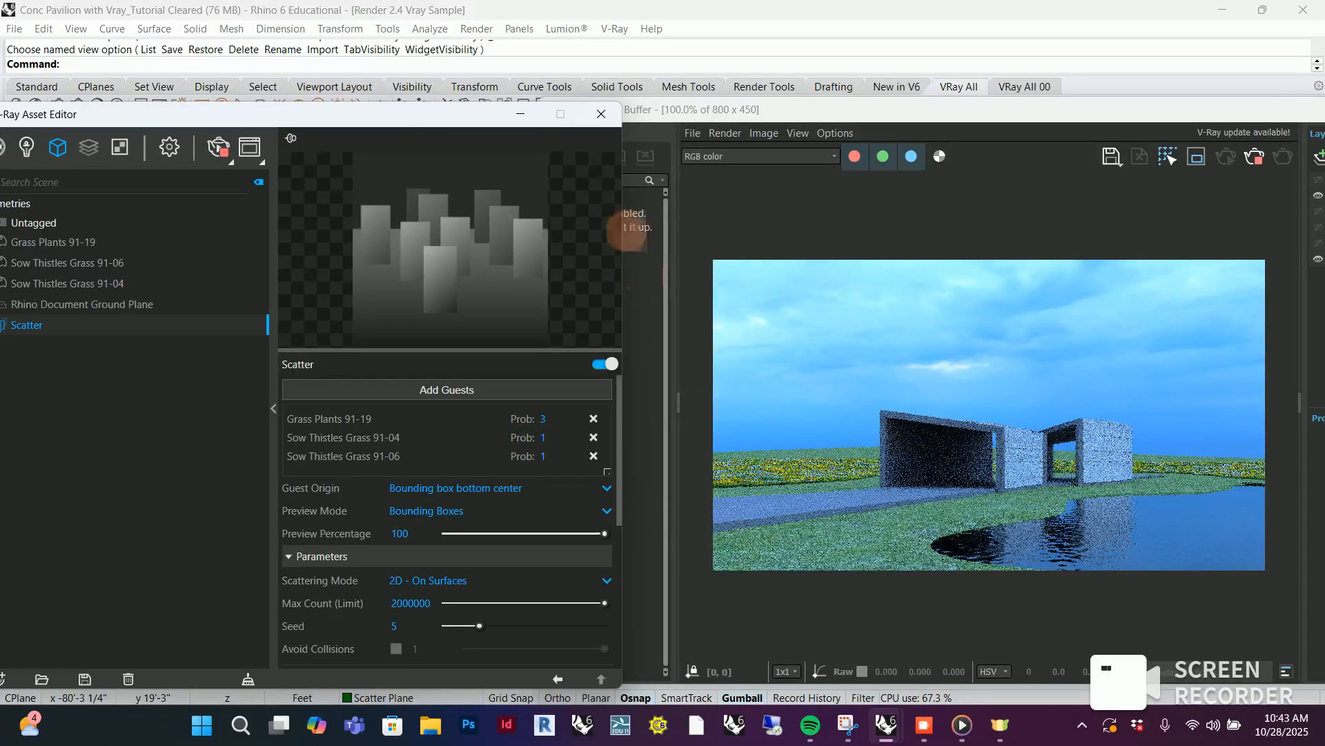
# Minimize the V-Ray Asset Editor and the V-Ray Frame Buffer to expose the modelling viewport
pyautogui.click(521, 114)
pyautogui.moveTo(1222, 109); pyautogui.dragTo(863, 131)
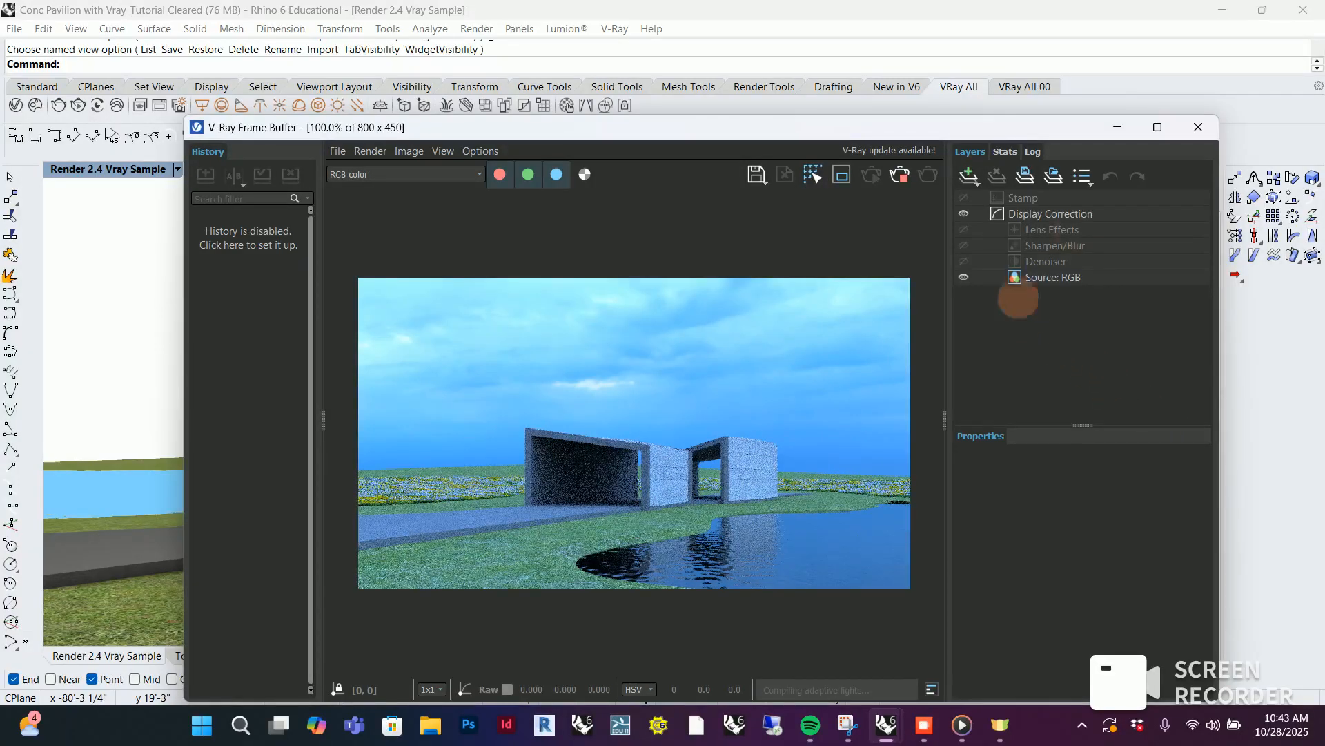
pyautogui.click(1116, 126)
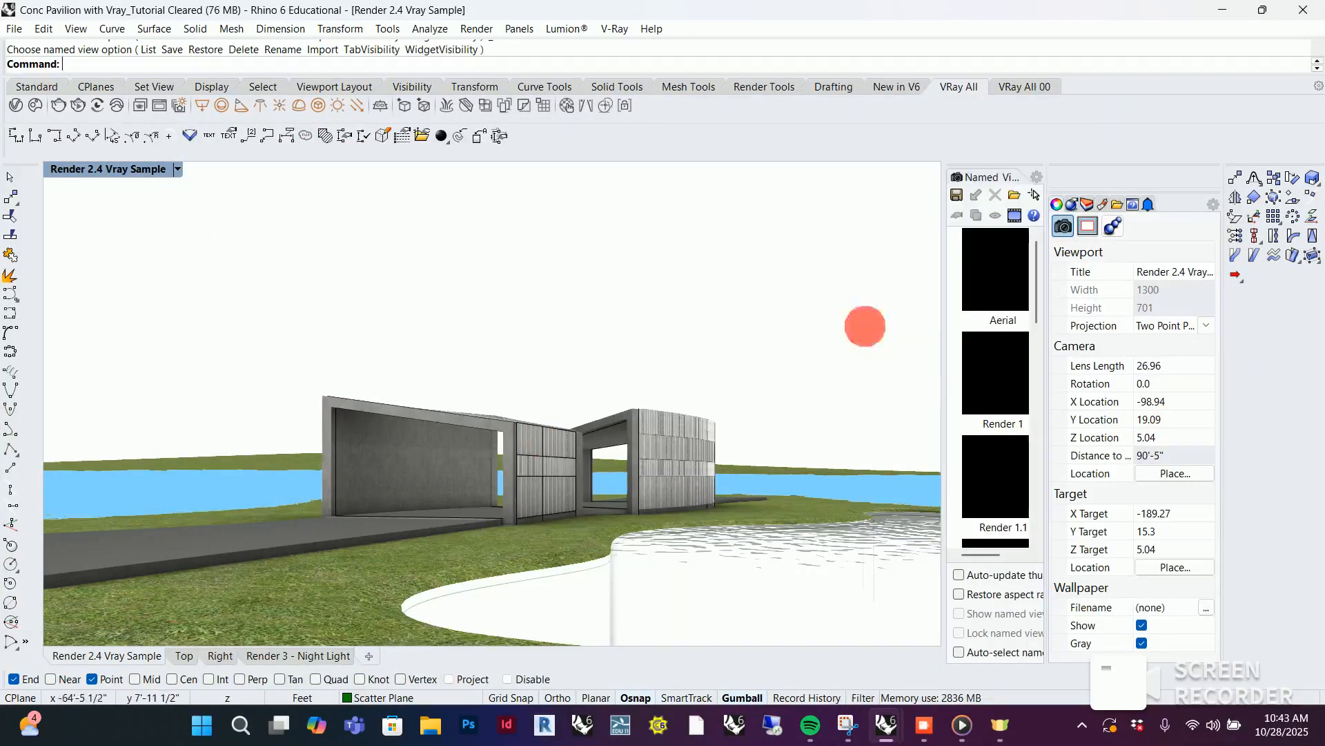
# Select the inner grass polysurface around the pavilion and examine from above how its edges run along the path and pool
pyautogui.moveTo(864, 325); pyautogui.dragTo(683, 403, button='right')
pyautogui.scroll(-10, 683, 404)
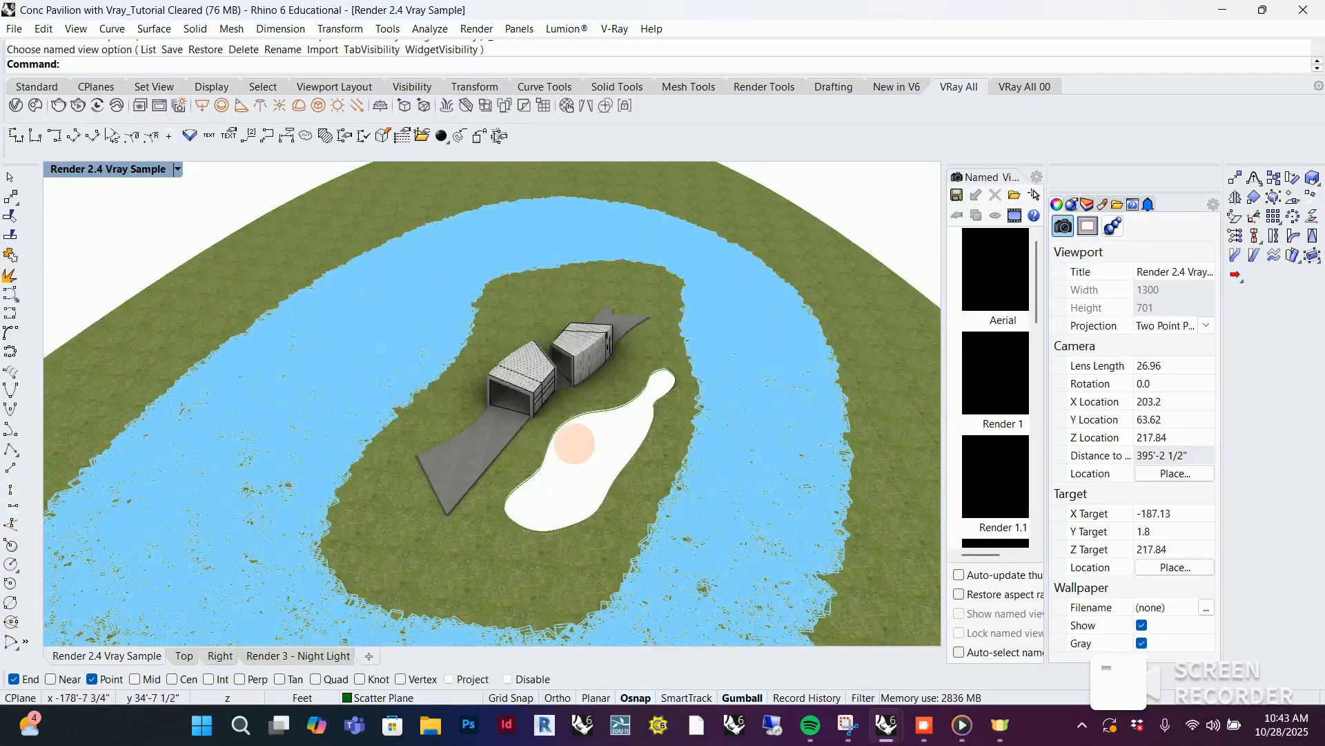
pyautogui.click(604, 532)
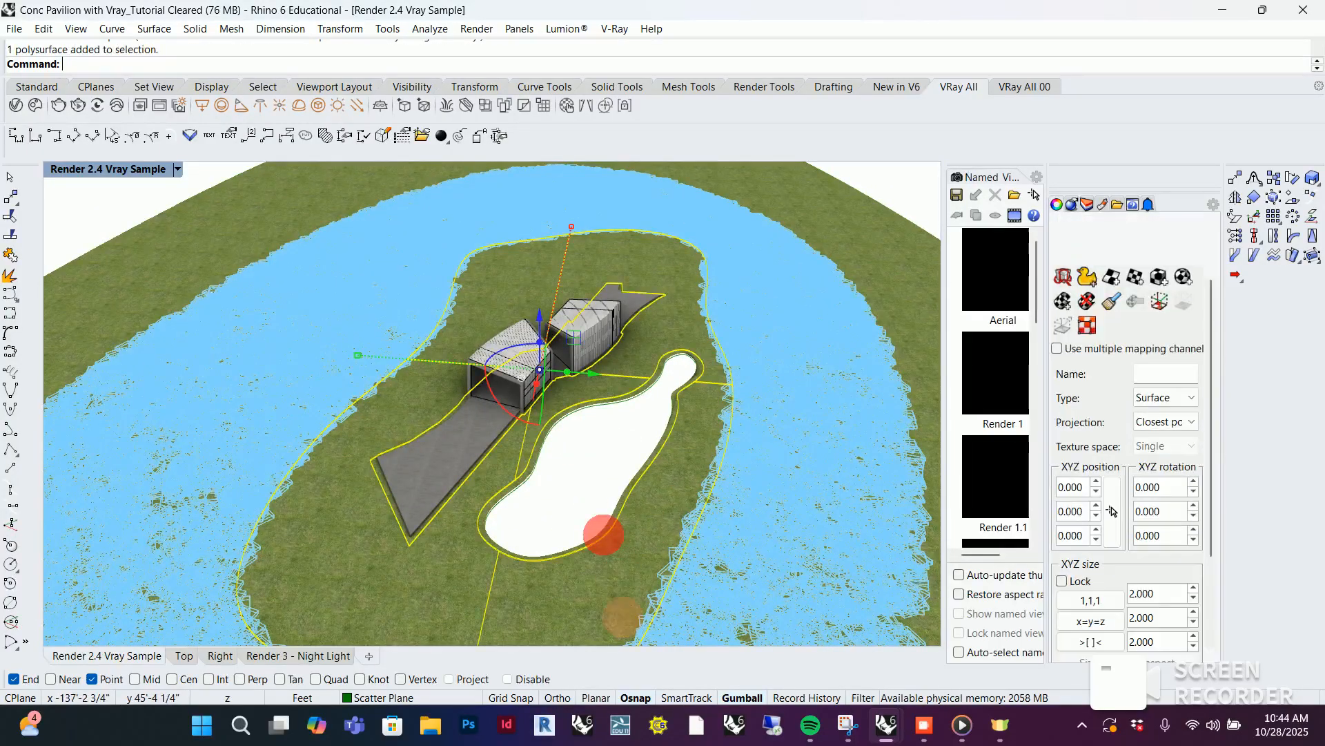
pyautogui.scroll(8, 380, 487)
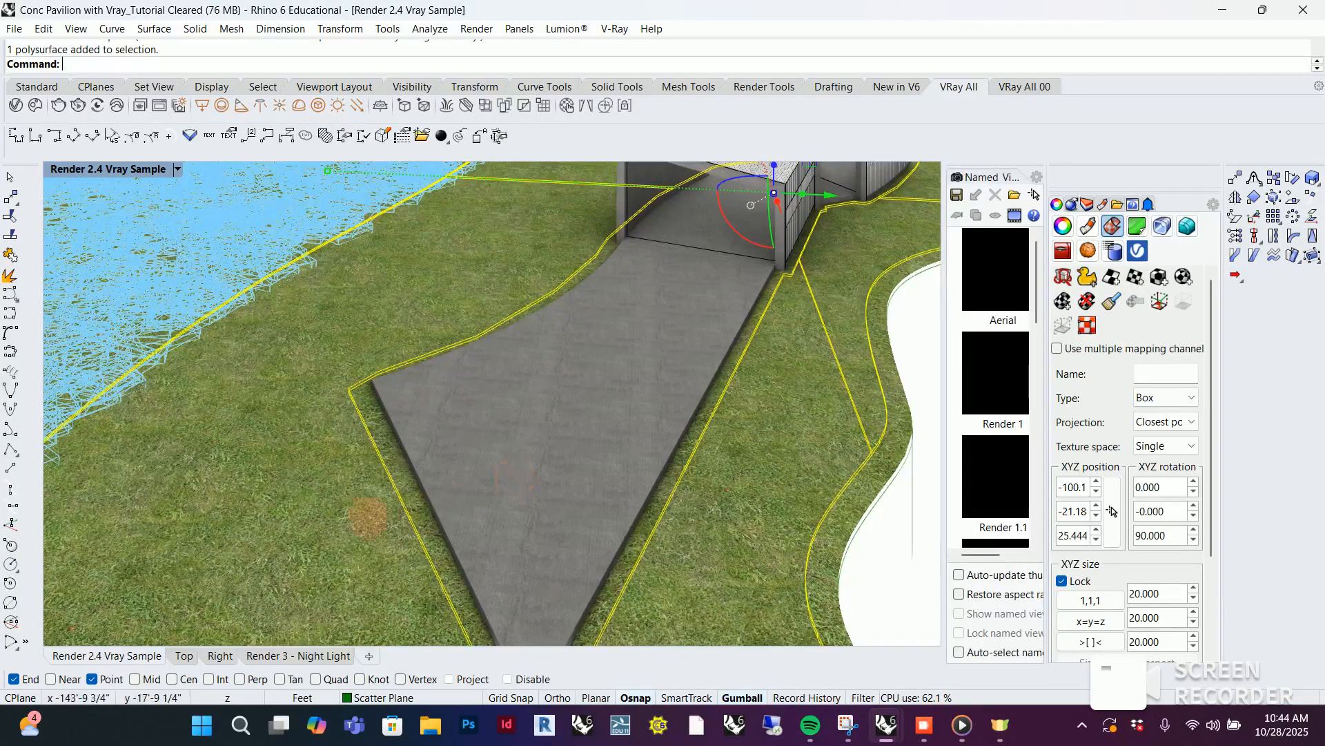
pyautogui.scroll(-4, 514, 477)
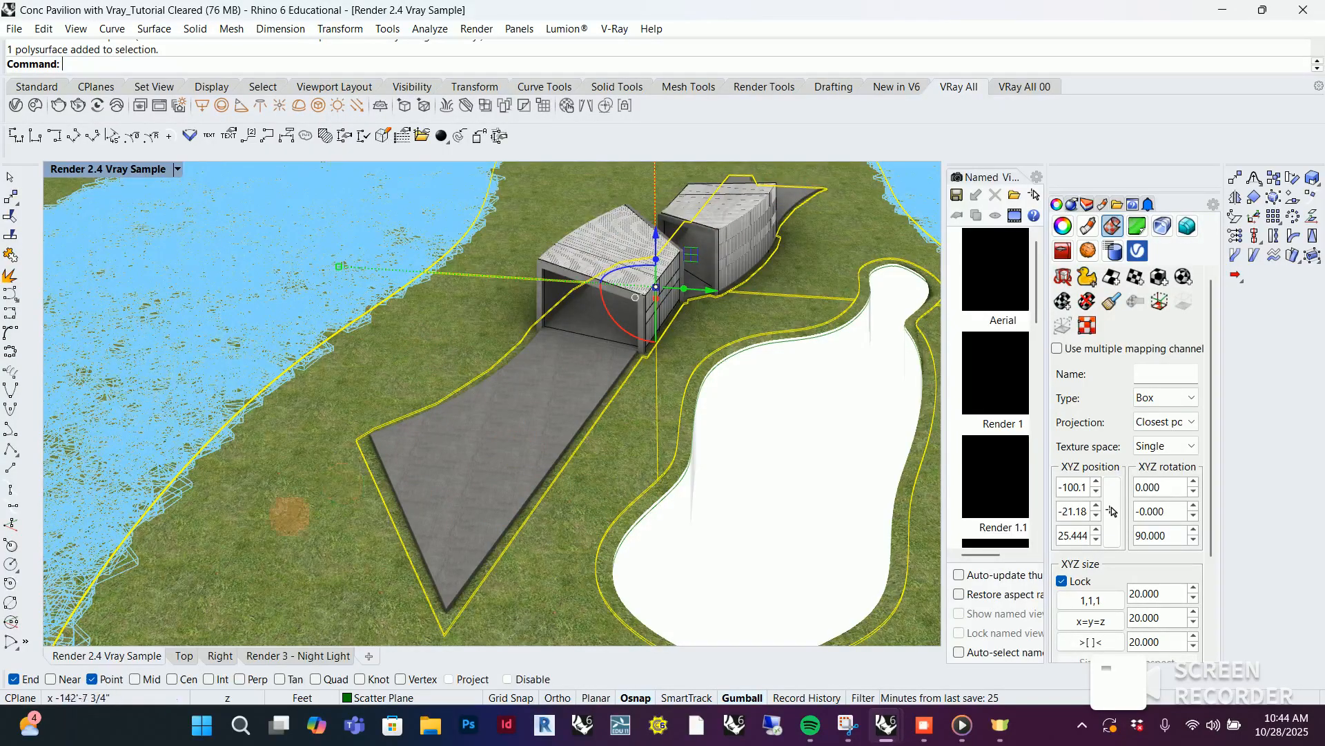
pyautogui.scroll(6, 345, 487)
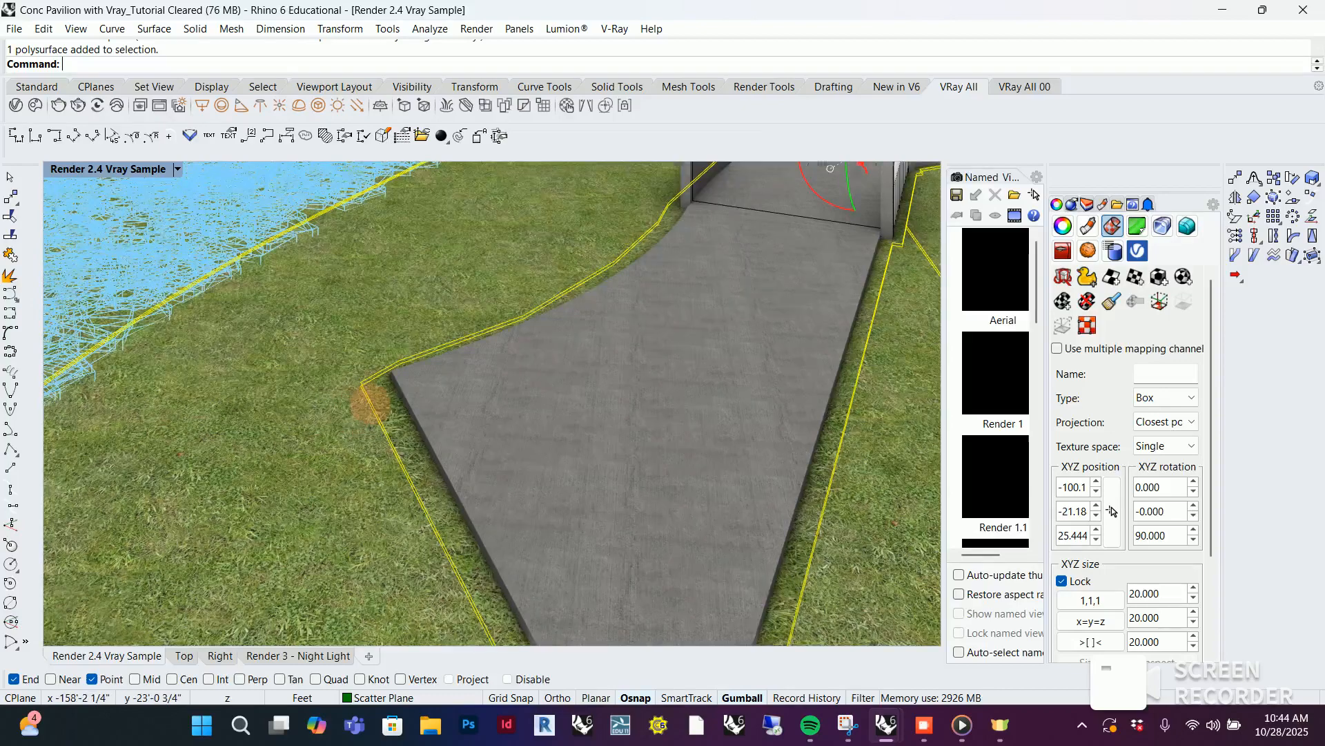
pyautogui.scroll(-3, 369, 404)
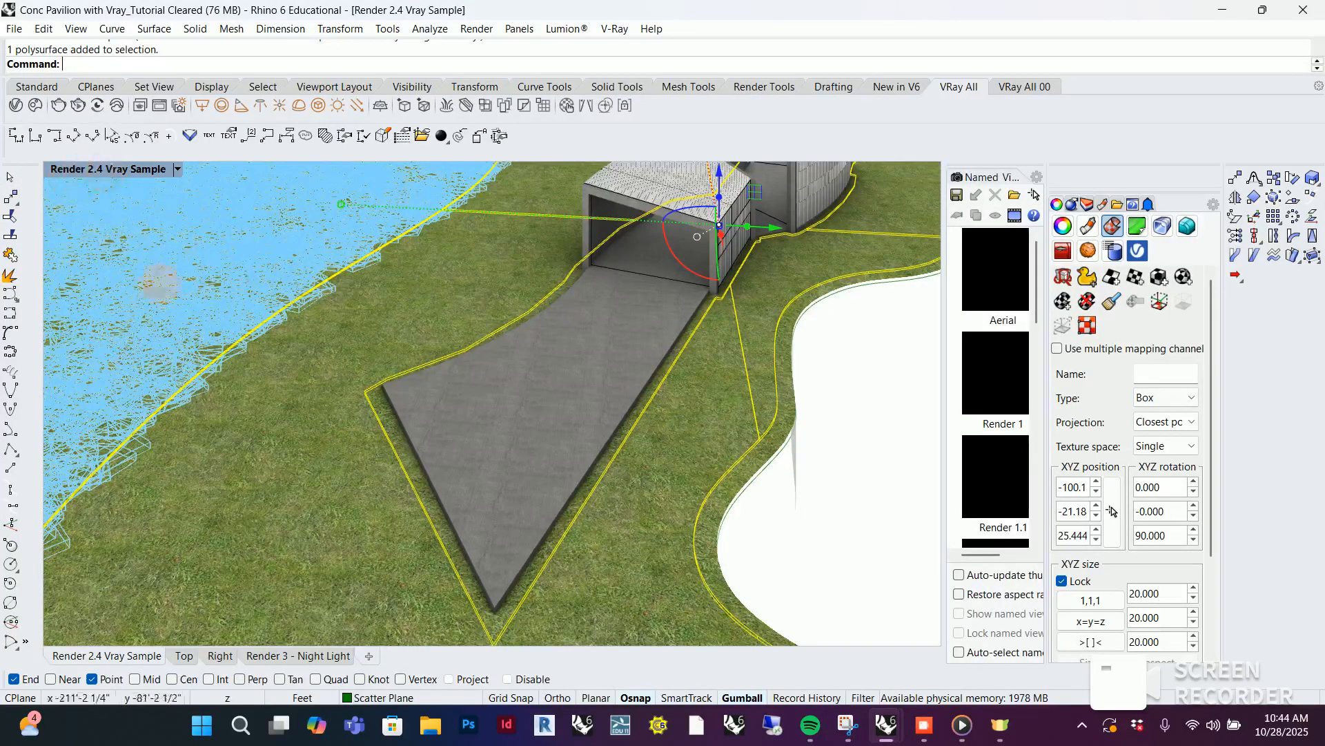
pyautogui.scroll(-3, 487, 528)
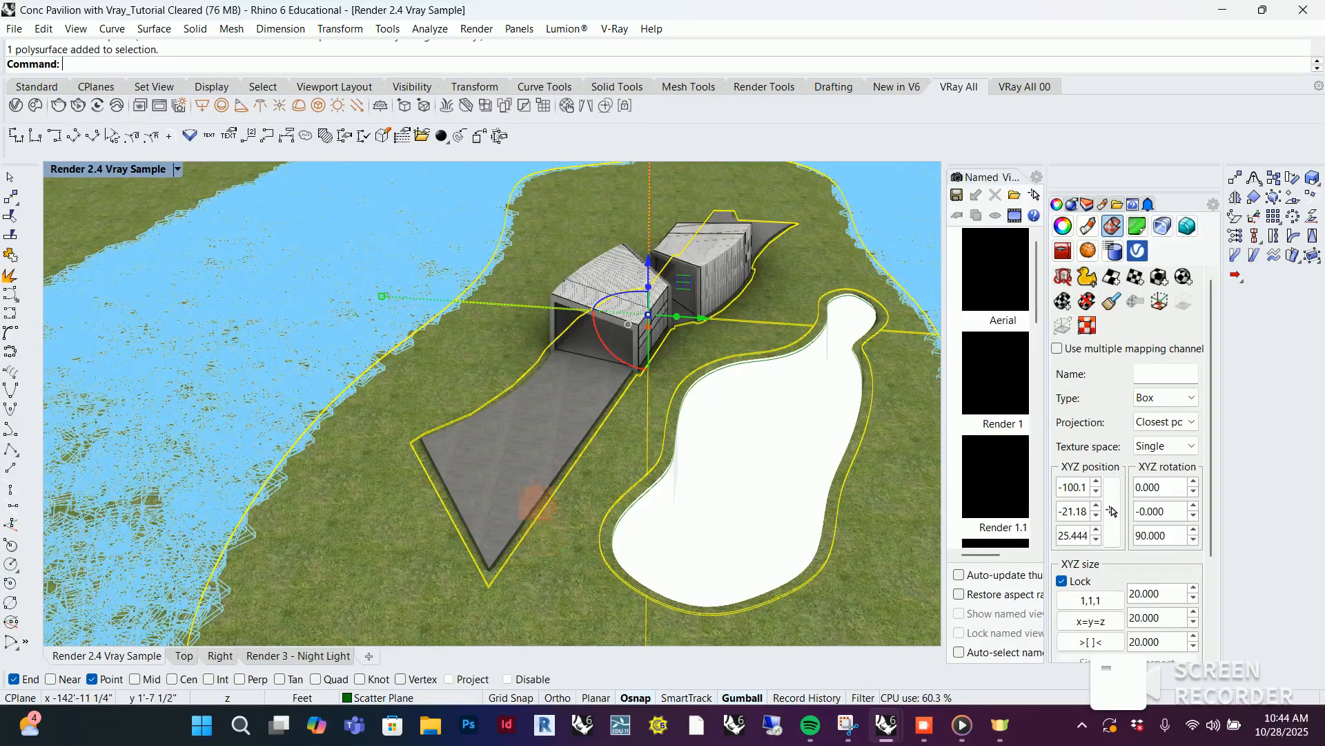
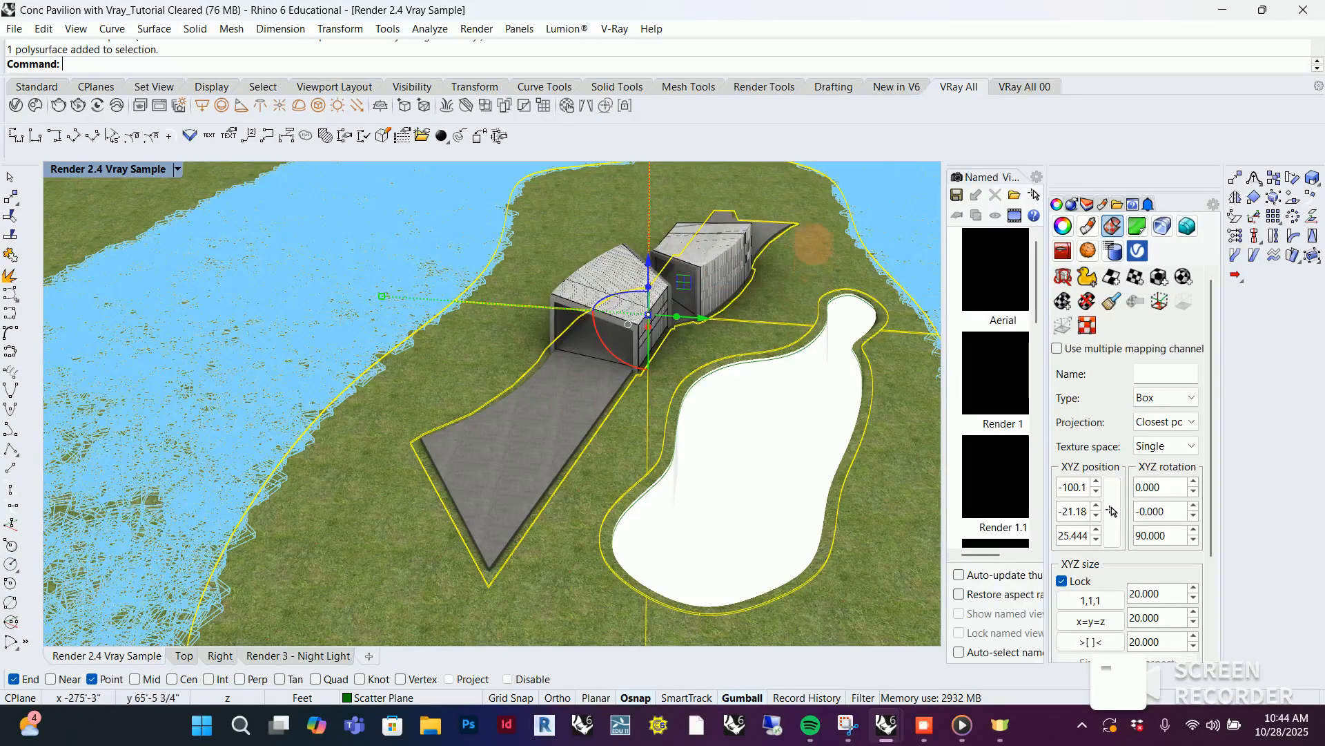
# Create a V-Ray Scatter on the selected inner grass polysurface around the pavilion
pyautogui.scroll(-3, 731, 353)
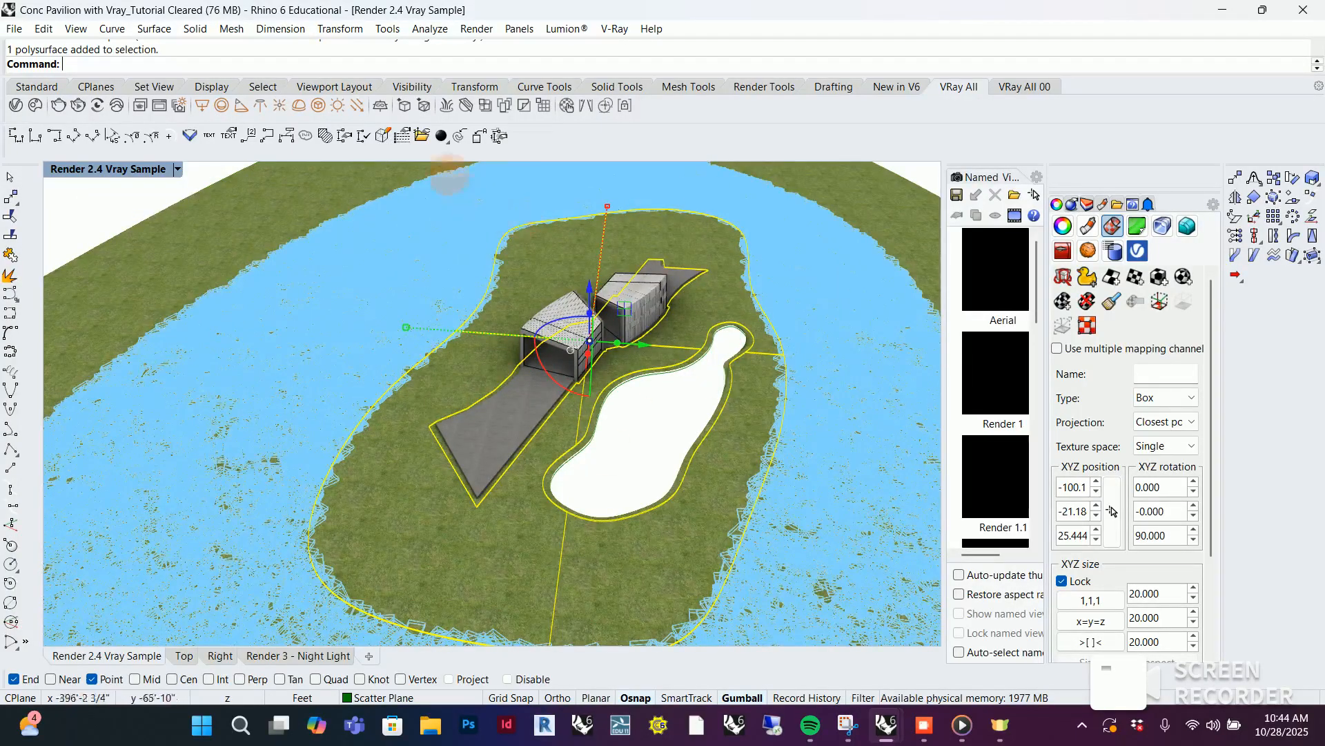
pyautogui.scroll(1, 557, 242)
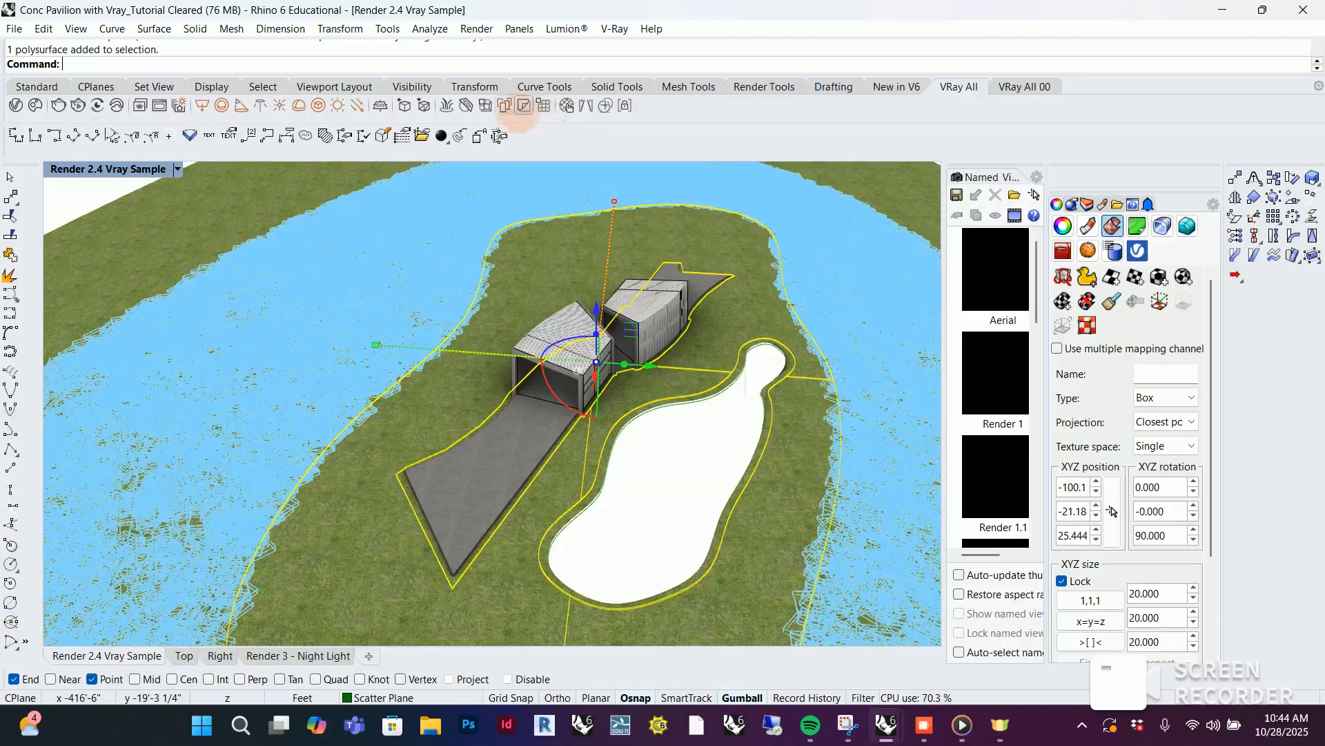
pyautogui.click(505, 105)
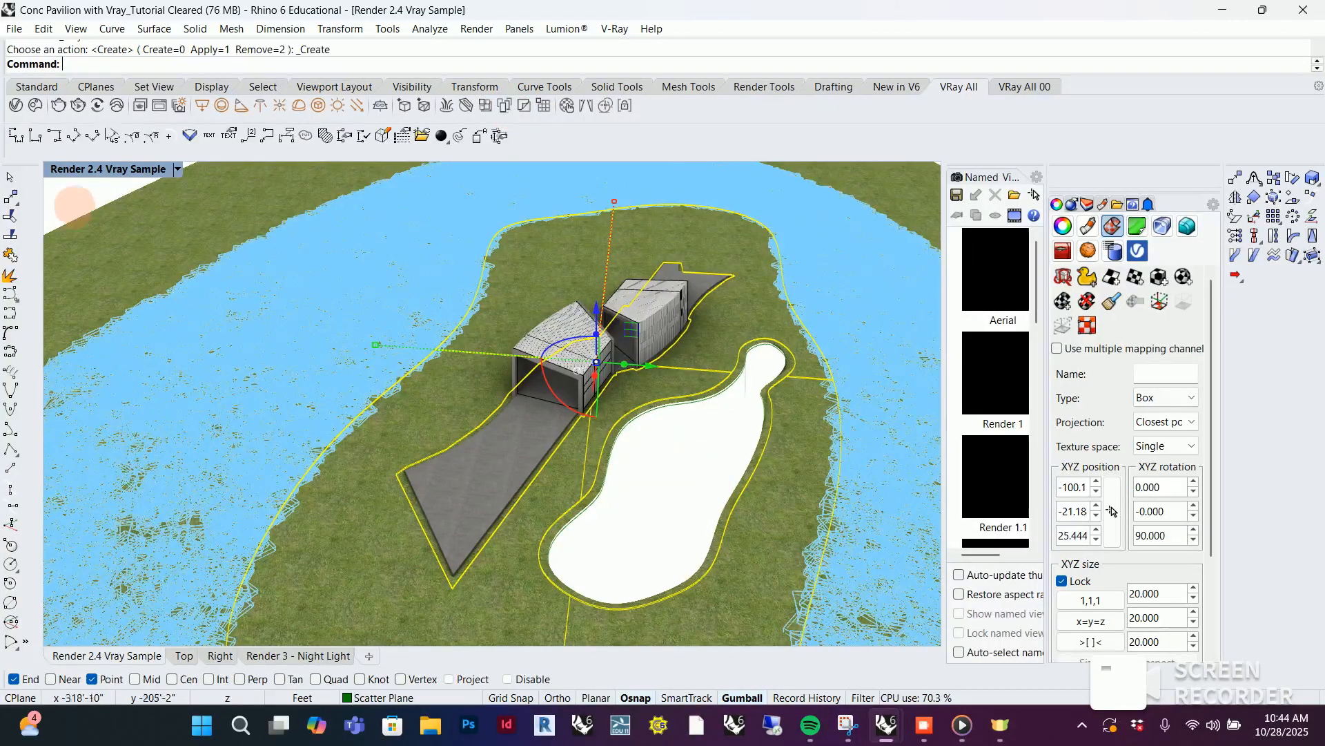
# Add the three plant clumps beside the terrain, Grass Plants 91-19 and Sow Thistles Grass 91-04 and 91-06, as guests of Scatter#1
pyautogui.scroll(-8, 391, 298)
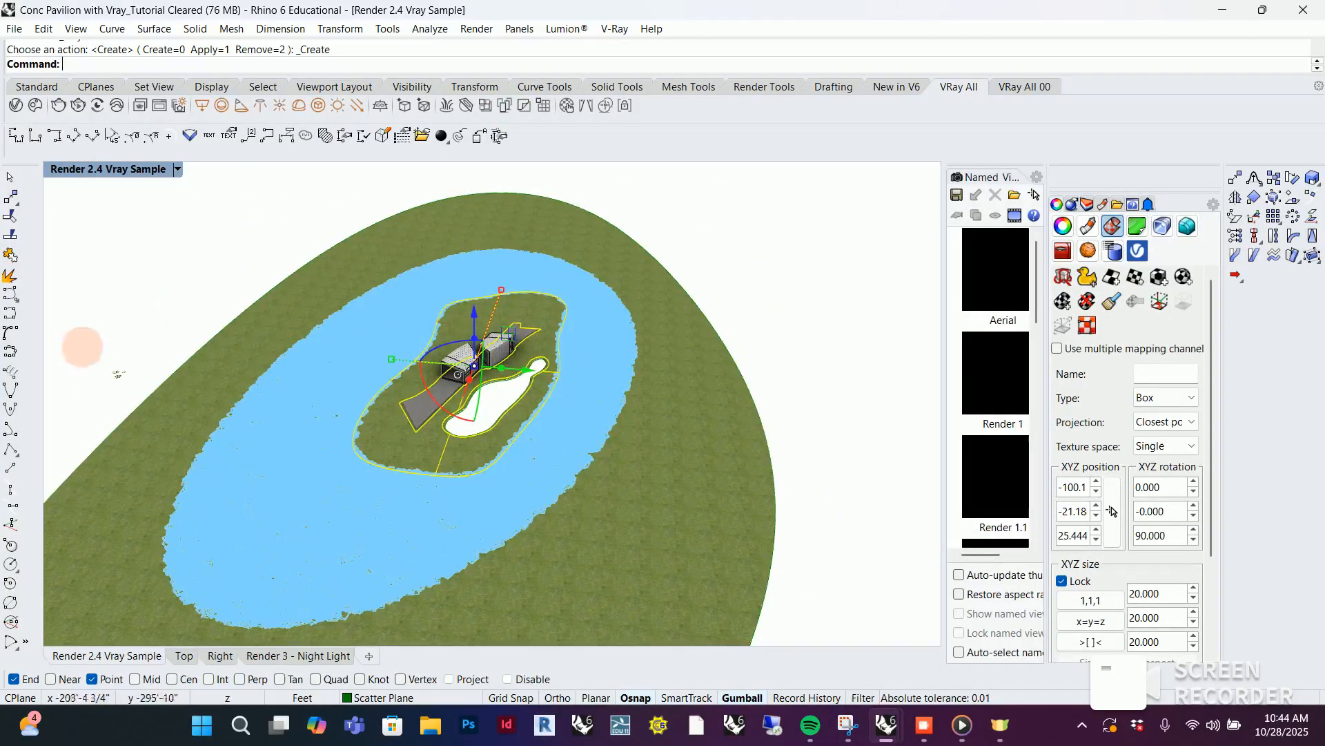
pyautogui.scroll(5, 101, 372)
pyautogui.scroll(3, 101, 371)
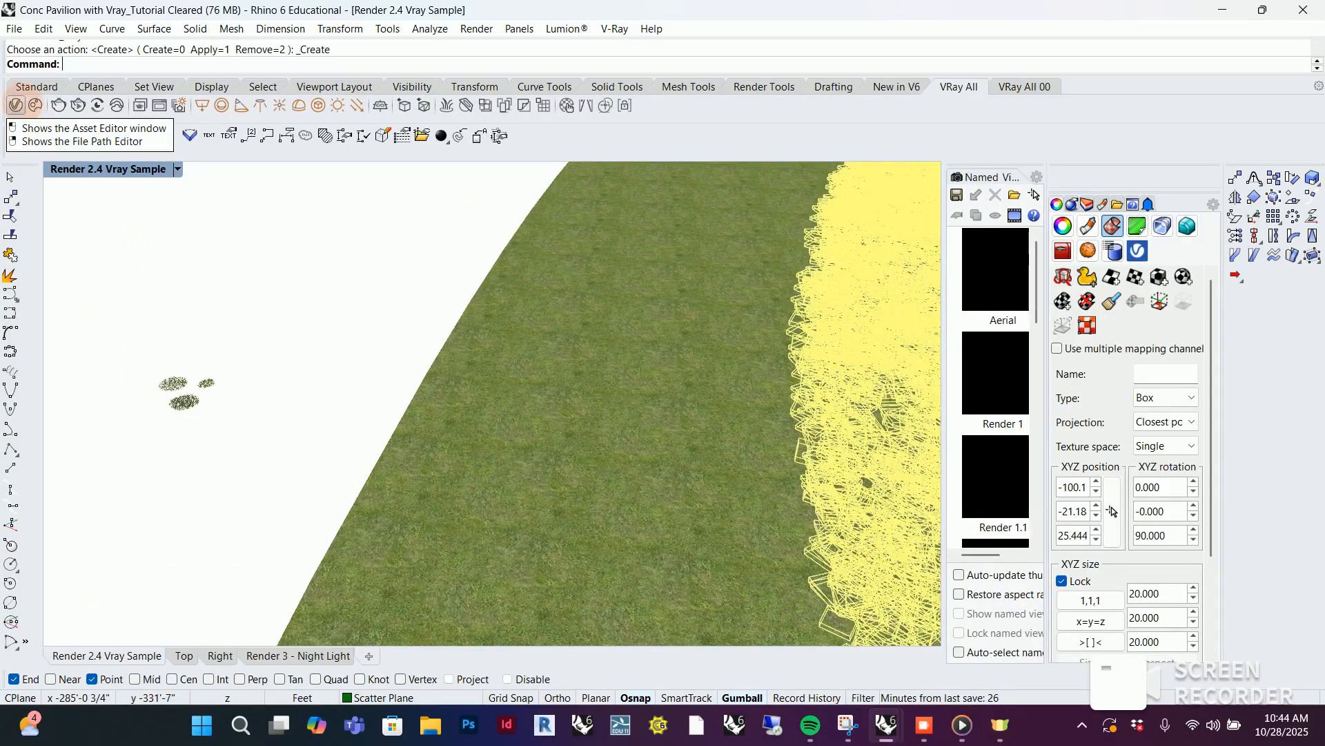
pyautogui.click(15, 105)
pyautogui.moveTo(255, 116); pyautogui.dragTo(436, 122)
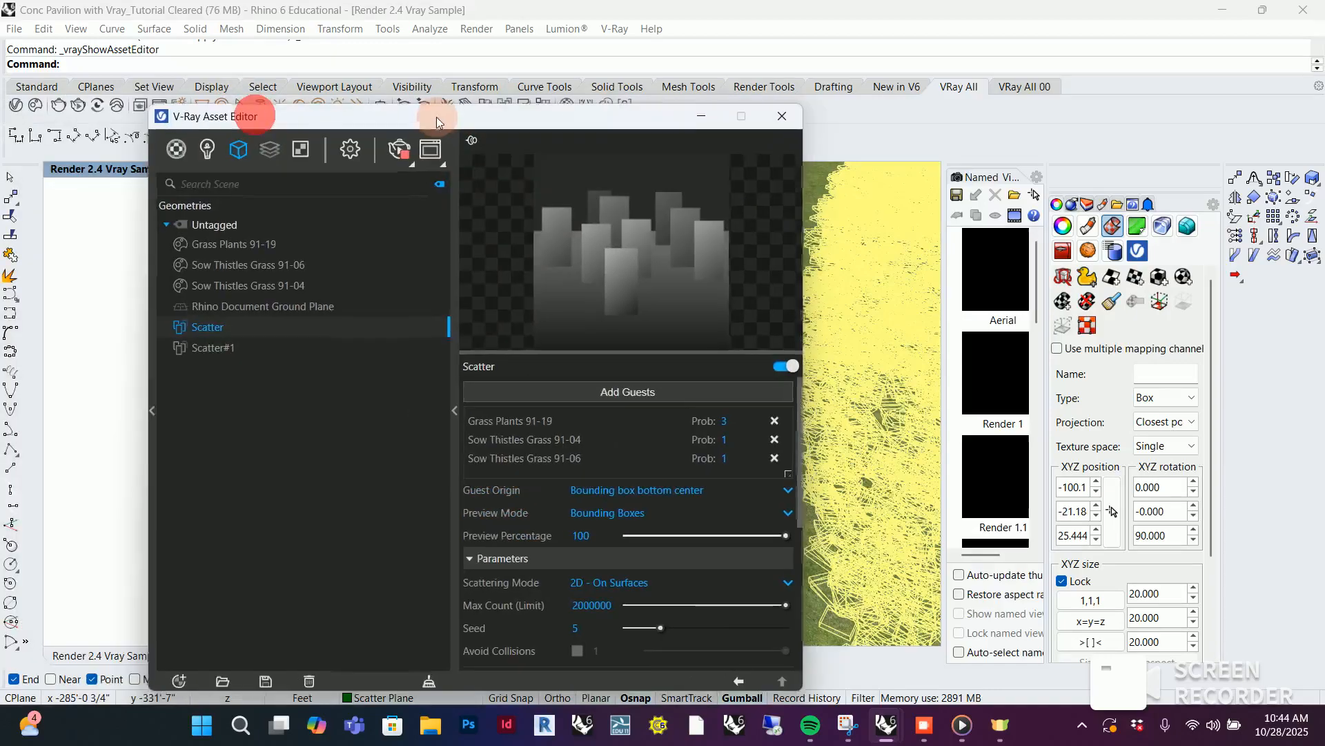
pyautogui.click(210, 348)
pyautogui.moveTo(336, 123); pyautogui.dragTo(668, 126)
pyautogui.click(341, 280)
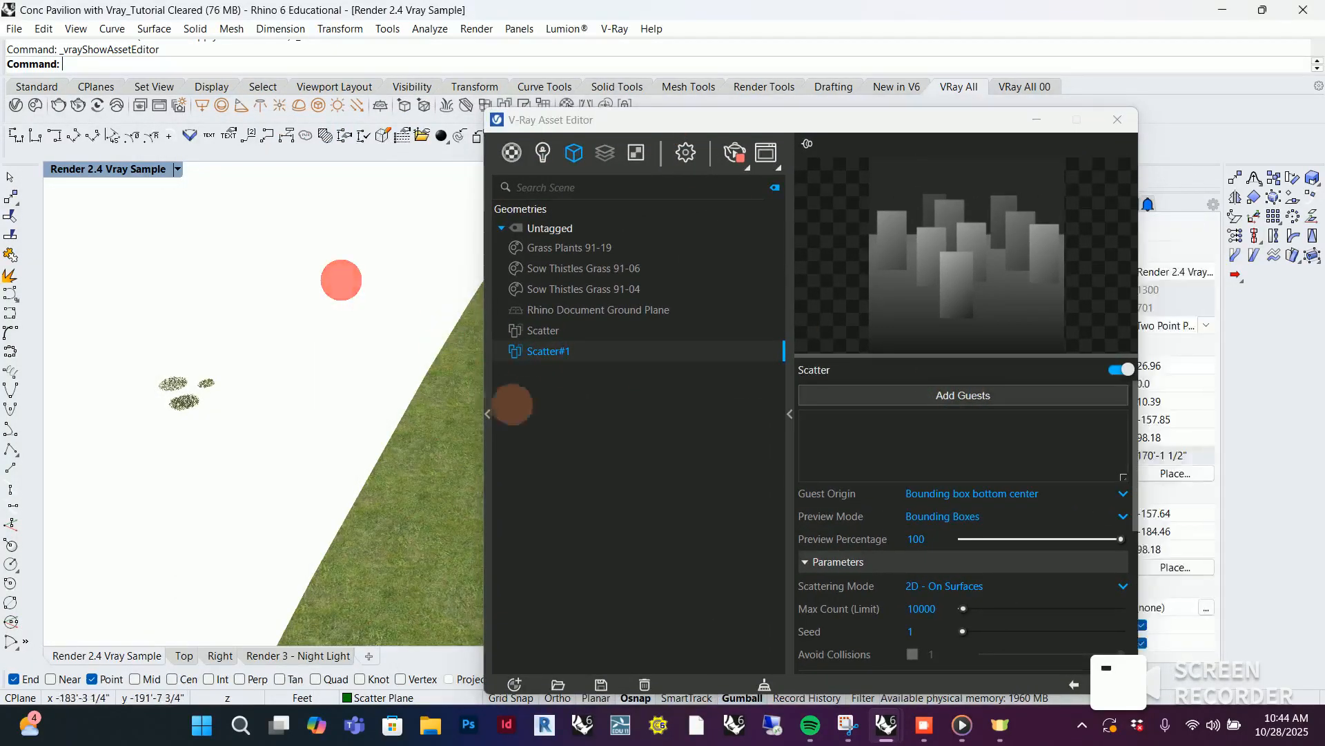
pyautogui.click(974, 394)
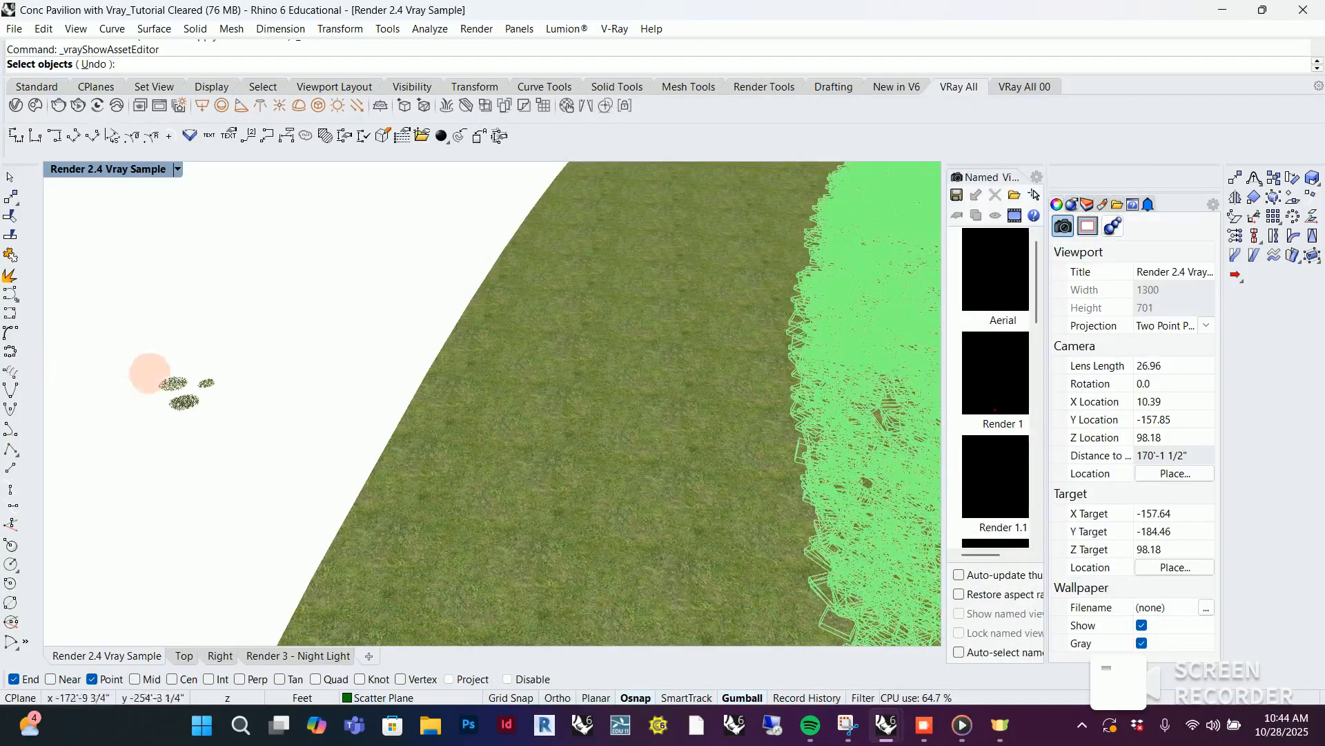
pyautogui.moveTo(130, 352); pyautogui.dragTo(264, 442)
pyautogui.press('Return')
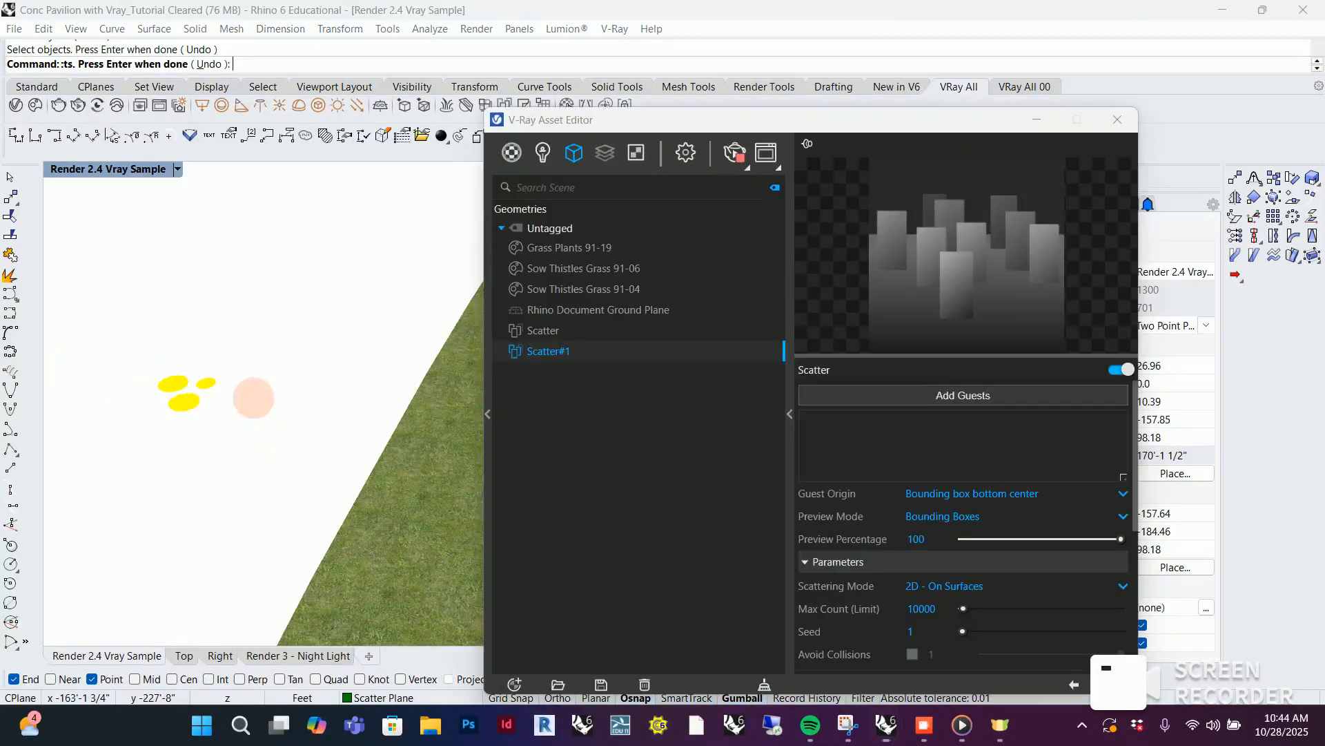
pyautogui.click(830, 115)
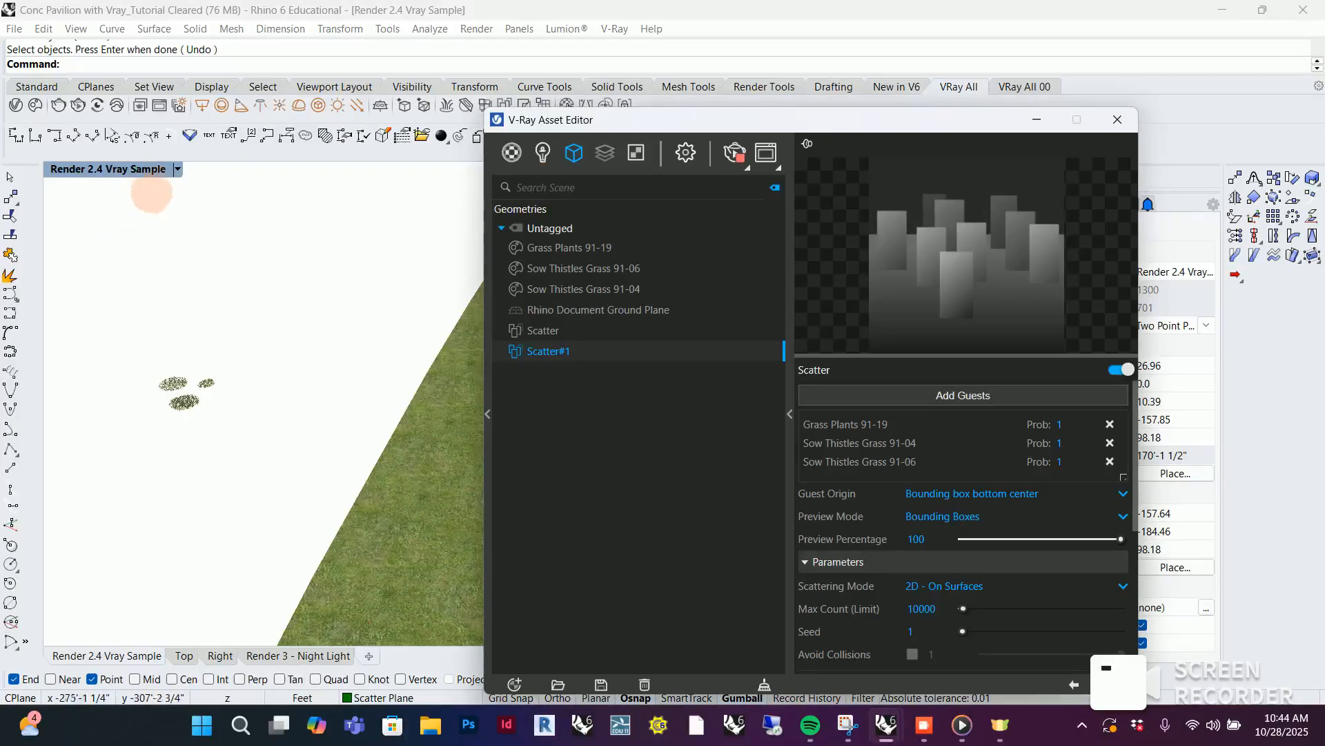
# Restore the Render 2.4 Vray Sample named view and show the live render in the V-Ray Frame Buffer
pyautogui.click(182, 171)
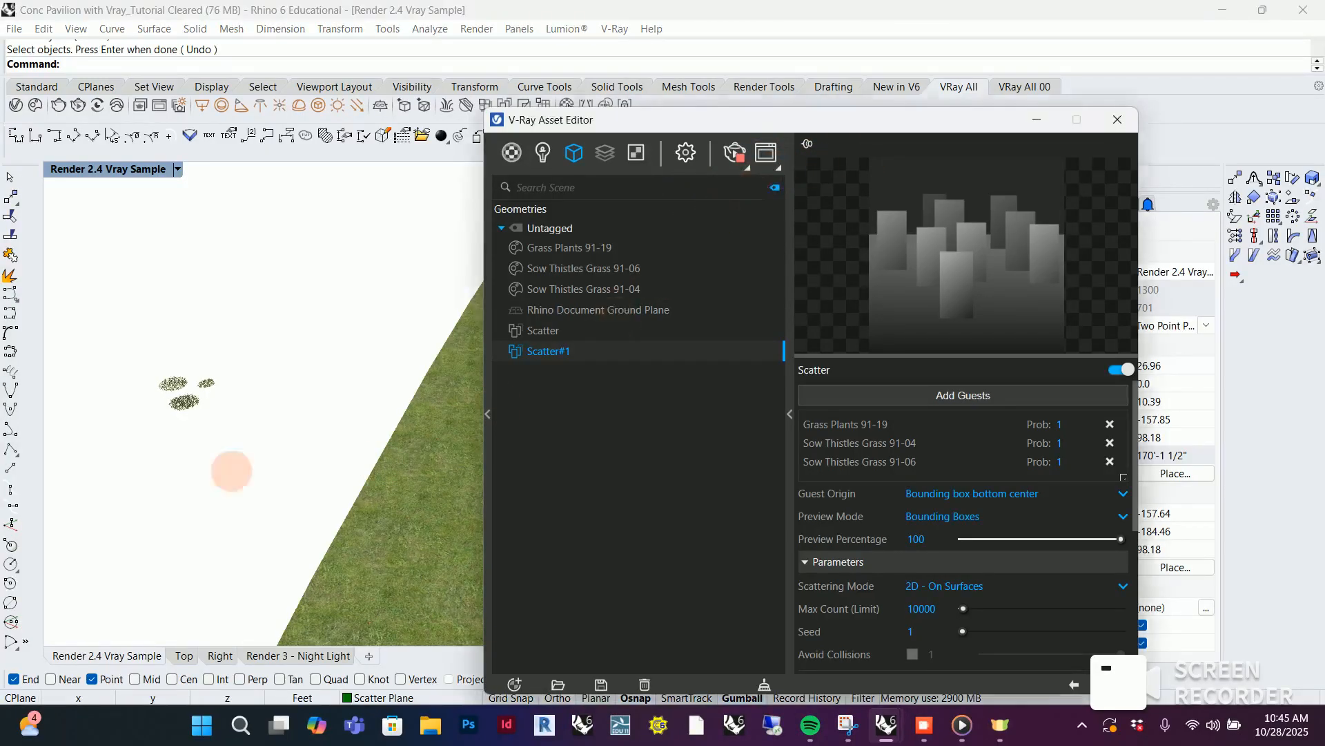
pyautogui.click(177, 169)
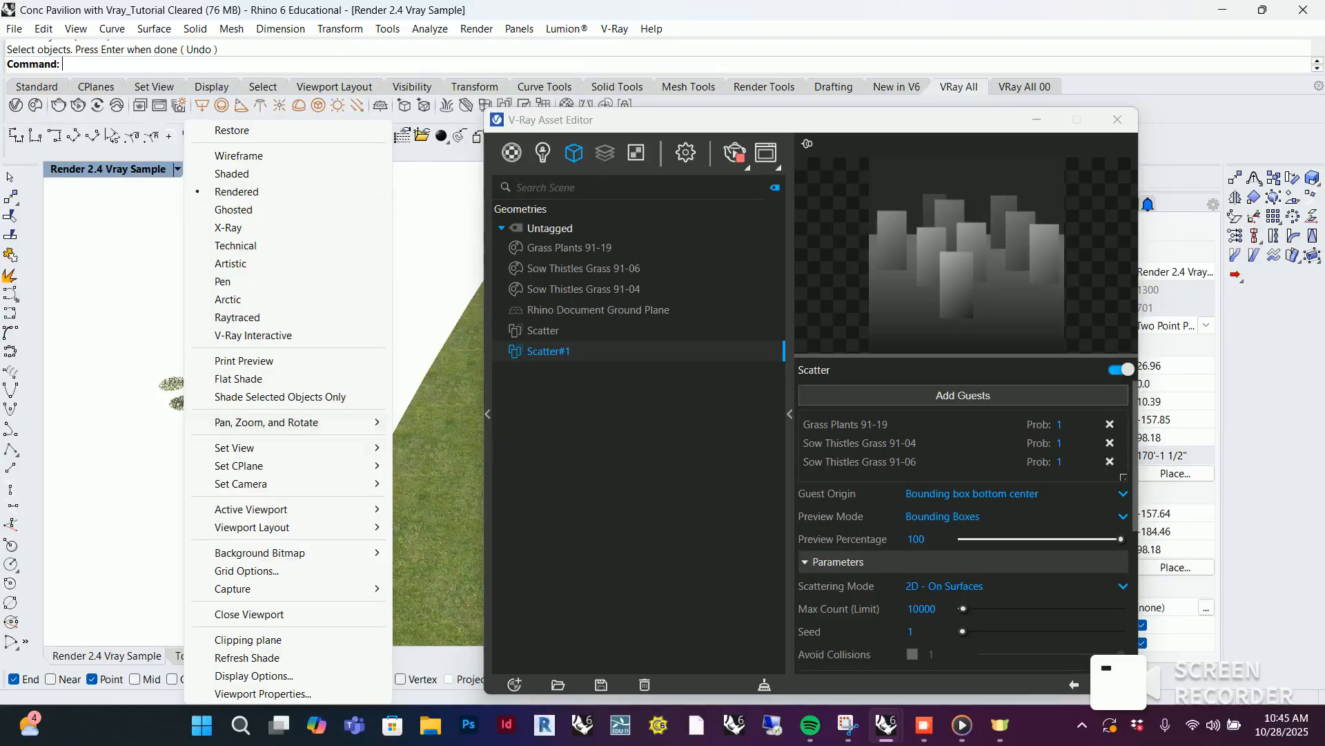
pyautogui.click(299, 443)
pyautogui.click(501, 411)
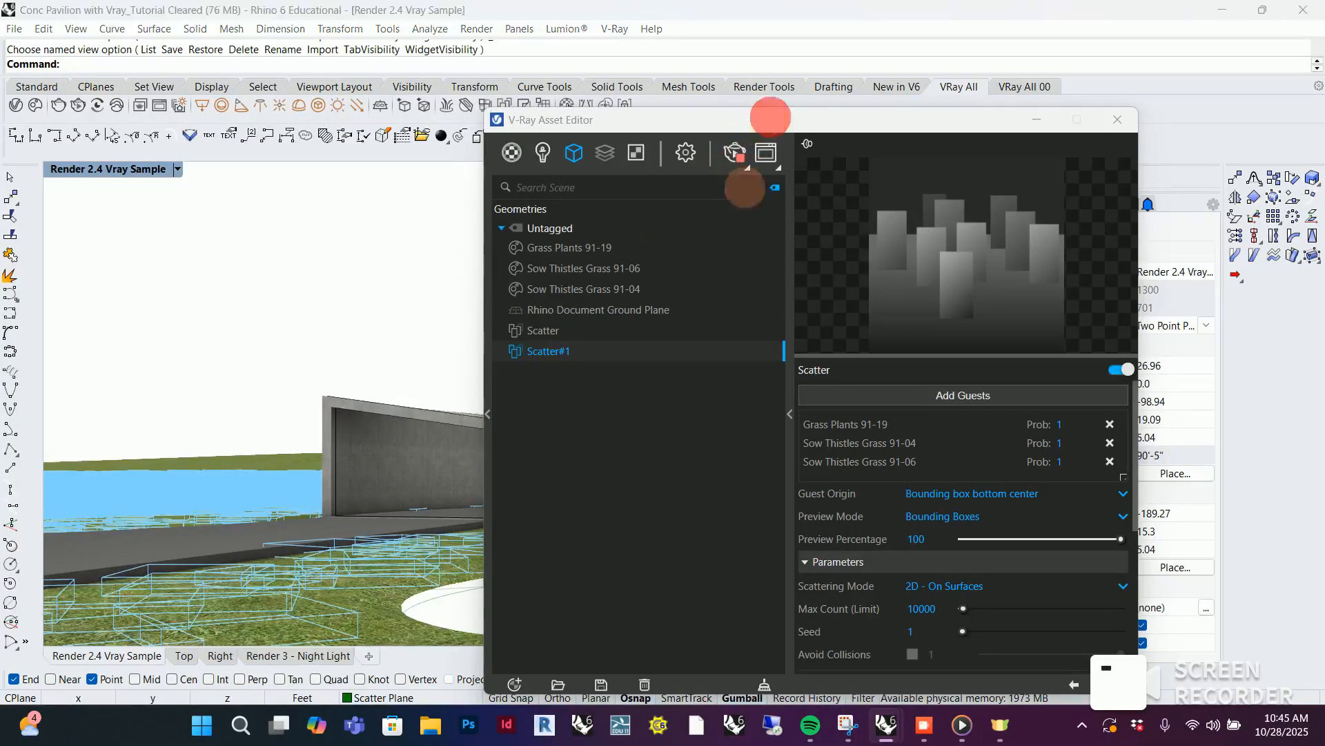
pyautogui.click(733, 152)
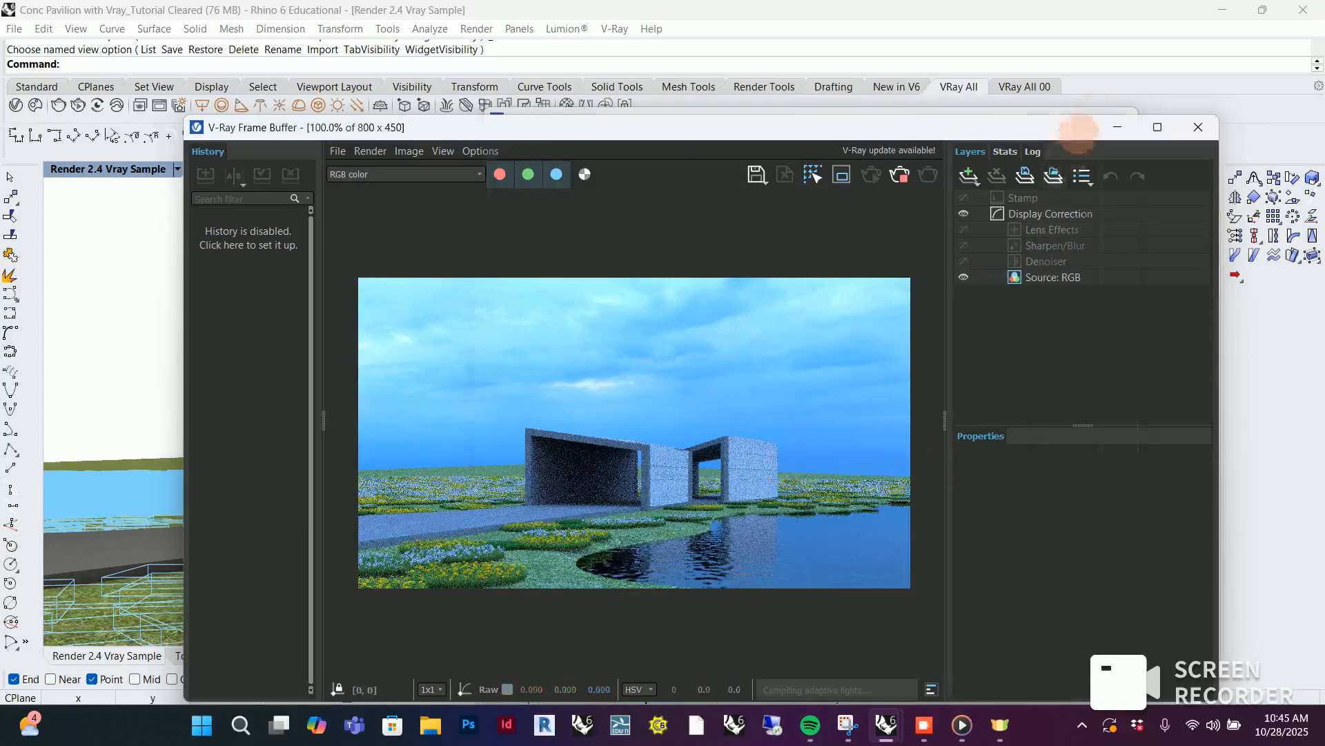
# Set Scatter#1's maximum count limit to 2000000 and its instances count to 8000, keeping the rendered image in view
pyautogui.click(1081, 114)
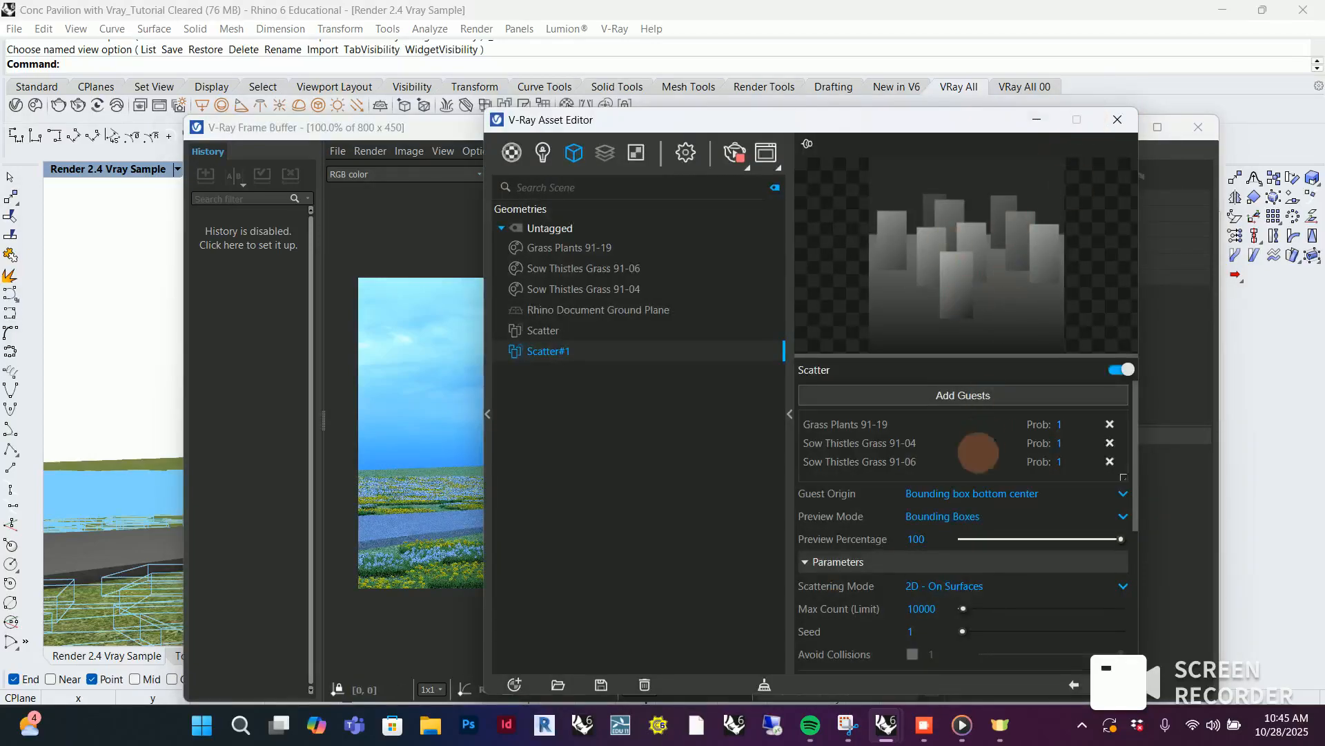
pyautogui.scroll(-1, 980, 462)
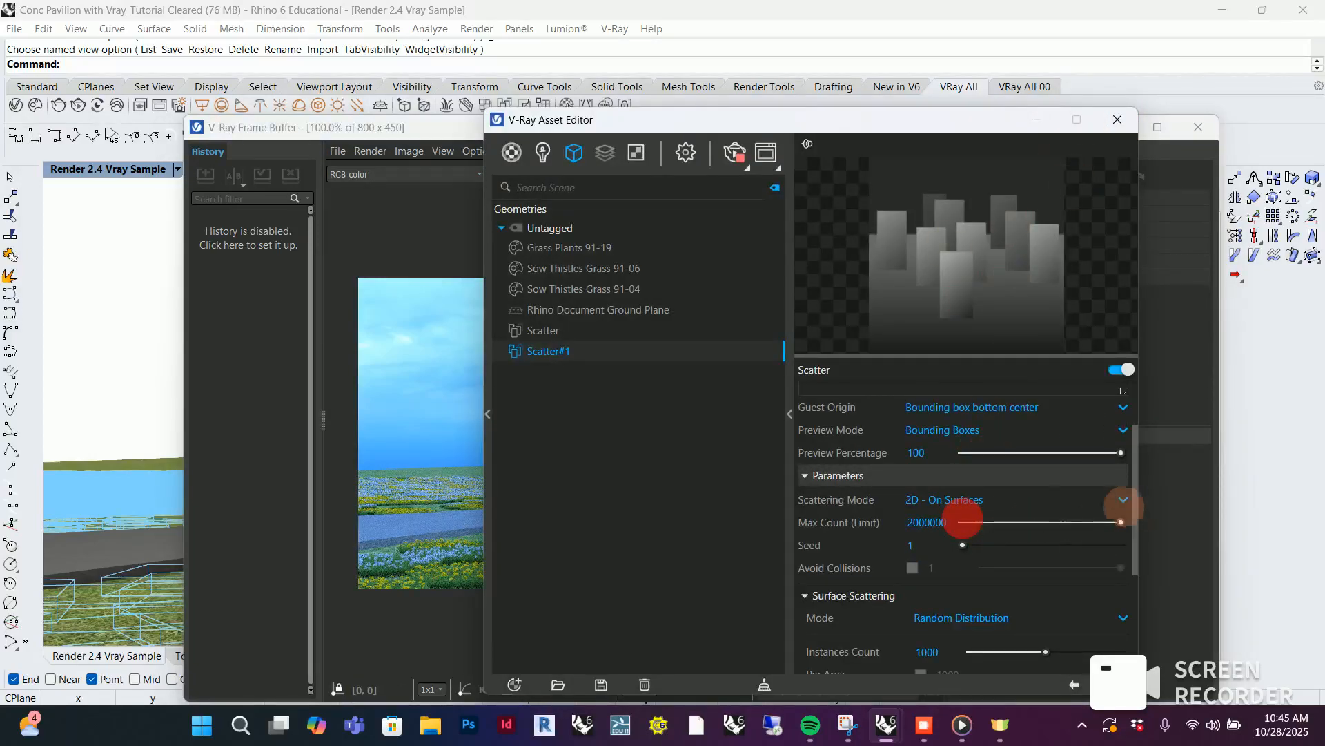
pyautogui.scroll(-2, 974, 617)
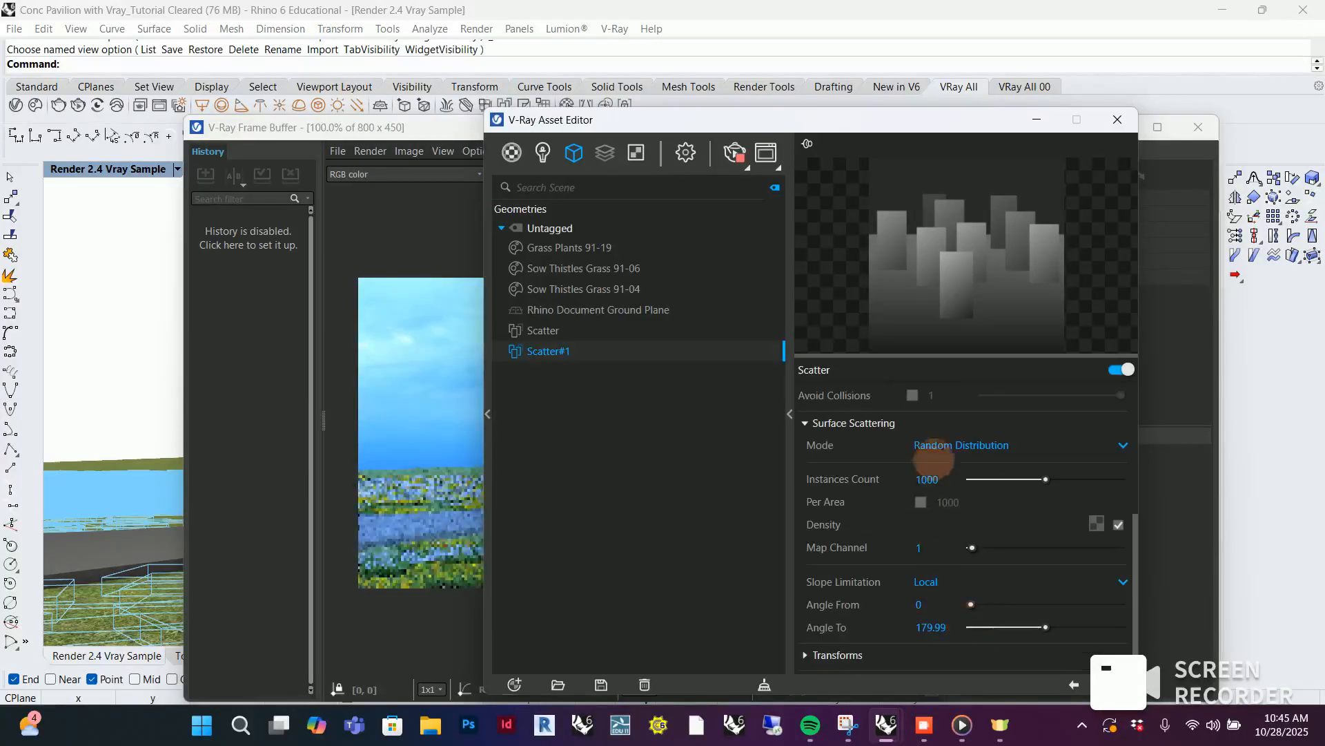
pyautogui.doubleClick(929, 478)
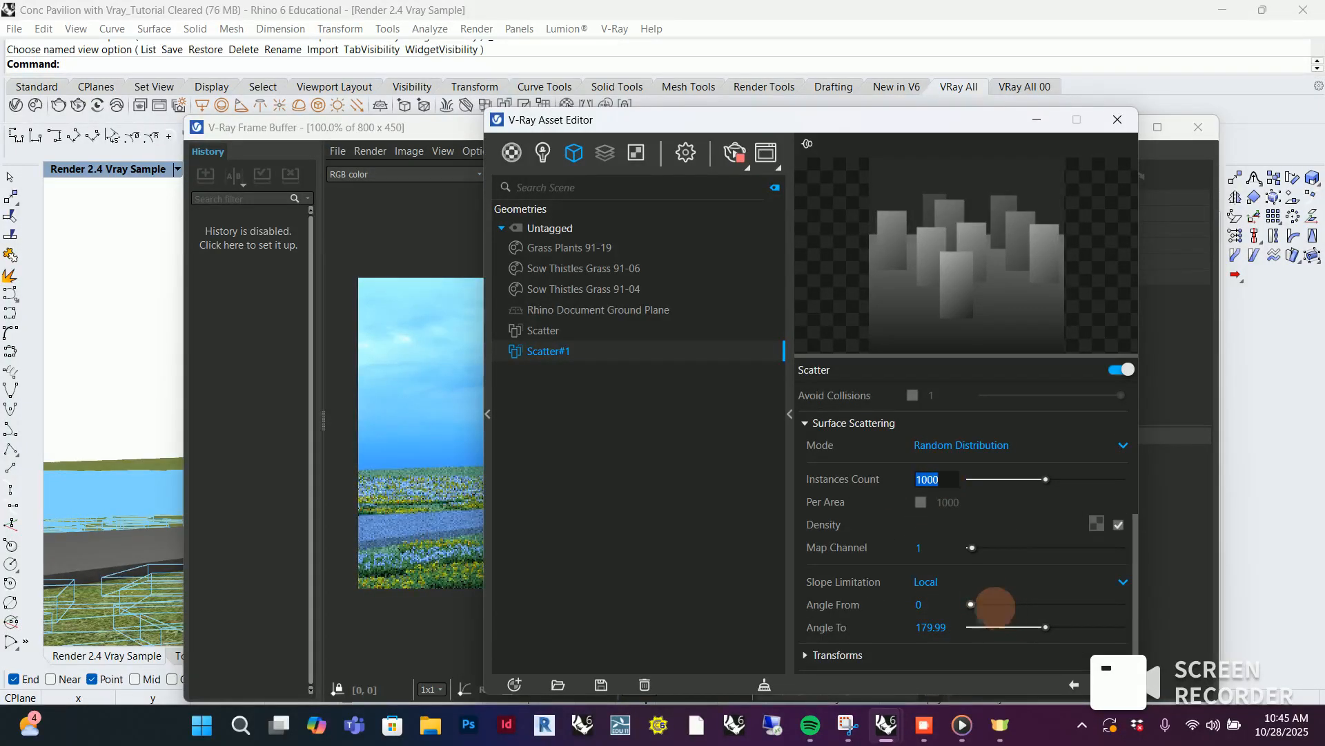
pyautogui.write('80')
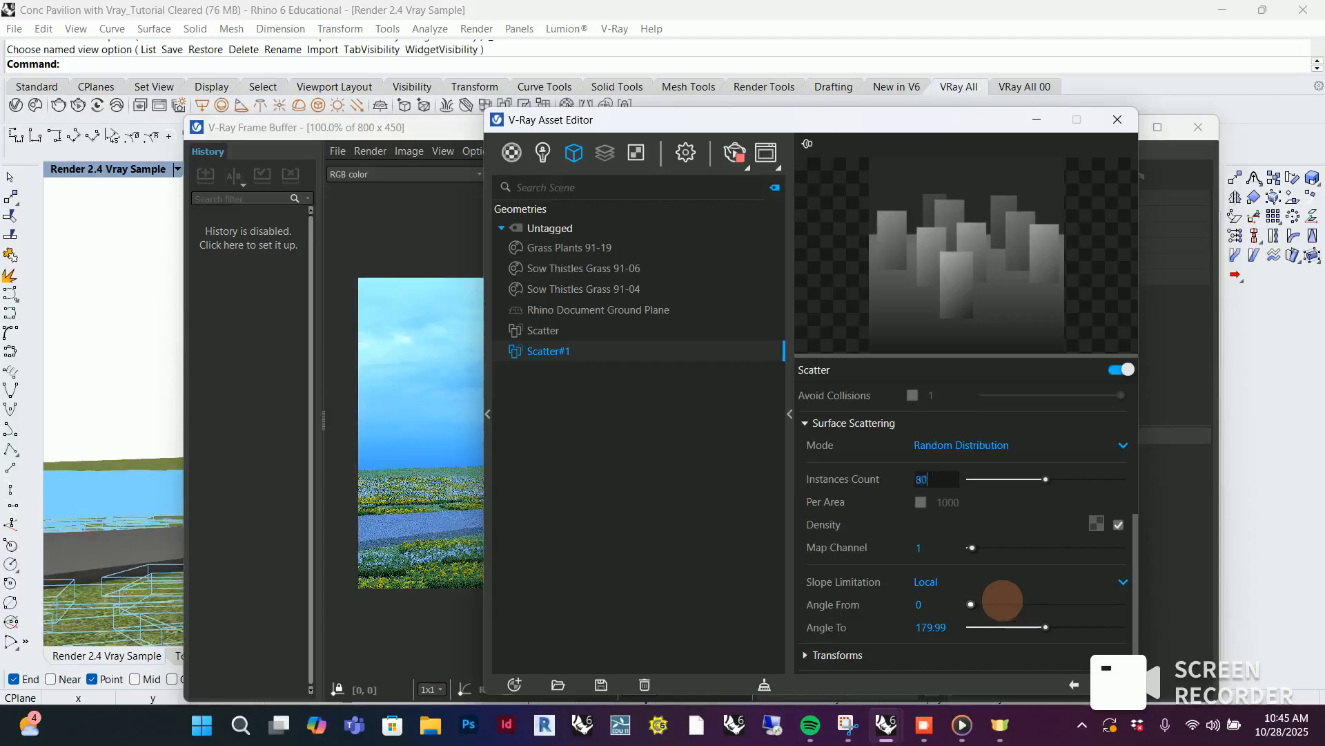
pyautogui.write('00')
pyautogui.press('Return')
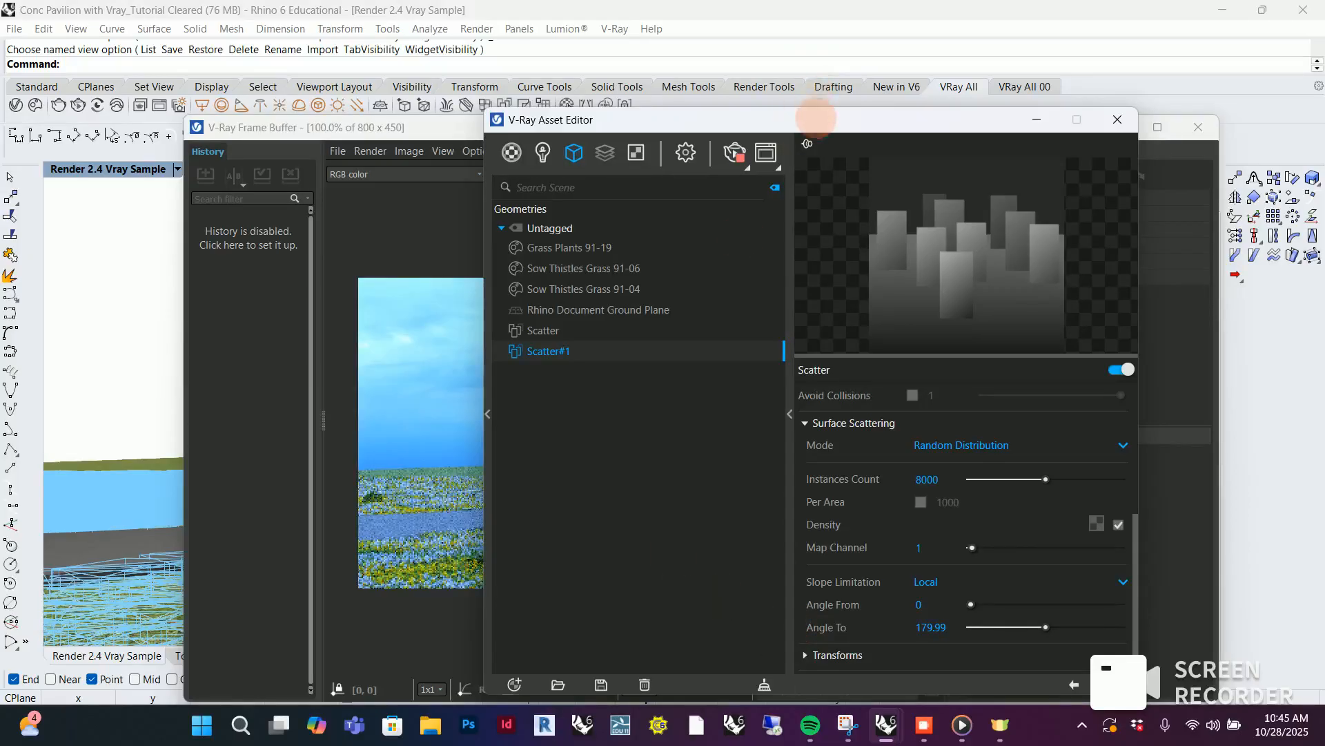
pyautogui.moveTo(816, 119); pyautogui.dragTo(1166, 313)
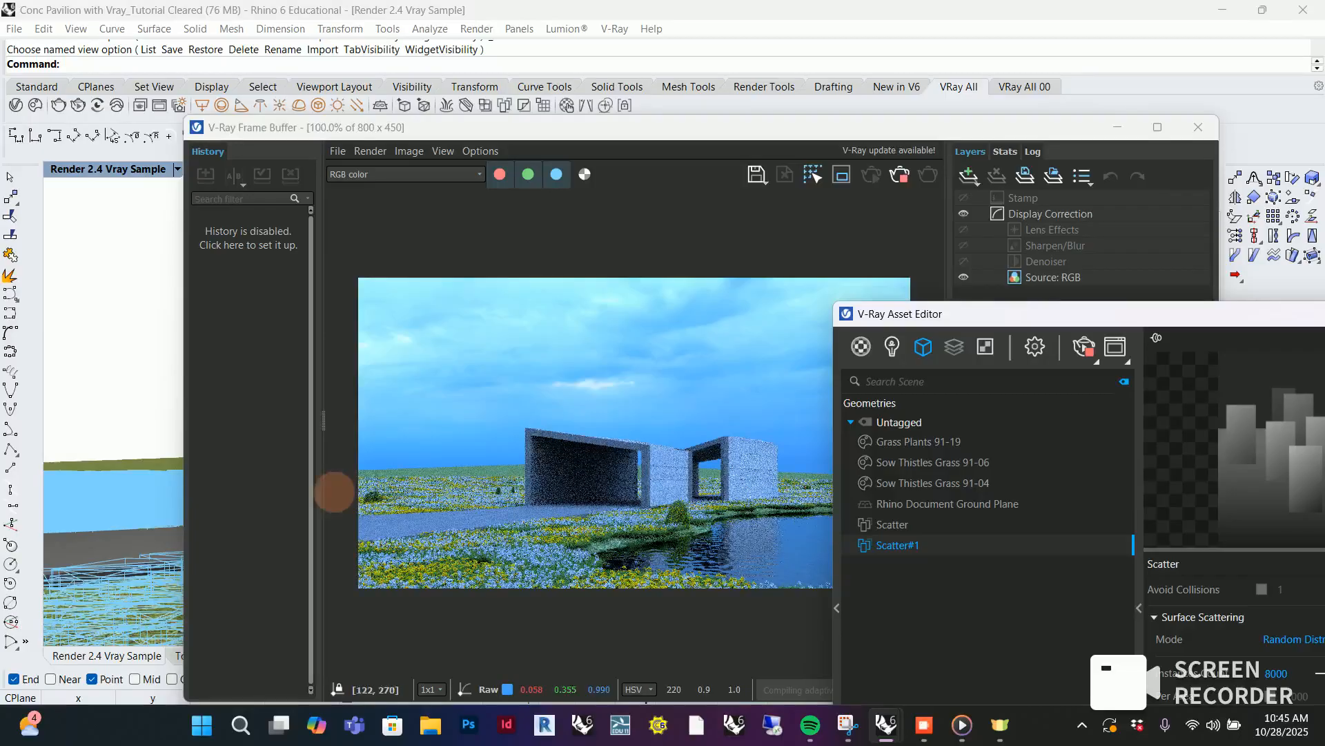
# Set the slope limitation's Angle To of Scatter#1 to 0 and move the V-Ray Asset Editor clear of the rendered image
pyautogui.moveTo(1039, 313); pyautogui.dragTo(737, 189)
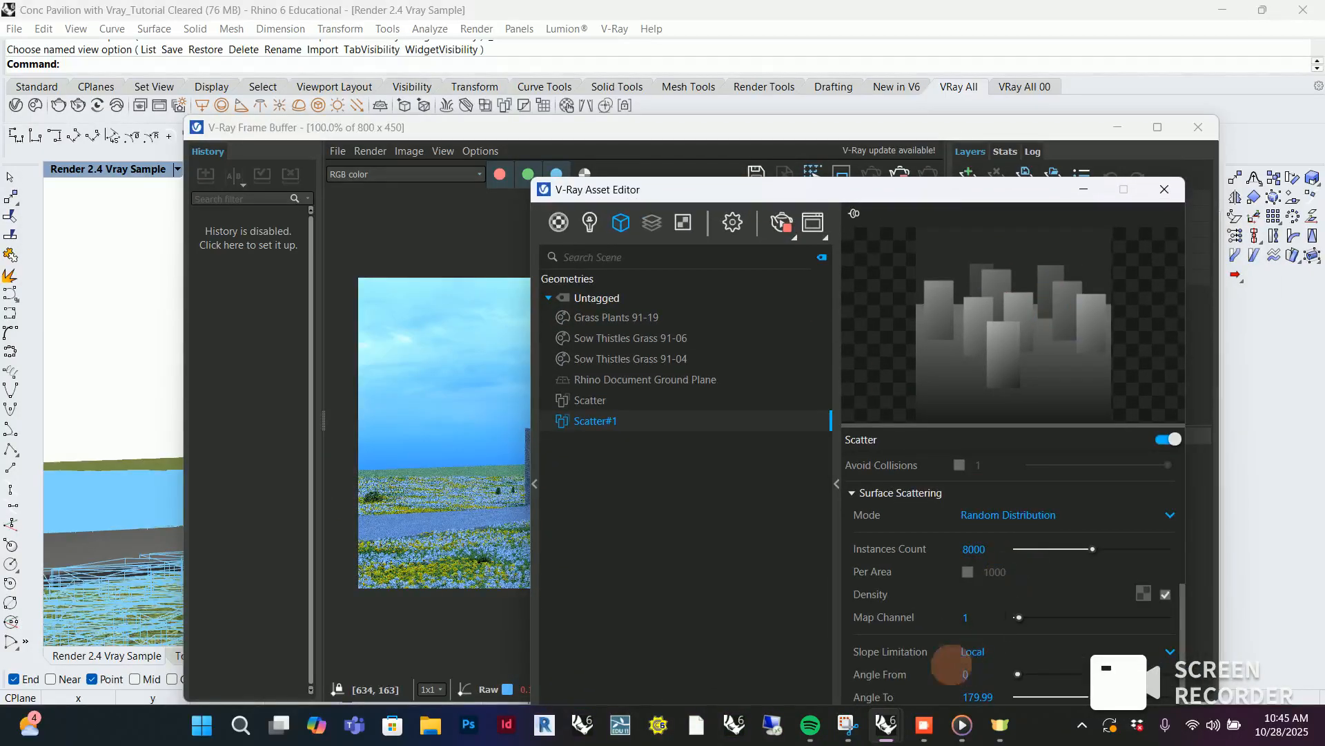
pyautogui.moveTo(951, 188); pyautogui.dragTo(923, 115)
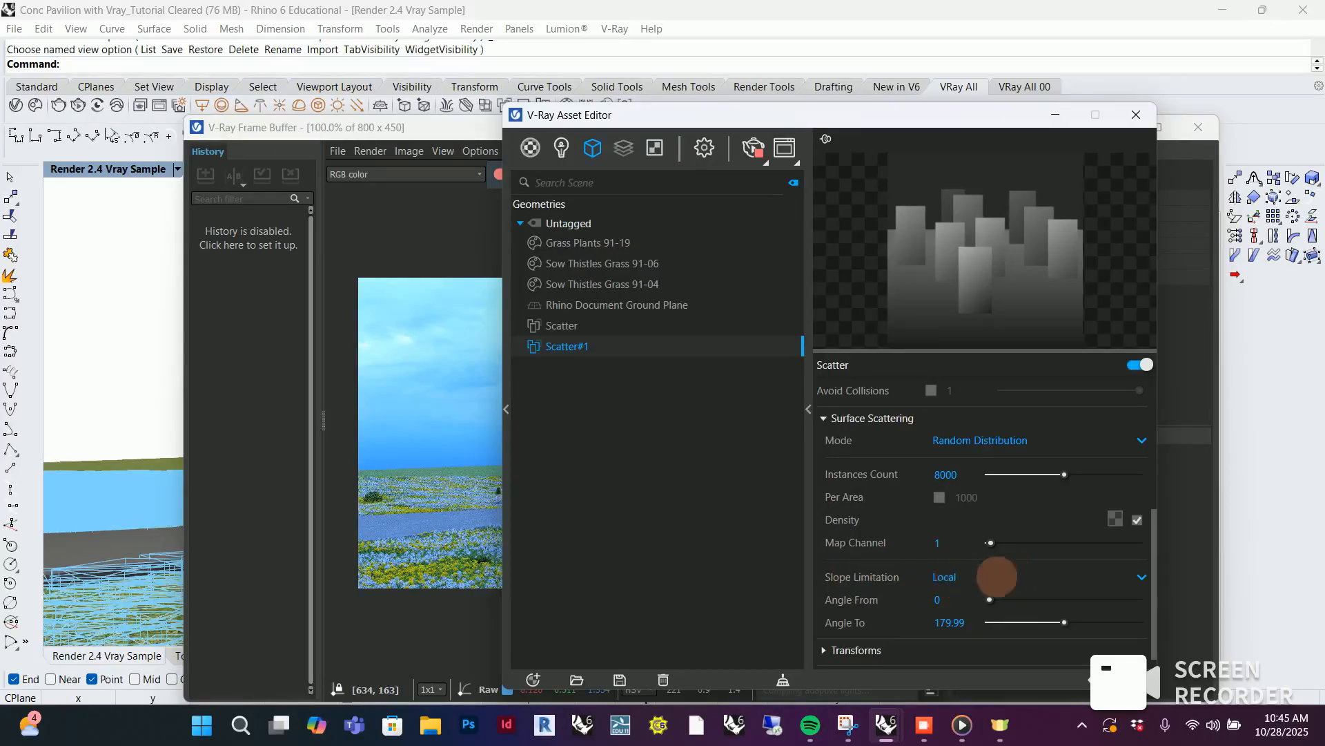
pyautogui.click(972, 622)
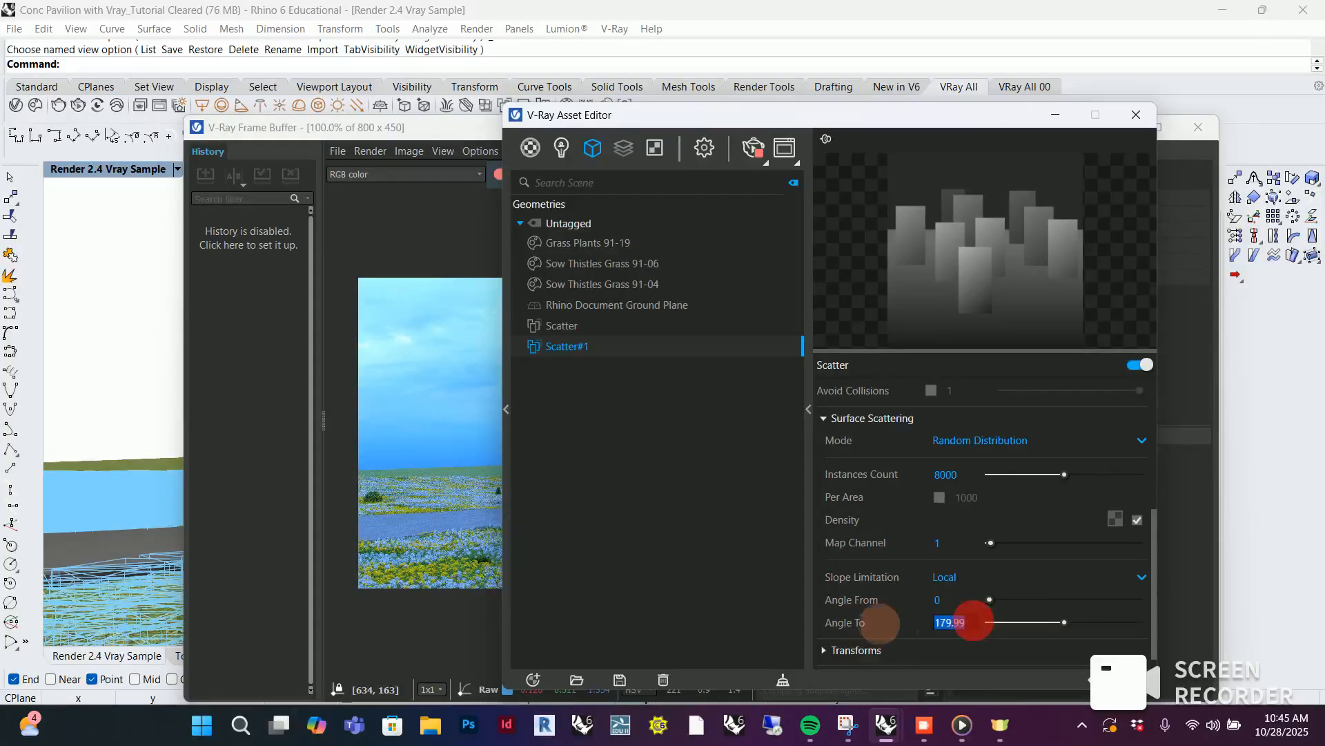
pyautogui.write('0')
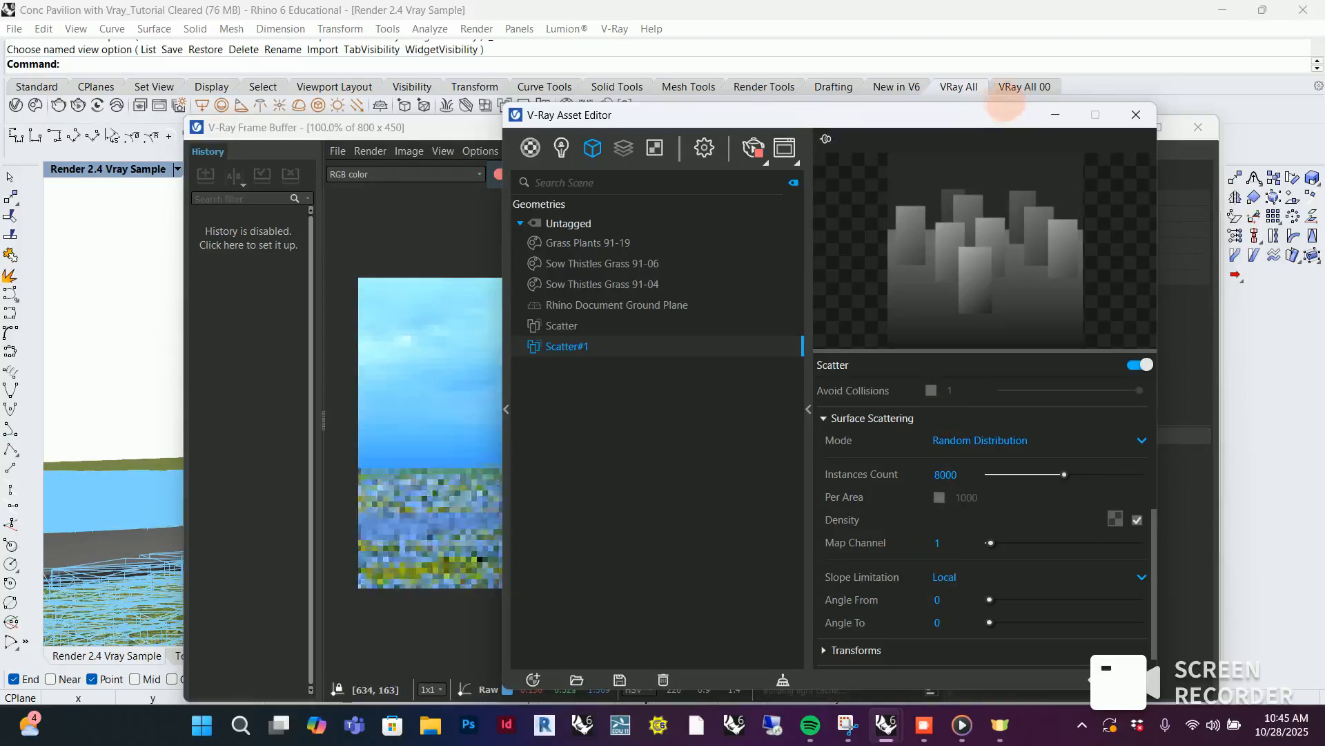
pyautogui.moveTo(972, 116); pyautogui.dragTo(1318, 239)
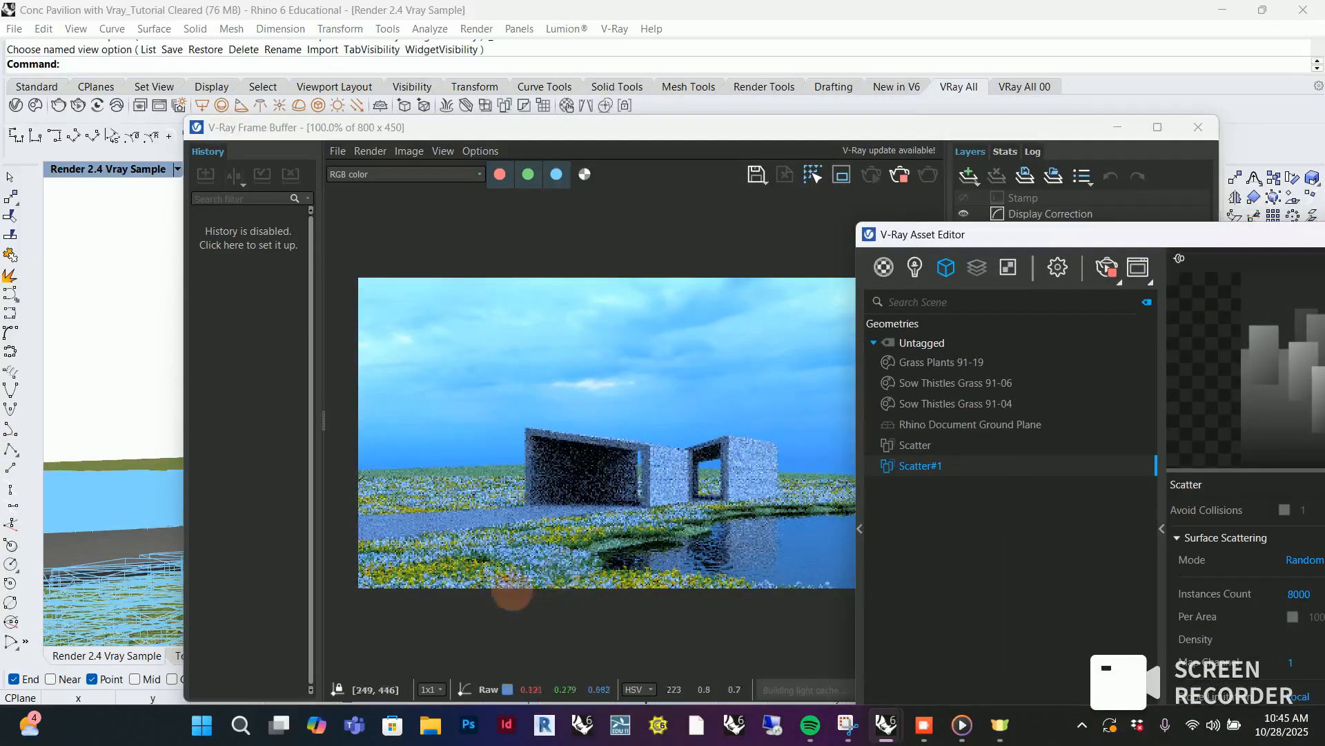
# Examine the flower cover along the path and pool in the live render and compare it with the reference capture in Snipping Tool
pyautogui.scroll(-1, 491, 496)
pyautogui.scroll(2, 641, 471)
pyautogui.scroll(-1, 642, 470)
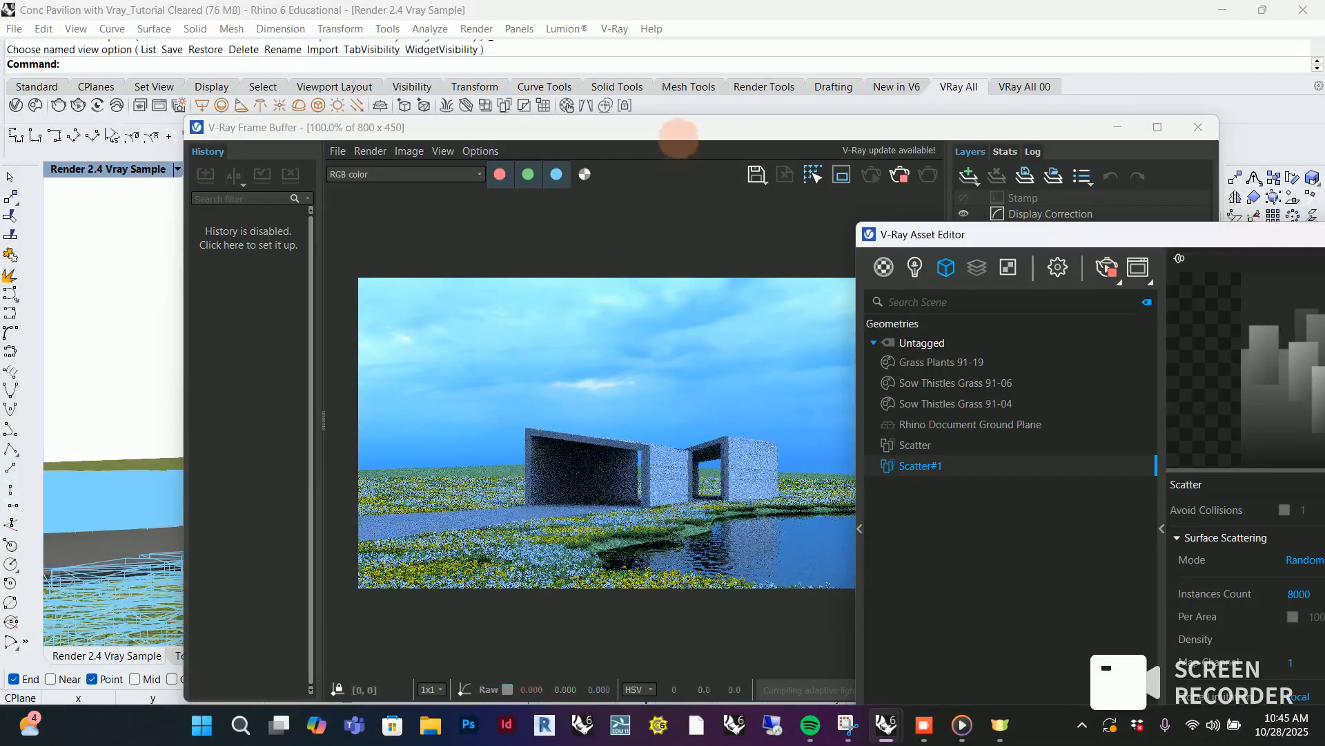
pyautogui.moveTo(679, 134); pyautogui.dragTo(598, 111)
pyautogui.click(621, 382)
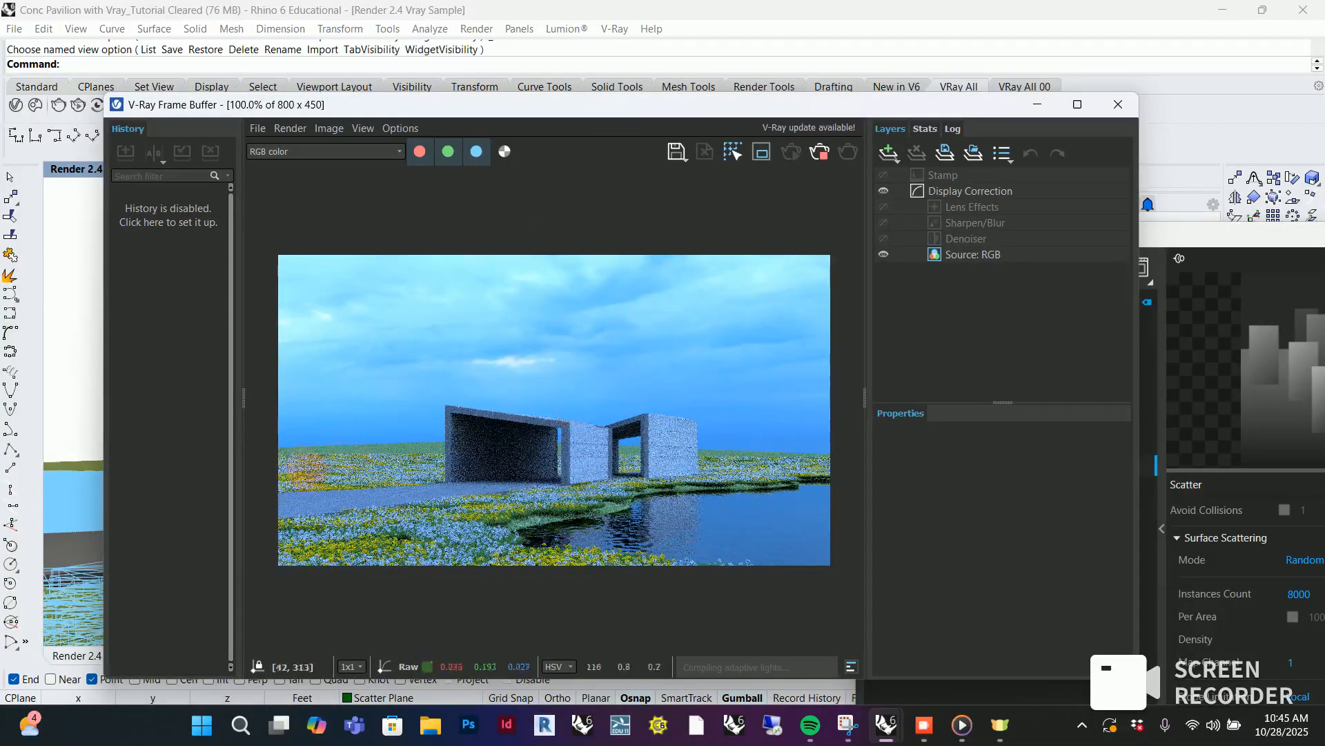
pyautogui.click(493, 576)
pyautogui.click(614, 586)
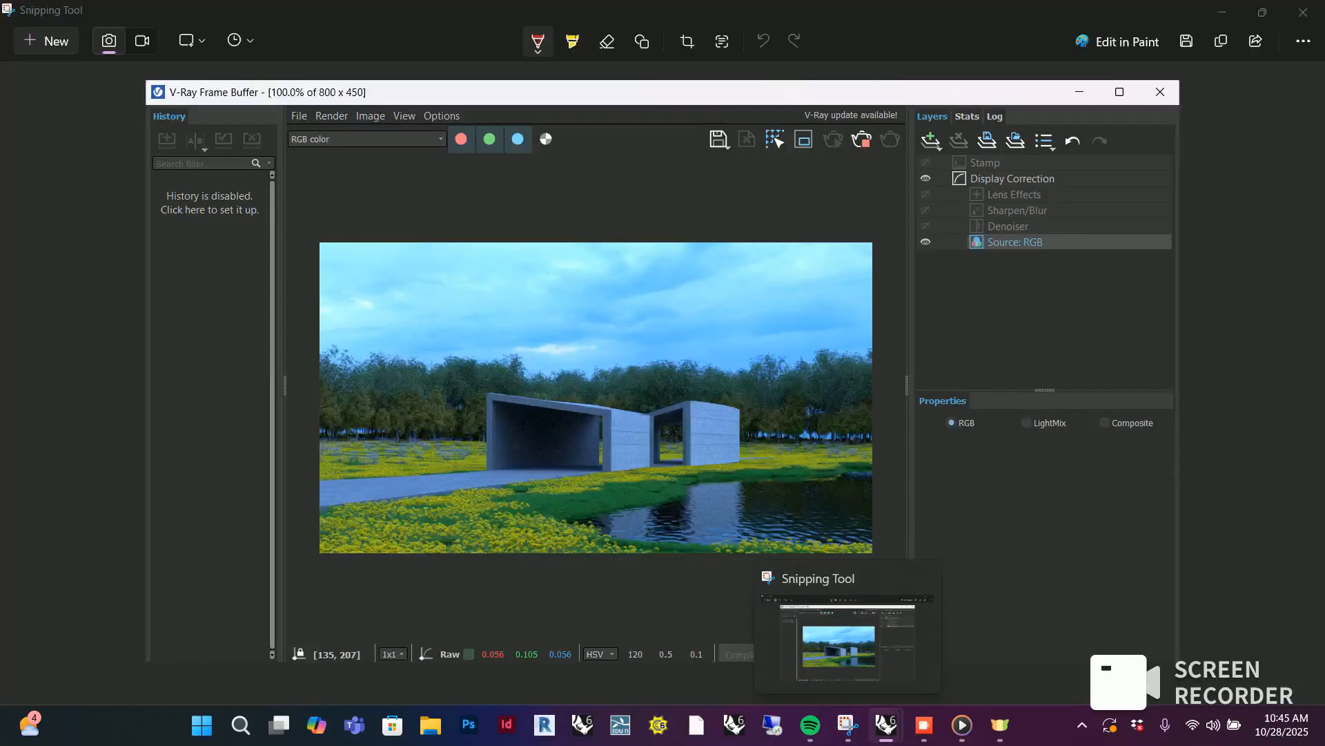
pyautogui.click(605, 594)
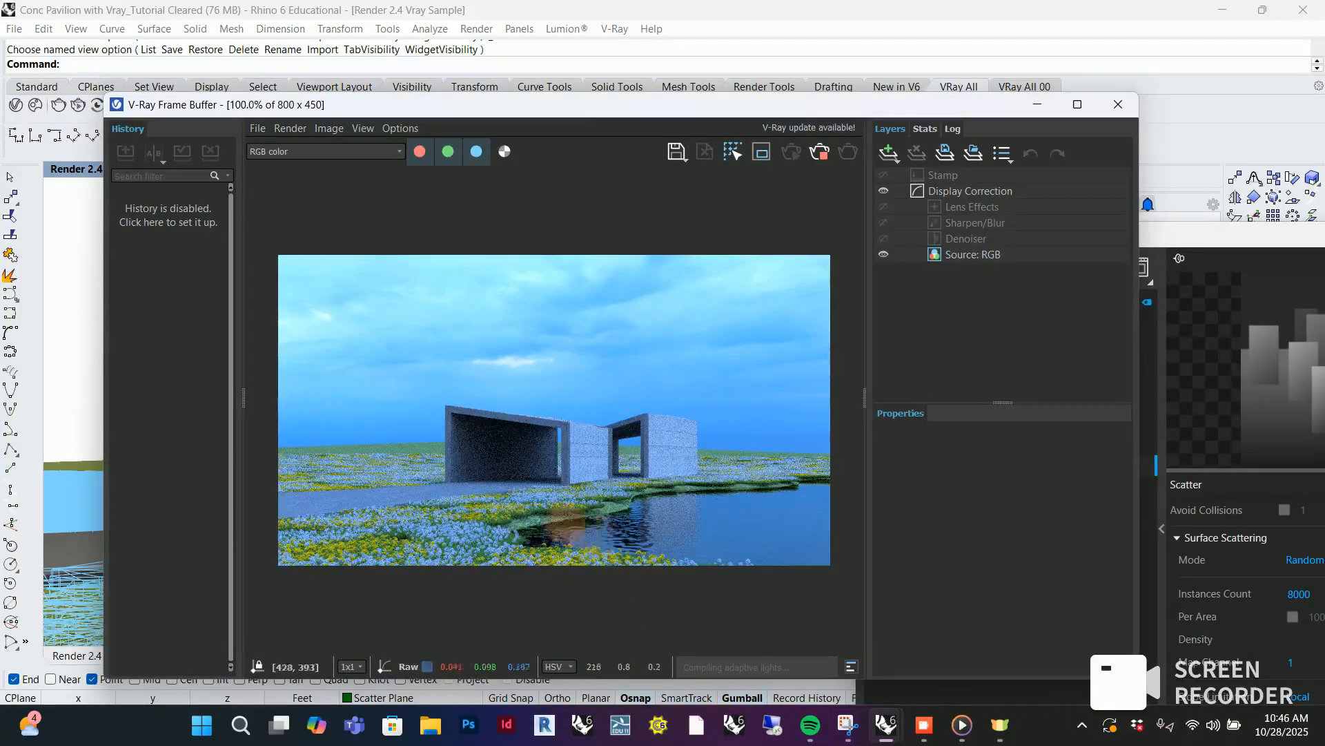
# Minimize the V-Ray Frame Buffer and the V-Ray Asset Editor to clear the modelling viewport
pyautogui.click(1035, 105)
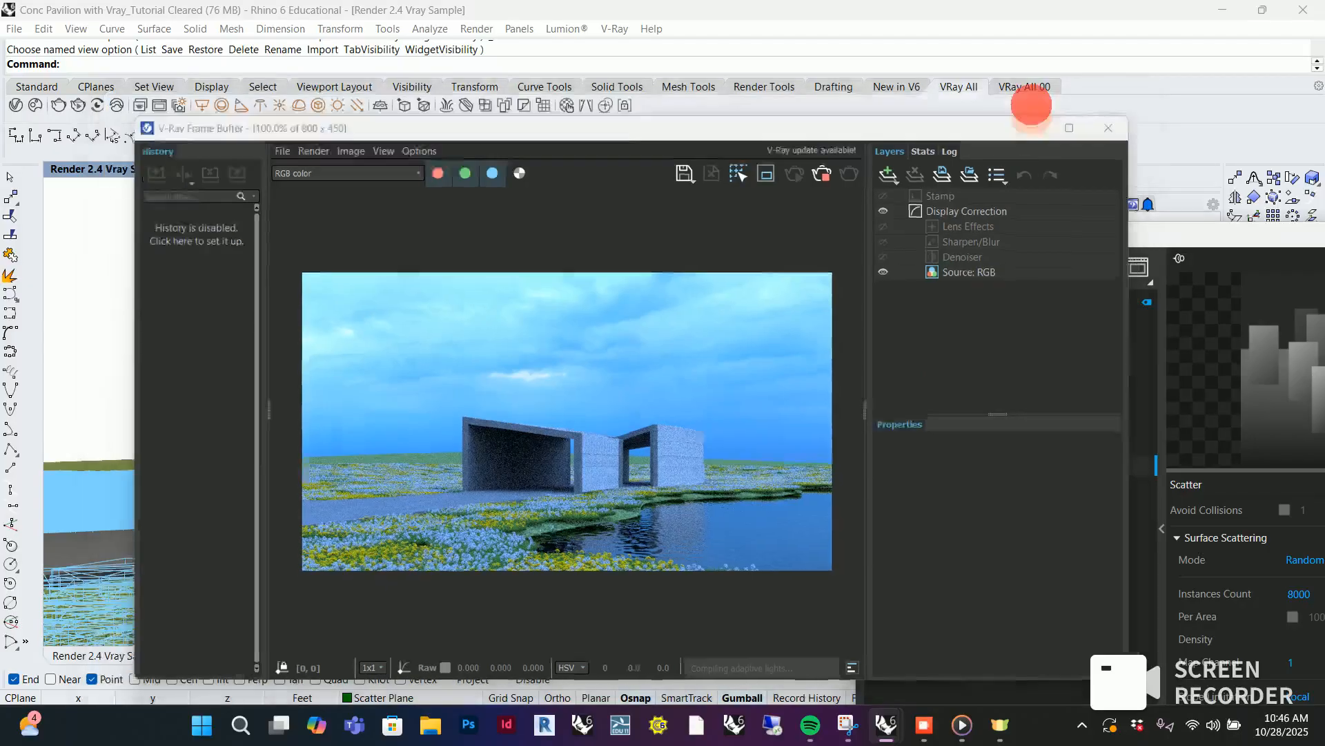
pyautogui.moveTo(1070, 240); pyautogui.dragTo(987, 276)
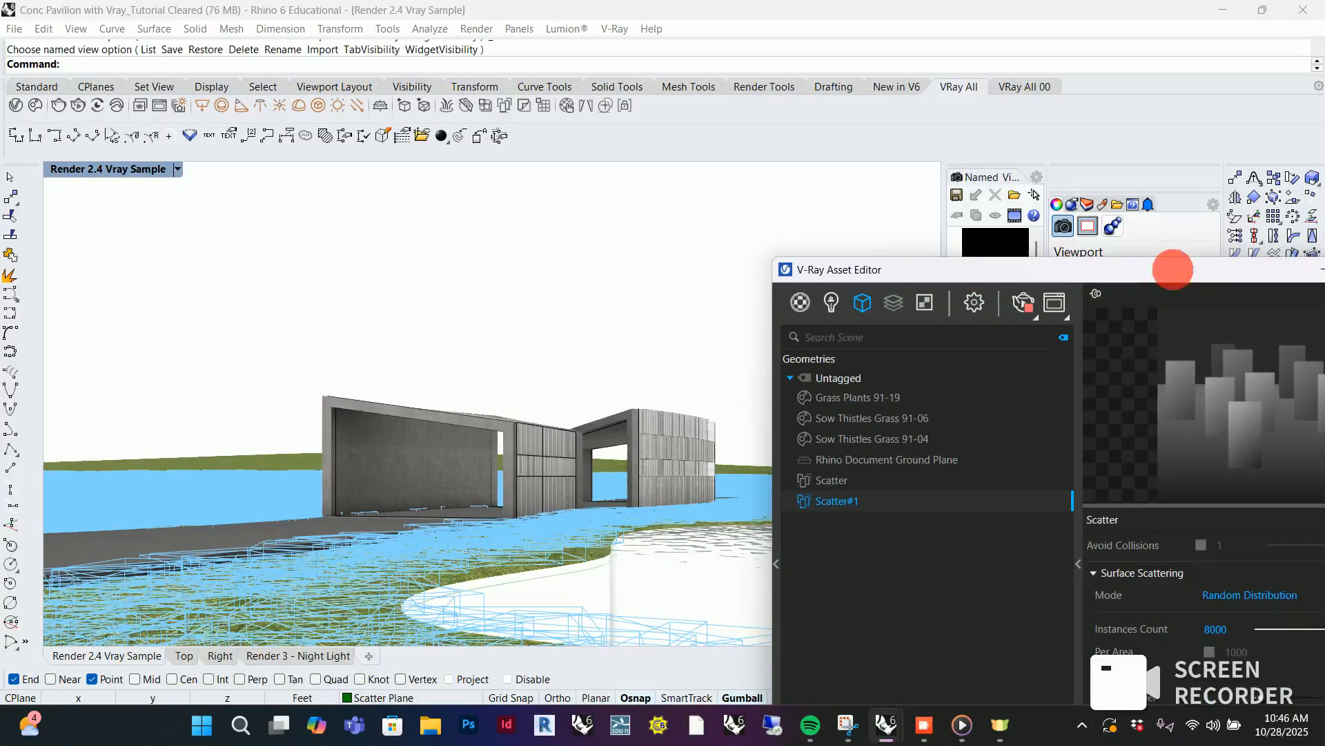
pyautogui.moveTo(1172, 269); pyautogui.dragTo(767, 244)
pyautogui.click(914, 243)
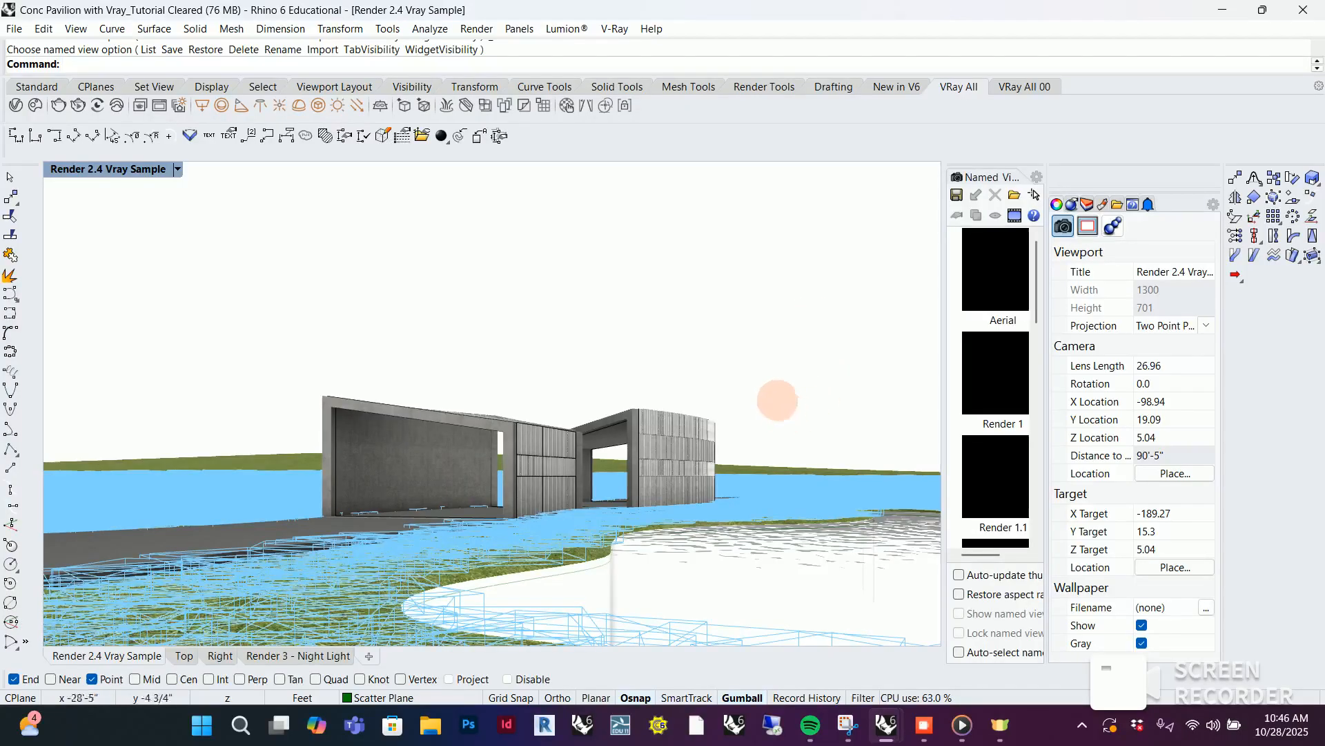
# Create a V-Ray scatter on the ground surface bordering the pool and open the V-Ray Asset Editor
pyautogui.moveTo(719, 287); pyautogui.dragTo(757, 281, button='right')
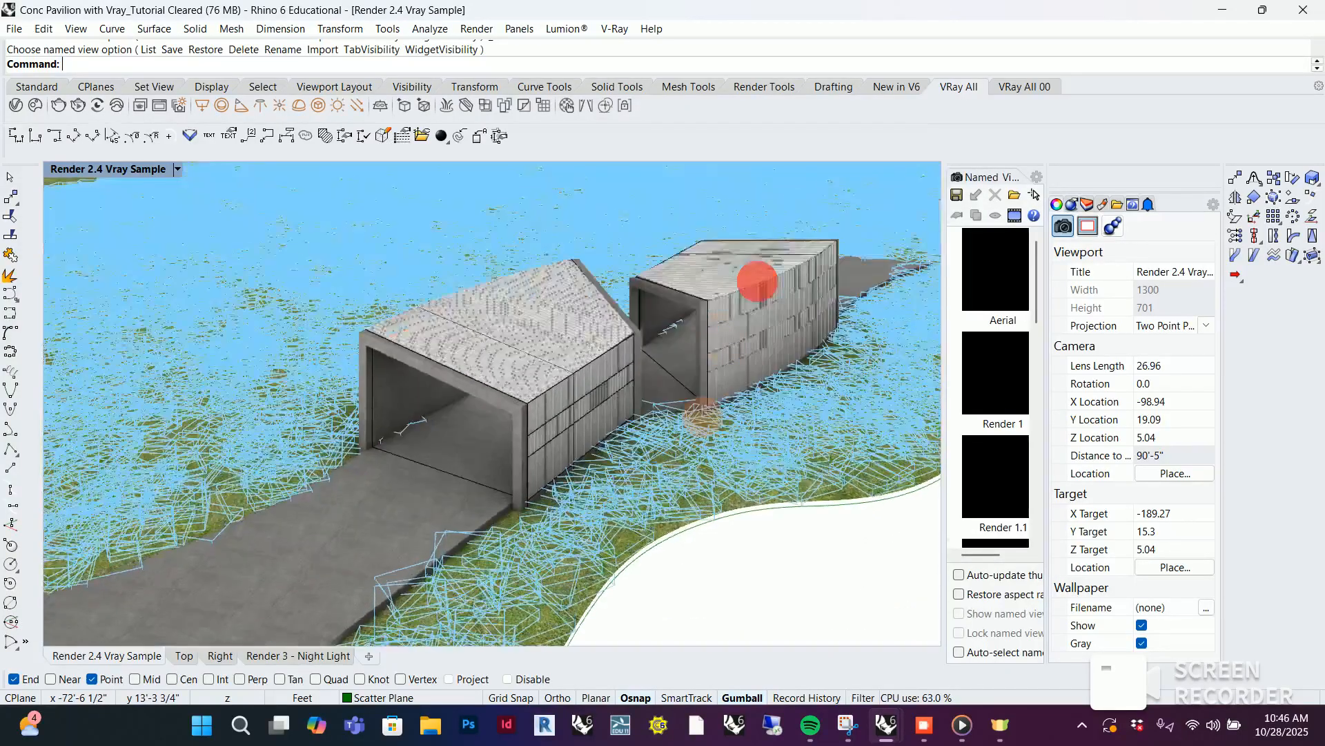
pyautogui.click(607, 570)
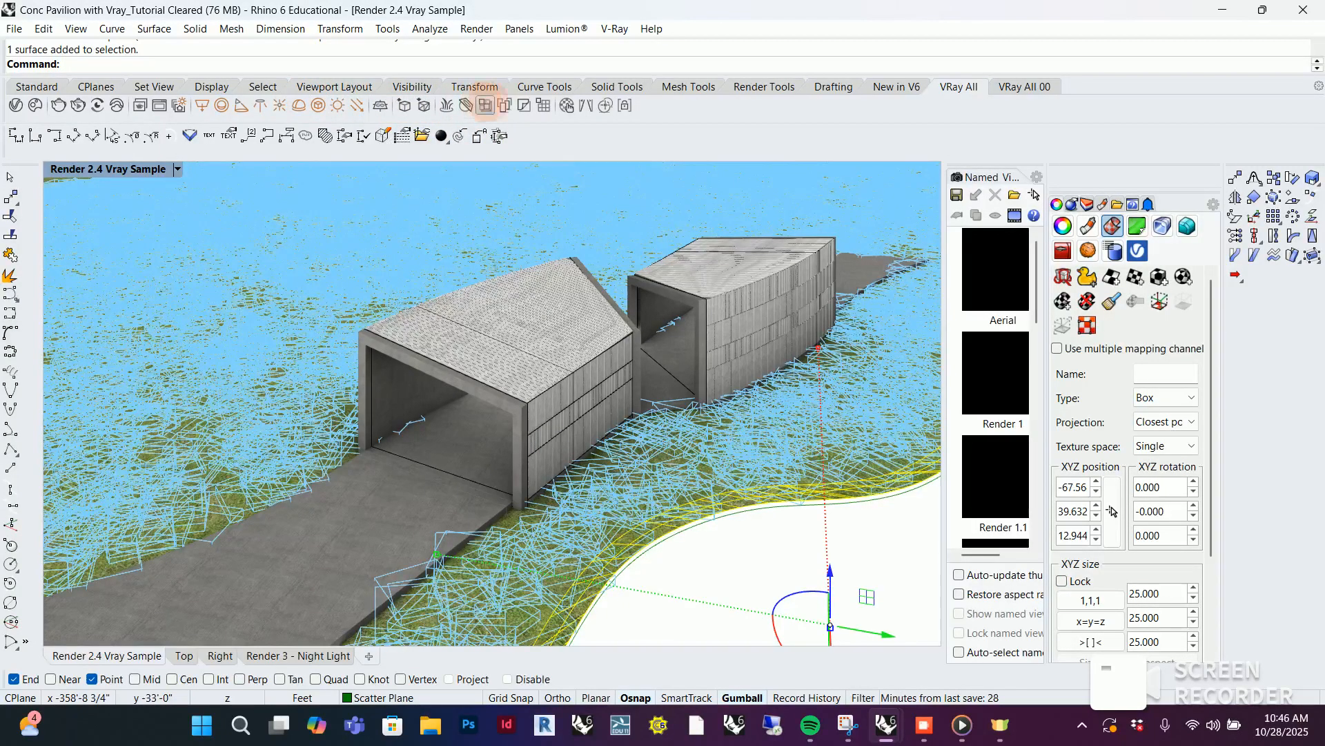
pyautogui.click(505, 105)
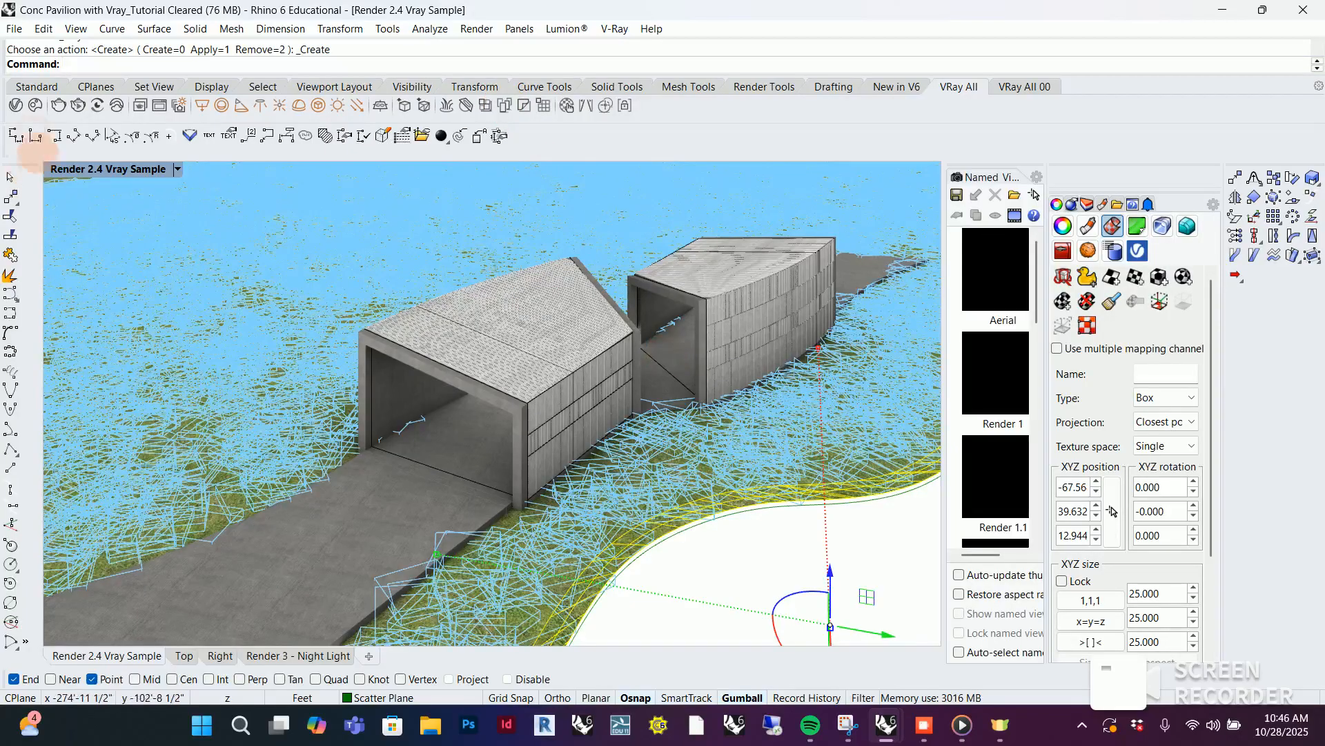
pyautogui.click(15, 105)
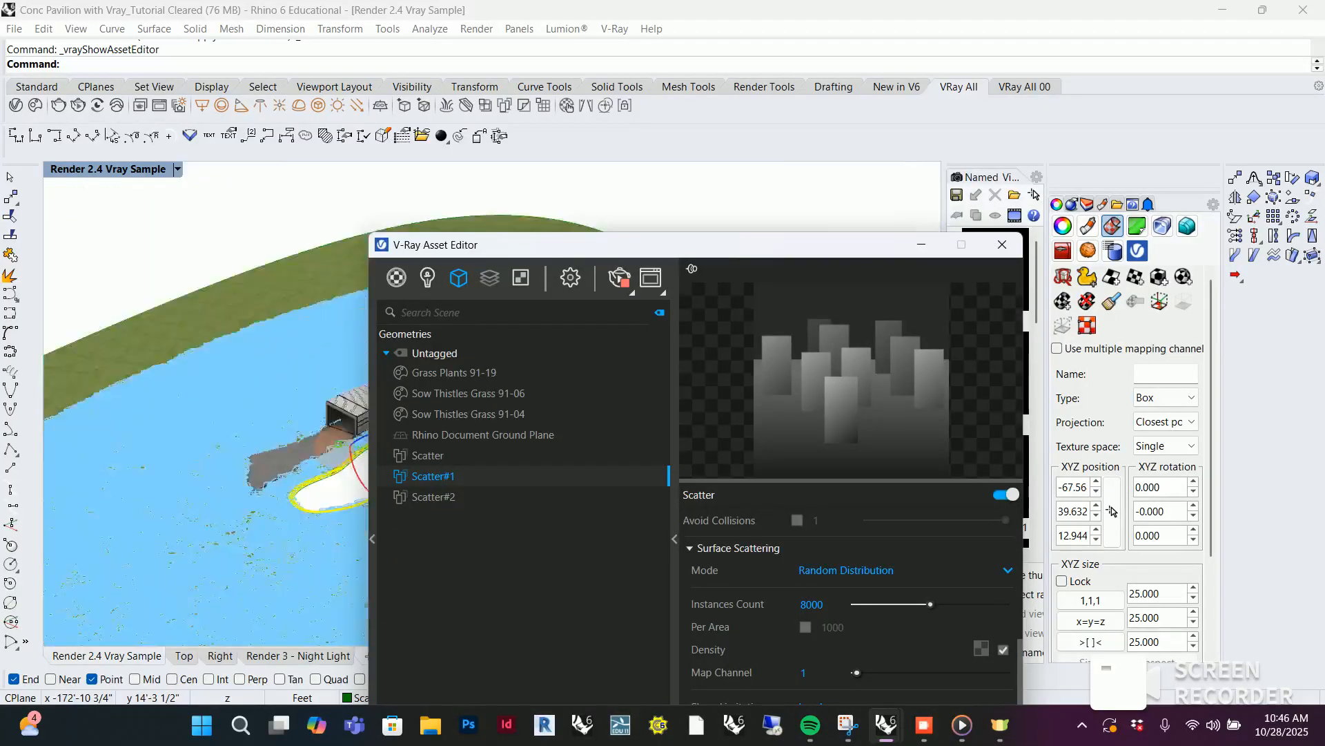
# Add the Grass Plants 91-19 clump outside the terrain as the guest of Scatter#2
pyautogui.scroll(-10, 332, 441)
pyautogui.scroll(10, 148, 430)
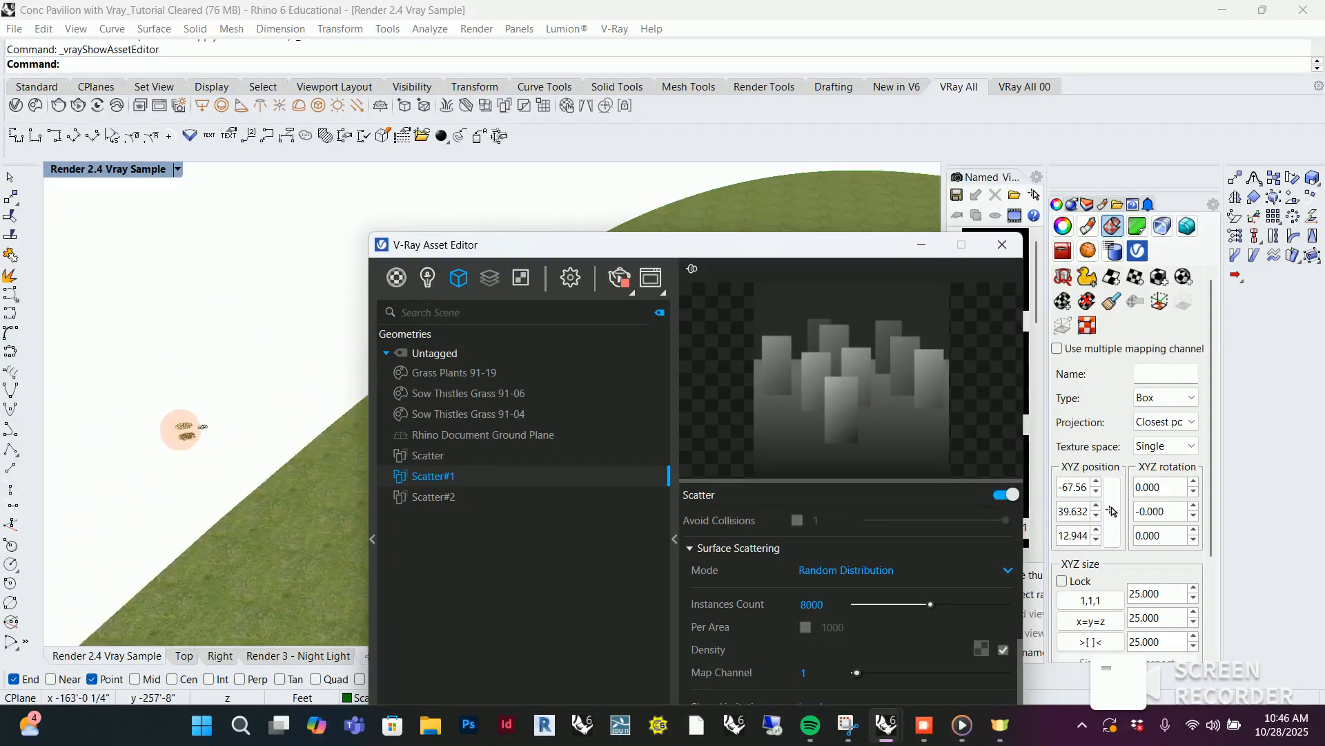
pyautogui.scroll(5, 180, 429)
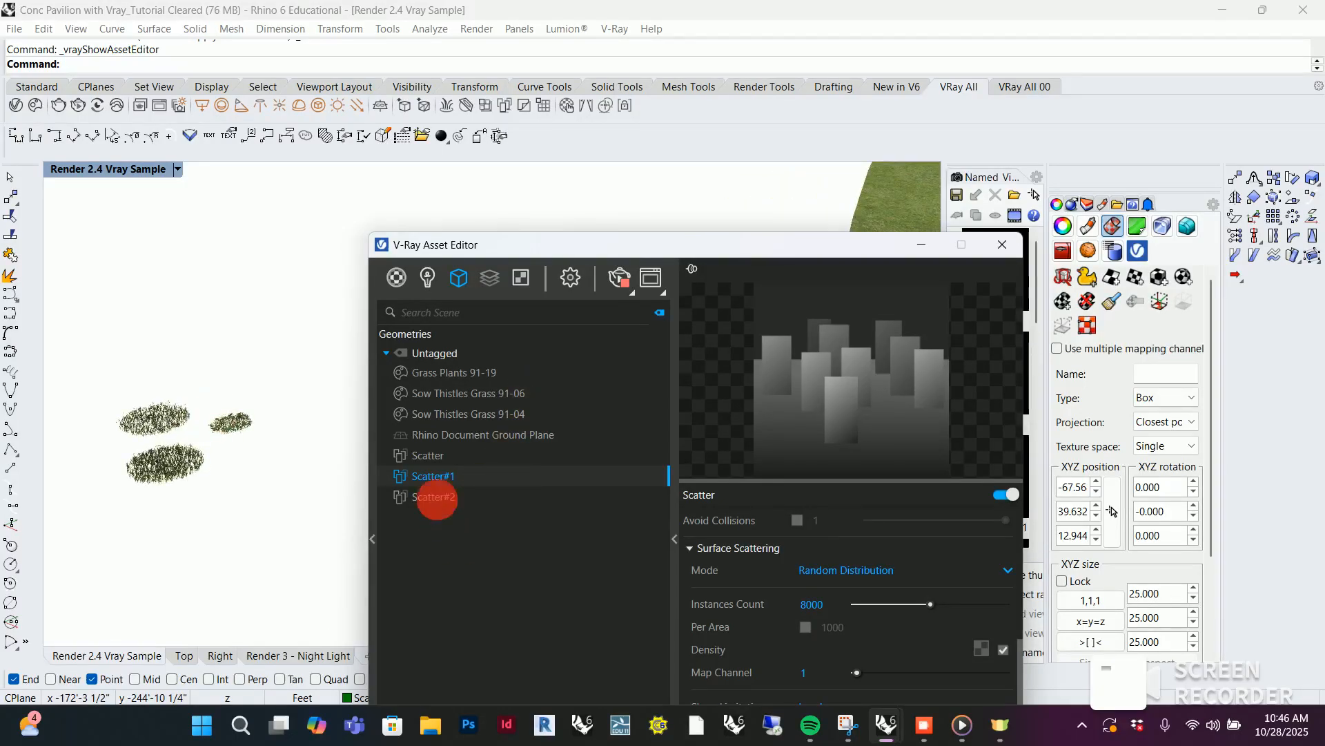
pyautogui.click(437, 498)
pyautogui.click(848, 521)
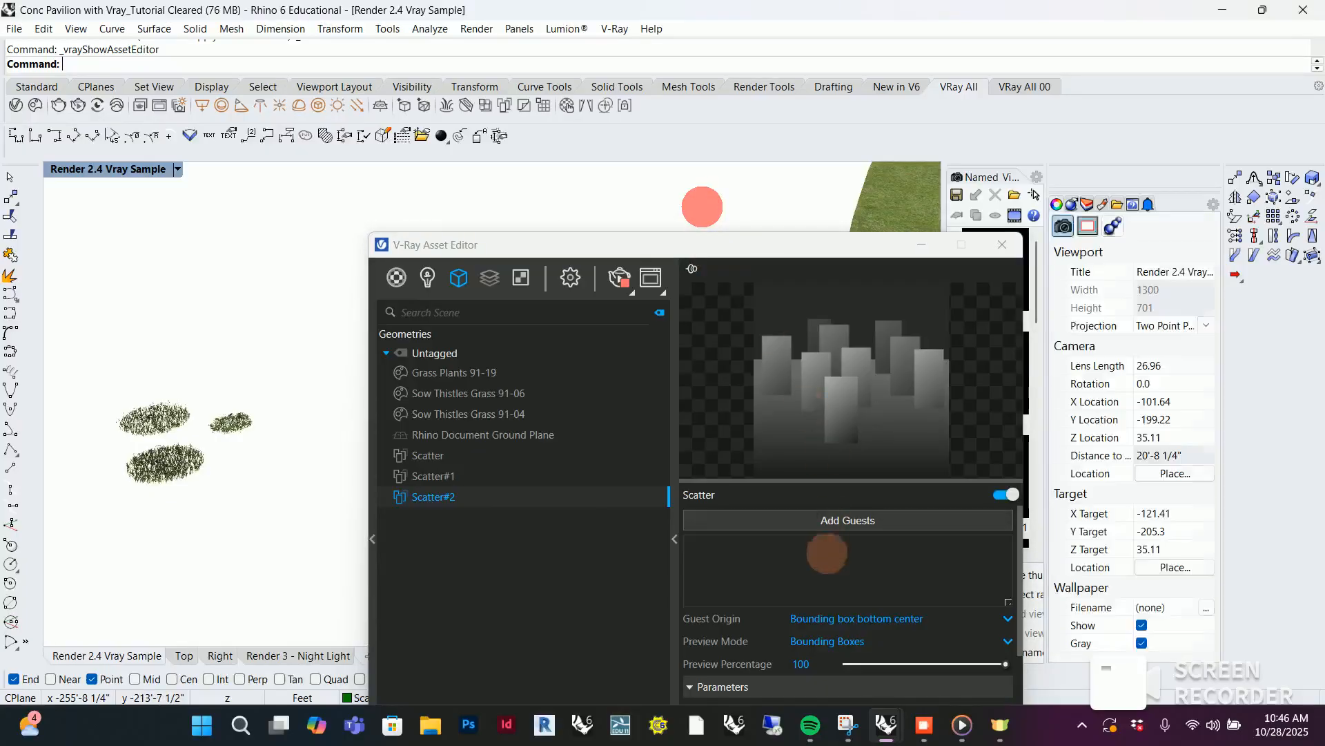
pyautogui.click(829, 521)
pyautogui.click(232, 421)
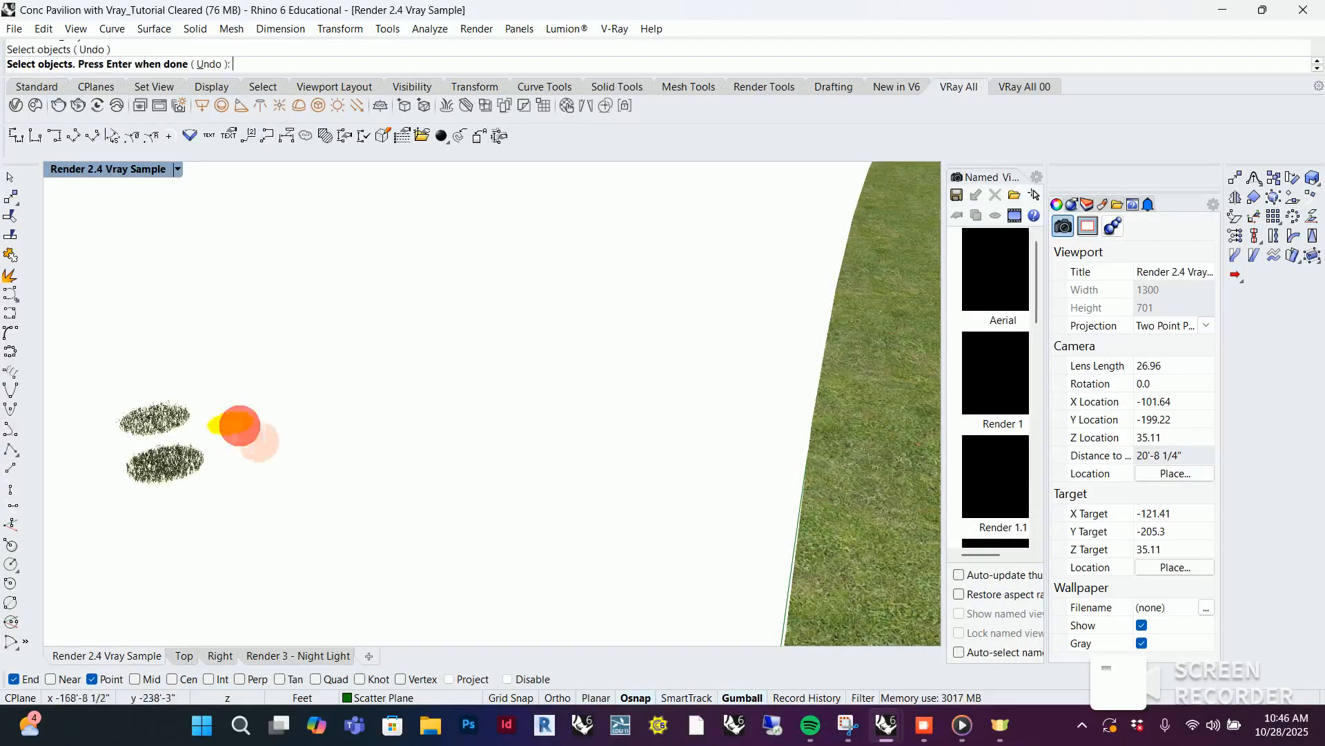
pyautogui.press('Return')
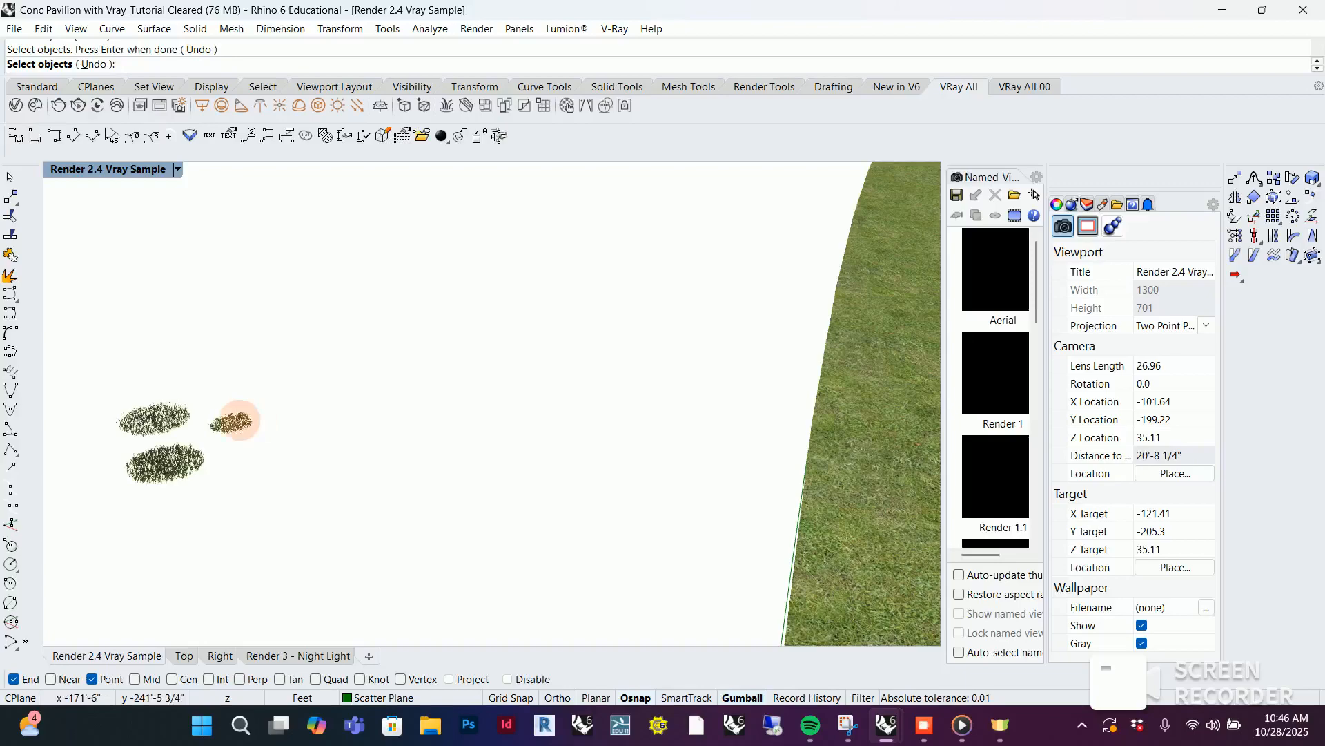
pyautogui.click(240, 420)
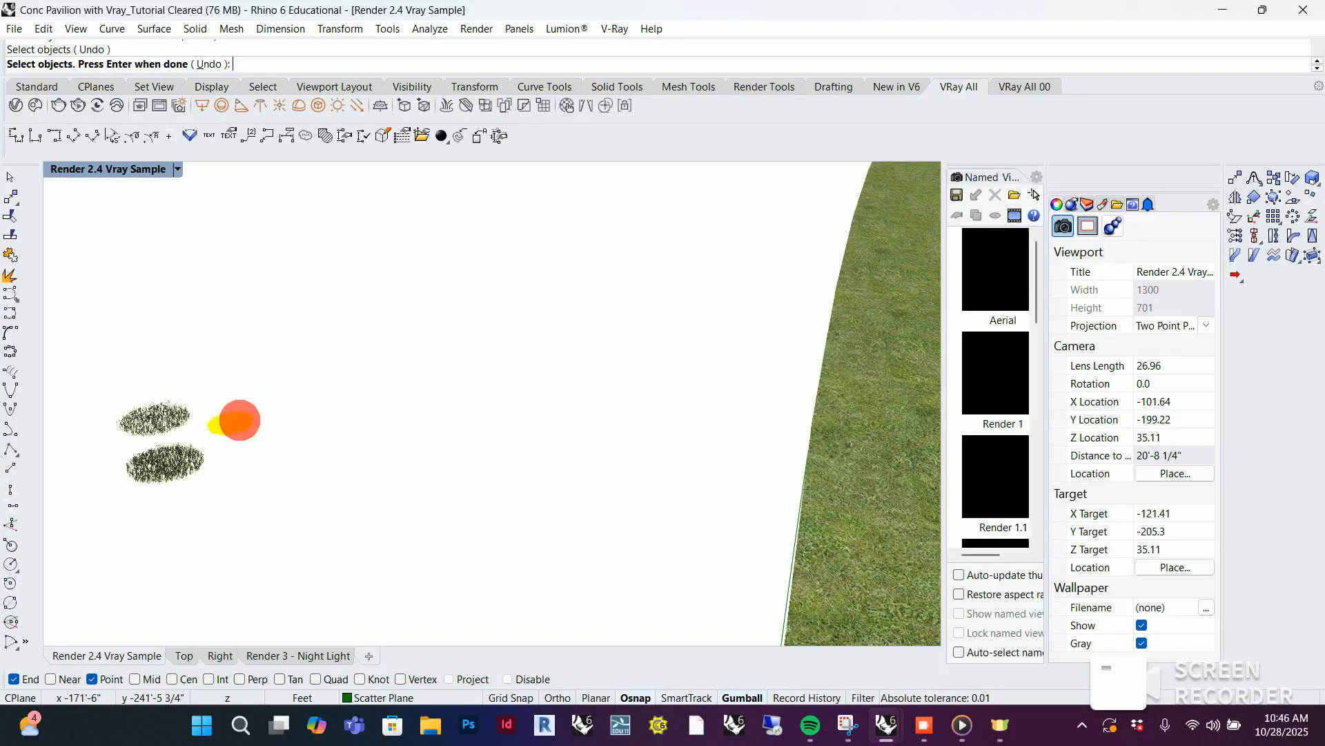
pyautogui.press('Return')
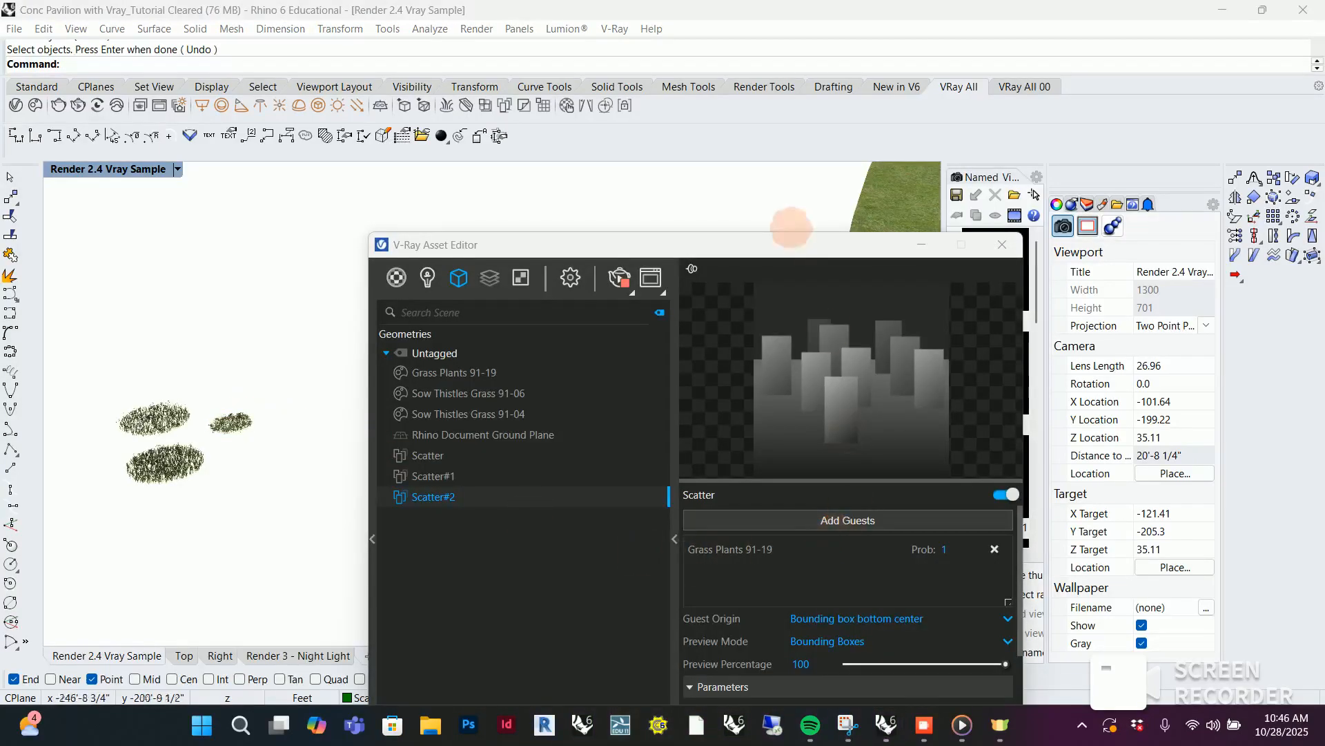
# Restore the saved Render 2.4 Vray Sample camera view and move the V-Ray Asset Editor clear of the viewport
pyautogui.moveTo(790, 245); pyautogui.dragTo(661, 162)
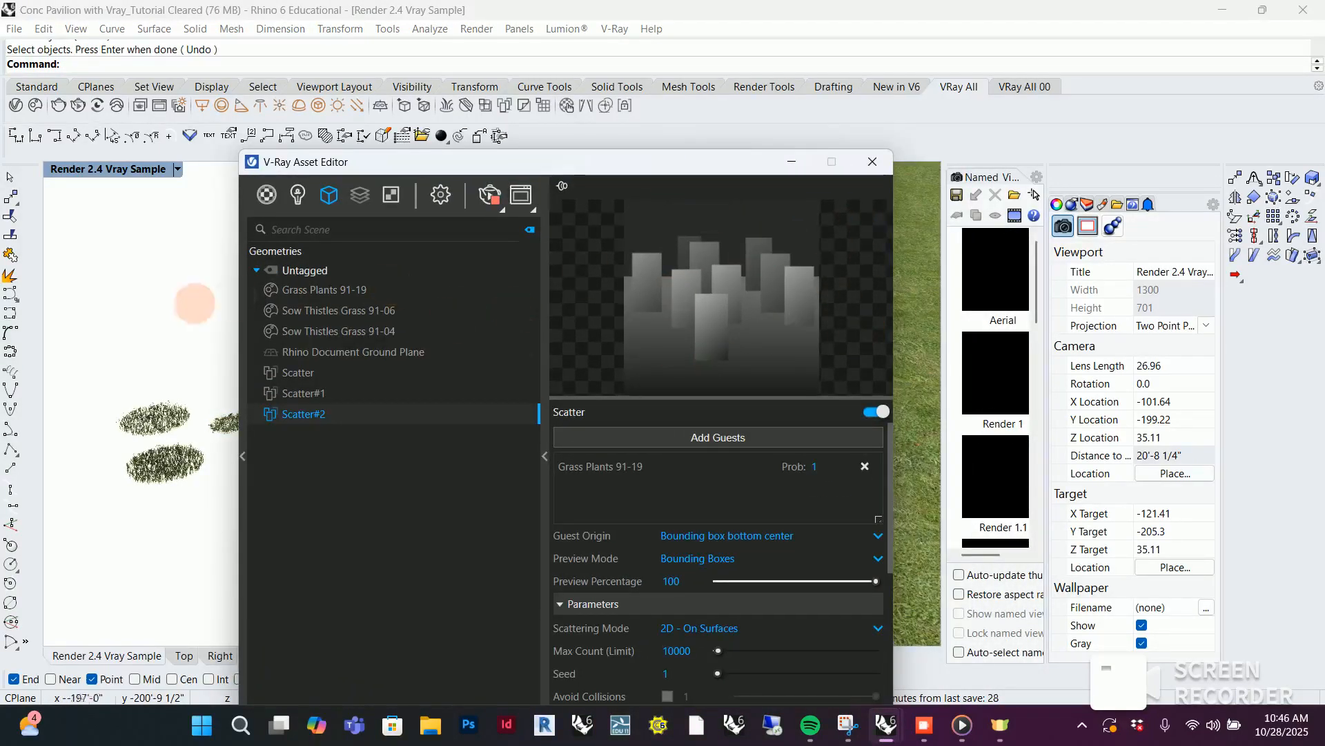
pyautogui.scroll(-3, 146, 319)
pyautogui.click(177, 169)
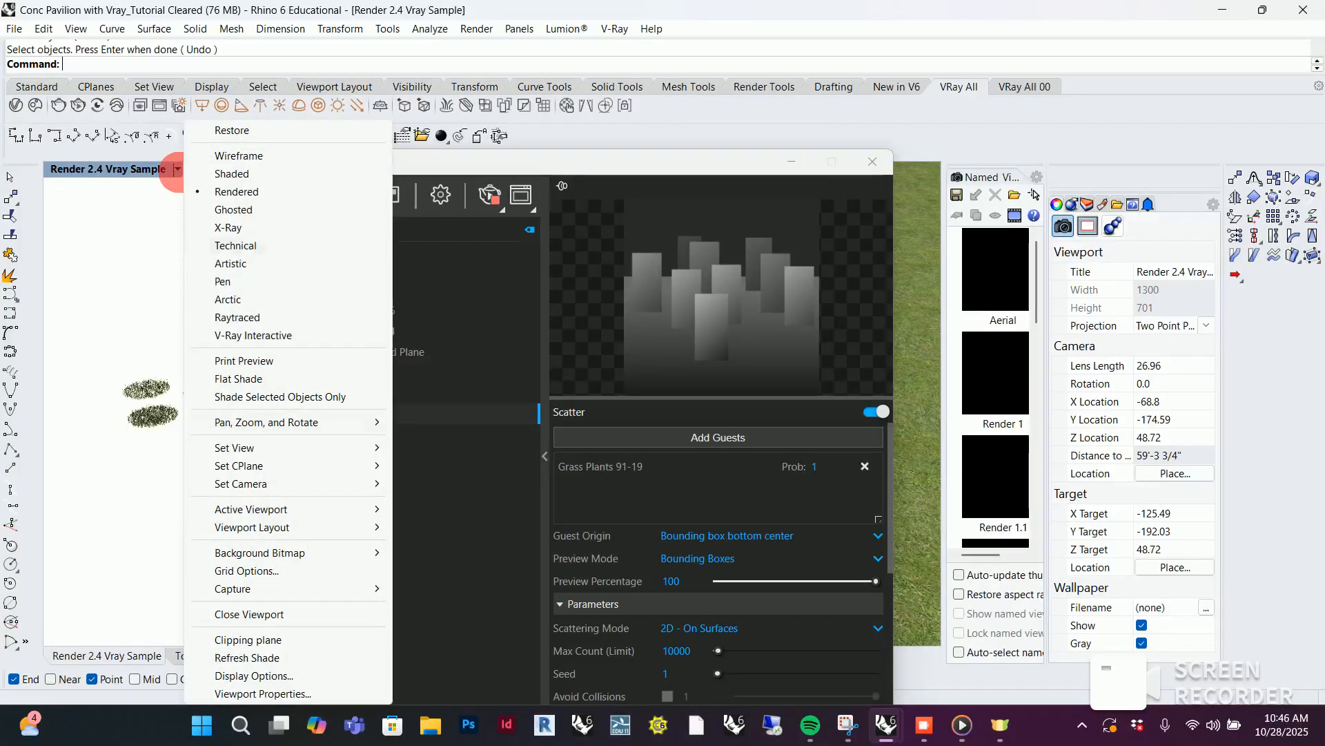
pyautogui.moveTo(326, 449)
pyautogui.click(474, 411)
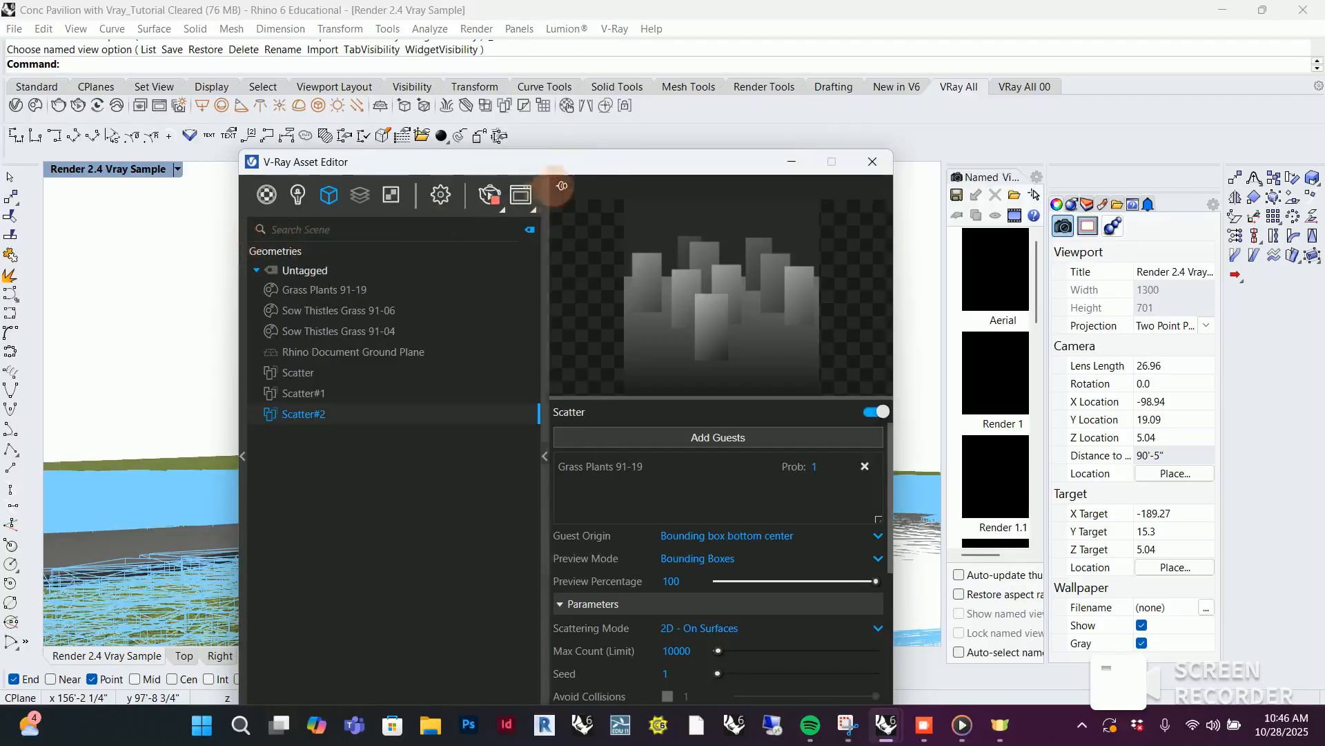
pyautogui.moveTo(573, 164); pyautogui.dragTo(373, 118)
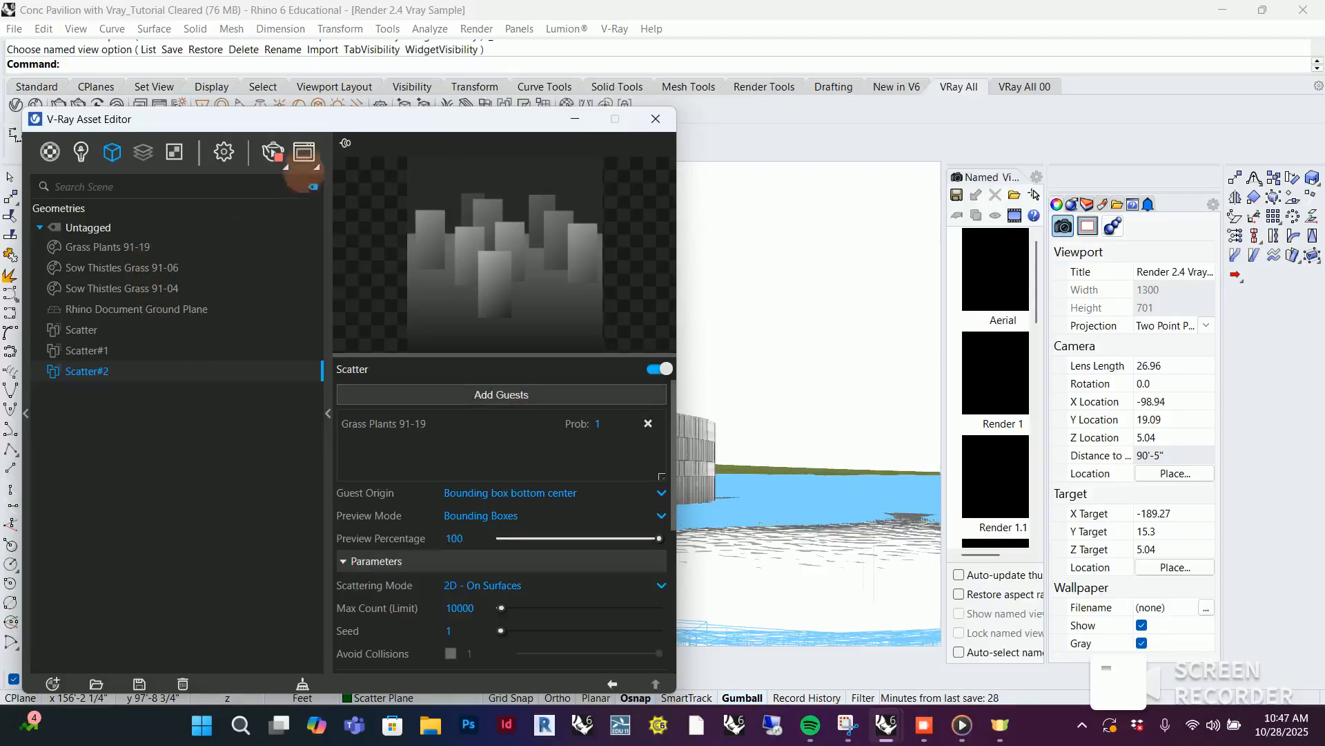
# Bring up the V-Ray Frame Buffer and examine the grass along the pool edge and the surrounding flowers in the render
pyautogui.click(303, 152)
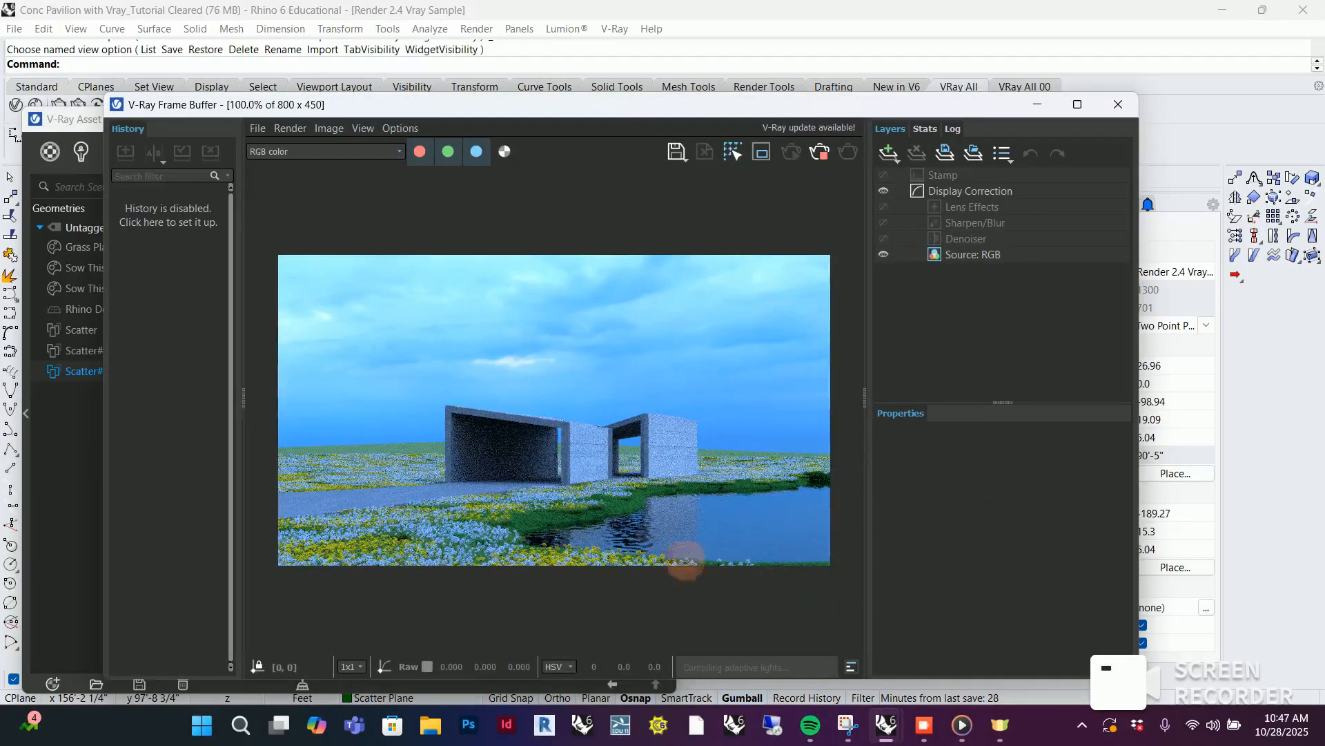
pyautogui.scroll(2, 611, 542)
pyautogui.scroll(-2, 619, 537)
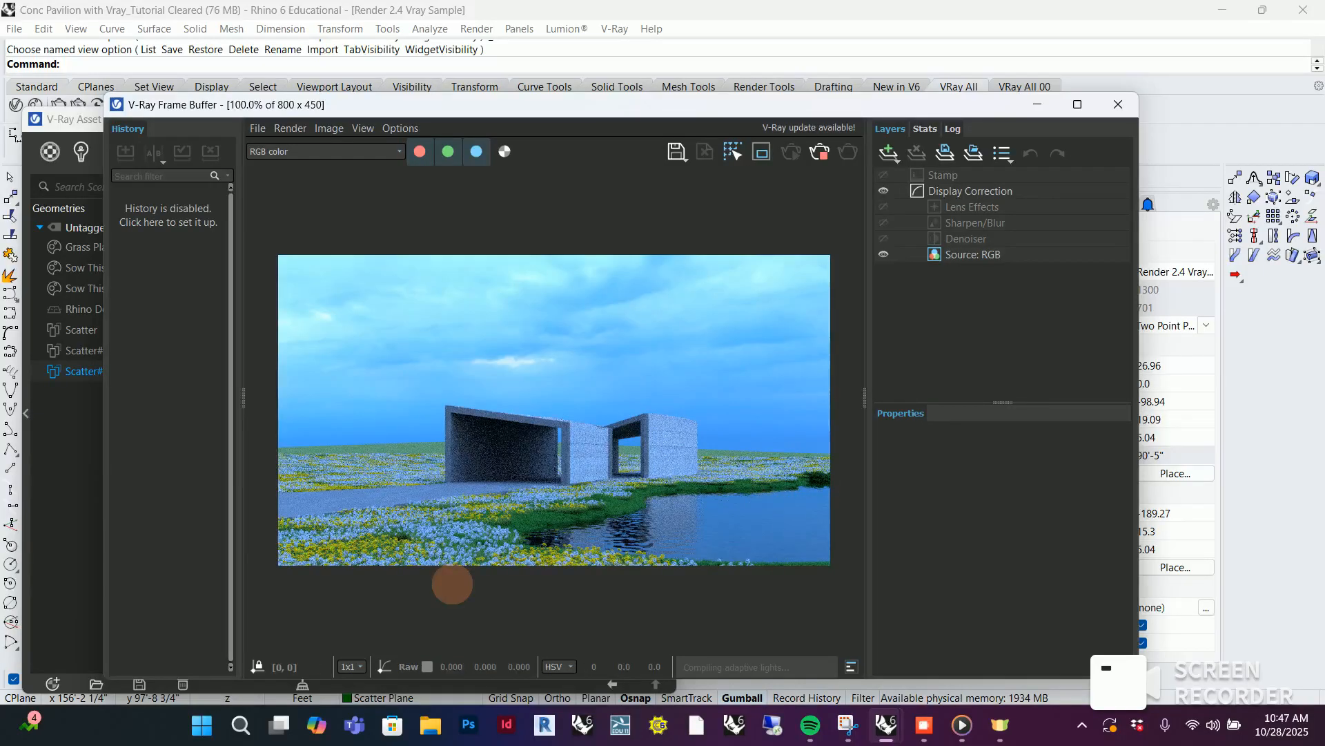
pyautogui.scroll(2, 617, 525)
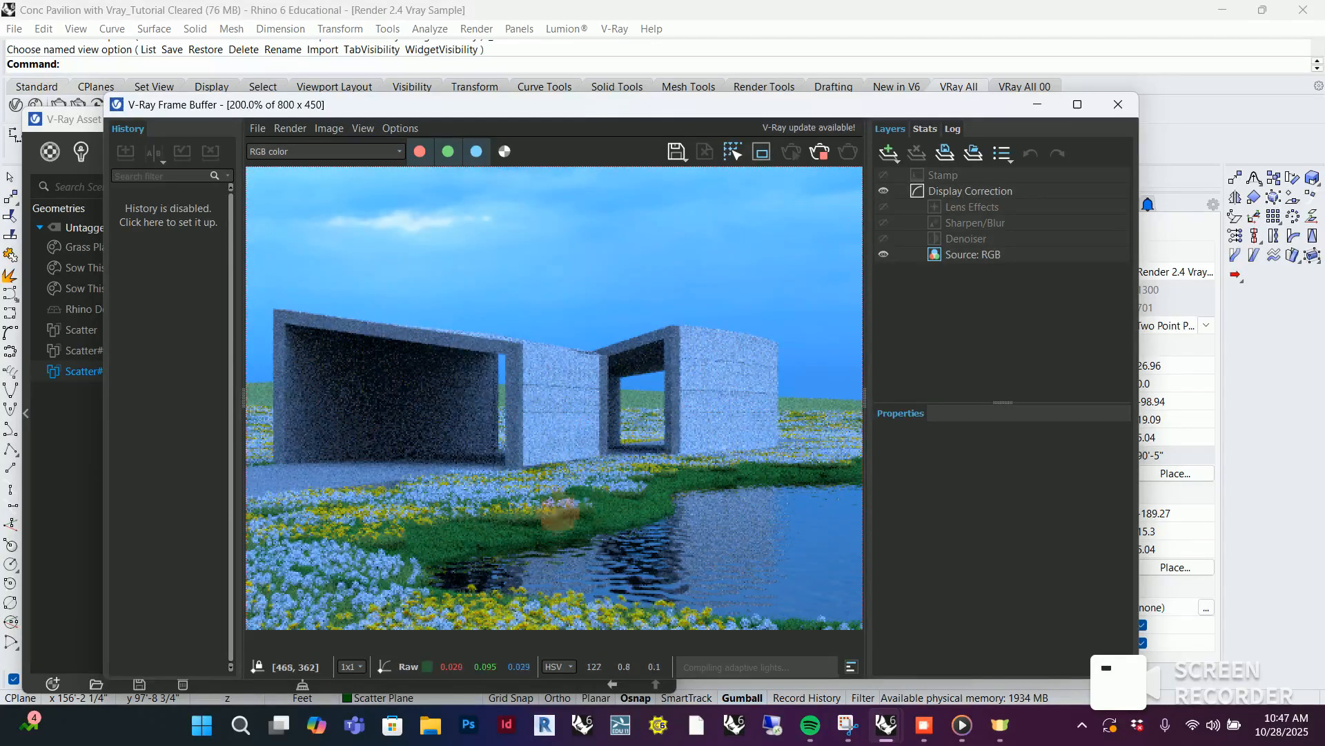
pyautogui.scroll(-2, 634, 517)
pyautogui.scroll(4, 579, 471)
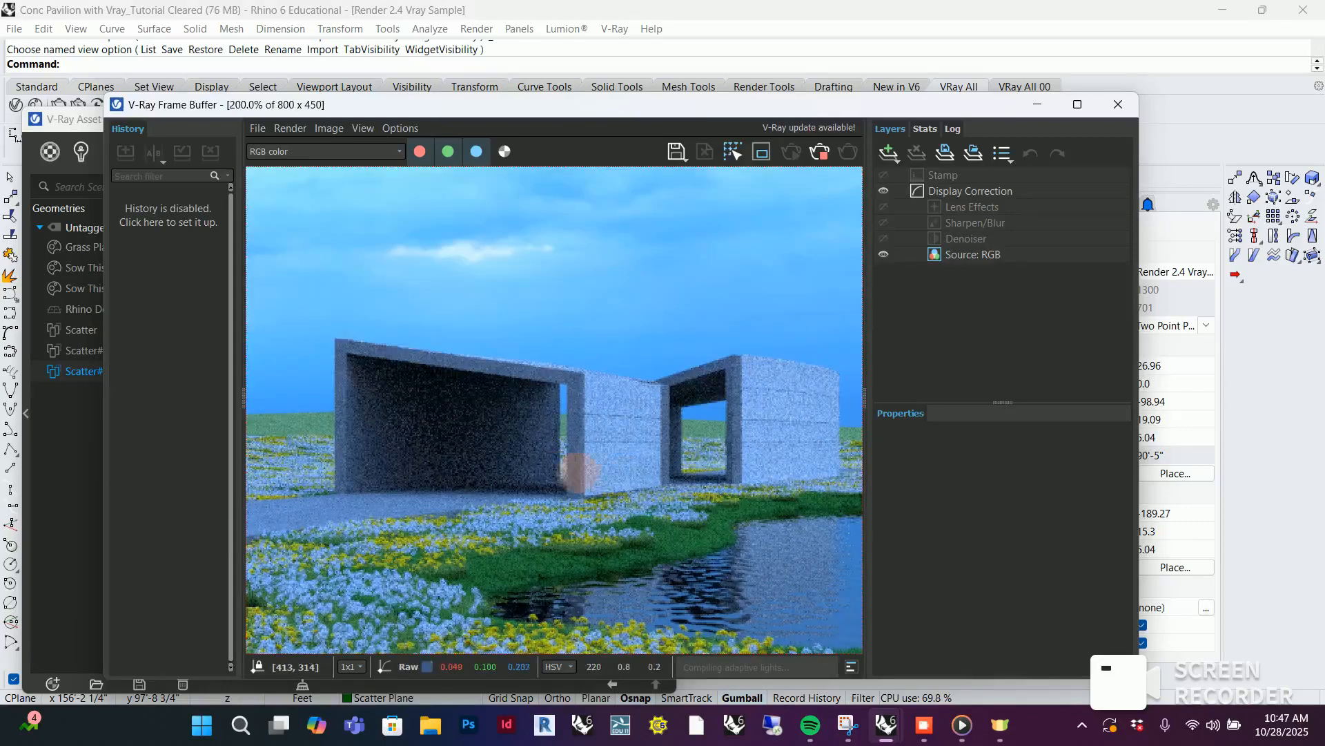
pyautogui.scroll(-2, 697, 537)
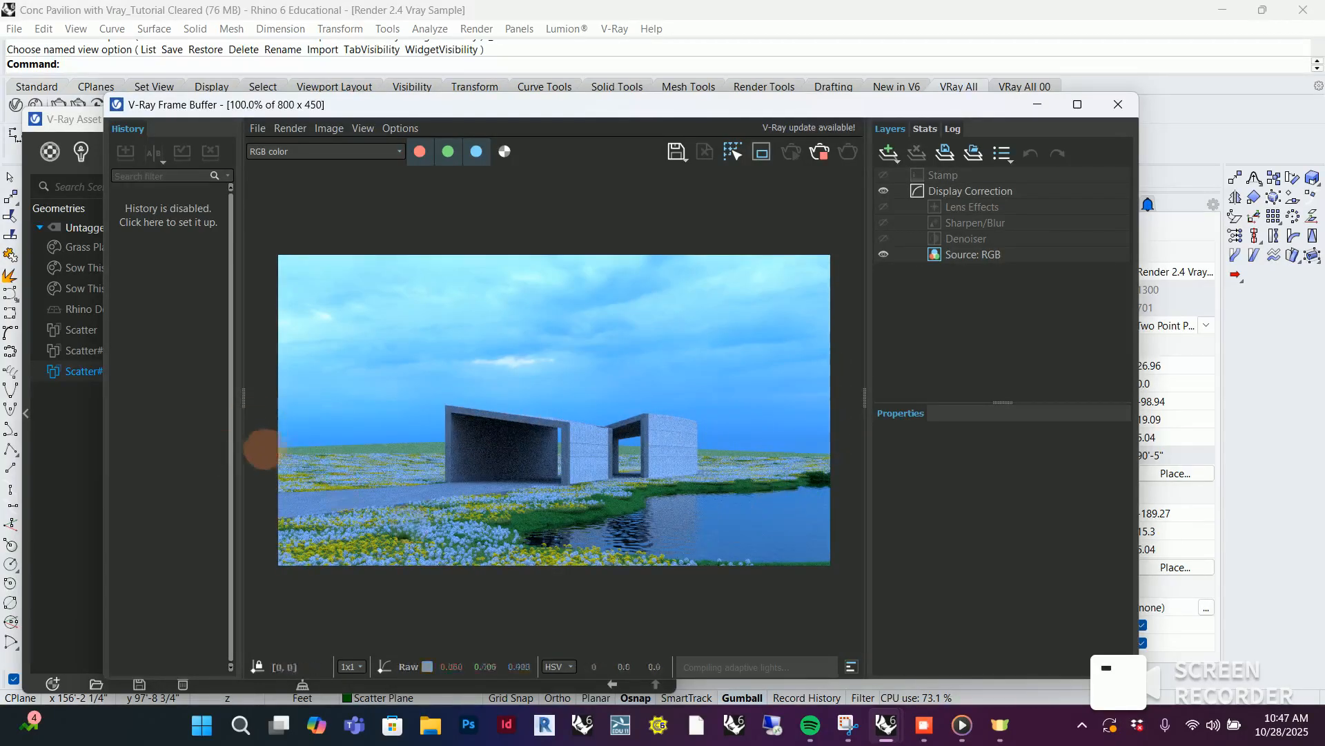
# Minimize the V-Ray windows and create another scatter on the outer ring surface of the terrain
pyautogui.click(1037, 104)
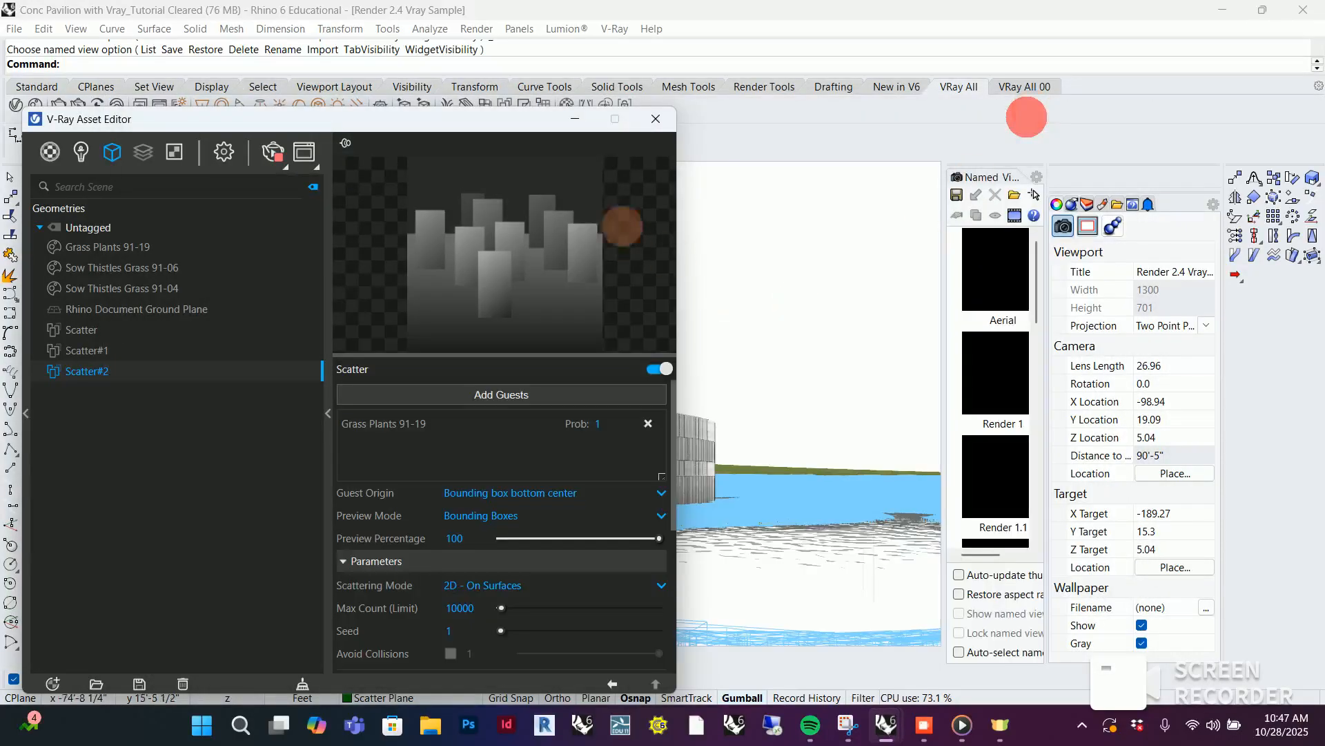
pyautogui.click(583, 125)
pyautogui.moveTo(617, 254); pyautogui.dragTo(421, 412, button='right')
pyautogui.scroll(-10, 424, 431)
pyautogui.scroll(-3, 425, 432)
pyautogui.click(903, 238)
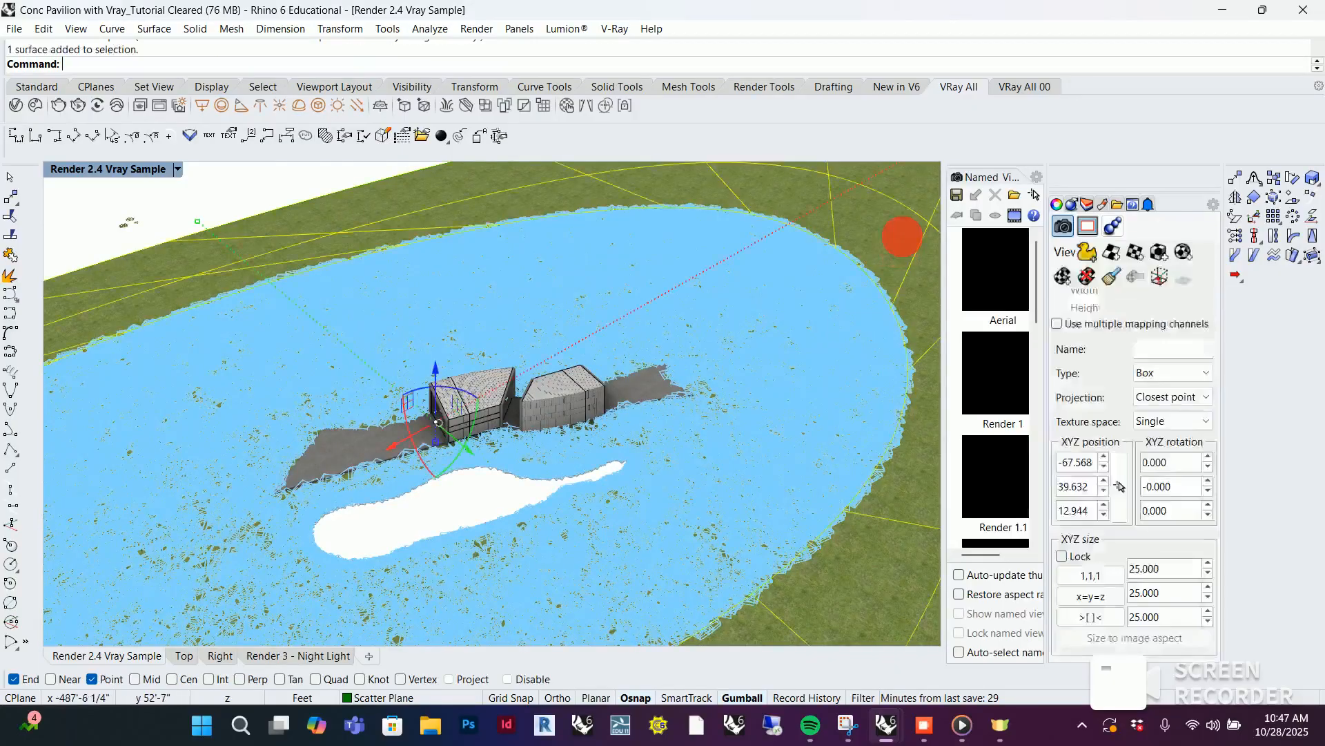
pyautogui.scroll(-3, 465, 438)
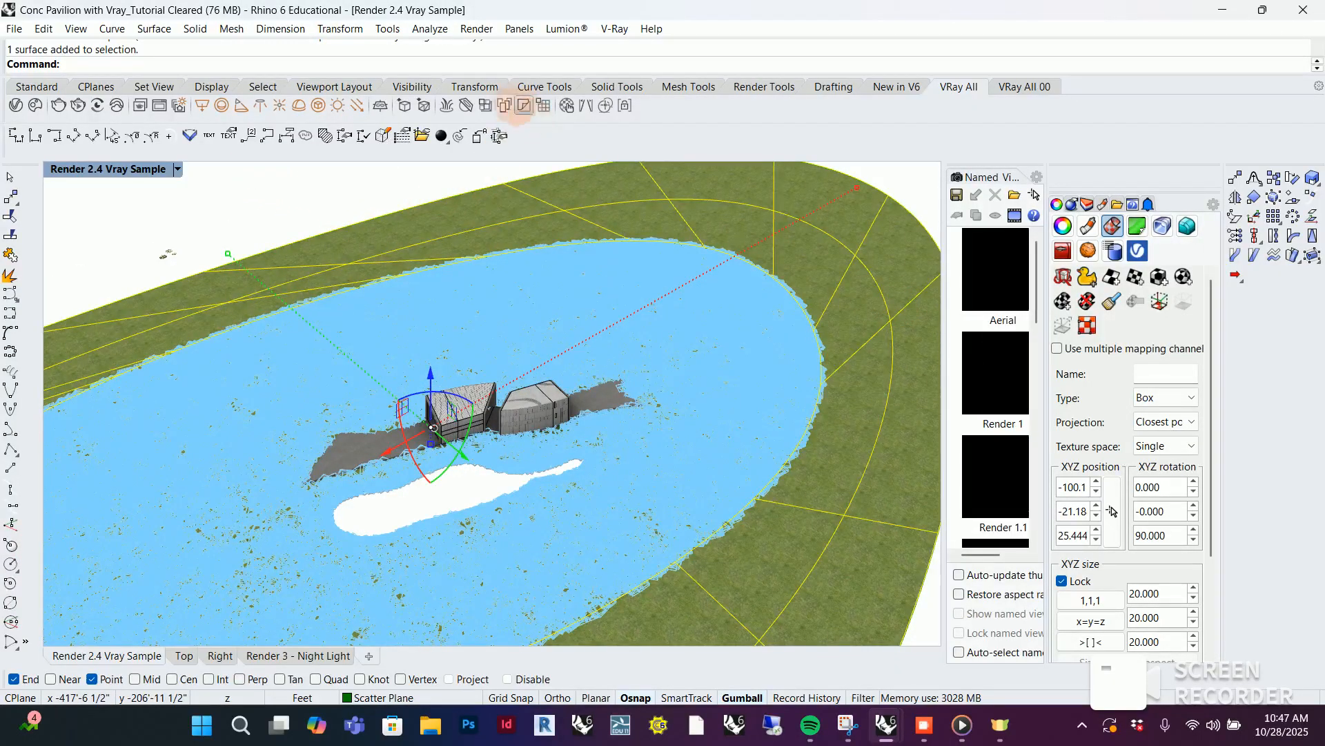
pyautogui.click(504, 105)
# Open the Chaos Cosmos Browser and browse the Trees category under Vegetation for downloaded tree models
pyautogui.moveTo(686, 319); pyautogui.dragTo(408, 376, button='right')
pyautogui.scroll(5, 408, 376)
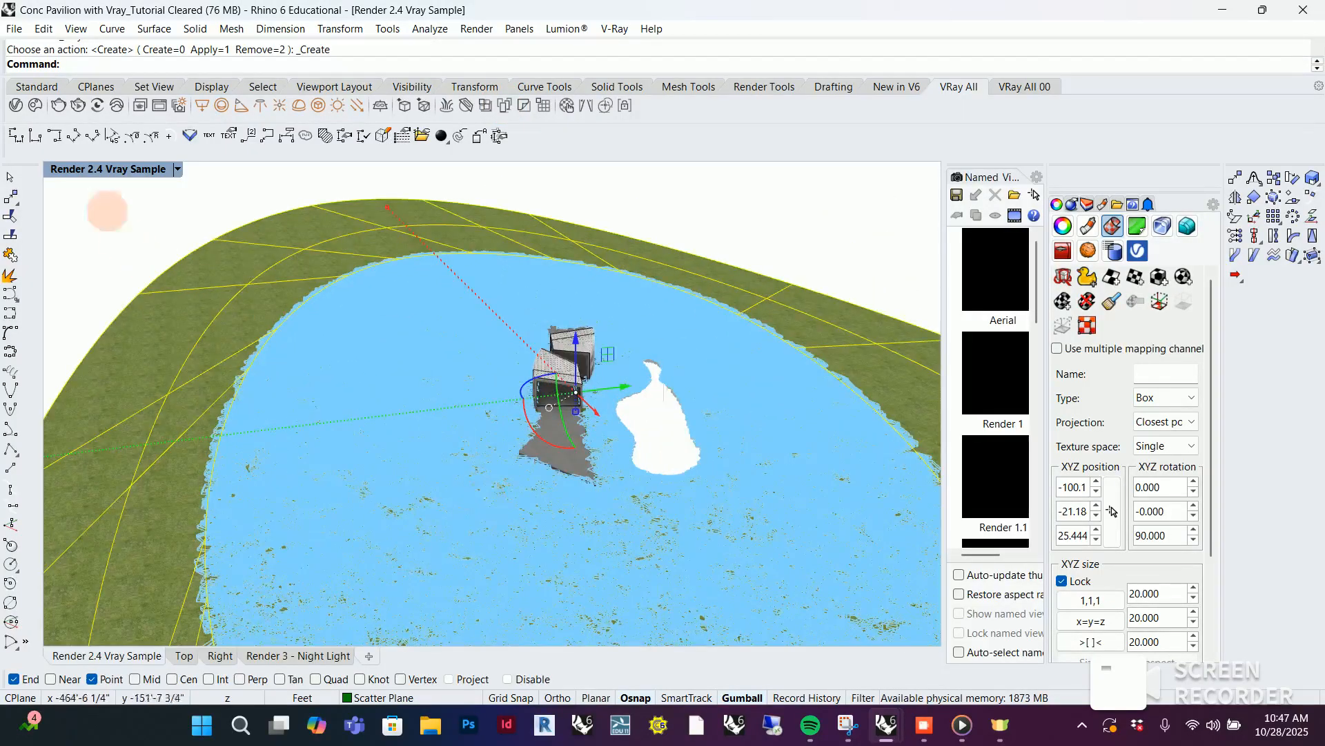
pyautogui.click(35, 105)
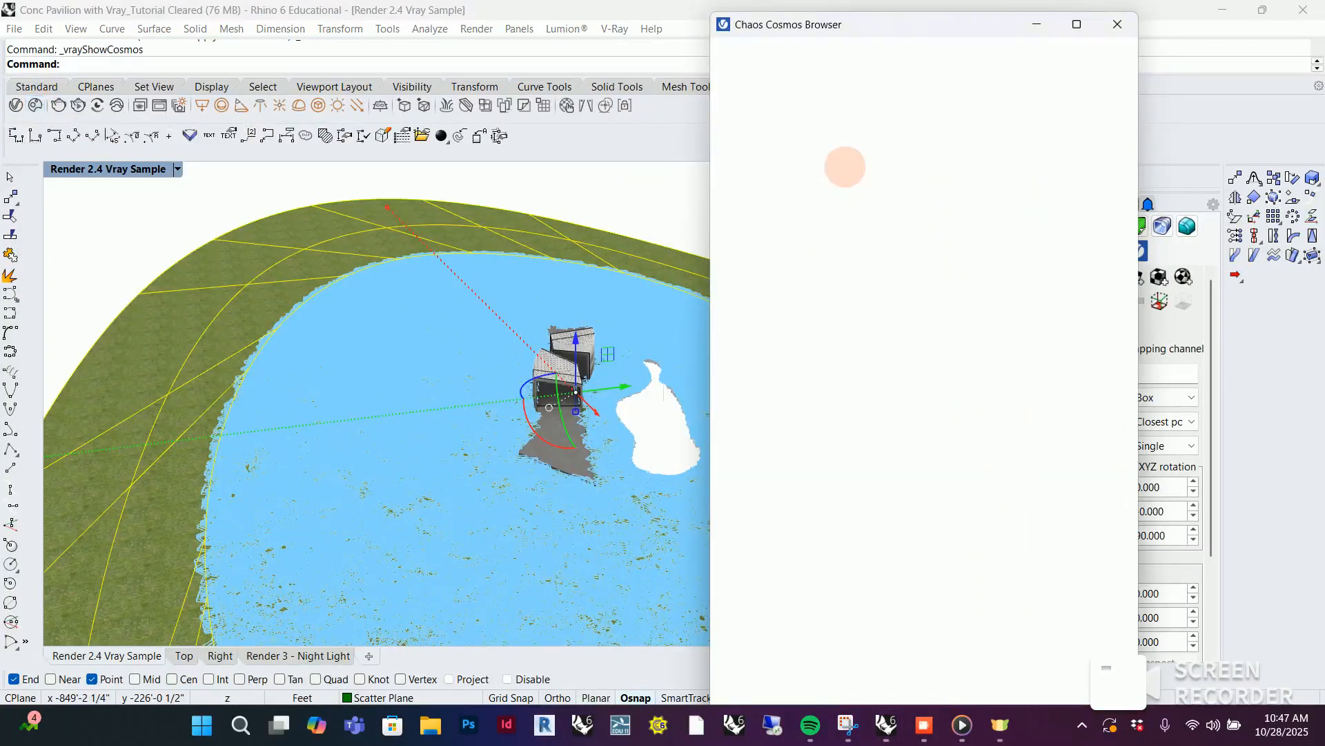
pyautogui.scroll(8, 896, 255)
pyautogui.scroll(7, 896, 250)
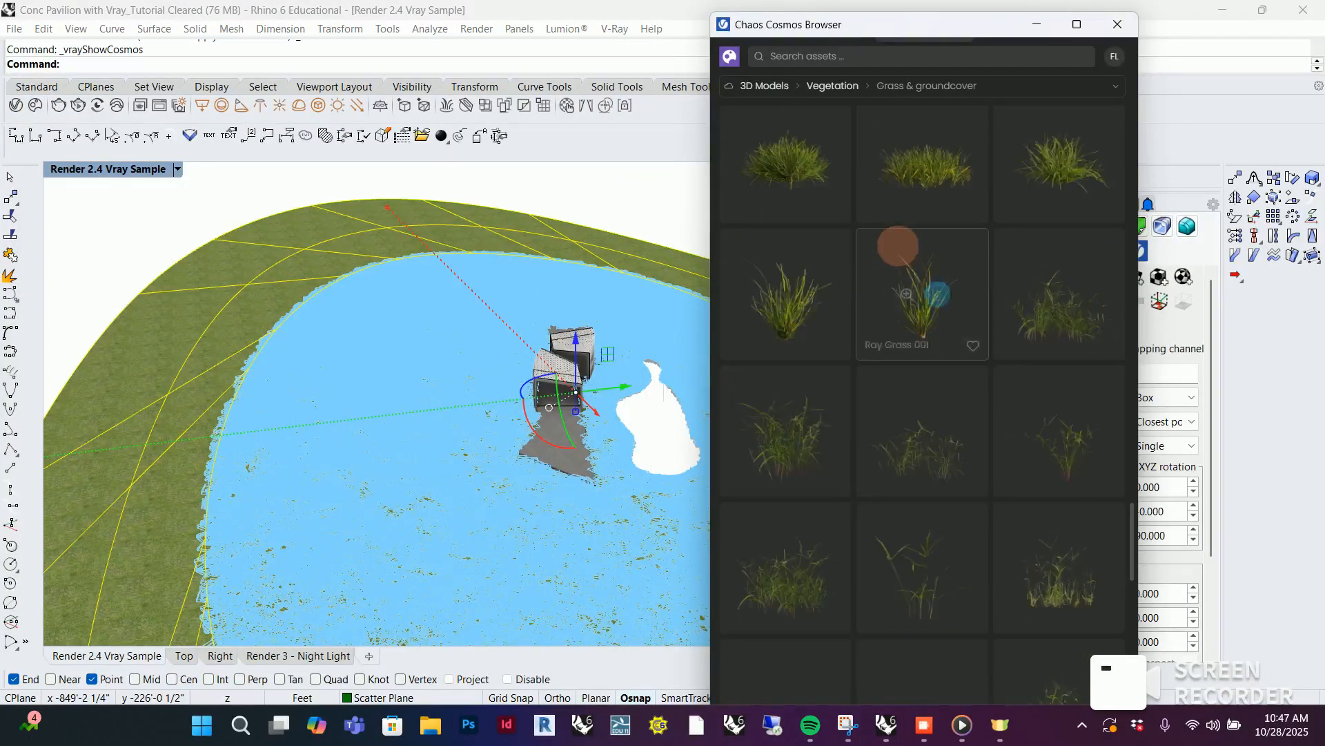
pyautogui.moveTo(1134, 506); pyautogui.dragTo(1092, 113)
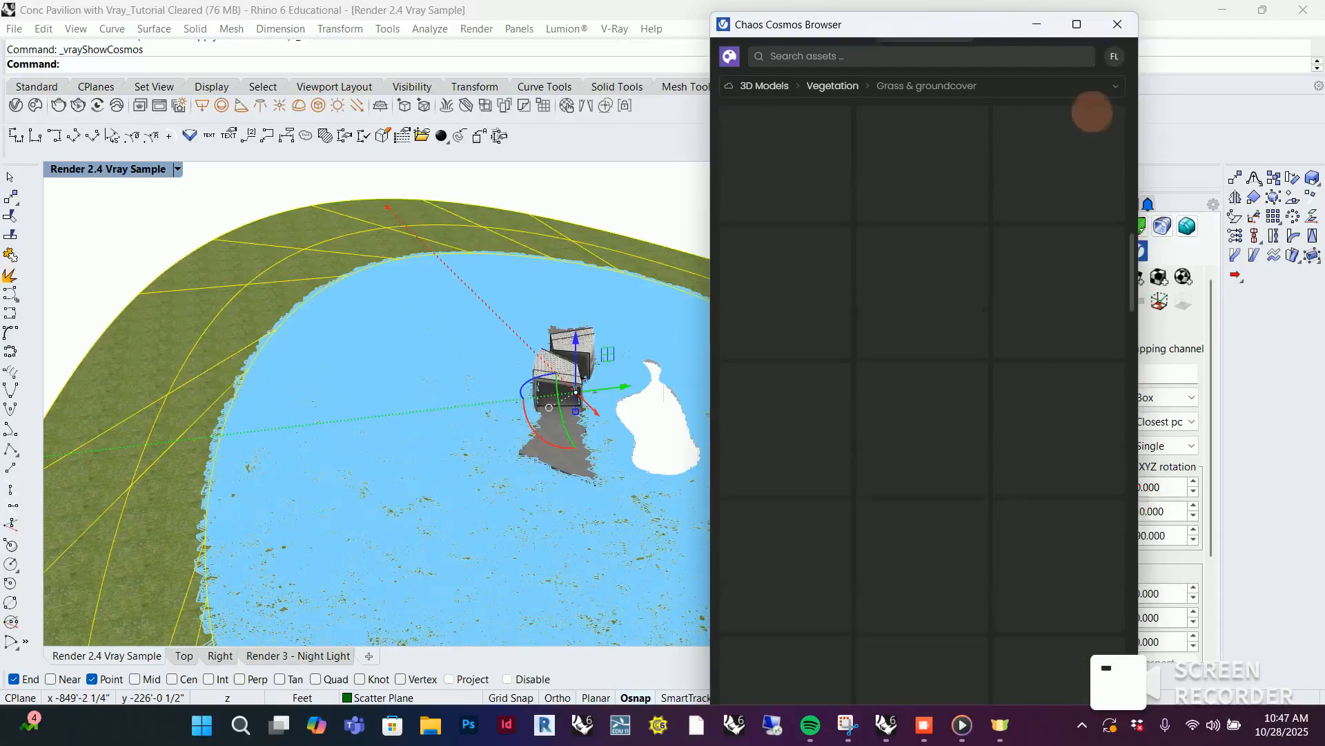
pyautogui.click(832, 151)
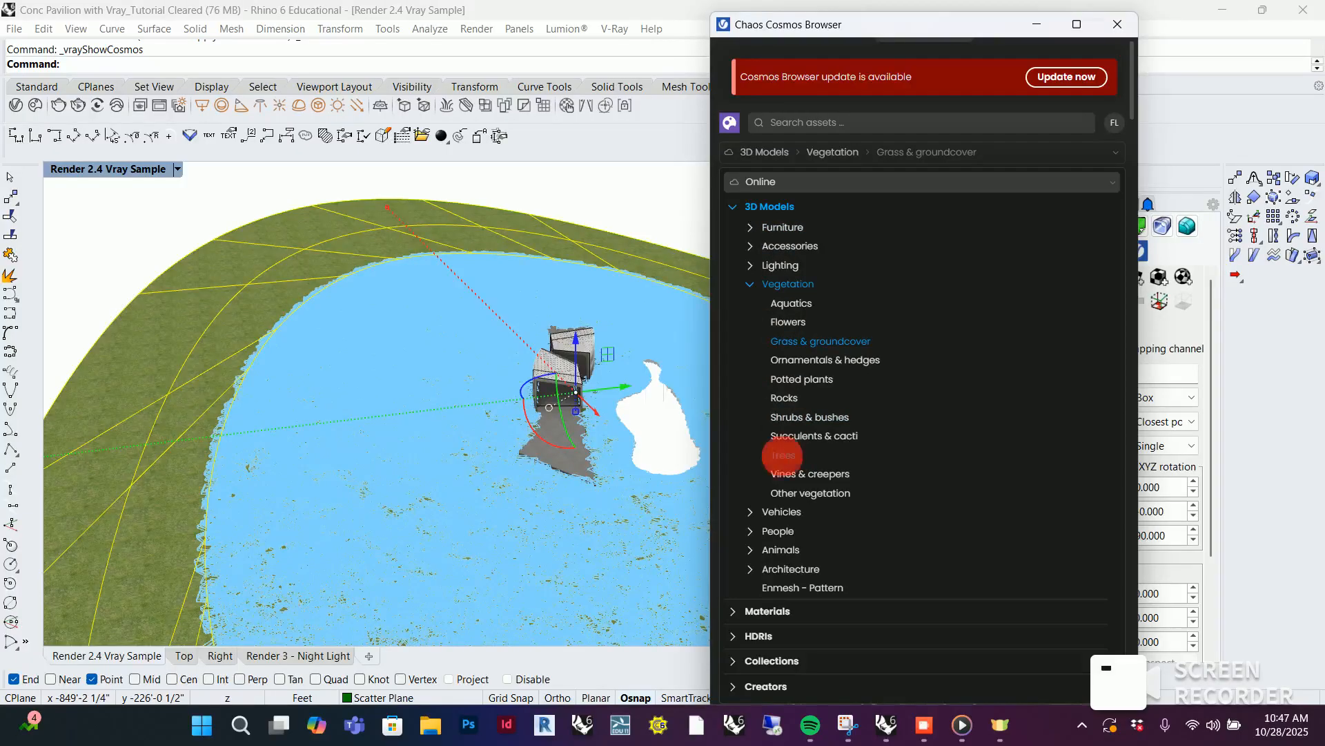
pyautogui.click(783, 455)
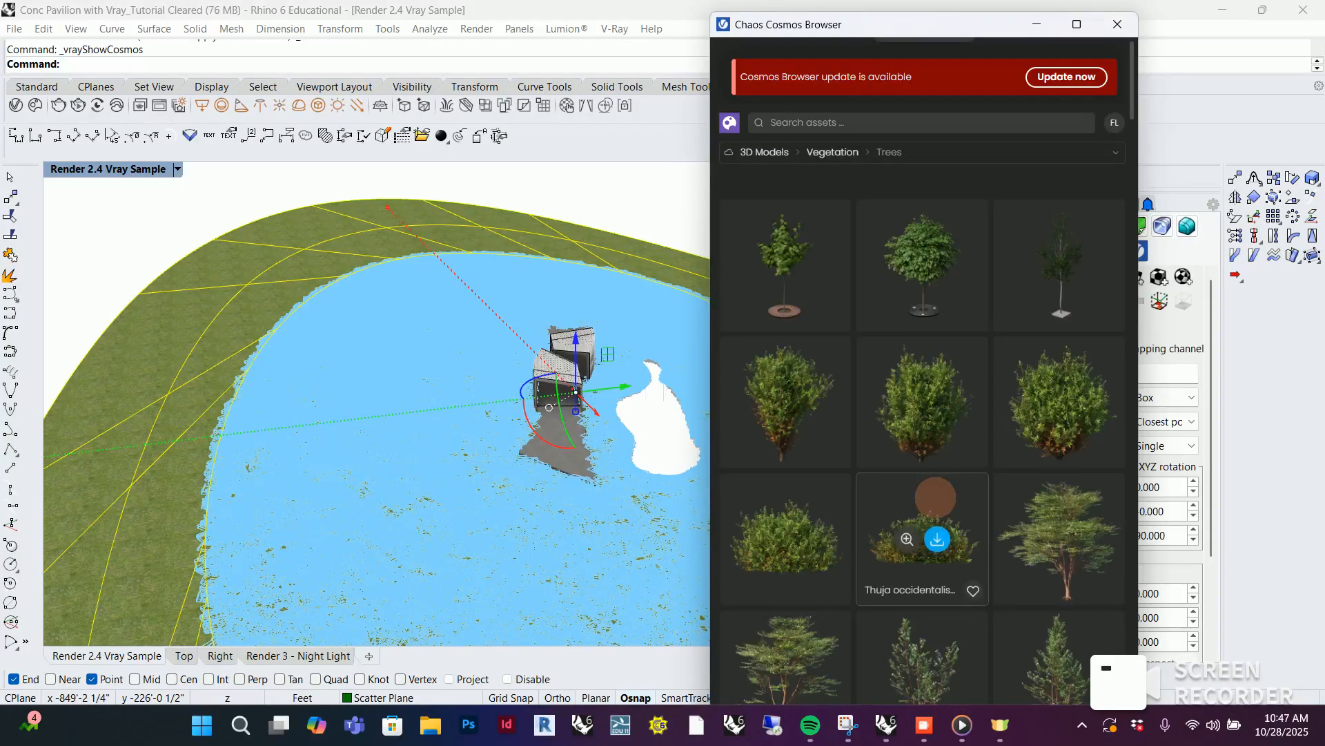
pyautogui.scroll(-5, 980, 469)
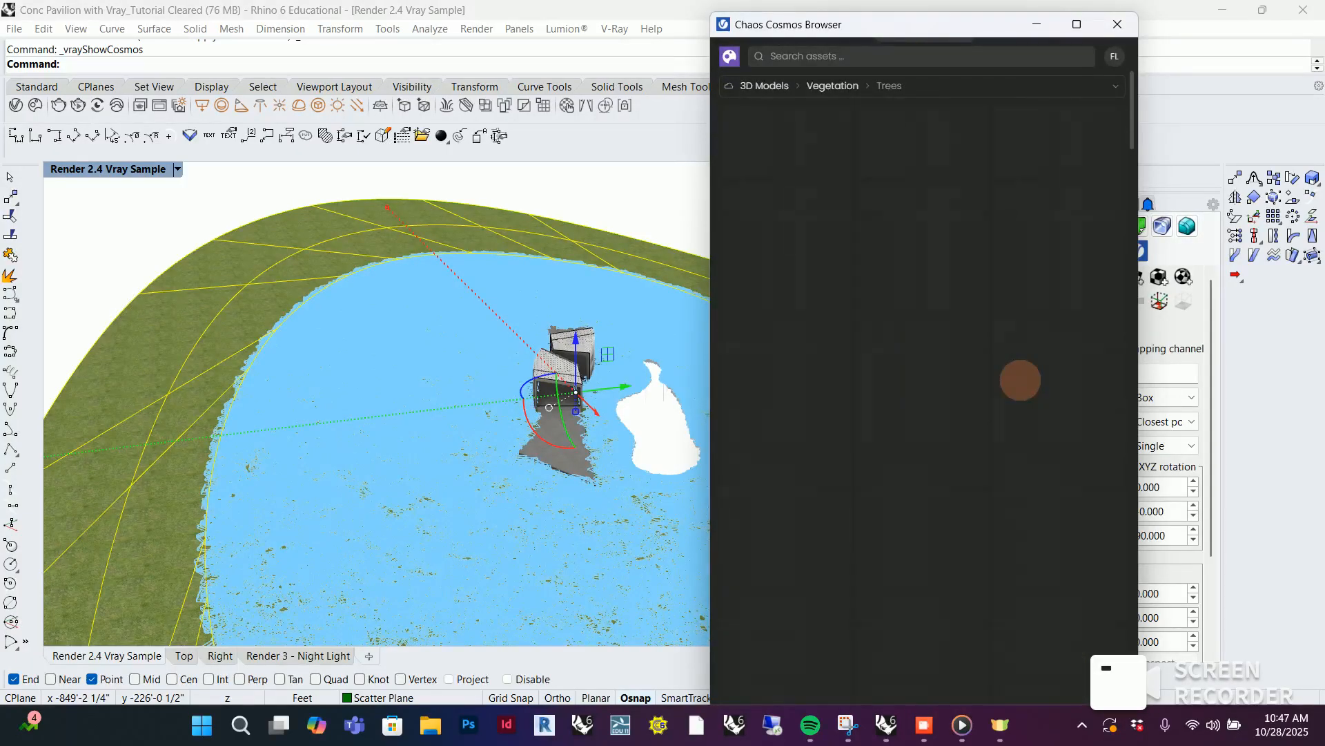
pyautogui.scroll(2, 1020, 380)
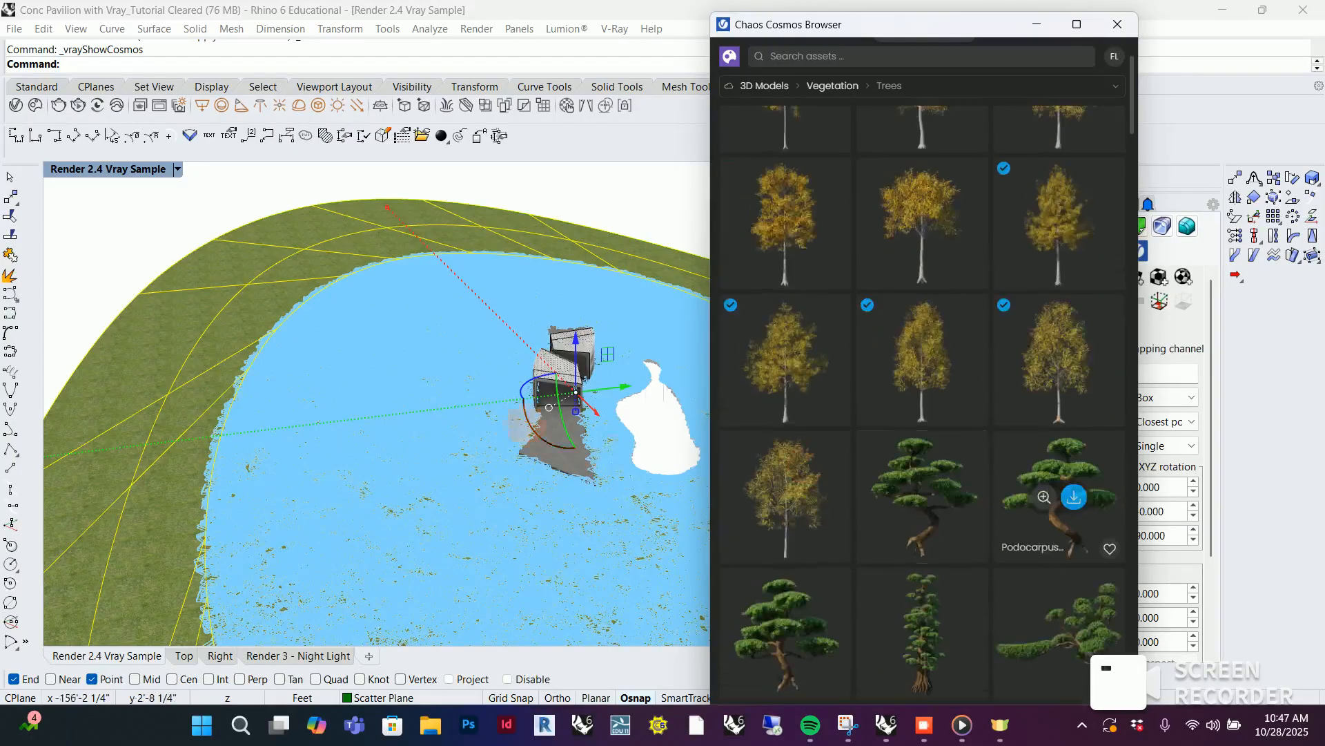
# Import two of the downloaded yellow-leaved Quercus phellos trees and place them outside the terrain beside the grass clumps
pyautogui.scroll(-5, 550, 389)
pyautogui.scroll(2, 104, 504)
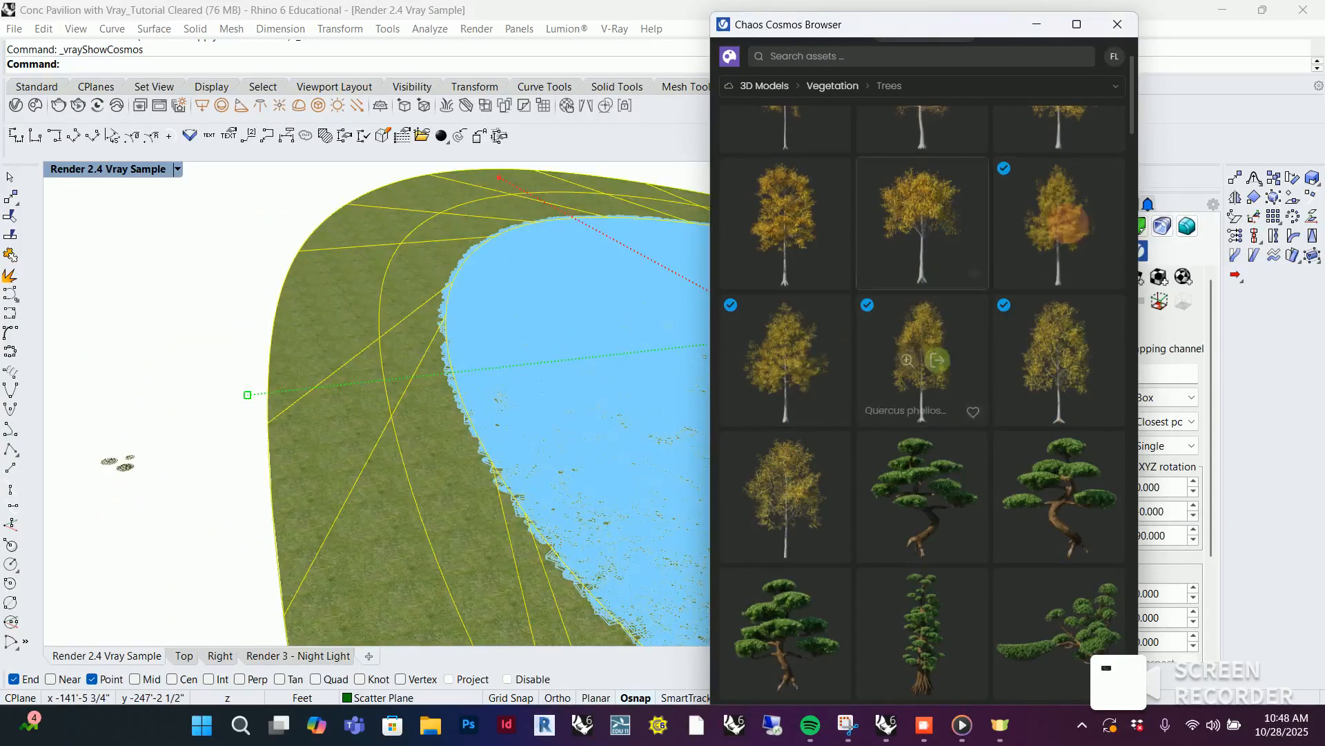
pyautogui.moveTo(1074, 216); pyautogui.dragTo(193, 401)
pyautogui.click(193, 401)
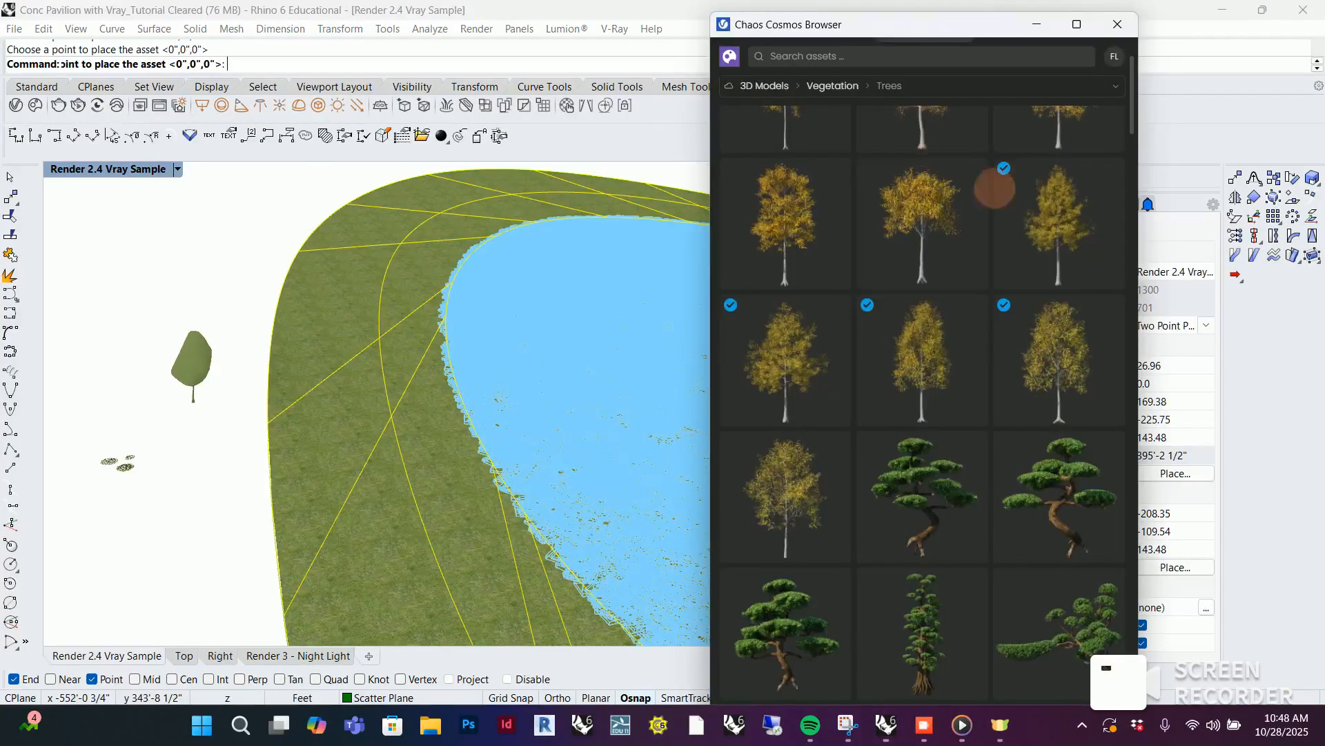
pyautogui.click(801, 360)
pyautogui.click(189, 429)
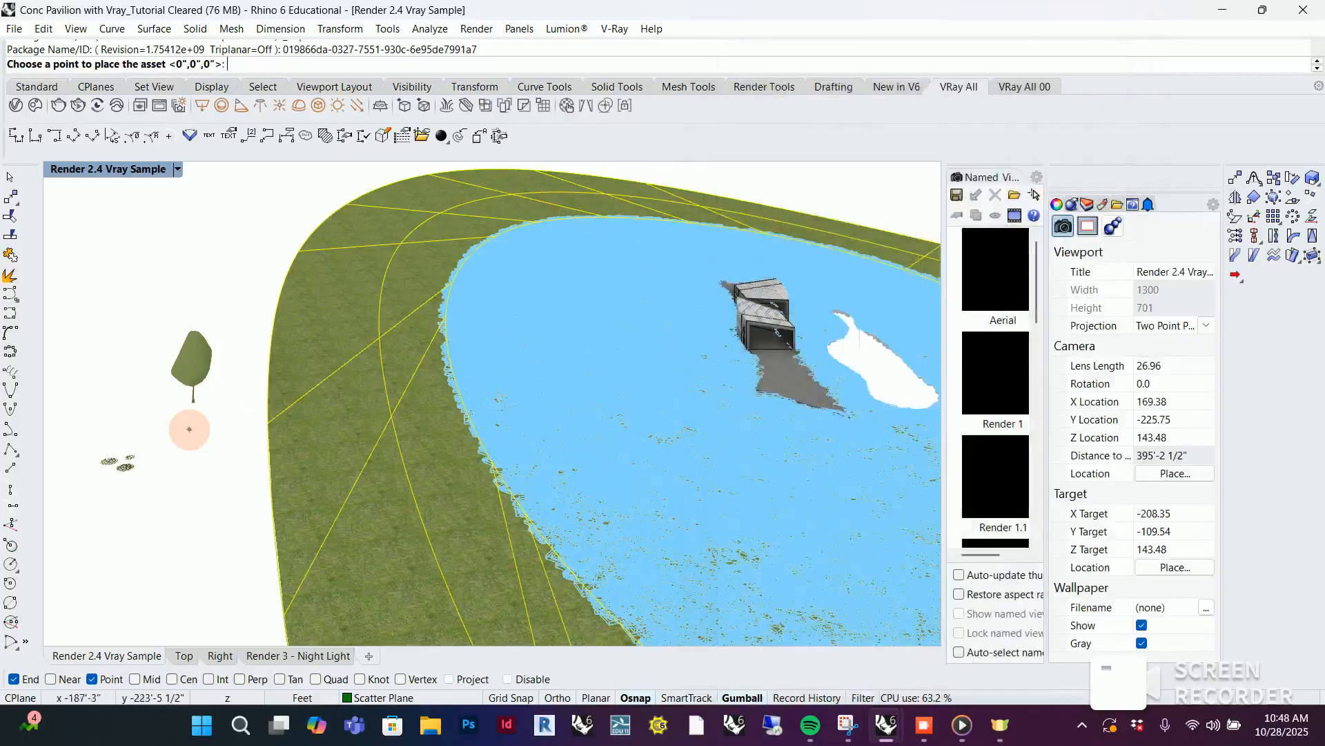
pyautogui.click(189, 431)
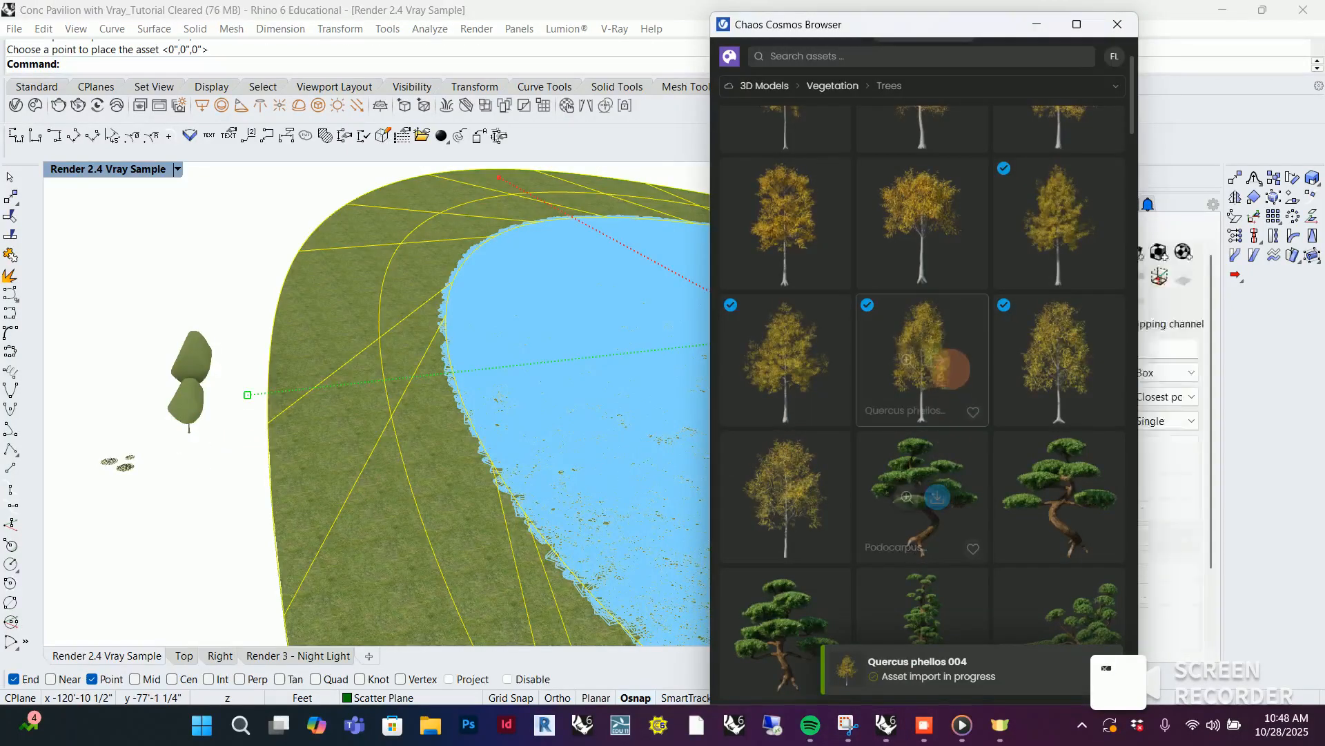
# Import the Quercus phellos 003 and Acer x freemanii 001 trees and place them beside the other trees outside the terrain
pyautogui.click(939, 356)
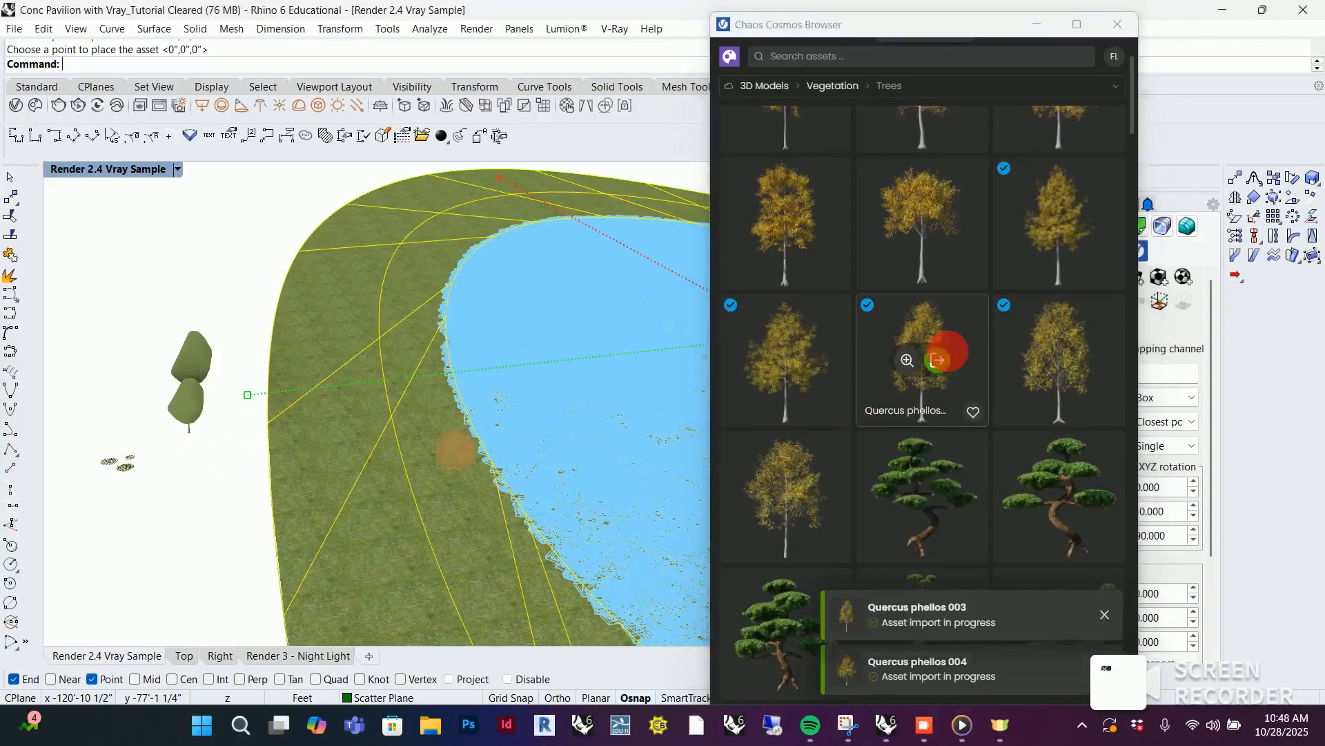
pyautogui.click(187, 457)
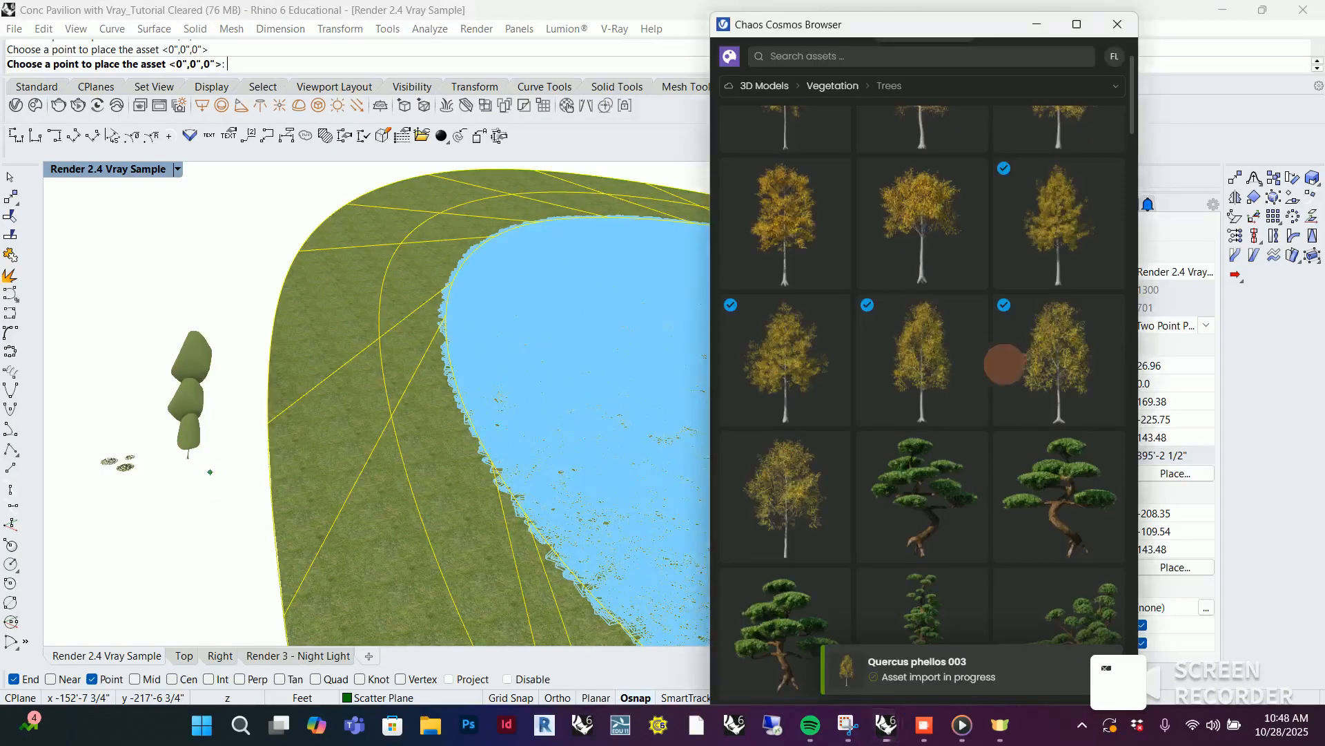
pyautogui.scroll(-5, 885, 385)
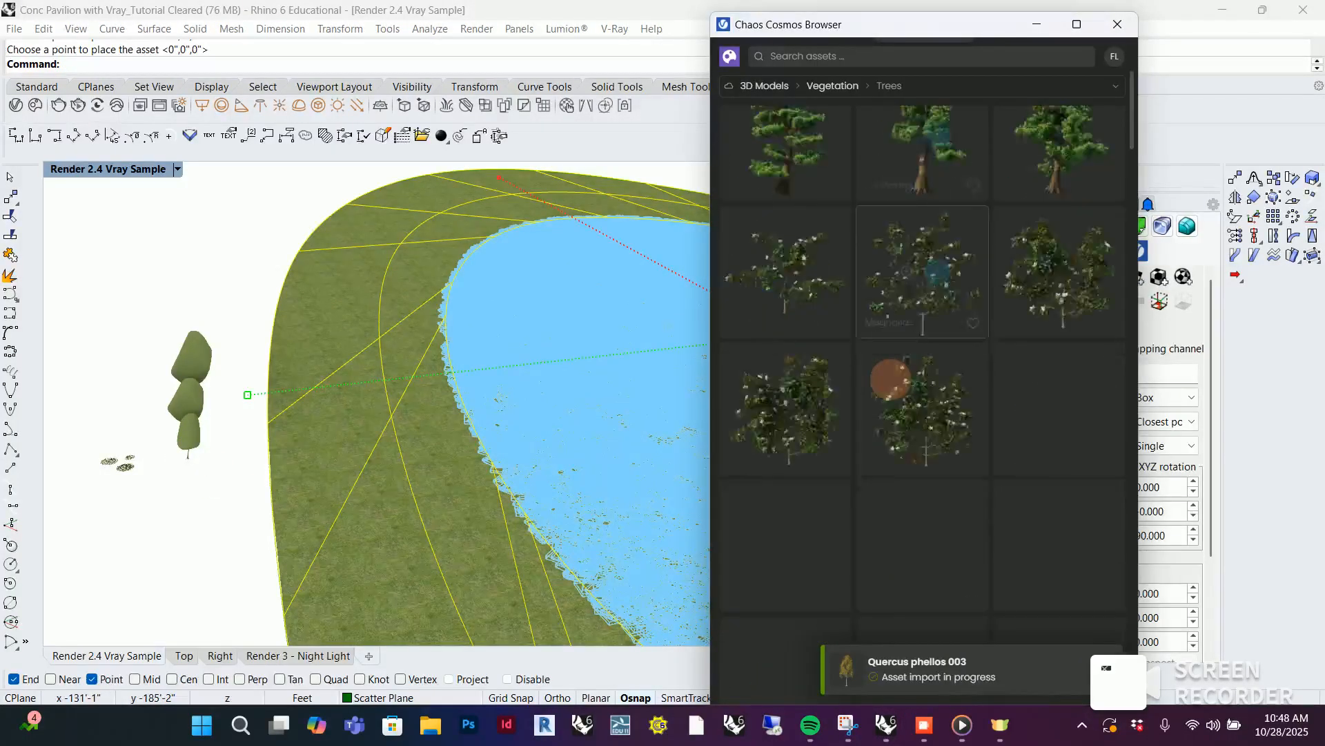
pyautogui.scroll(3, 922, 366)
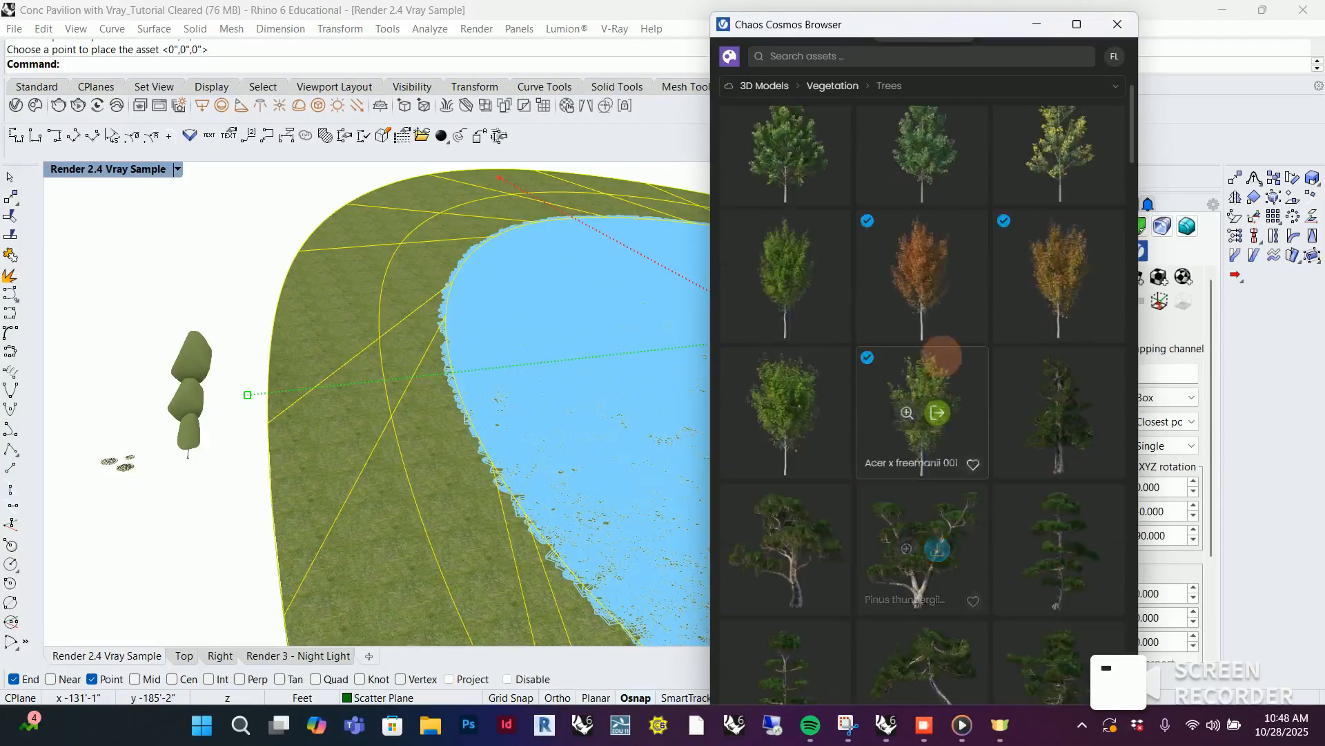
pyautogui.click(939, 412)
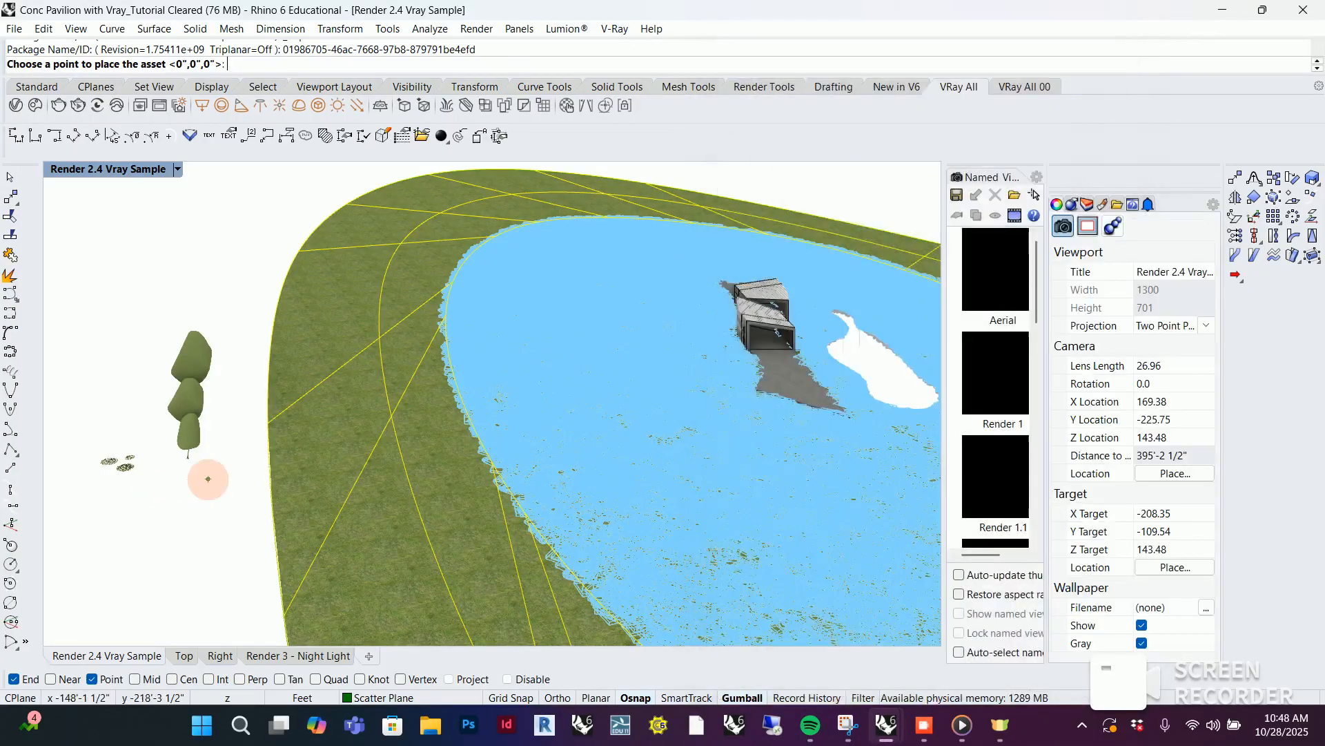
pyautogui.click(205, 472)
# Find the downloaded Platanus x acerifolia 001 tree among the Trees assets and place it outside the terrain near the other trees
pyautogui.scroll(-15, 1007, 424)
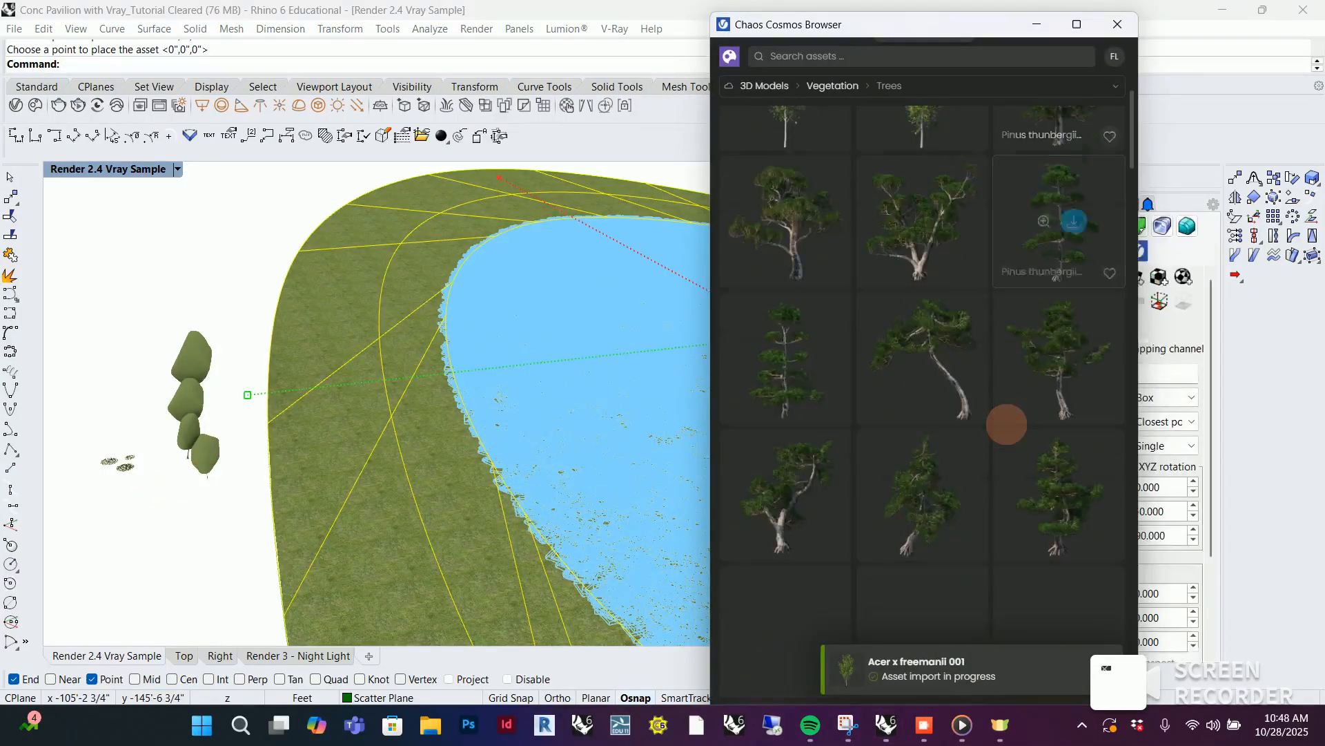
pyautogui.scroll(-5, 1006, 424)
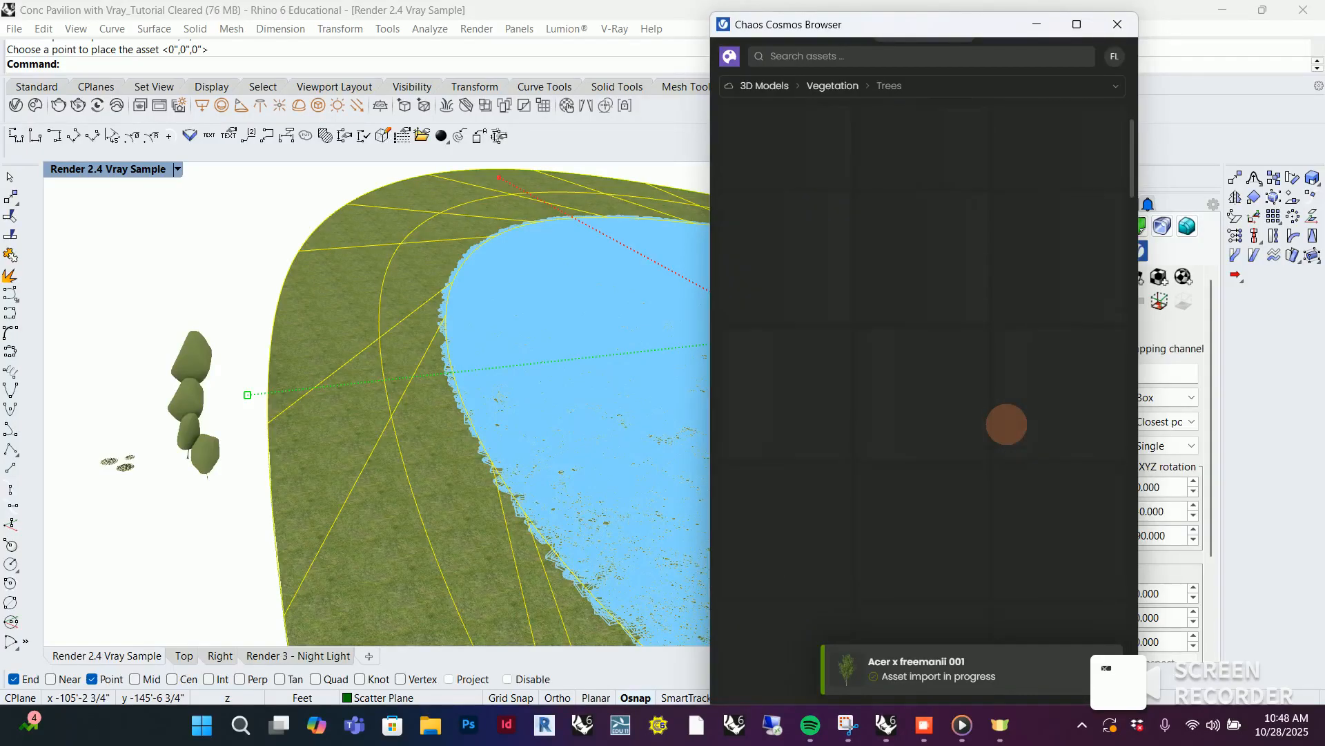
pyautogui.scroll(-10, 1007, 424)
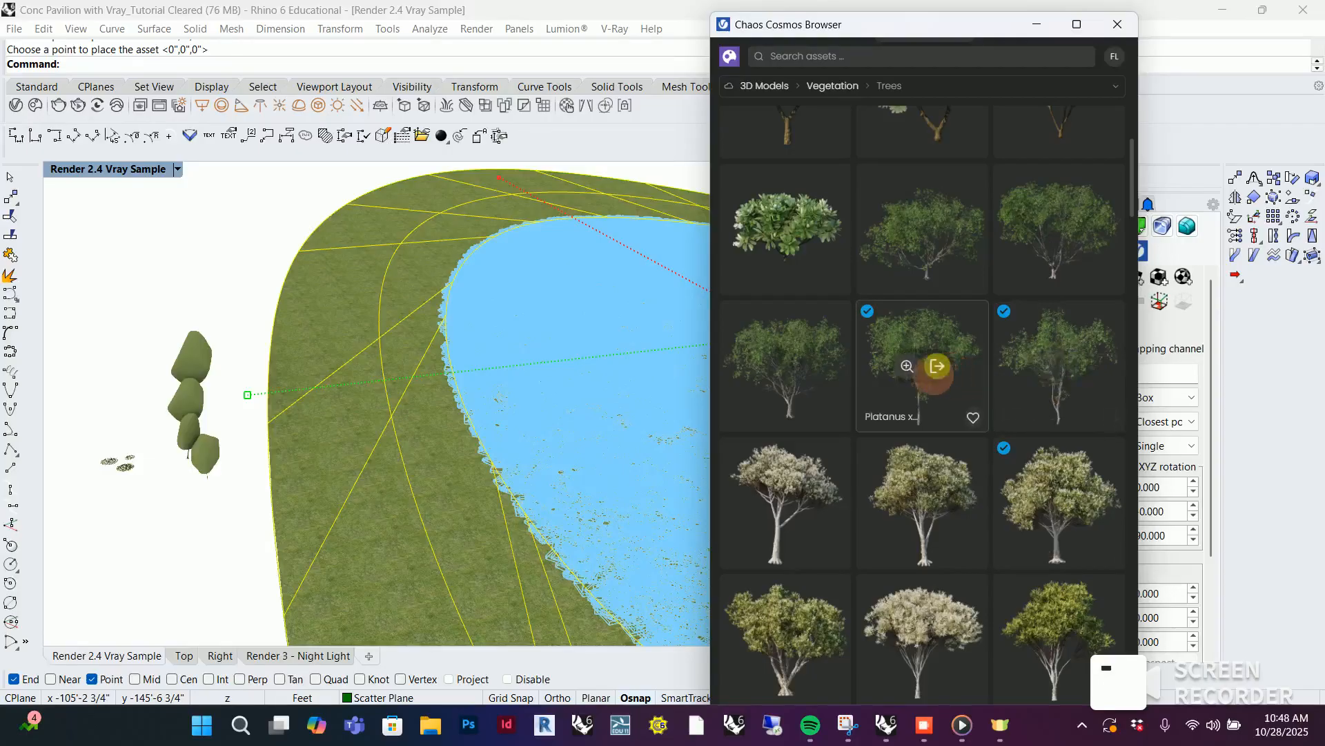
pyautogui.click(1072, 366)
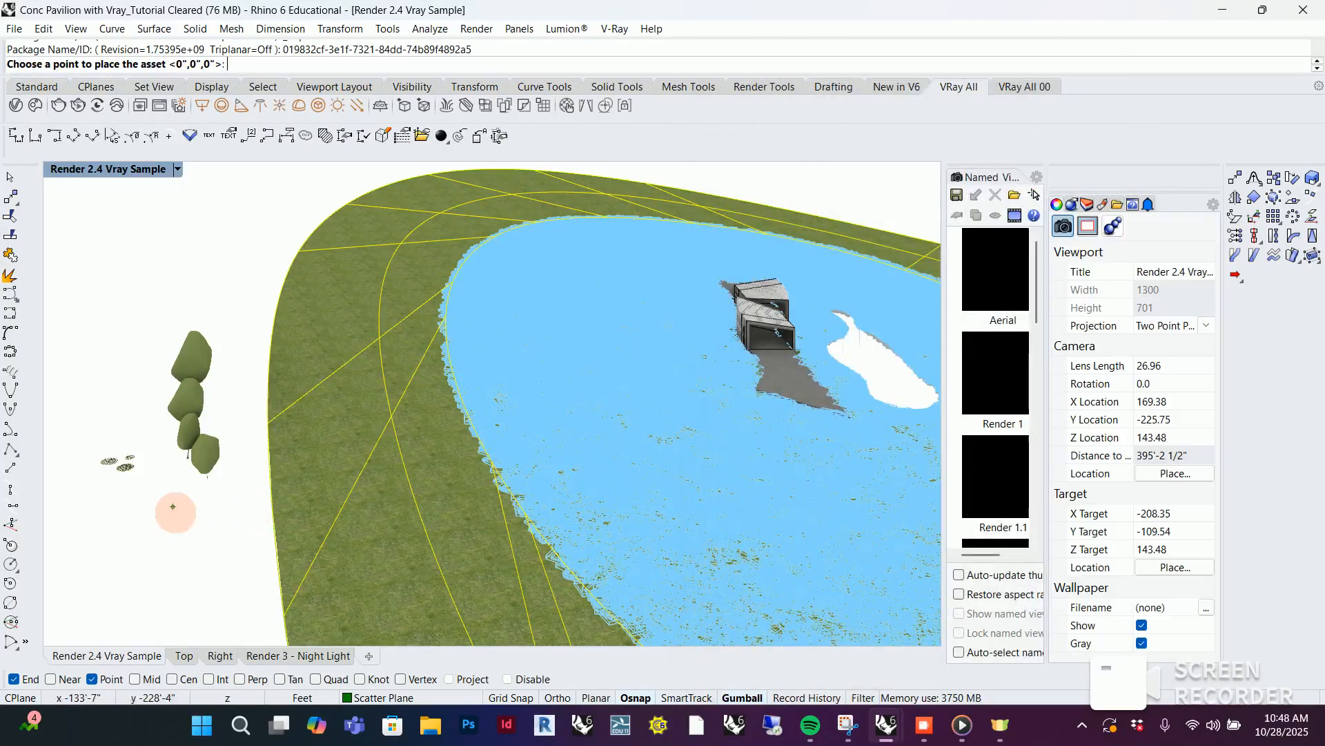
pyautogui.click(184, 518)
# Minimize the Chaos Cosmos Browser and show the settings of Scatter#3 in the V-Ray Asset Editor, with the terrain deselected
pyautogui.moveTo(227, 542); pyautogui.dragTo(522, 489, button='right')
pyautogui.moveTo(541, 414); pyautogui.dragTo(239, 447, button='right')
pyautogui.scroll(-2, 239, 447)
pyautogui.scroll(2, 439, 429)
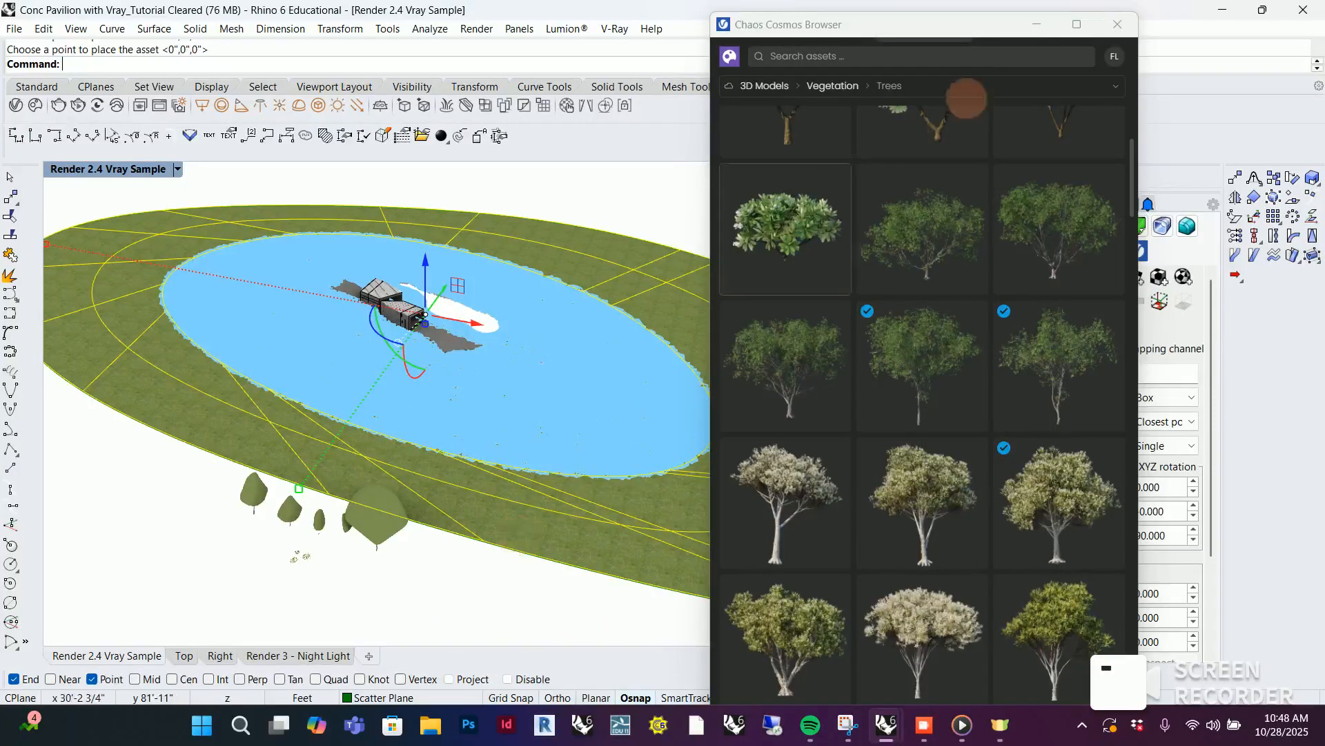
pyautogui.click(1036, 25)
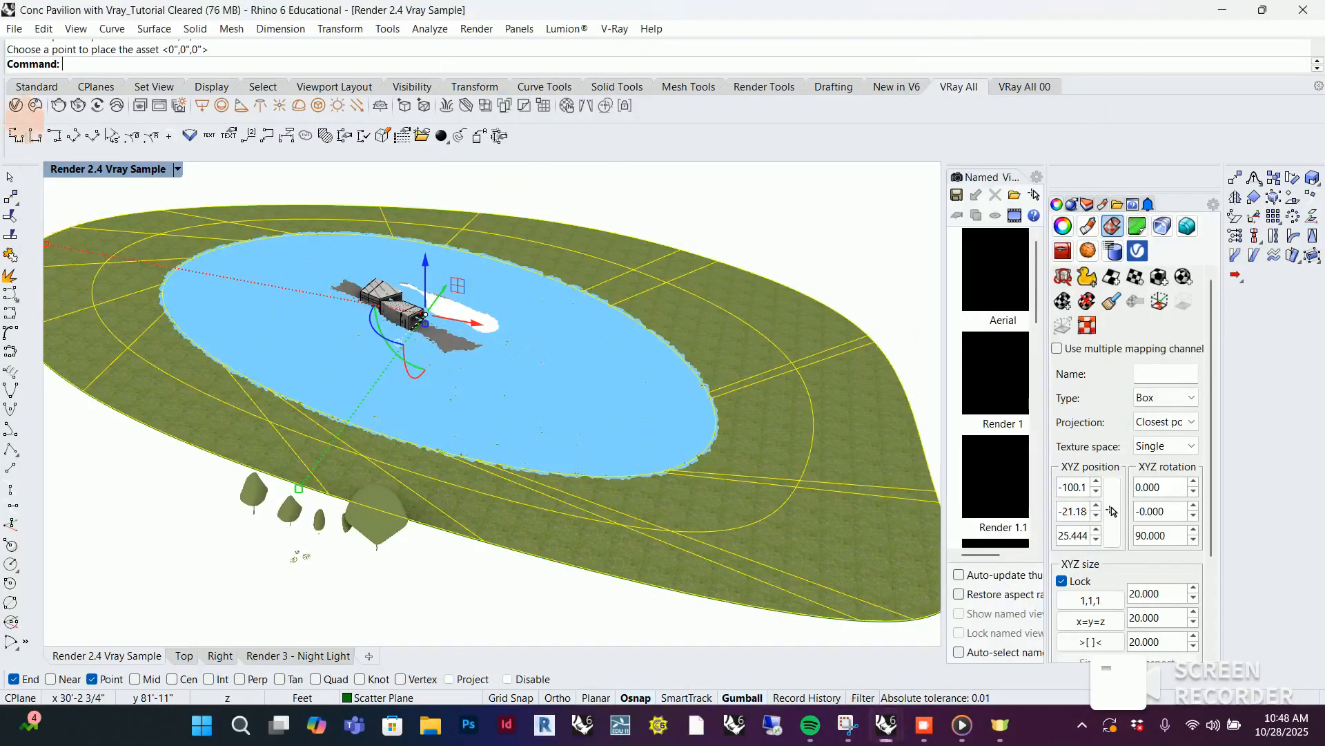
pyautogui.click(16, 105)
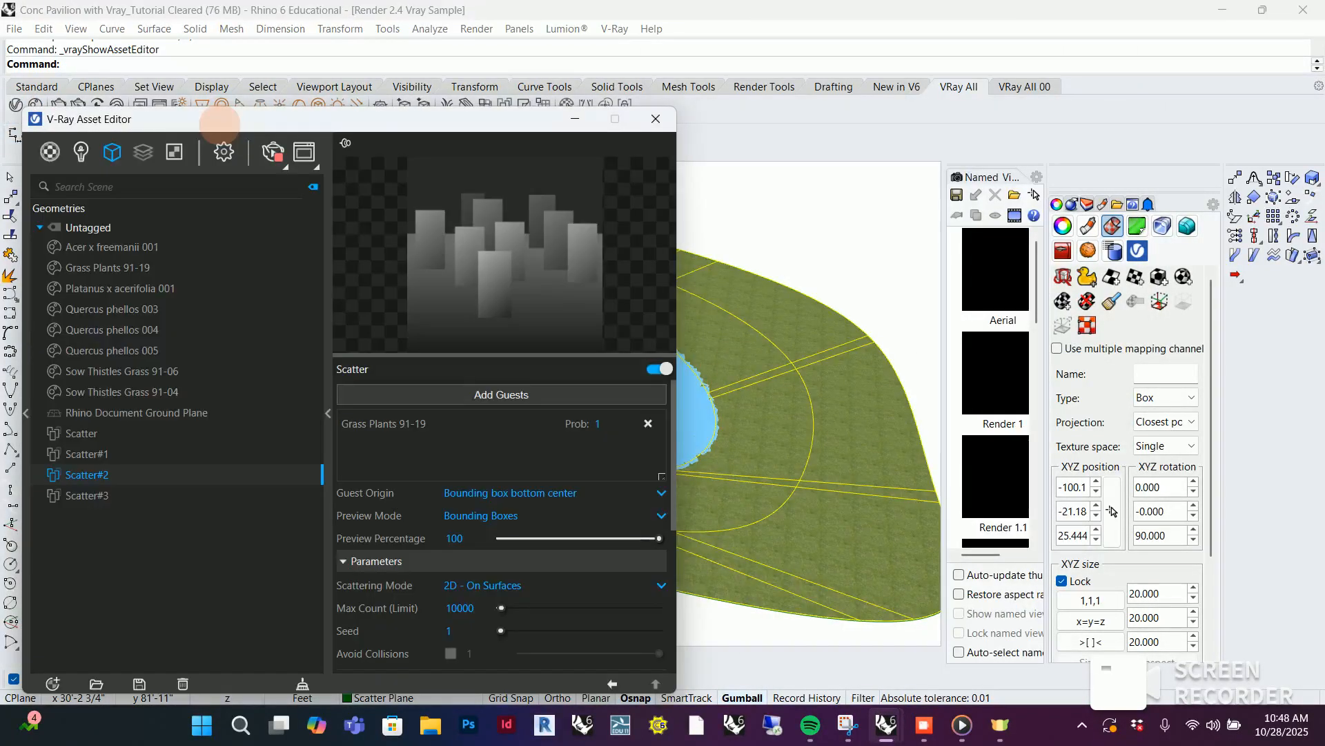
pyautogui.moveTo(220, 124); pyautogui.dragTo(772, 75)
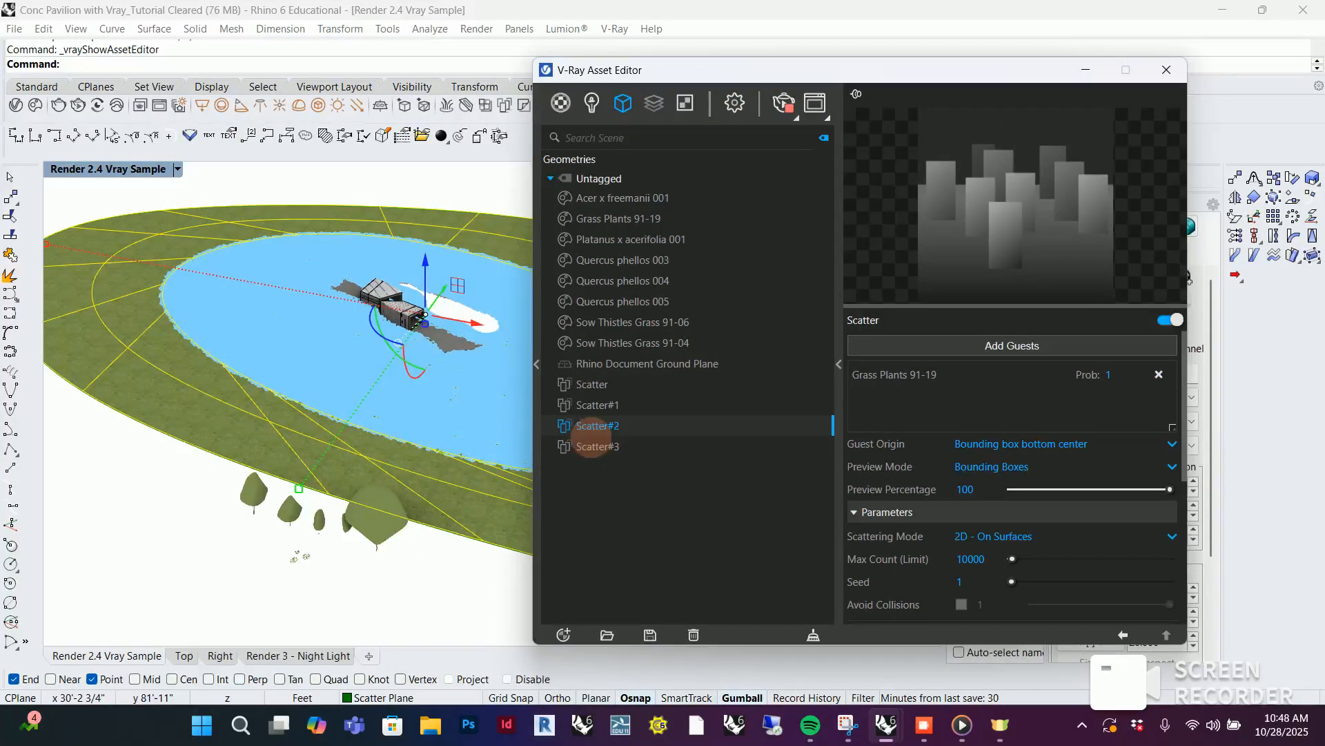
pyautogui.click(599, 446)
pyautogui.click(379, 601)
pyautogui.scroll(3, 305, 538)
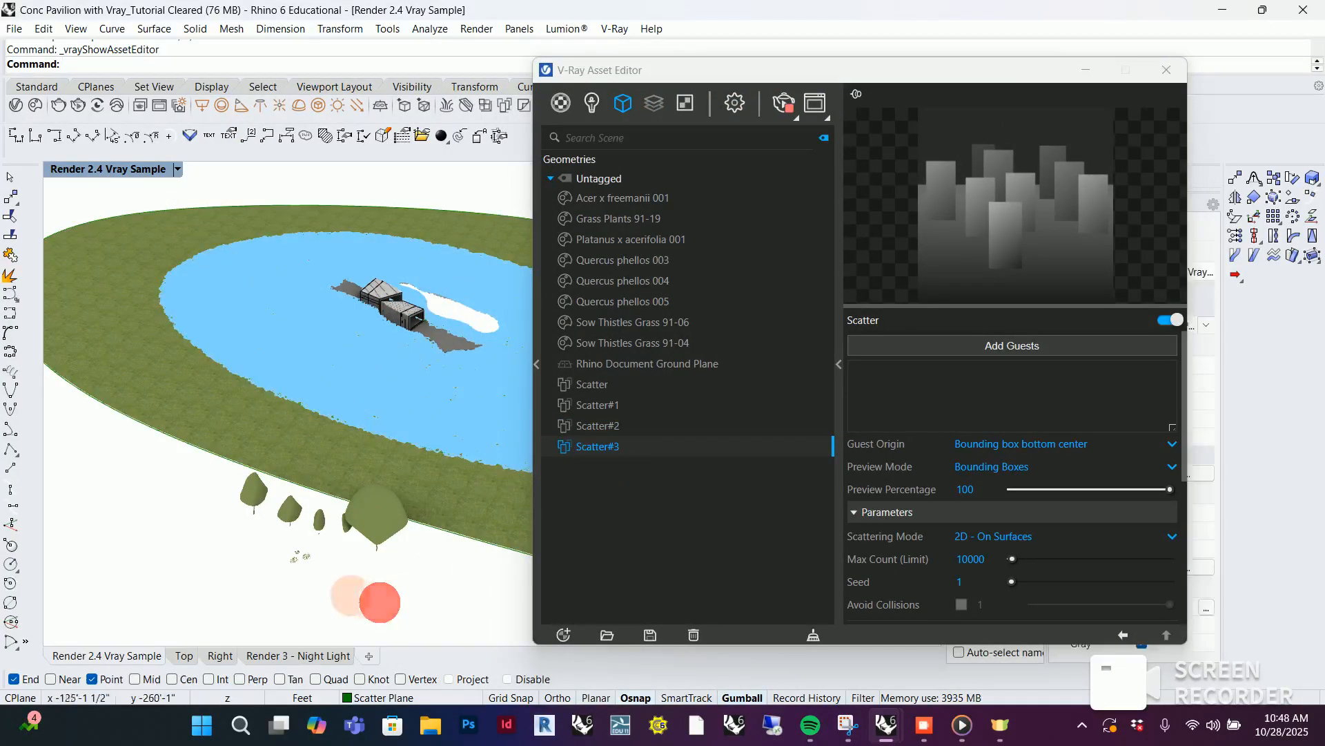
pyautogui.scroll(2, 354, 550)
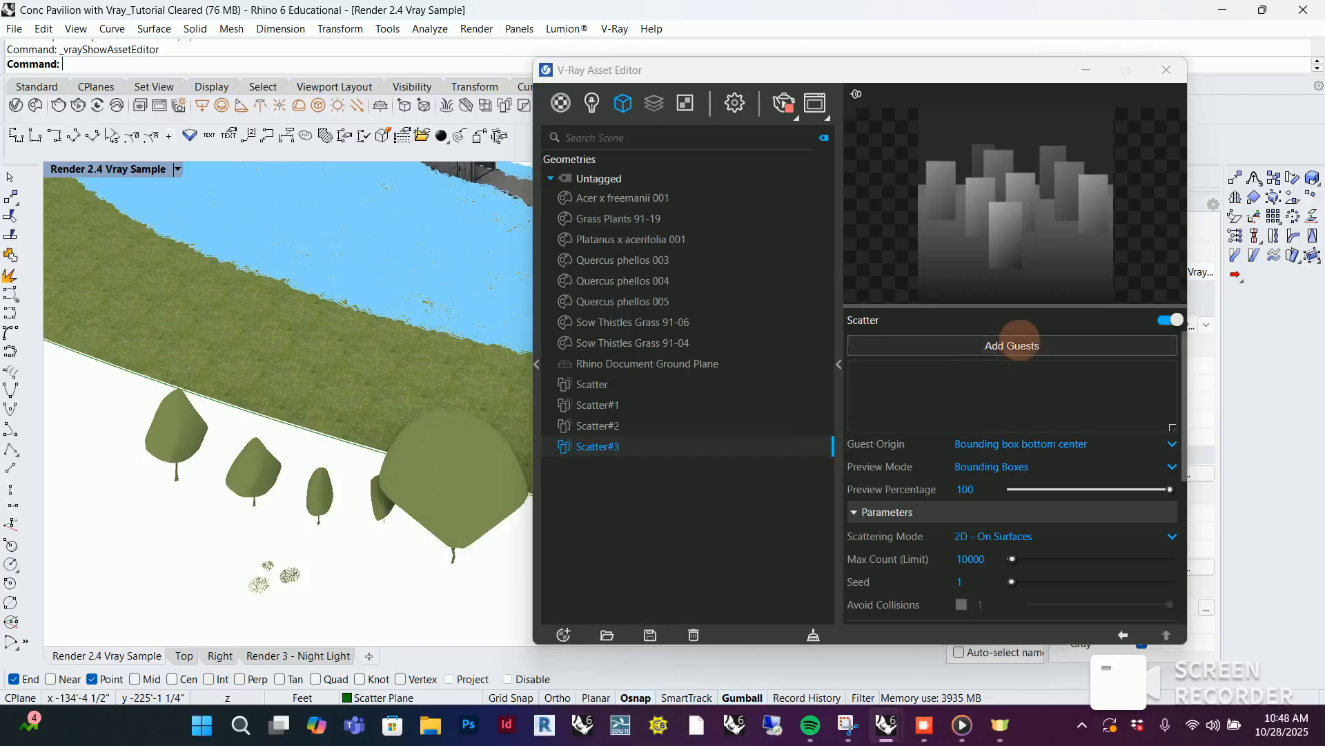
# Add the five placed trees and the three grass and flower clumps as guests of Scatter#3
pyautogui.click(1012, 345)
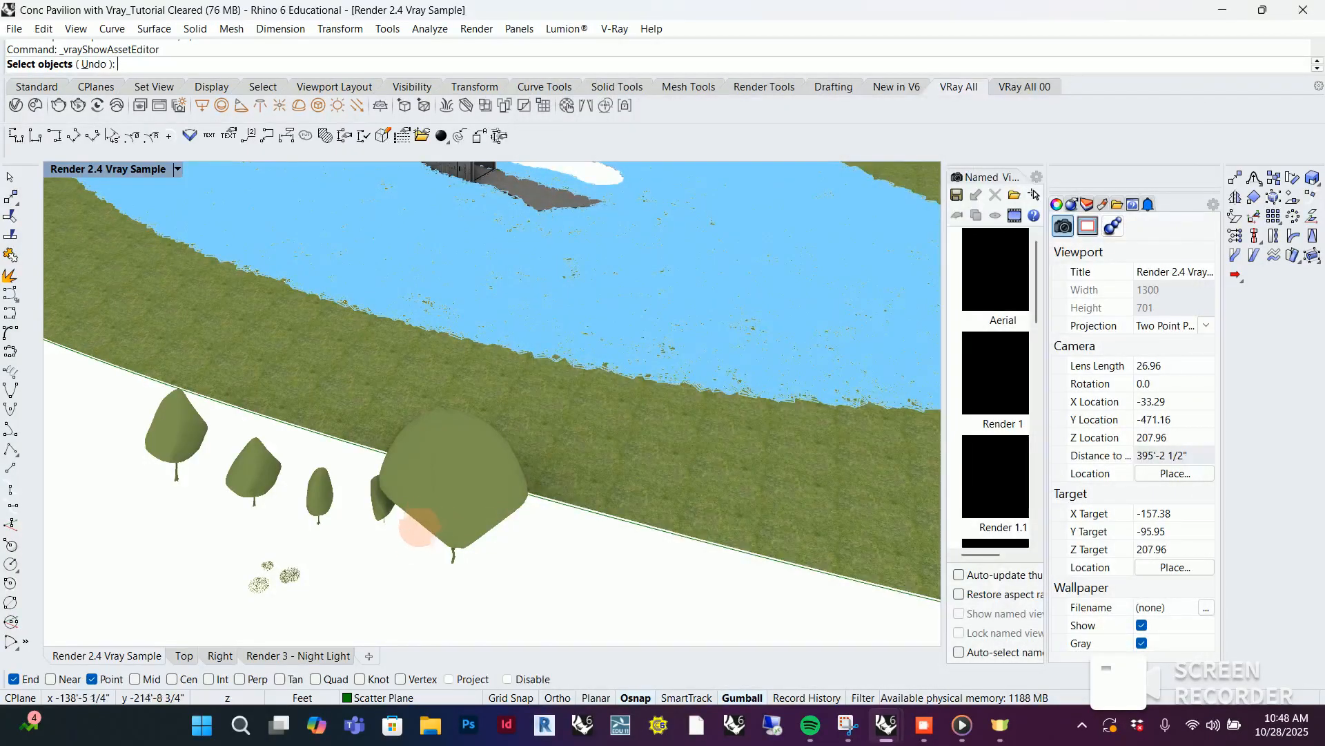
pyautogui.click(464, 473)
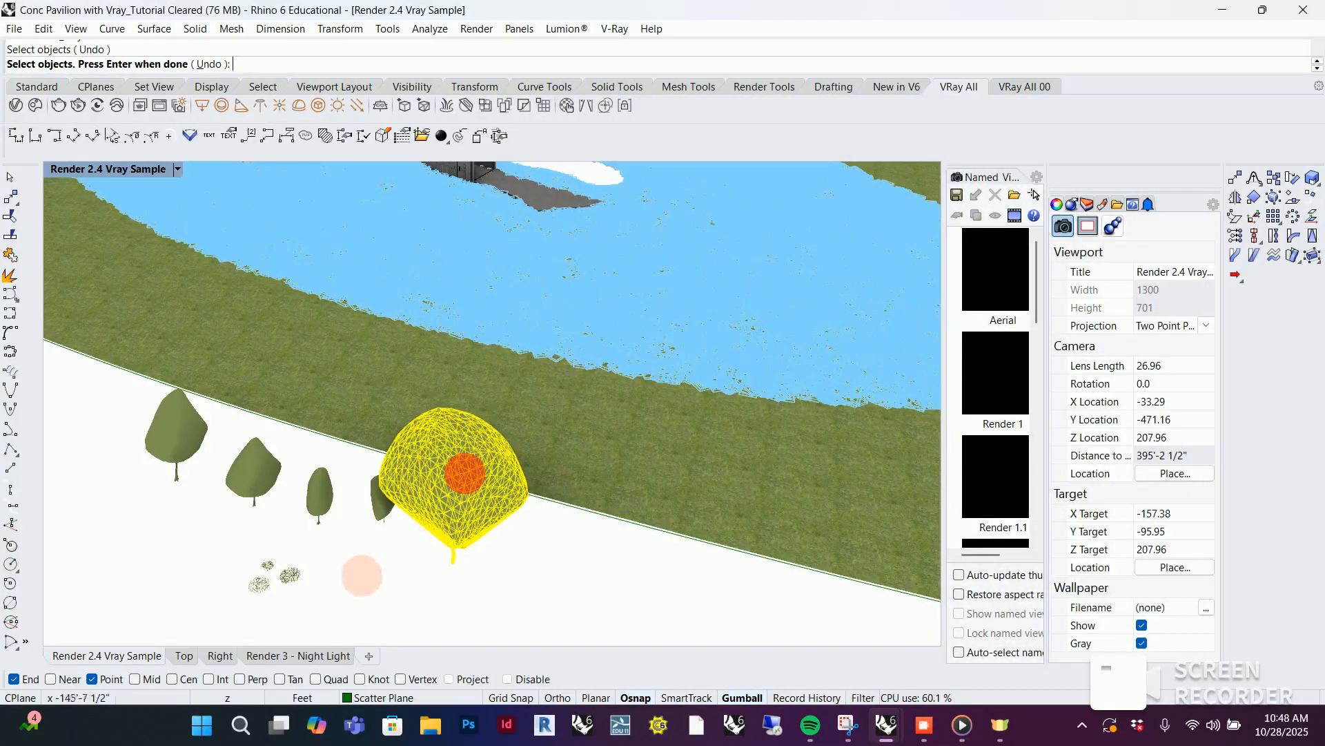
pyautogui.click(378, 495)
pyautogui.click(320, 492)
pyautogui.click(249, 468)
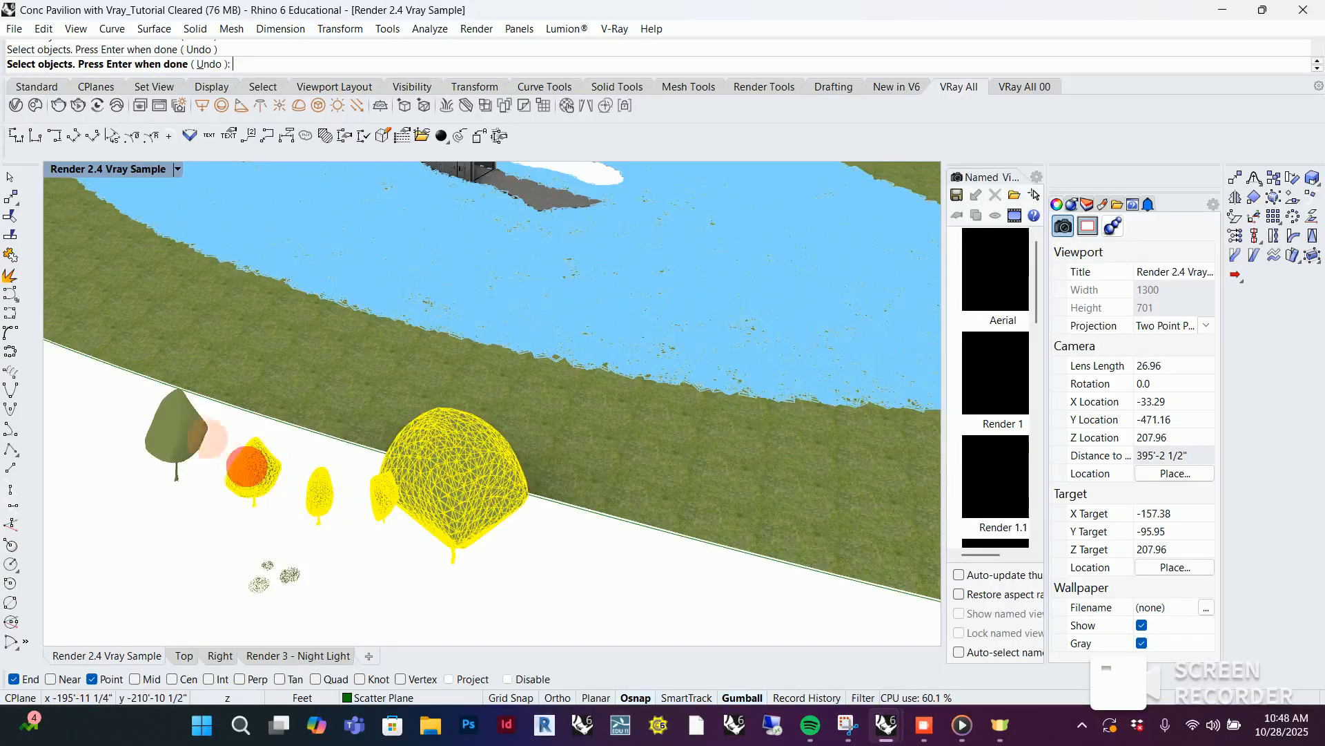
pyautogui.click(200, 435)
pyautogui.moveTo(219, 537); pyautogui.dragTo(337, 632)
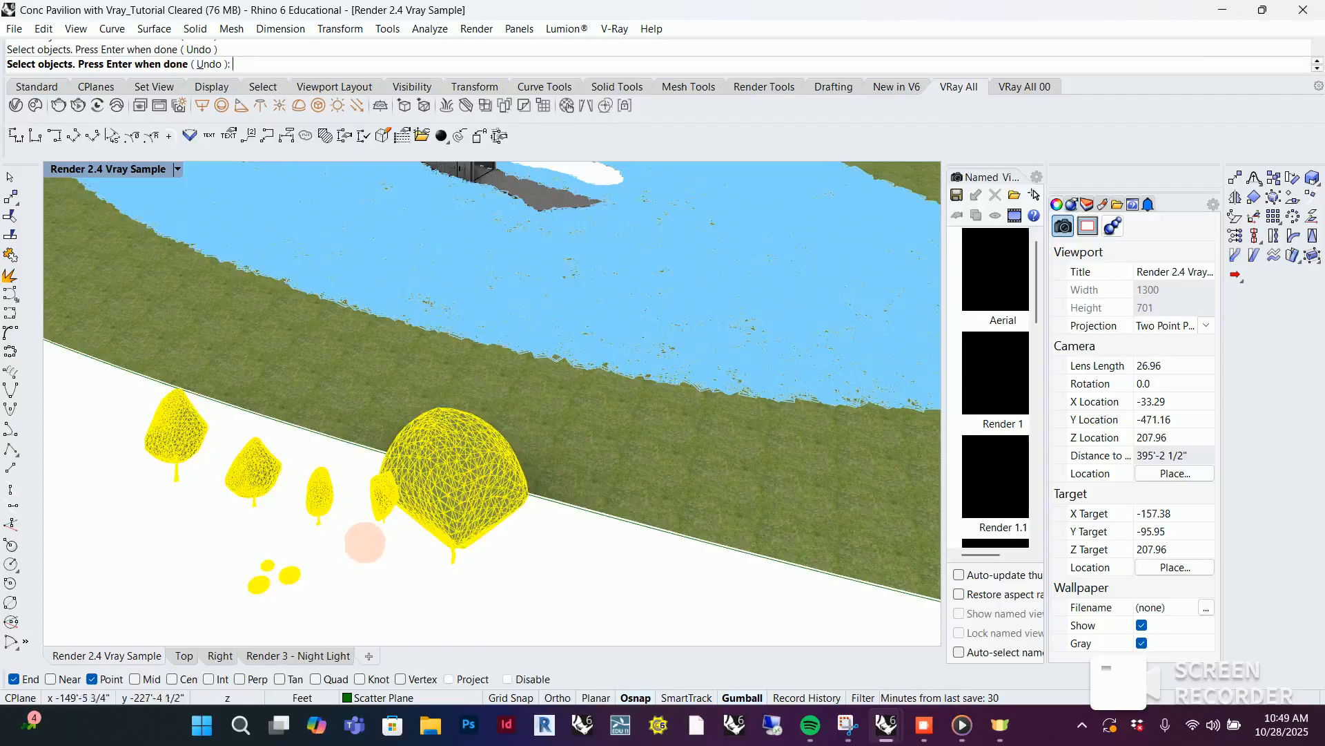
pyautogui.press('Return')
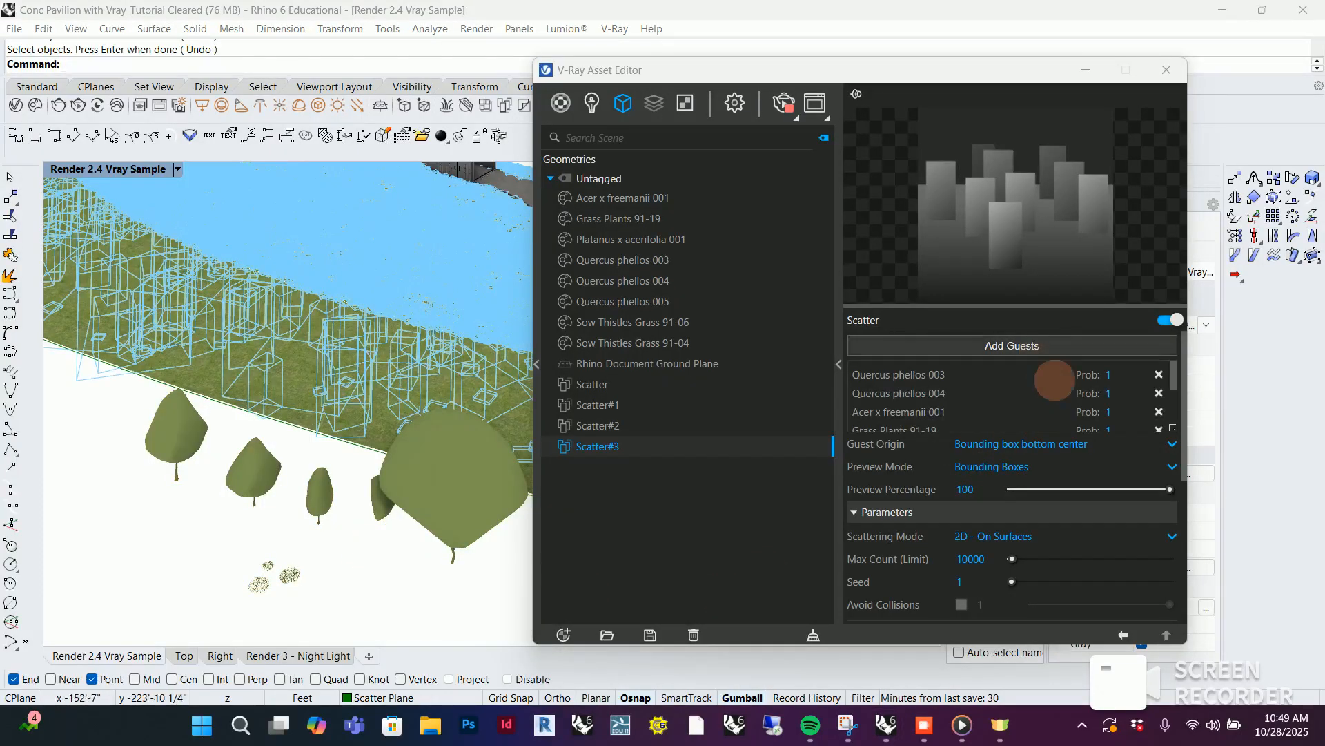
# Check the guest list and the scattered tree boxes around the terrain, and restore the Render 2.4 Vray Sample named view
pyautogui.scroll(-3, 1054, 379)
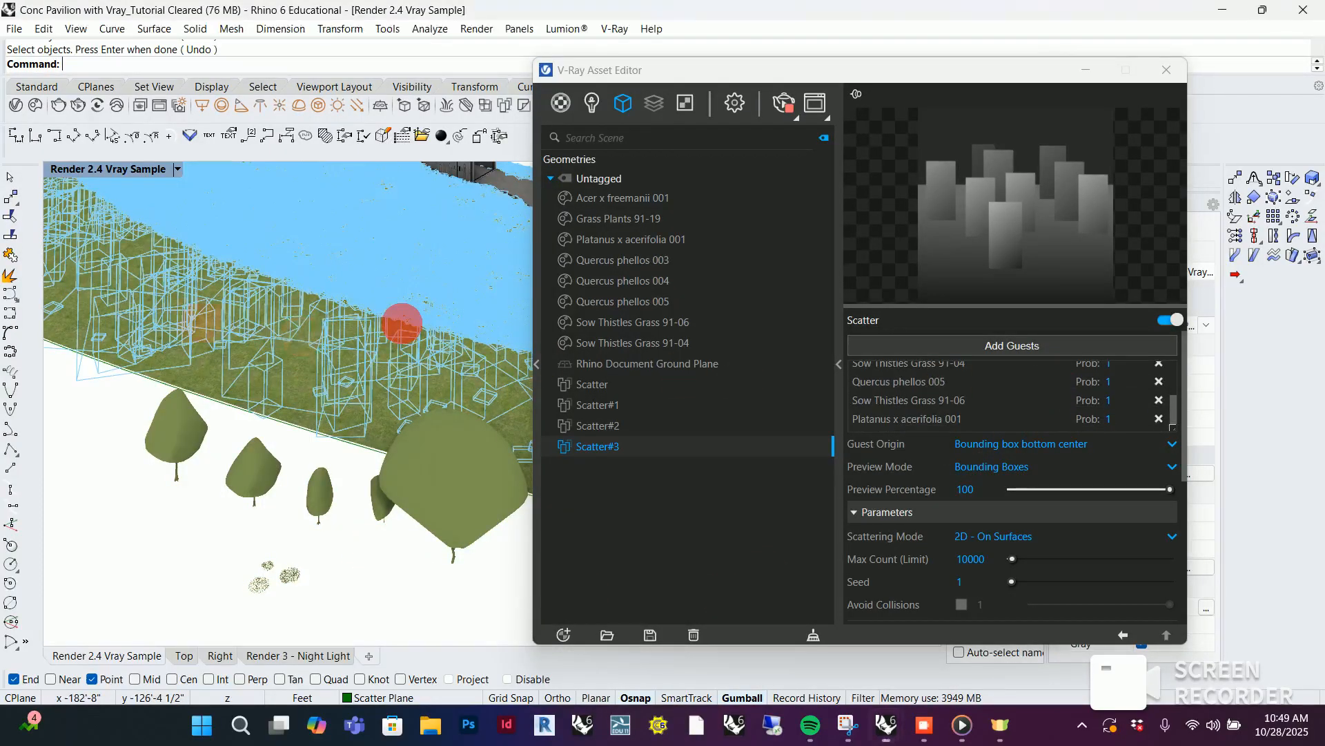
pyautogui.moveTo(394, 320); pyautogui.dragTo(166, 340, button='right')
pyautogui.scroll(-8, 166, 340)
pyautogui.moveTo(260, 390); pyautogui.dragTo(311, 362, button='right')
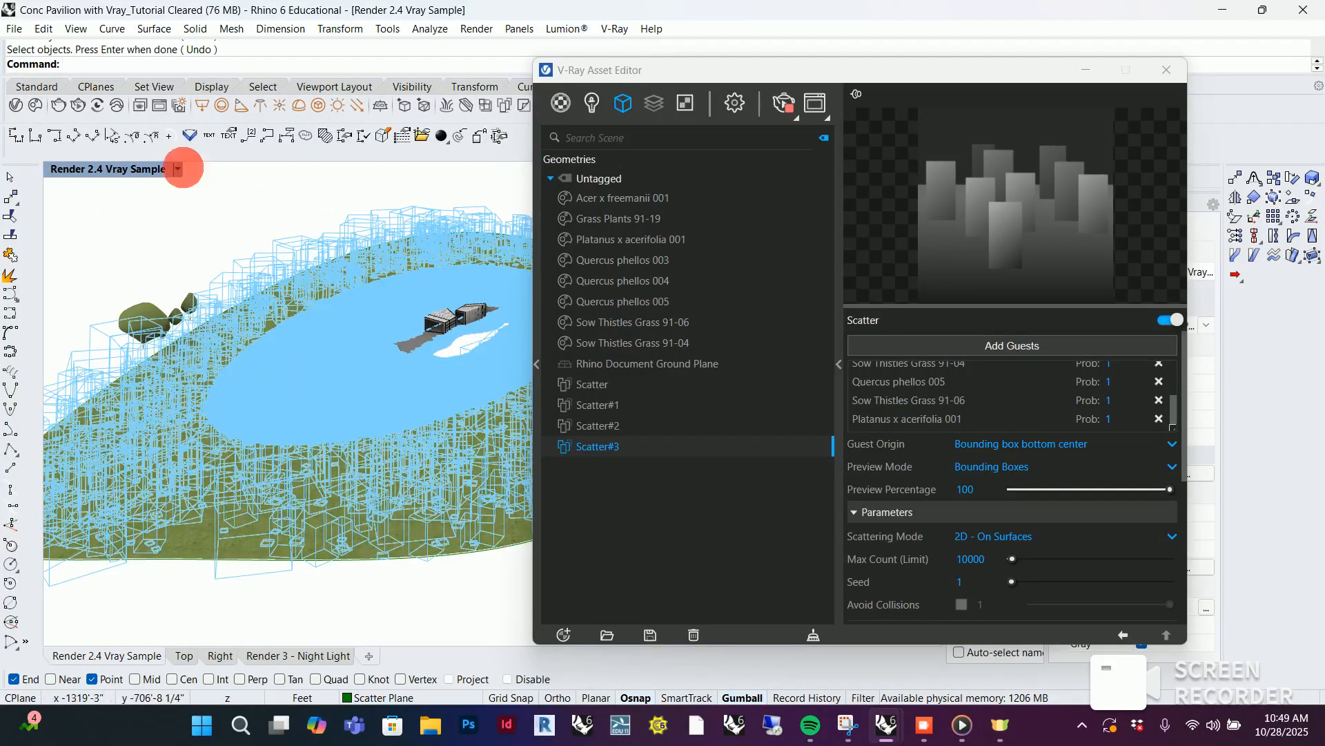
pyautogui.click(178, 168)
pyautogui.moveTo(276, 447)
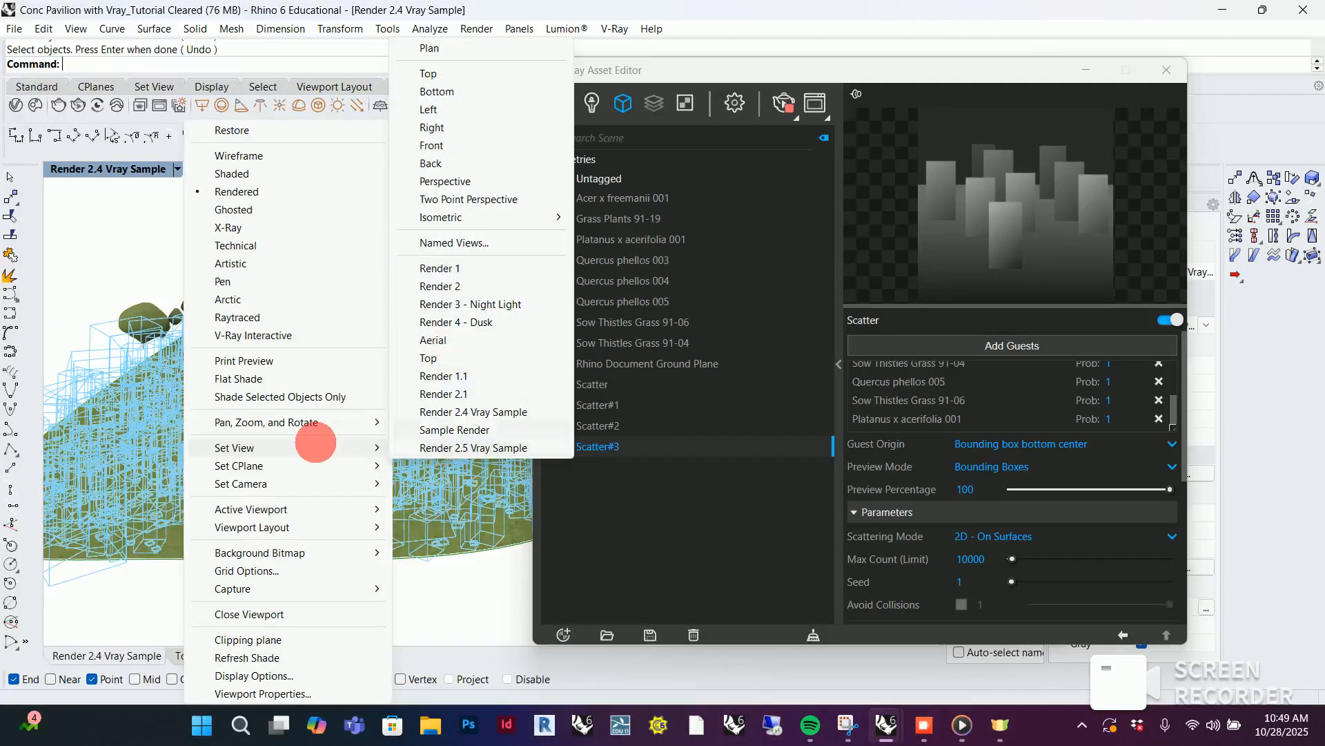
pyautogui.click(483, 414)
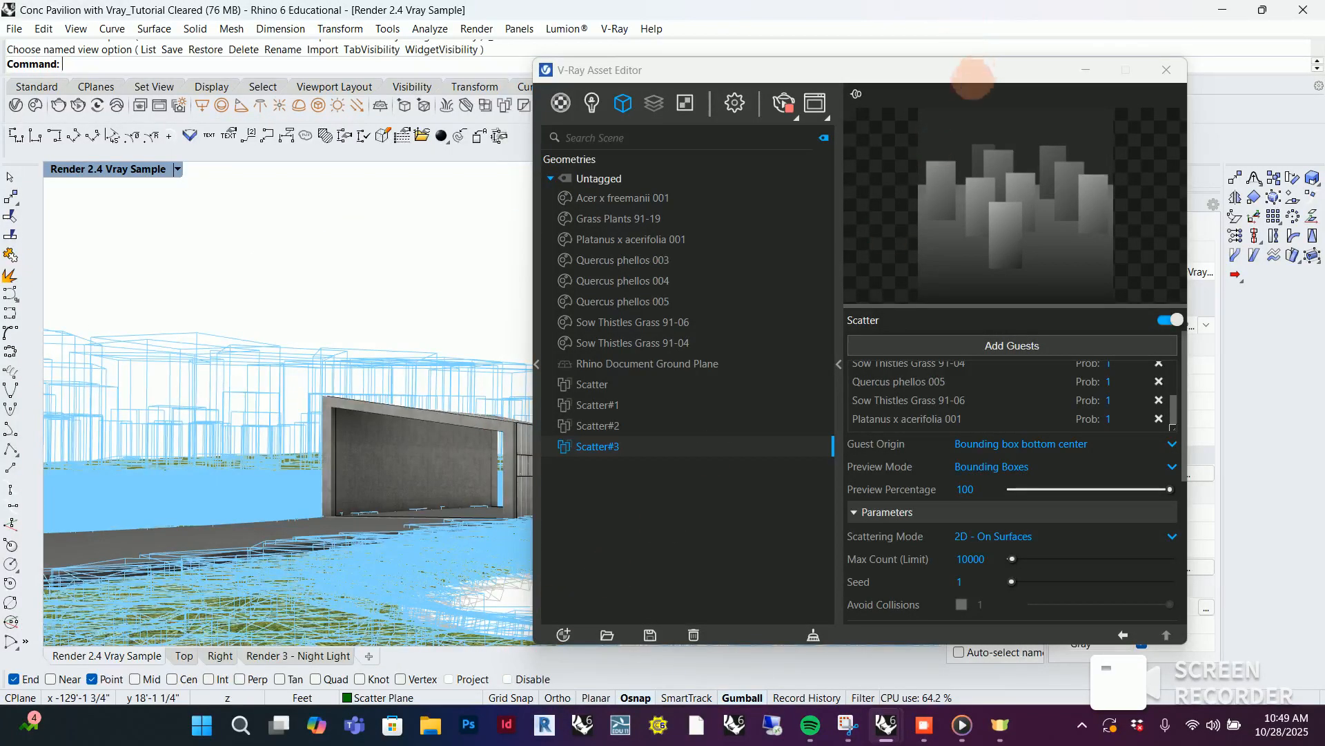
# Bring up the V-Ray Frame Buffer and arrange it so the render shows beside the Asset Editor
pyautogui.click(813, 102)
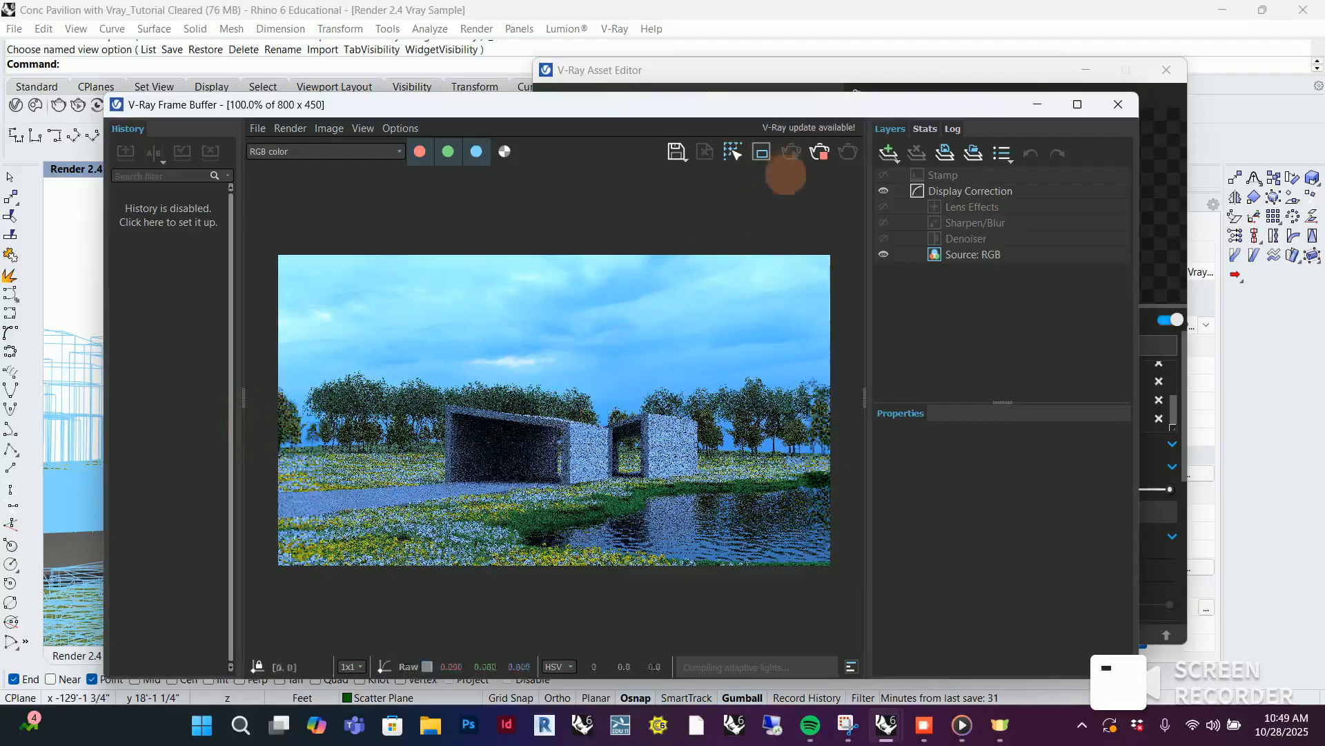
pyautogui.moveTo(821, 105); pyautogui.dragTo(609, 87)
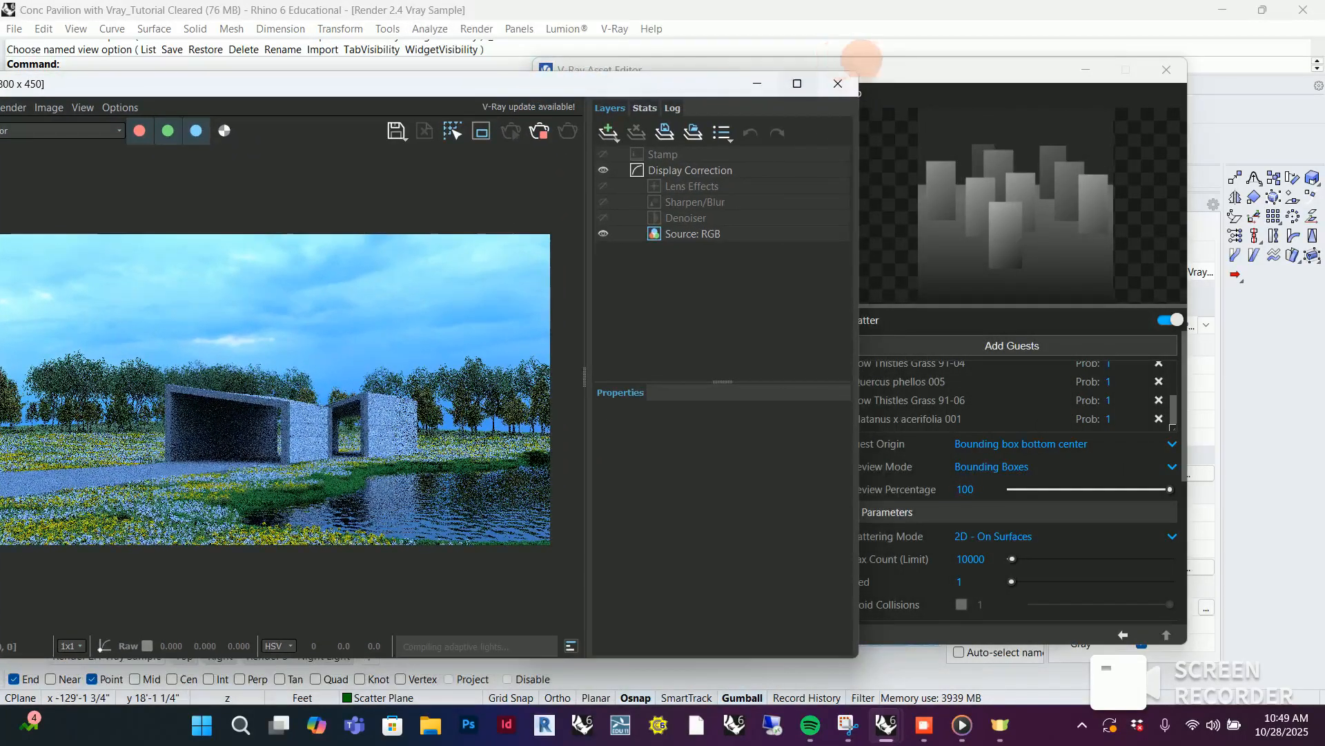
pyautogui.click(883, 71)
# Raise the Max Count limit of Scatter#3 to 2000000 and set its surface Instances Count to 5000
pyautogui.scroll(-3, 1077, 490)
pyautogui.scroll(3, 1070, 486)
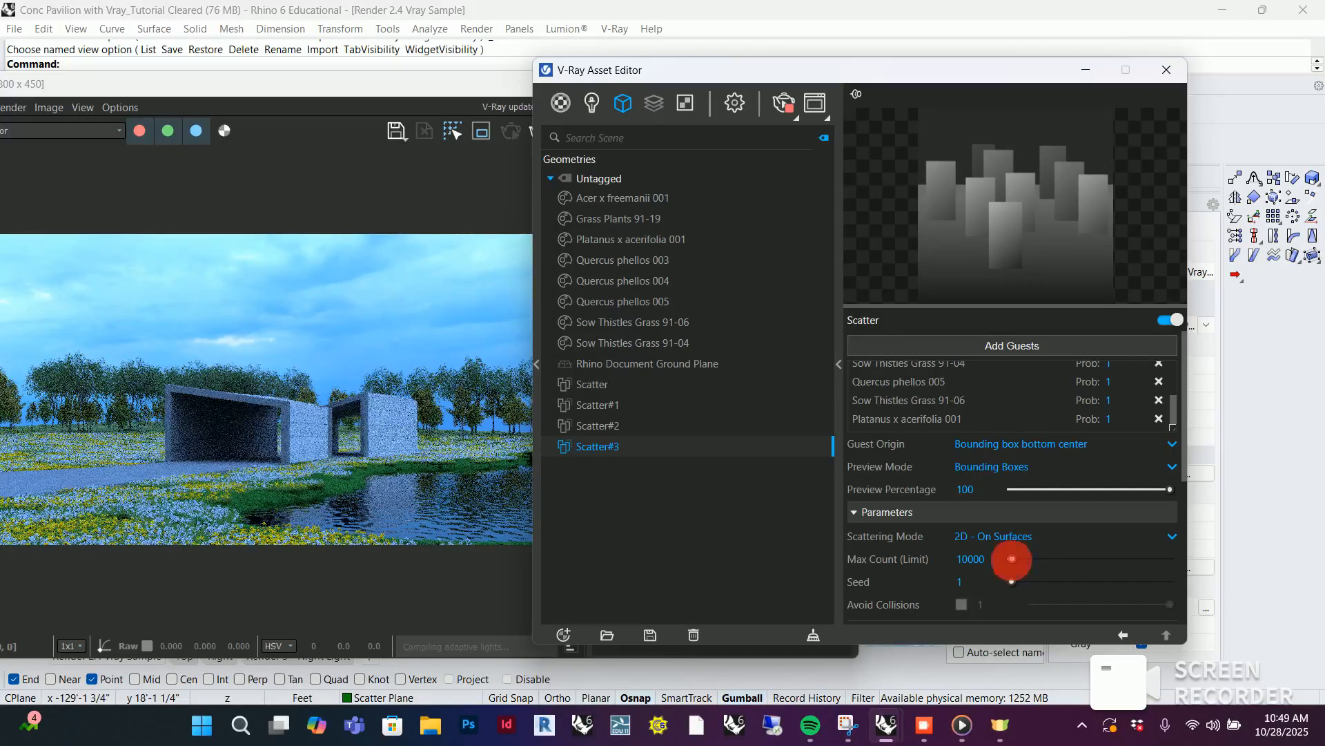
pyautogui.scroll(-4, 1105, 546)
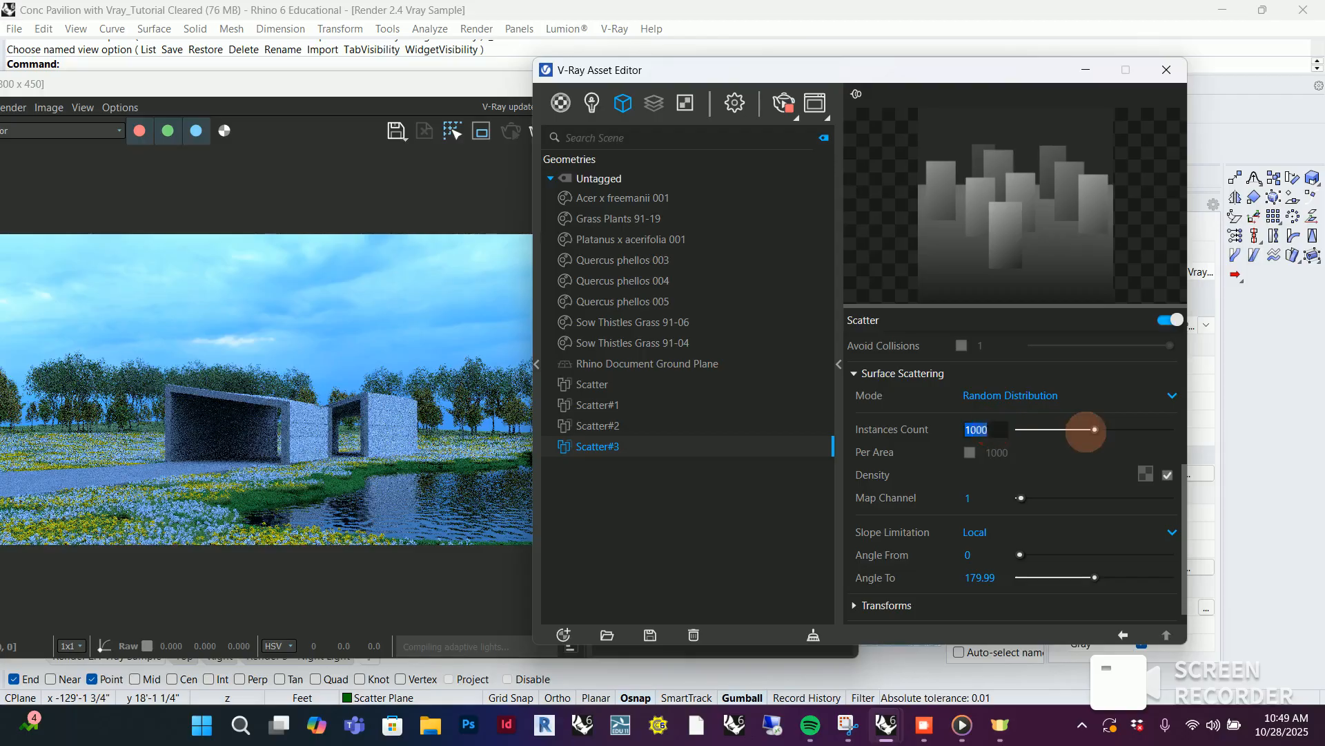
pyautogui.press('Return')
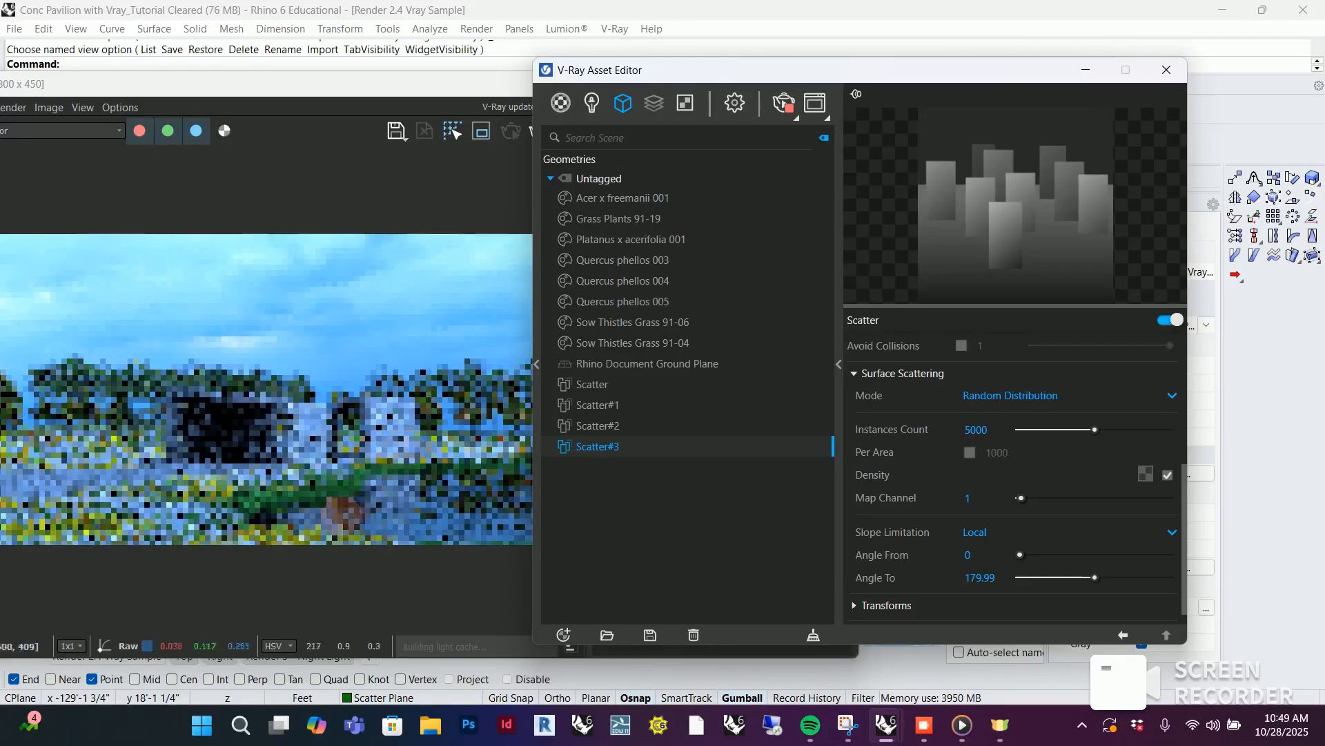
# Move the Asset Editor clear of the render and set the probability of the Platanus x acerifolia 001 guest to 0.3
pyautogui.scroll(-2, 381, 507)
pyautogui.scroll(2, 274, 391)
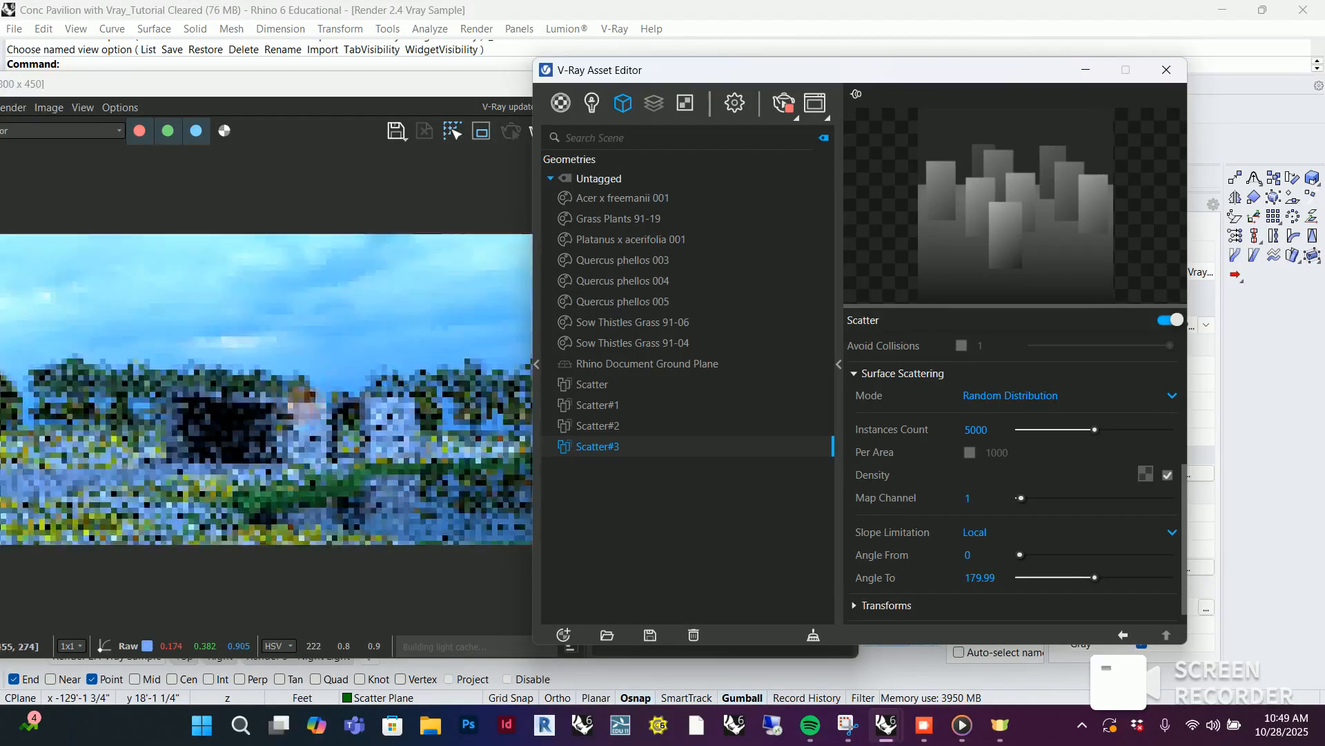
pyautogui.moveTo(663, 69); pyautogui.dragTo(756, 110)
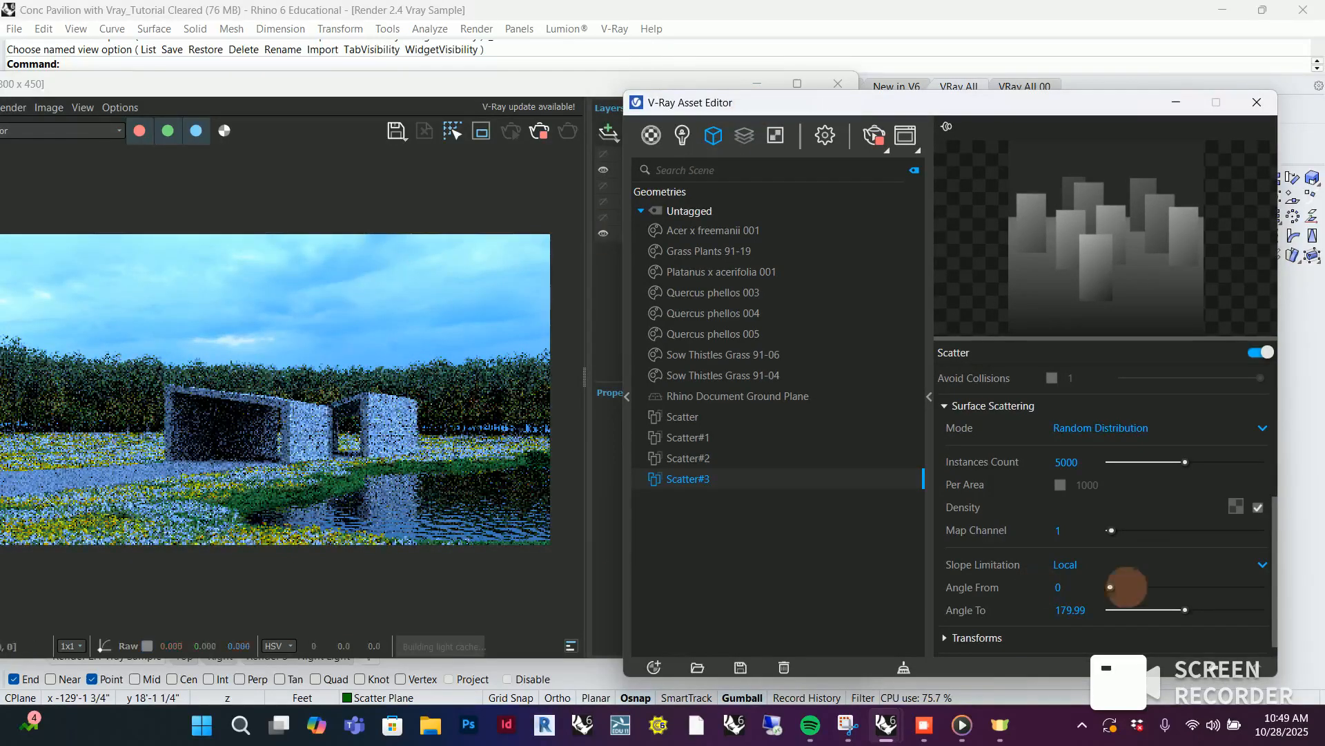
pyautogui.scroll(5, 1142, 555)
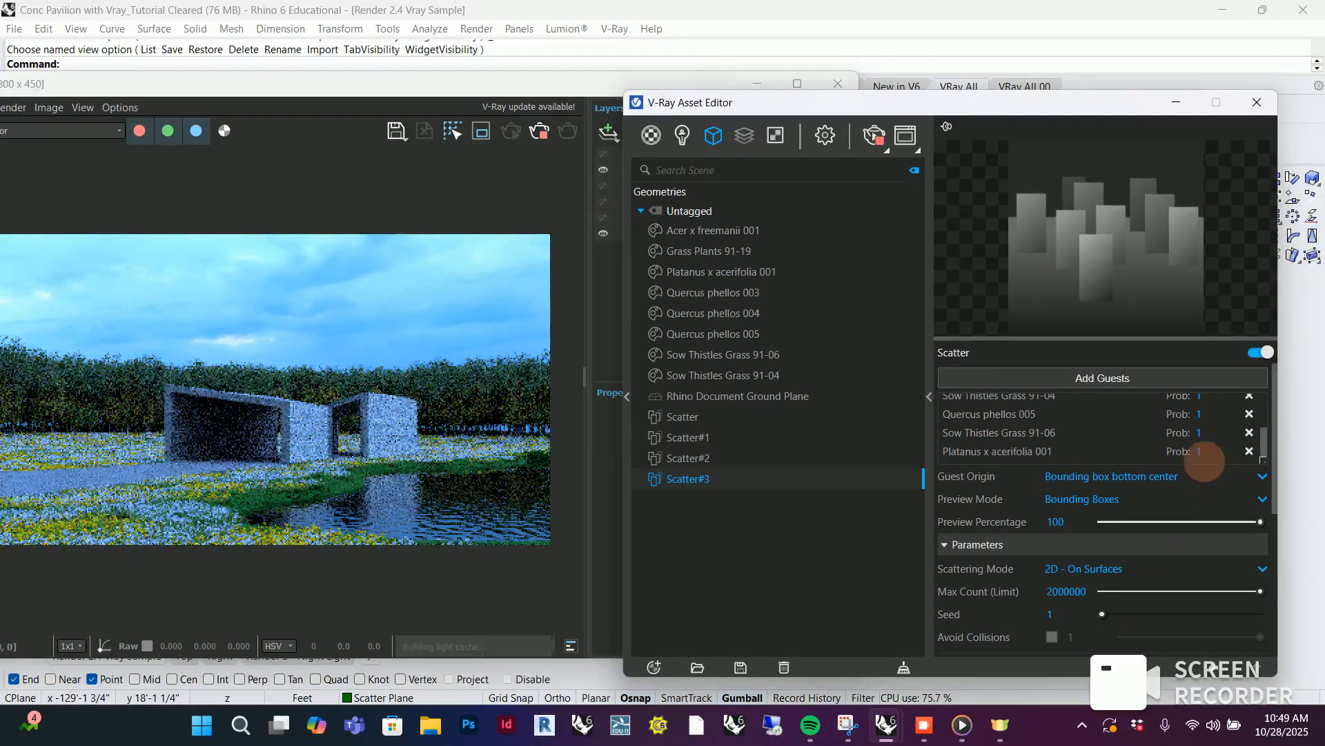
pyautogui.click(1199, 451)
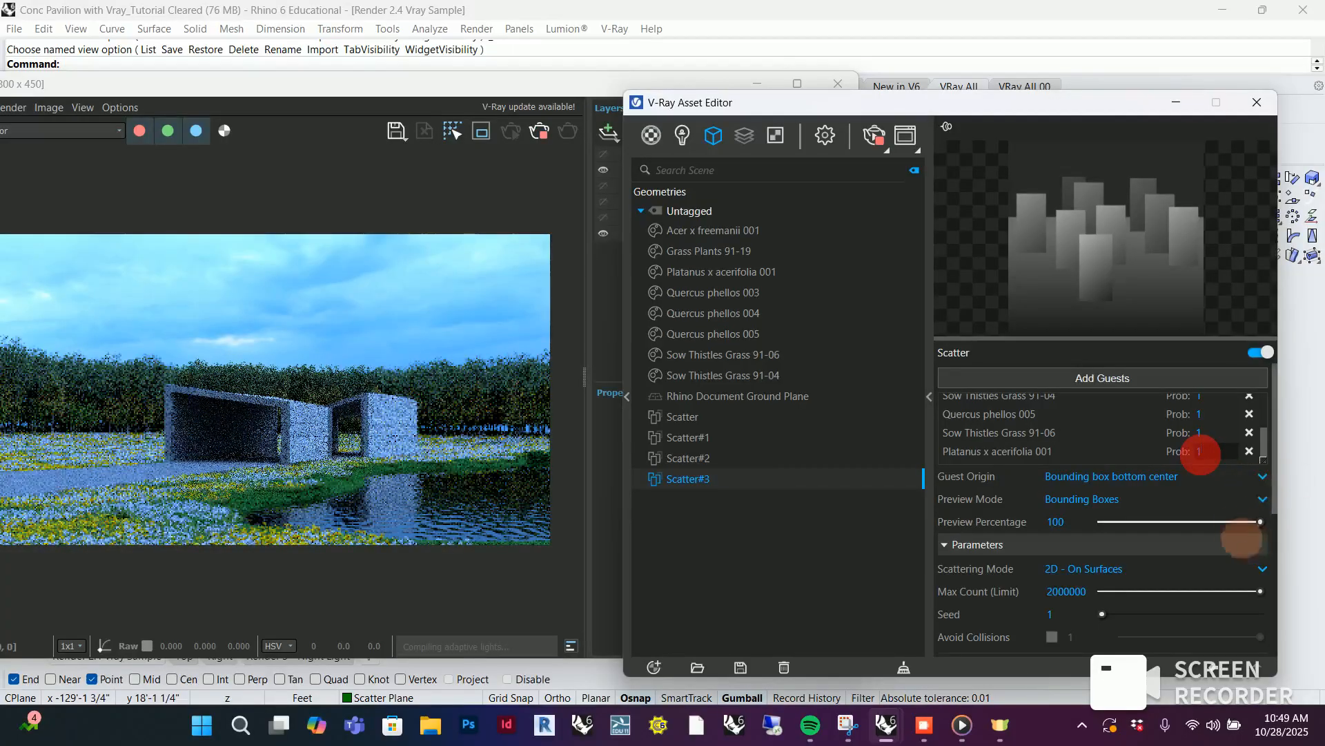
pyautogui.press('BackSpace')
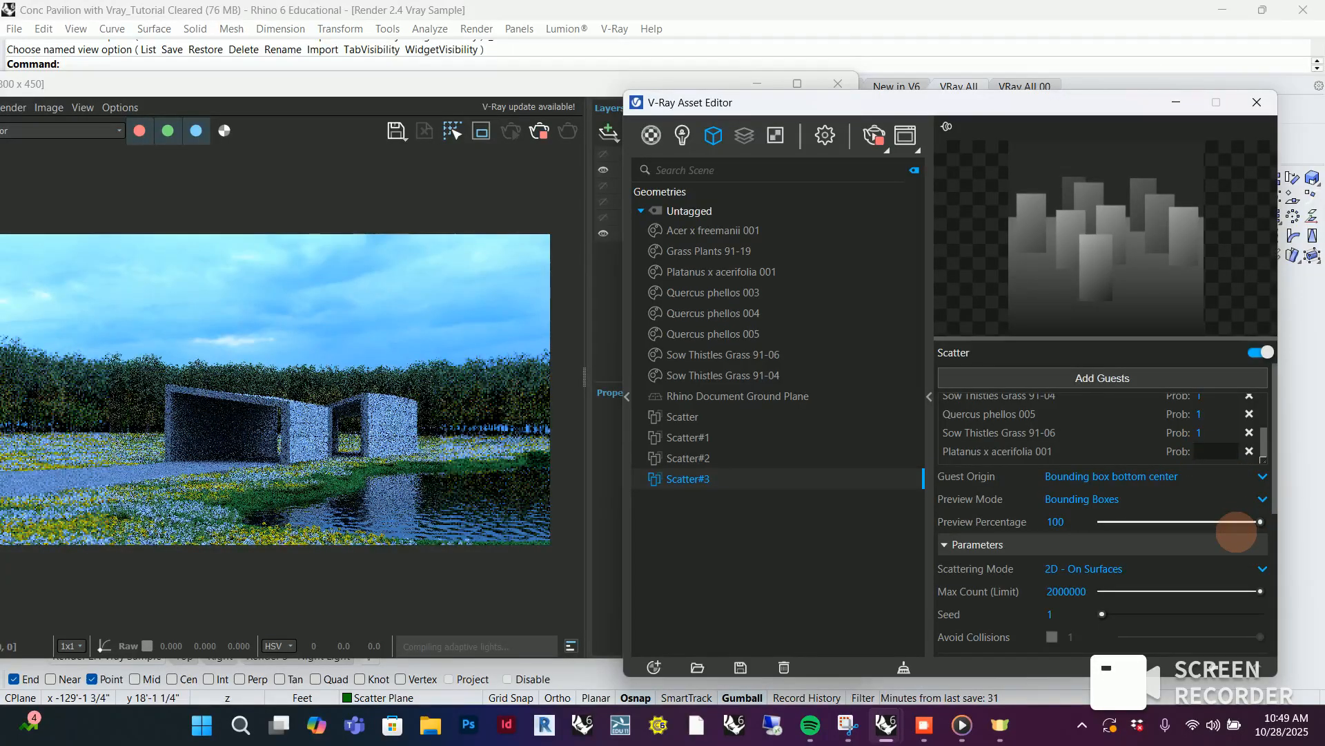
pyautogui.write('.3')
pyautogui.click(1235, 531)
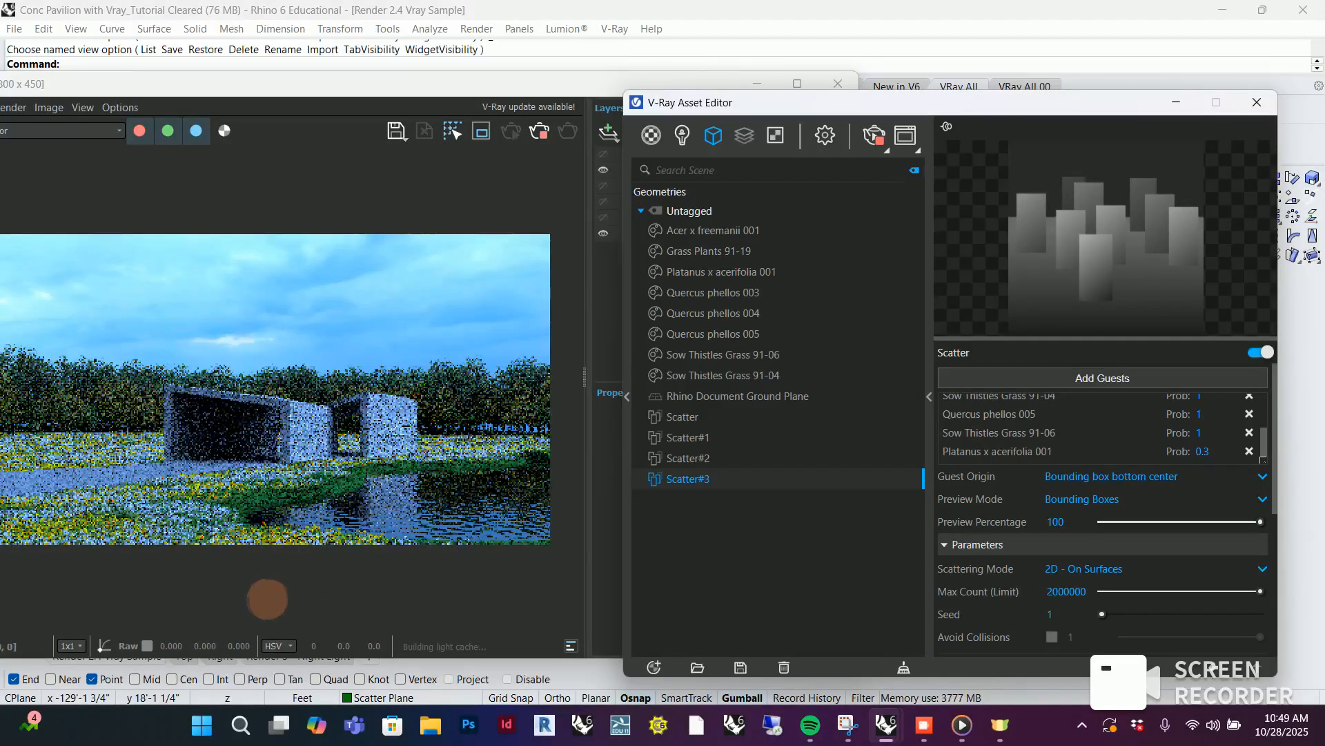
# Minimize the Asset Editor, maximize the V-Ray Frame Buffer and examine the pavilion render at 200% zoom
pyautogui.scroll(4, 1127, 449)
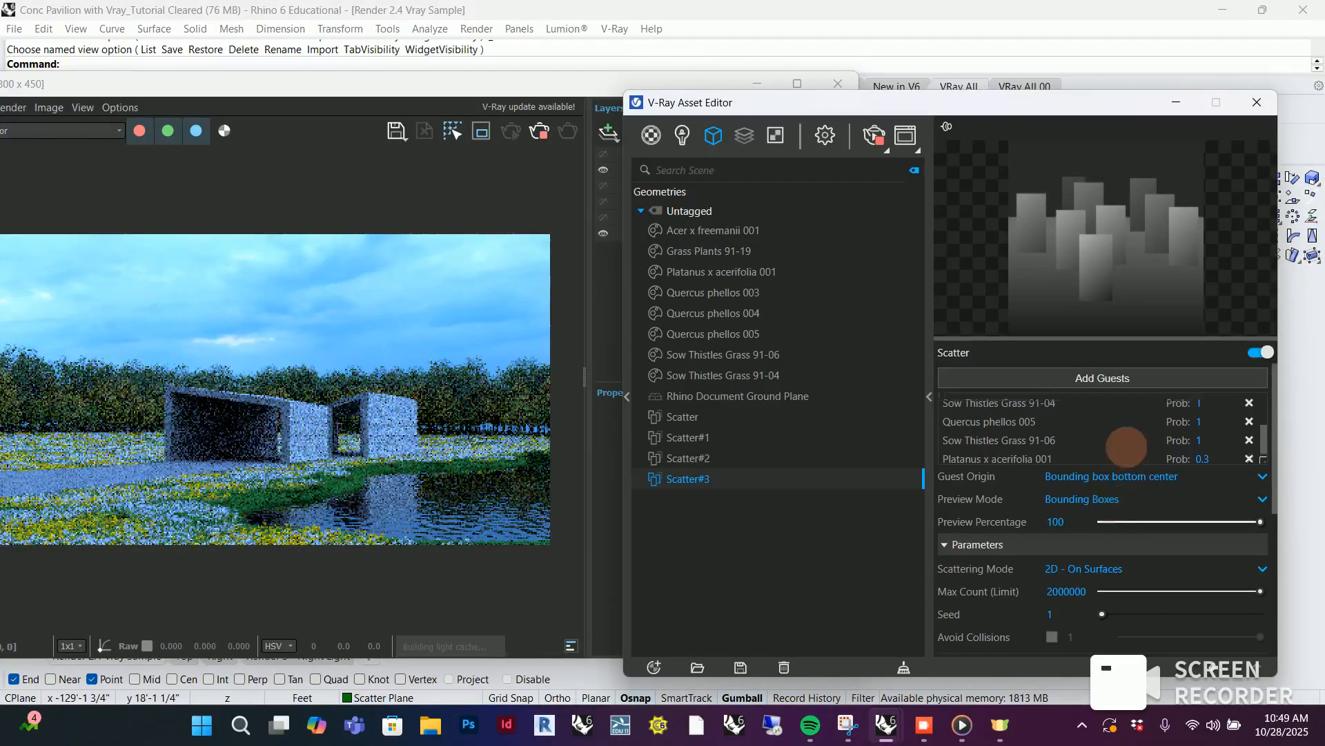
pyautogui.scroll(-4, 1127, 448)
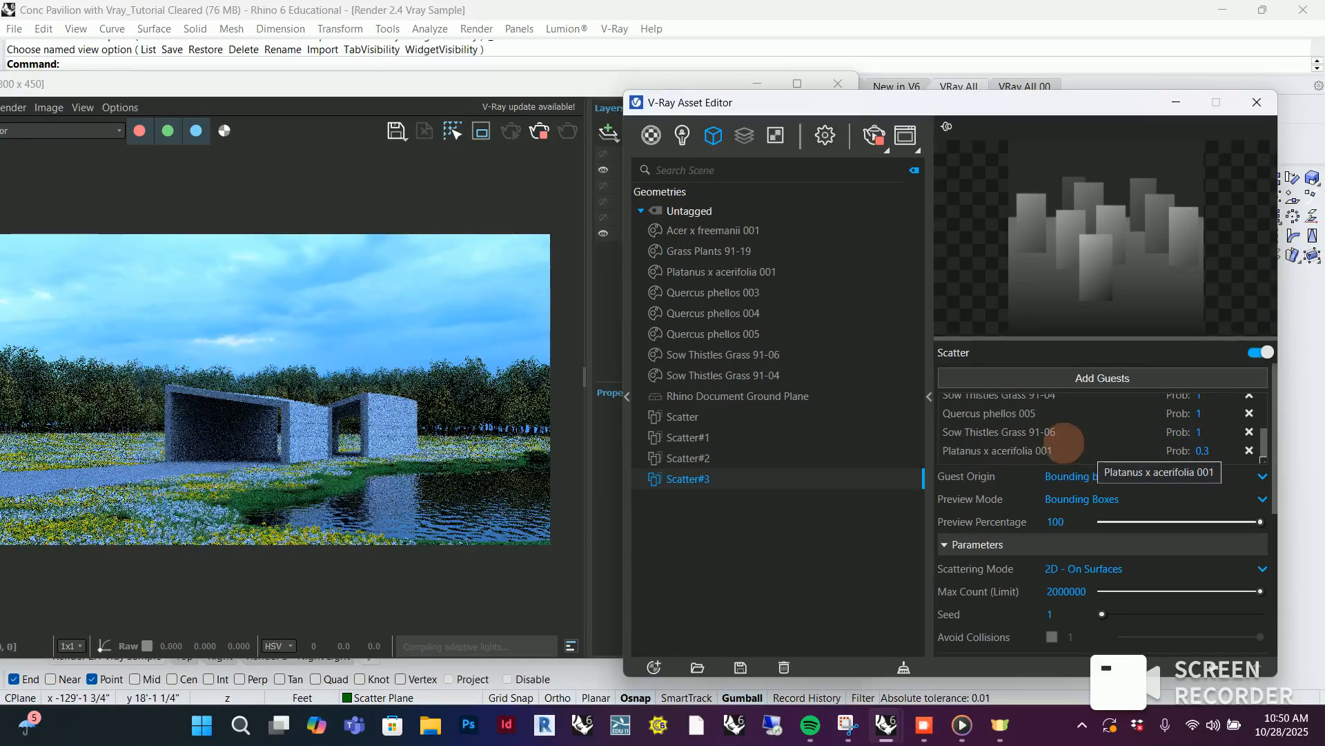
pyautogui.click(1176, 102)
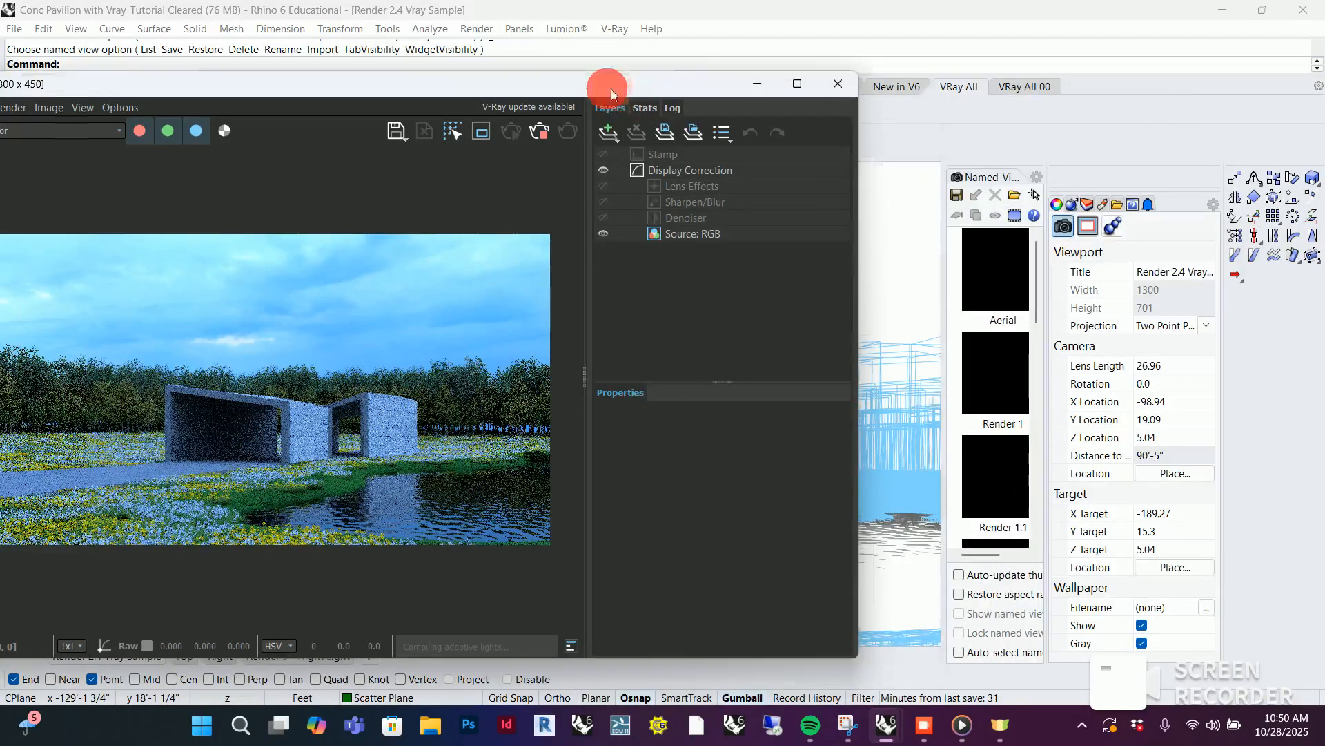
pyautogui.moveTo(606, 88); pyautogui.dragTo(846, 70)
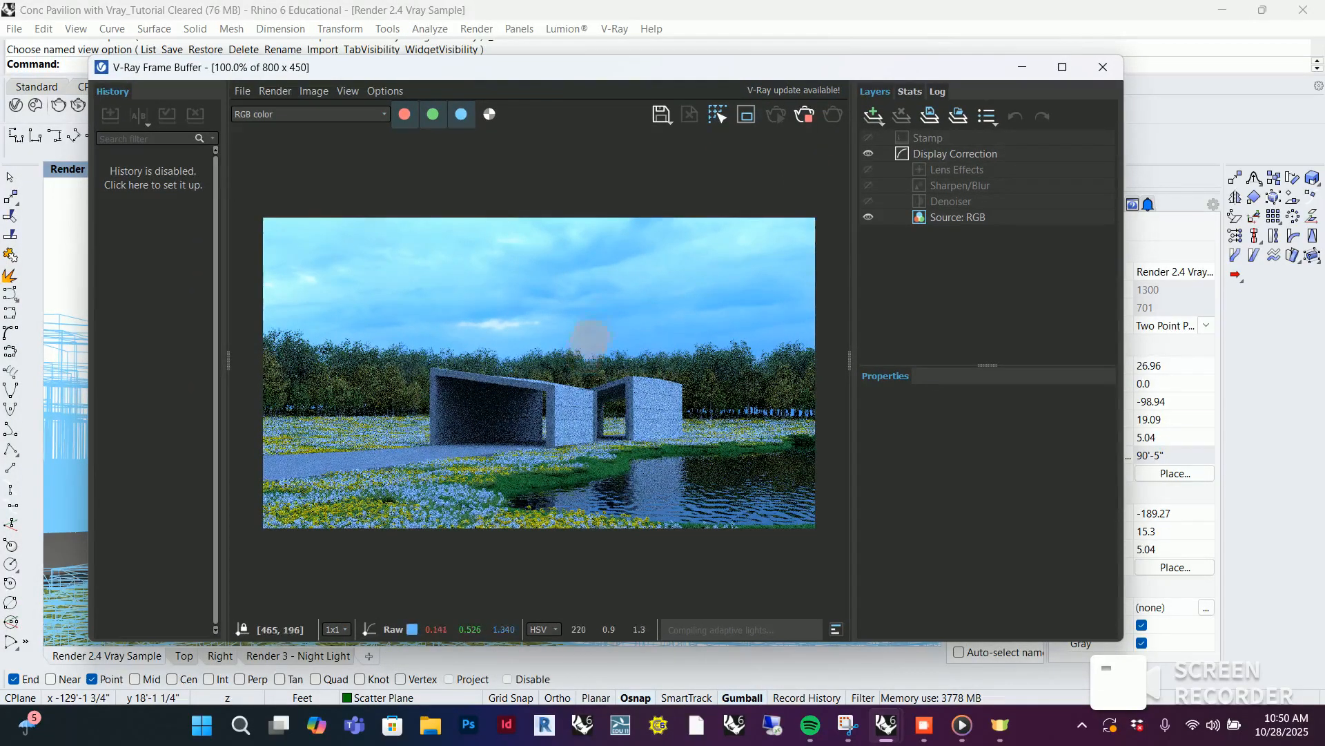
pyautogui.click(1063, 67)
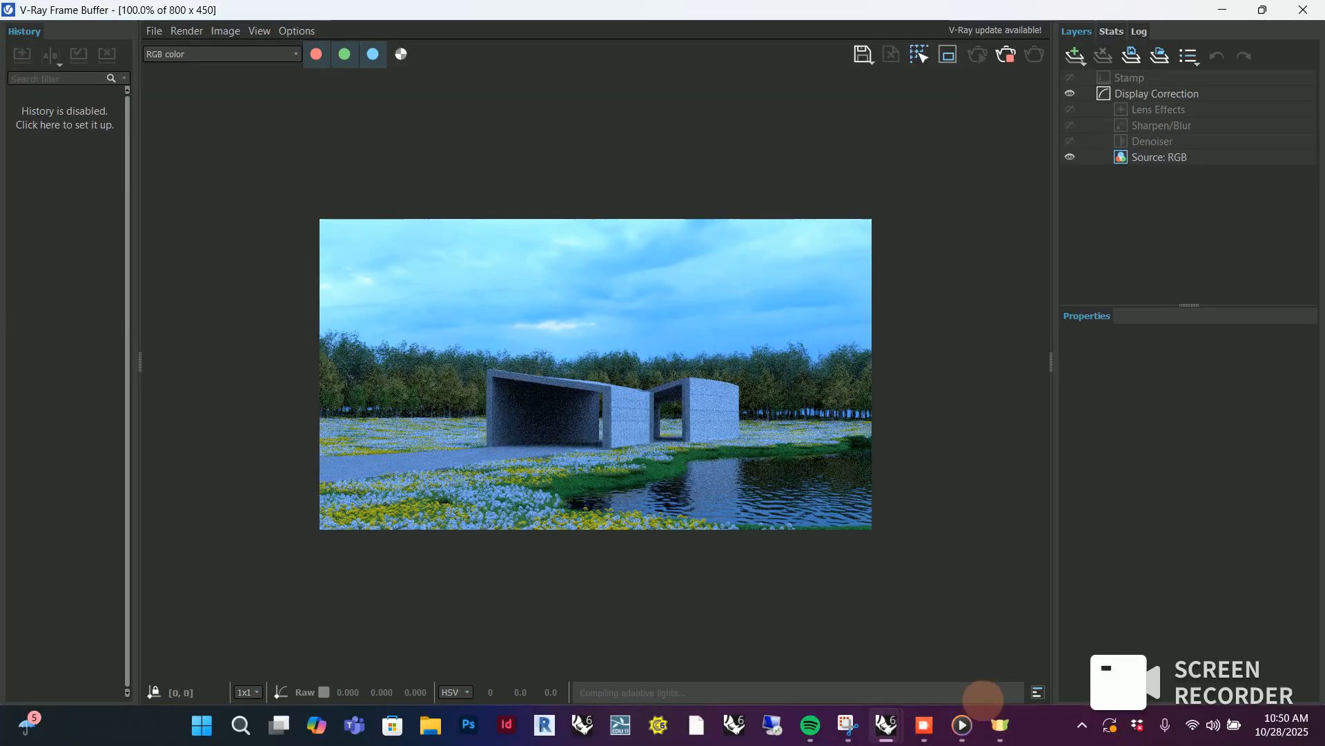
pyautogui.scroll(1, 615, 464)
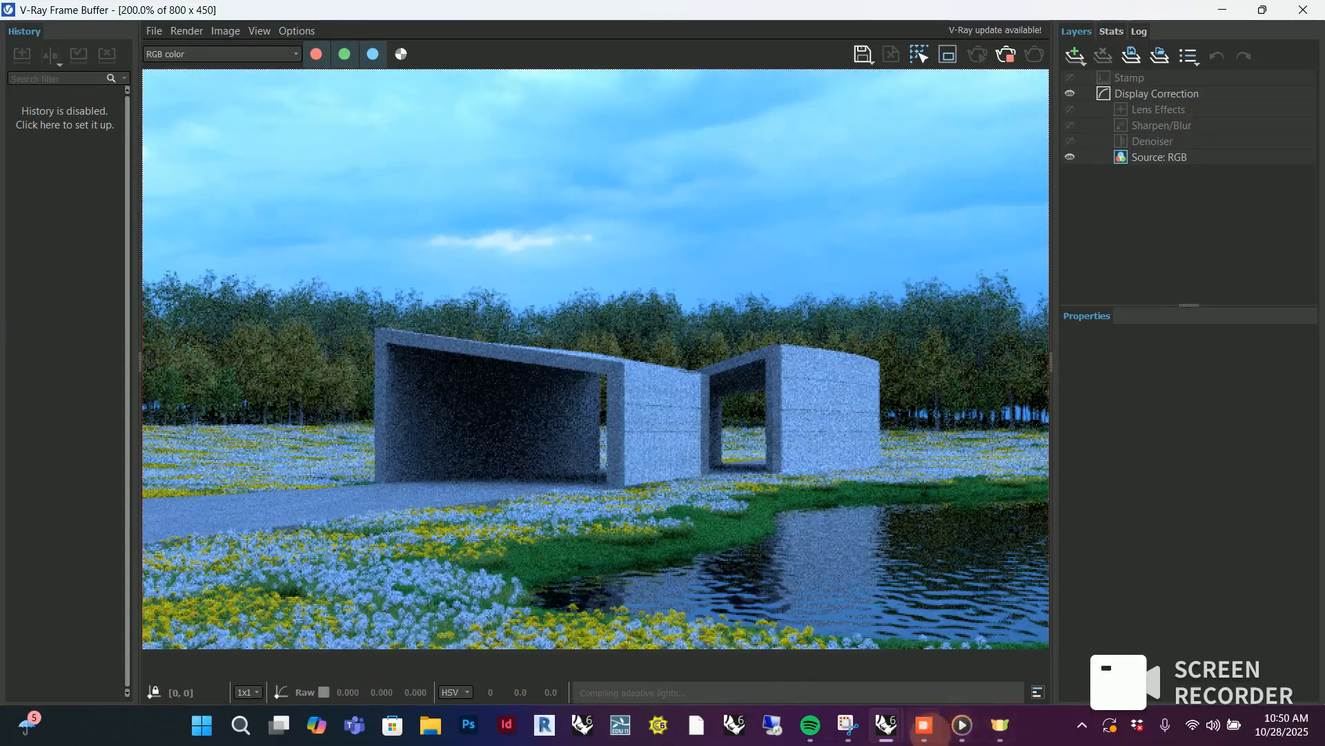